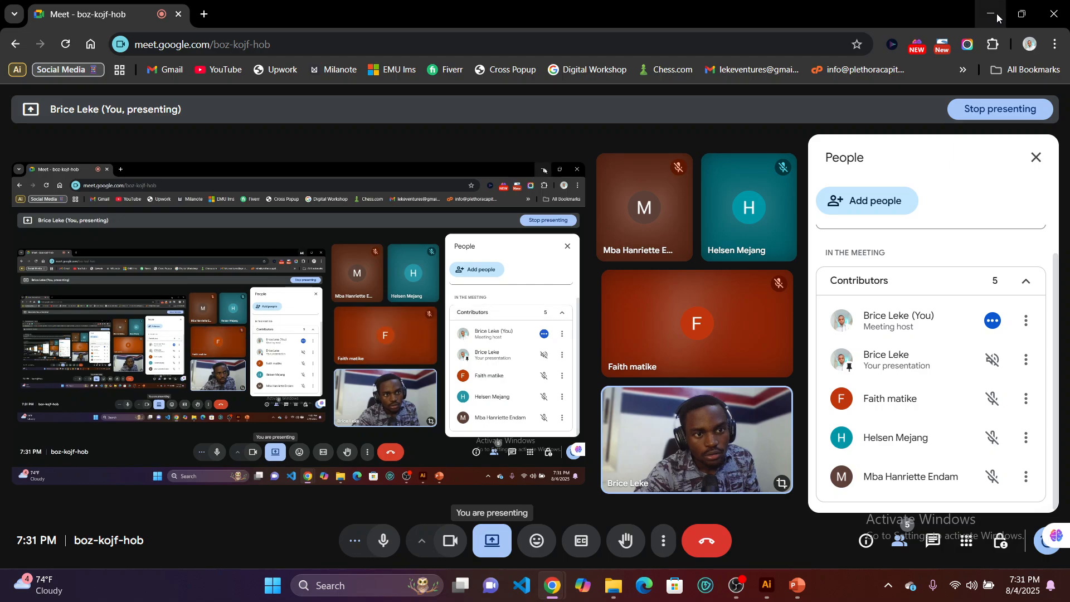
Switch to Adobe Illustrator and start setting up a new document.
left_click(982, 14)
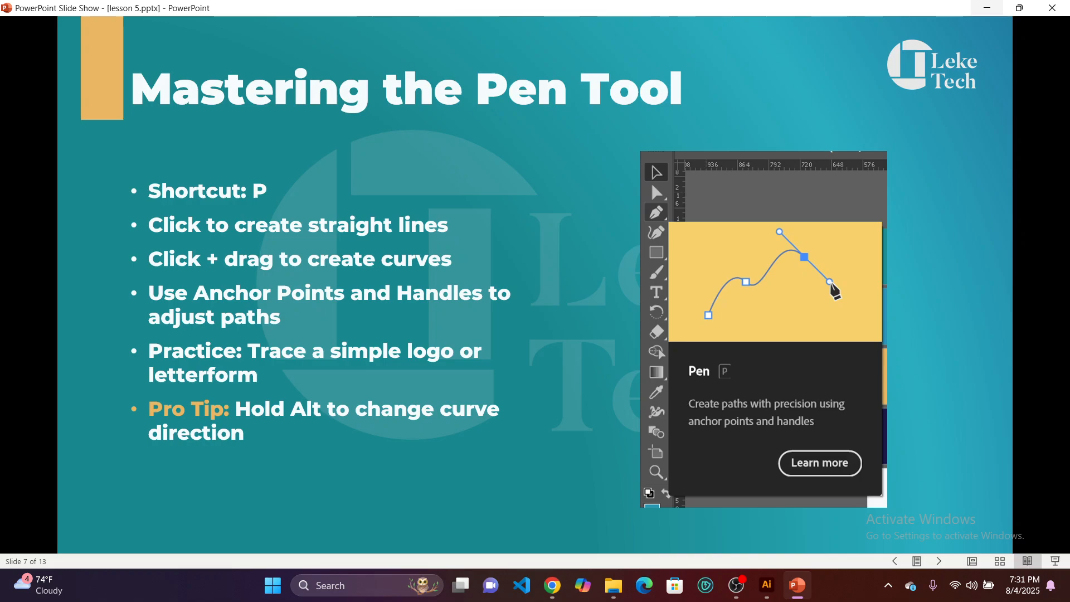
mouse_move(770, 594)
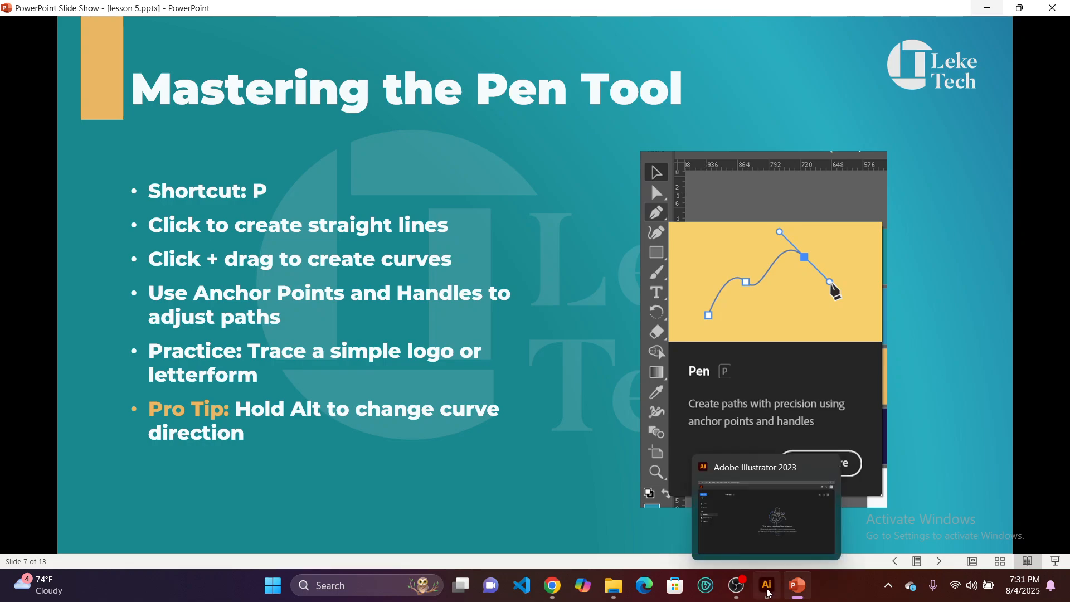
left_click(768, 592)
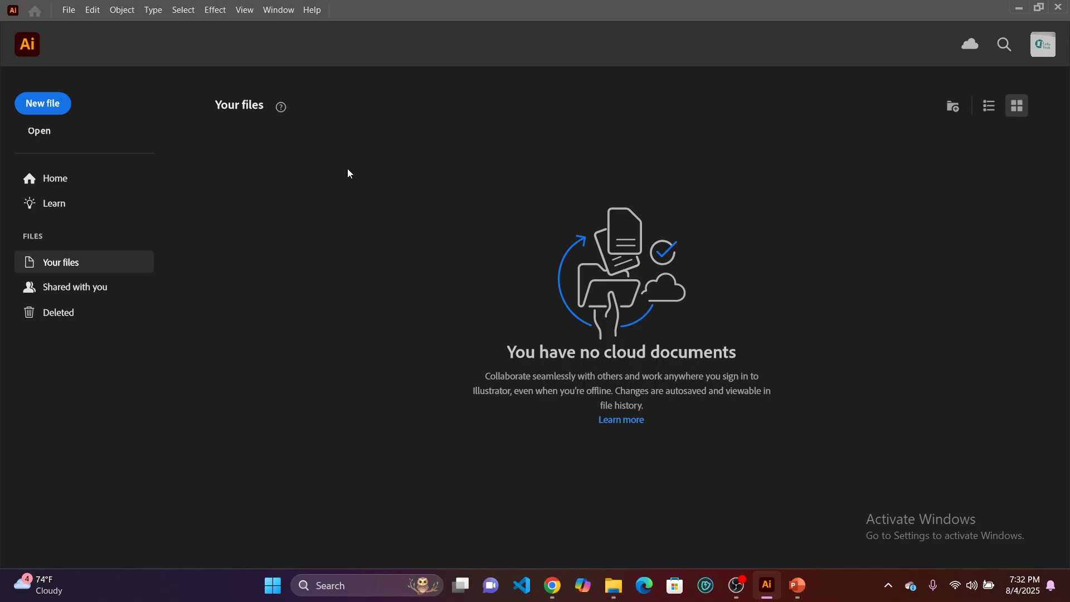
left_click(144, 199)
left_click(34, 109)
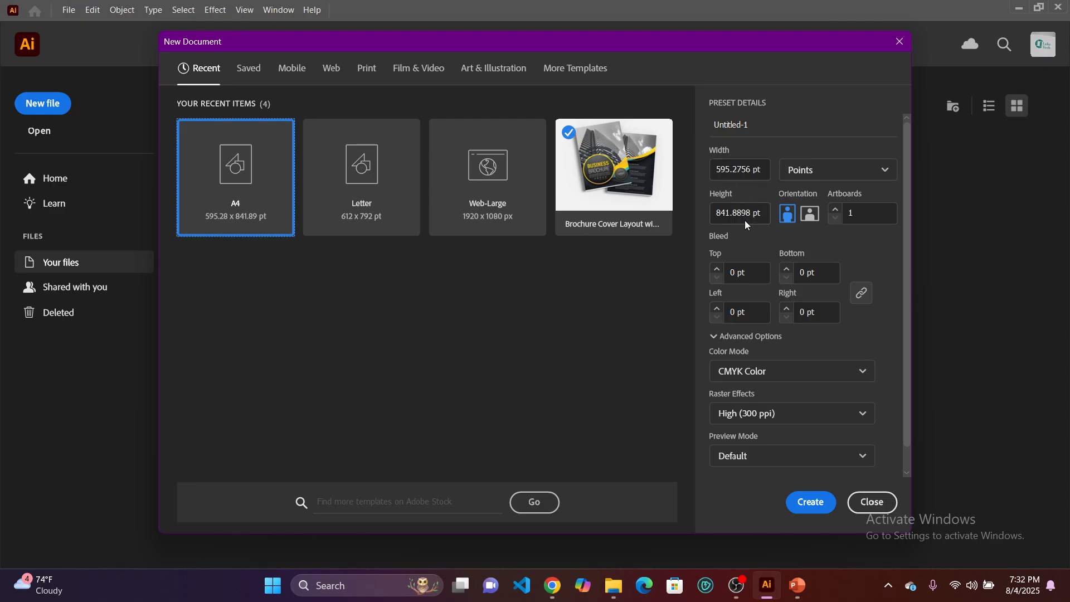
Review the available measurement units and the Mobile and Print document presets.
left_click(836, 177)
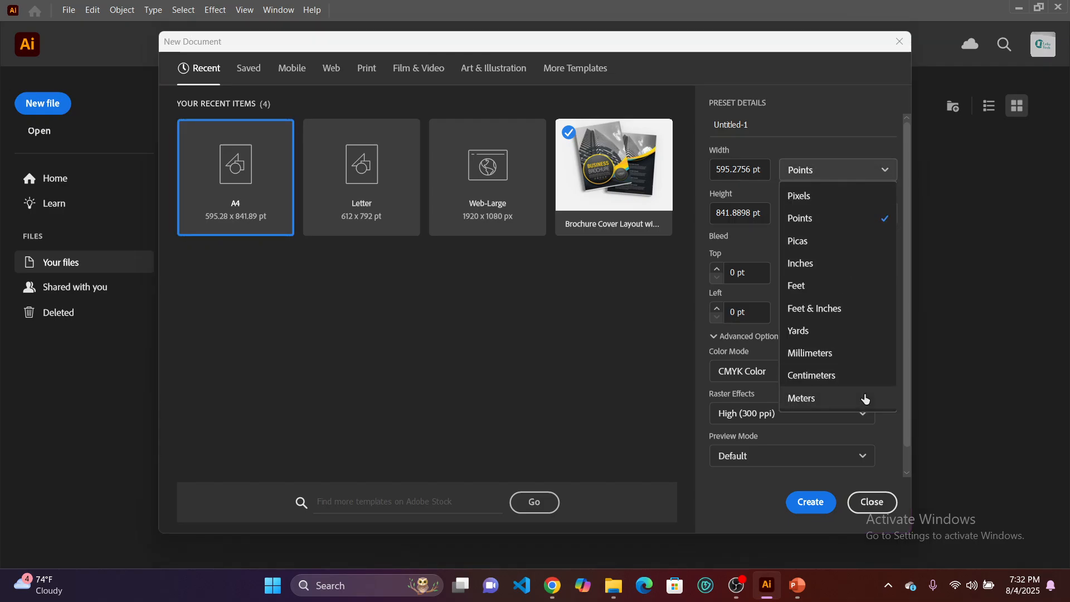
left_click(820, 220)
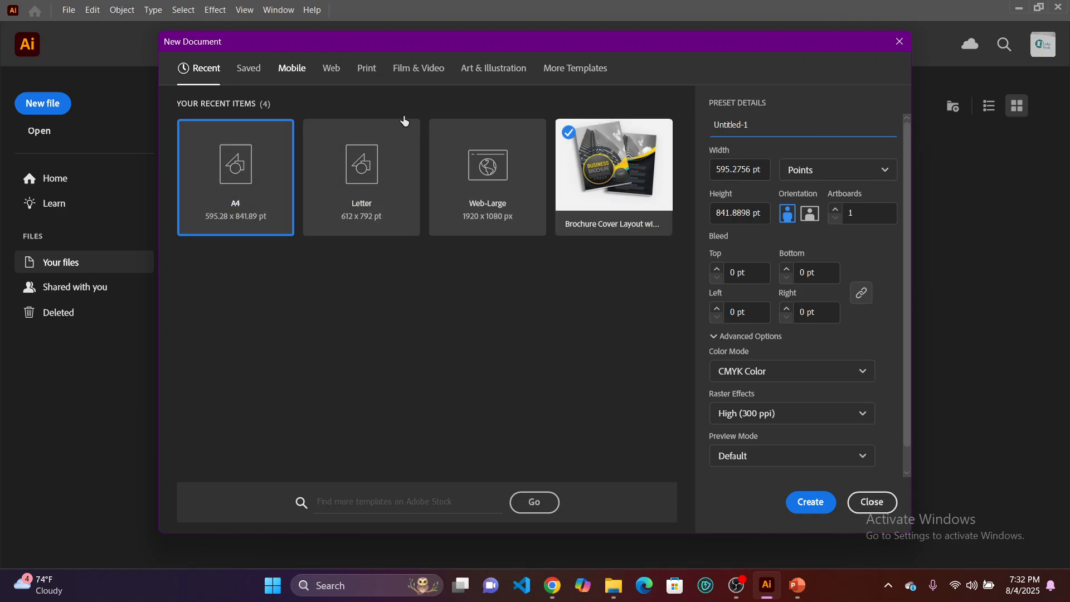
left_click(284, 69)
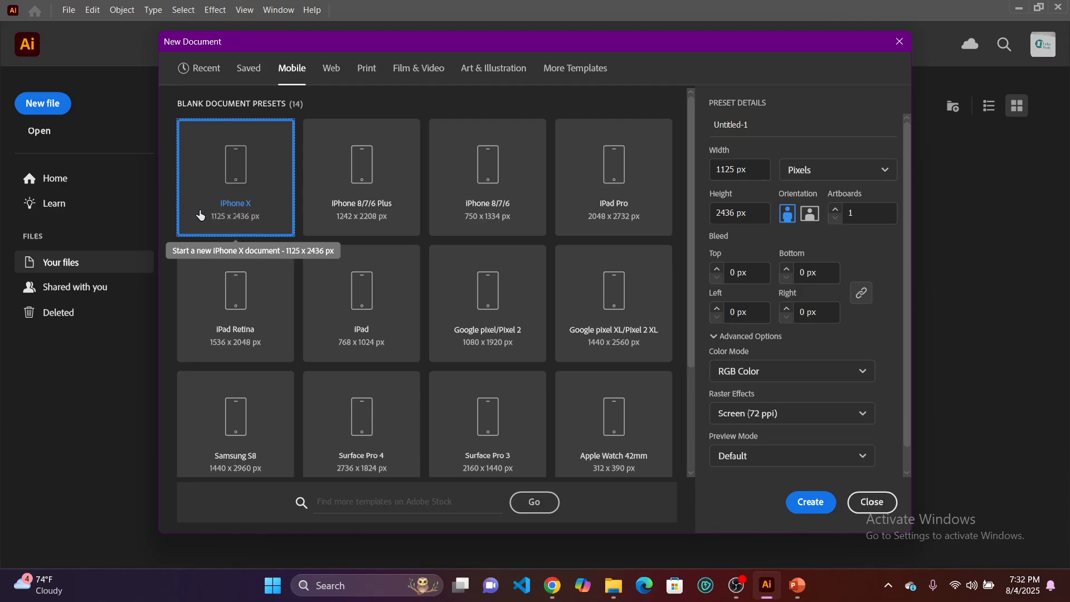
left_click(366, 69)
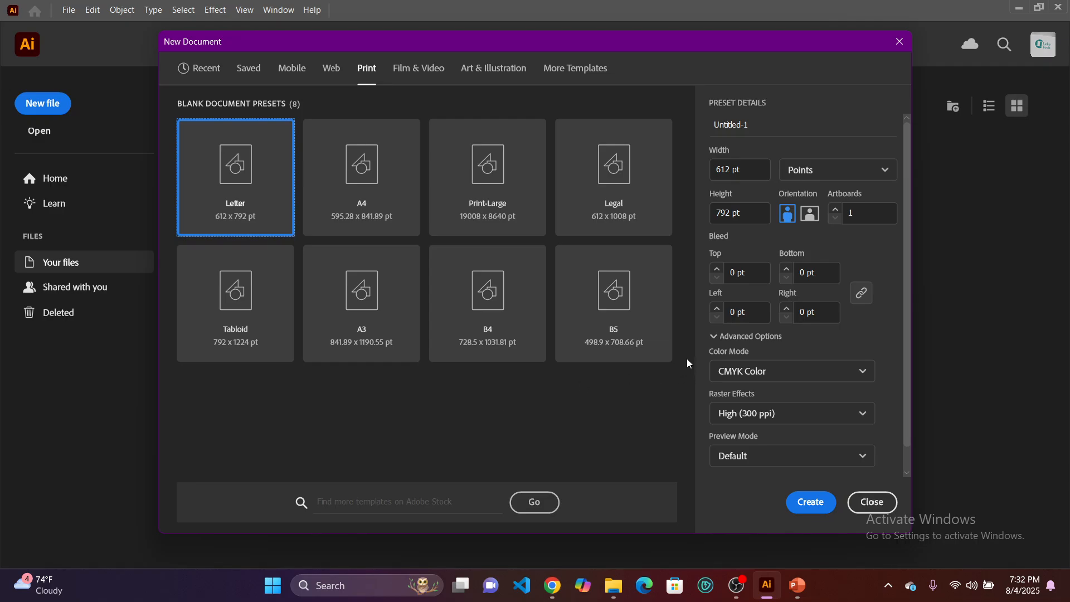
Base the new document on the Art & Illustration Postcard preset and set its units to pixels.
left_click(493, 68)
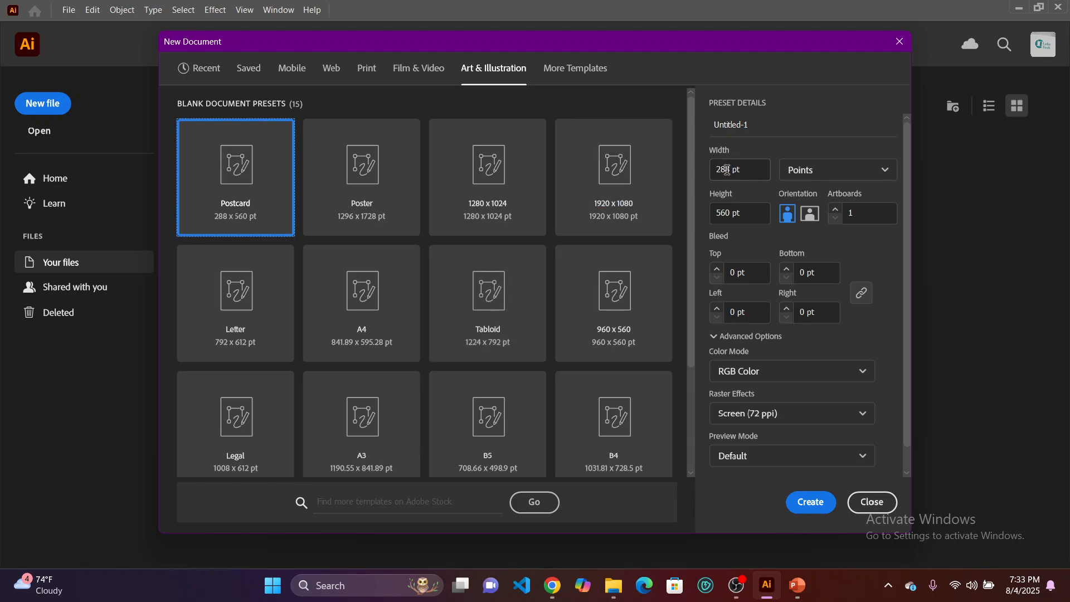
left_click(791, 170)
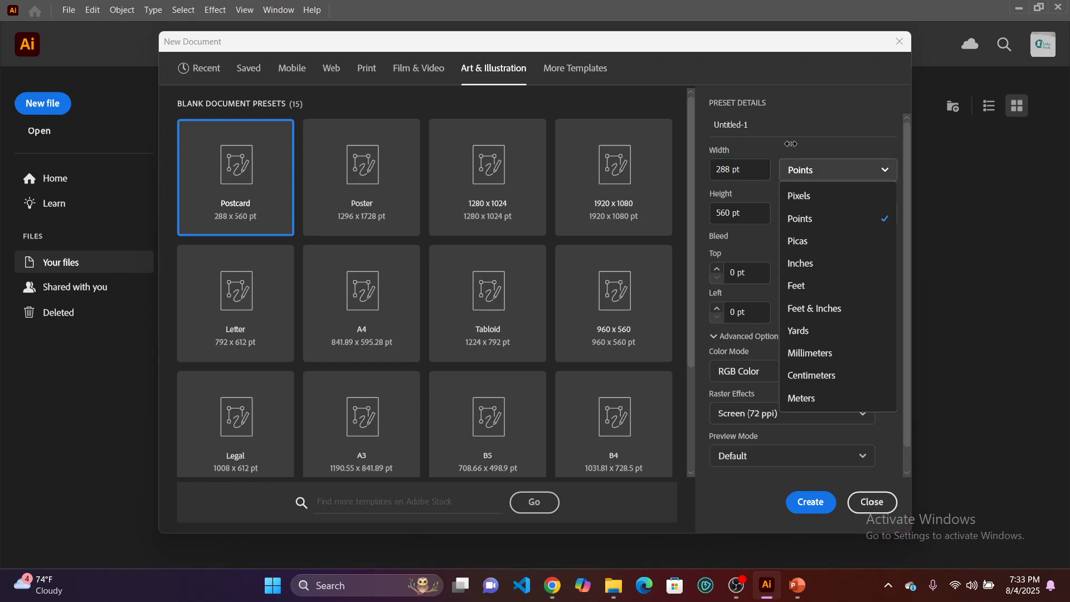
left_click(805, 198)
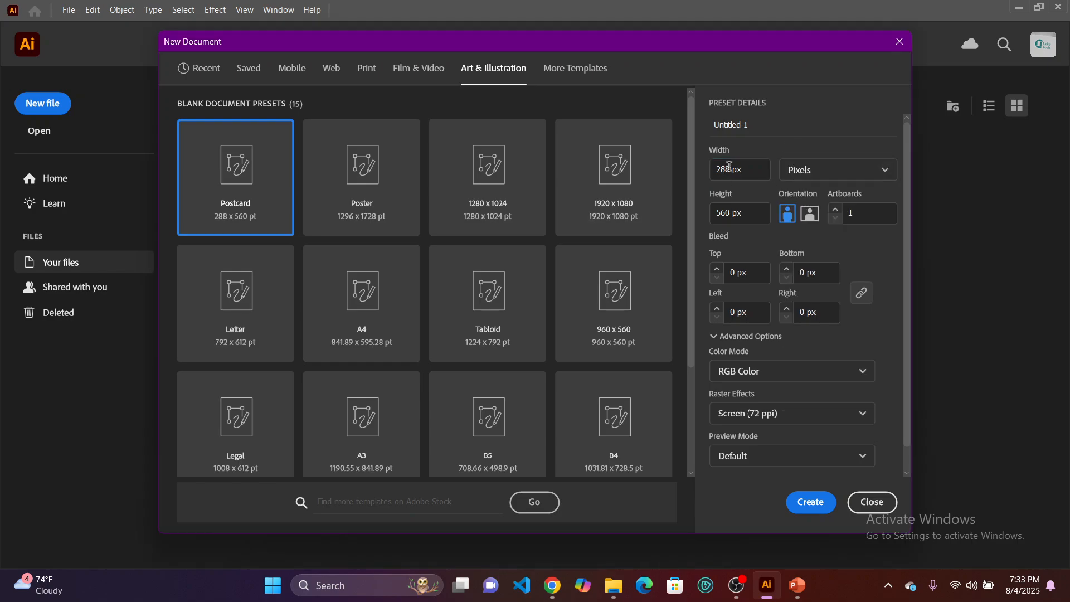
Set the new document's width to 1080 px and its height to 1080 px.
left_click(732, 175)
key("BackSpace")
key("BackSpace")
key("BackSpace")
type("1080")
left_click(732, 213)
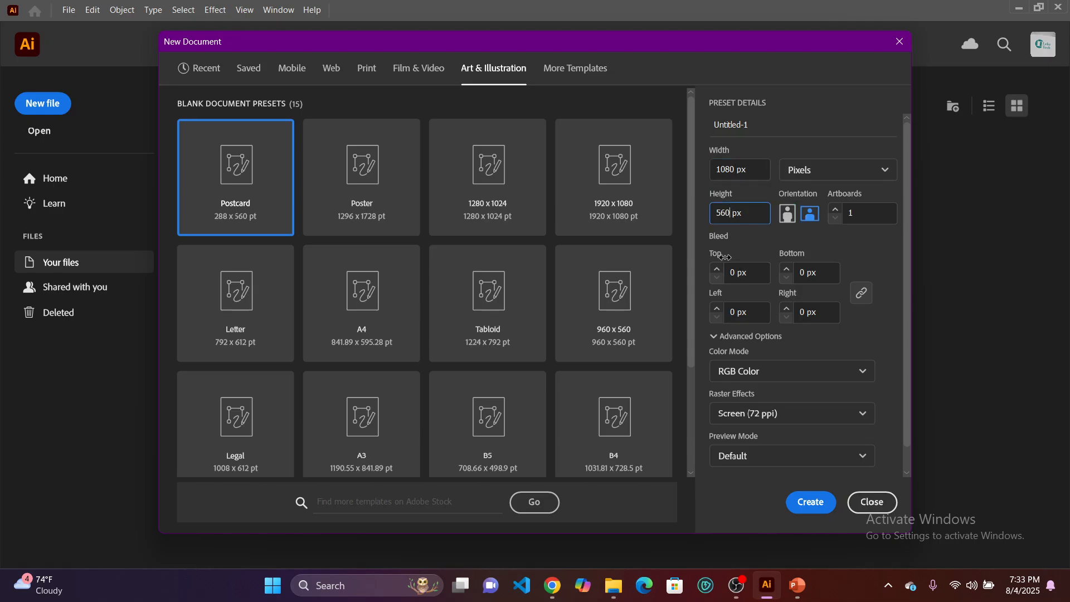
key("BackSpace")
key("BackSpace")
key("BackSpace")
type("1080")
Name the document "my first illustrator file" and create it.
left_click(756, 120)
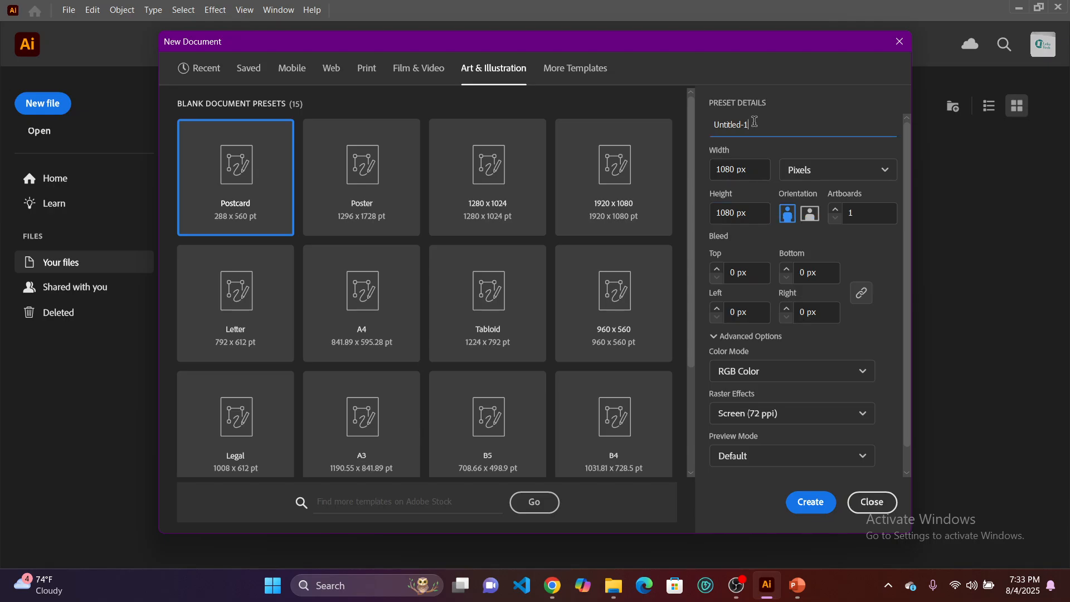
double_click(728, 119)
type("my first illustrator fi")
scroll(895, 434, "down", 1)
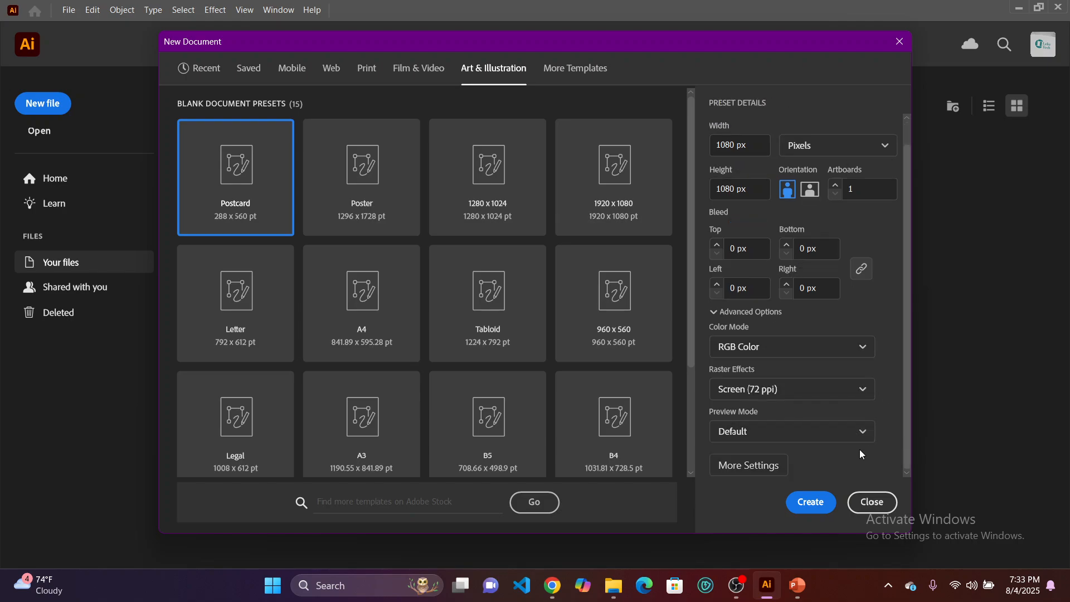
left_click(807, 504)
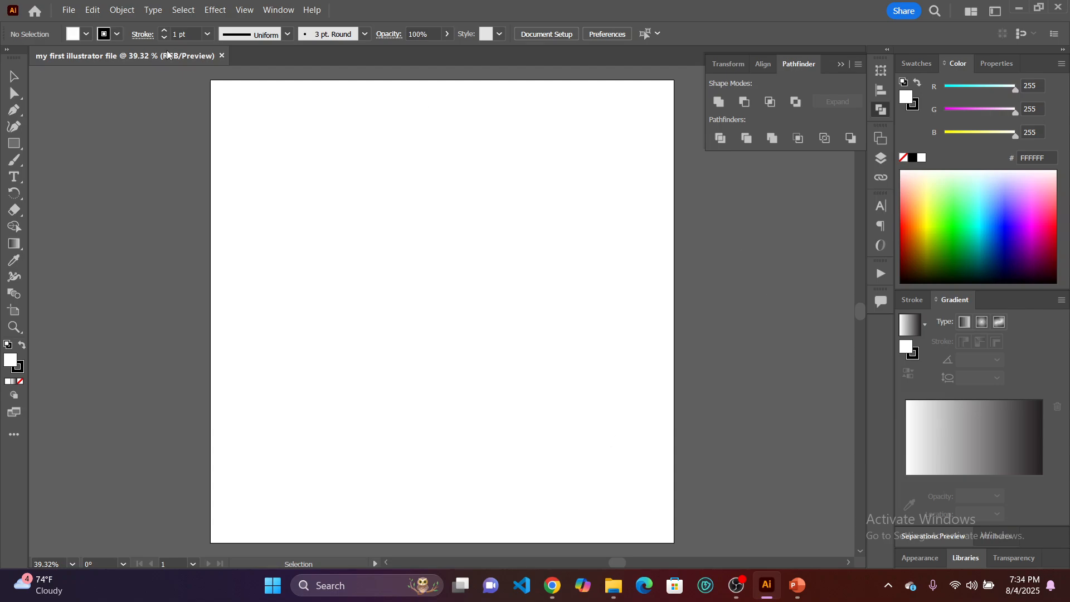
Choose the Printing and Proofing workspace and display the Pathfinder and Swatches panels.
left_click(995, 12)
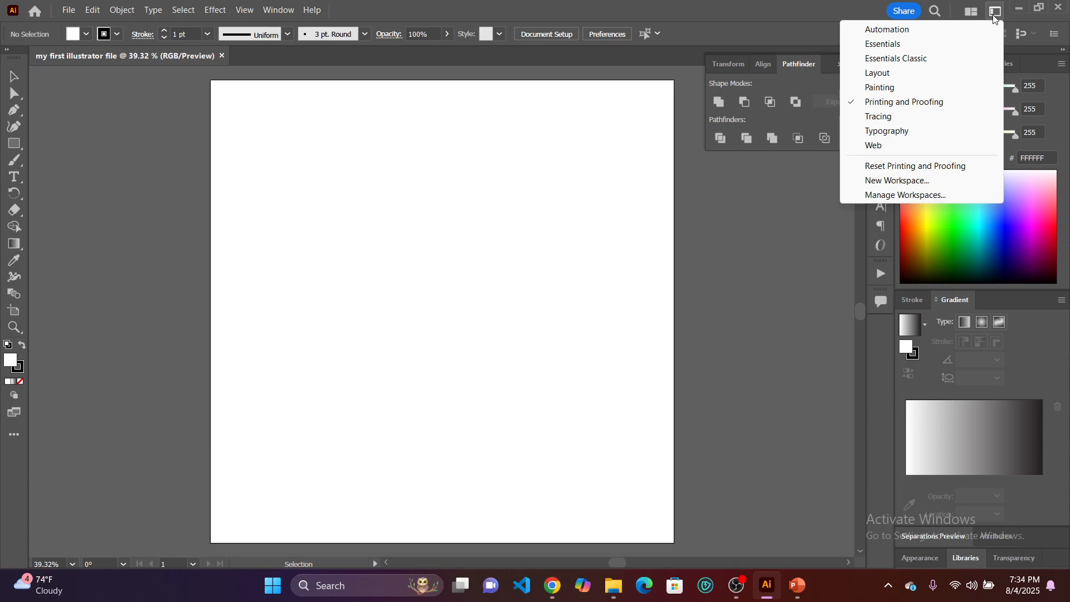
left_click(939, 104)
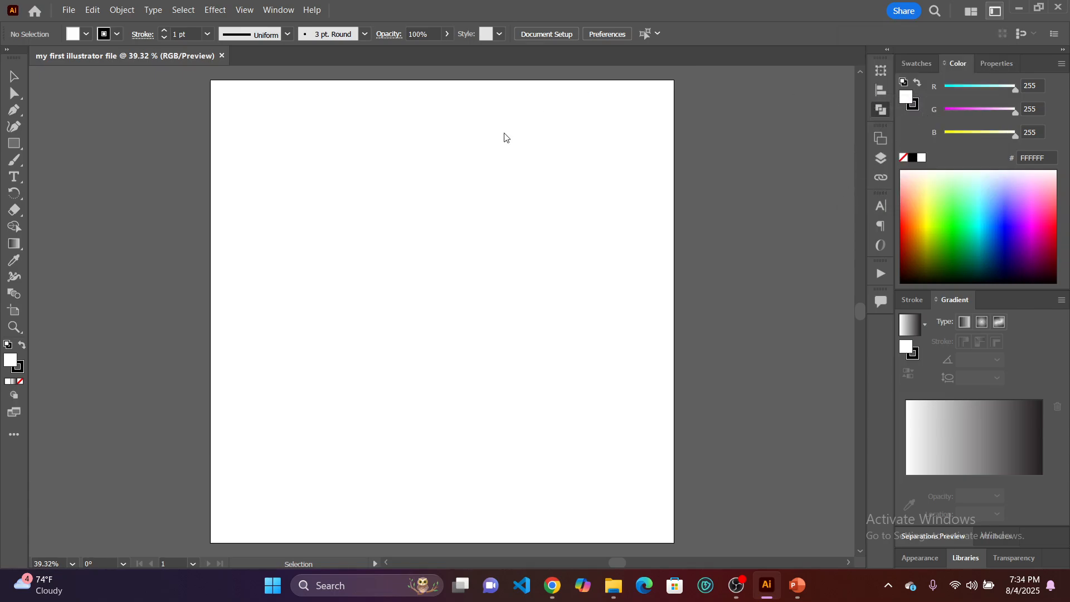
left_click(881, 109)
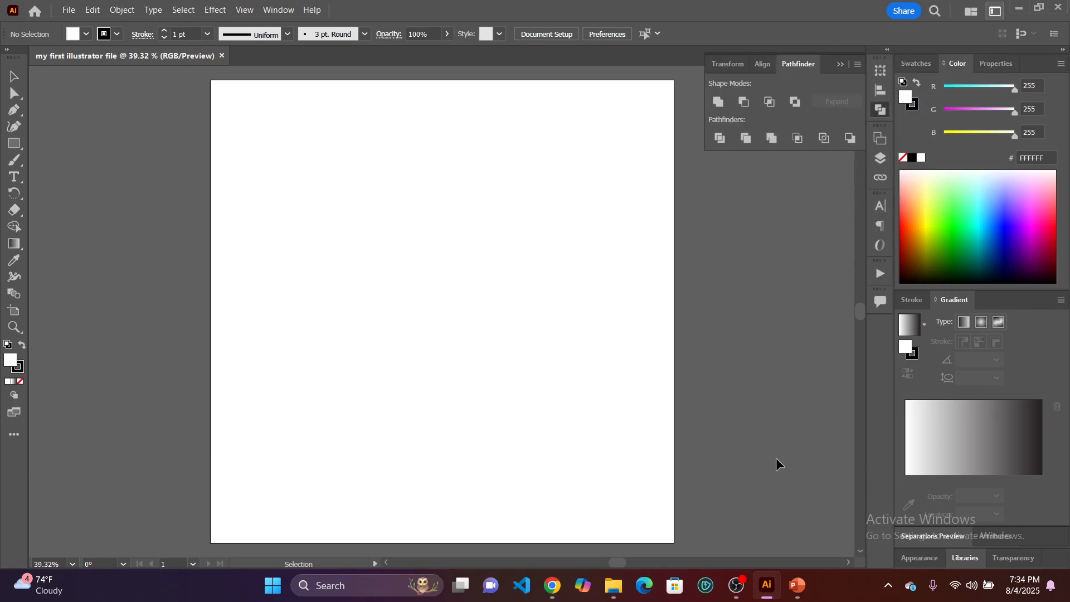
left_click(915, 65)
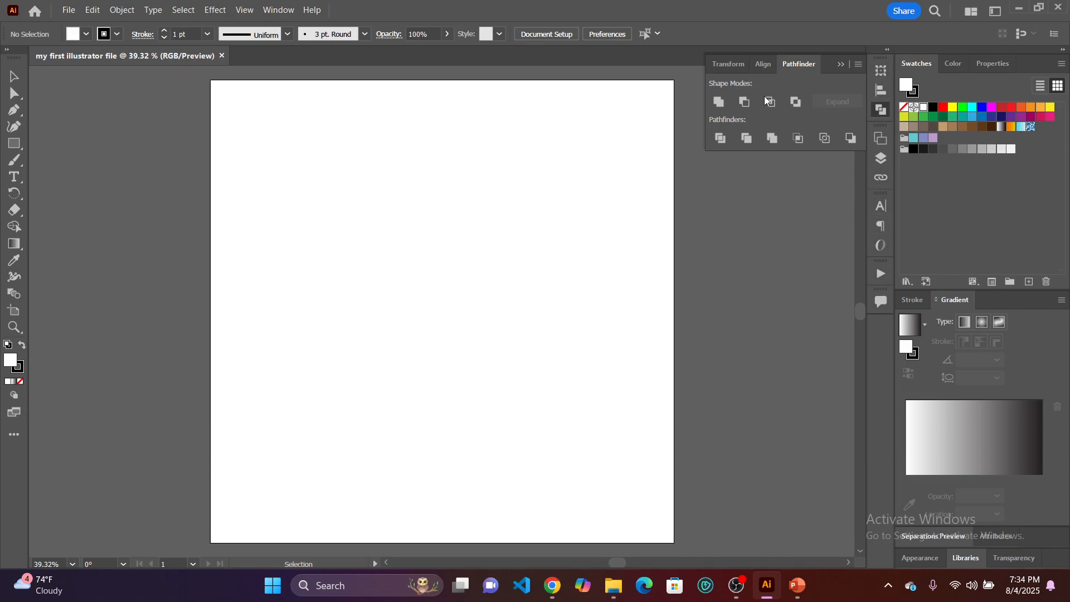
Look through the available panels and view options, and display the Paragraph panel from the type panels.
left_click(283, 13)
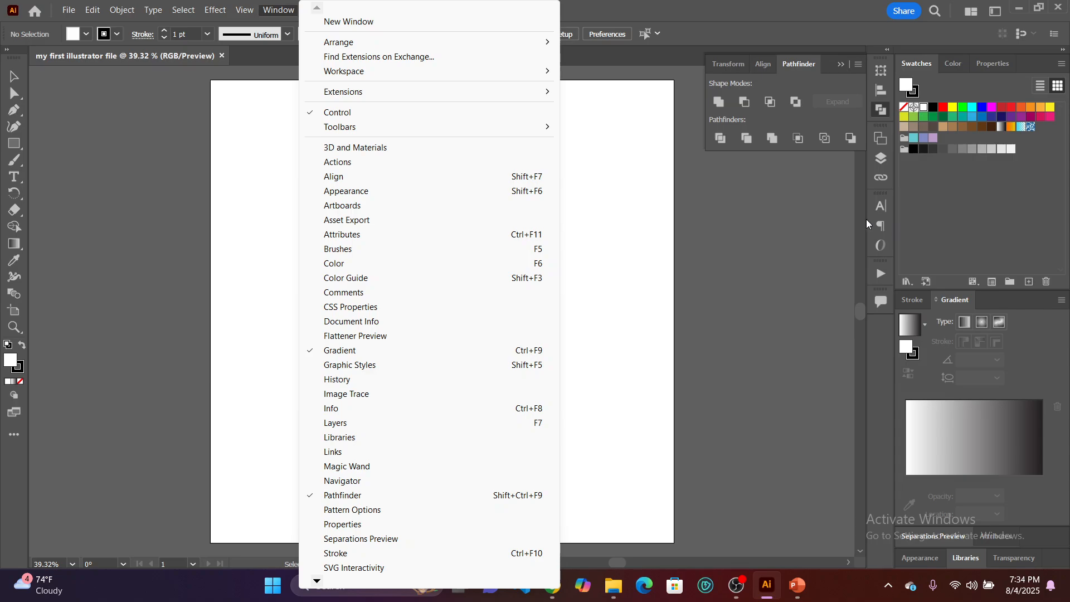
mouse_move(244, 9)
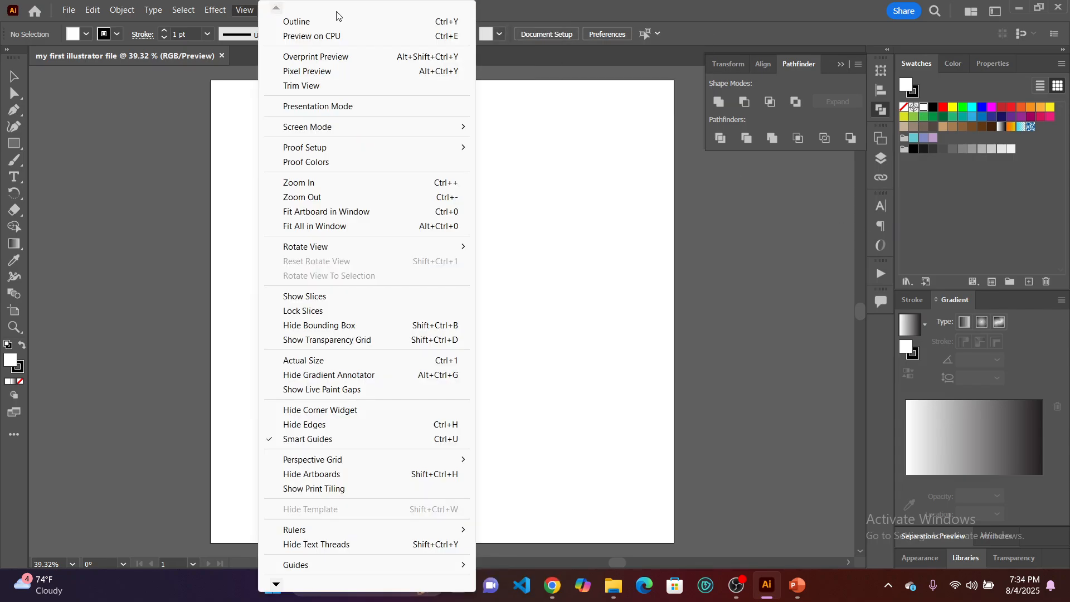
left_click(166, 196)
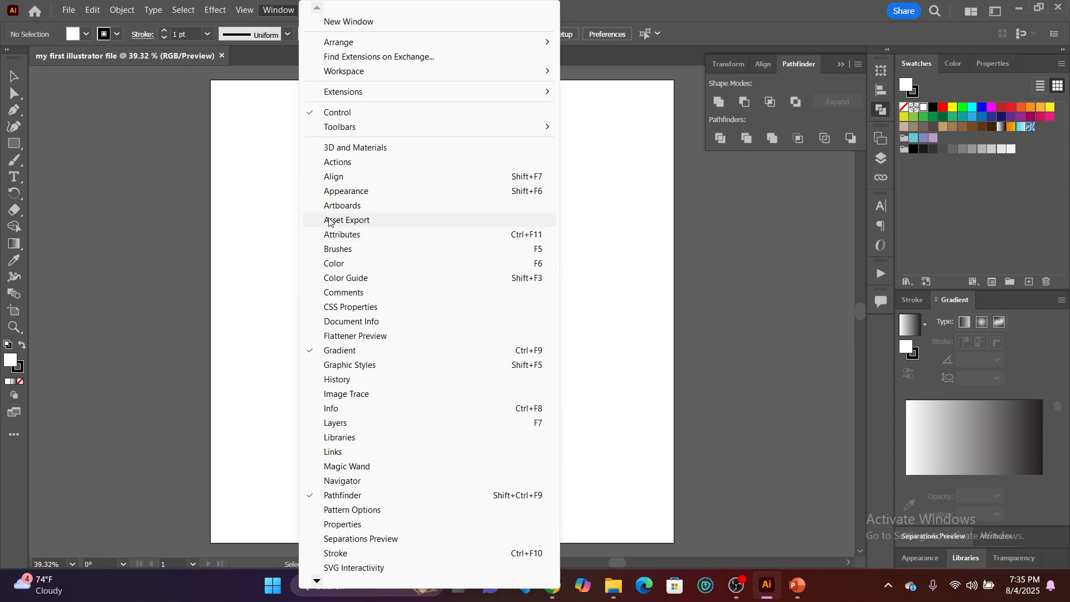
mouse_move(317, 582)
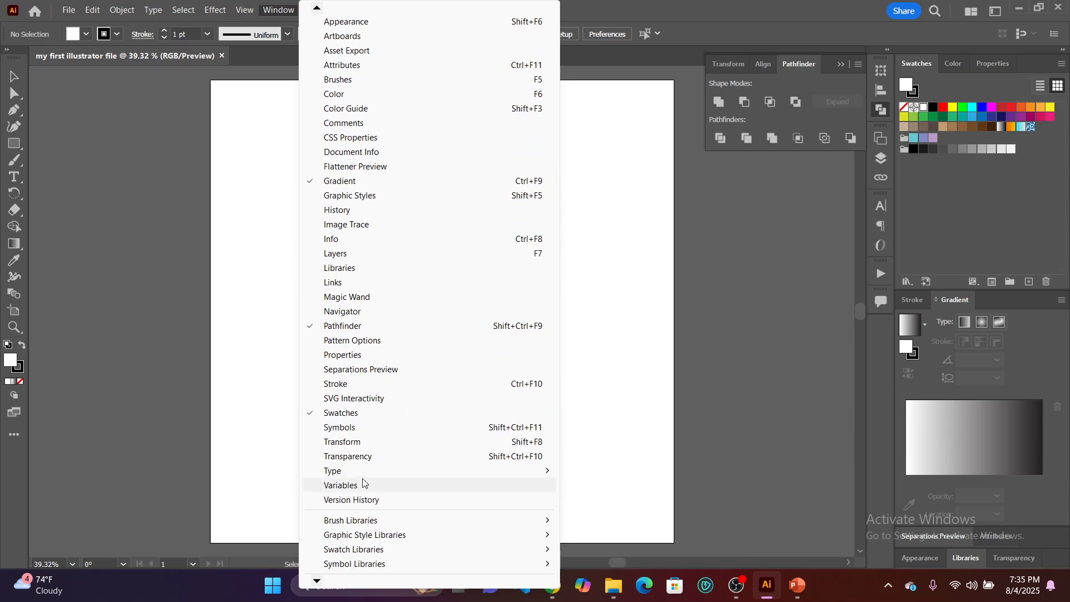
mouse_move(382, 473)
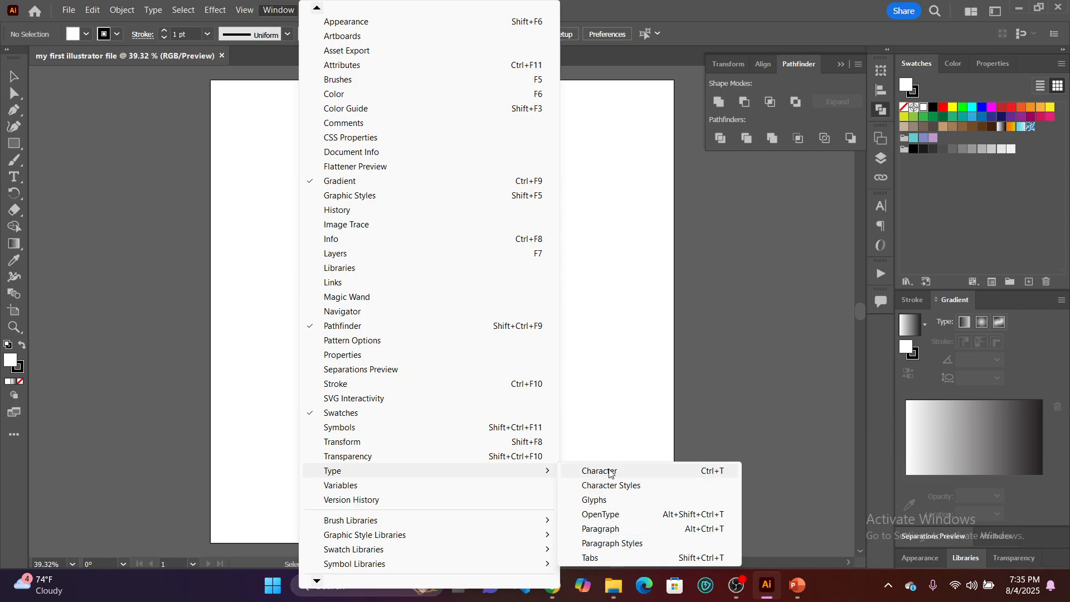
left_click(609, 529)
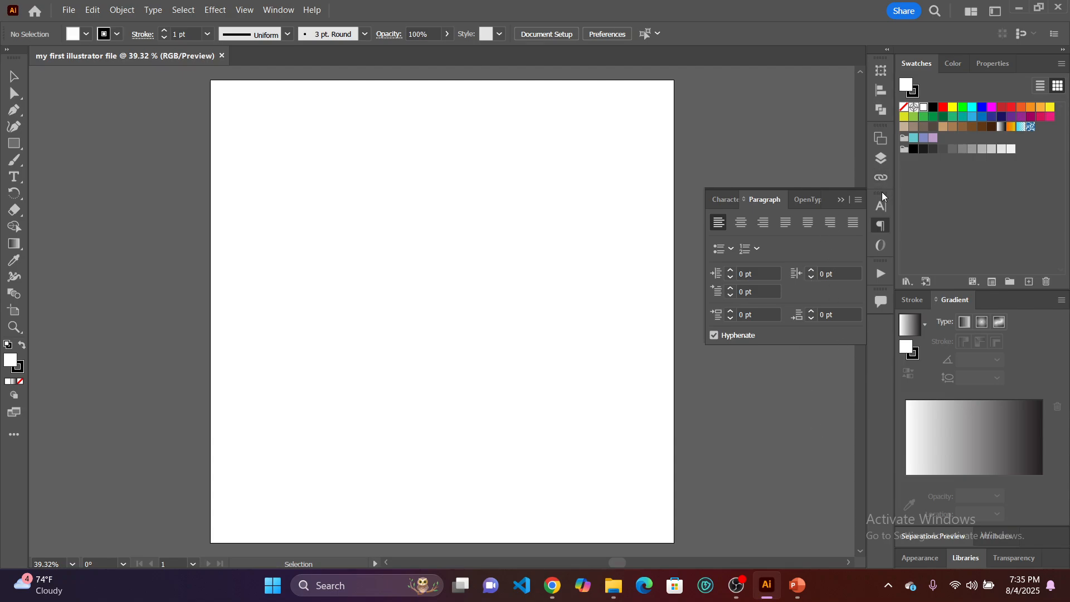
mouse_move(882, 192)
left_mouse_down()
mouse_move(783, 212)
mouse_move(807, 246)
mouse_move(883, 247)
mouse_move(884, 195)
left_mouse_up()
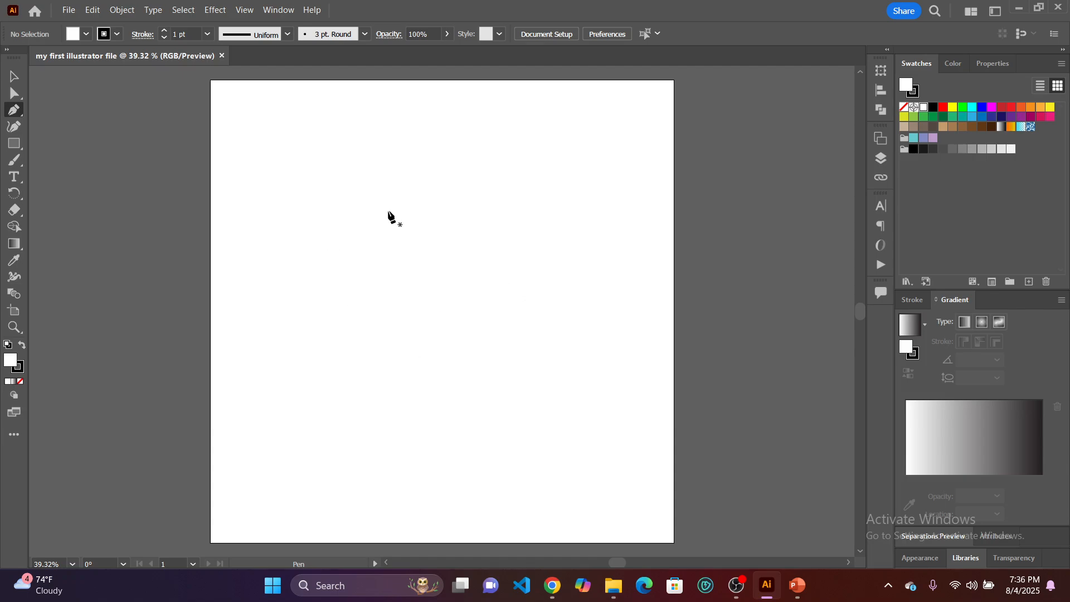
Draw a closed six-corner straight-sided path with the Pen tool, about 720 px wide and 835 px tall, then deselect it.
left_click(303, 220)
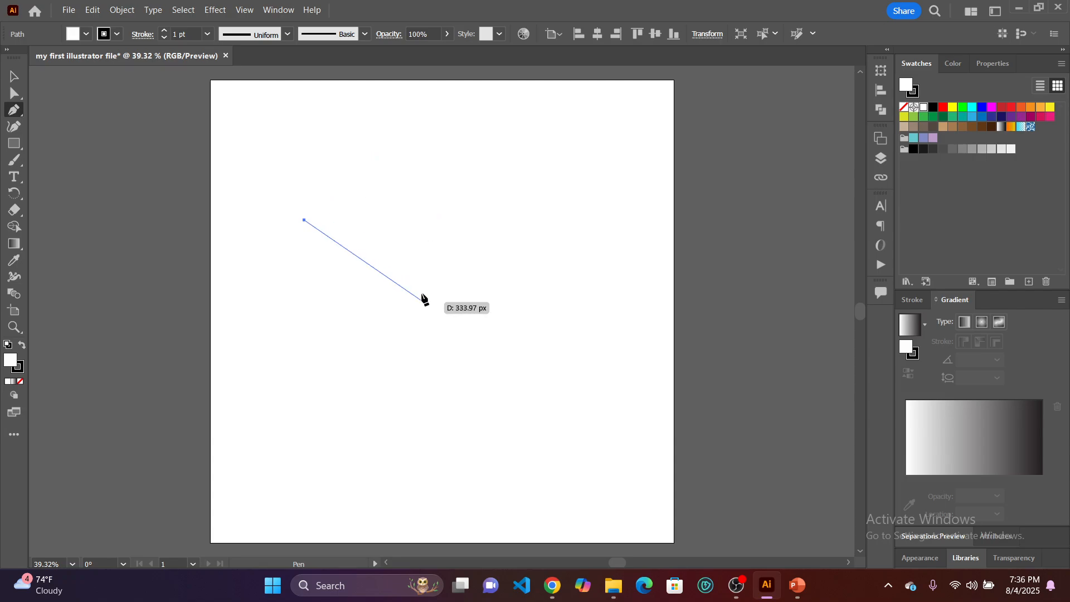
left_click(388, 116)
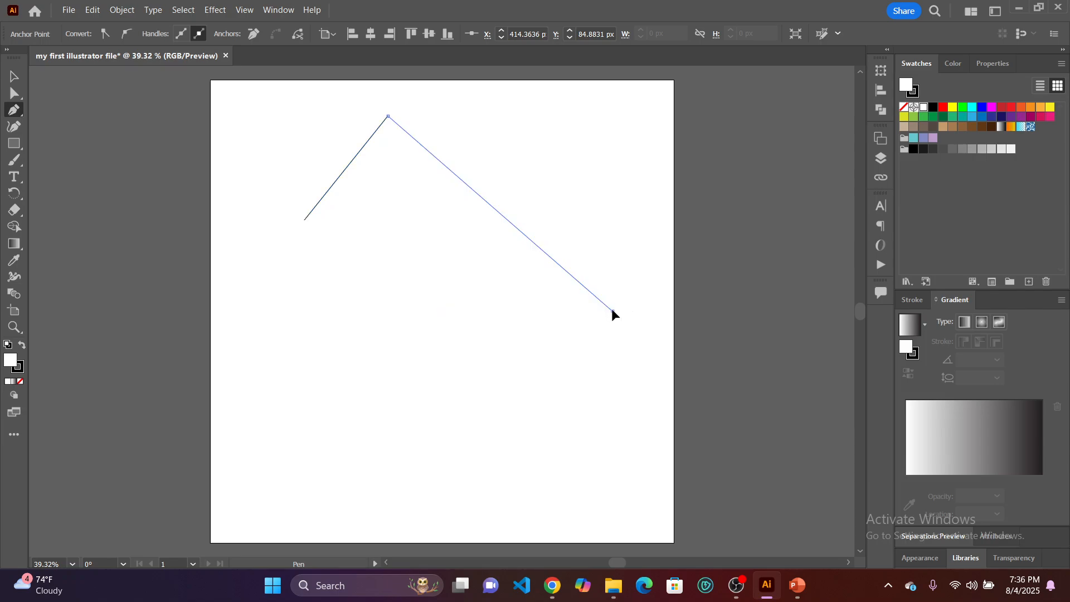
left_click(613, 310)
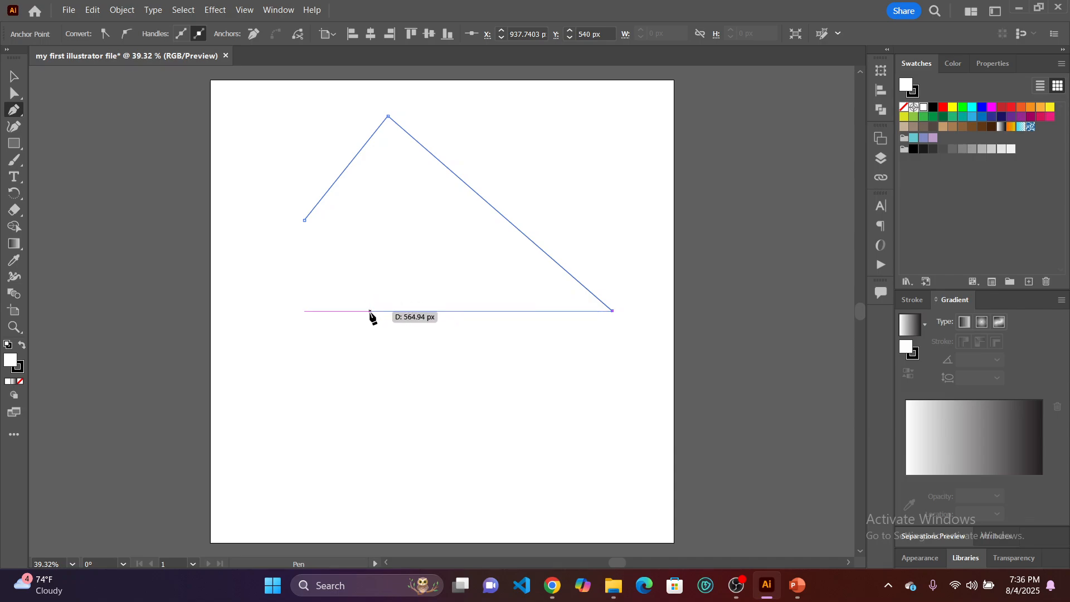
left_click(368, 311)
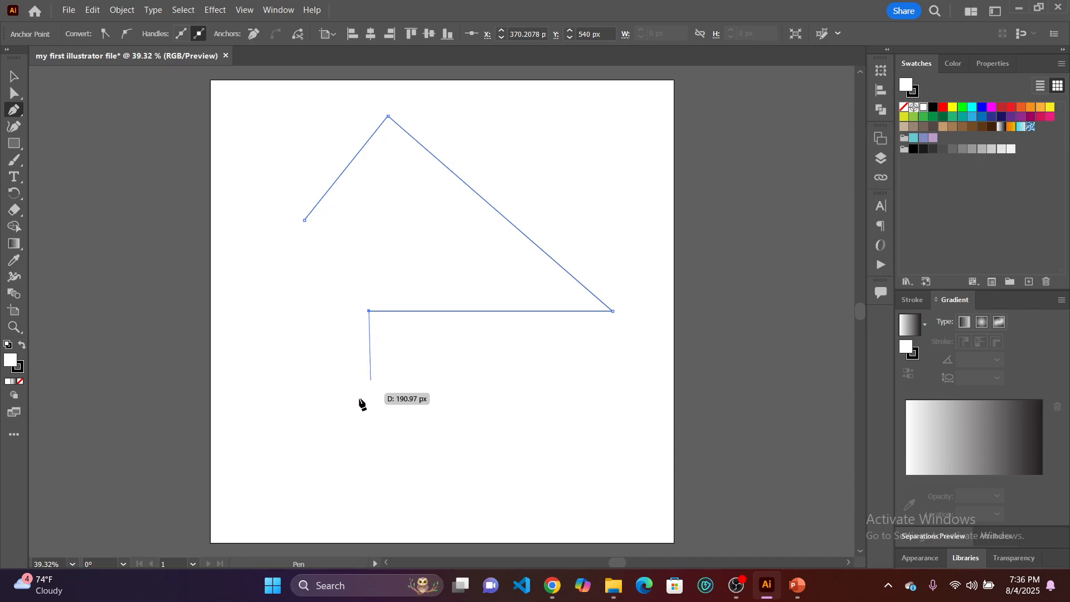
left_click(370, 475)
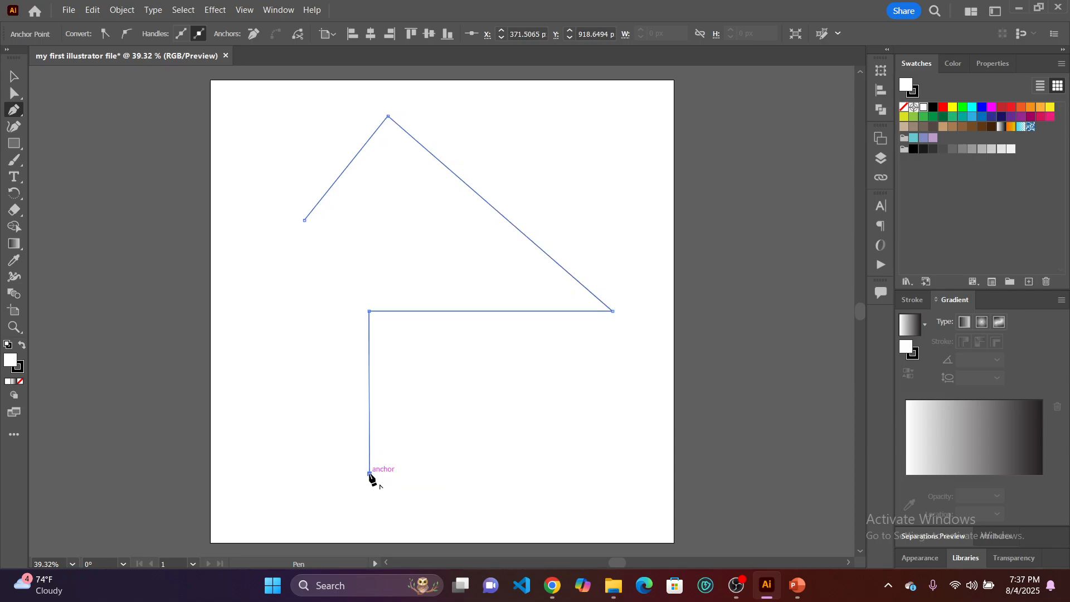
left_click(304, 474)
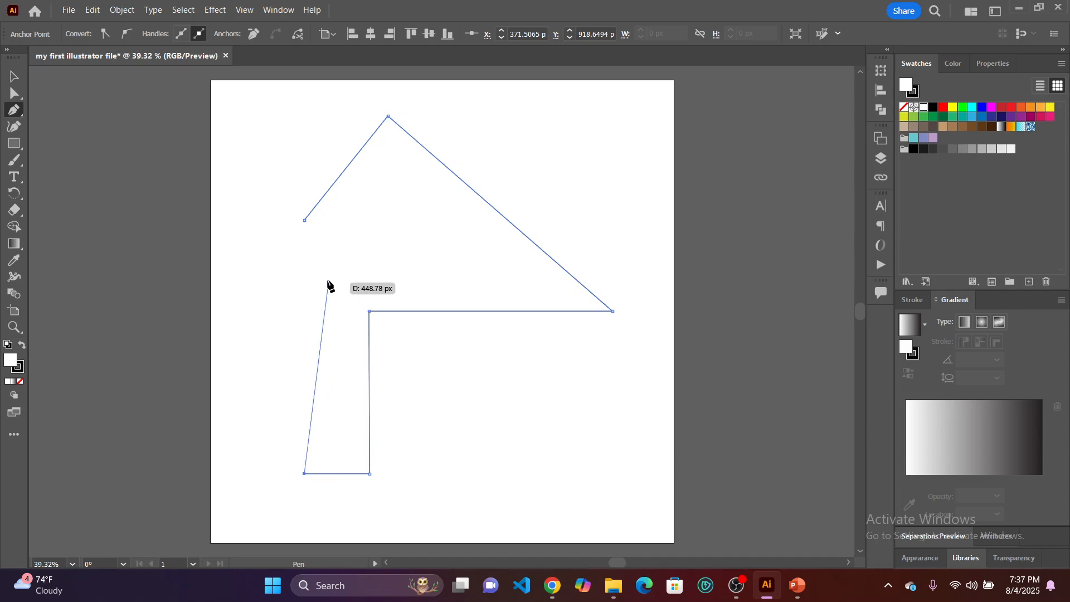
left_click(304, 220)
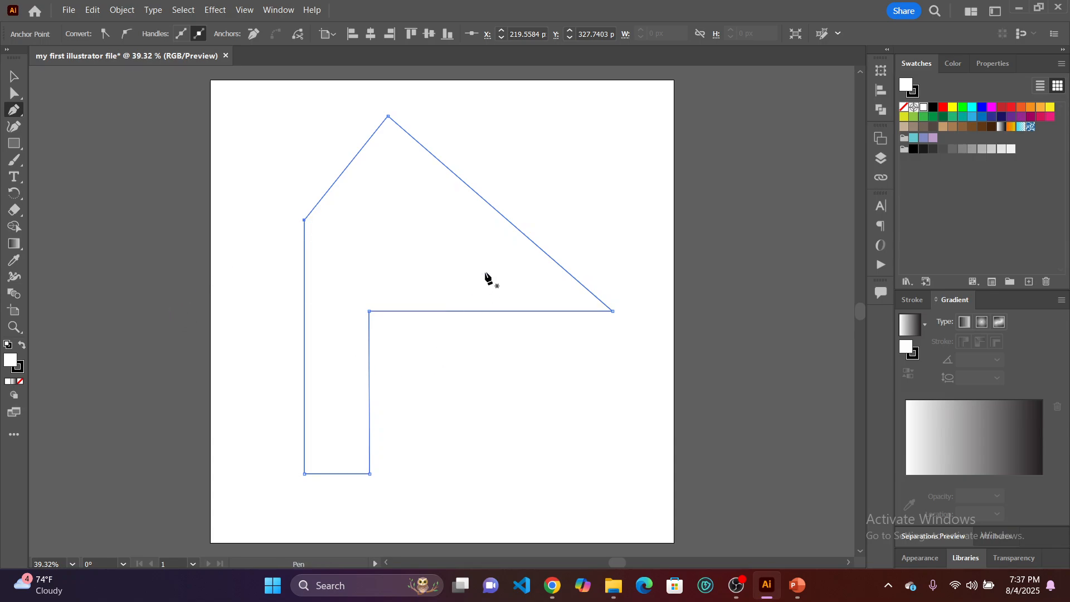
left_click(14, 78)
left_click(266, 150)
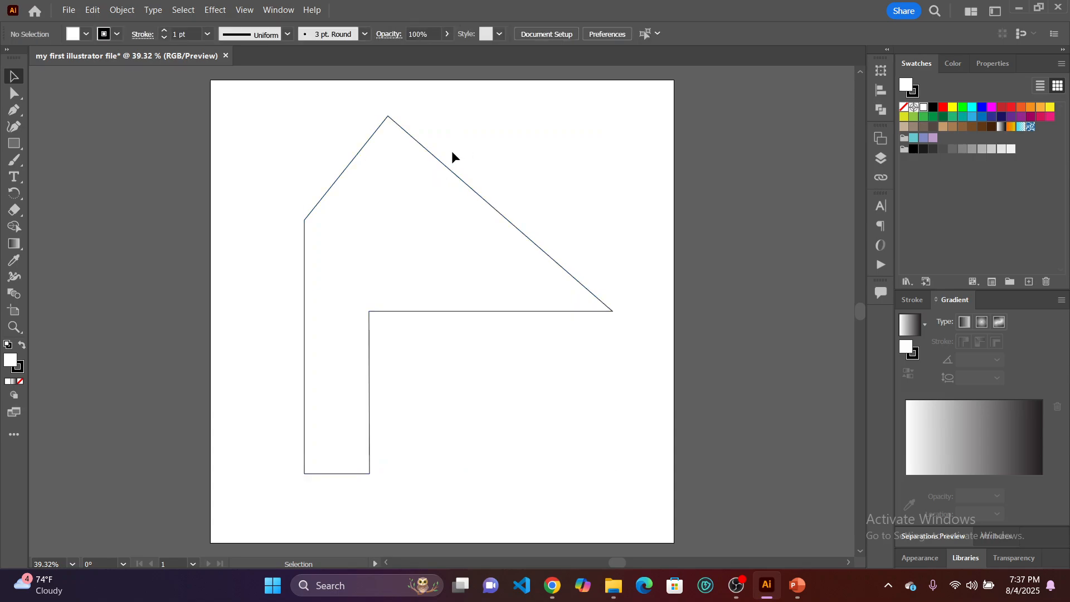
Move the closed six-corner path up and toward the artboard's upper-left corner, then deselect it.
left_click_drag(450, 166, 372, 143)
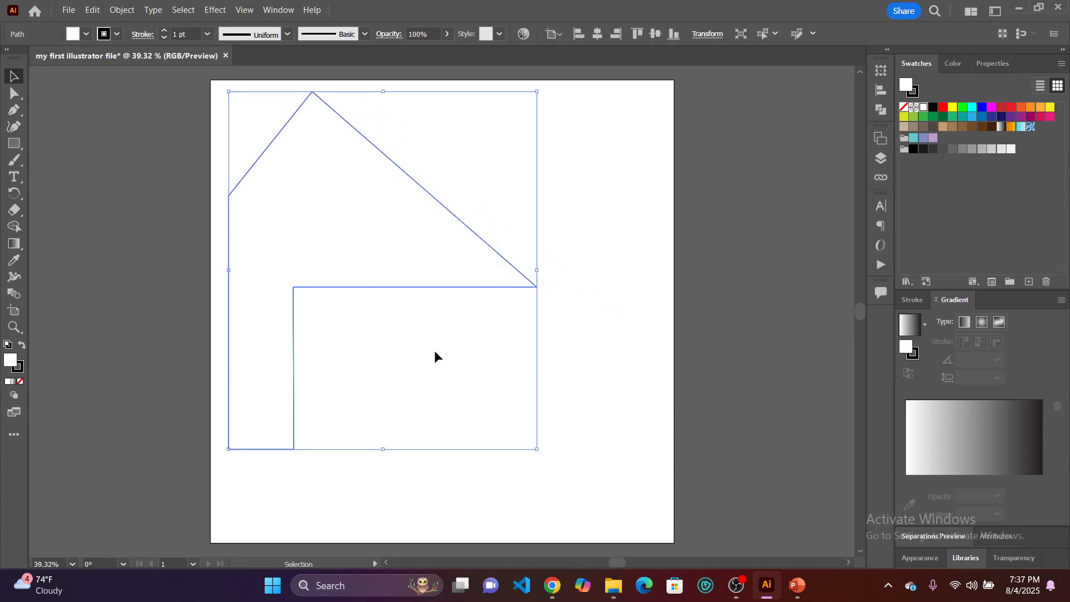
left_click(587, 387)
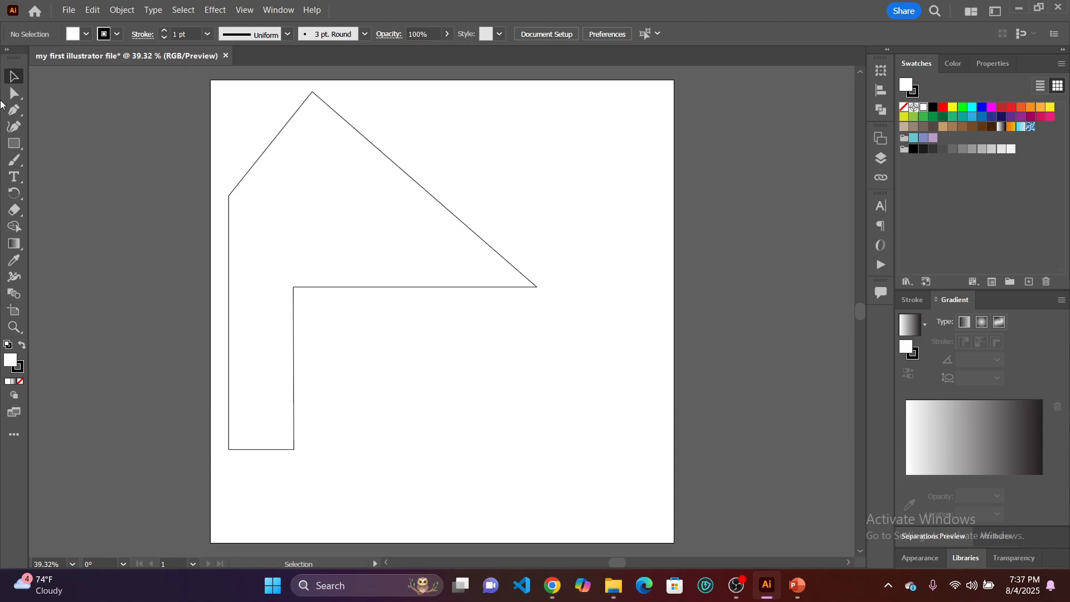
Start a Pen tool path below the shape's horizontal edge with an upward-arching curved segment about 297 px wide.
left_click(14, 114)
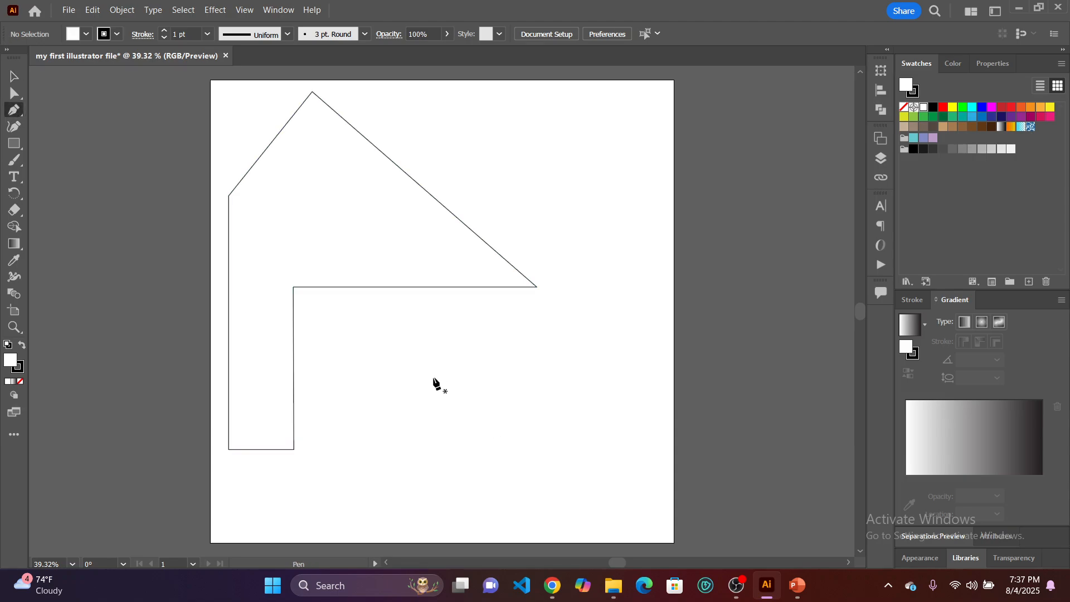
left_click(363, 359)
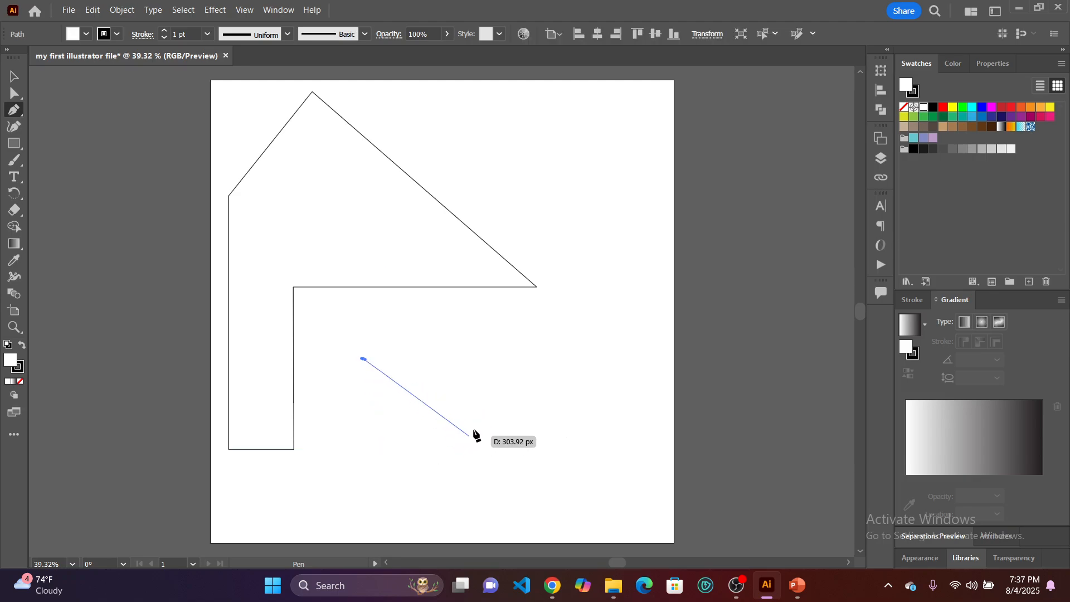
left_click(491, 363)
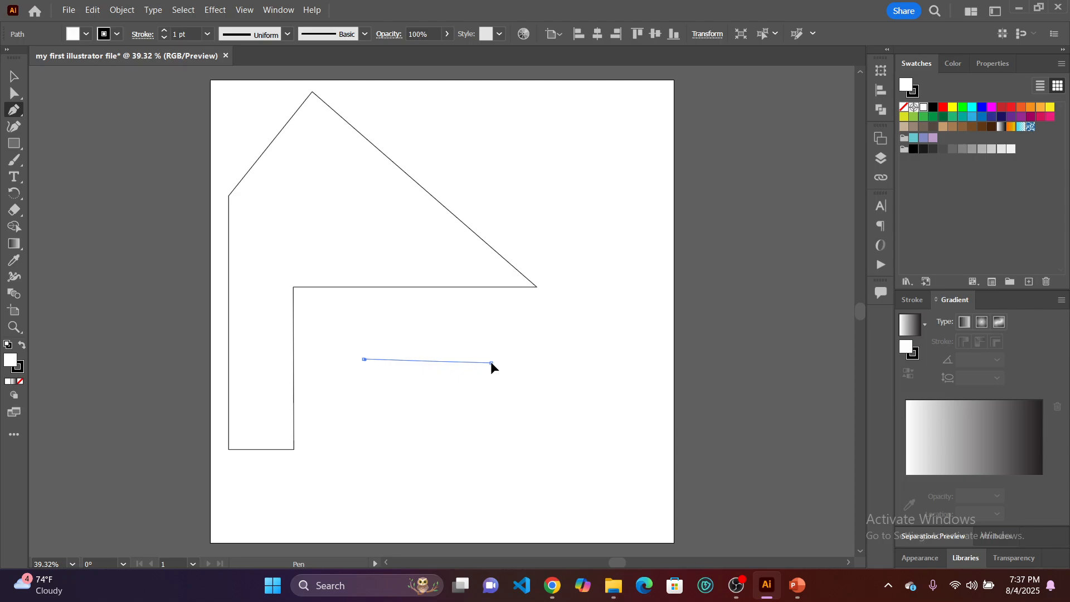
left_click_drag(491, 363, 548, 270)
left_click_drag(545, 365, 573, 427)
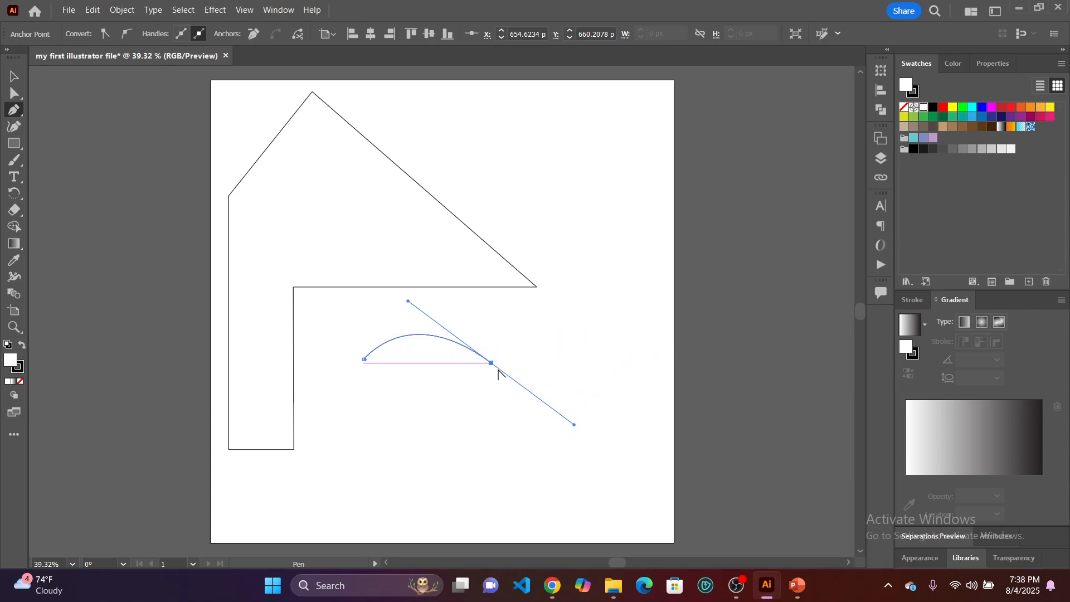
Remove the outgoing direction handle from the curve's end anchor and add a horizontal straight segment about 53 px long.
scroll(497, 368, "up", 3)
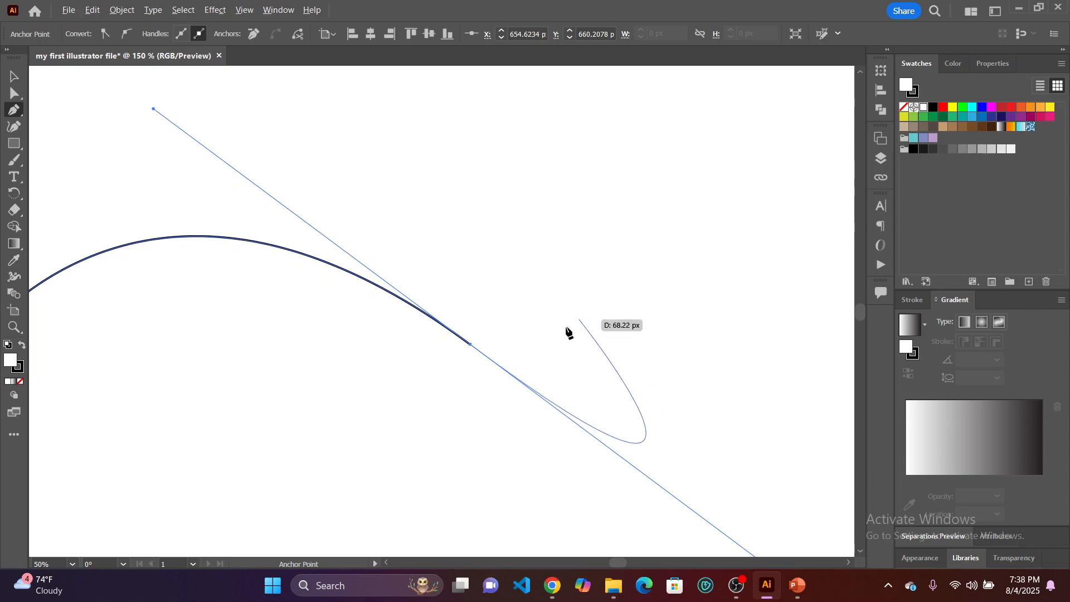
scroll(479, 347, "up", 5)
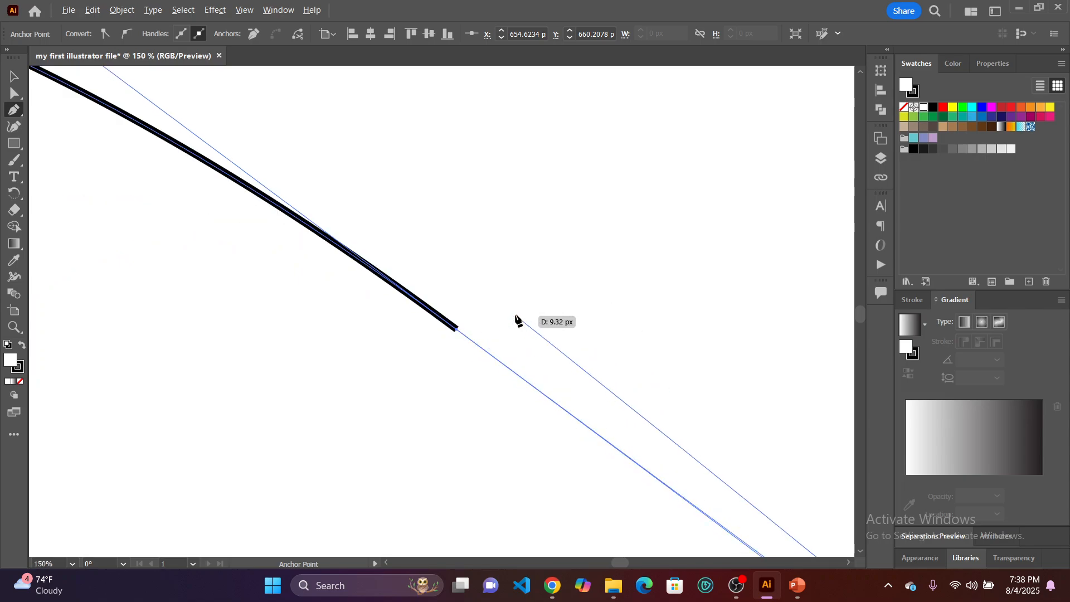
scroll(460, 329, "up", 4)
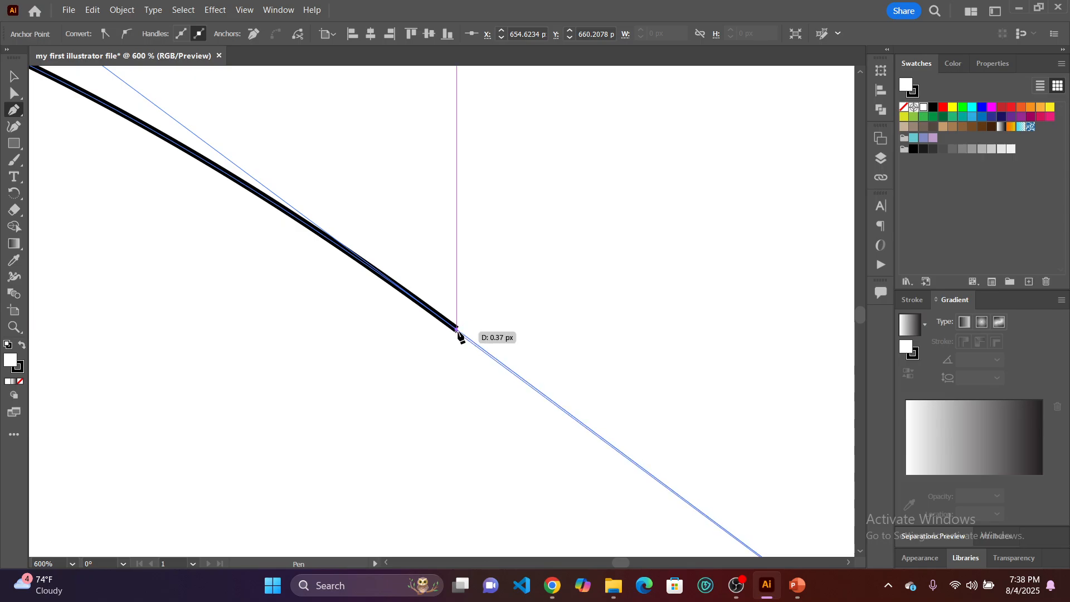
left_click(457, 330)
scroll(574, 314, "down", 6)
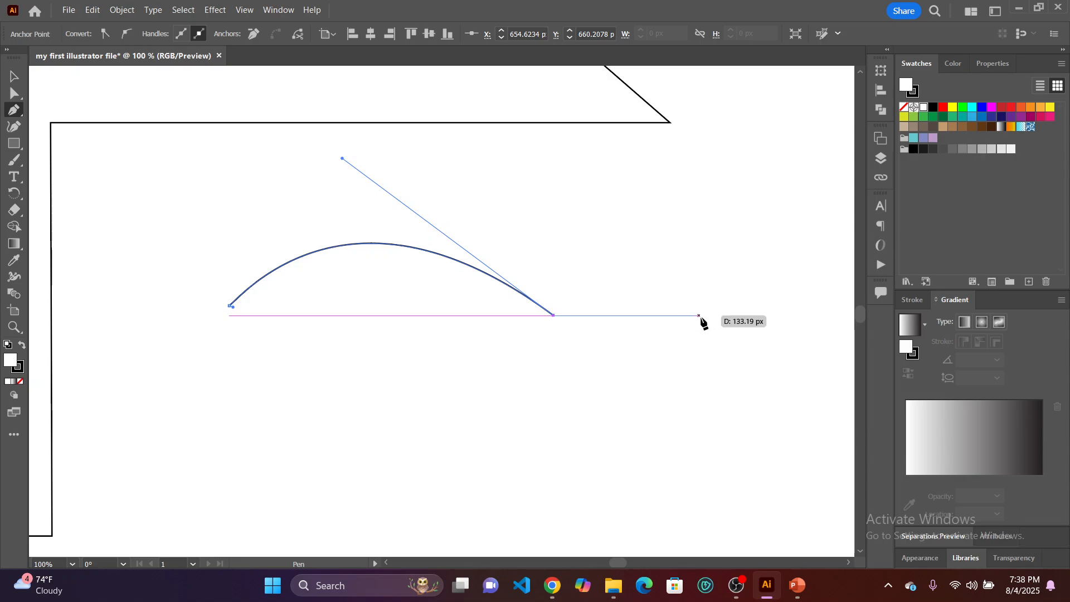
left_click(611, 316)
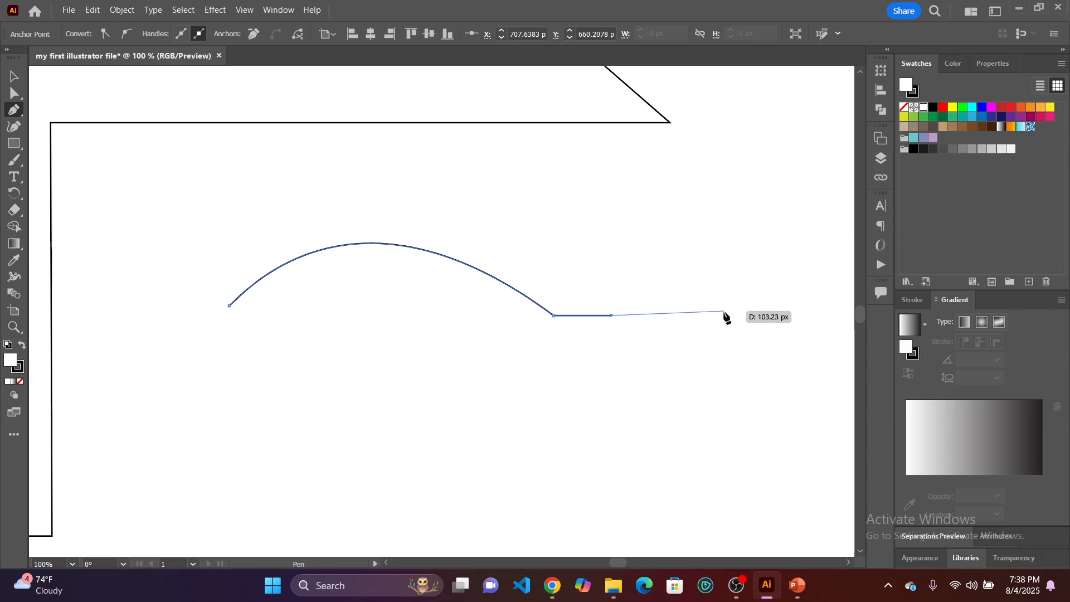
Continue the path with an arch about 183 px wide, a dip about 172 px wide and a curve bulging back above them.
scroll(724, 314, "right", 1)
scroll(724, 314, "down", 2)
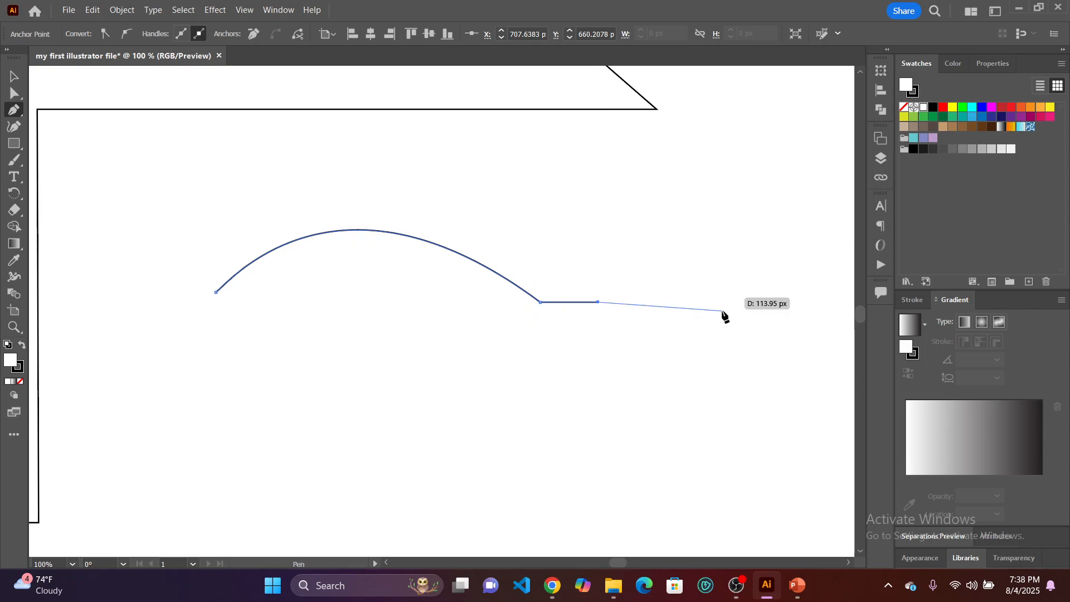
scroll(724, 313, "right", 2)
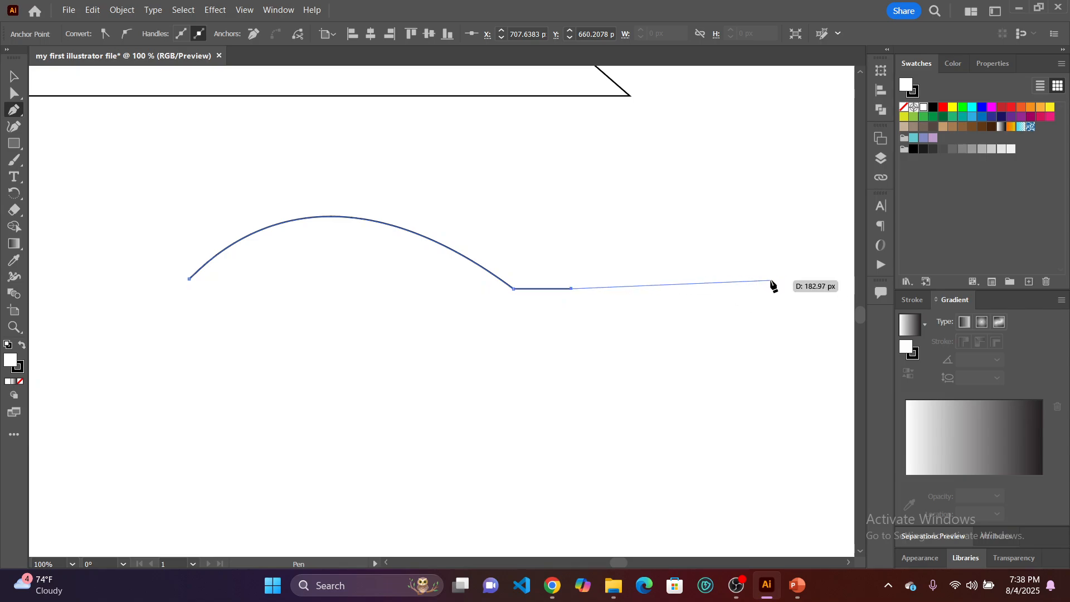
key("shift")
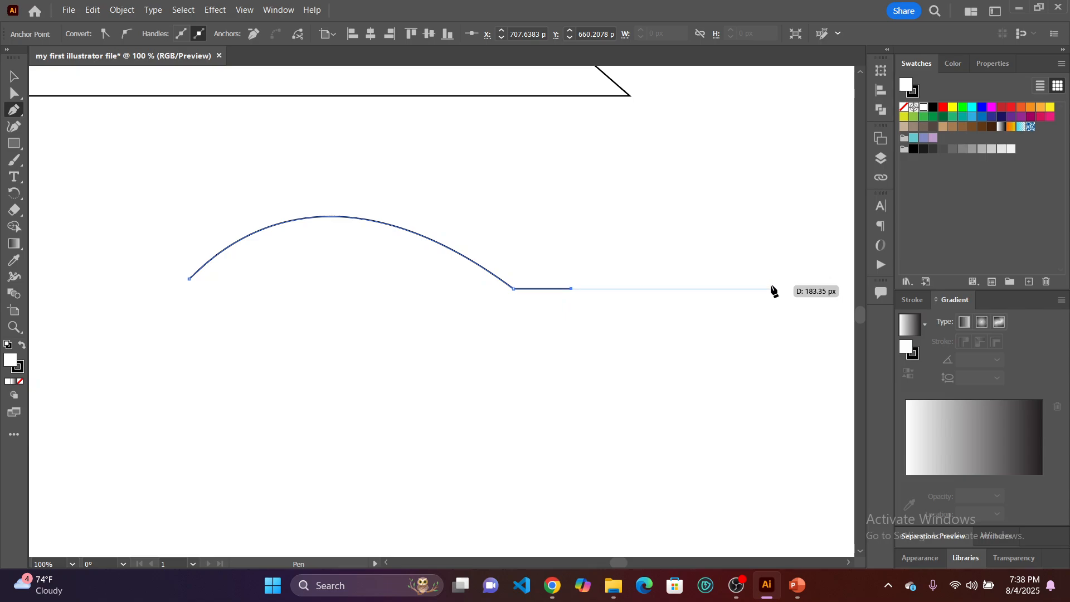
left_click_drag(772, 287, 670, 388)
key("ctrl+minus")
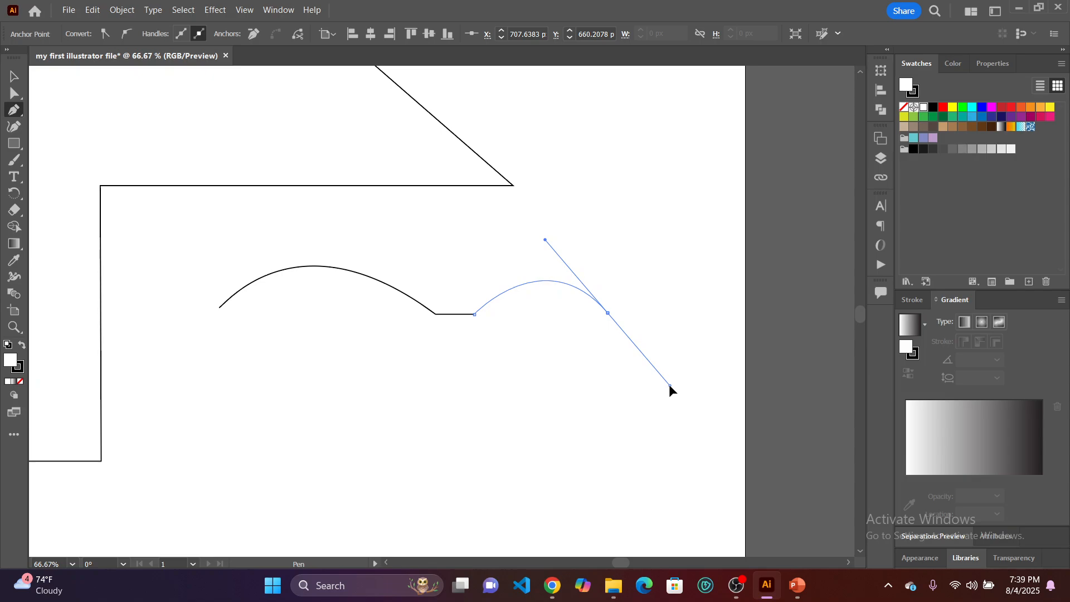
left_click_drag(670, 385, 669, 385)
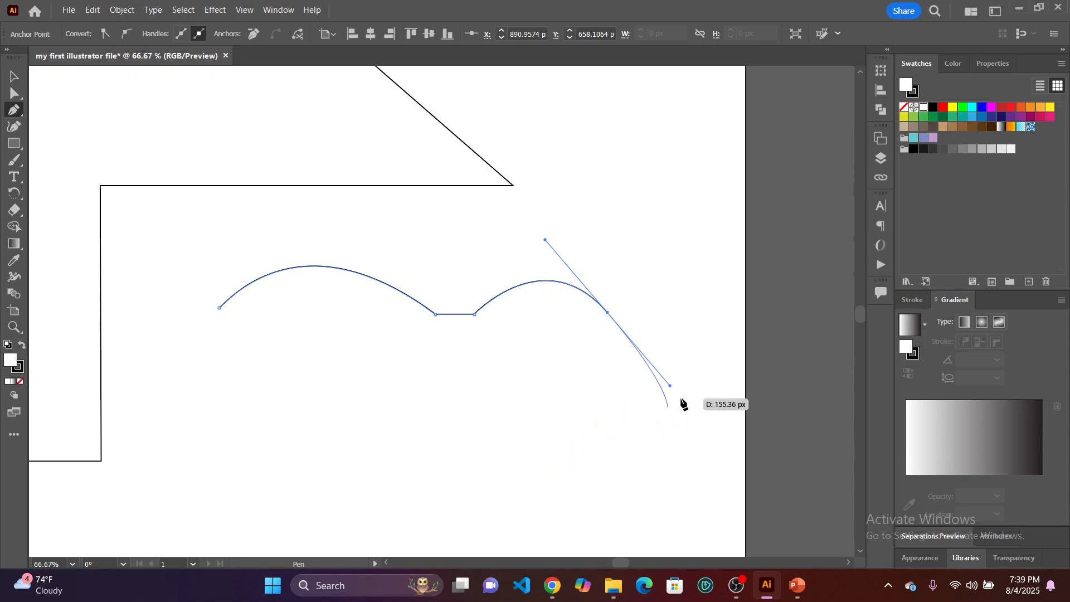
left_click(733, 312)
left_click_drag(734, 312, 493, 342)
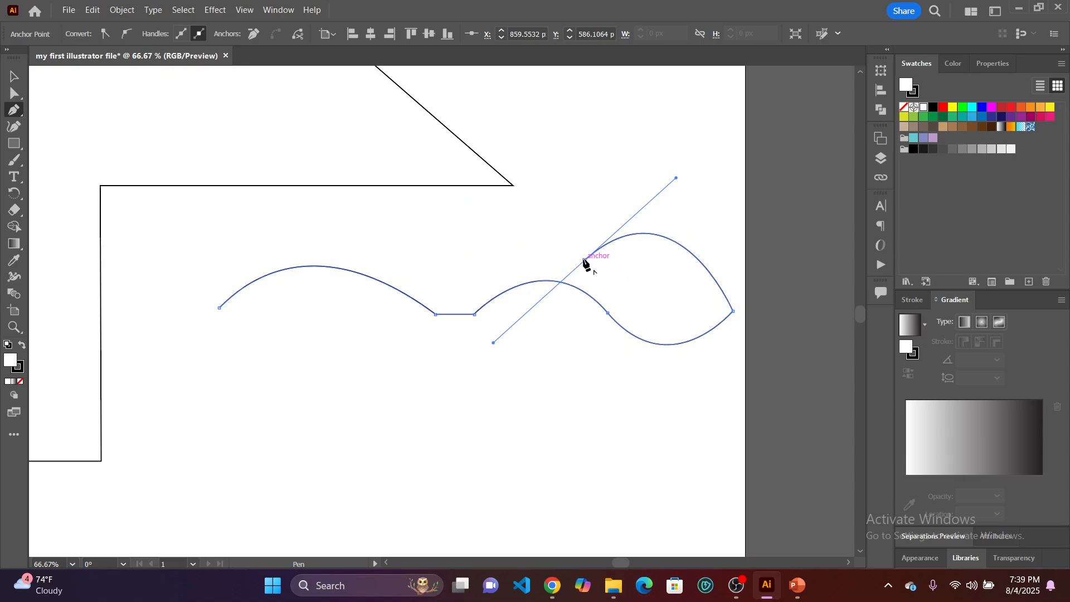
Remove the last anchor's outgoing handle, close the path with straight segments about 502 px and 76 px long, and deselect it.
left_click_drag(584, 259, 220, 254)
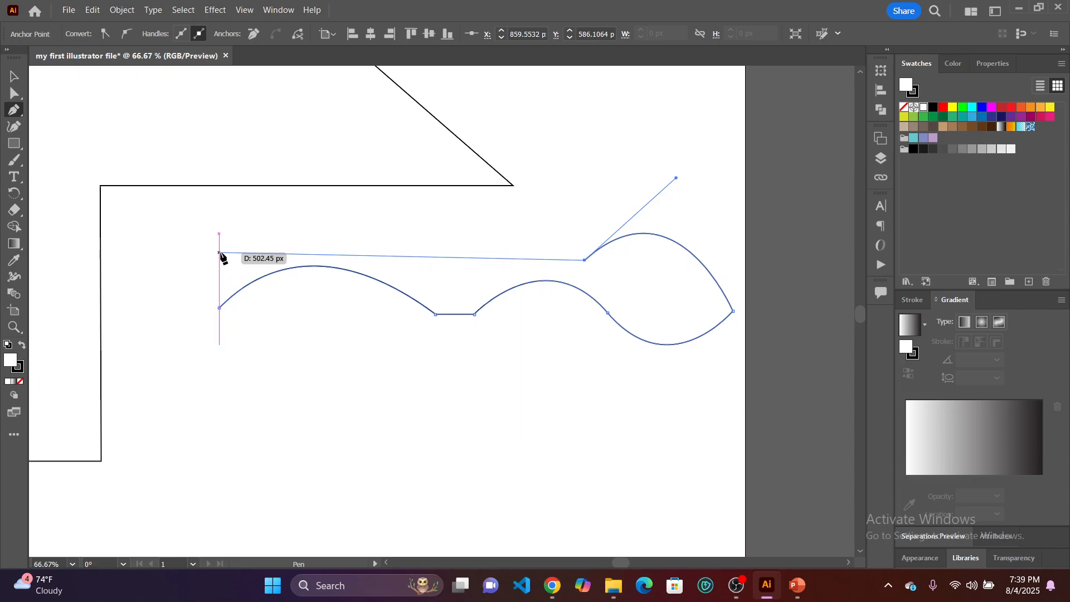
left_click(219, 252)
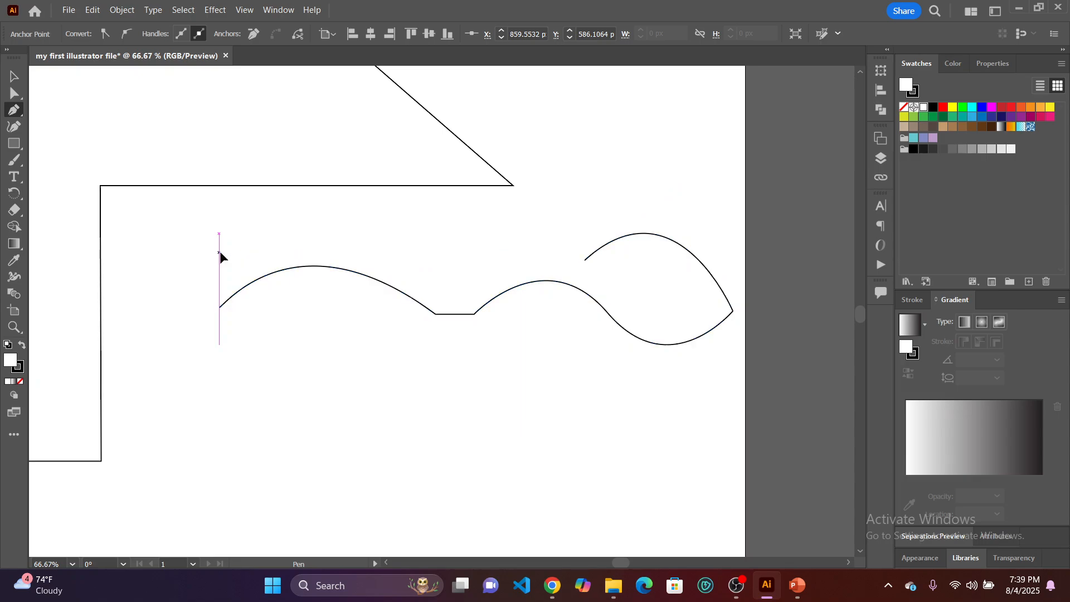
left_click(219, 309)
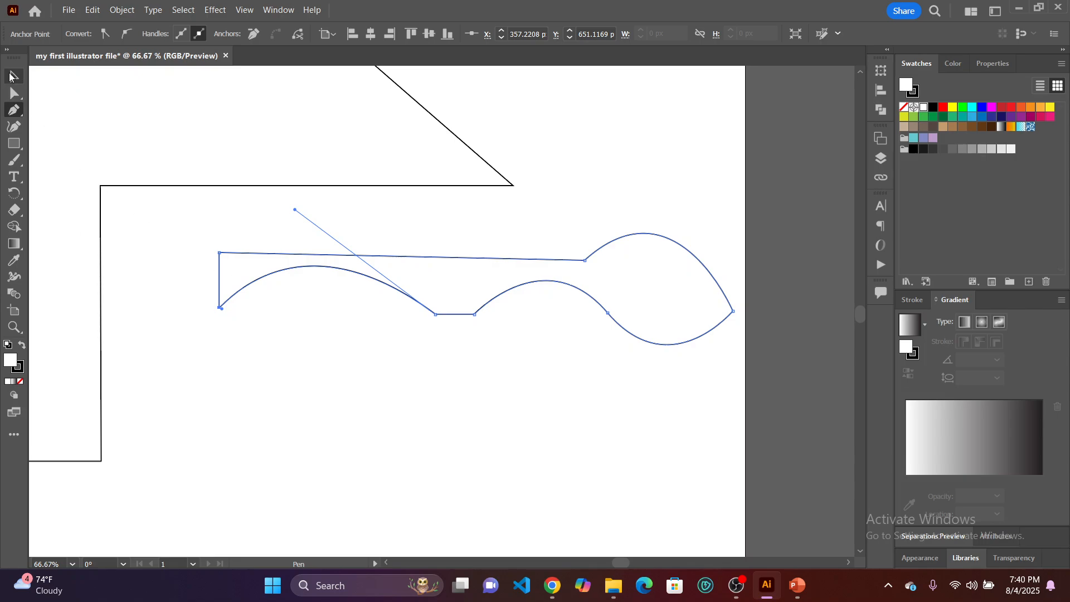
left_click(11, 77)
left_click(548, 457)
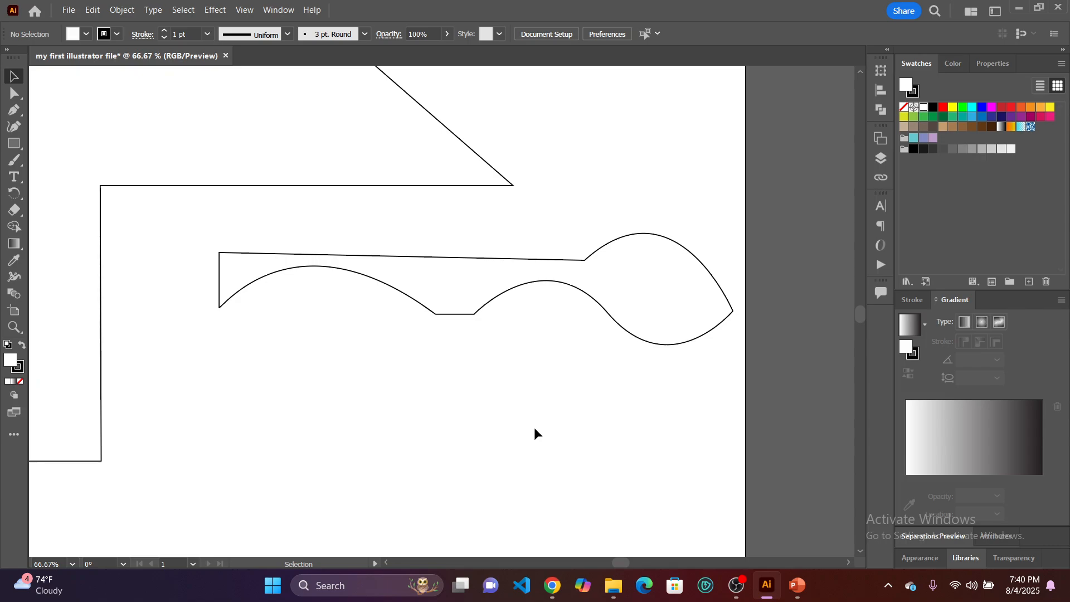
Move the closed curved path upward until it overlaps the six-corner shape, then deselect it.
left_click_drag(556, 244, 551, 129)
left_click(566, 253)
left_click(531, 334)
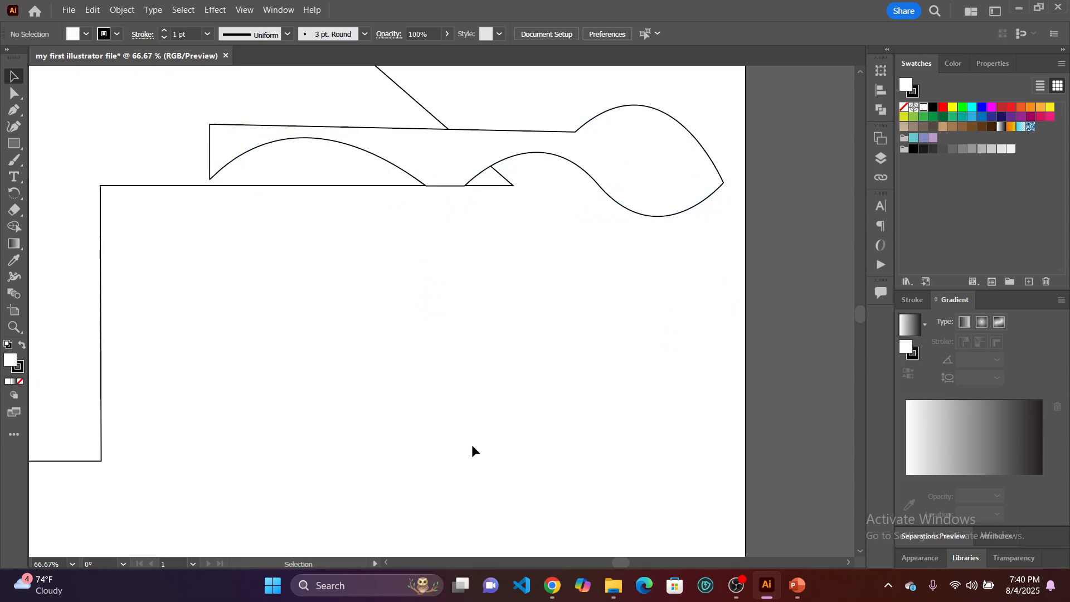
Switch to File Explorer, go to the 1x folder, place facebook (2).png in the Illustrator document and minimize File Explorer.
mouse_move(614, 585)
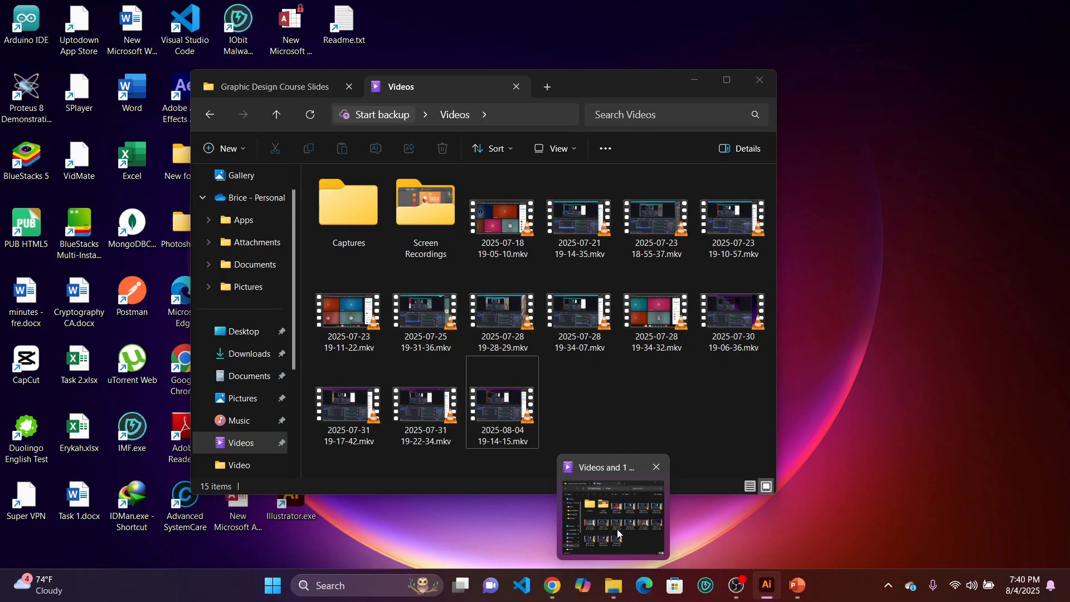
left_click(617, 530)
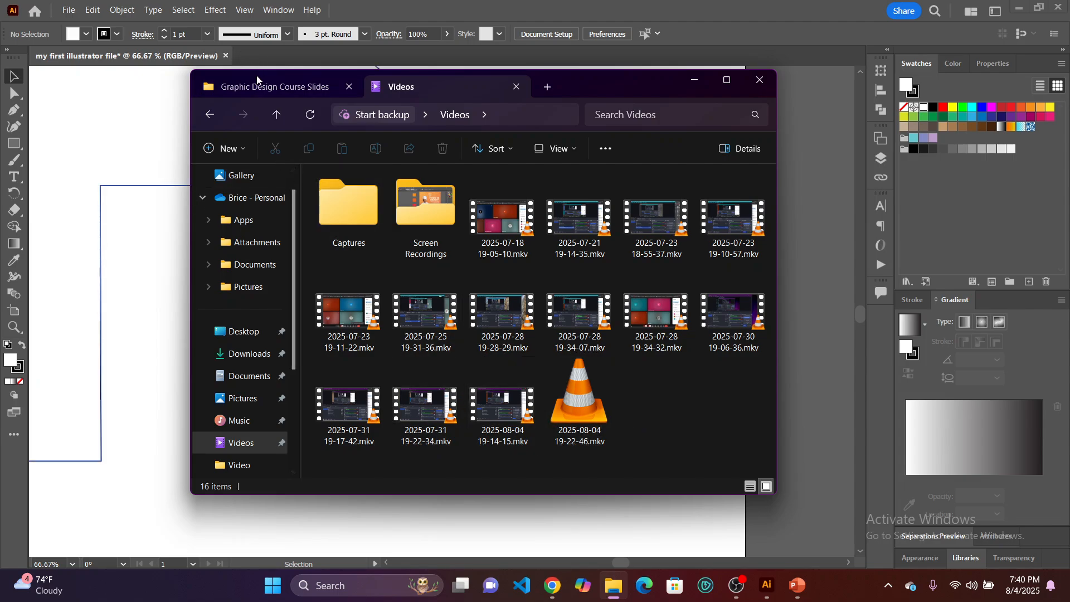
left_click(251, 88)
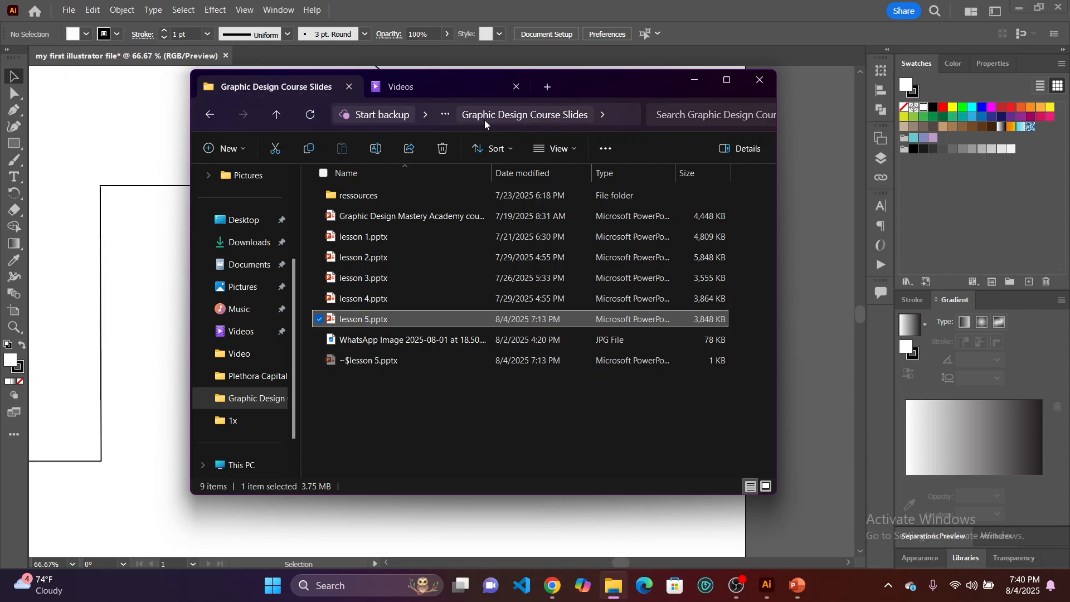
left_click(443, 114)
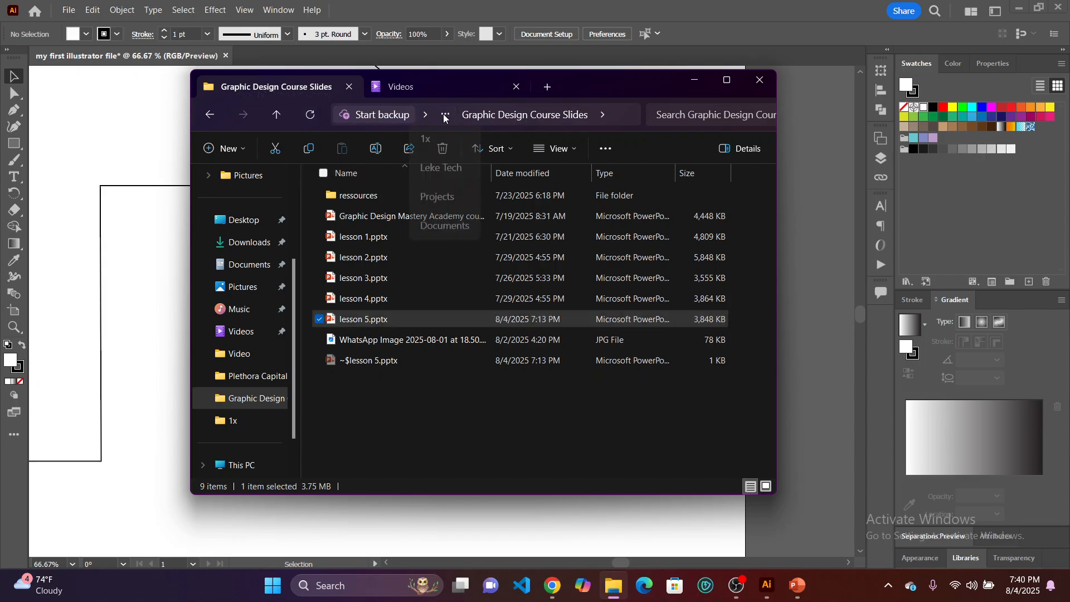
left_click(444, 115)
left_click(444, 117)
left_click(433, 141)
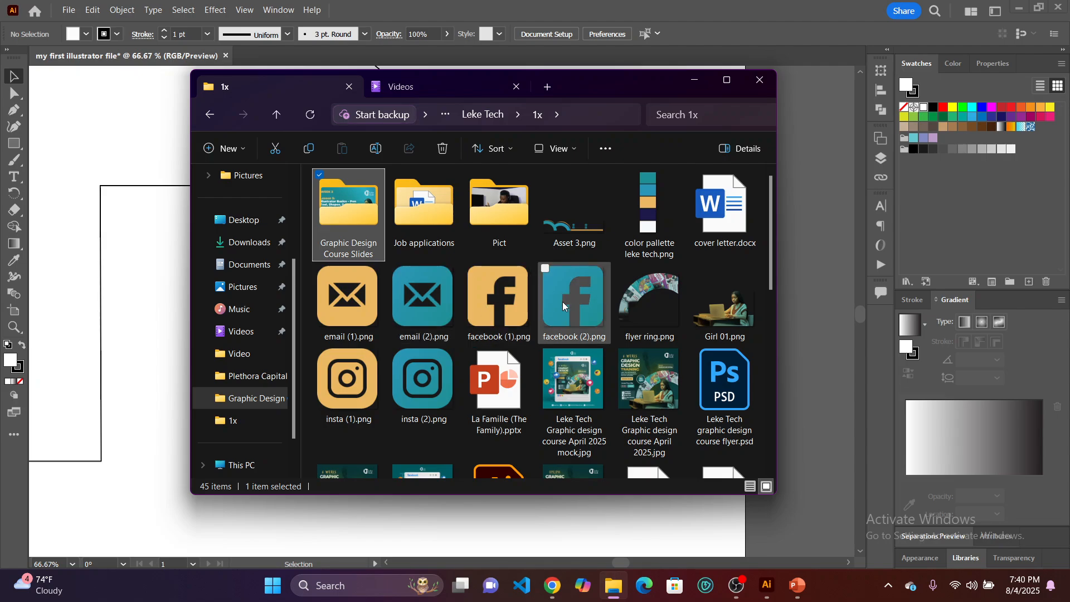
left_click_drag(561, 312, 119, 303)
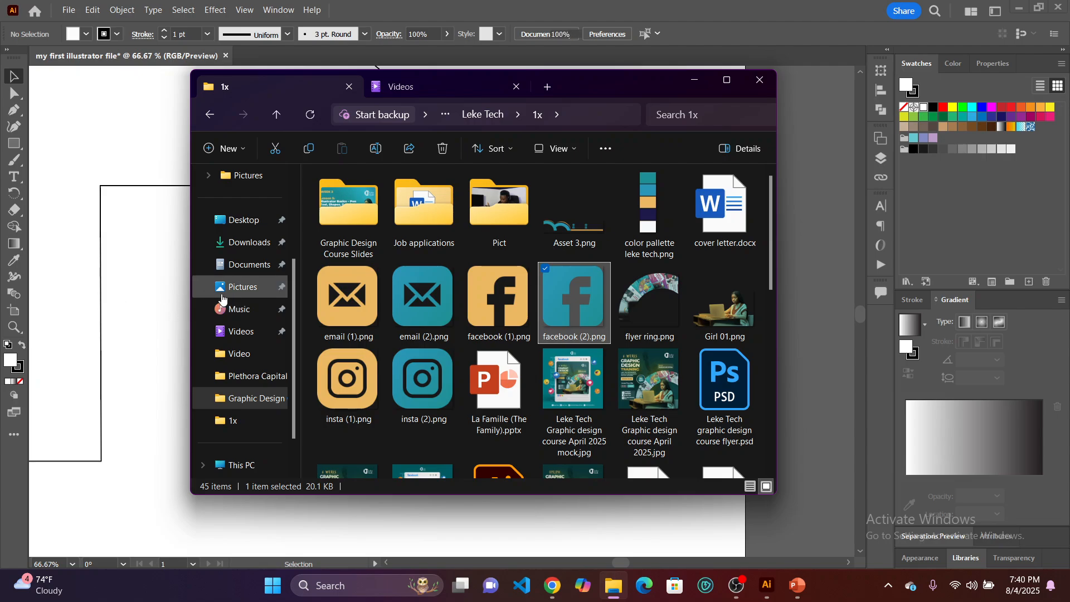
left_click(692, 82)
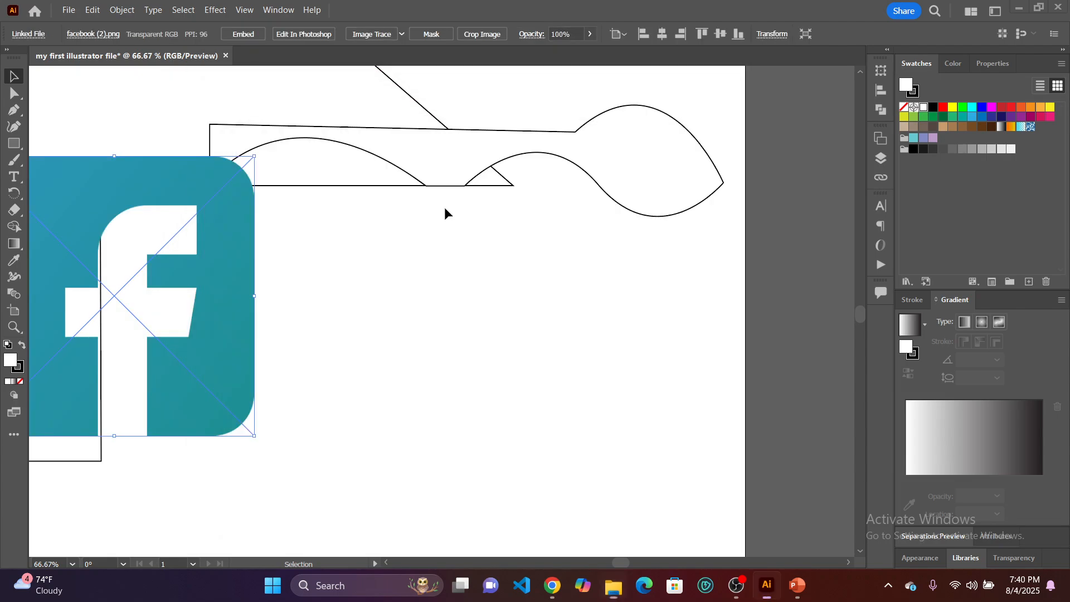
Move the placed Facebook image to the empty area below the curved path and deselect it.
left_click_drag(229, 327, 490, 397)
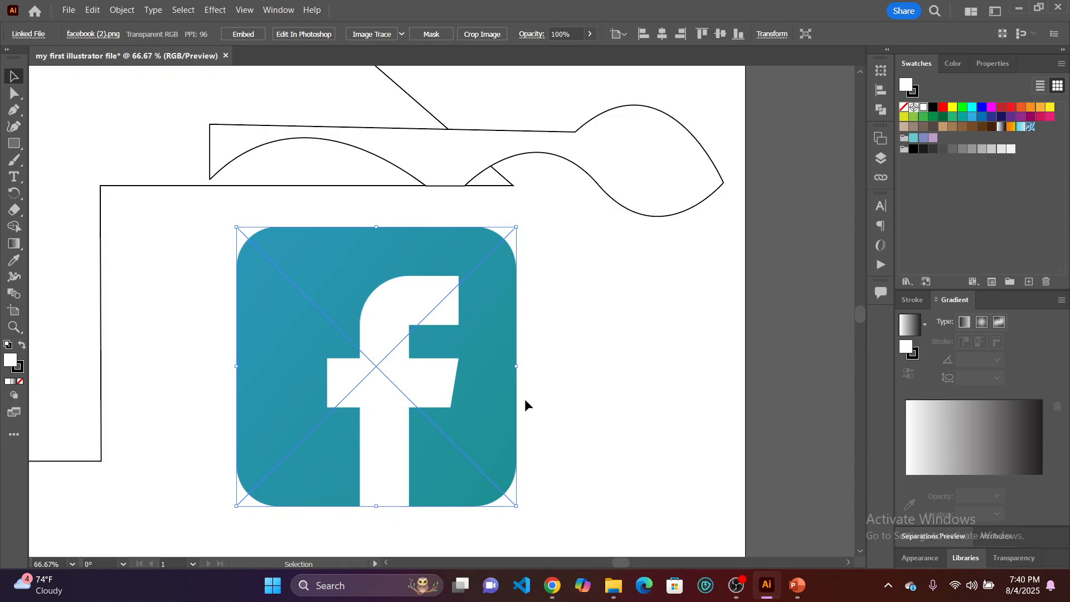
left_click(549, 397)
left_click(461, 426)
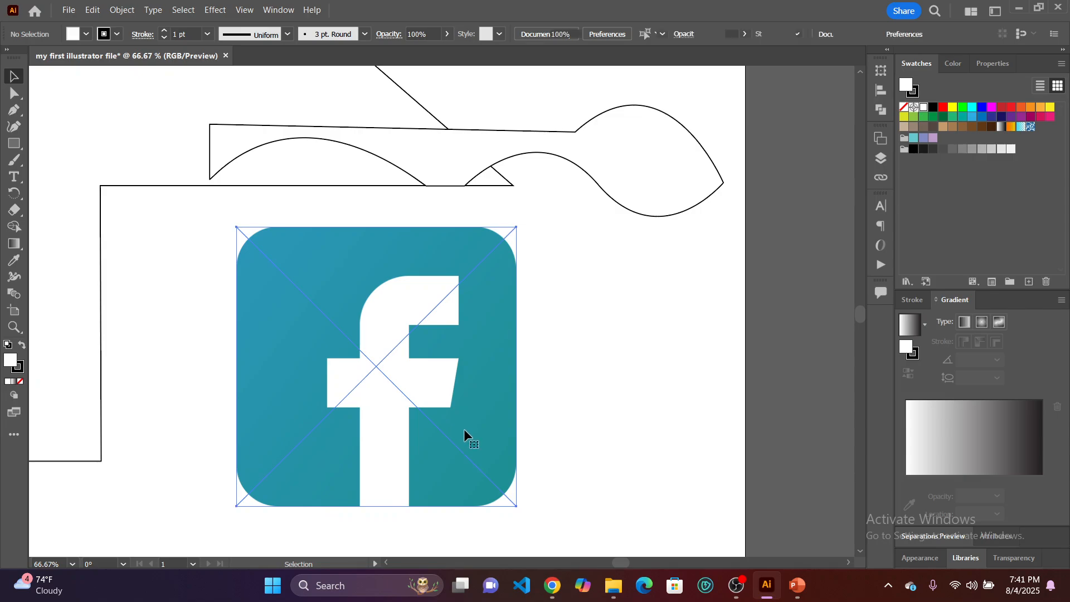
left_click(556, 420)
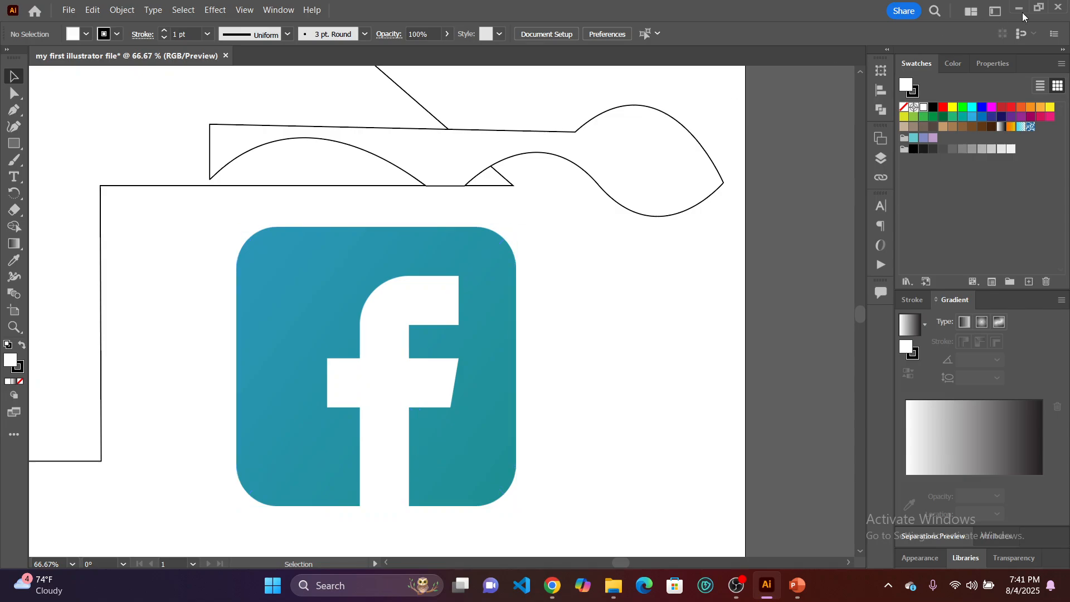
Look at the list of available workspaces without switching, and display the Layers panel.
left_click(996, 11)
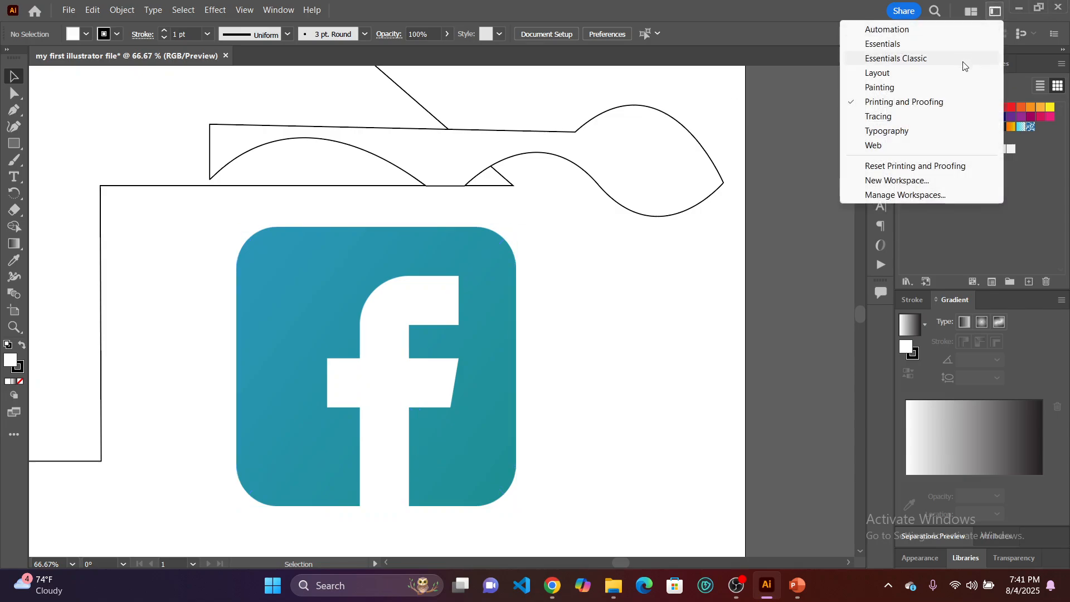
left_click(700, 297)
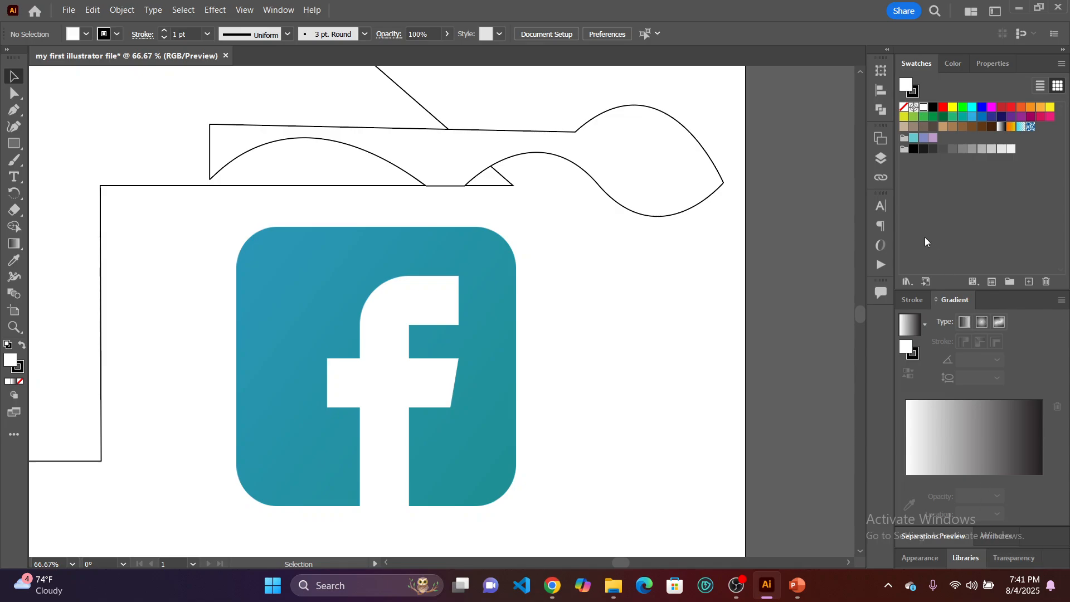
left_click(882, 159)
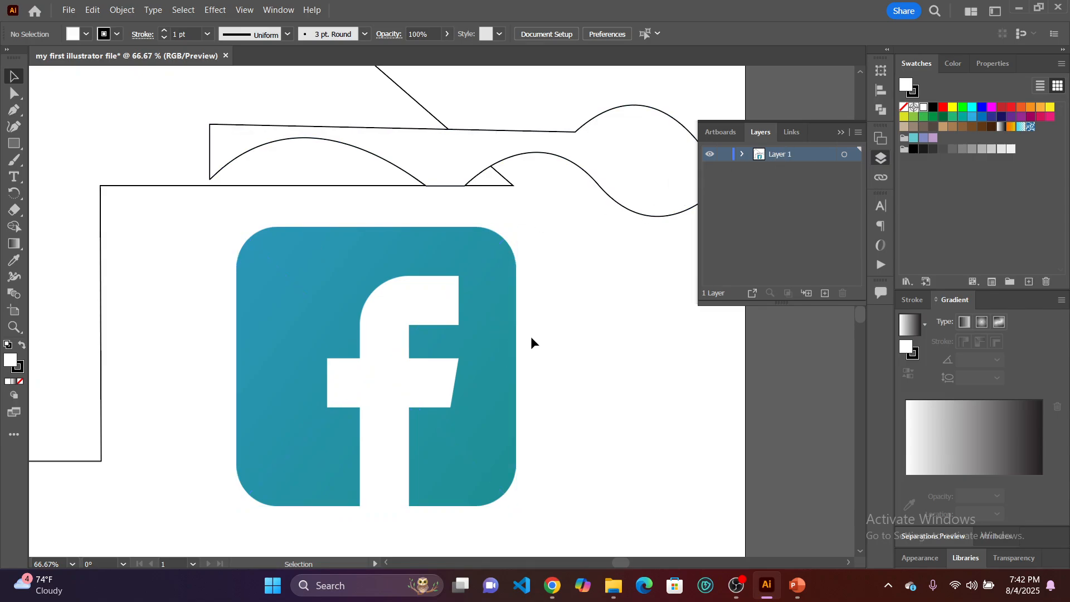
Expand Layer 1's contents and draw an open four-point straight-segment path beside the Facebook image with the Pen tool, ending it deselected.
left_click(743, 154)
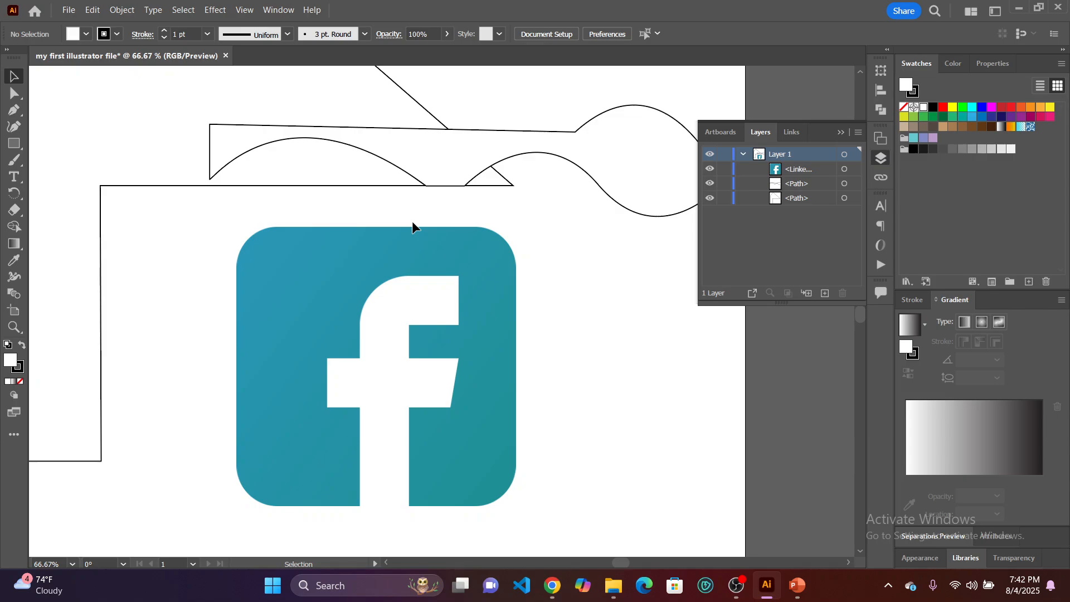
left_click(14, 110)
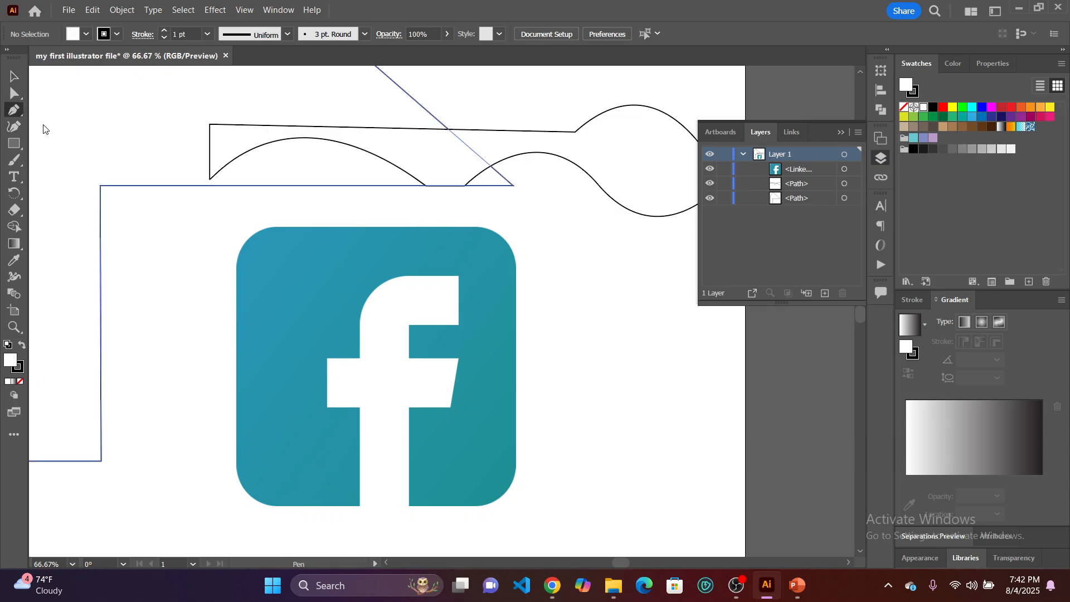
left_click(571, 307)
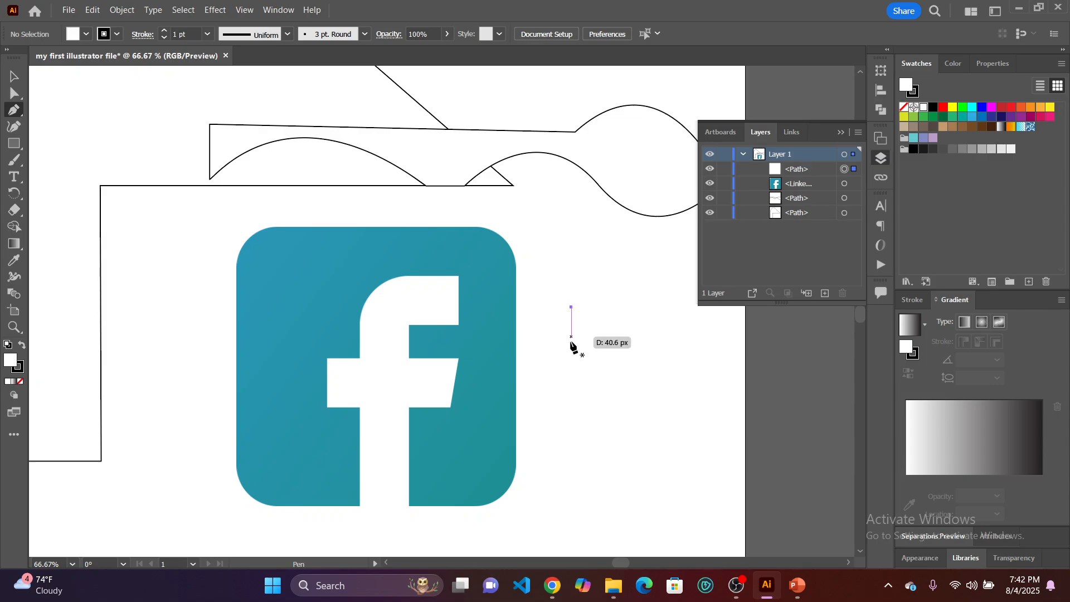
left_click(569, 422)
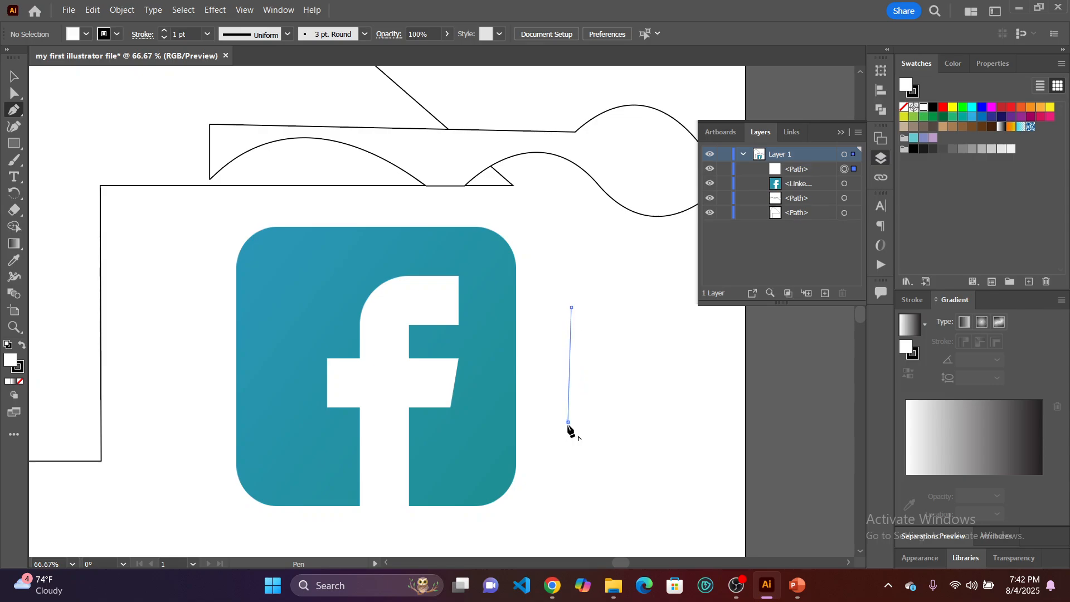
left_click(628, 426)
left_click(655, 442)
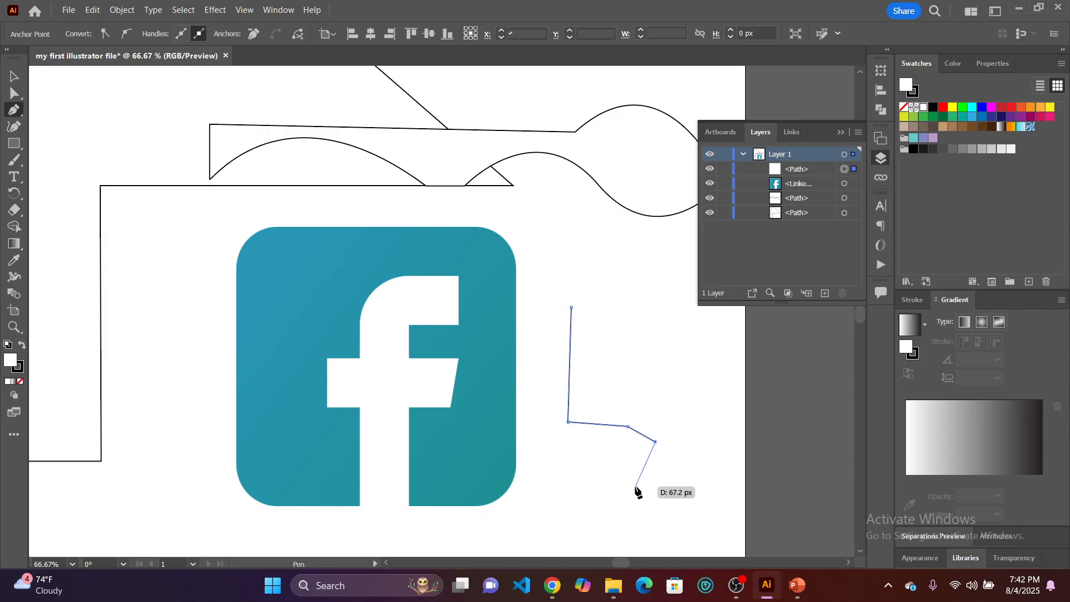
key("v")
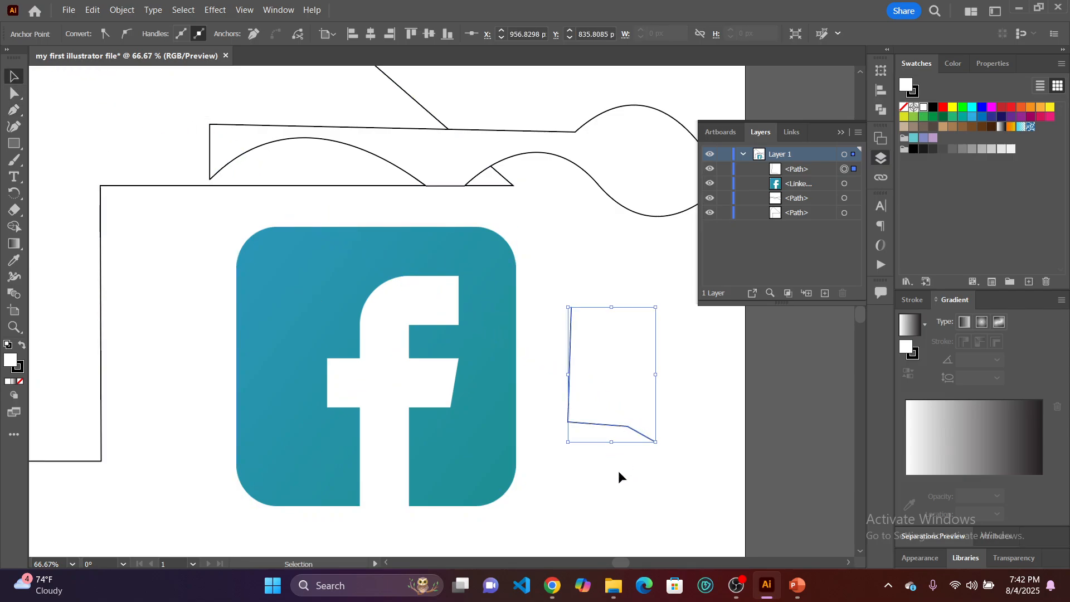
left_click(618, 471)
Draw a second open four-point path with a slanted U shape beside the previous path using the Pen tool, and deselect it.
left_click(13, 112)
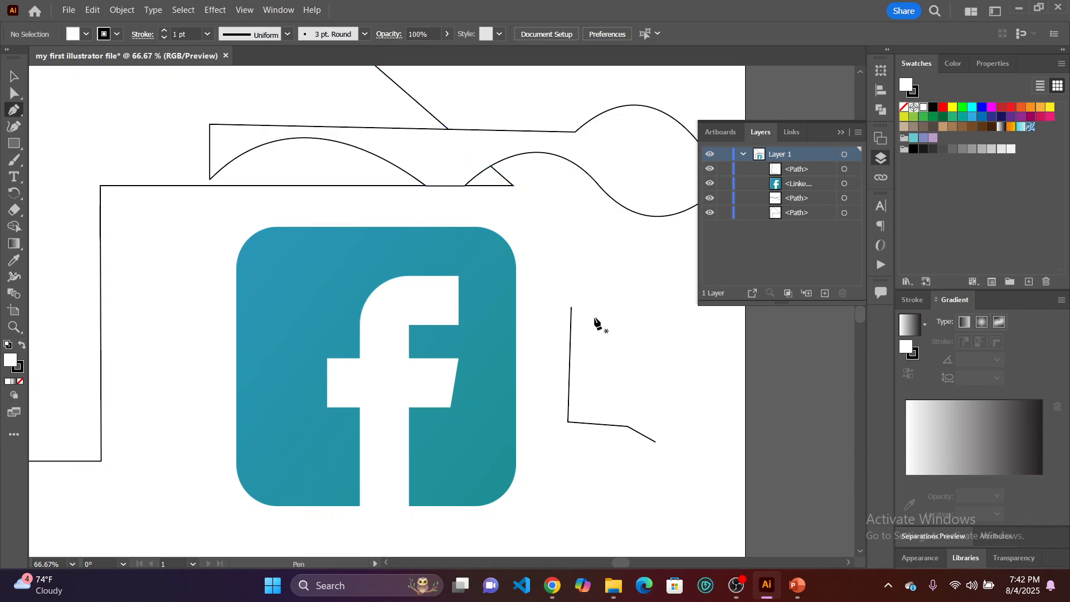
left_click(622, 305)
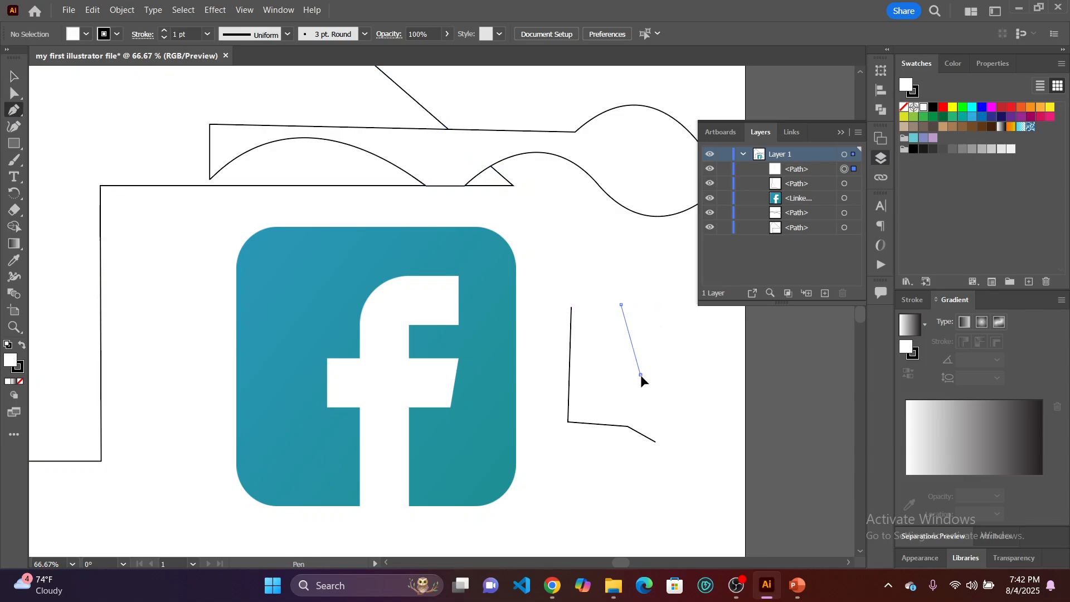
left_click(641, 375)
left_click(698, 383)
left_click(671, 313)
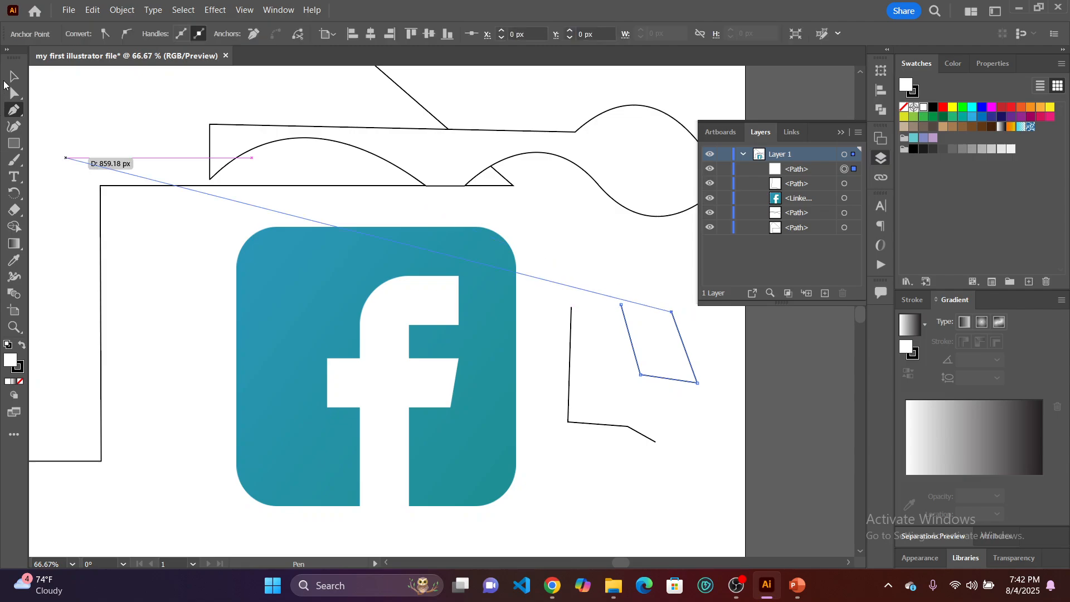
key("v")
left_click(603, 269)
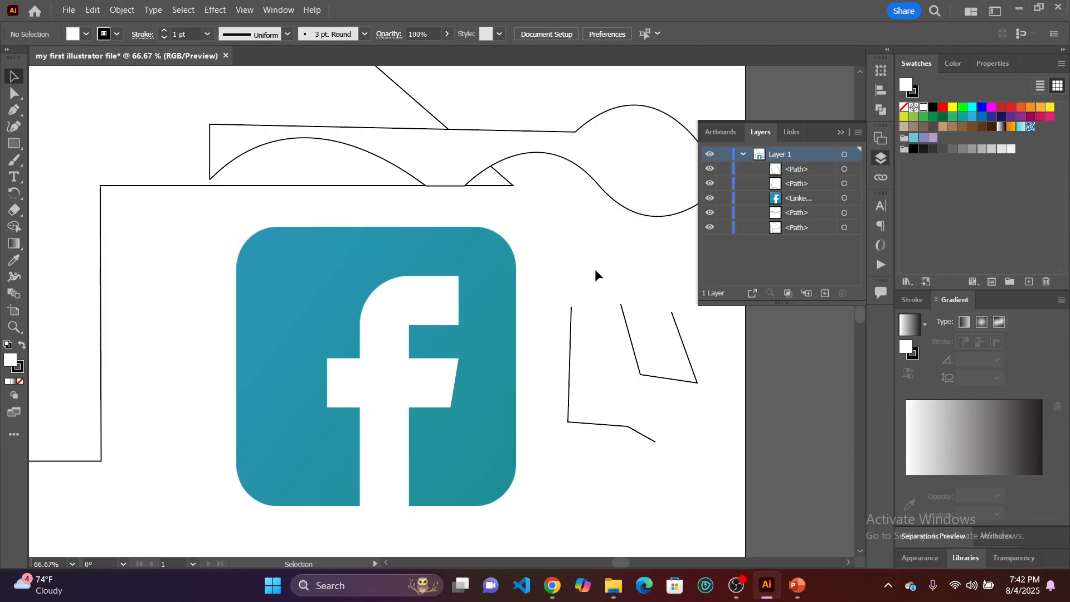
Create a new layer above Layer 1, move the linked Facebook image into it, and show only the new layer's contents expanded.
left_click(825, 293)
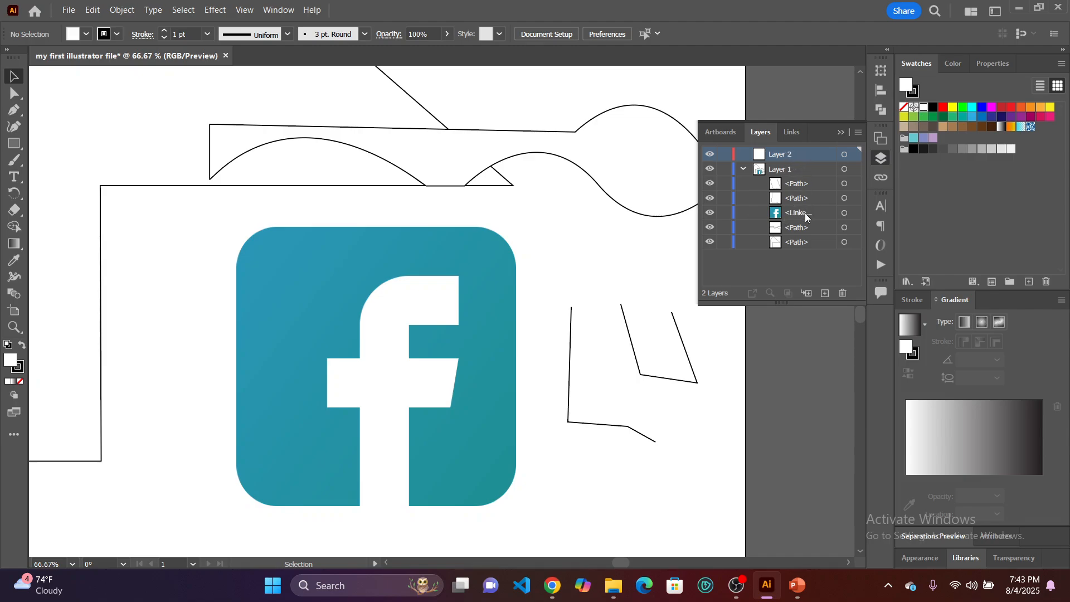
left_click_drag(806, 215, 807, 154)
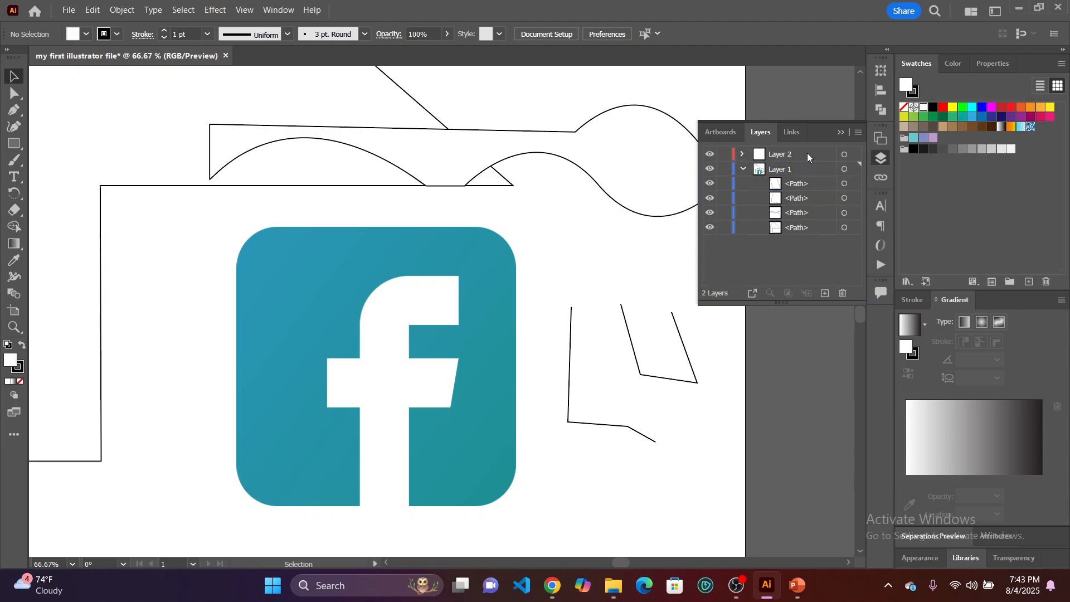
left_click(743, 168)
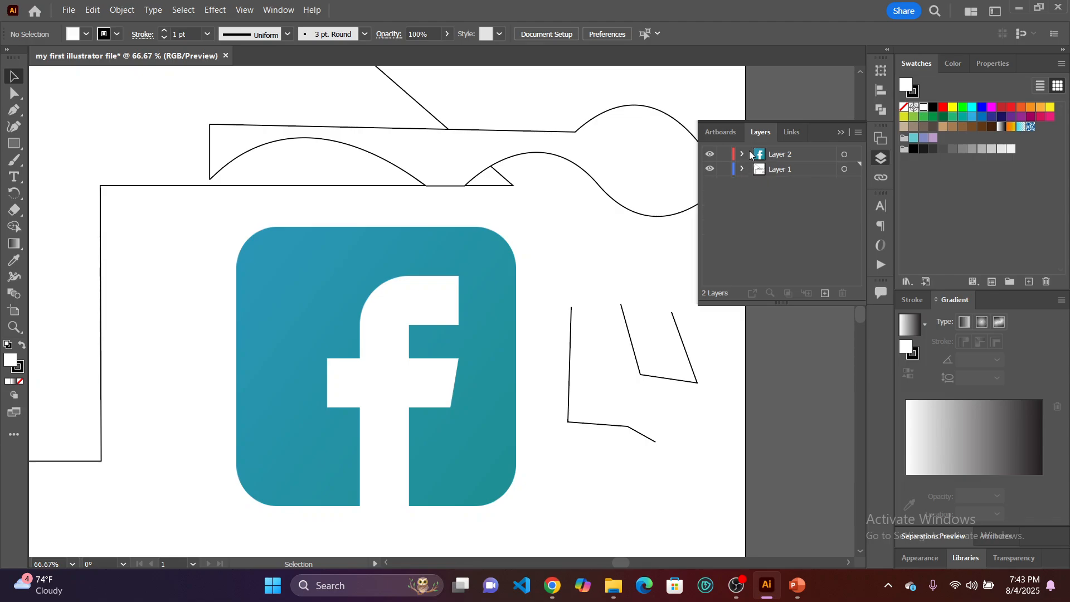
left_click(742, 154)
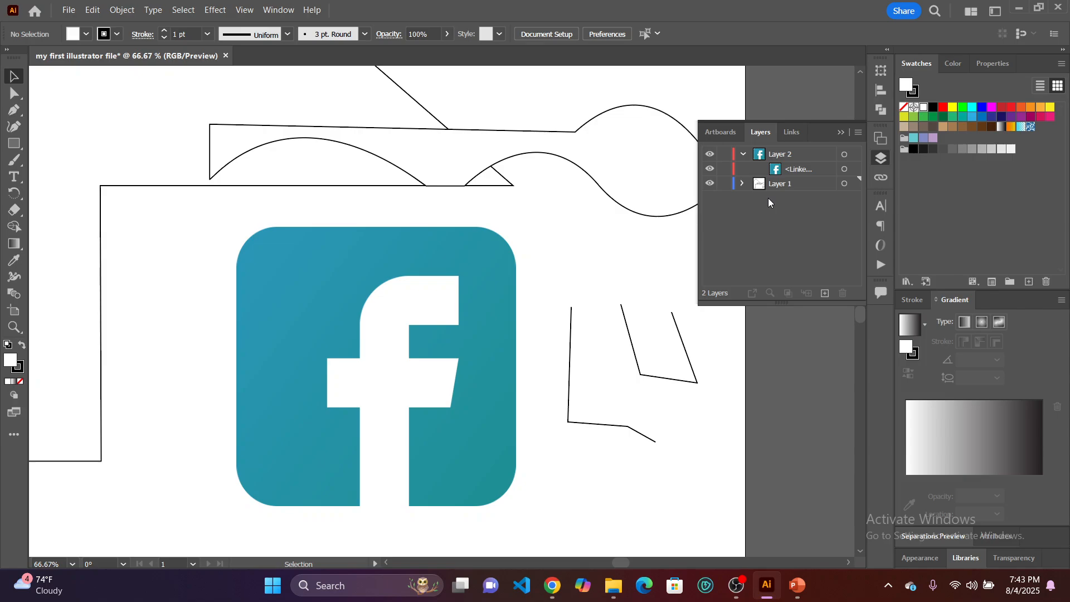
Add another layer directly above Layer 1 and paint a zigzag Paintbrush stroke on it near the Facebook image's upper-left corner.
left_click(826, 294)
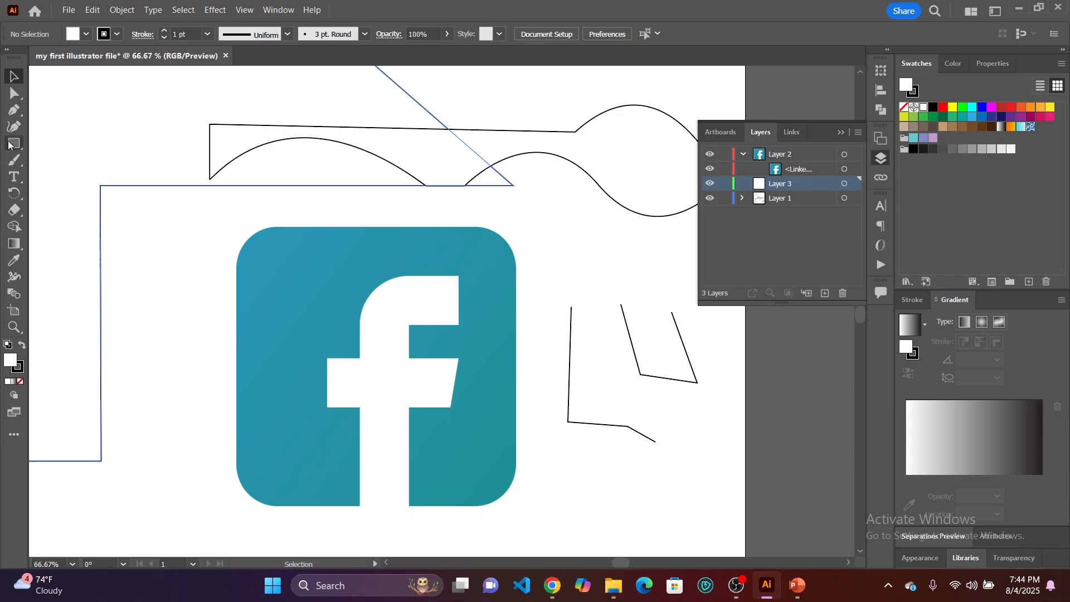
left_click(14, 161)
mouse_move(143, 238)
left_mouse_down()
mouse_move(130, 288)
mouse_move(187, 249)
mouse_move(302, 201)
mouse_move(200, 262)
left_mouse_up()
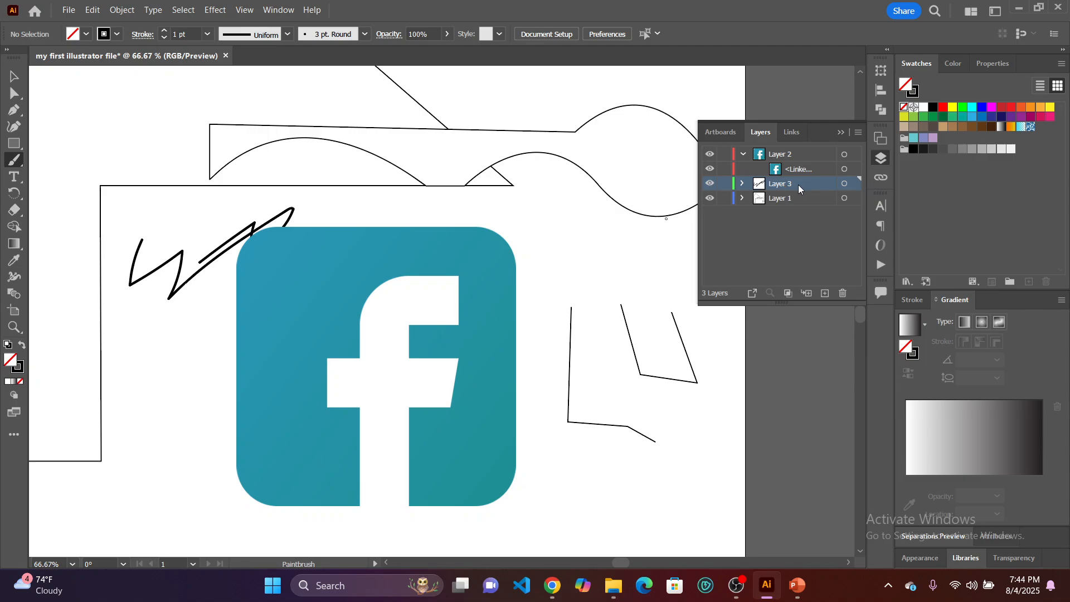
Make Layer 2 active and paint a scribbled Paintbrush stroke above the two new open paths.
left_click(798, 156)
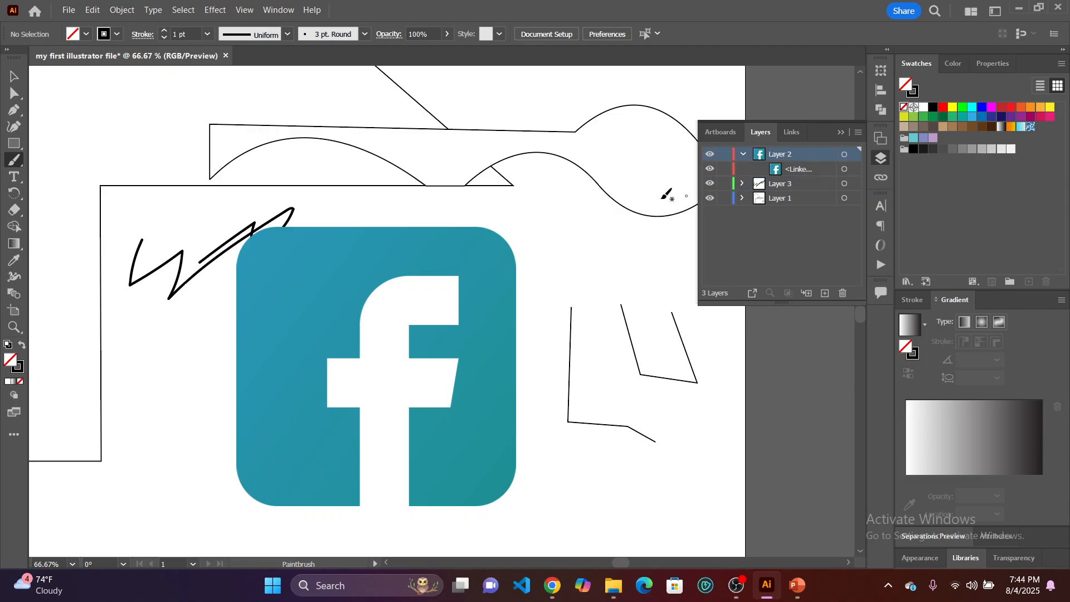
mouse_move(582, 229)
left_mouse_down()
mouse_move(553, 243)
mouse_move(610, 231)
left_mouse_up()
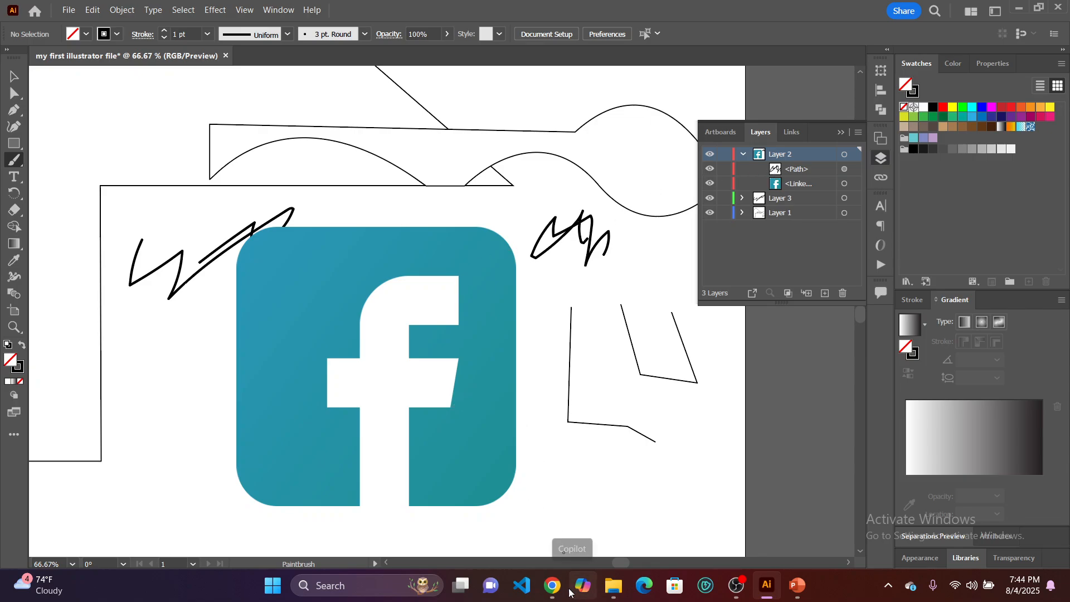
Switch to the Google Meet window in Chrome to check on the meeting participants and return to Illustrator.
mouse_move(557, 589)
left_click(503, 509)
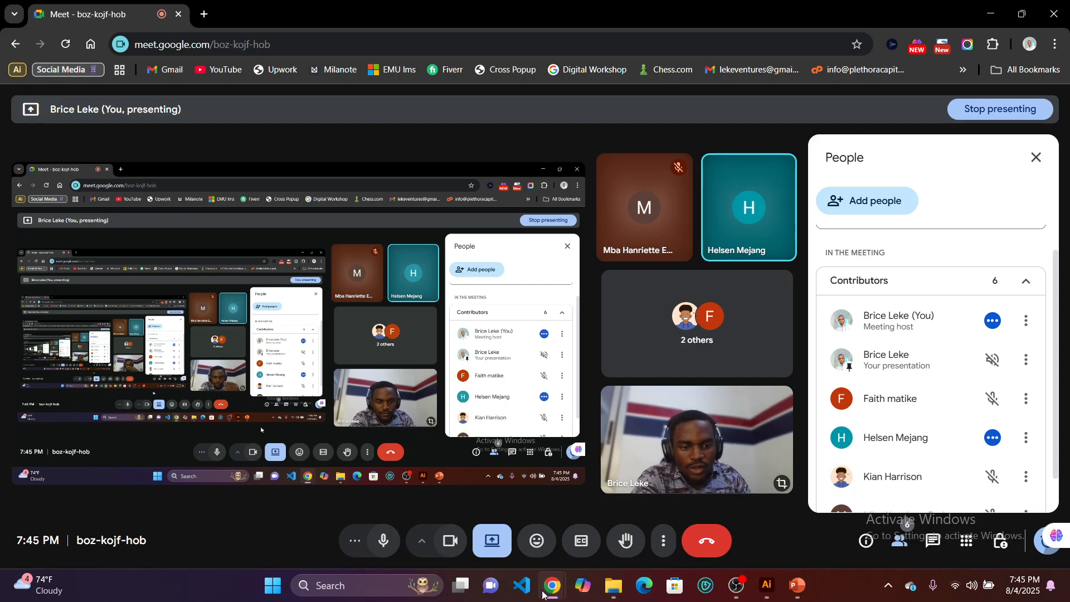
left_click(768, 586)
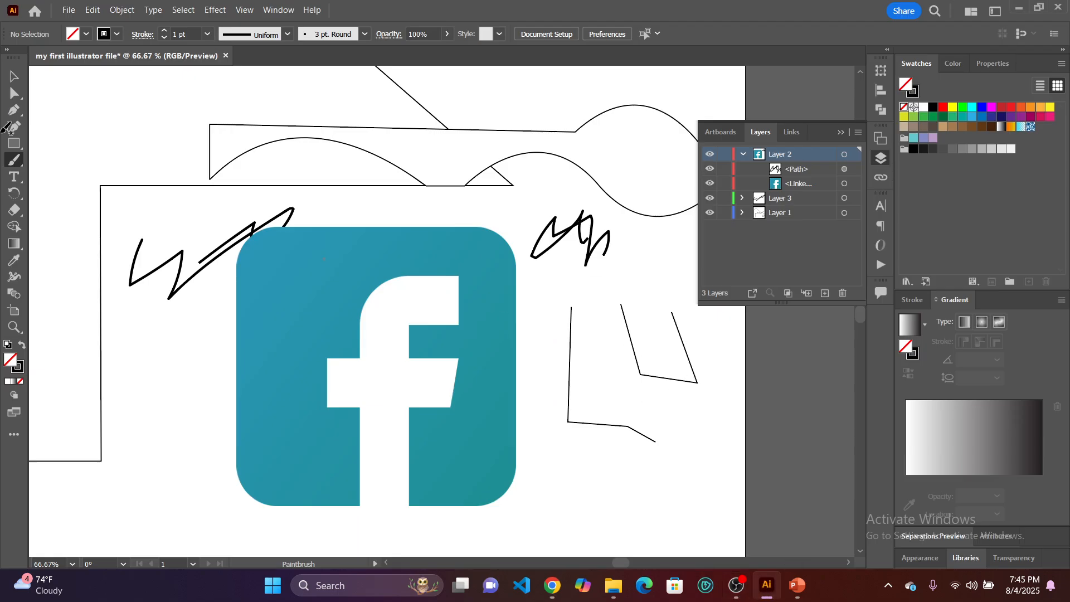
With the Selection tool active, apply the Printing and Proofing workspace and display the Layers panel again.
left_click(14, 76)
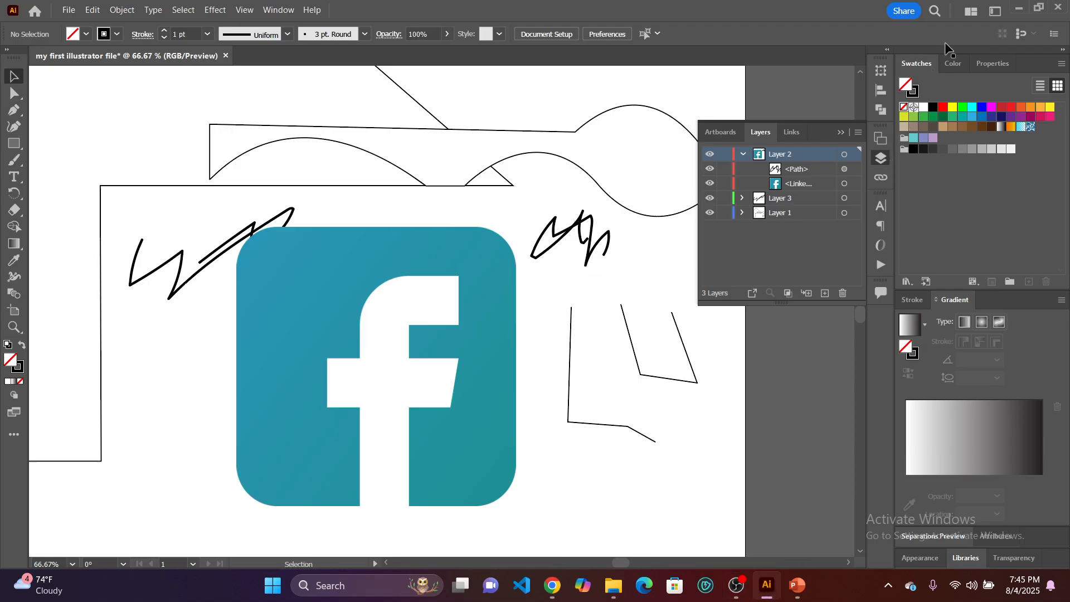
left_click(998, 15)
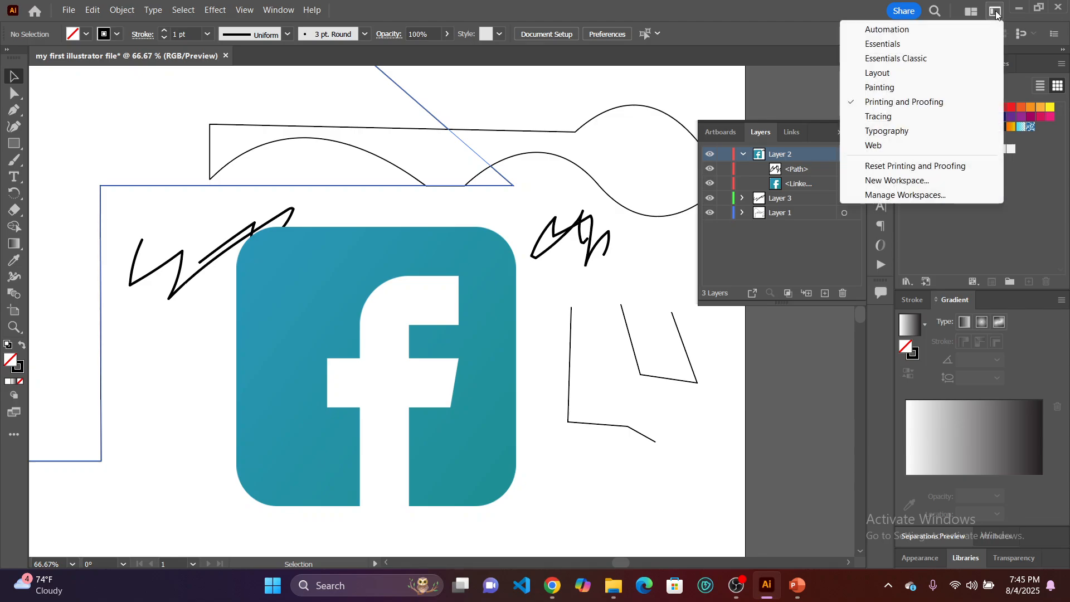
left_click(906, 102)
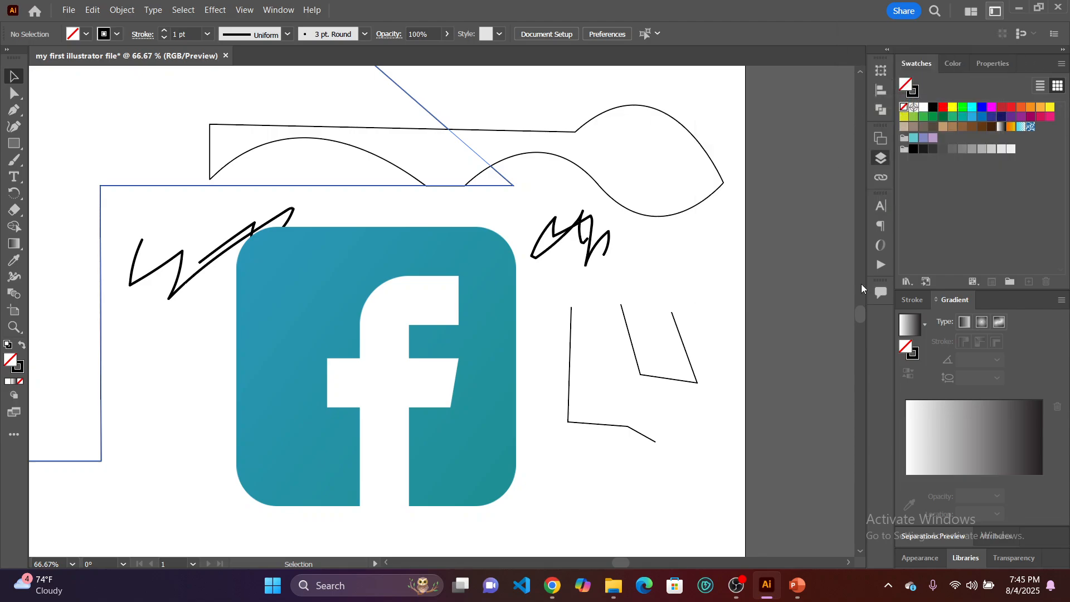
key("F7")
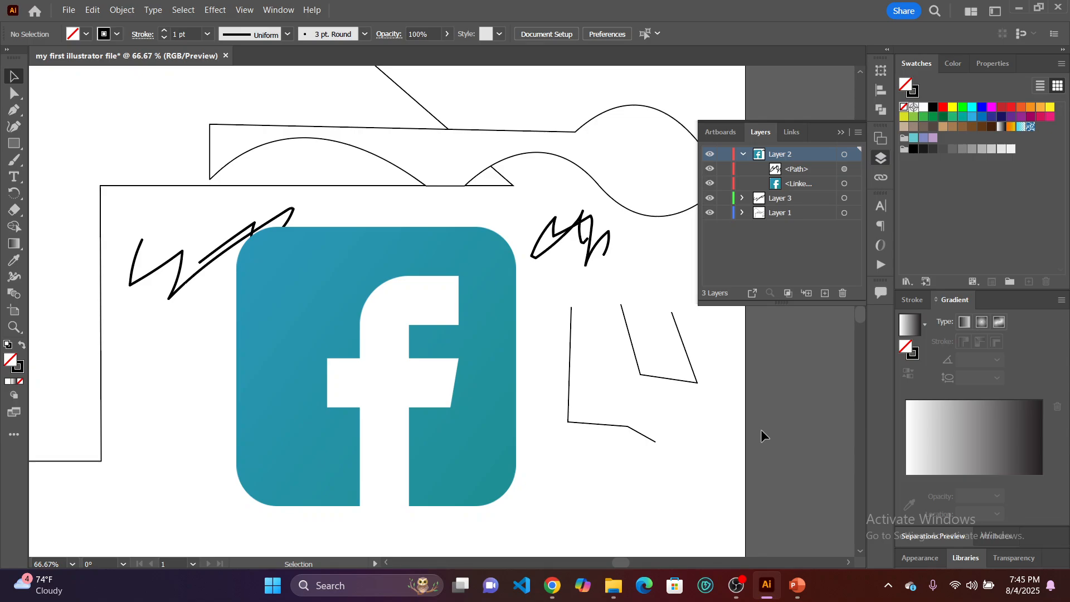
Display the Properties panel to view the document, ruler, grid, guide and snap options.
left_click(278, 9)
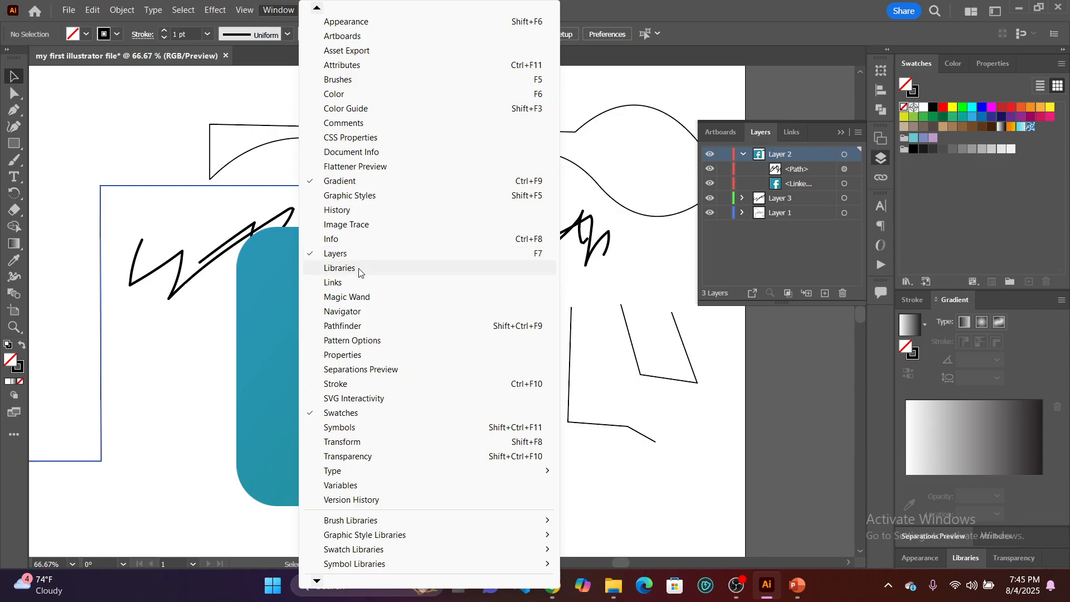
left_click(359, 360)
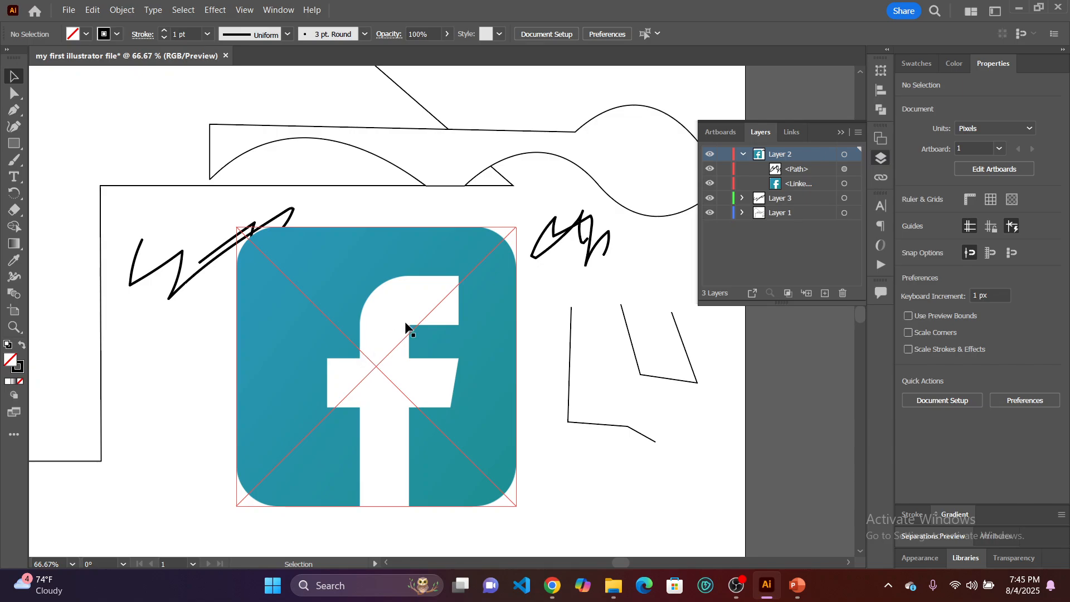
left_click(1012, 222)
Look through the available panels and libraries, and display the Paragraph panel.
left_click(278, 9)
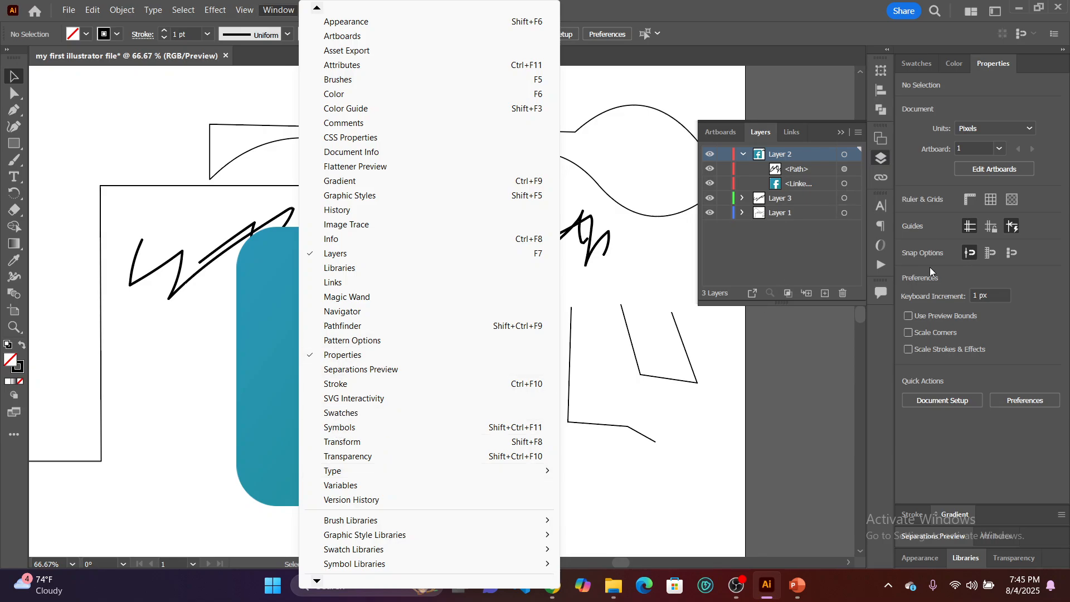
mouse_move(330, 472)
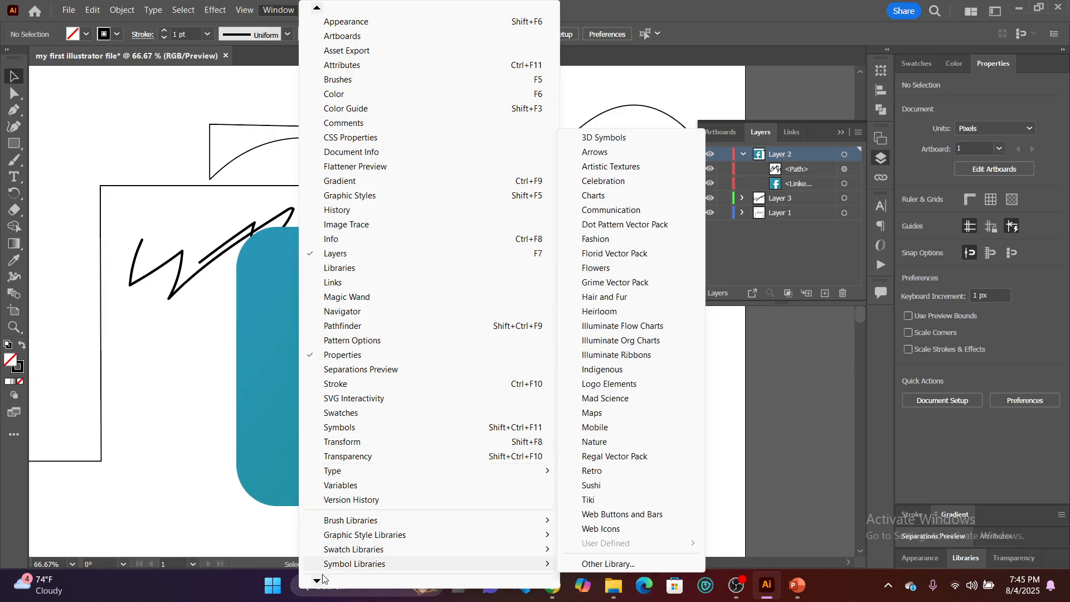
left_click(881, 229)
left_click(881, 229)
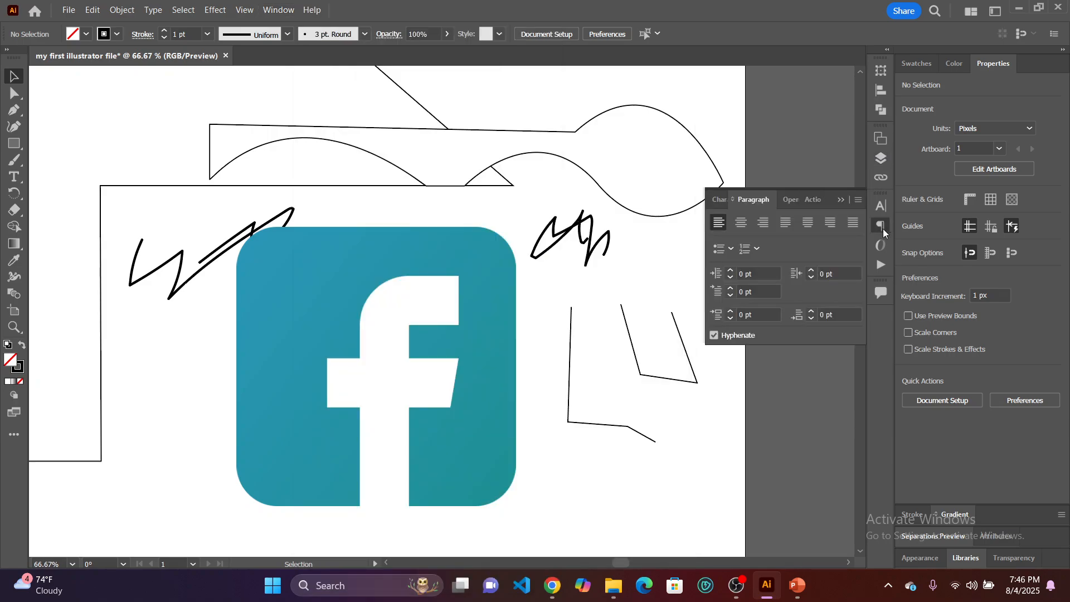
Find the type-related panels and display the Character panel.
left_click(277, 10)
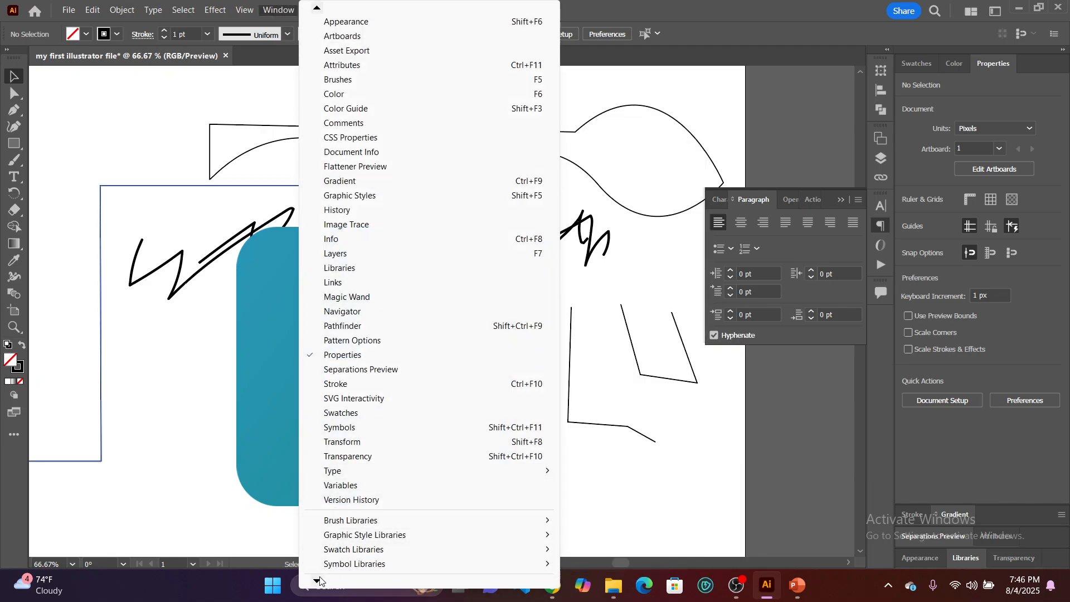
mouse_move(317, 583)
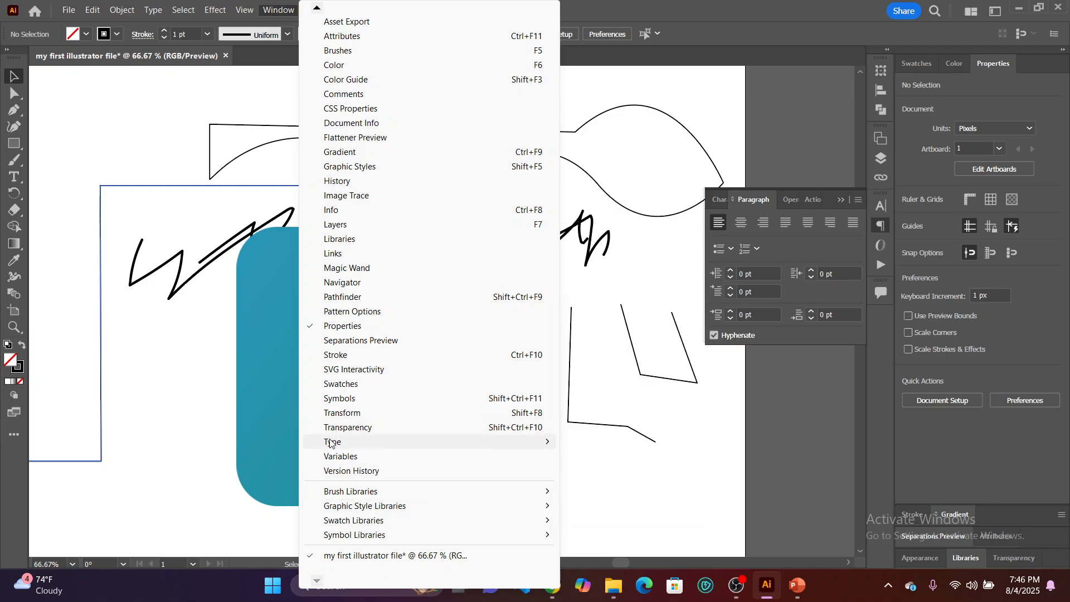
mouse_move(346, 446)
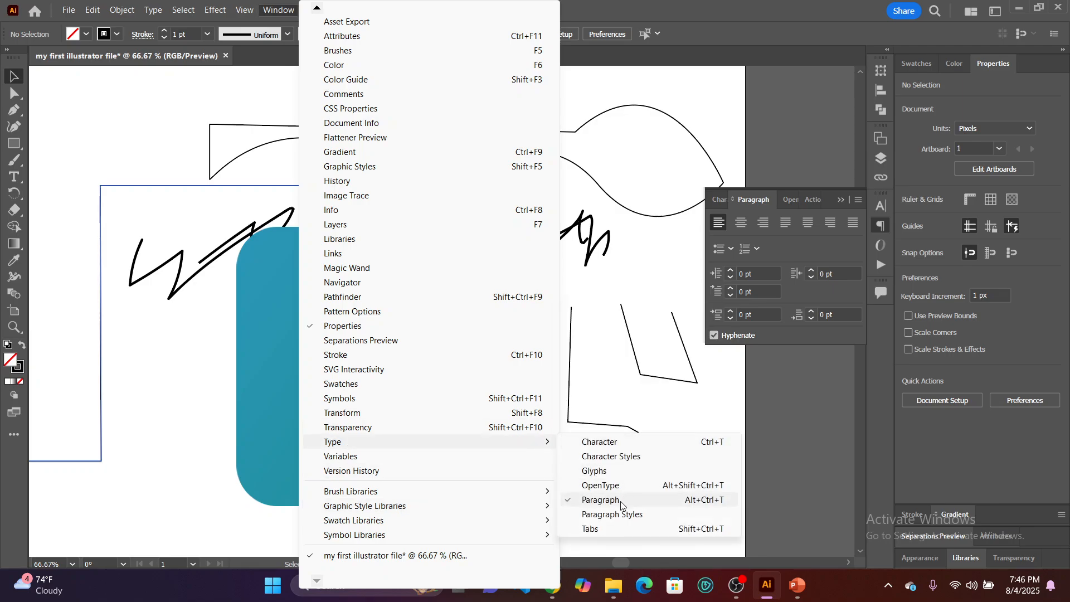
left_click(608, 442)
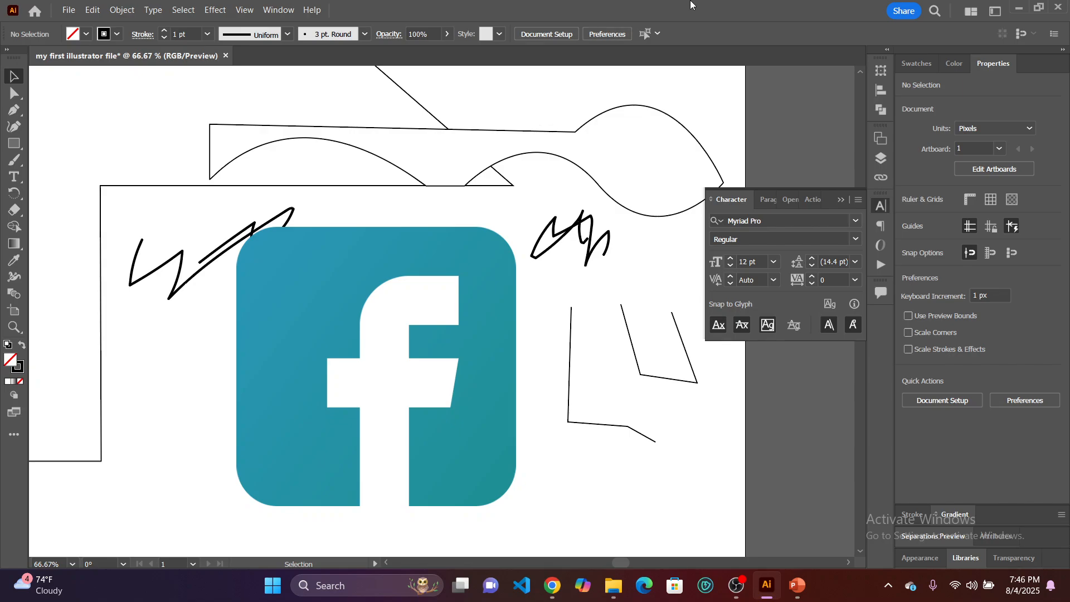
Bring the Swatches panel to the front and collapse the Character panel.
left_click(907, 63)
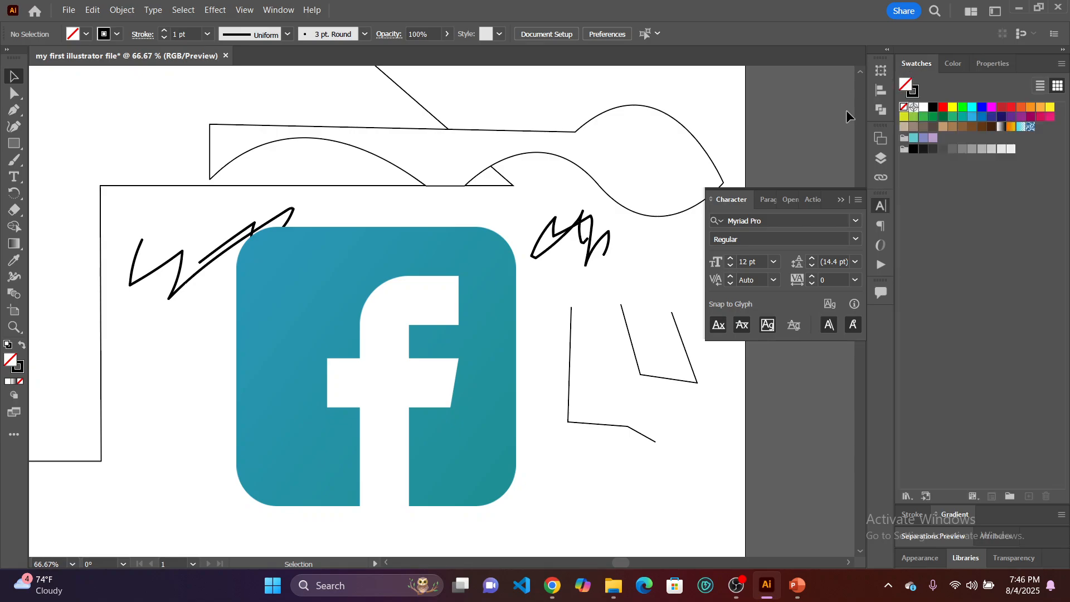
left_click(841, 199)
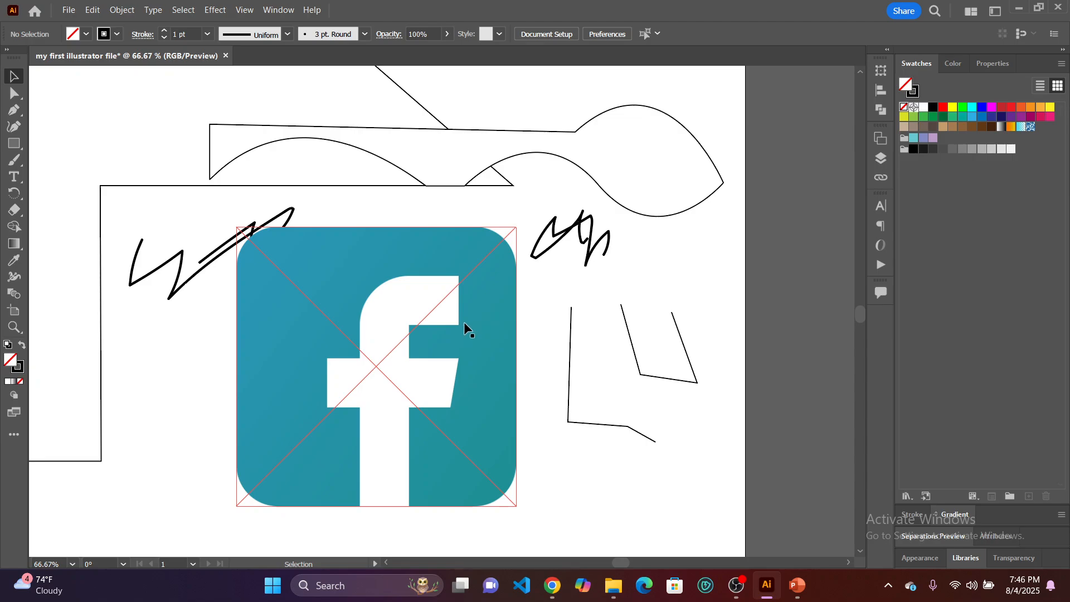
Move the Facebook image slightly down, clear of the brush strokes, and delete the brush-stroke path from Layer 2.
left_click_drag(464, 323, 476, 359)
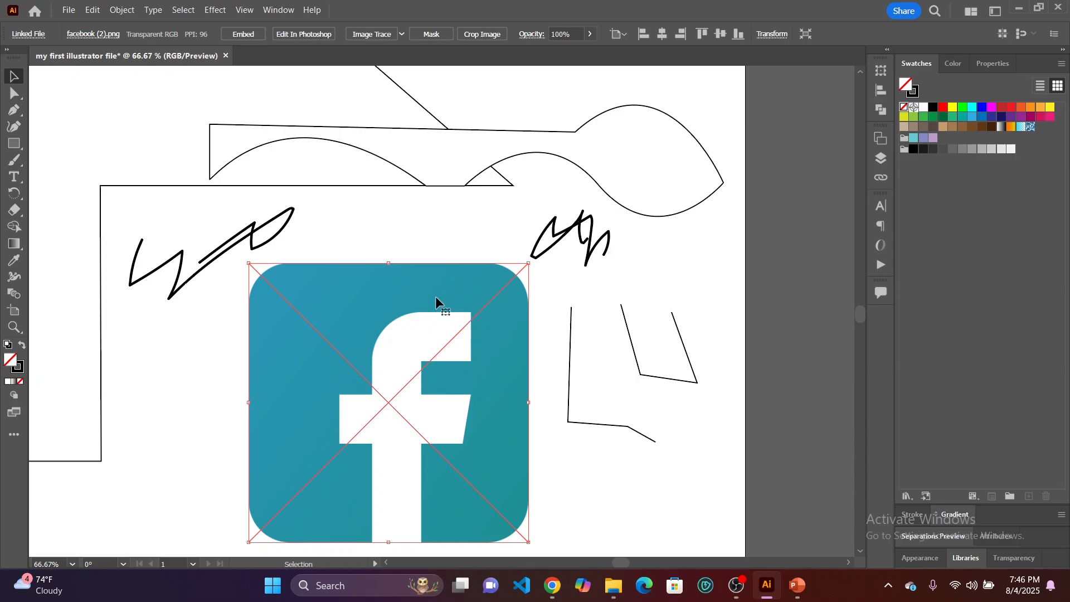
left_click(611, 473)
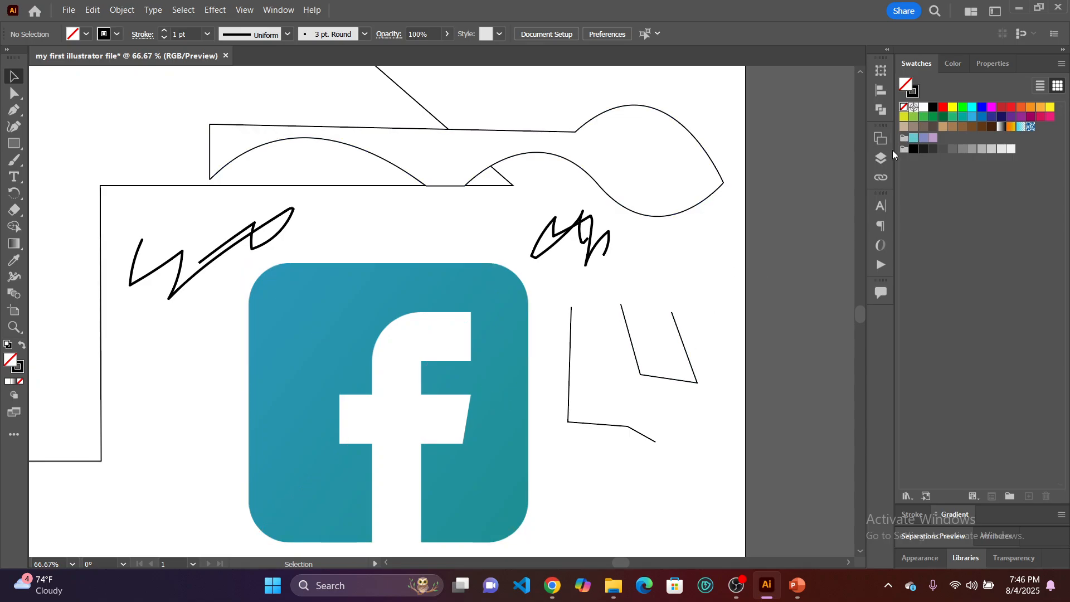
left_click(881, 160)
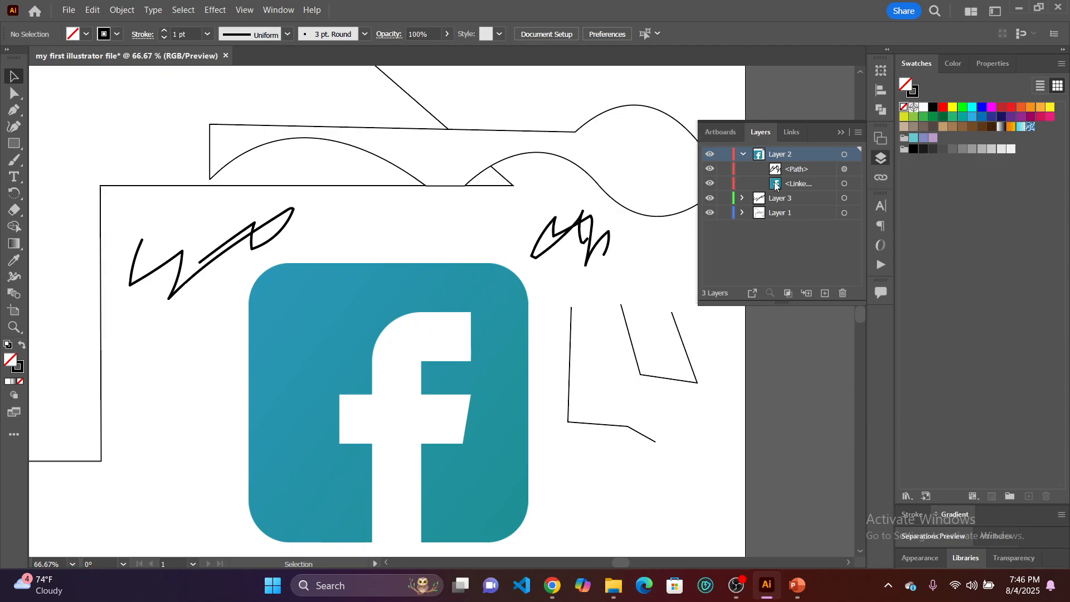
left_click(795, 169)
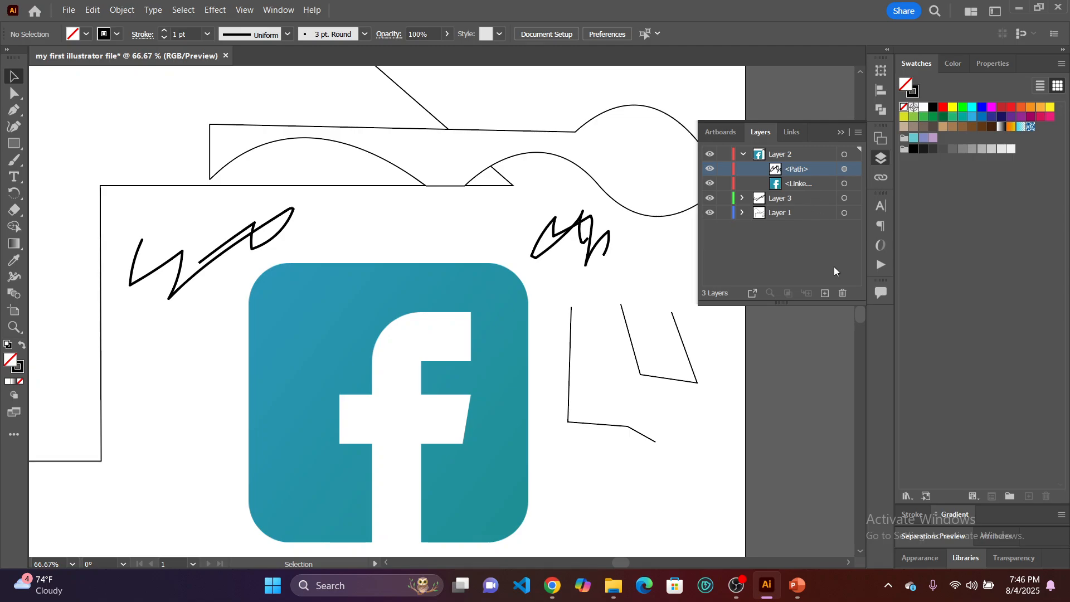
left_click(840, 292)
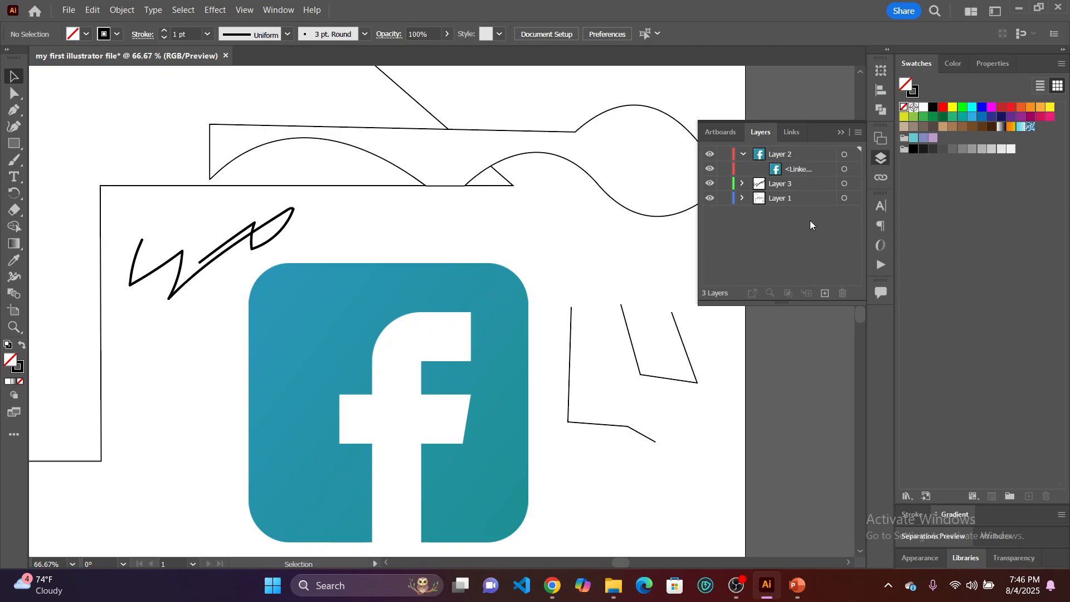
Hide Layer 3 and Layer 1, and move the Facebook image up towards the middle of the artboard.
left_click(712, 190)
left_click(709, 205)
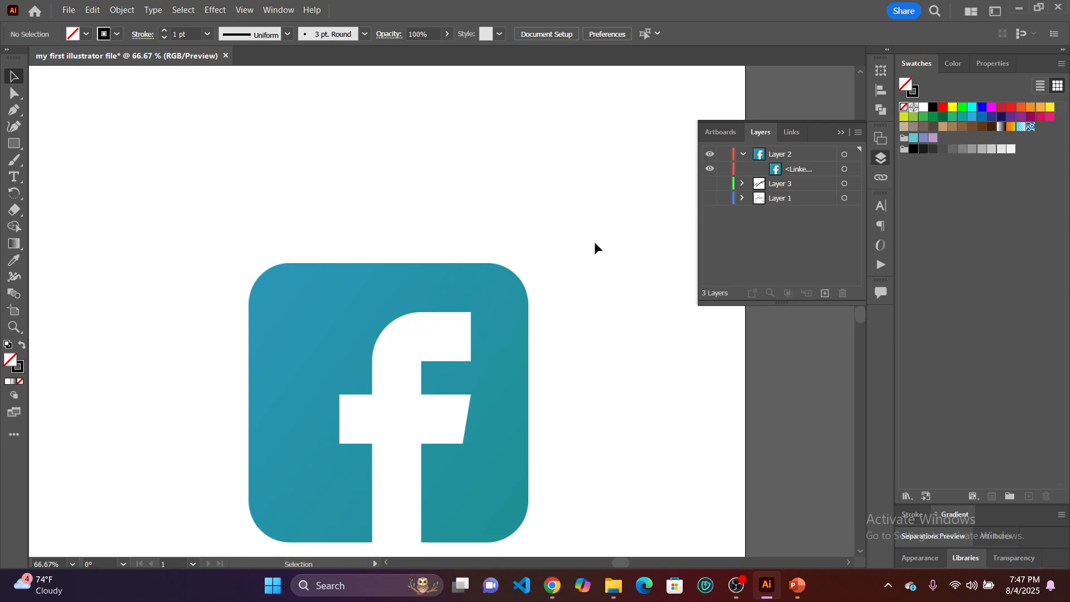
left_click_drag(499, 314, 484, 226)
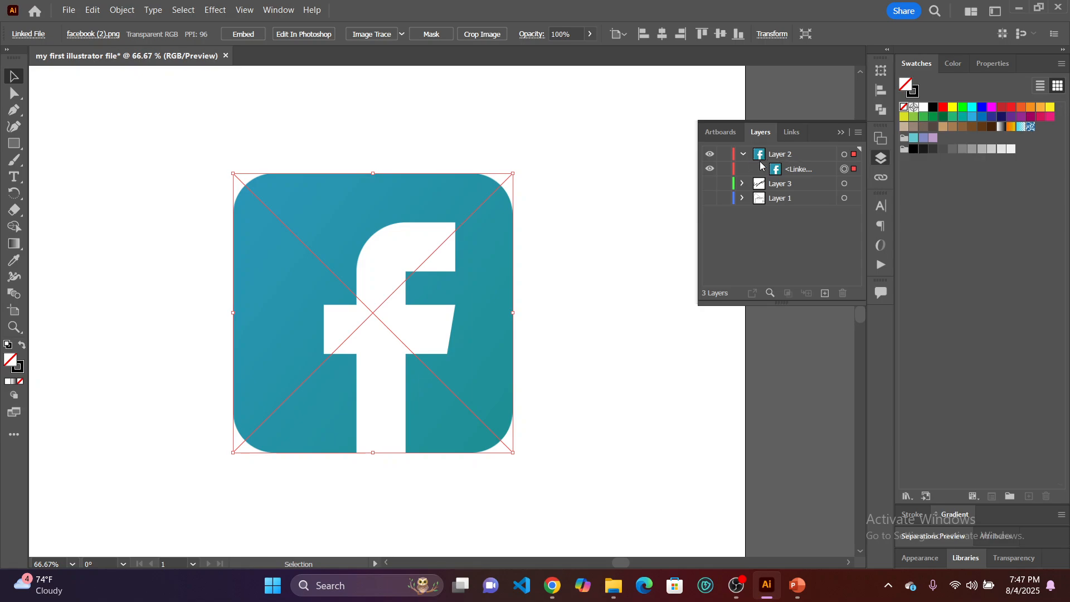
left_click(593, 379)
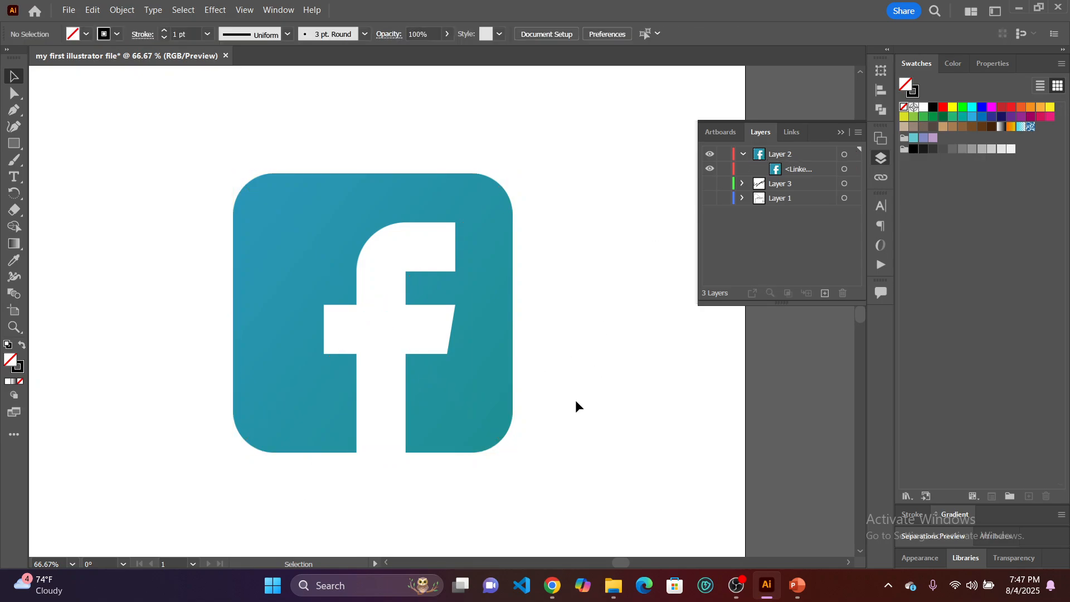
Lock the linked Facebook image inside Layer 2 and activate the Pen tool.
left_click(725, 170)
left_click(724, 170)
left_click(725, 170)
left_click(722, 165)
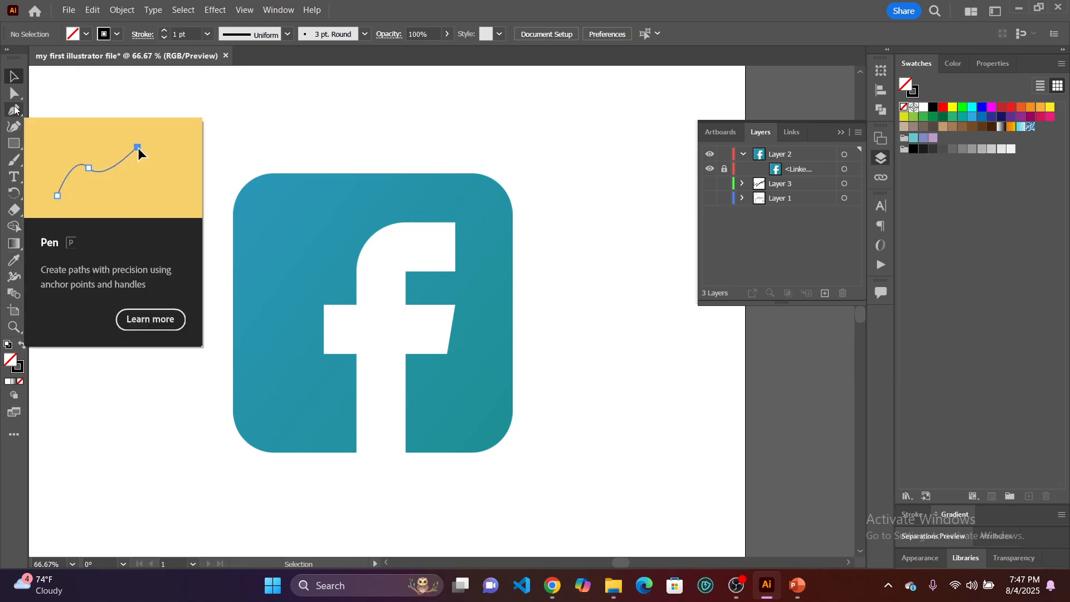
left_click(14, 109)
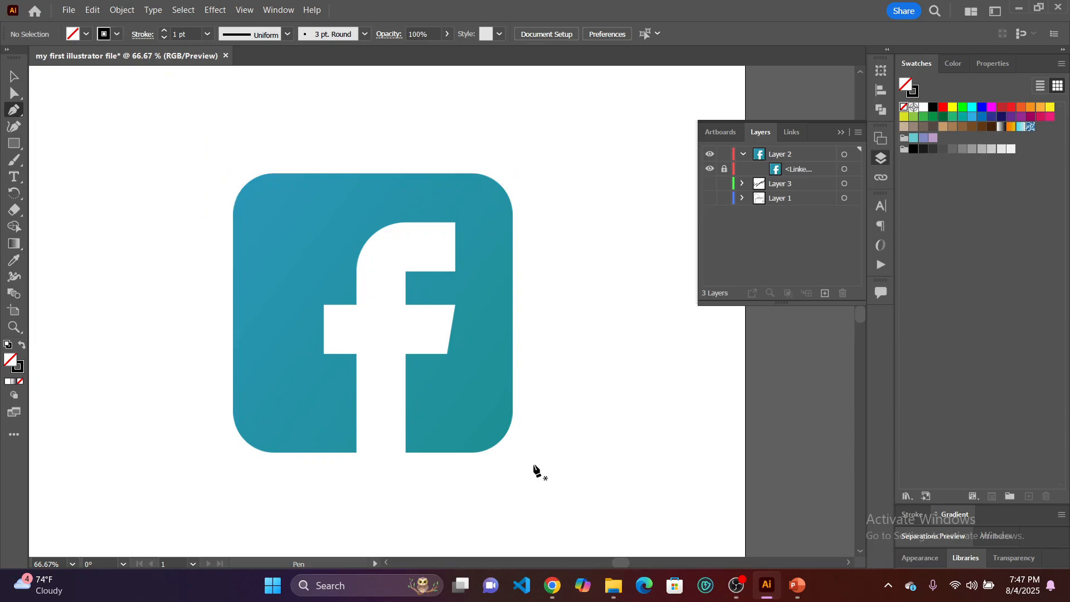
Switch to the Google Meet call, mute the participant whose microphone is on, and return to Illustrator.
mouse_move(553, 586)
left_click(496, 510)
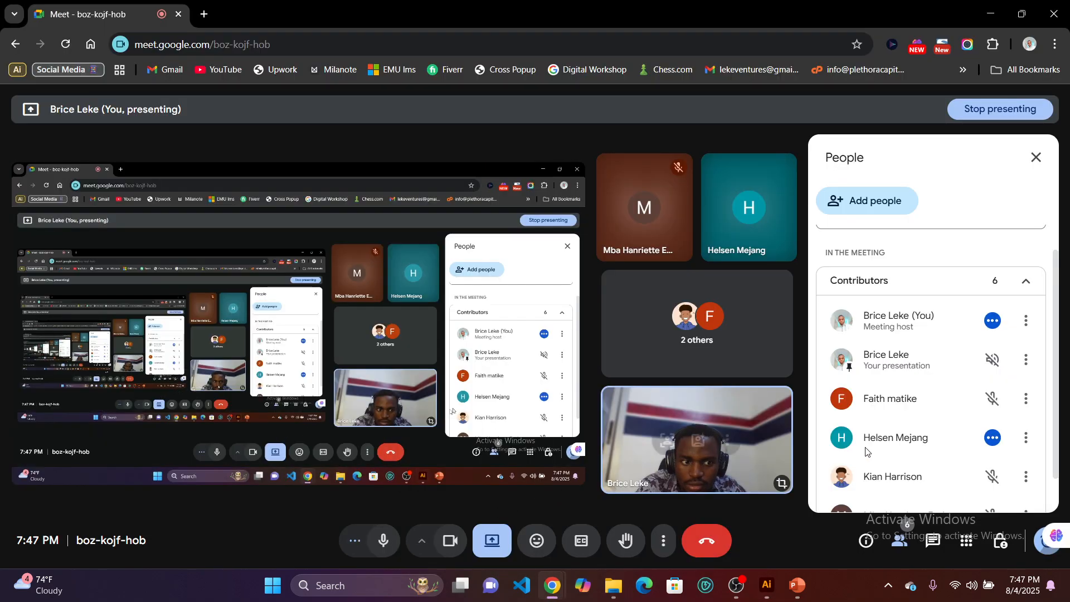
right_click(992, 443)
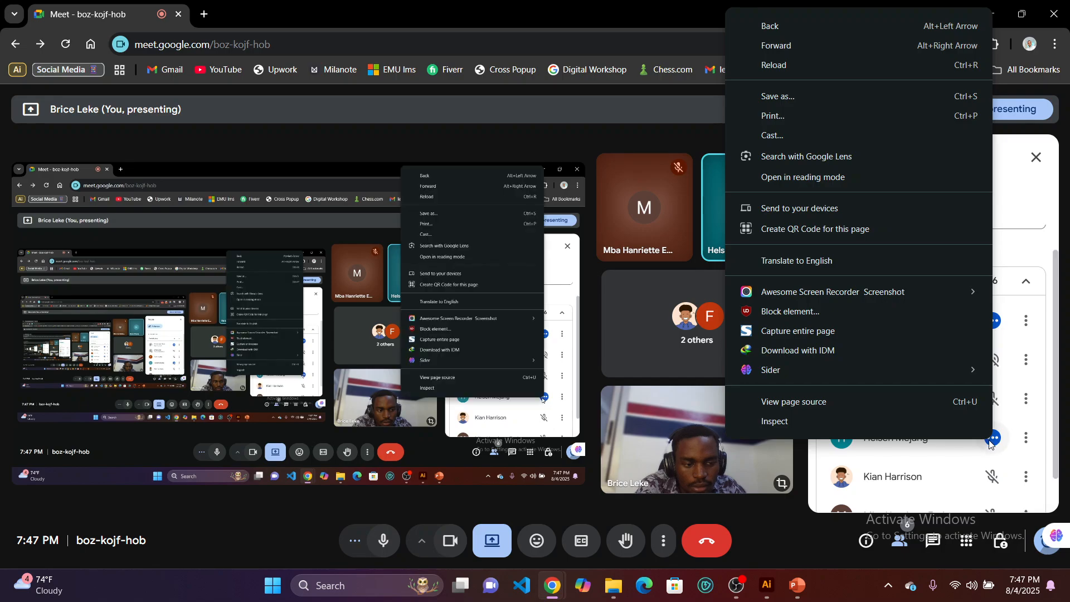
left_click(992, 441)
left_click(992, 440)
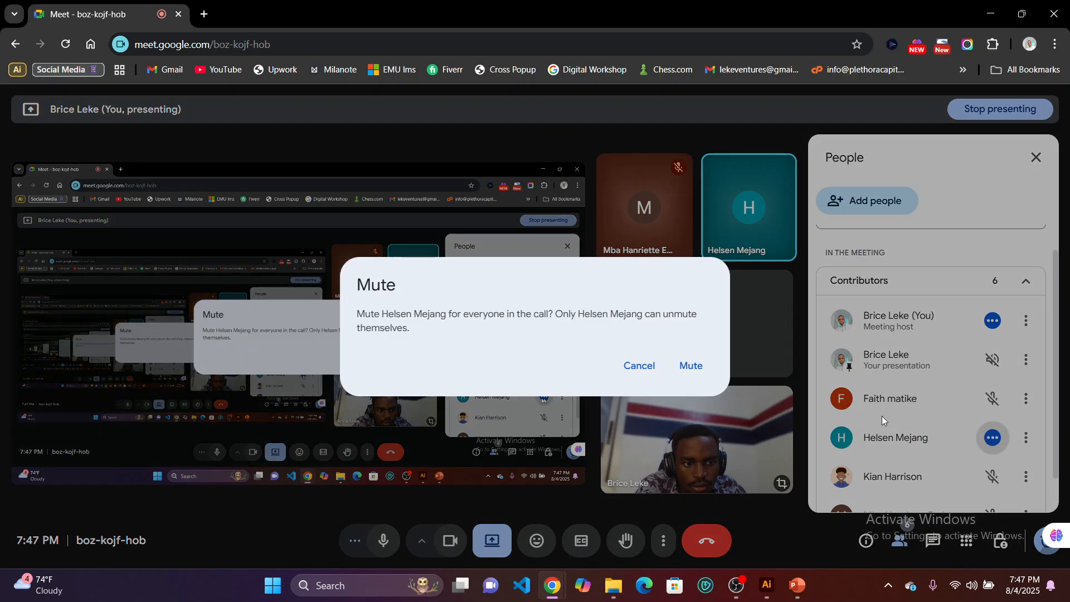
left_click(687, 369)
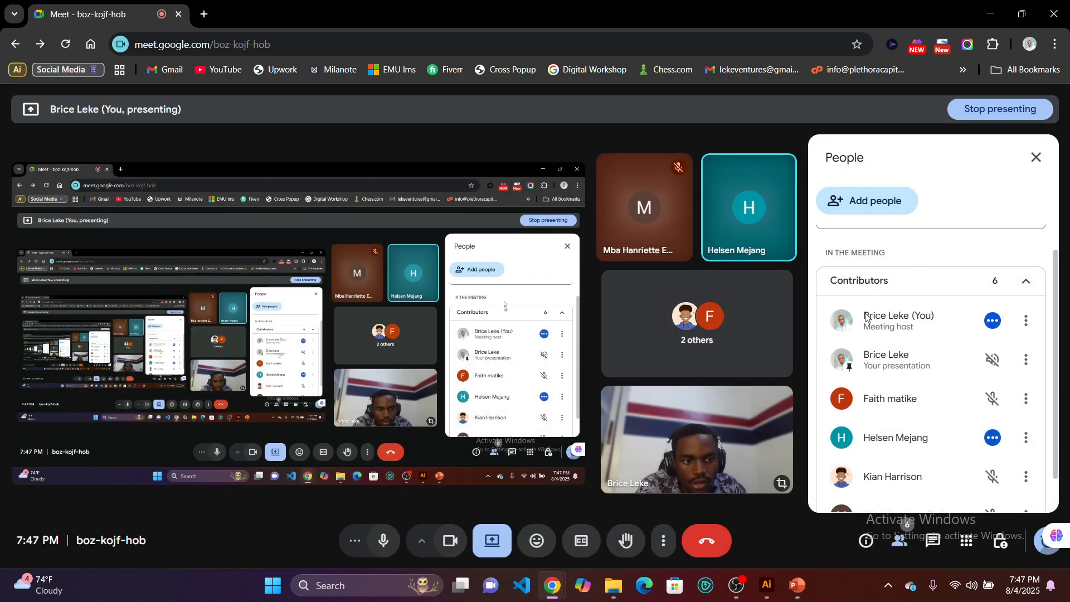
left_click(992, 12)
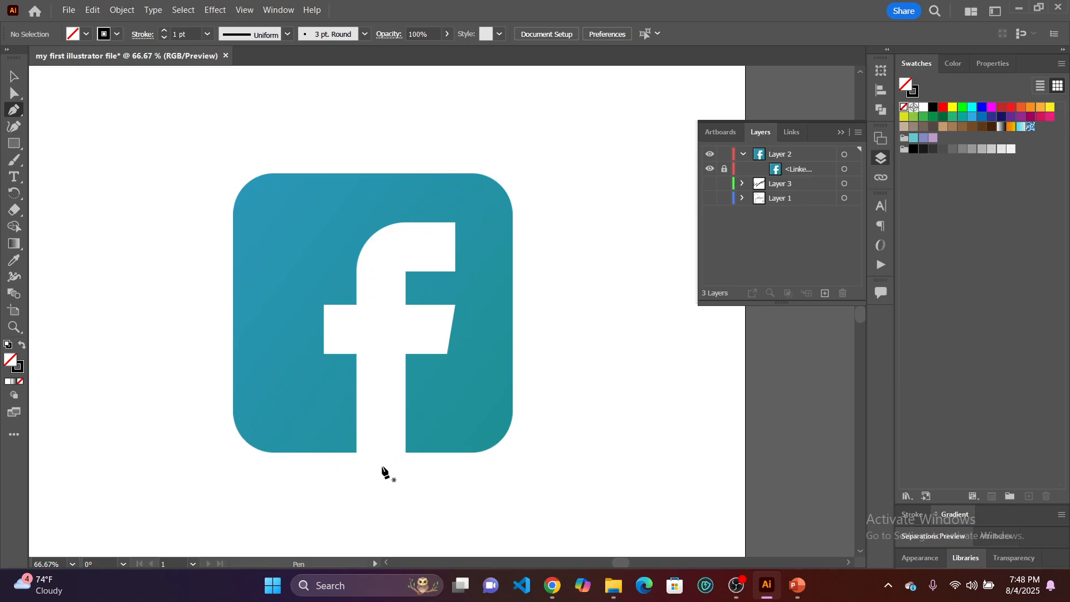
Trace the logo's bottom edge leftwards from the base of the f, and curve the path around the lower-left rounded corner.
left_click(357, 453)
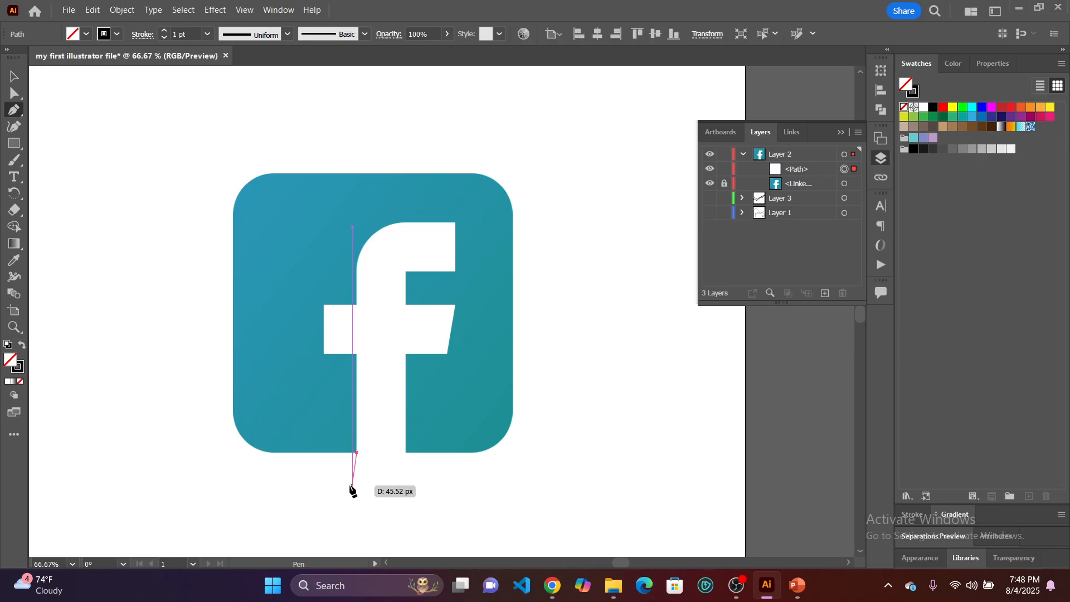
key("alt")
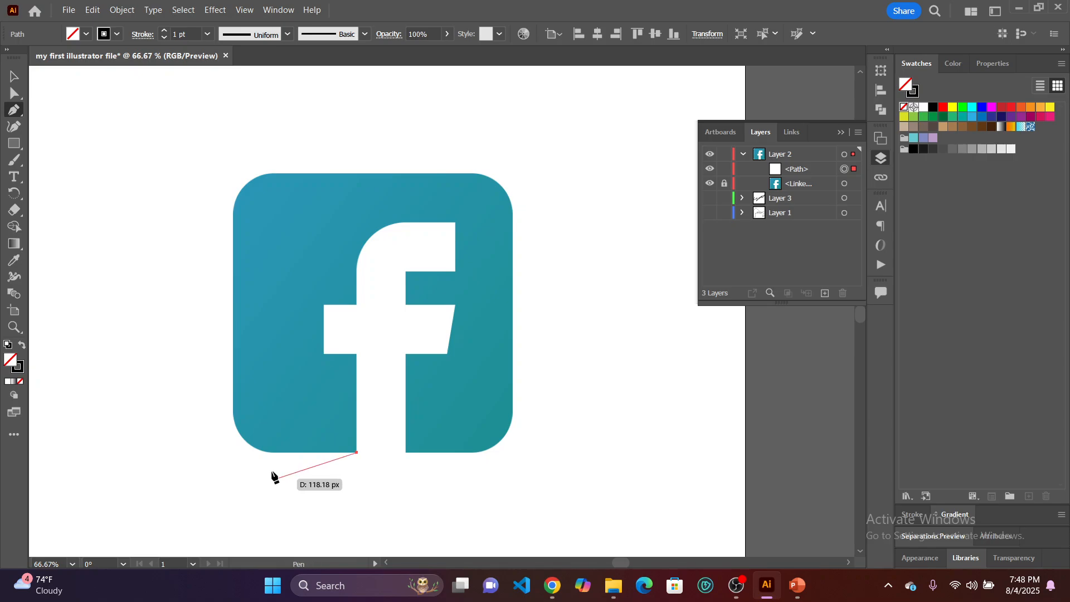
key("alt")
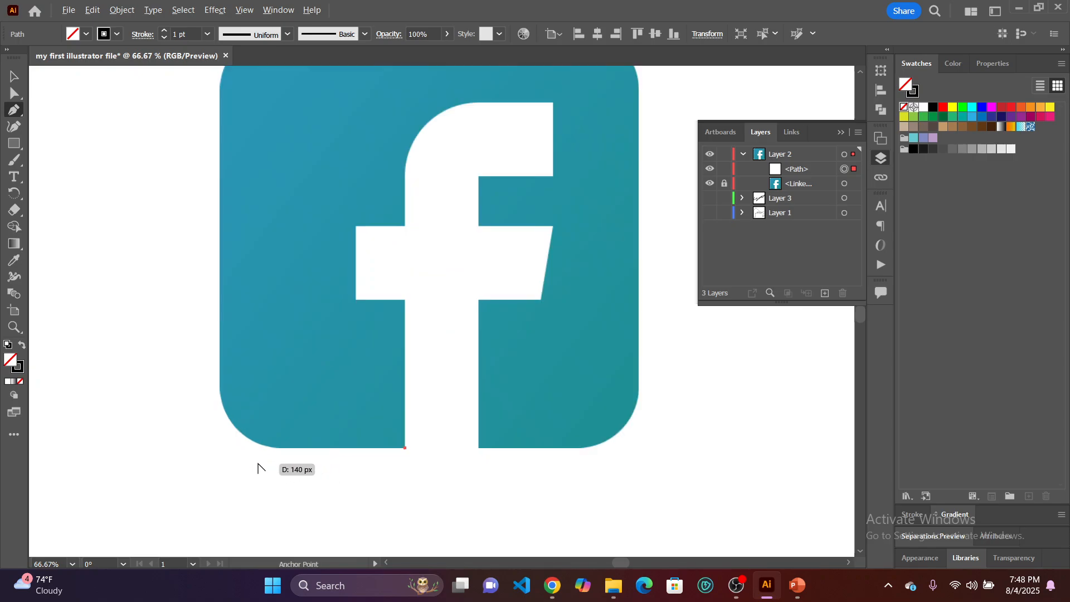
scroll(257, 467, "up", 1)
scroll(262, 467, "up", 2)
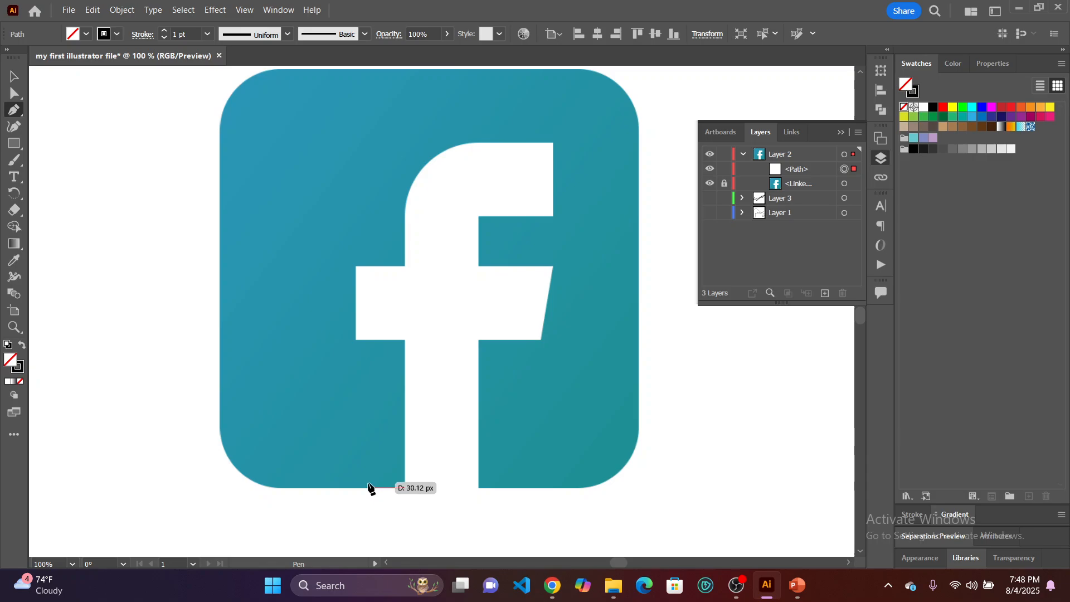
left_click(278, 488)
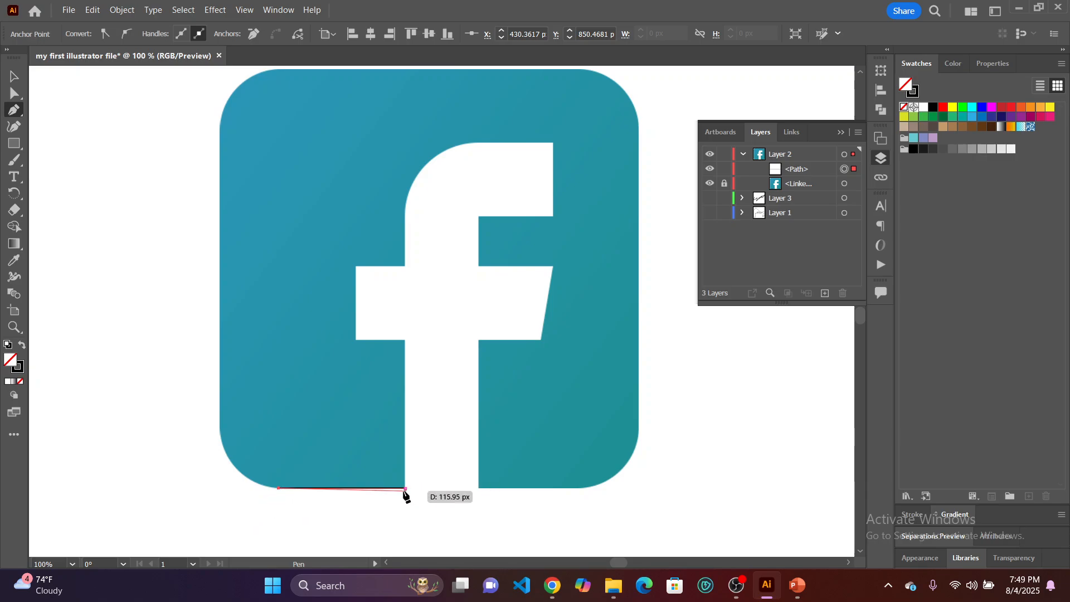
left_click(219, 424)
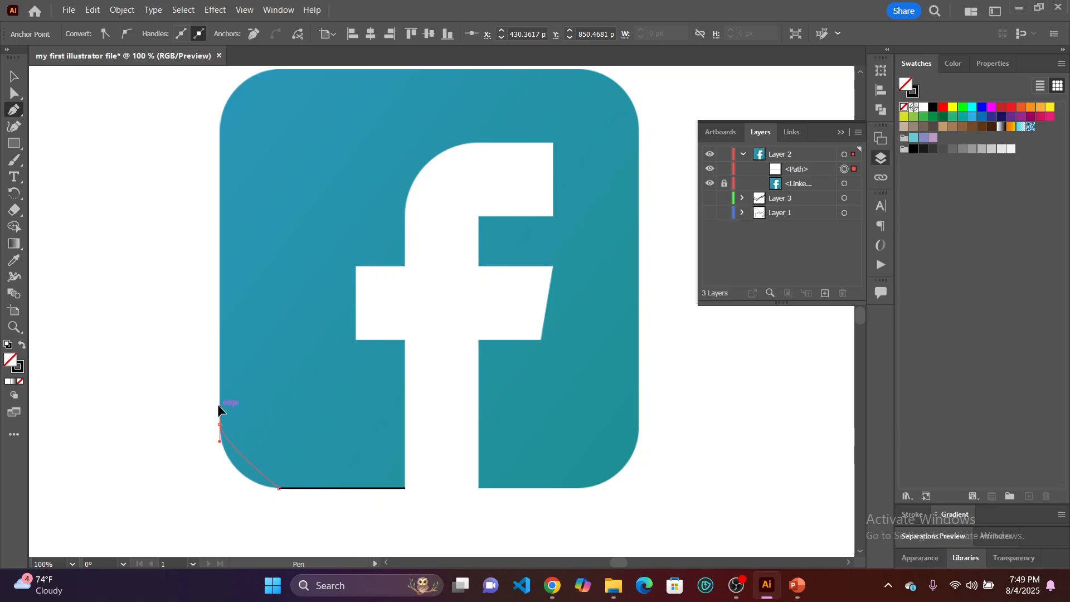
left_click_drag(219, 405, 215, 362)
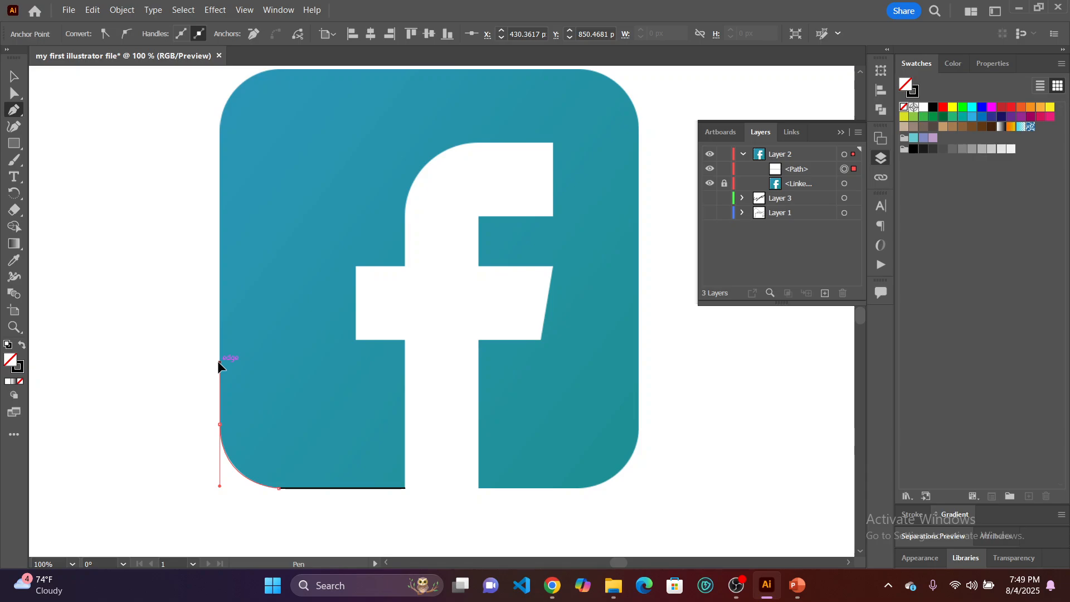
left_click_drag(218, 361, 220, 362)
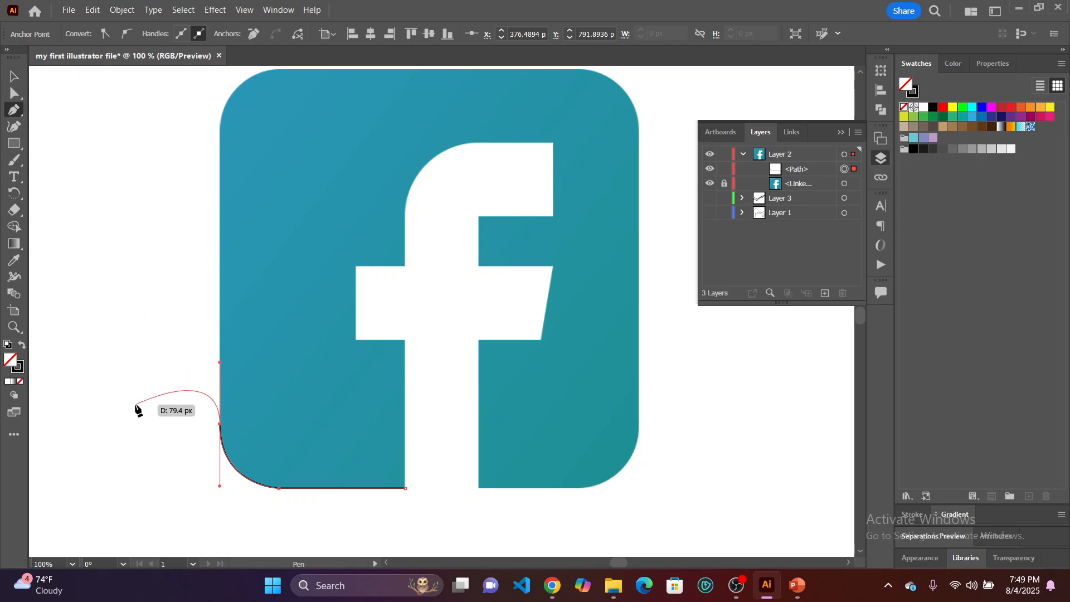
Remove the outgoing handle from the corner's end anchor and trace the logo's straight left edge up to the upper-left corner.
scroll(208, 434, "up", 5)
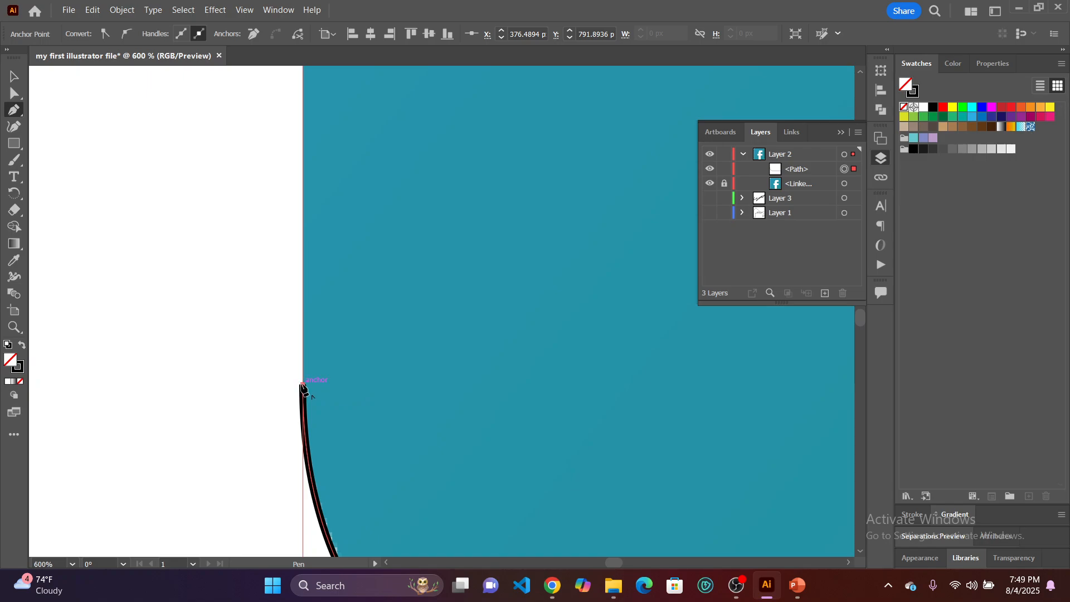
left_click(302, 386)
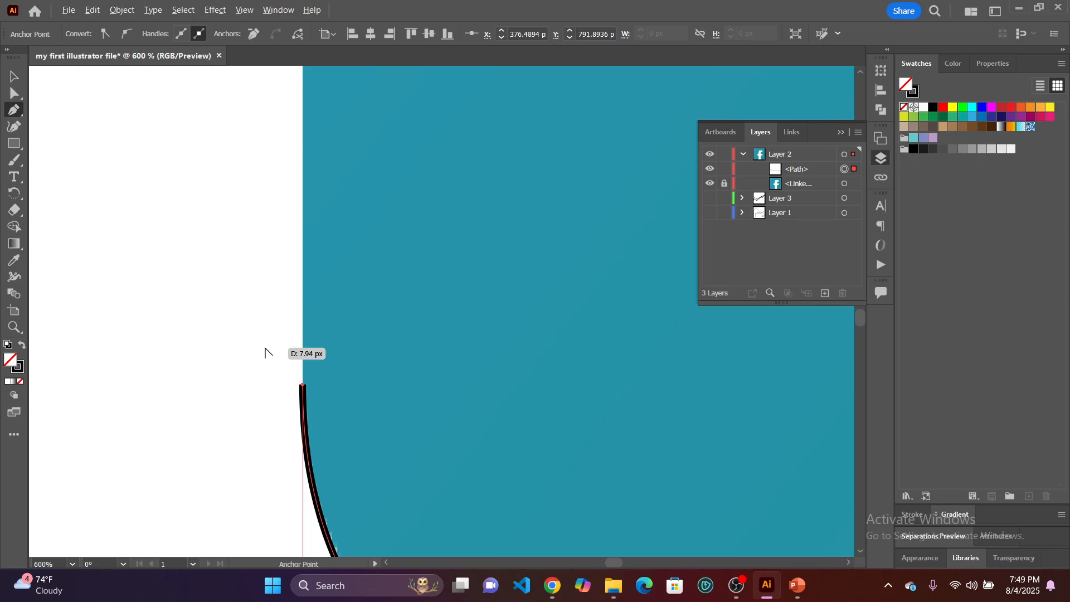
scroll(267, 352, "down", 2)
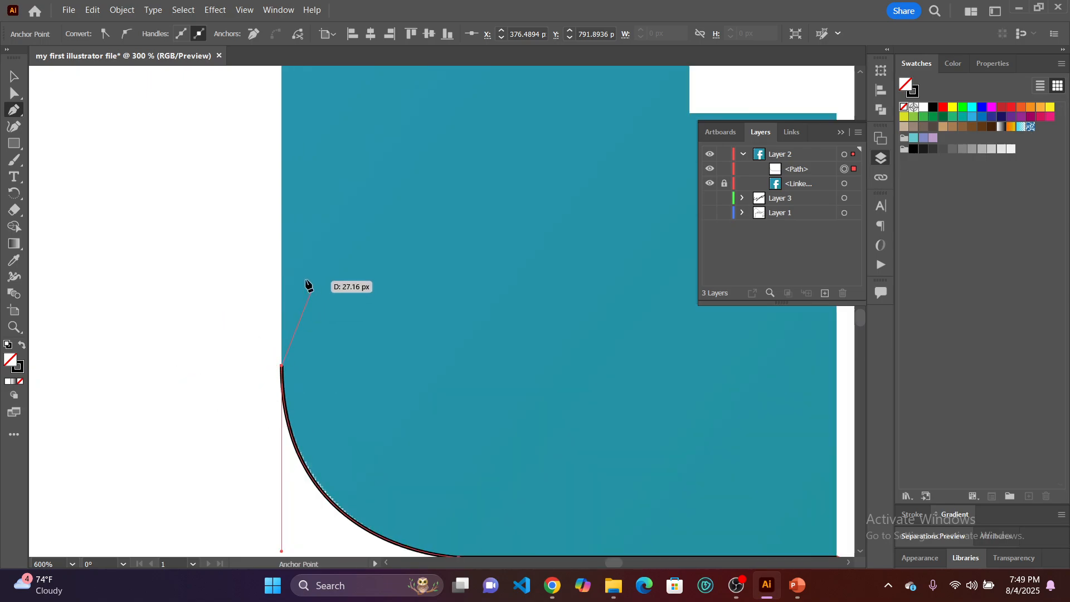
scroll(305, 285, "down", 3)
scroll(305, 284, "up", 3)
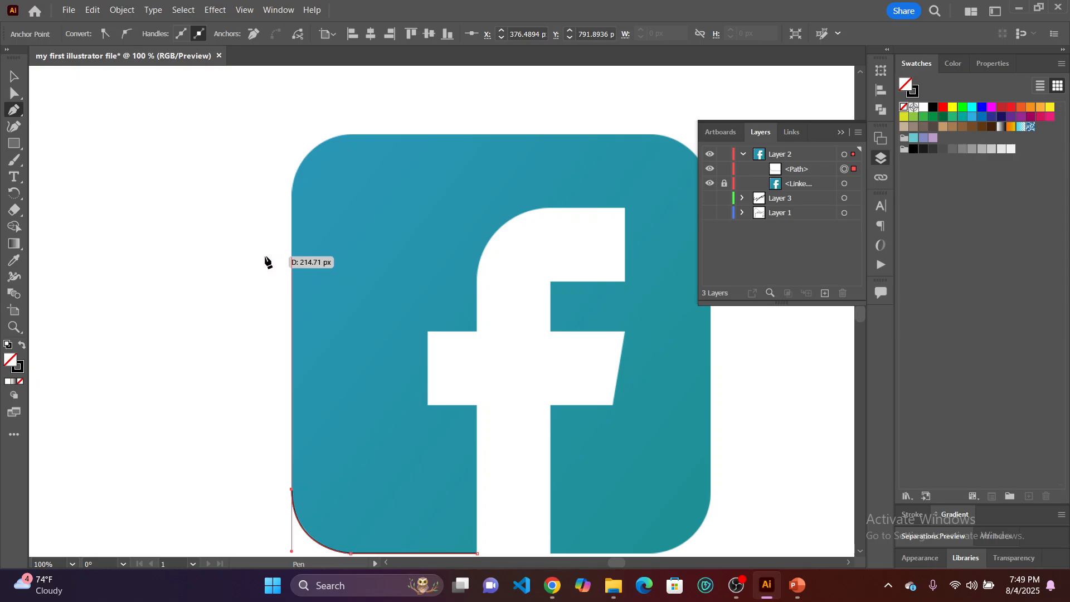
left_click(292, 192)
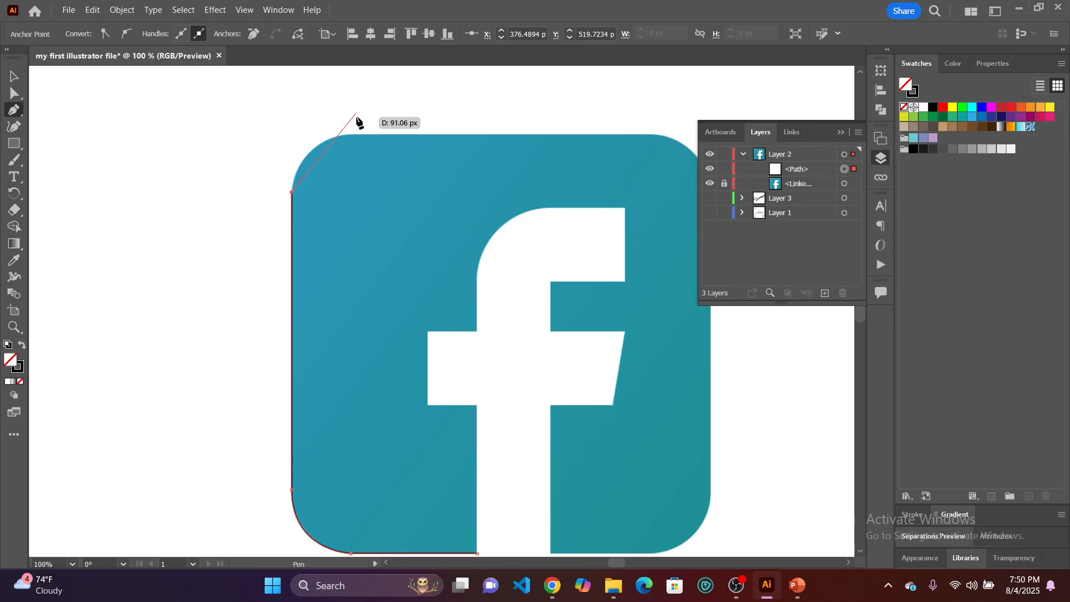
Curve the path around the upper-left corner, drop its outgoing handle, and trace the straight top edge to the upper-right corner.
scroll(366, 148, "right", 3)
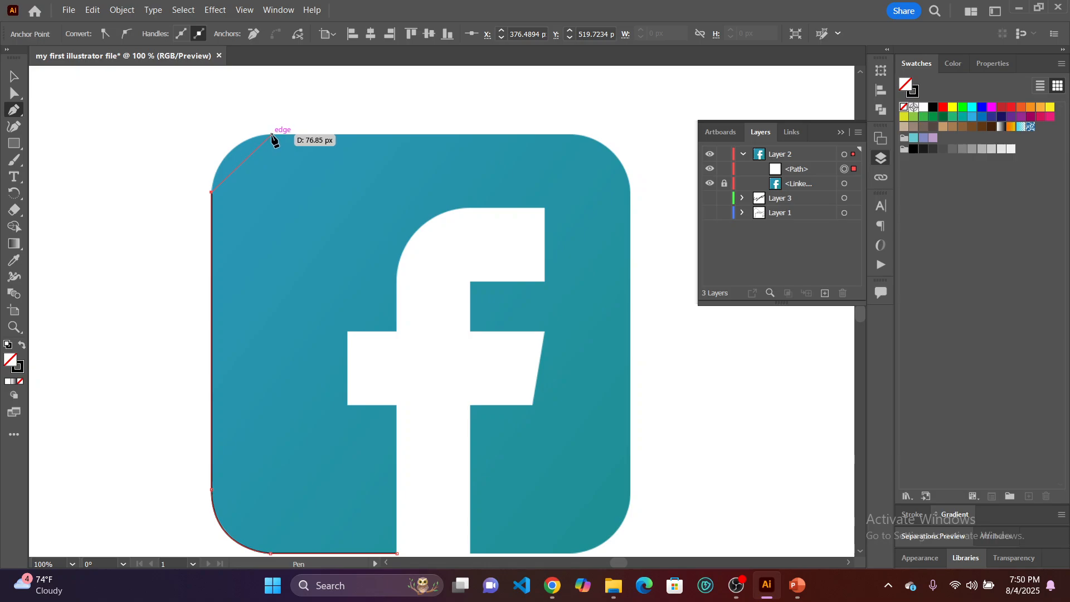
left_click_drag(272, 135, 330, 132)
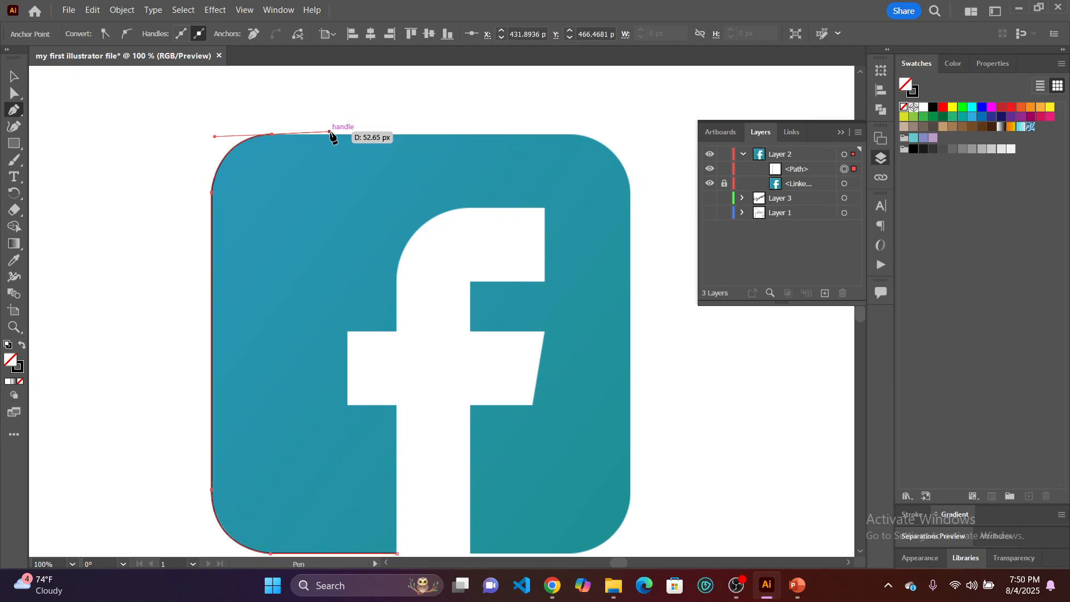
left_click(272, 134)
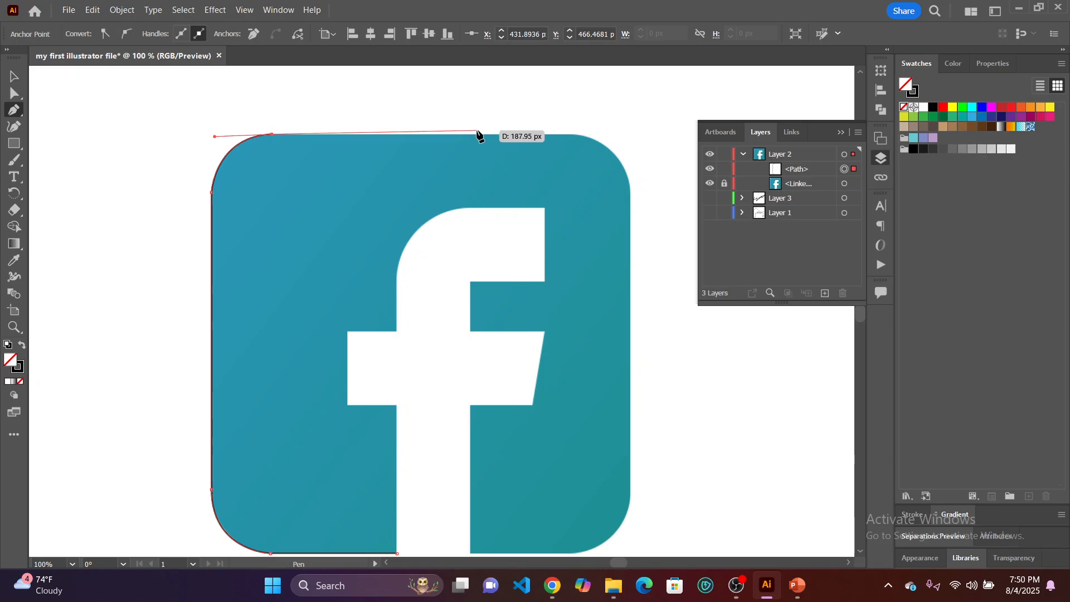
left_click(569, 135)
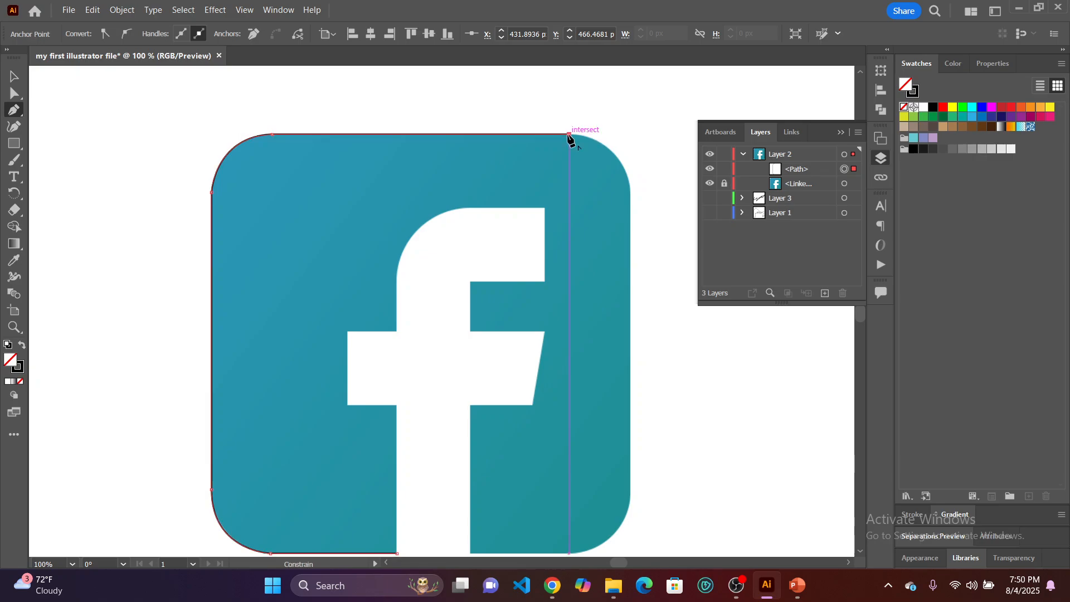
Curve the path around the upper-right corner, drop its outgoing handle, and trace the straight right edge to the lower-right corner.
scroll(568, 144, "right", 3)
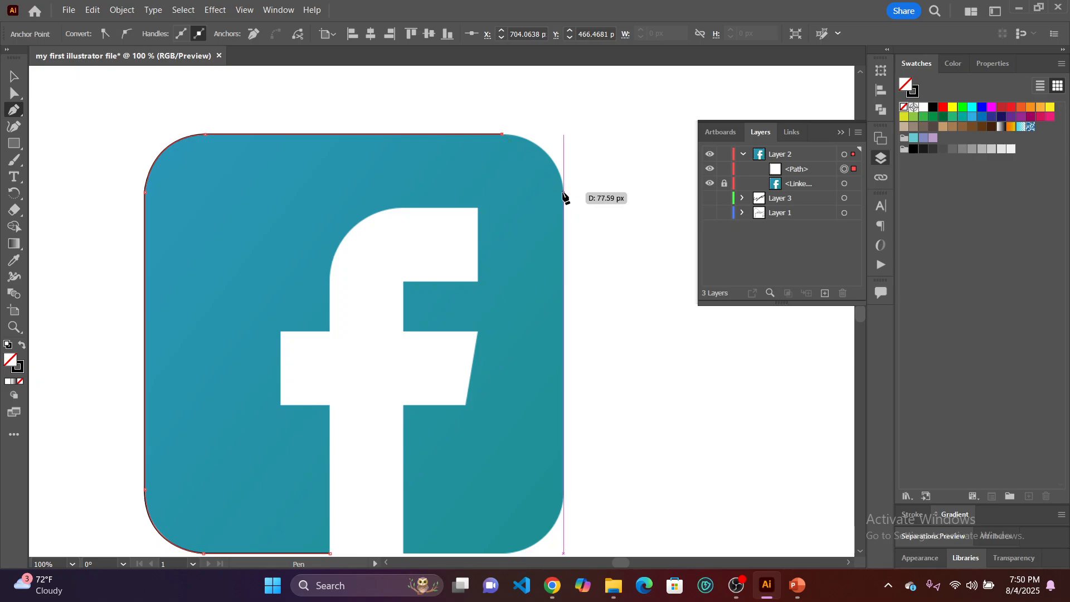
left_click_drag(564, 195, 568, 249)
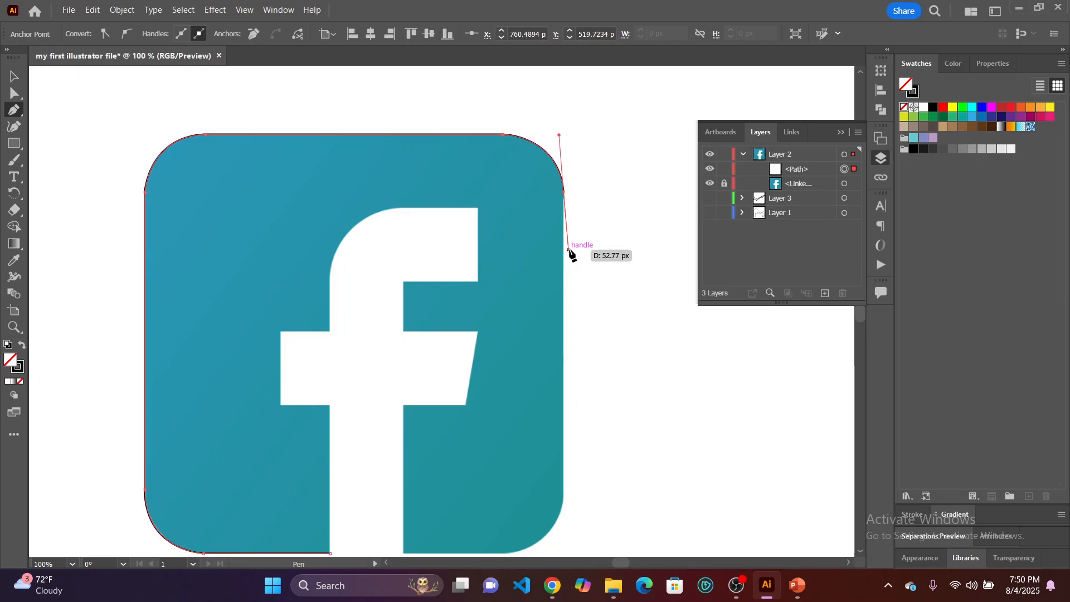
left_click(564, 193)
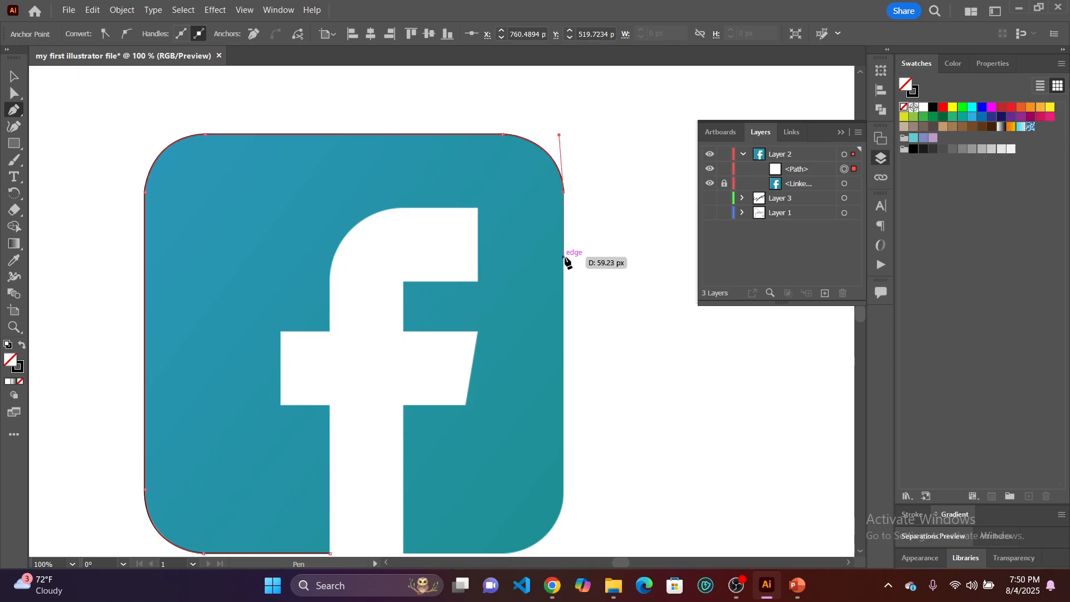
scroll(566, 258, "down", 6)
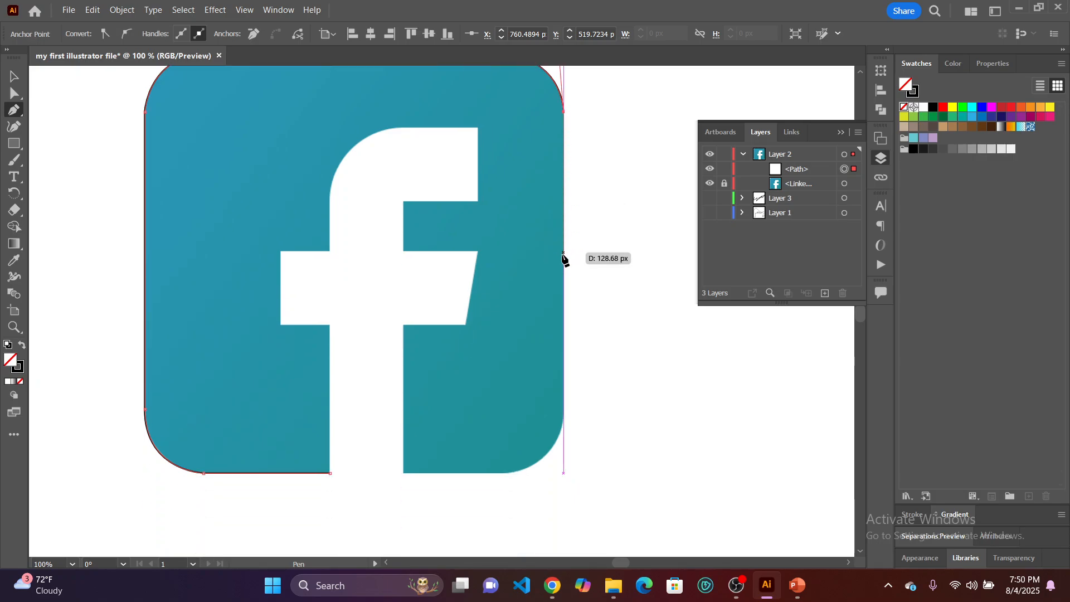
left_click(565, 410)
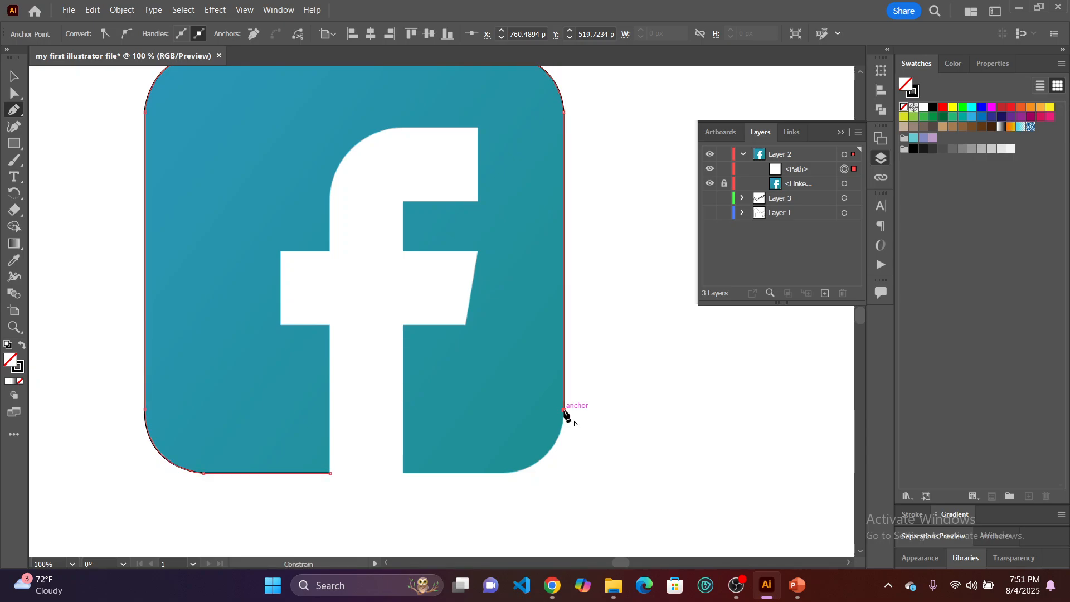
Curve the path around the lower-right corner, drop its outgoing handle, and trace the bottom edge to the base of the f.
scroll(566, 446, "down", 1)
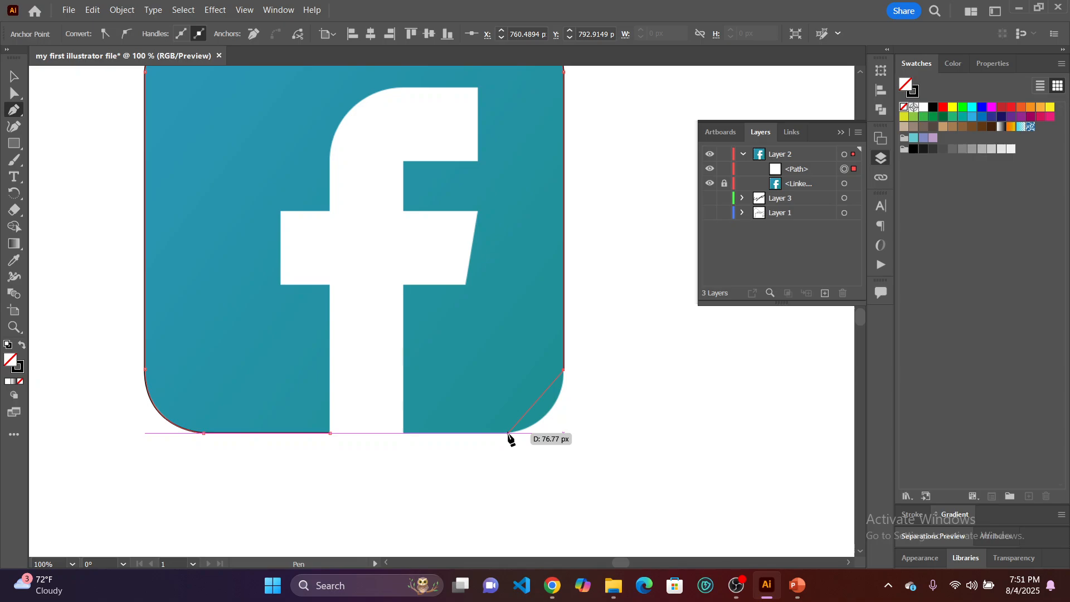
left_click(509, 434)
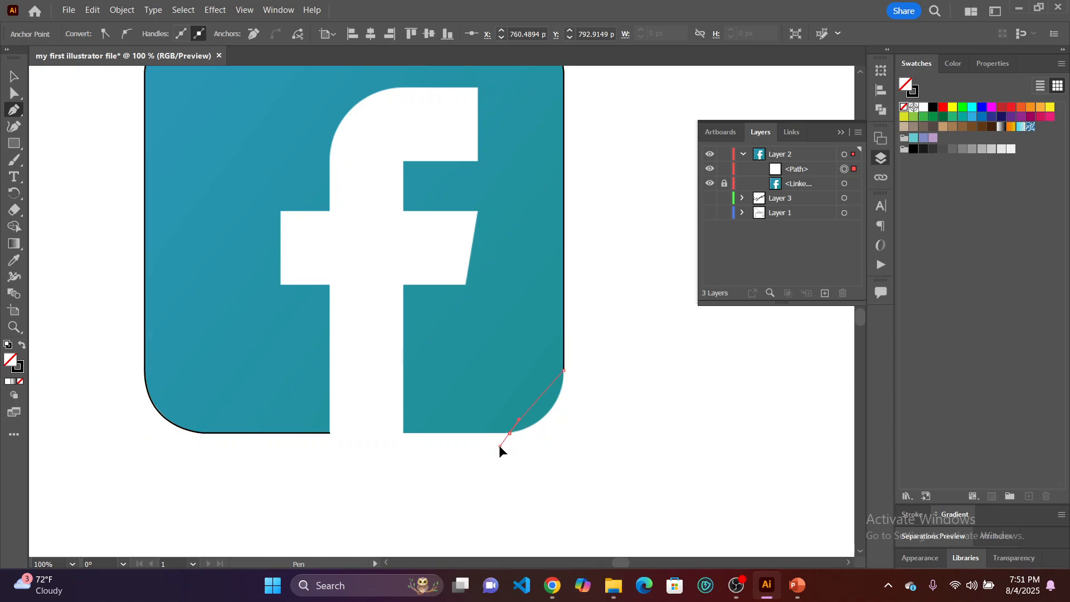
mouse_move(490, 443)
left_mouse_down()
mouse_move(464, 437)
mouse_move(448, 447)
left_mouse_up()
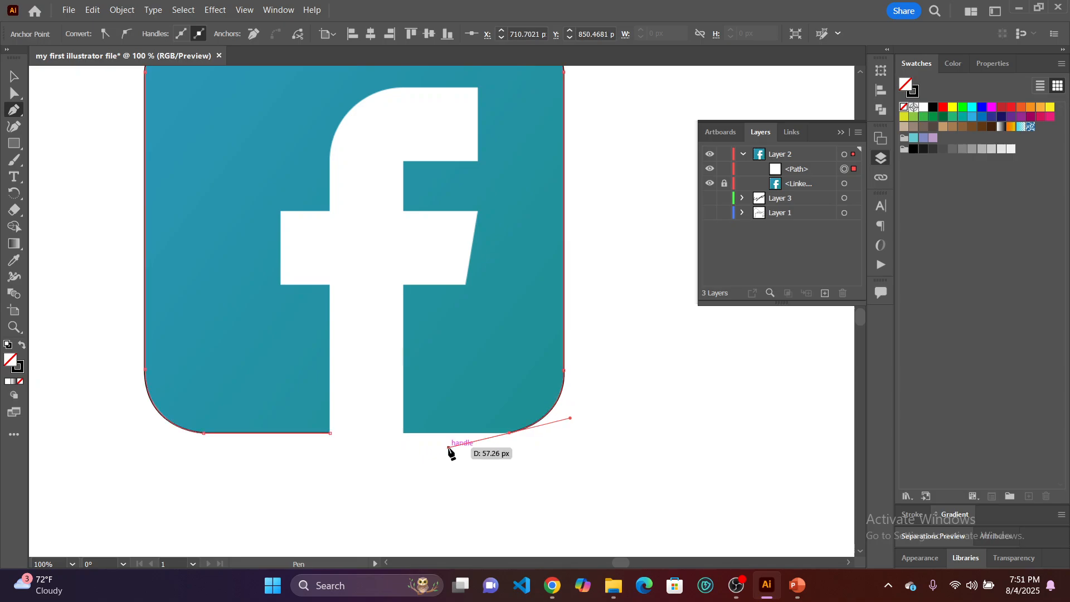
left_click(510, 434)
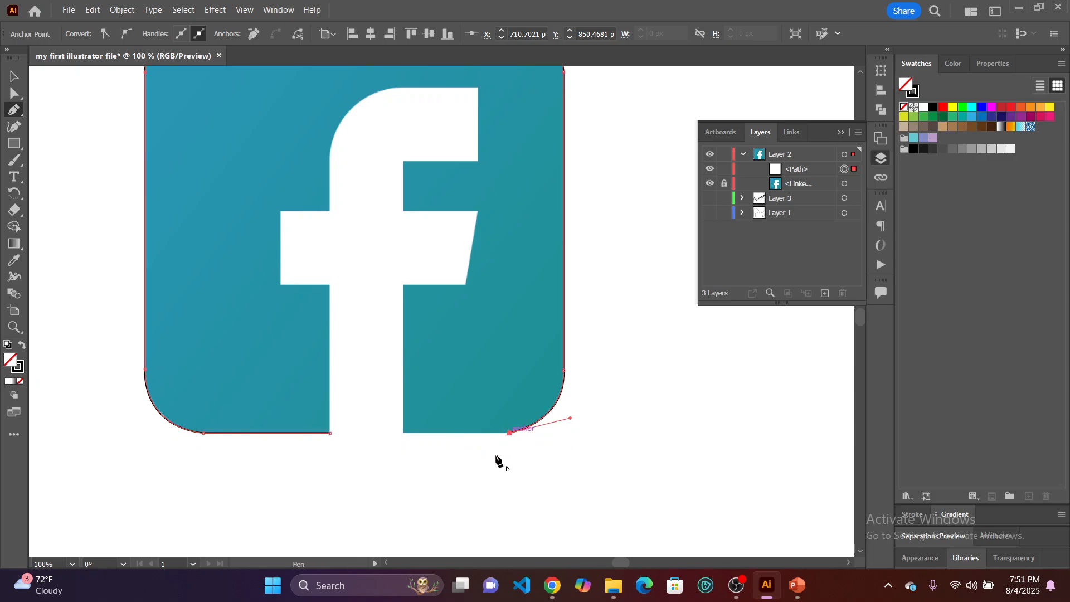
left_click(404, 434)
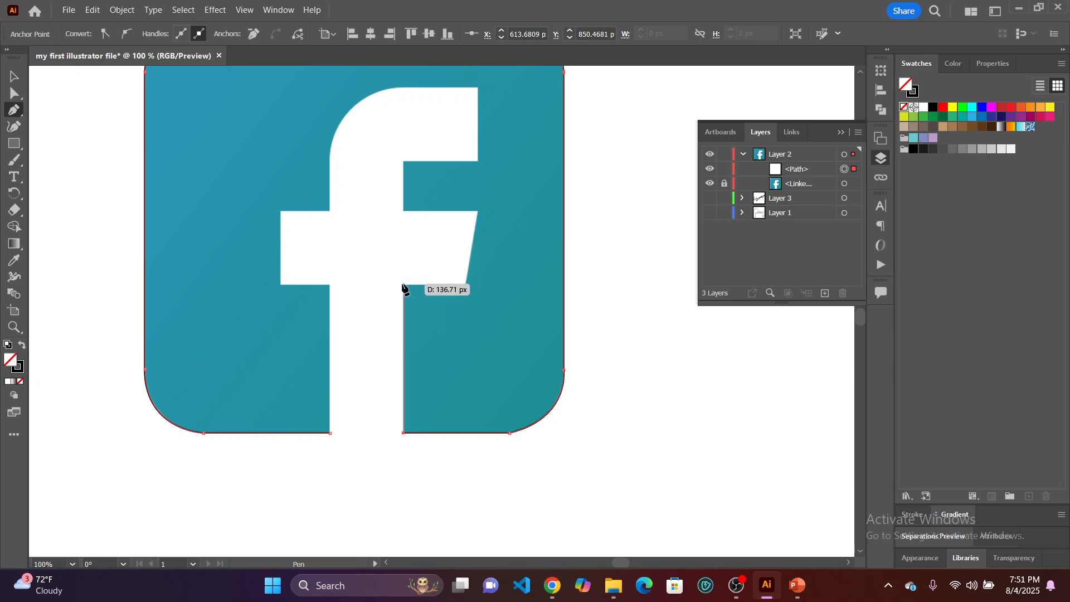
Trace up the right side of the f's stem, around the slanted crossbar end, and along the underside of the upper arm.
left_click(403, 285)
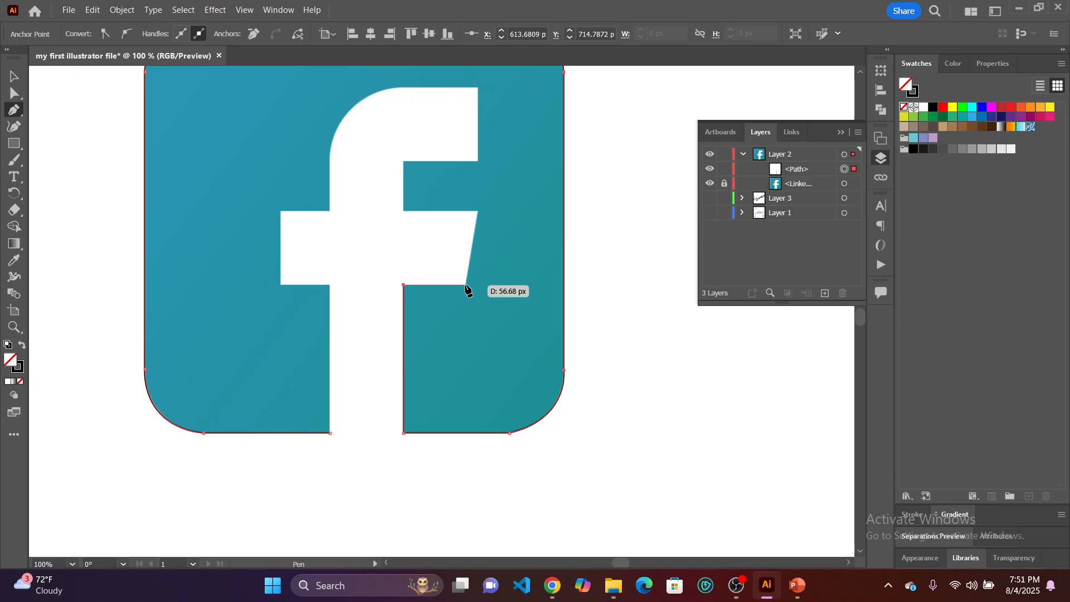
left_click(465, 285)
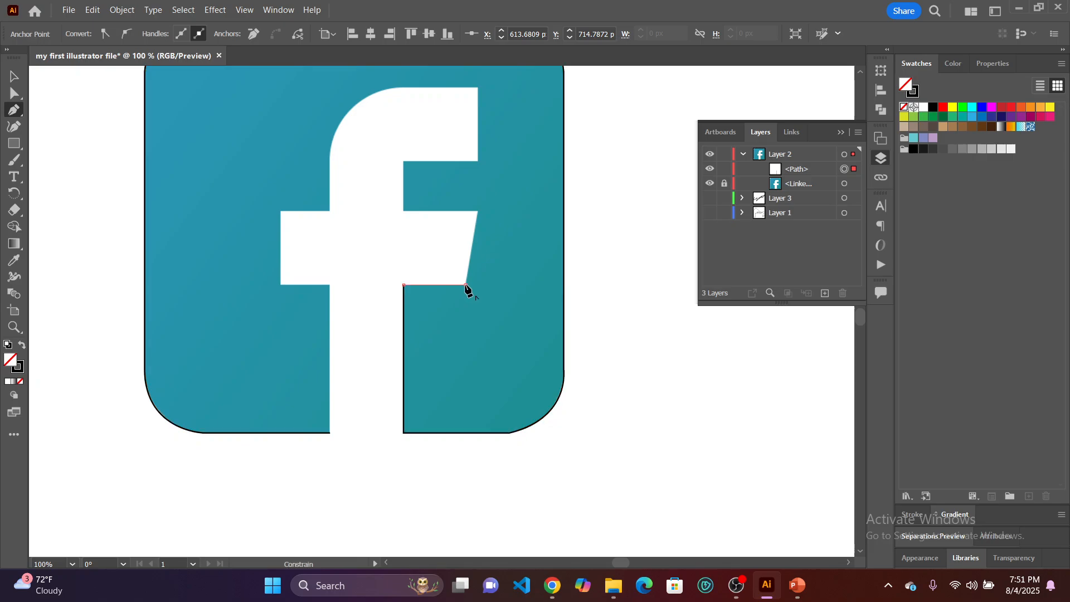
left_click(479, 212)
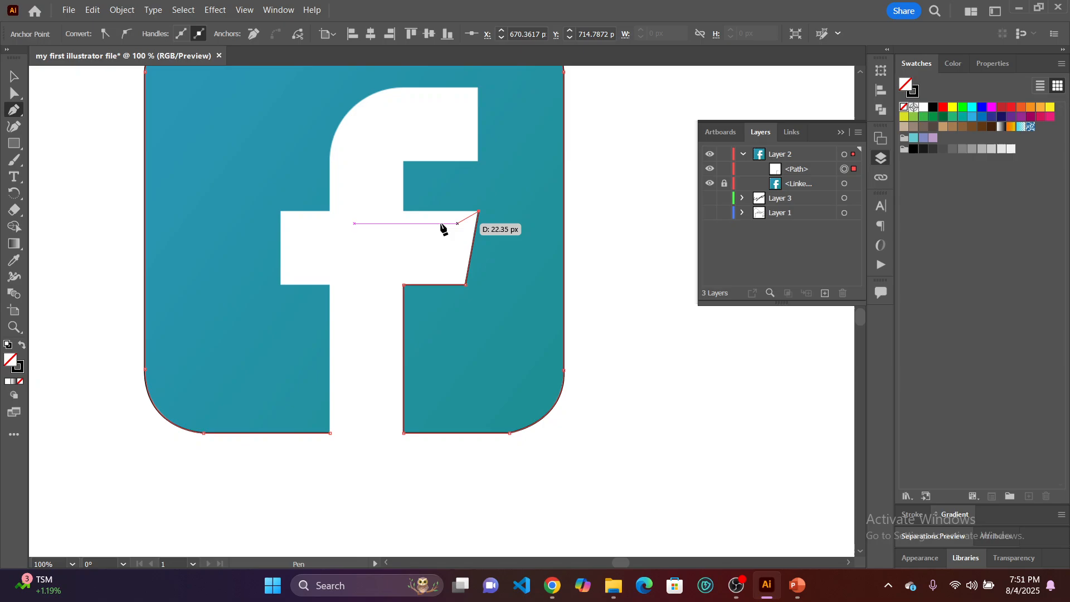
left_click(403, 211)
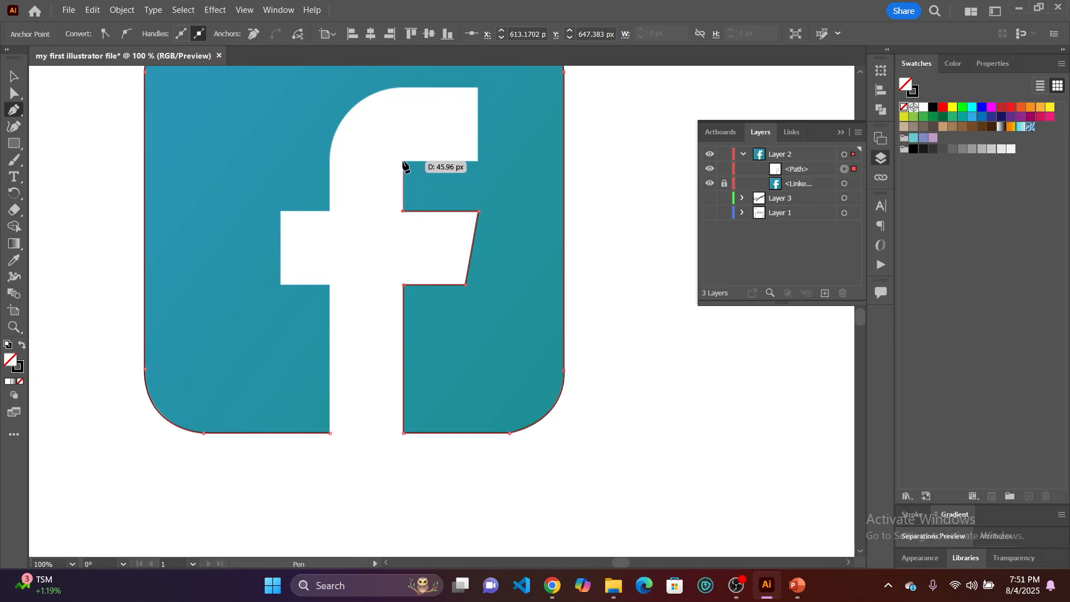
left_click(403, 161)
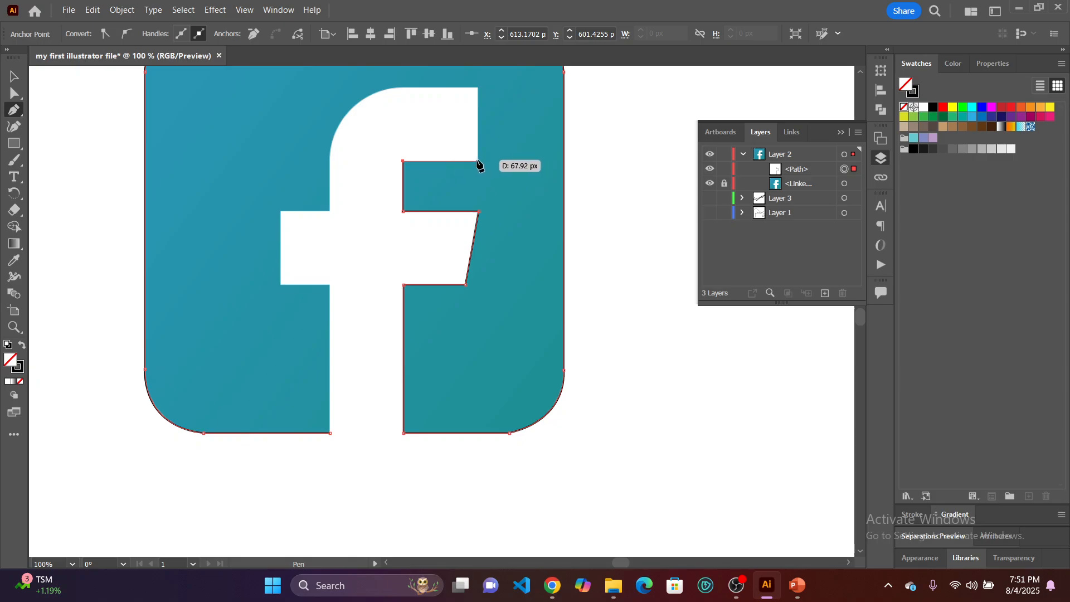
left_click(477, 162)
Trace the end and top edge of the f's upper arm, curve the path around its rounded shoulder, and drop the outgoing handle.
scroll(479, 164, "up", 1)
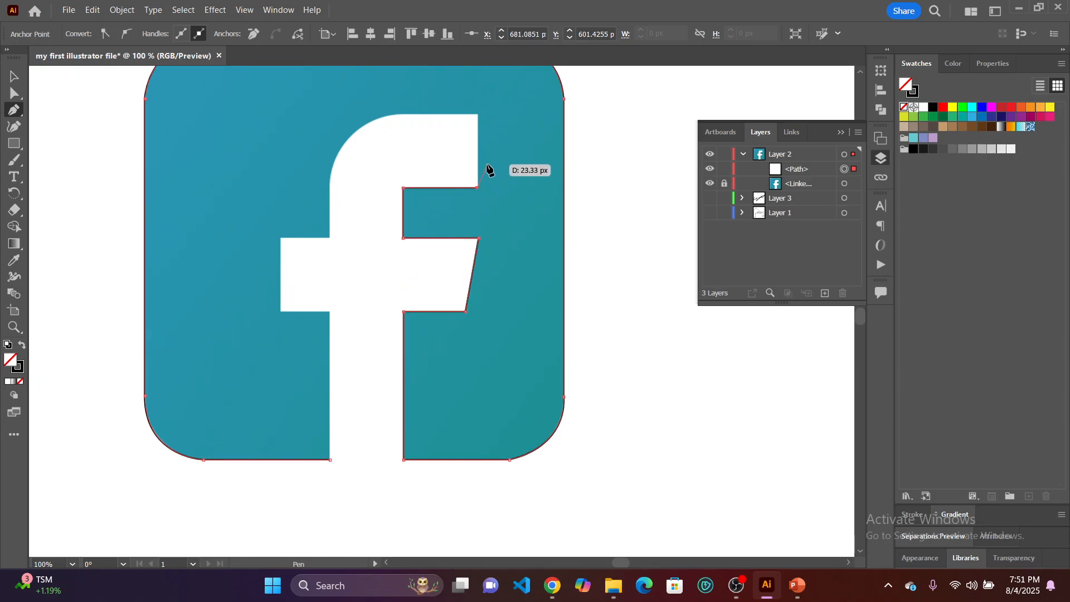
left_click(477, 115)
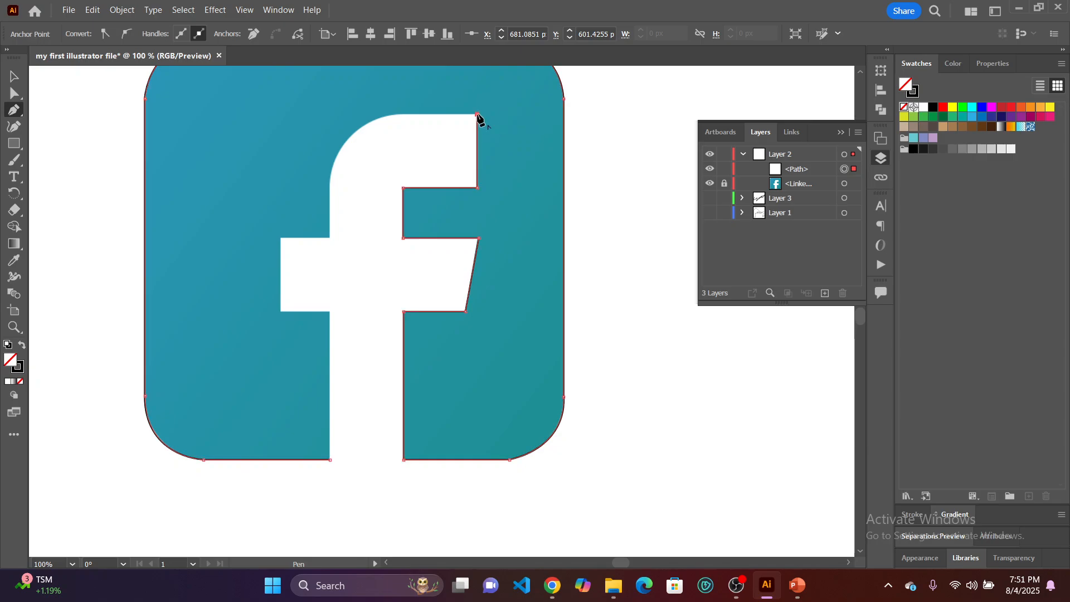
left_click(478, 115)
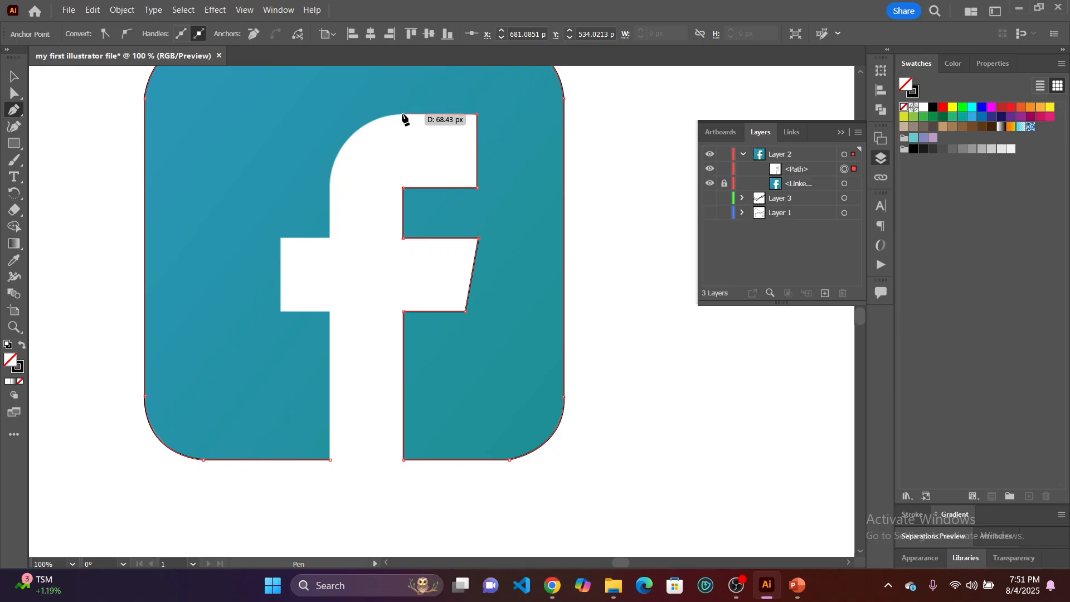
left_click(403, 116)
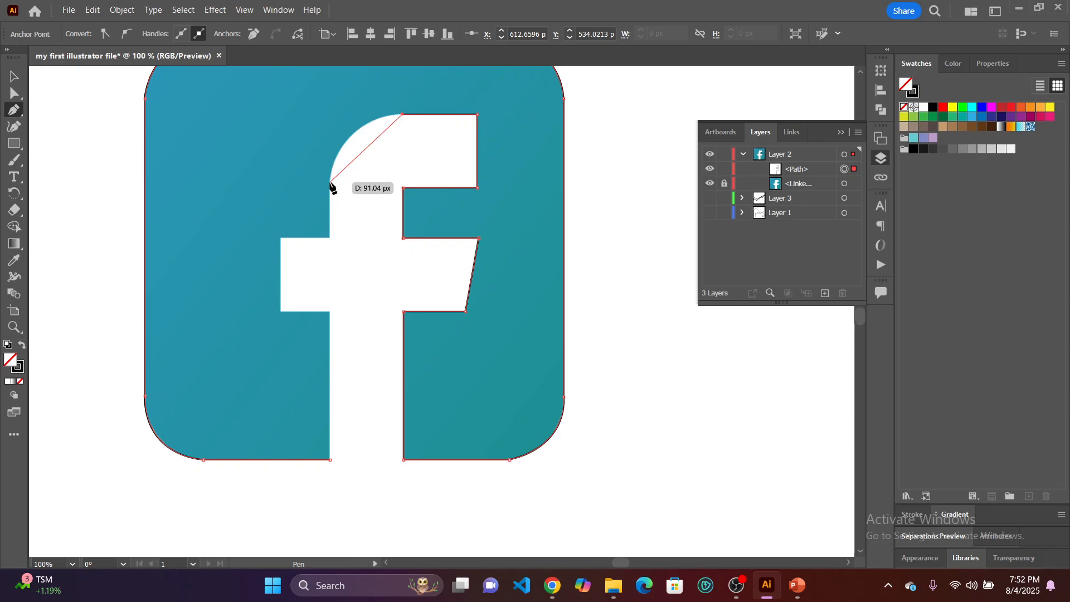
left_click_drag(331, 183, 322, 249)
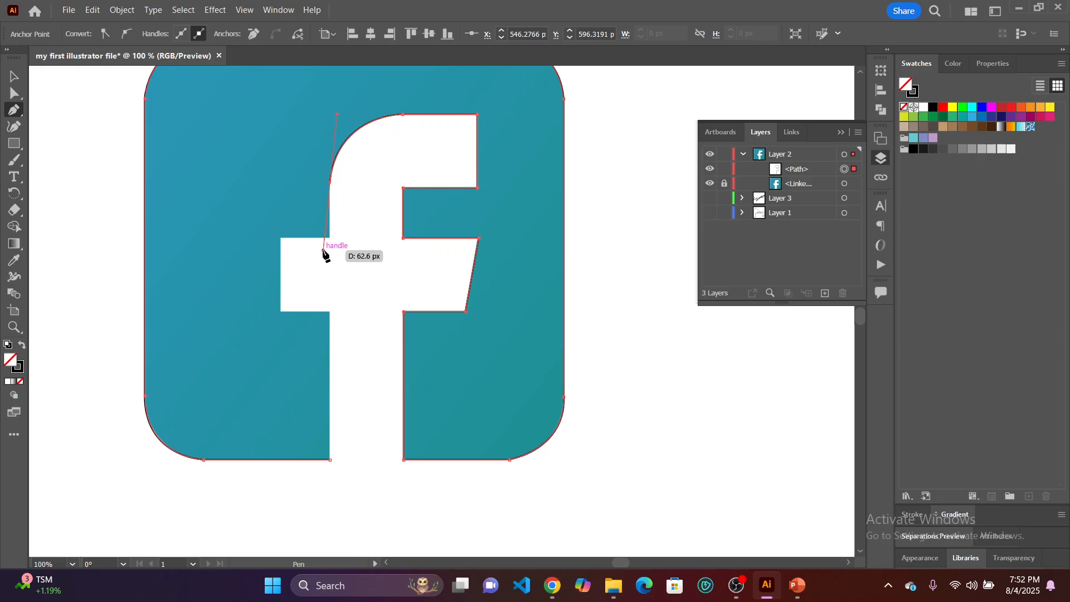
left_click(330, 183)
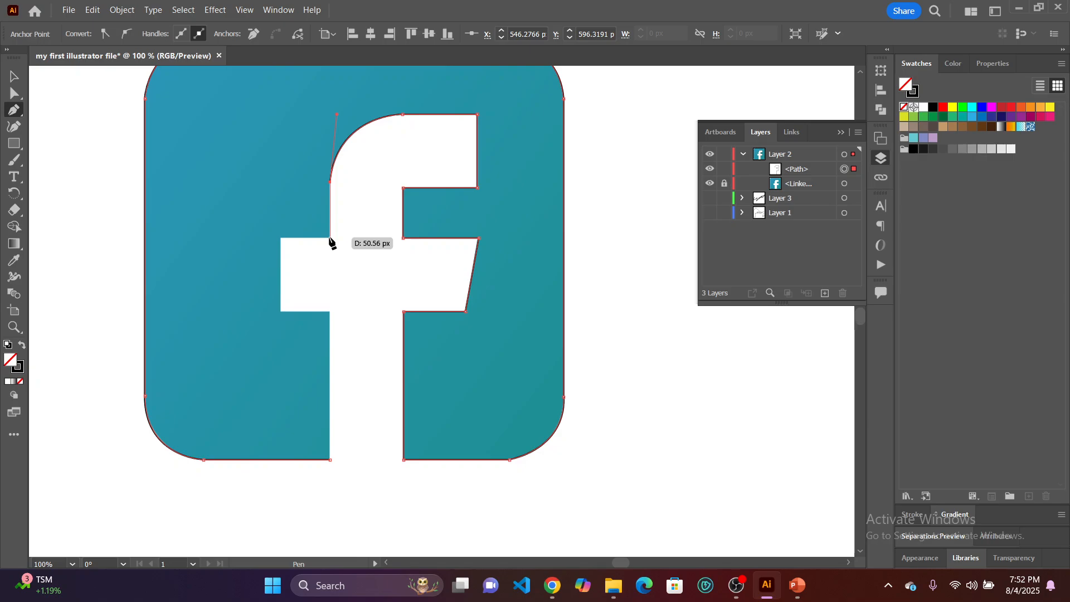
Trace the left side of the f around the crossbar and down the stem, closing the path at its starting anchor.
left_click(330, 238)
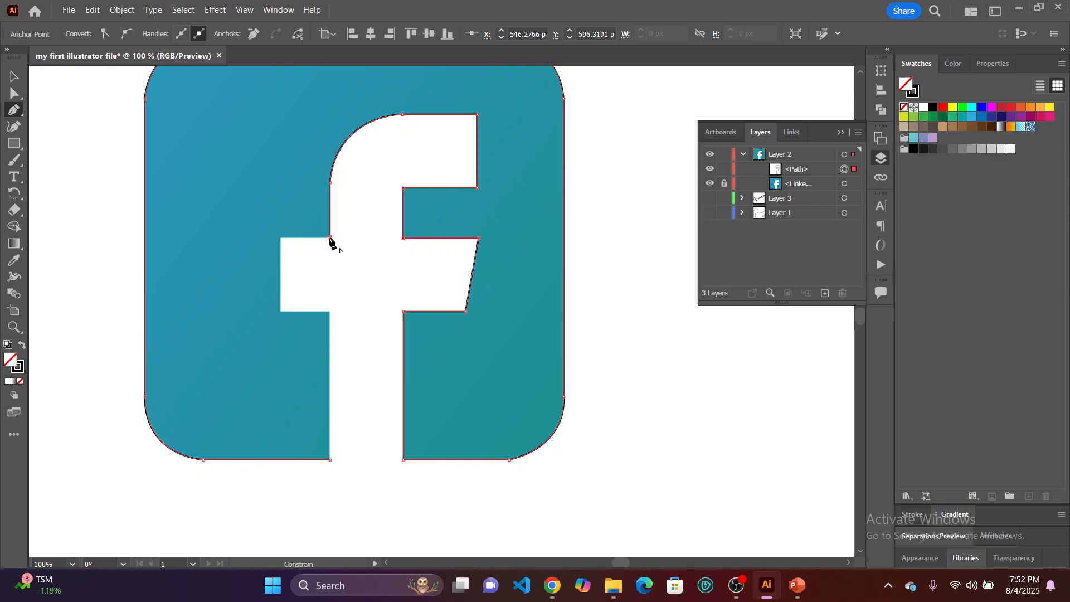
left_click(282, 238)
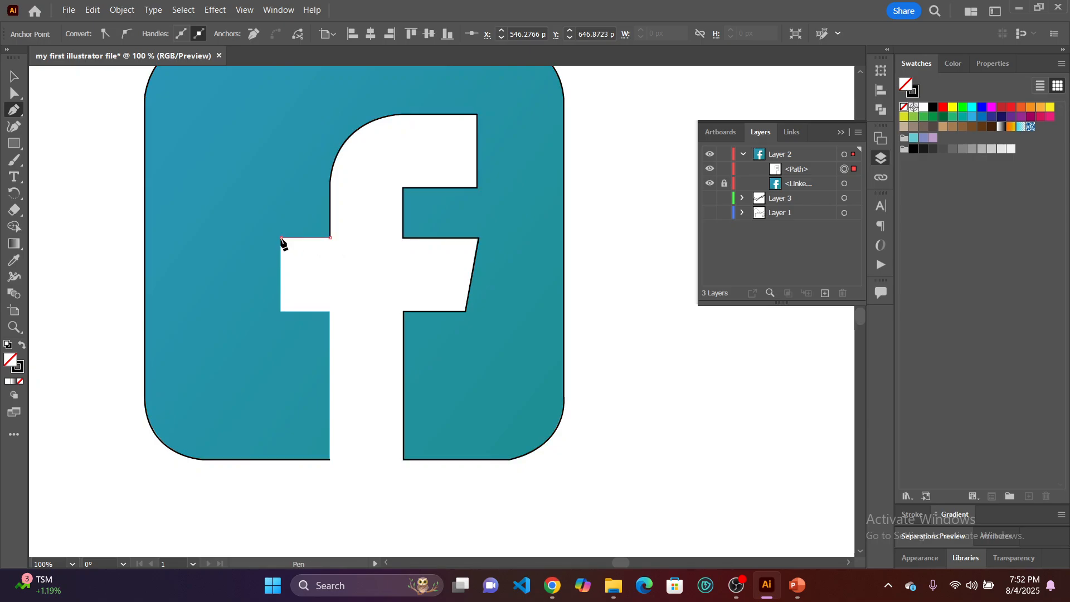
left_click(281, 311)
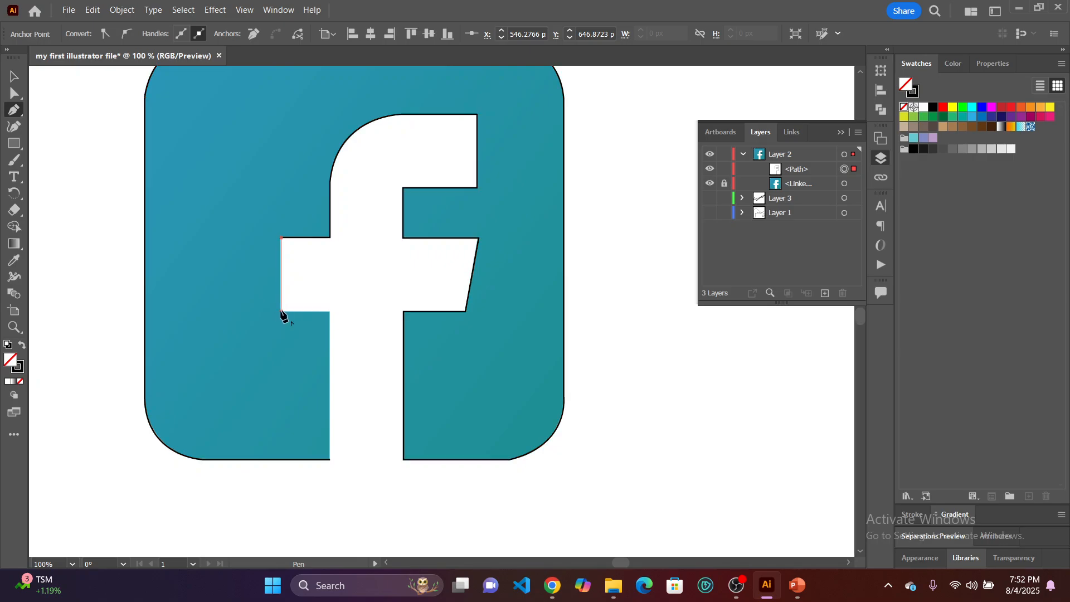
left_click(330, 312)
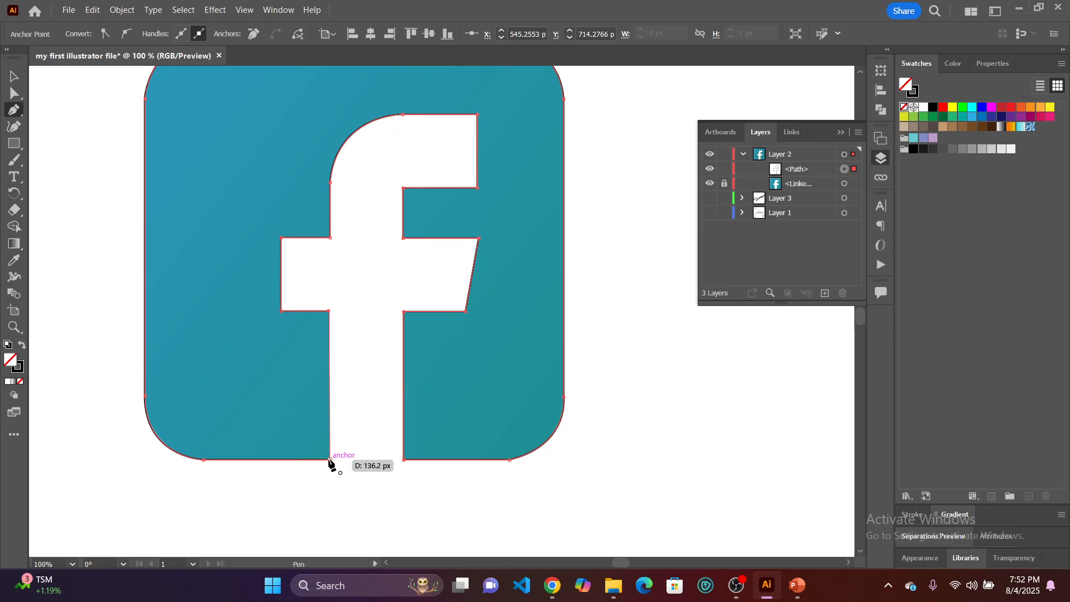
left_click(330, 461)
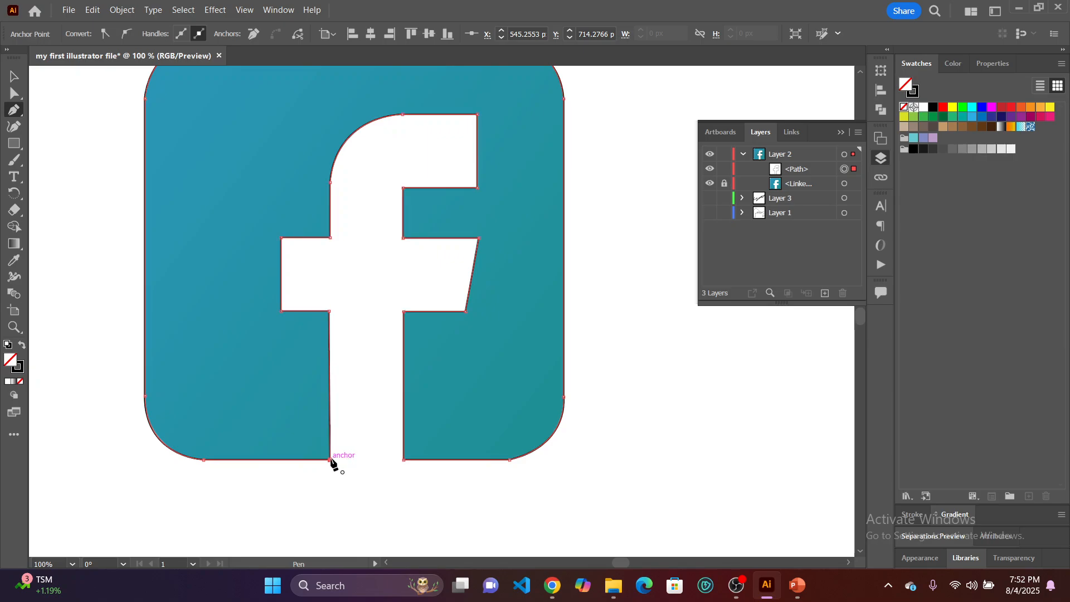
Hide the linked logo image in Layer 2 and deselect the traced path to view its outline alone.
scroll(417, 233, "up", 1)
scroll(417, 233, "up", 2)
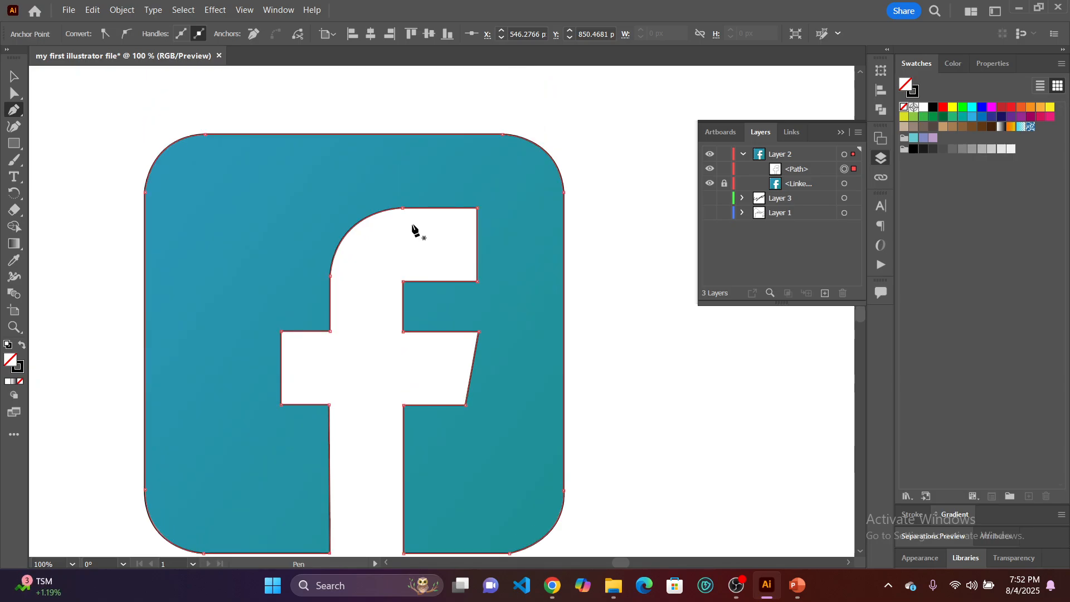
left_click(15, 78)
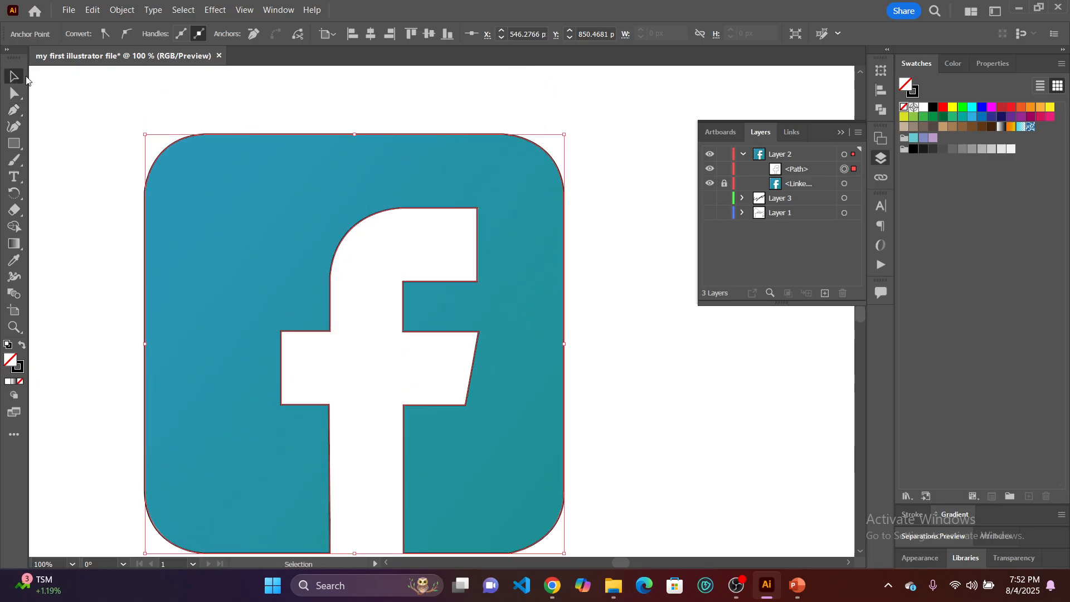
left_click(710, 184)
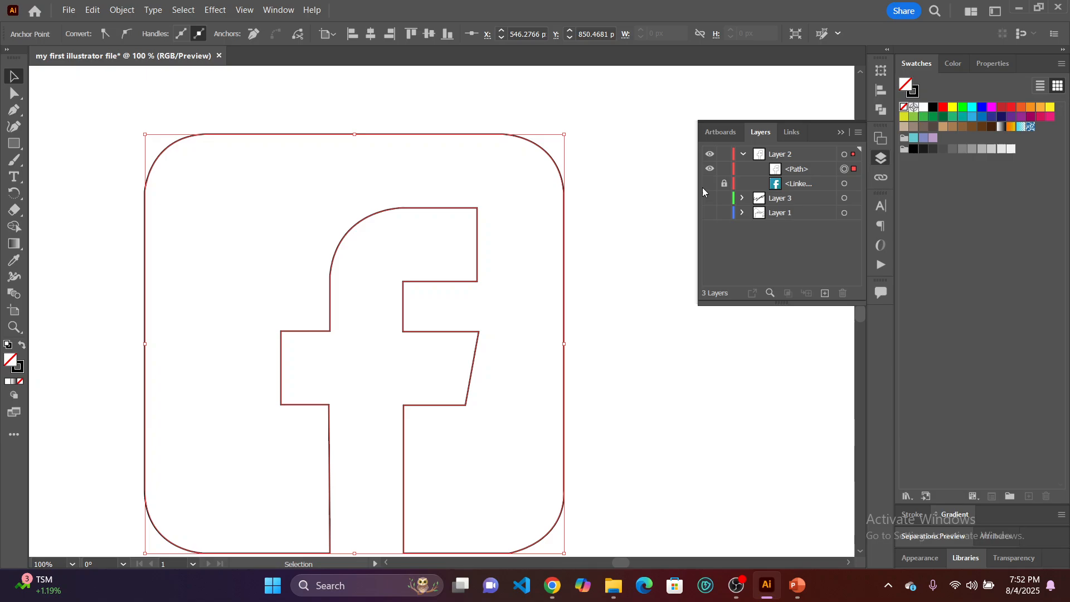
left_click(628, 260)
scroll(626, 257, "down", 1)
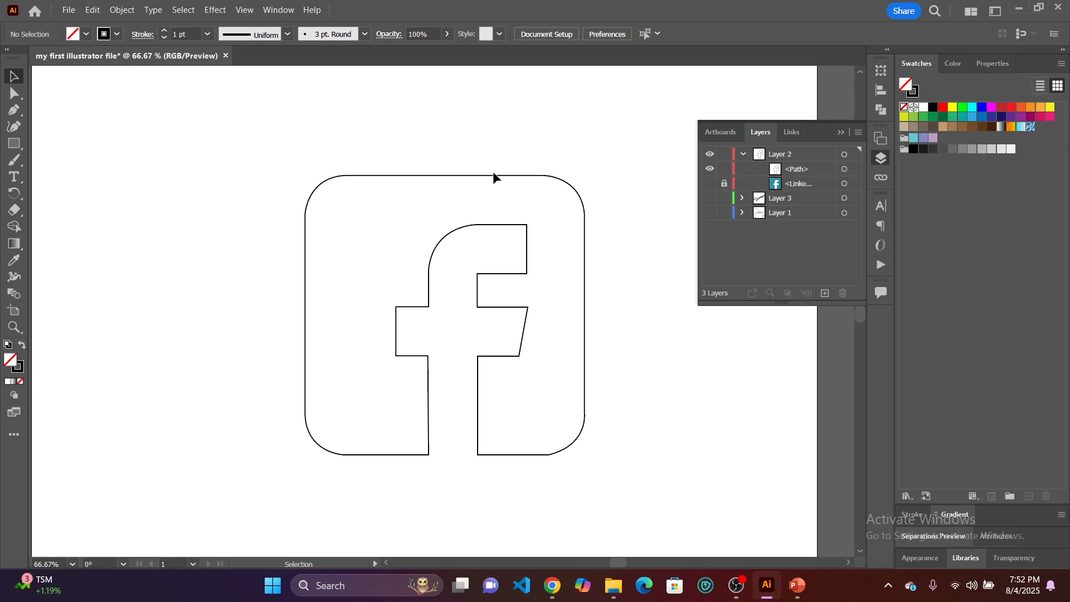
Move the traced logo path slightly down and to the left, and fill it with the dark red swatch.
left_click_drag(494, 178, 422, 207)
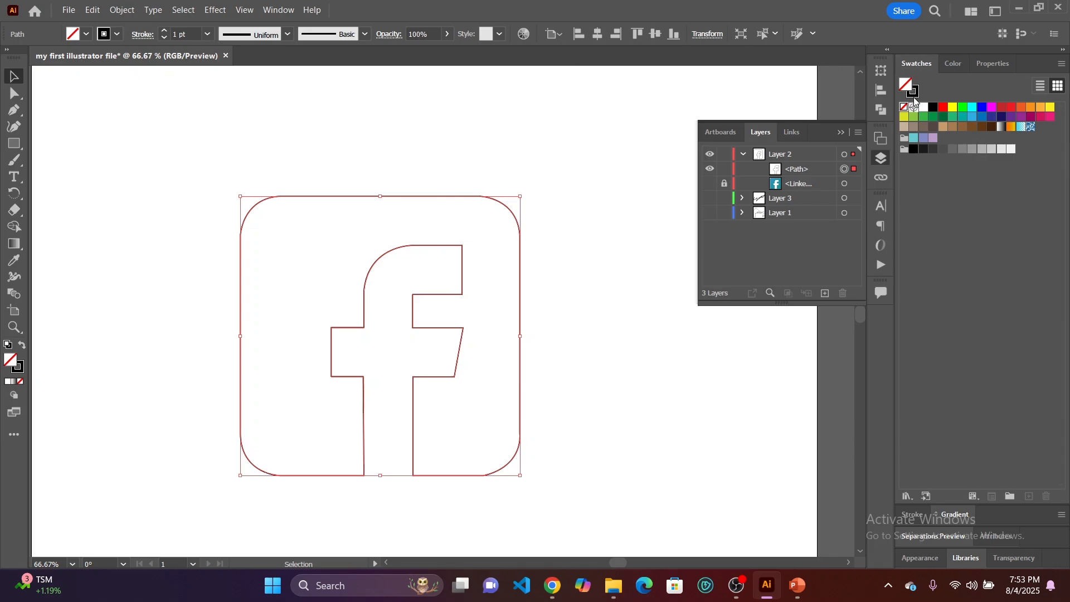
left_click(1001, 109)
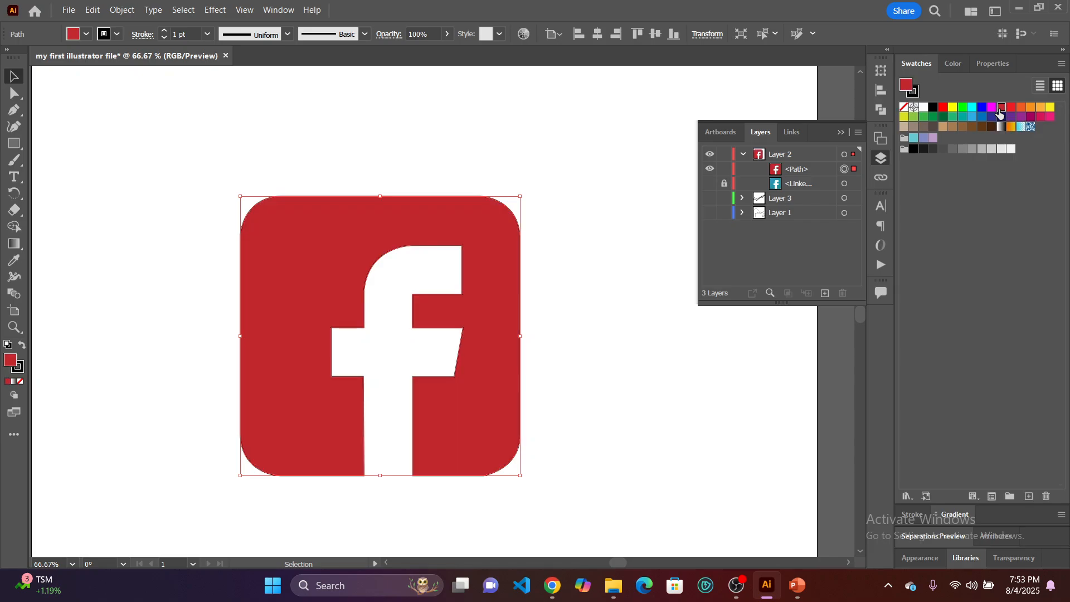
Try orange and black swatches on the logo's stroke, and set the stroke to None.
left_click(917, 95)
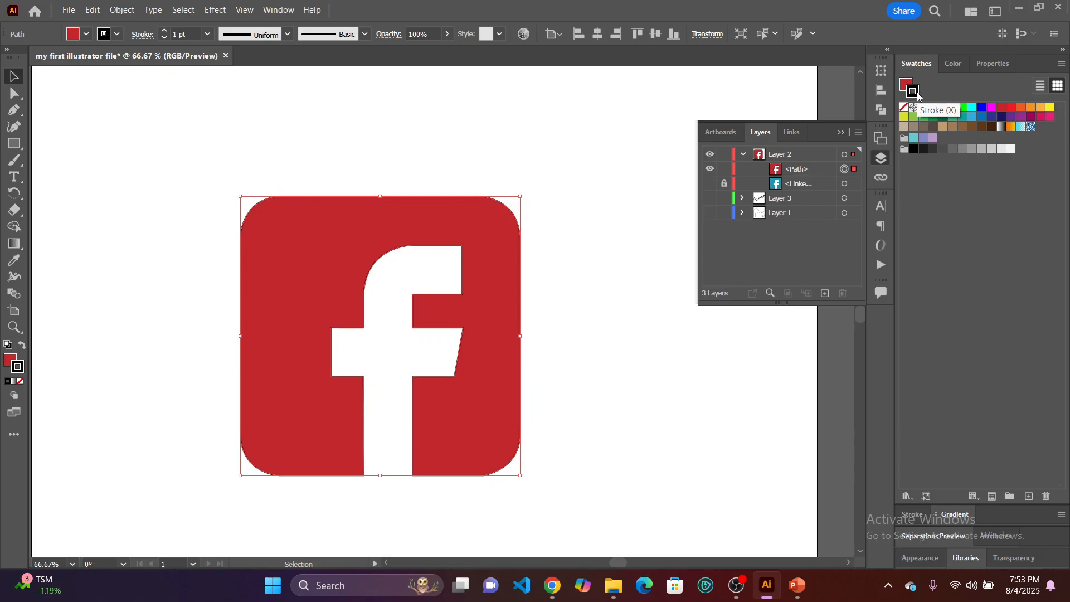
left_click(1050, 107)
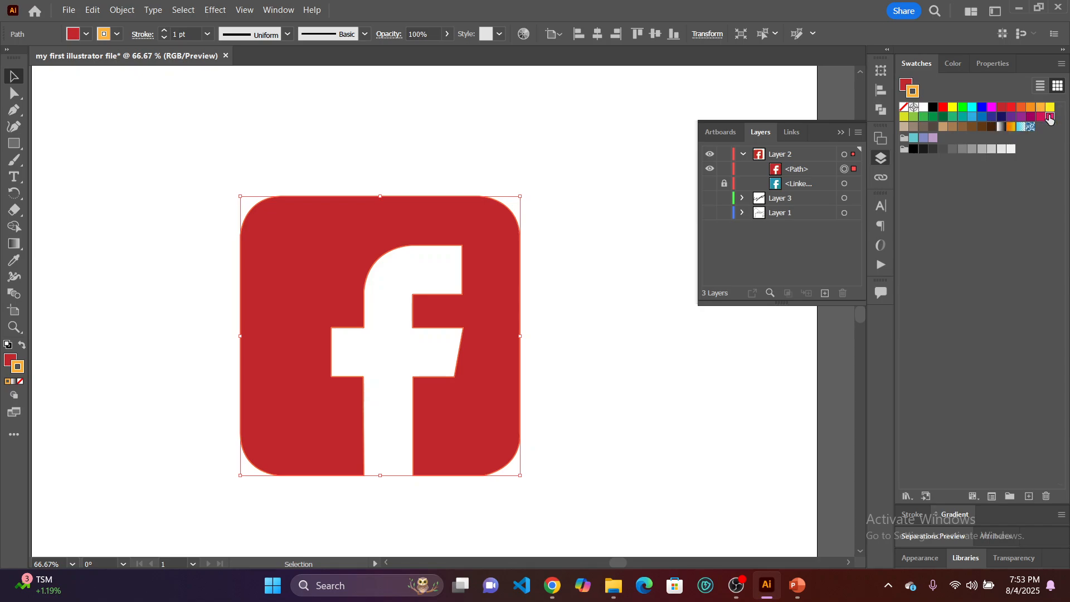
left_click(1051, 117)
left_click(913, 150)
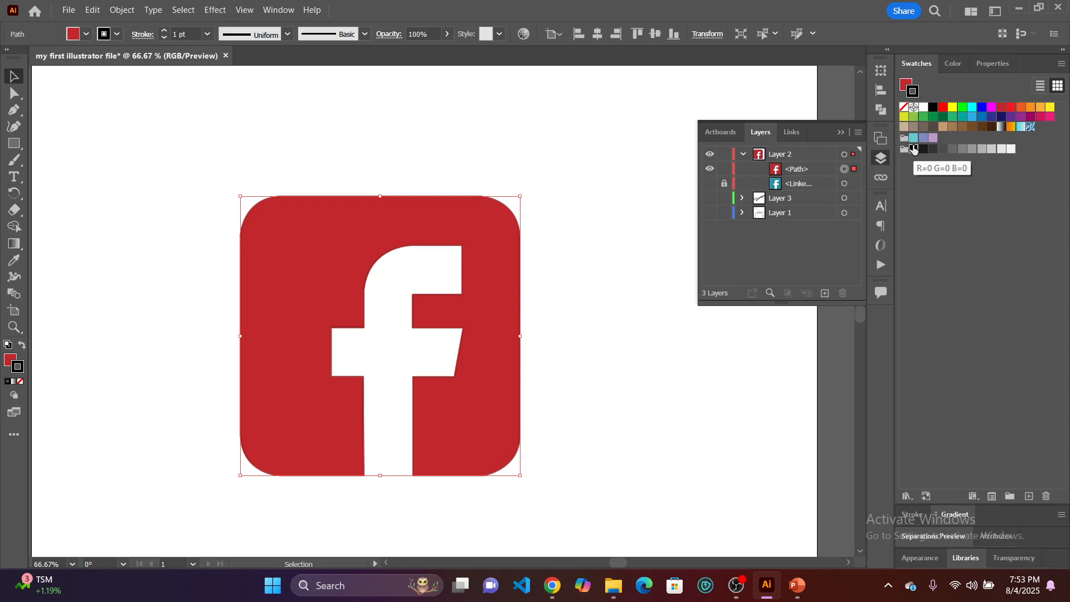
left_click(904, 107)
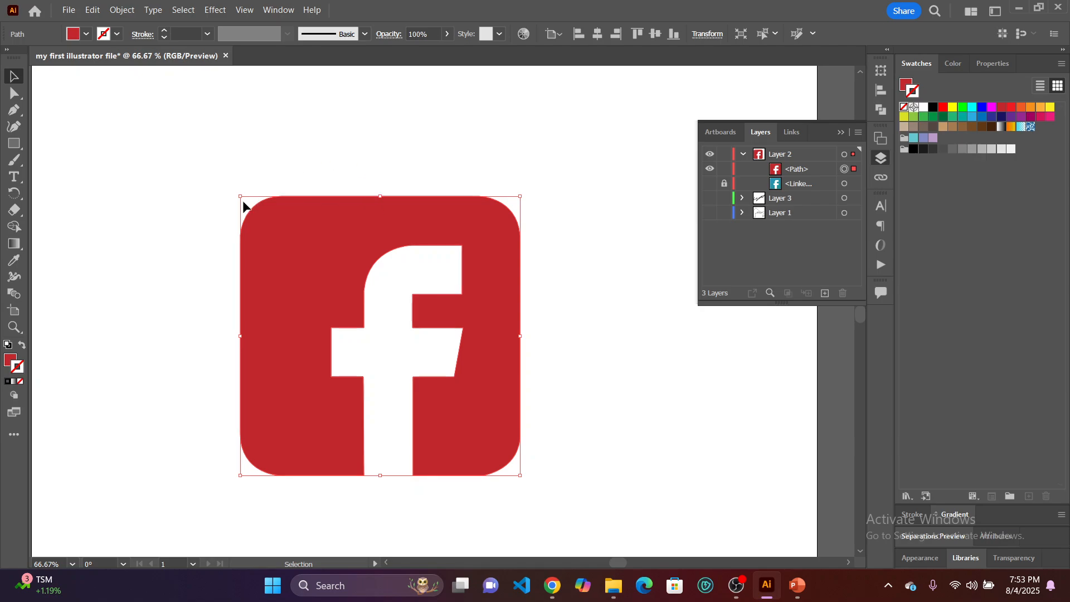
Give the logo a blue stroke mixed in the Color Picker, and make its fill the active color attribute.
double_click(18, 371)
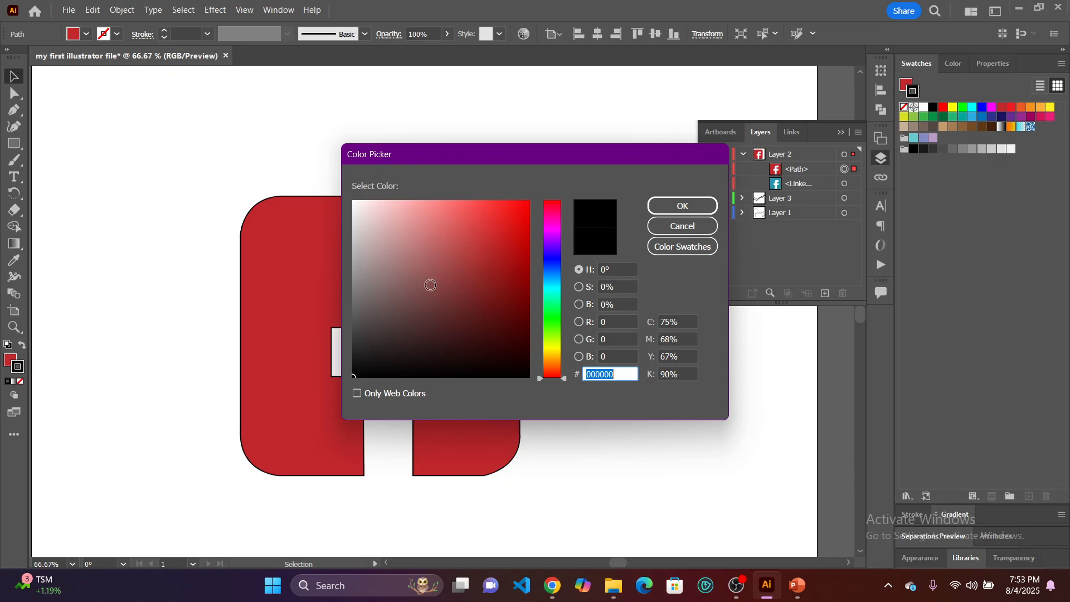
left_click_drag(523, 161, 538, 216)
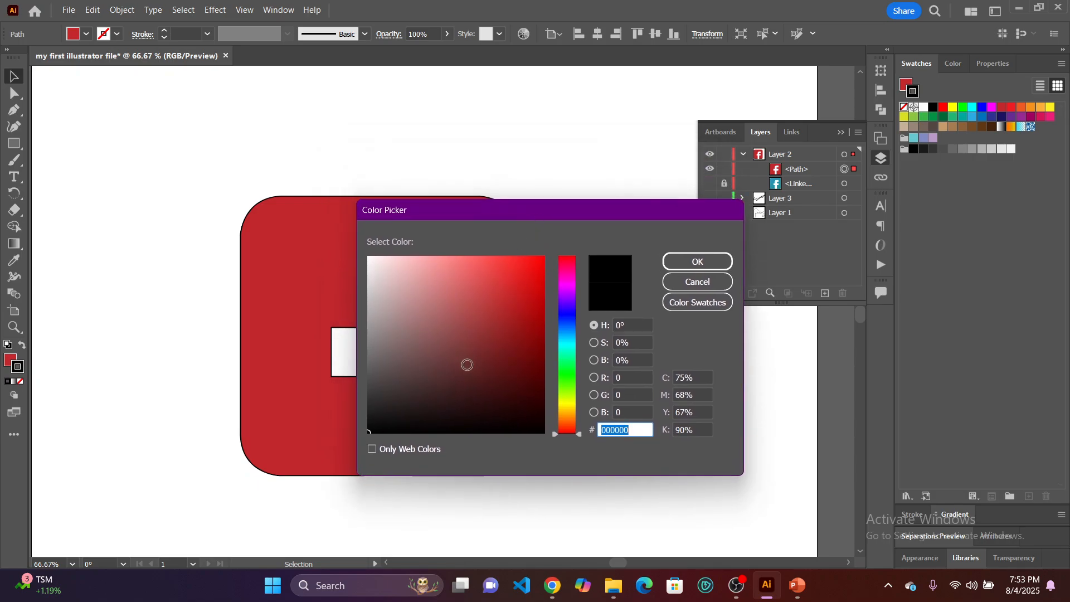
left_click(521, 349)
left_click(452, 285)
left_click_drag(417, 275, 368, 257)
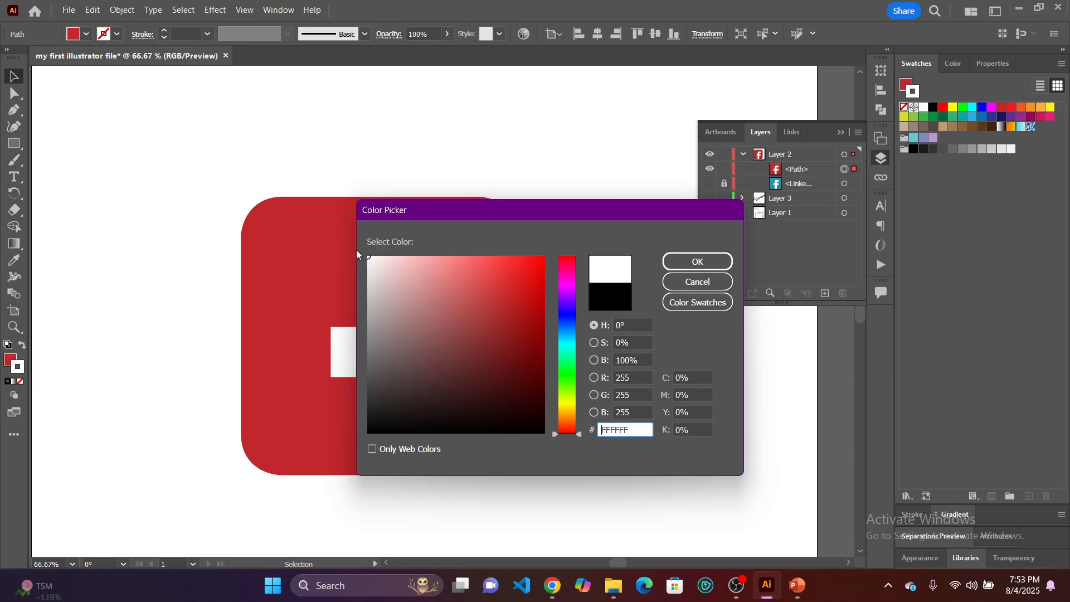
left_click_drag(564, 346, 562, 309)
mouse_move(466, 297)
left_mouse_down()
mouse_move(544, 264)
mouse_move(557, 241)
left_mouse_up()
left_click(674, 262)
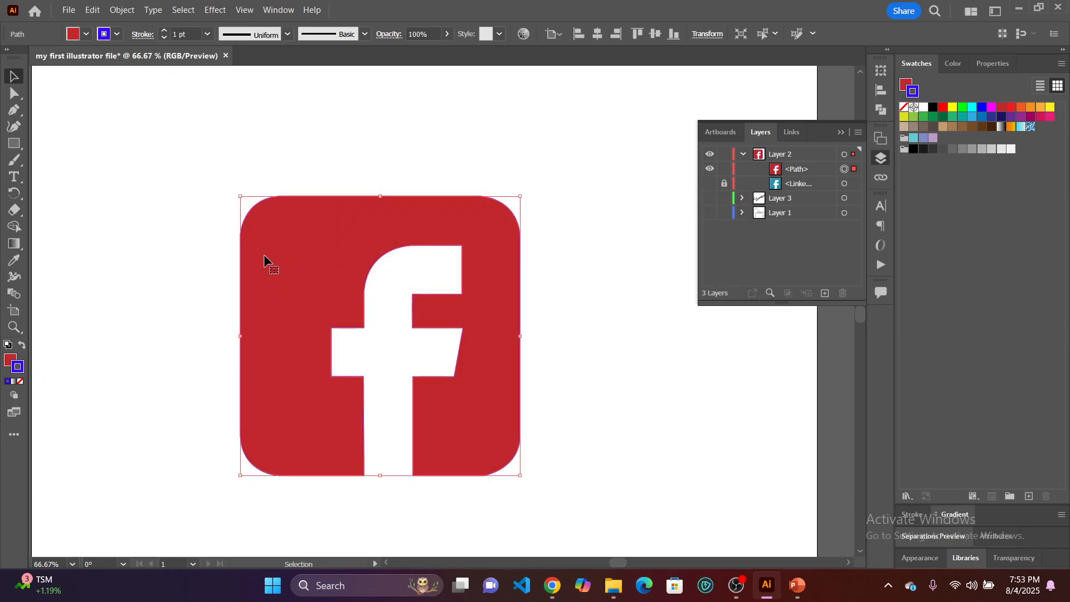
left_click(8, 360)
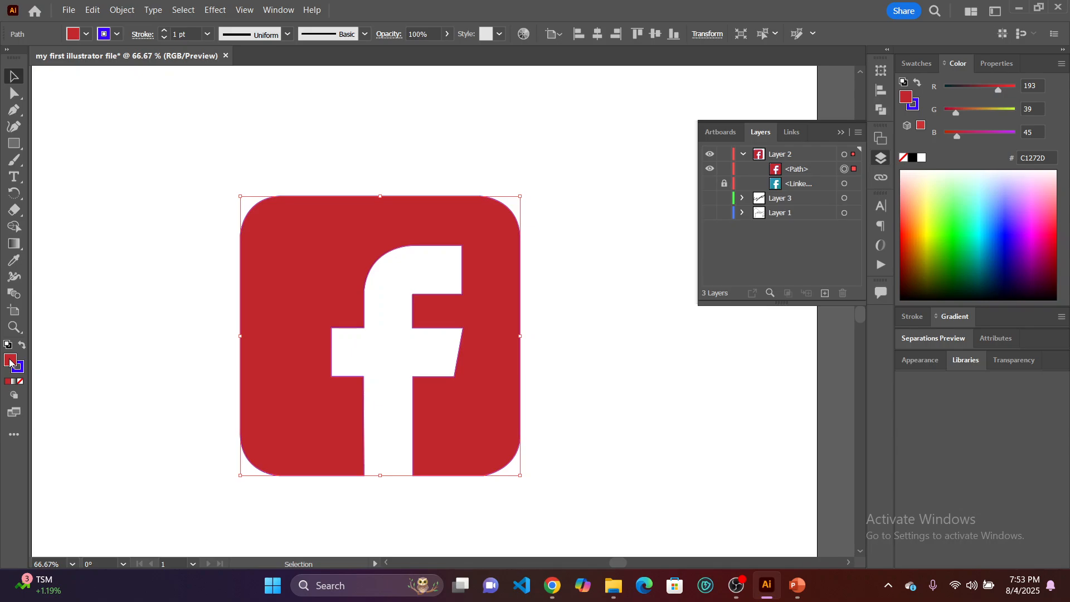
Set the traced logo's fill to the blue 1736BA in the Color Picker.
double_click(9, 361)
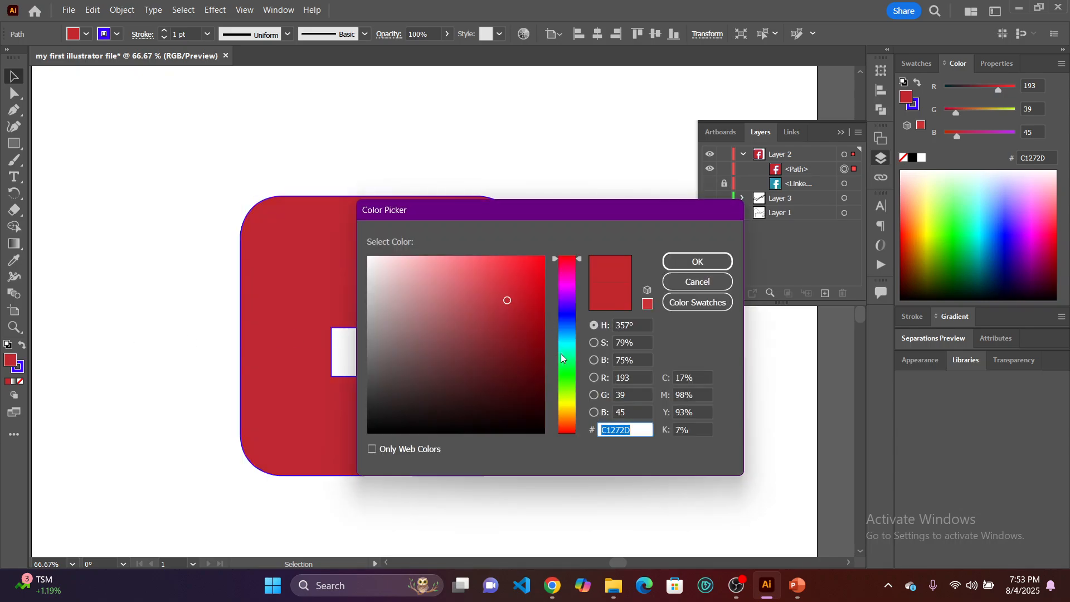
left_click_drag(569, 369, 563, 411)
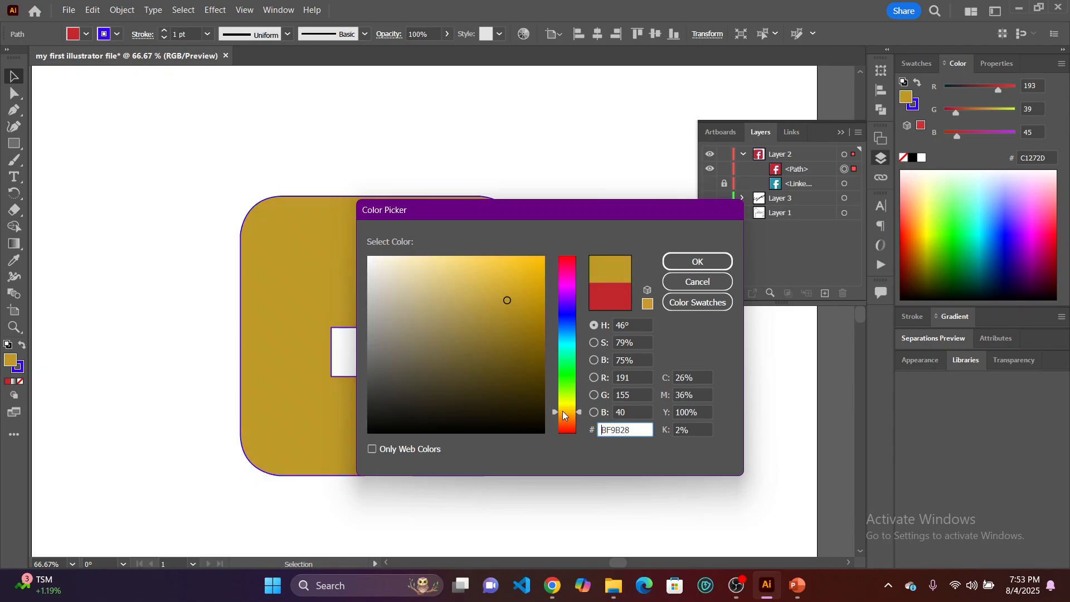
left_click_drag(524, 330, 555, 251)
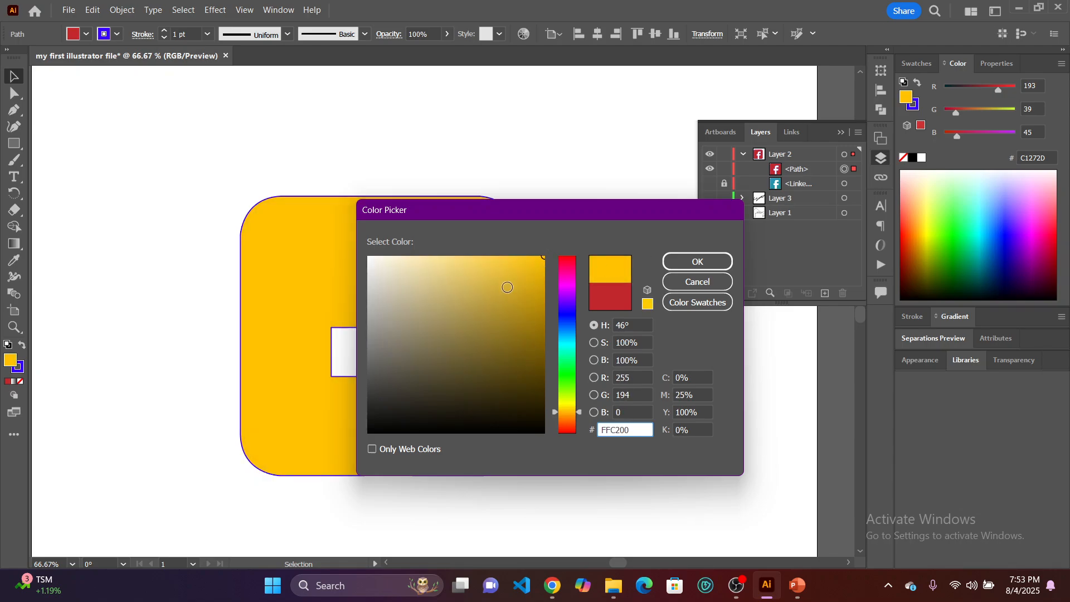
mouse_move(507, 287)
left_mouse_down()
mouse_move(543, 326)
mouse_move(567, 313)
left_mouse_up()
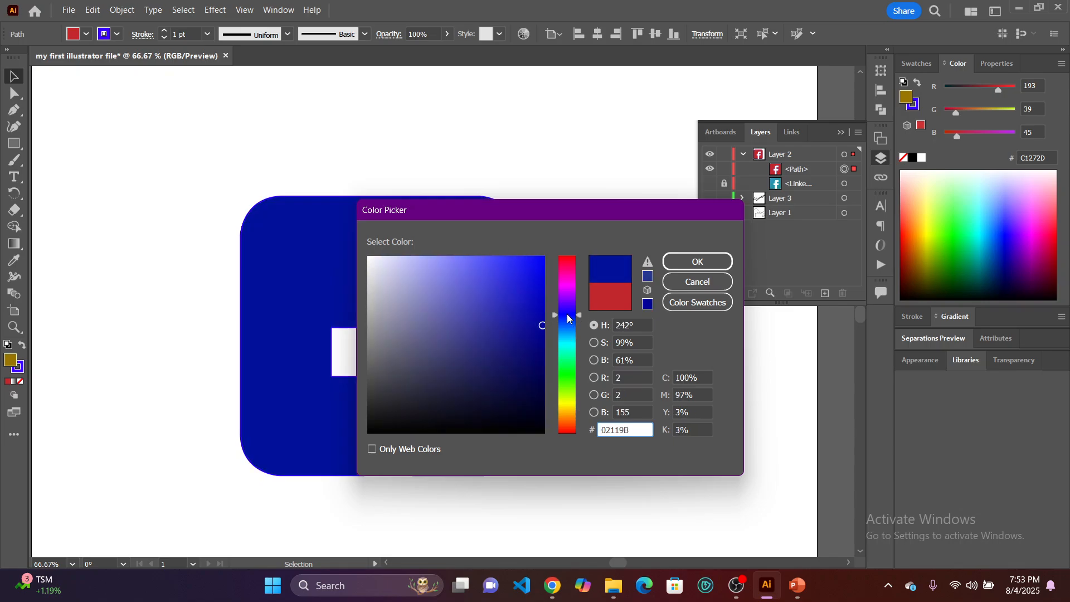
left_click(507, 287)
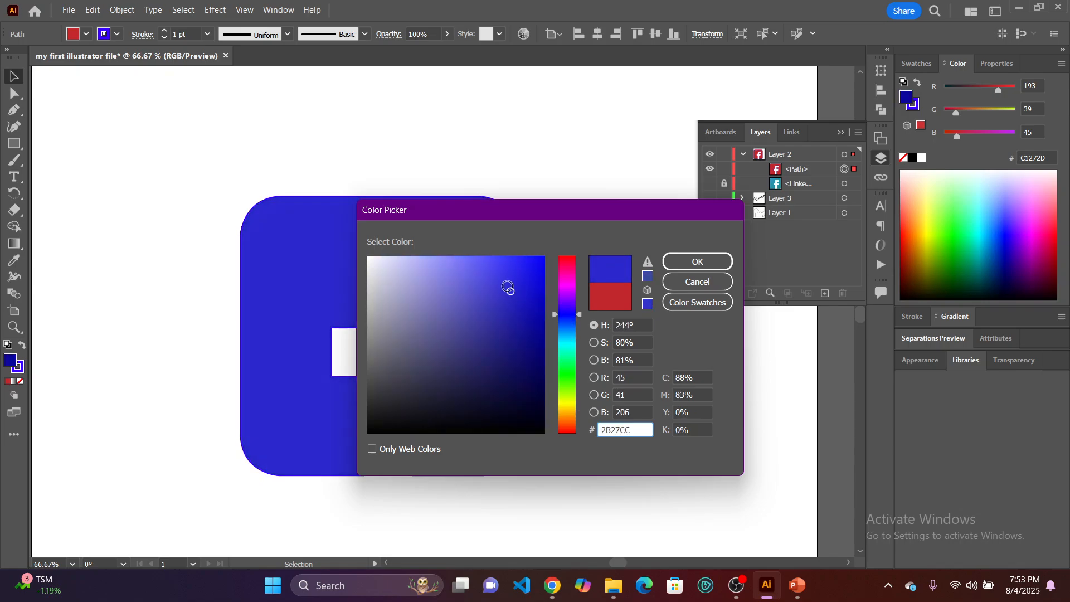
mouse_move(508, 287)
left_mouse_down()
mouse_move(482, 285)
mouse_move(490, 267)
mouse_move(489, 339)
mouse_move(509, 283)
mouse_move(524, 302)
left_mouse_up()
left_click(570, 321)
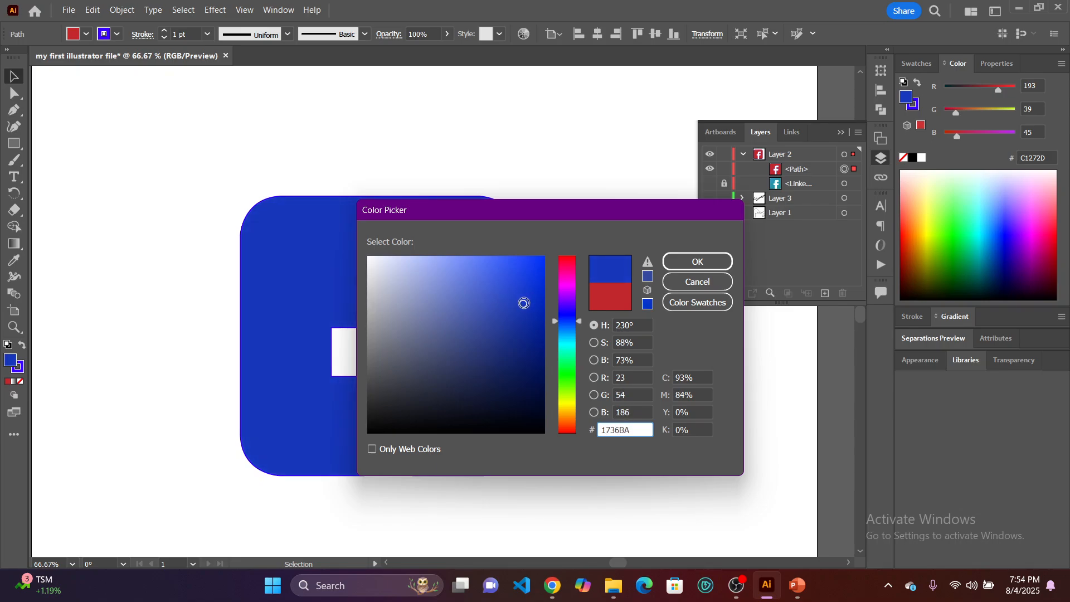
left_click(673, 260)
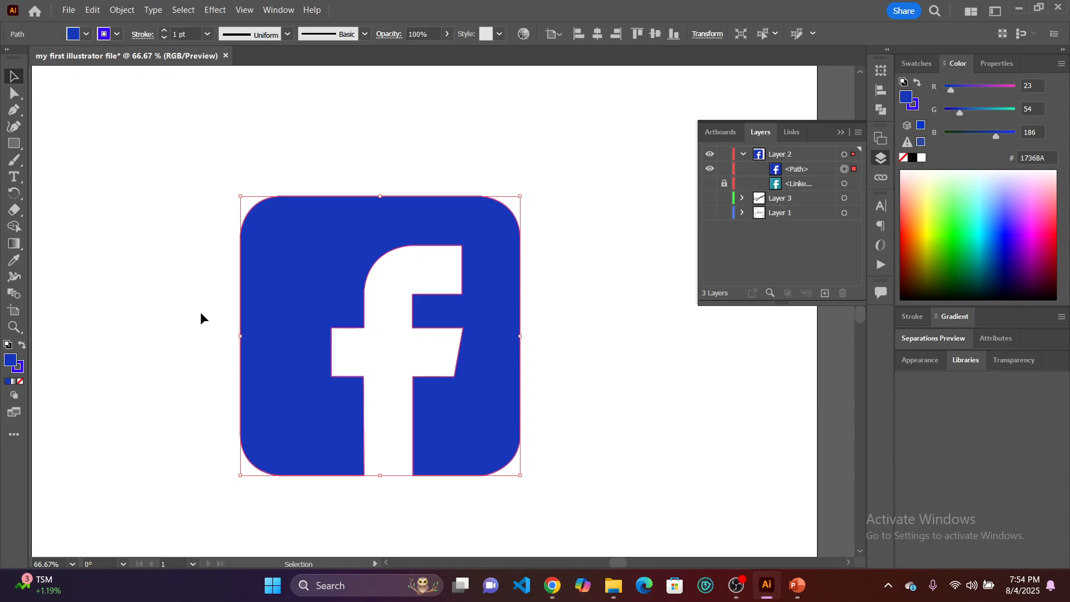
Clear the logo's fill with the None swatch and refill it with the lighter blue 3A4DDB in the Color Picker.
left_click(920, 65)
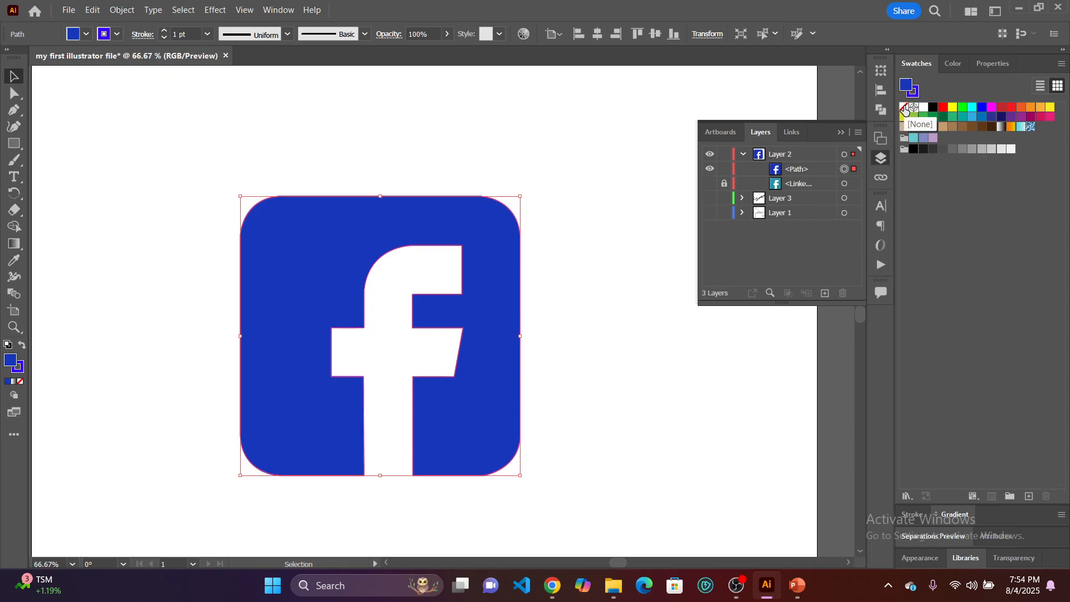
left_click(905, 107)
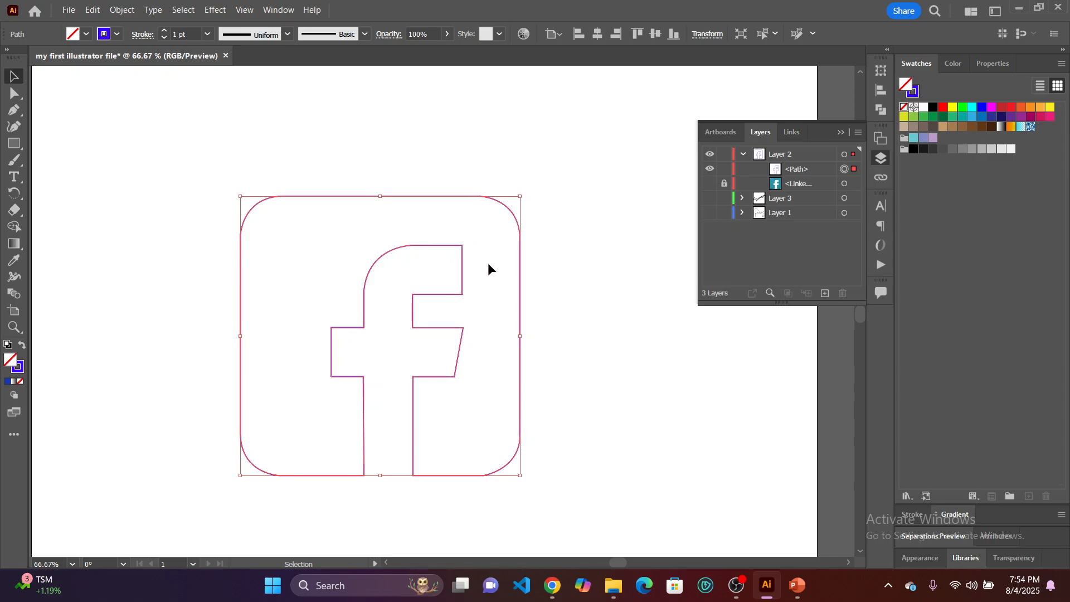
double_click(10, 360)
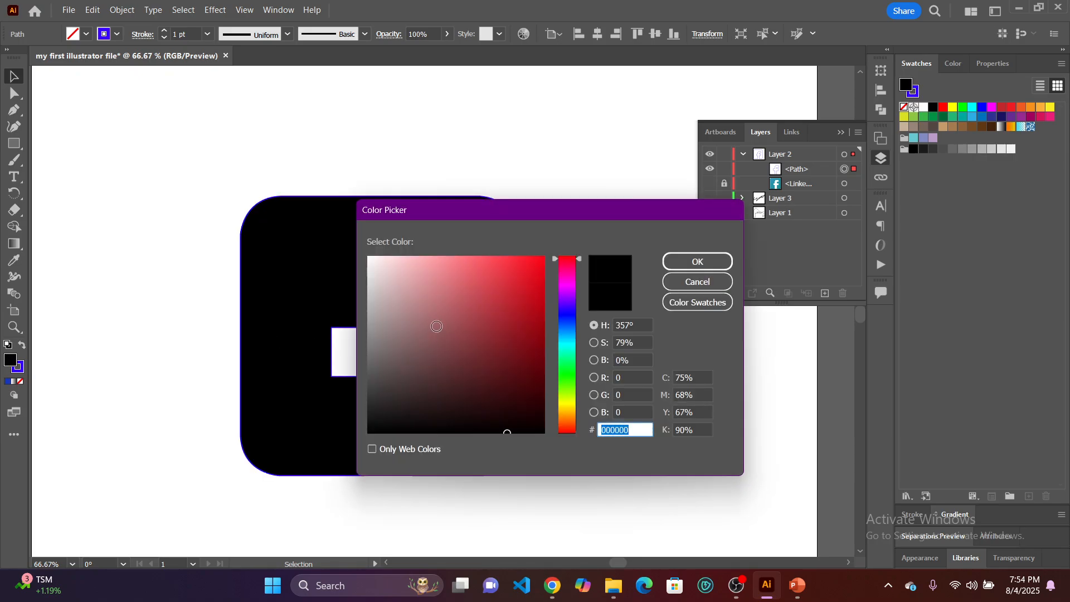
left_click(567, 317)
left_click(513, 316)
mouse_move(513, 316)
left_mouse_down()
mouse_move(530, 303)
mouse_move(478, 279)
mouse_move(499, 279)
left_mouse_up()
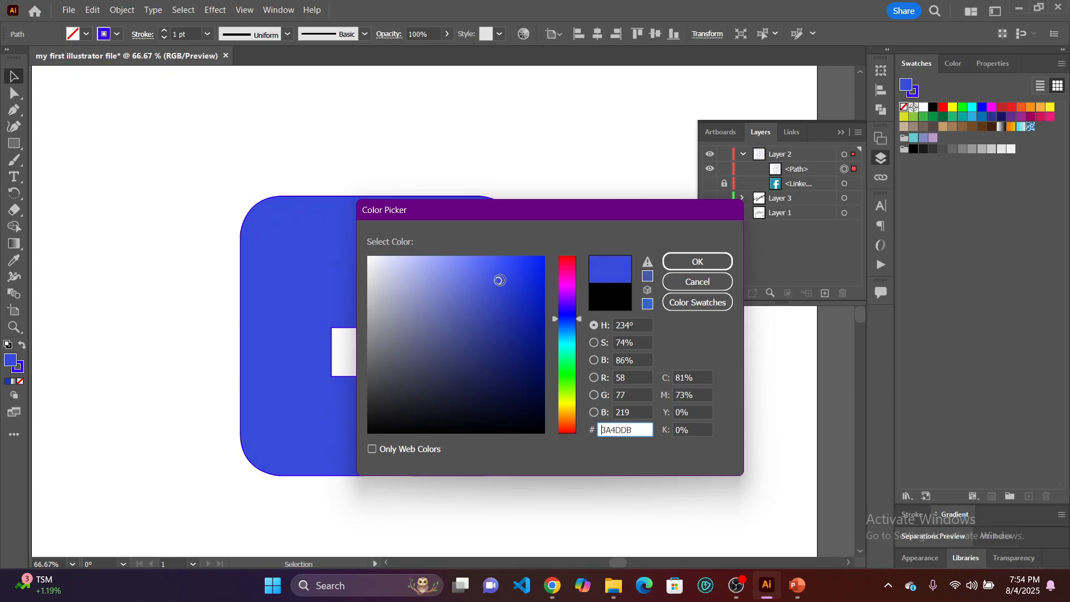
left_click(675, 262)
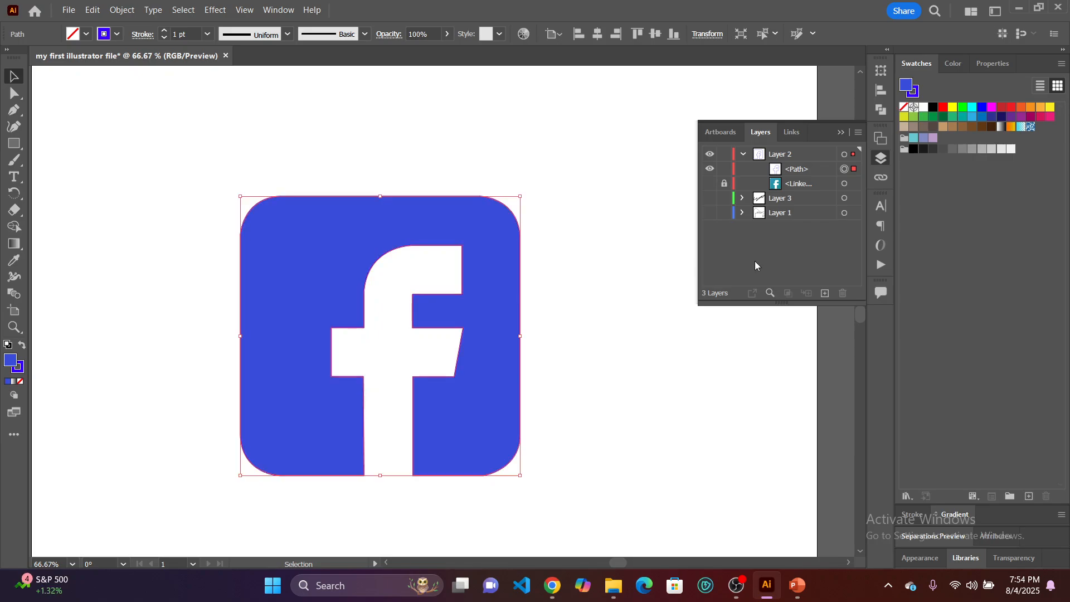
Set the logo's stroke to None and deselect the path.
left_click(918, 95)
left_click(904, 110)
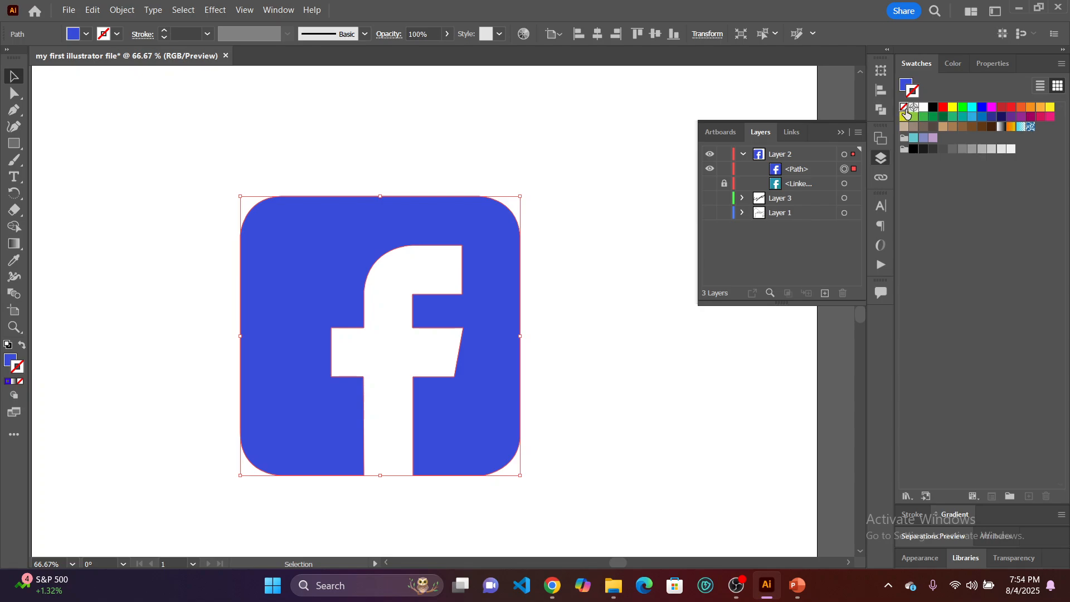
left_click(621, 338)
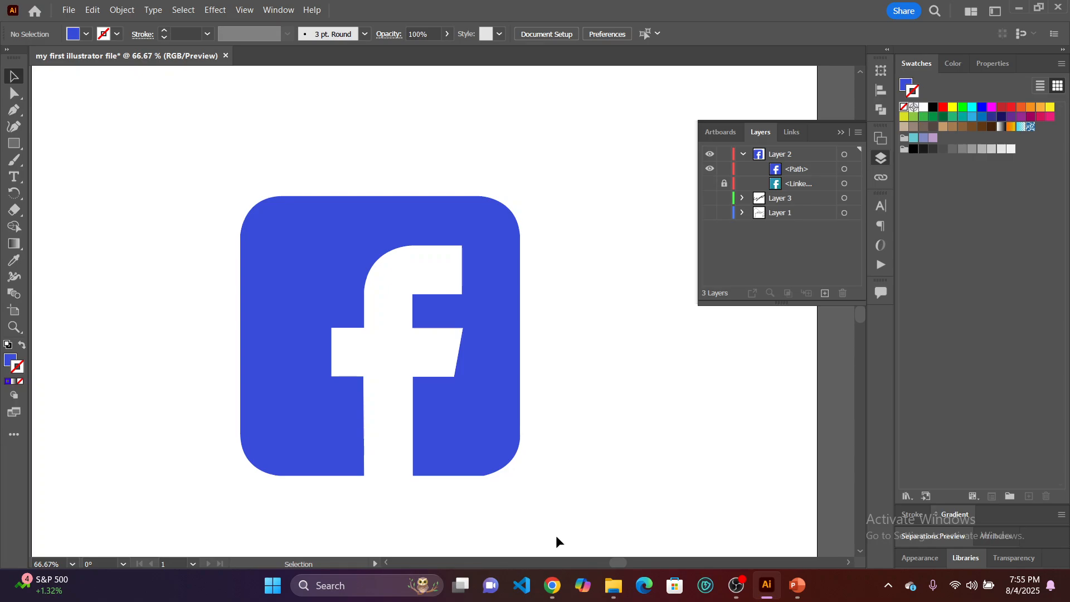
Switch to the Chrome browser and open flaticon.com in a new tab.
mouse_move(546, 600)
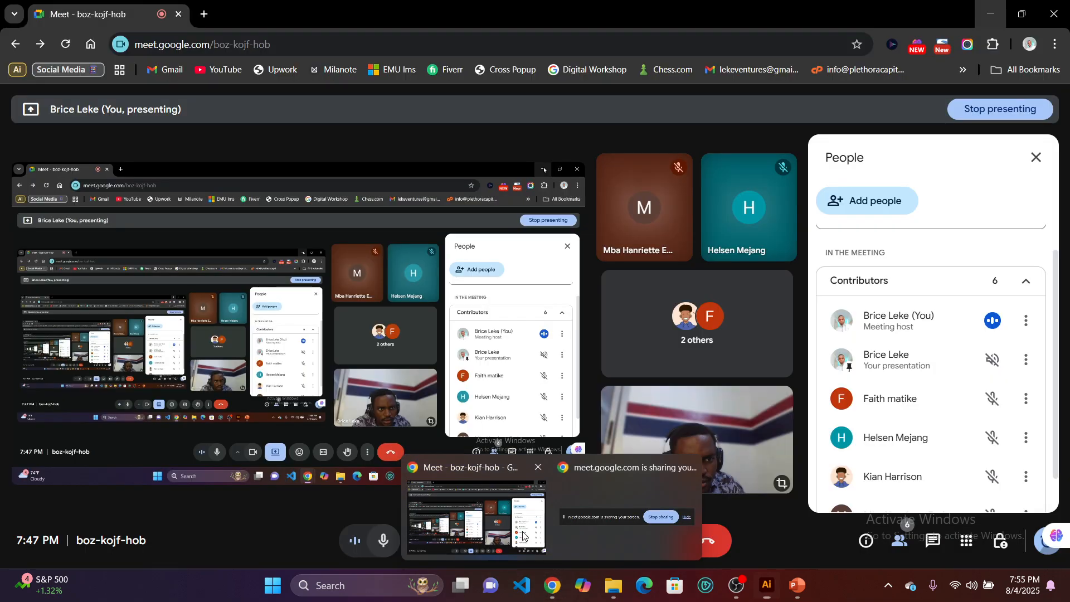
left_click(476, 515)
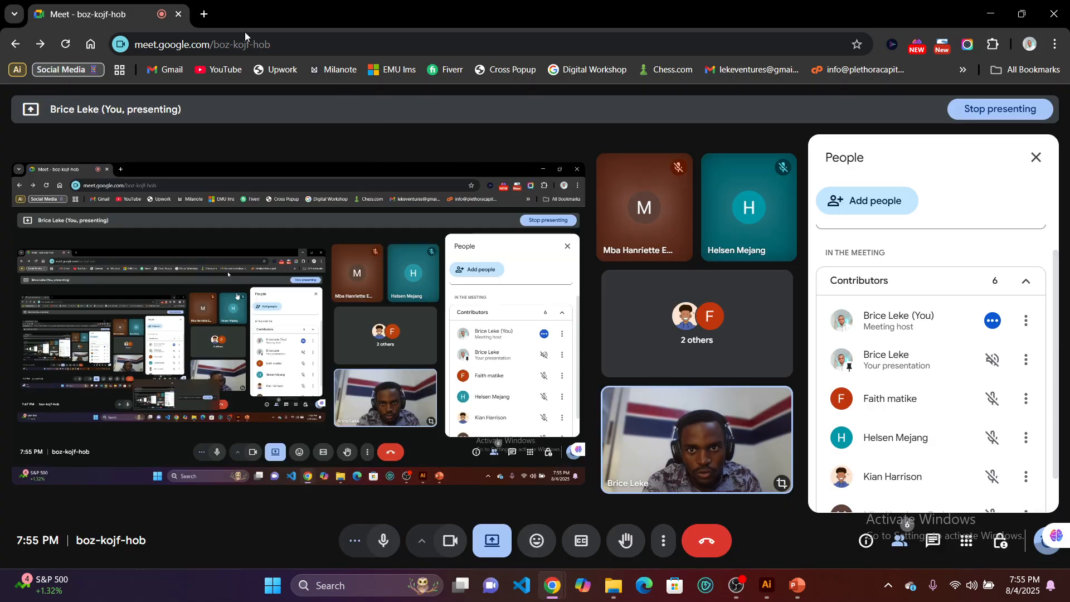
left_click(204, 15)
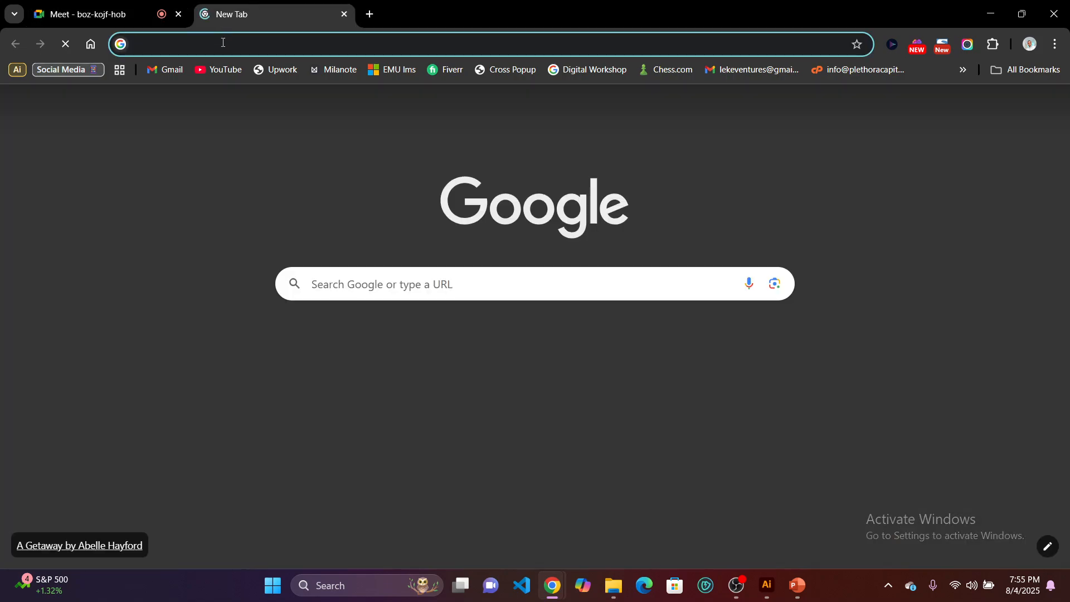
left_click(223, 44)
type("flaticon")
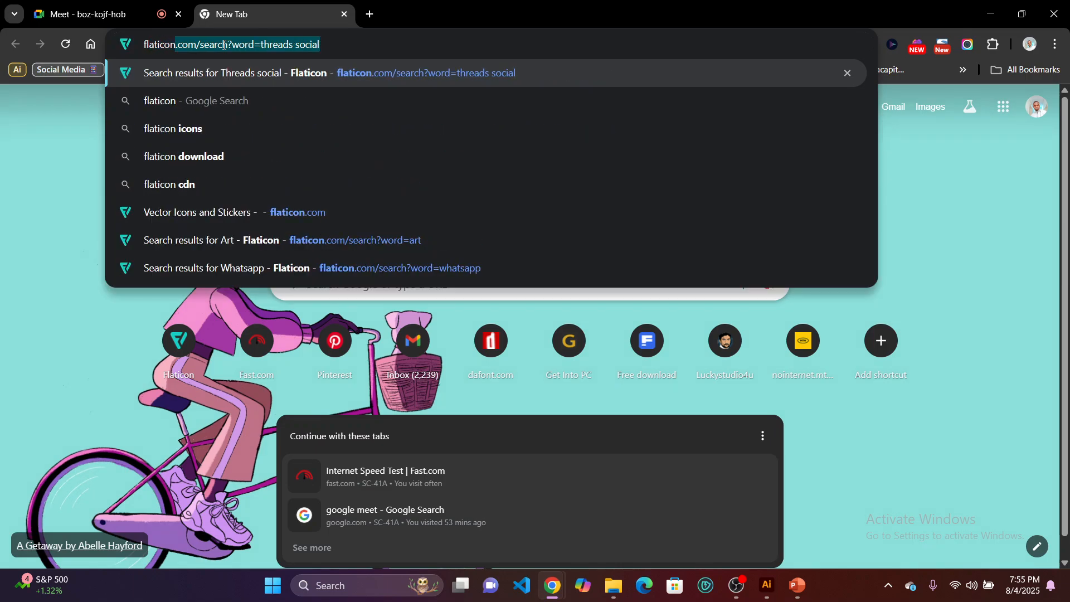
type(".com")
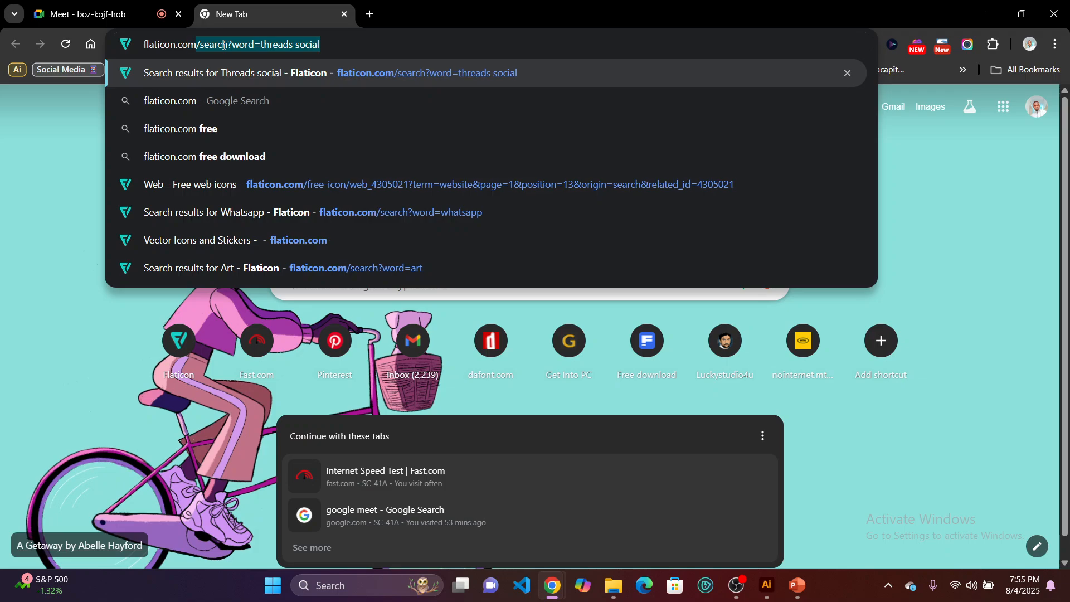
key("Right")
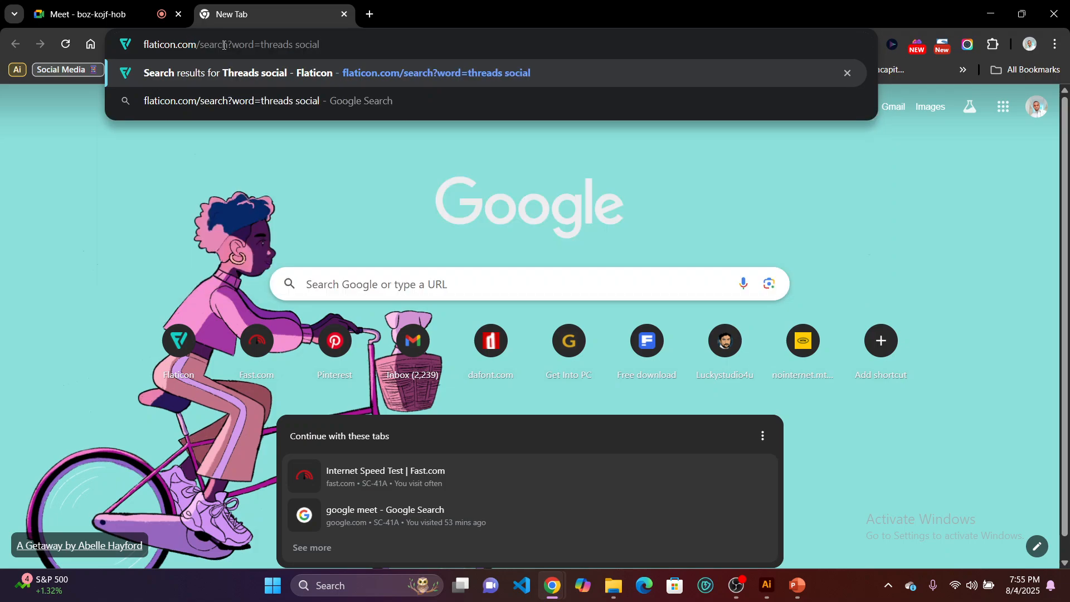
key("BackSpace")
key("BackSpace")
key("BackSpace")
key("BackSpace")
key("BackSpace")
key("BackSpace")
key("BackSpace")
key("BackSpace")
key("BackSpace")
key("BackSpace")
key("BackSpace")
key("BackSpace")
key("BackSpace")
key("BackSpace")
key("BackSpace")
key("BackSpace")
key("BackSpace")
key("BackSpace")
key("BackSpace")
key("BackSpace")
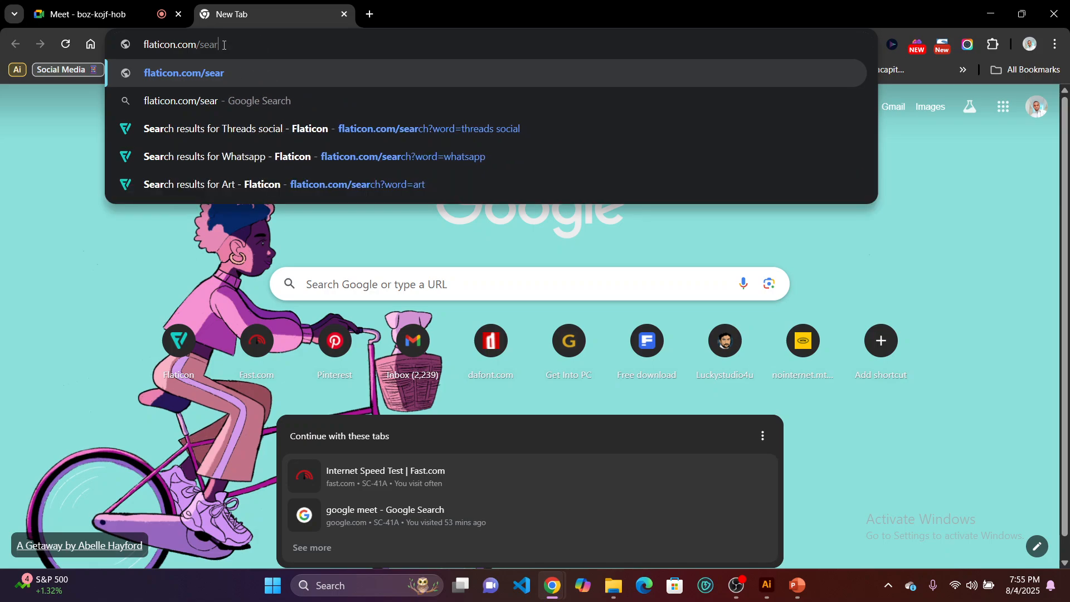
key("BackSpace")
key("BackSpace")
key("BackSpace")
key("BackSpace")
key("BackSpace")
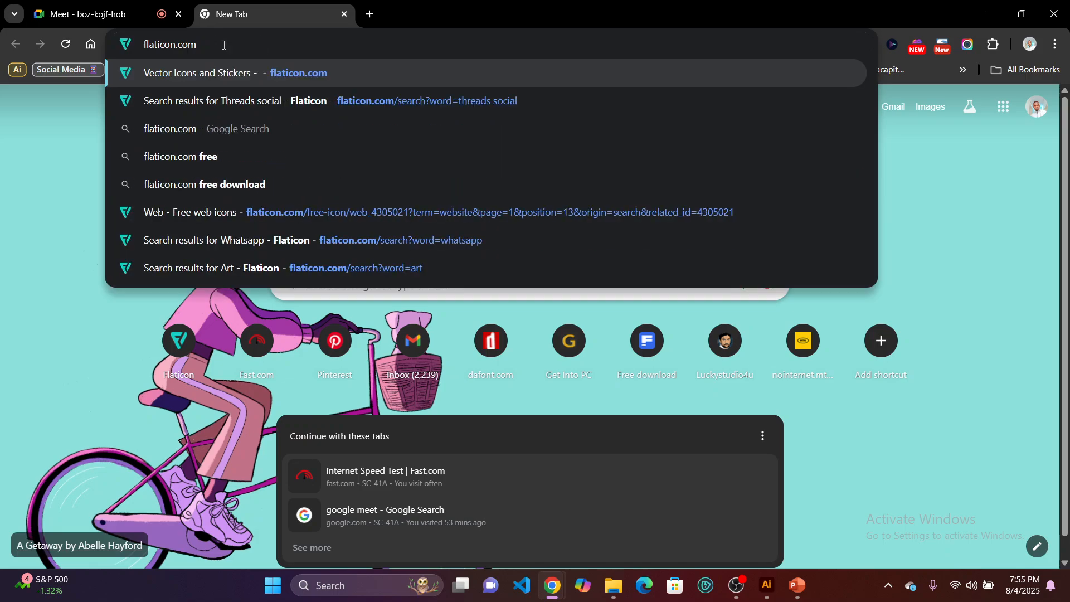
key("Return")
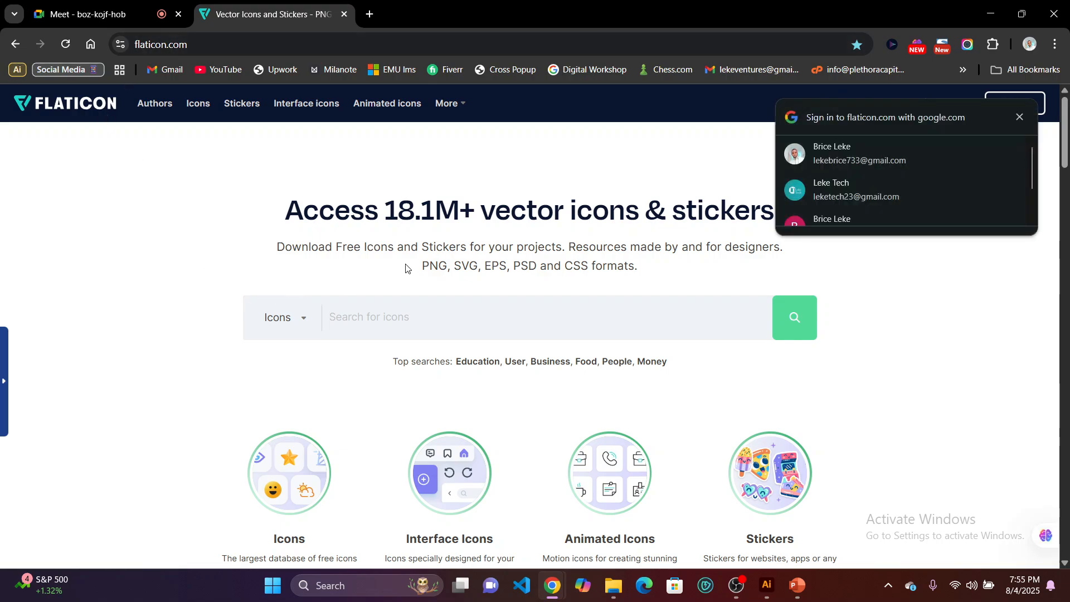
Look over the Flaticon home page, search its icons for "facebook", and browse the results.
scroll(474, 329, "down", 8)
scroll(501, 376, "down", 7)
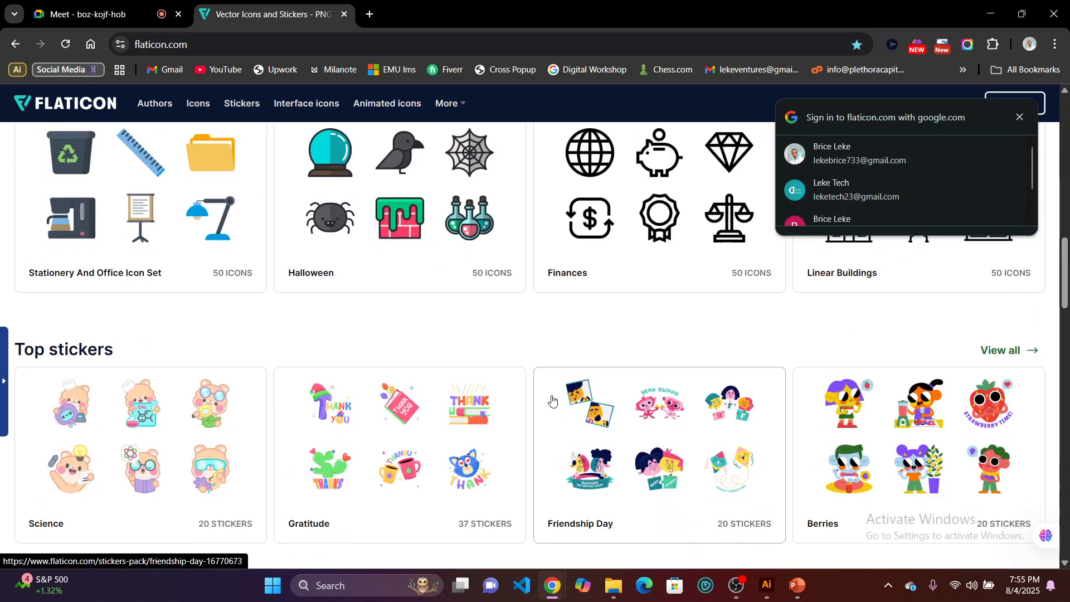
scroll(535, 357, "up", 14)
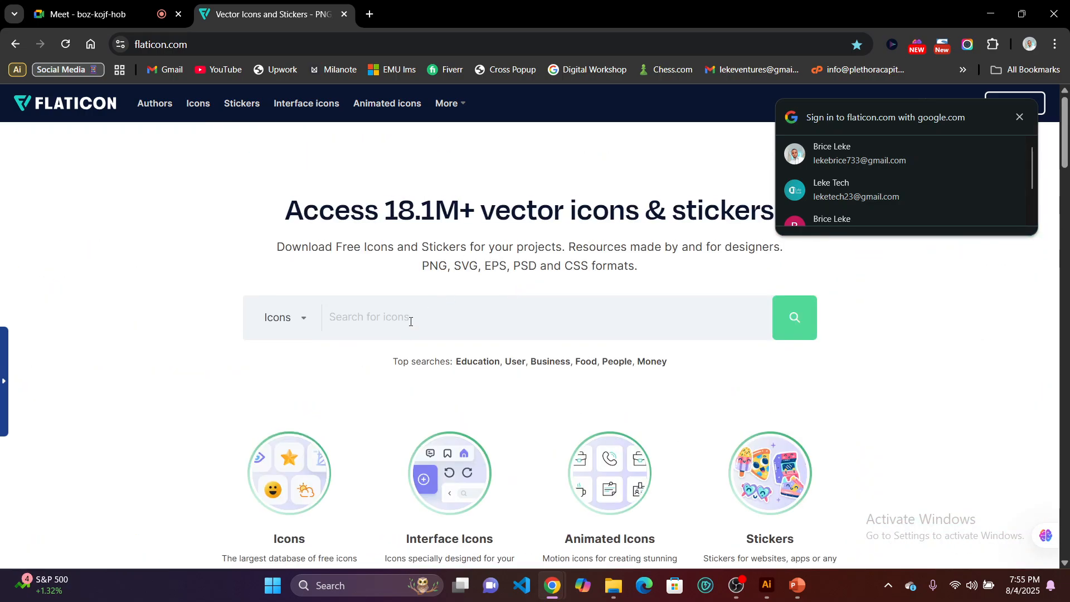
left_click(410, 322)
type("fac")
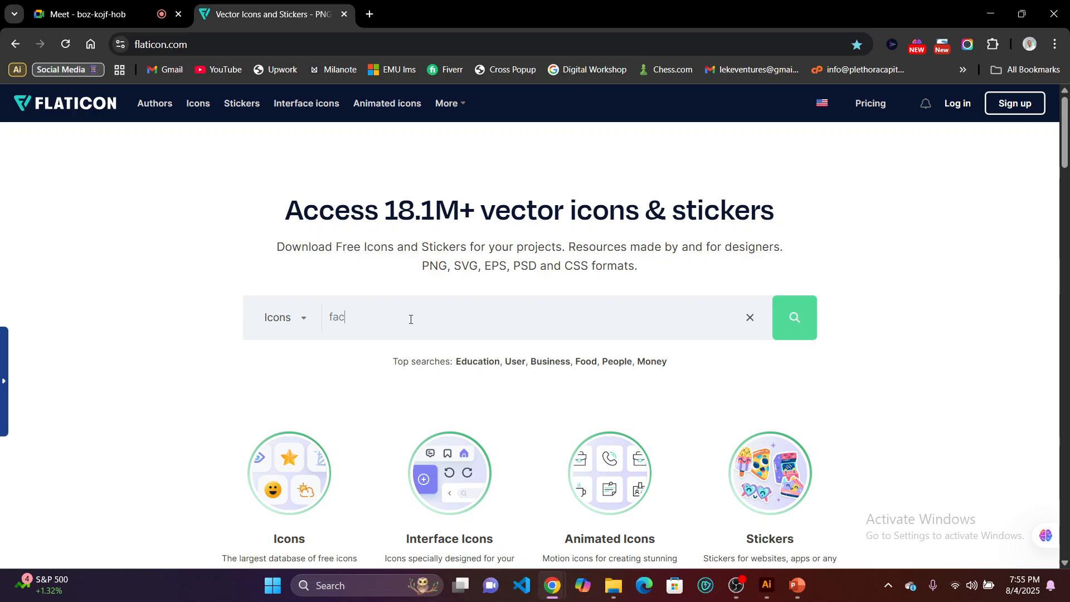
type("ebook")
left_click(795, 328)
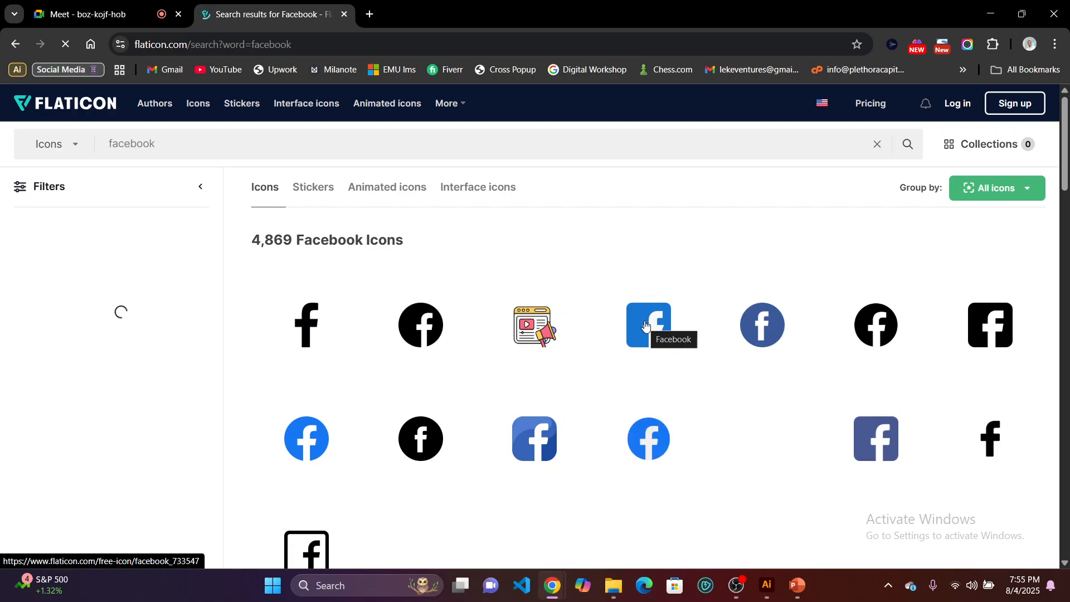
mouse_move(645, 326)
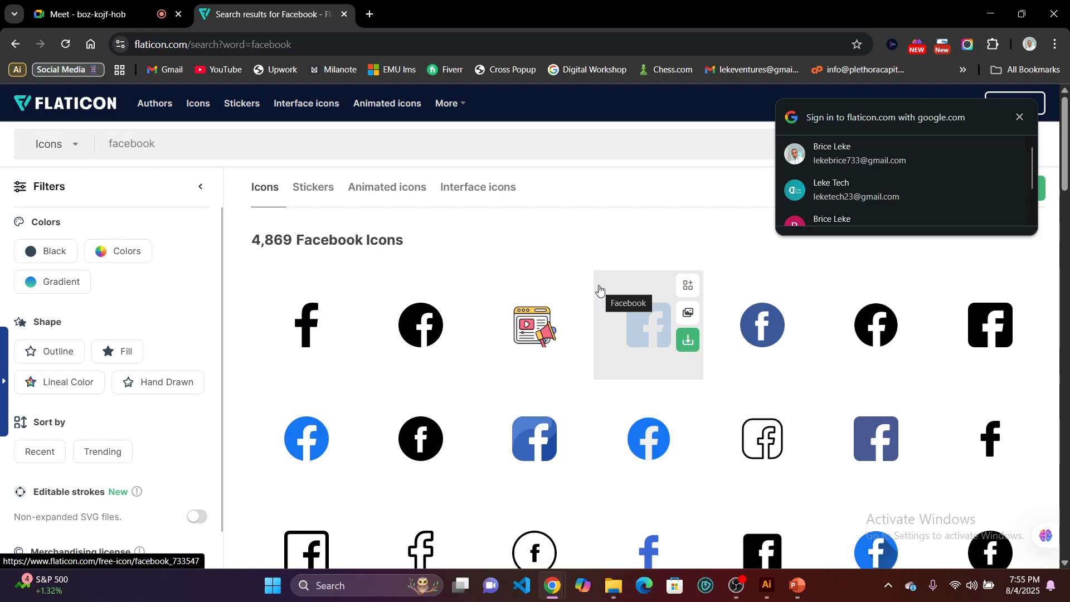
scroll(523, 381, "down", 7)
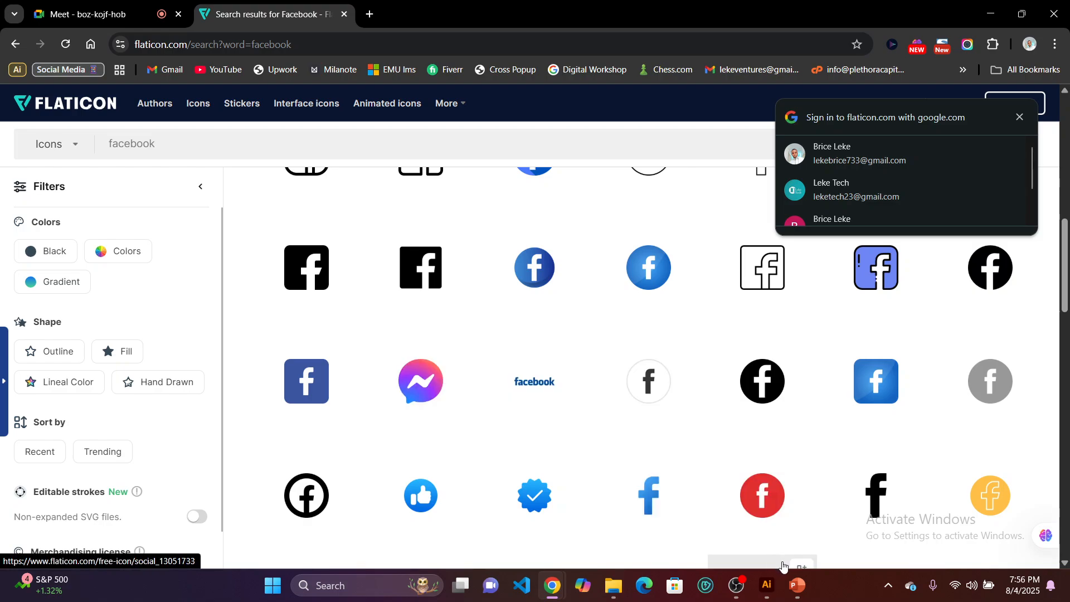
Switch to the lesson 5 slide show in PowerPoint and advance to the "Working with Shapes" slide.
mouse_move(775, 583)
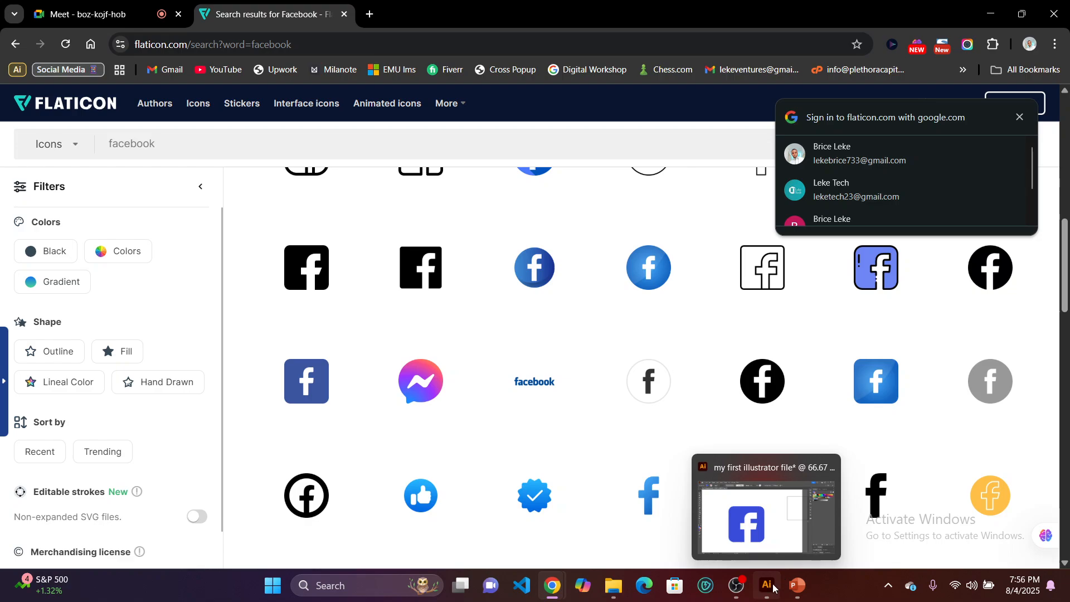
left_click(798, 585)
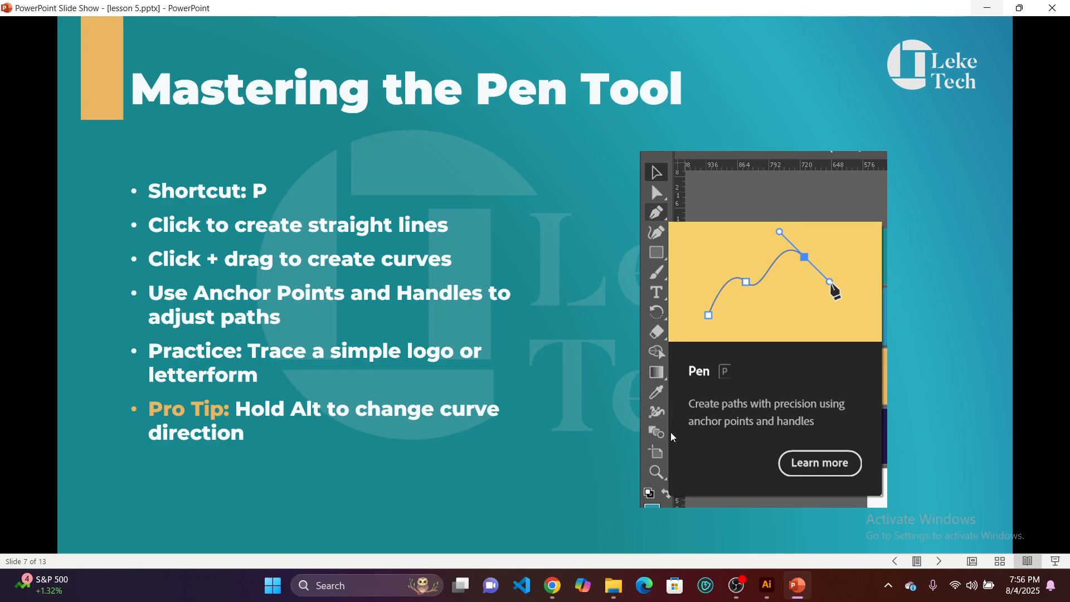
key("Right")
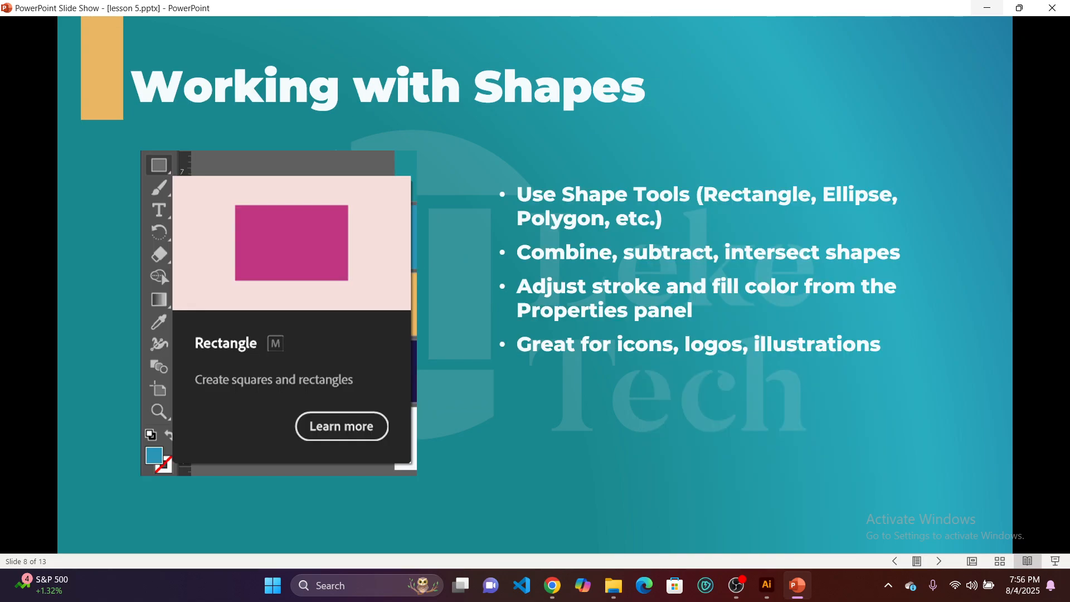
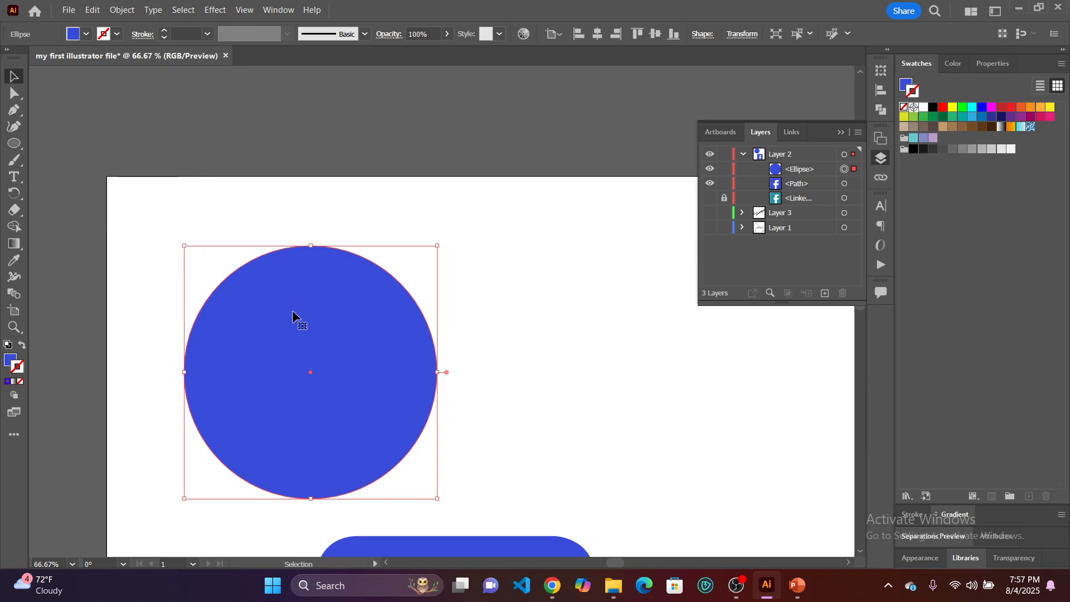
Move the large blue circle up so it sits just below the artboard's upper edge.
left_click_drag(302, 320, 323, 273)
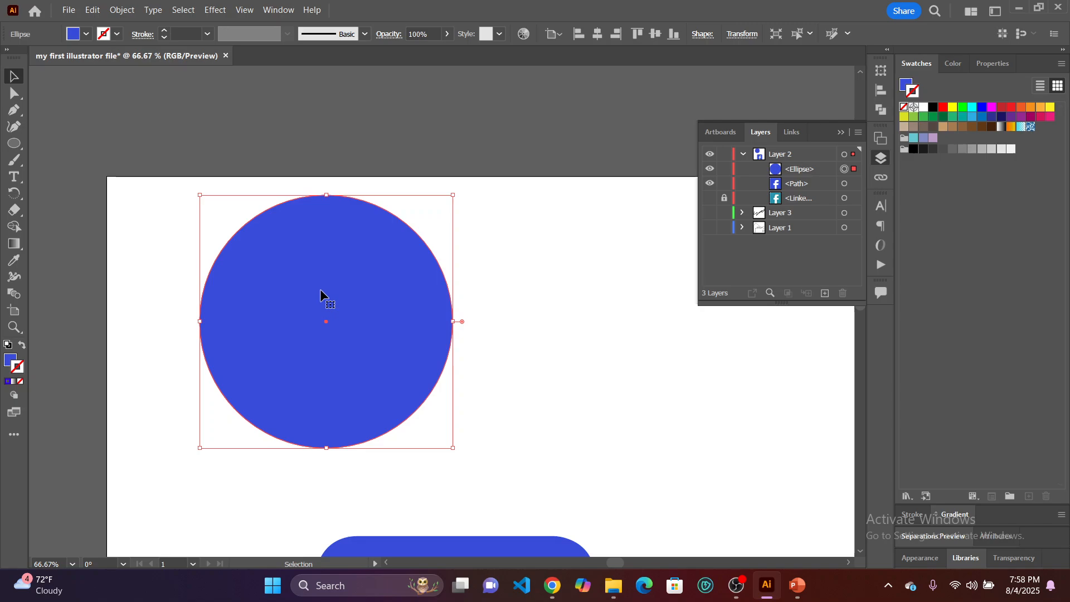
mouse_move(314, 311)
left_mouse_down()
mouse_move(274, 306)
mouse_move(247, 335)
mouse_move(377, 319)
mouse_move(312, 323)
left_mouse_up()
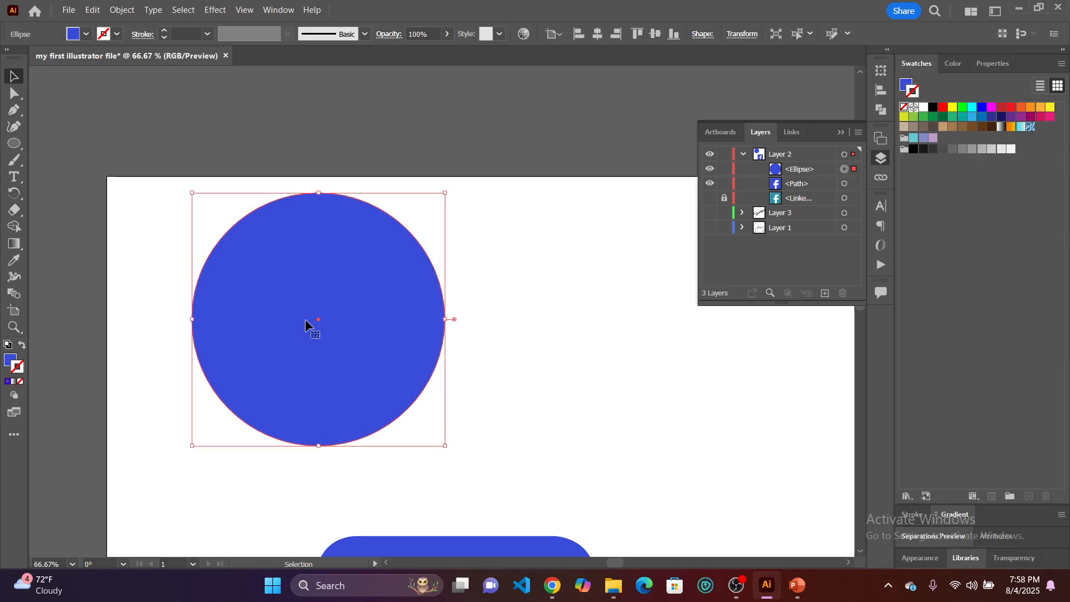
scroll(309, 320, "down", 3)
scroll(306, 315, "down", 2)
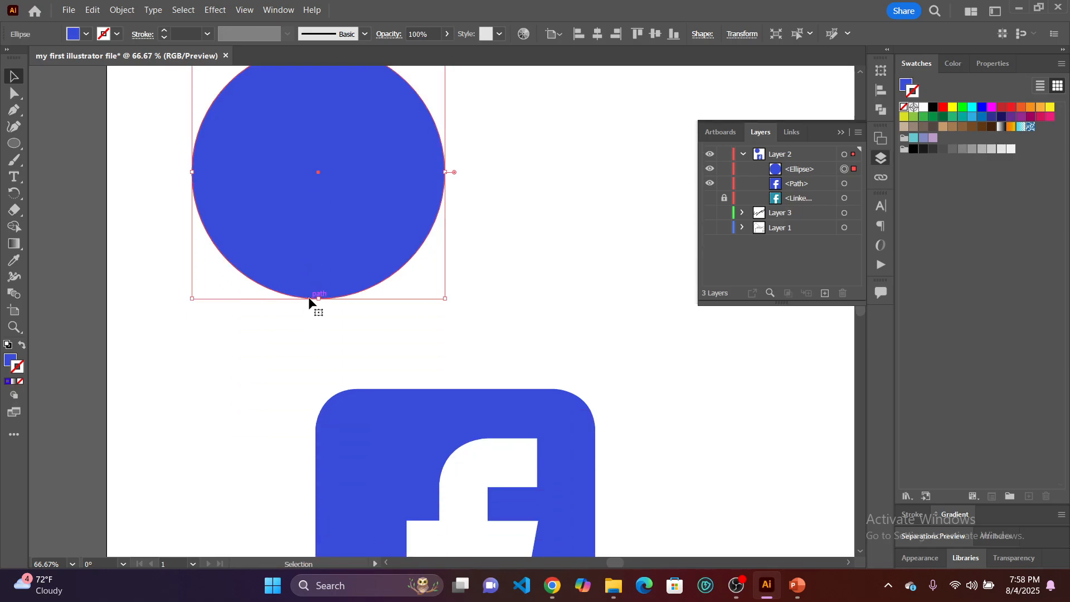
scroll(325, 303, "down", 2)
scroll(323, 304, "up", 2)
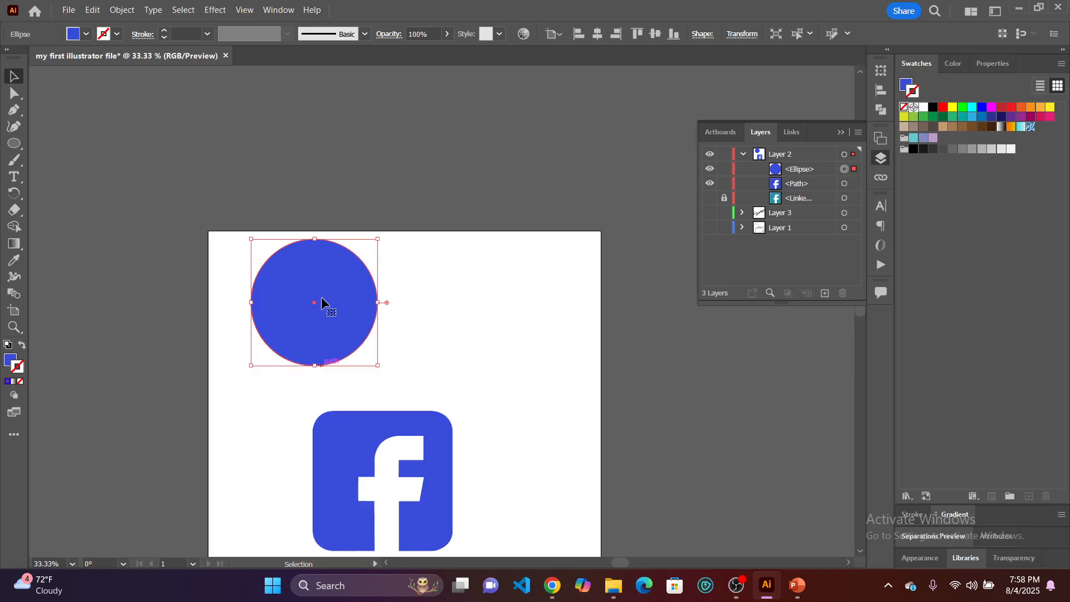
scroll(328, 306, "up", 1)
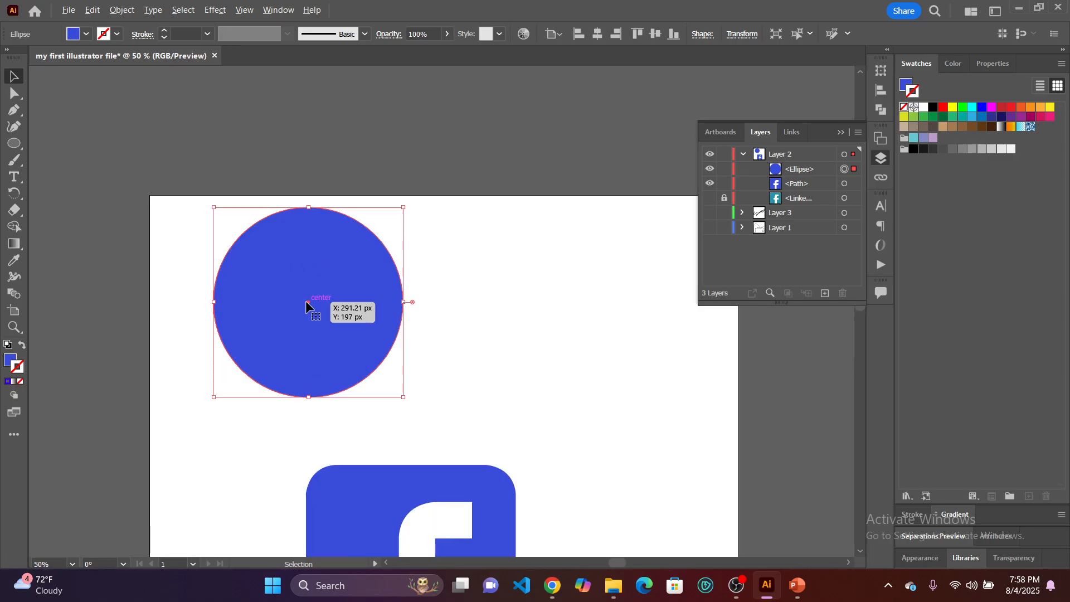
scroll(305, 305, "up", 1)
Duplicate the blue circle horizontally and move the outer circle inward so the two overlap more closely.
left_click_drag(306, 311, 259, 306)
left_click(583, 327)
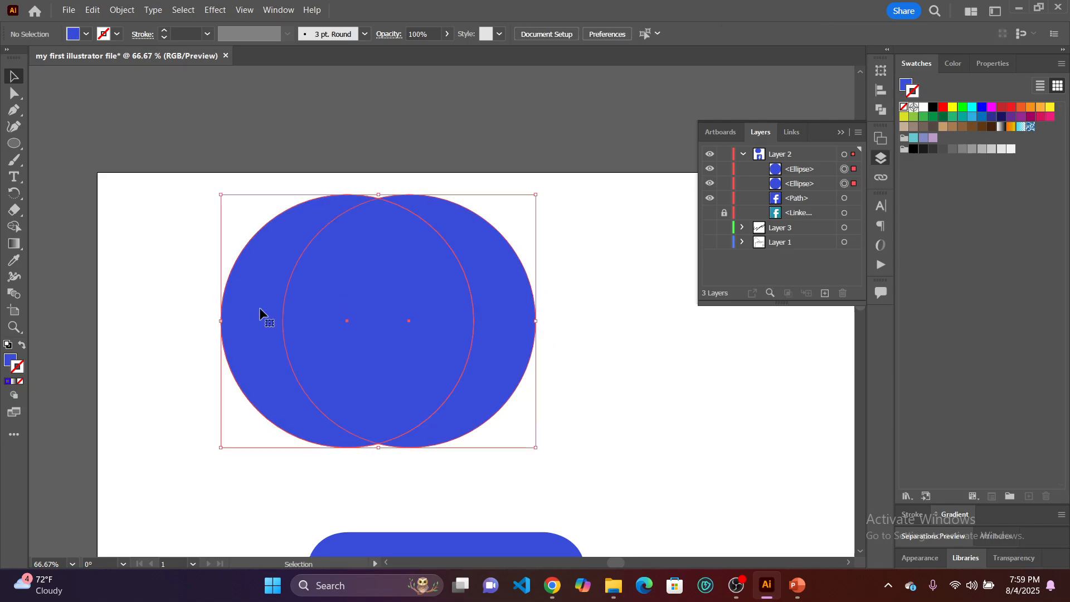
left_click(598, 366)
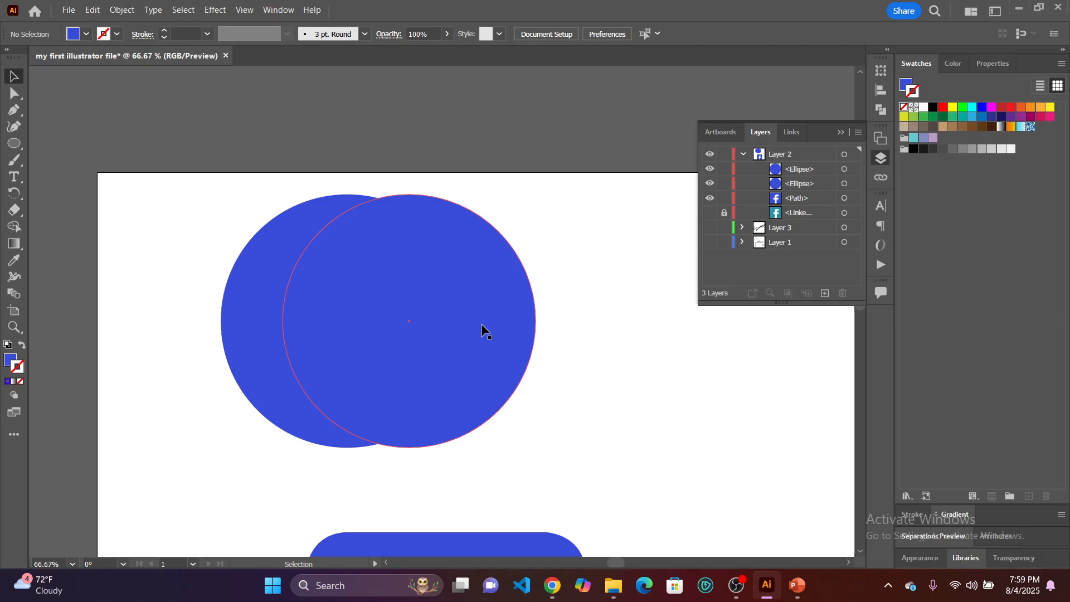
left_click_drag(482, 325, 458, 322)
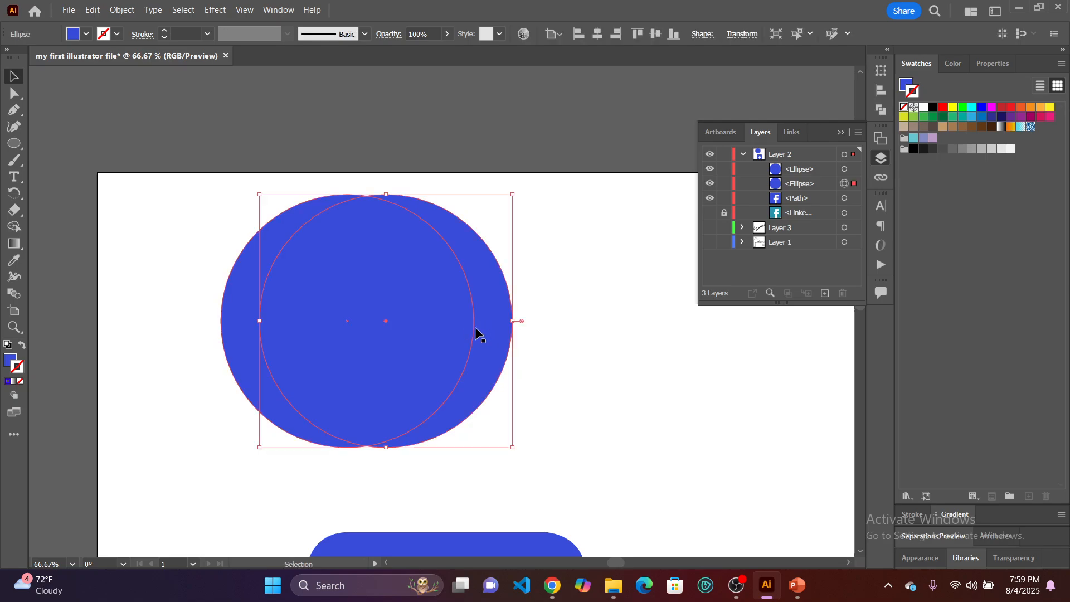
left_click(579, 348)
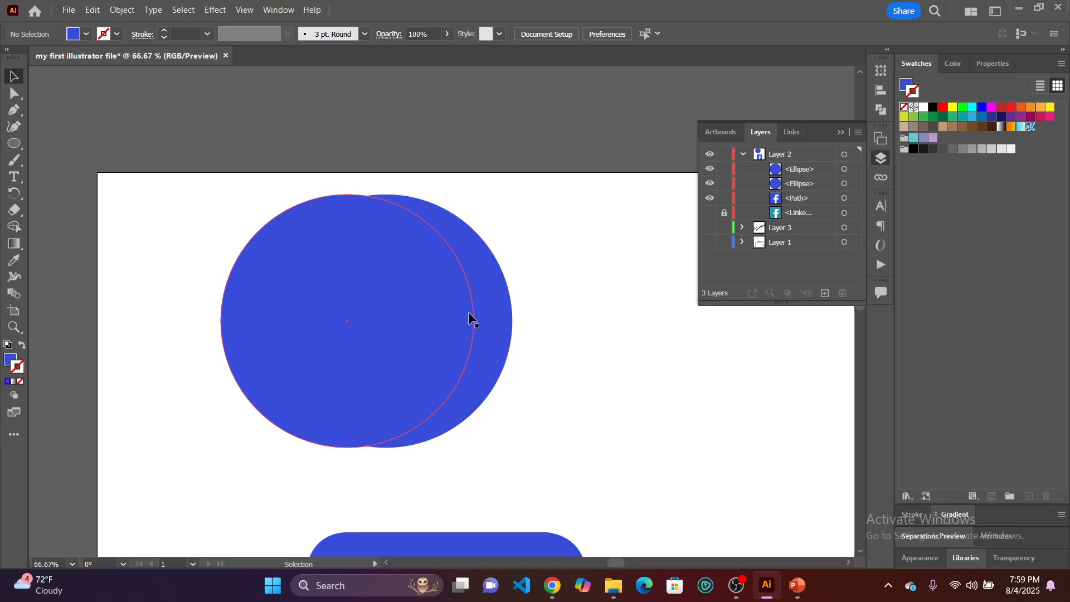
Duplicate one circle above the overlapping pair, partly off the artboard, and exit isolation mode.
left_click_drag(407, 325, 427, 82)
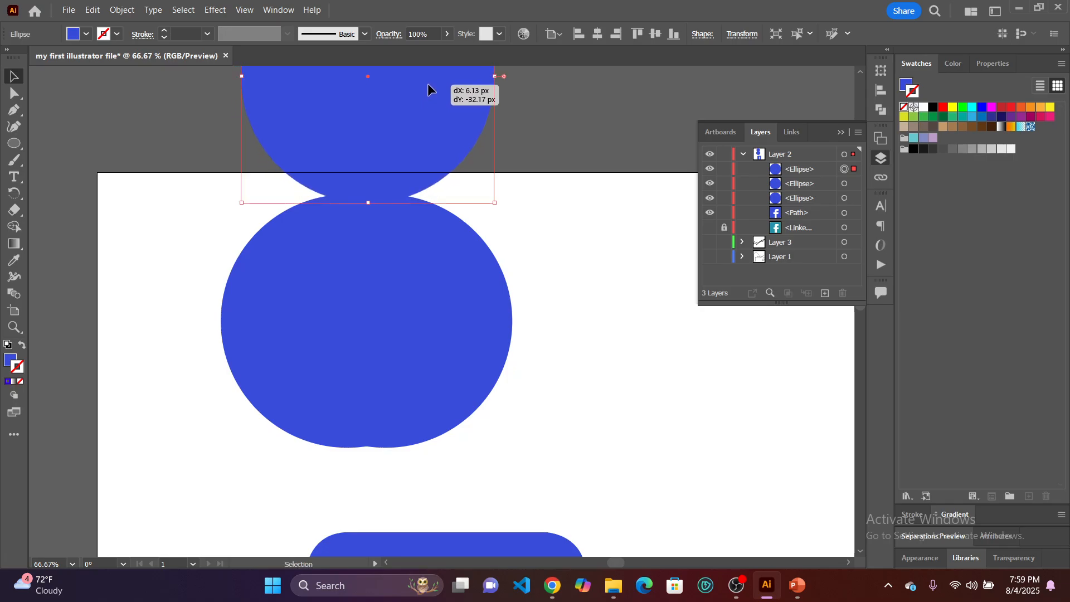
double_click(427, 83)
left_click(558, 204)
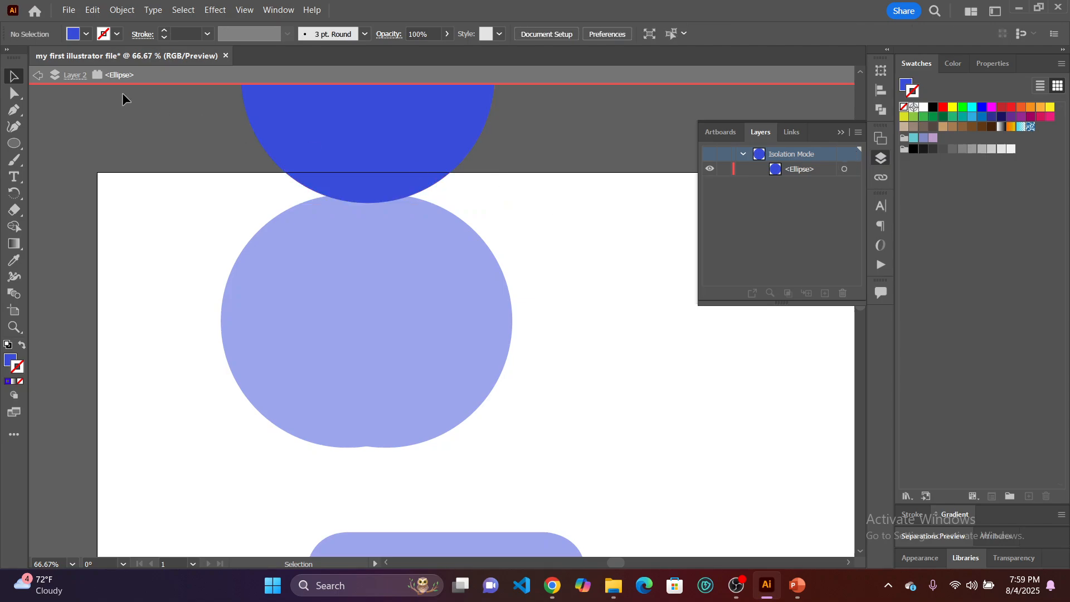
left_click(37, 77)
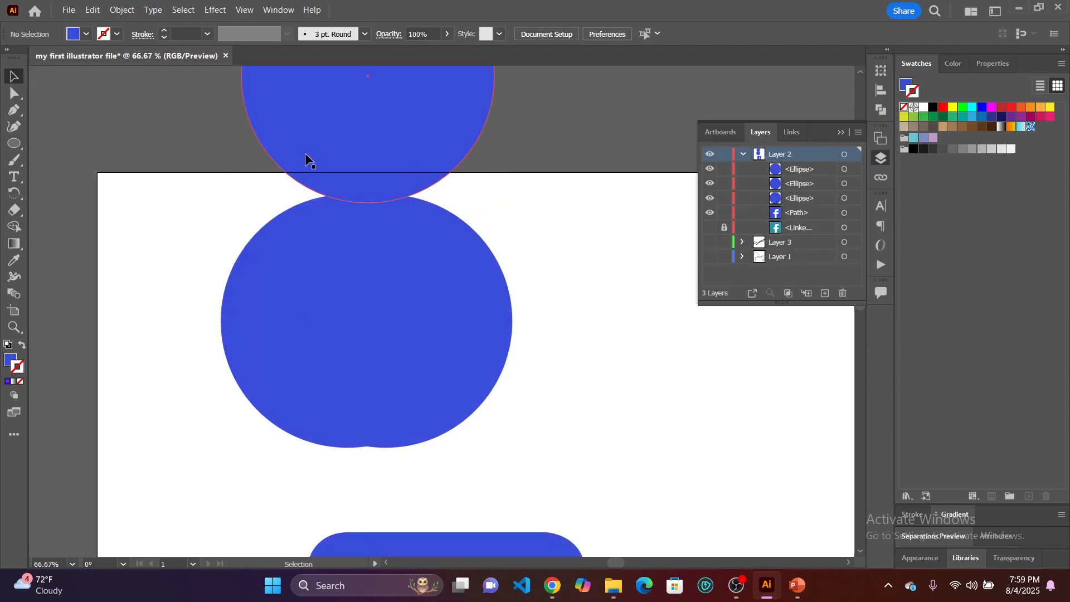
key("alt")
left_click_drag(363, 136, 388, 507)
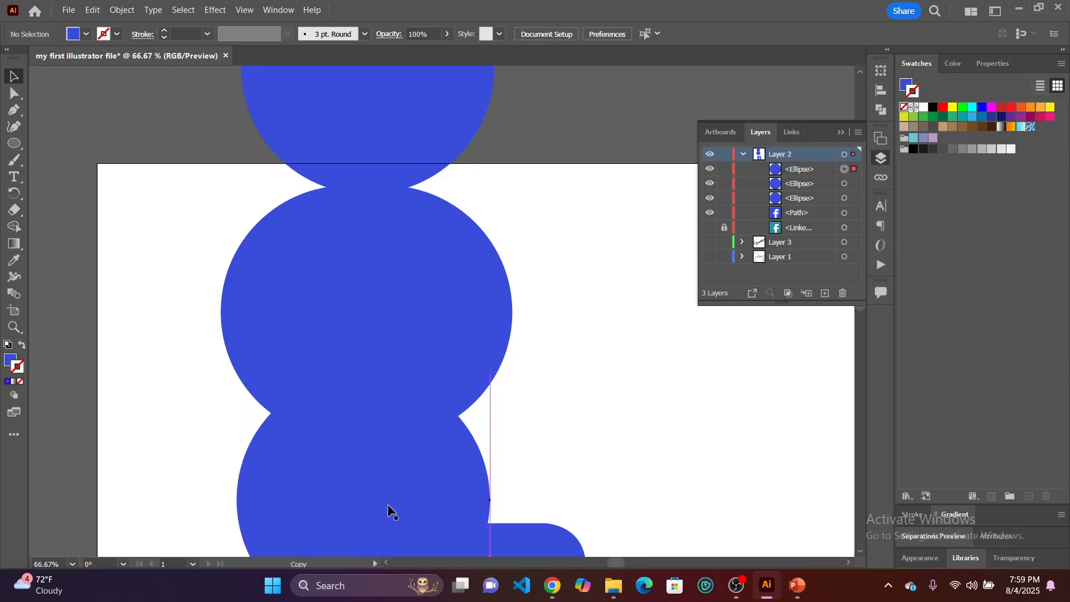
key("ctrl+z")
Move the Facebook logo toward the artboard's right side, clear of the circles.
scroll(405, 443, "down", 5)
left_click_drag(377, 456, 647, 513)
scroll(379, 245, "up", 1)
Duplicate the uppermost circle below the overlapping pair and clear the selection.
scroll(377, 243, "down", 1)
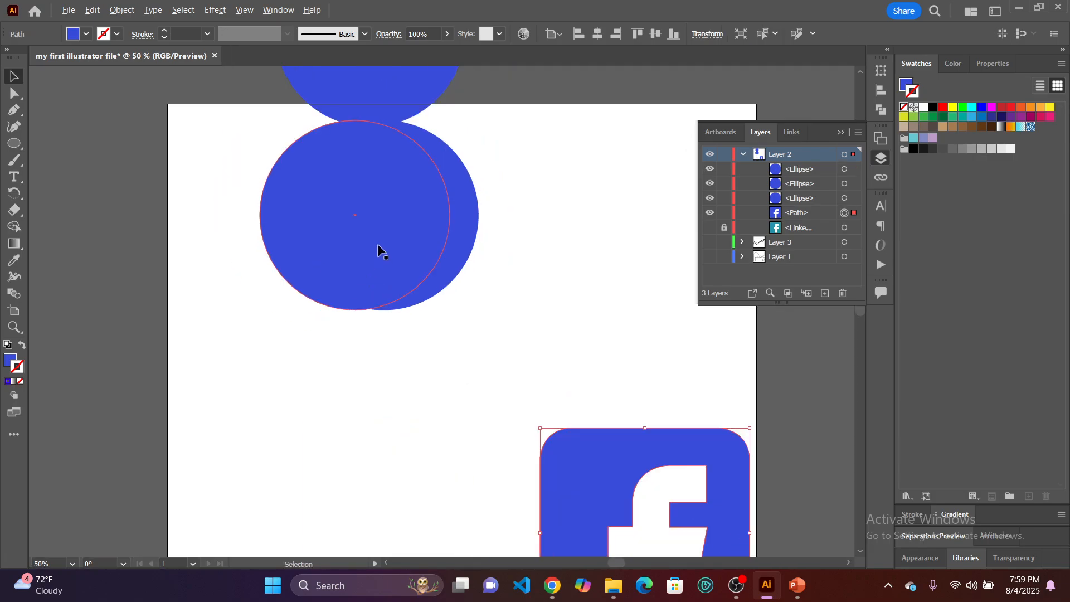
scroll(377, 243, "up", 2)
left_click_drag(376, 120, 363, 442)
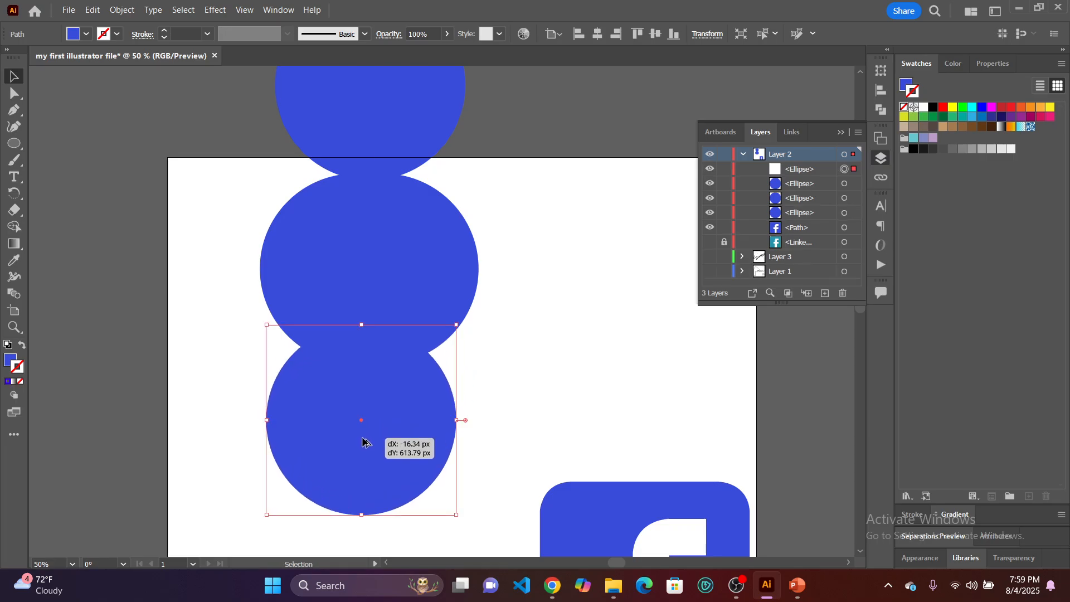
left_click(474, 349)
scroll(475, 348, "right", 3)
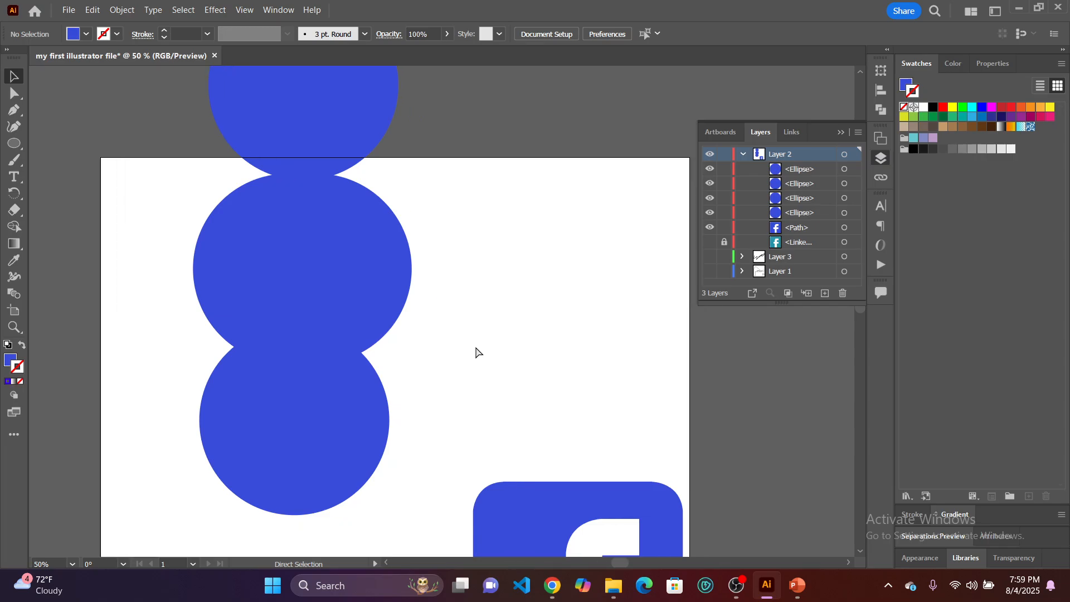
scroll(478, 353, "right", 3)
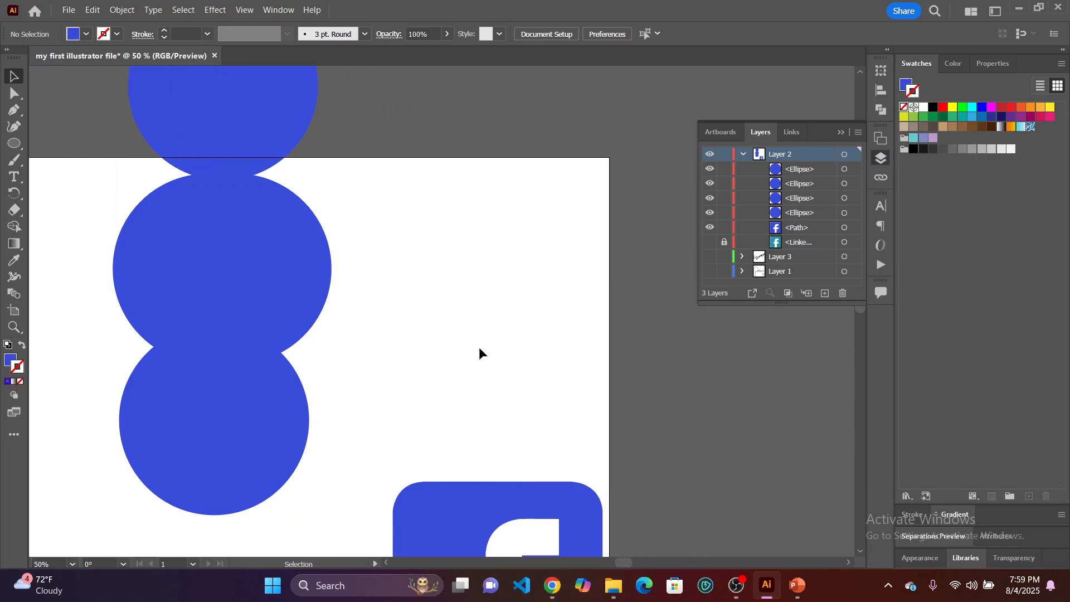
scroll(480, 347, "up", 2)
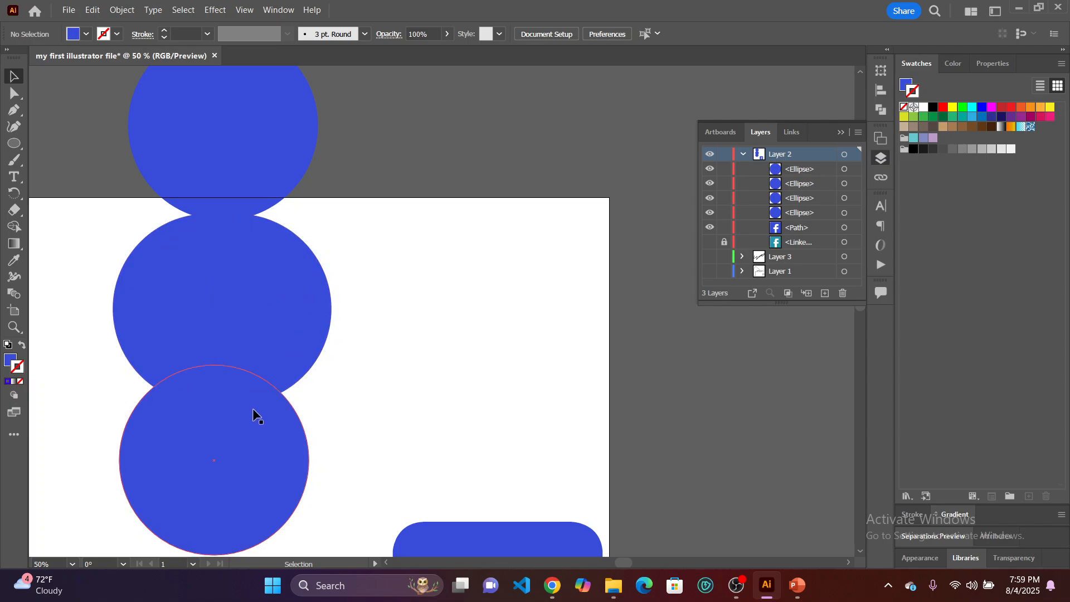
Spread the four blue circles apart, two down the left side and two side by side toward the artboard's right edge.
mouse_move(250, 441)
left_mouse_down()
mouse_move(258, 466)
mouse_move(257, 446)
left_mouse_up()
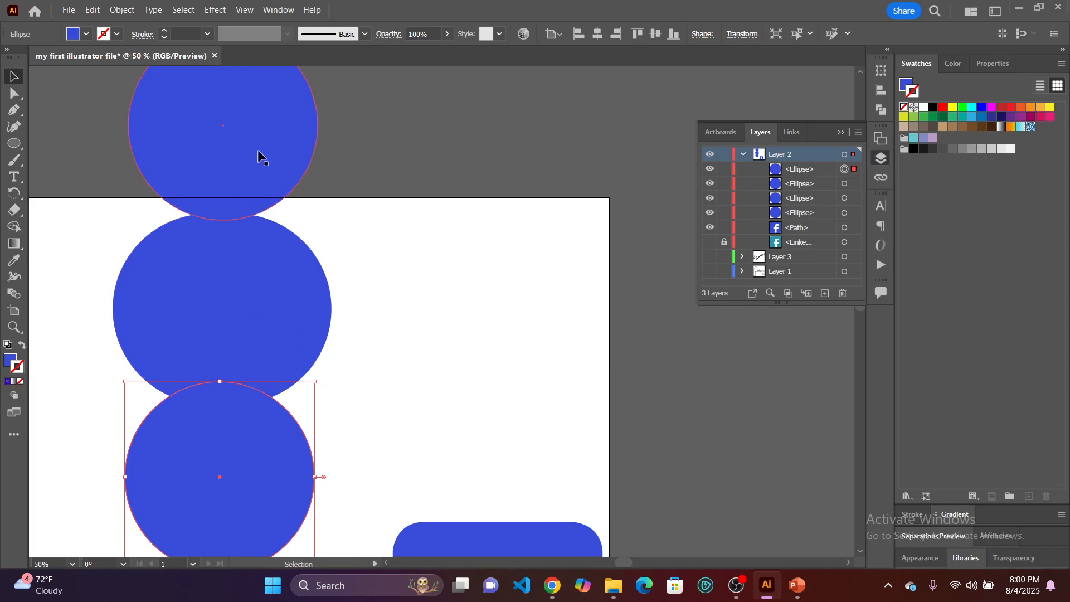
left_click_drag(257, 149, 480, 379)
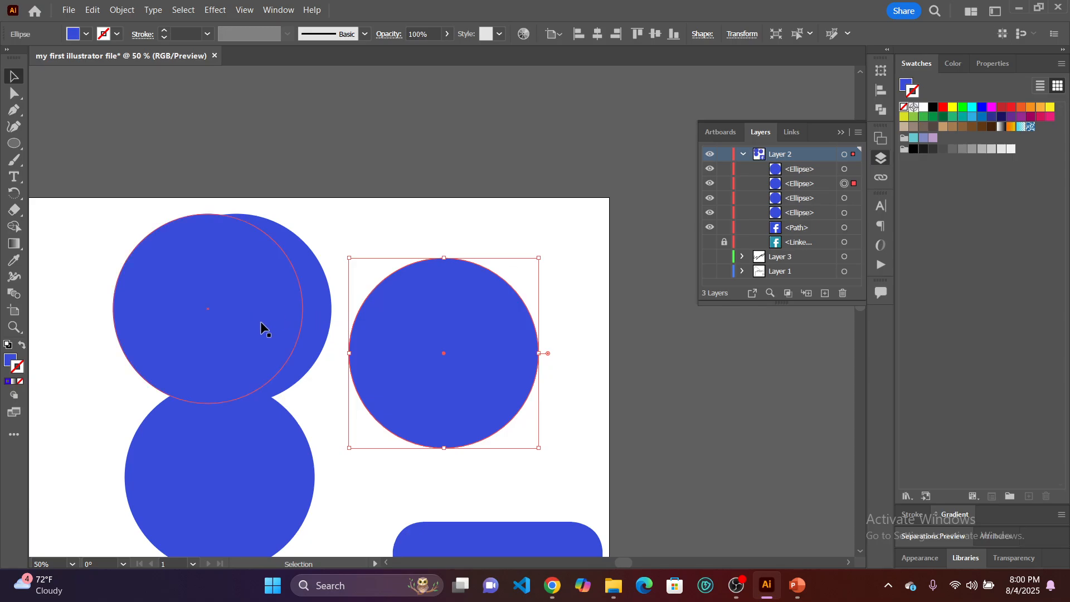
left_click_drag(238, 323, 694, 406)
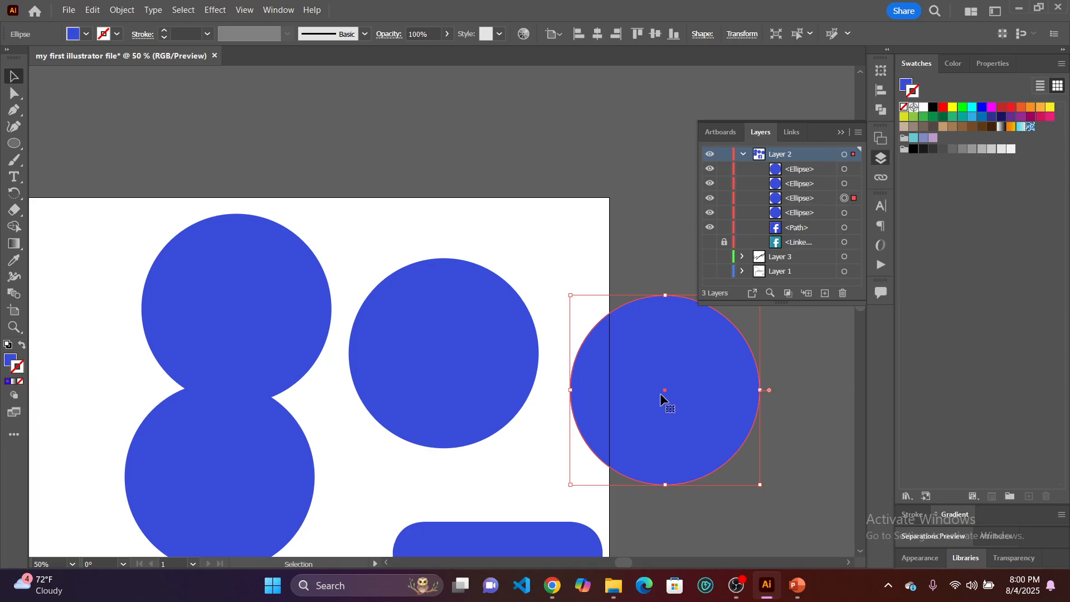
left_click(478, 338)
left_click_drag(304, 310, 94, 392)
left_click_drag(422, 357, 311, 345)
left_click_drag(682, 374, 533, 346)
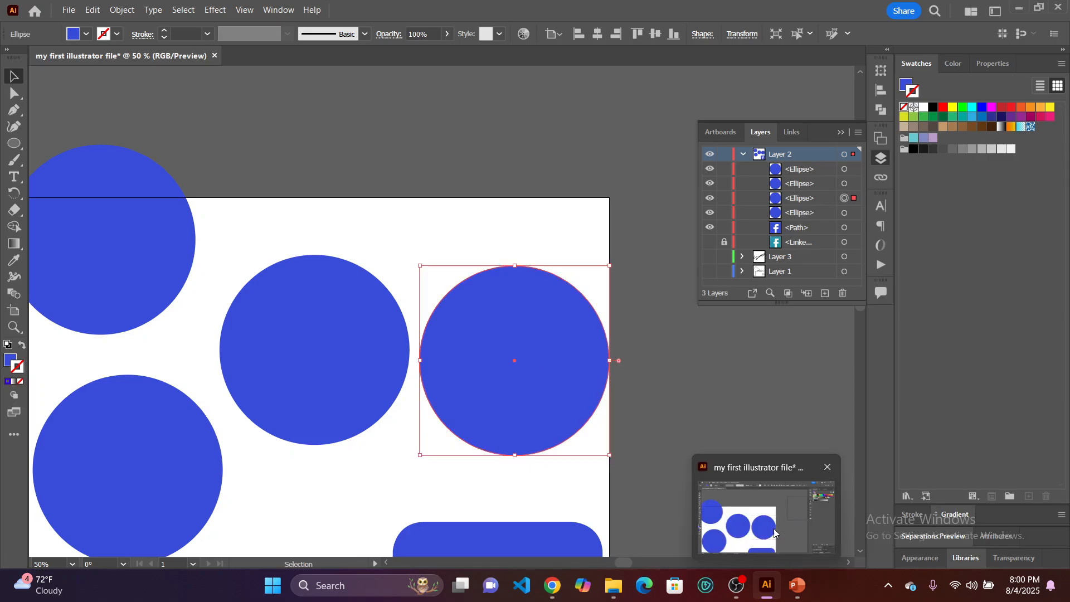
Glance at the "Working with Shapes" slide in PowerPoint and move the middle circle to slightly overlap the one at its right.
mouse_move(800, 584)
left_click(797, 533)
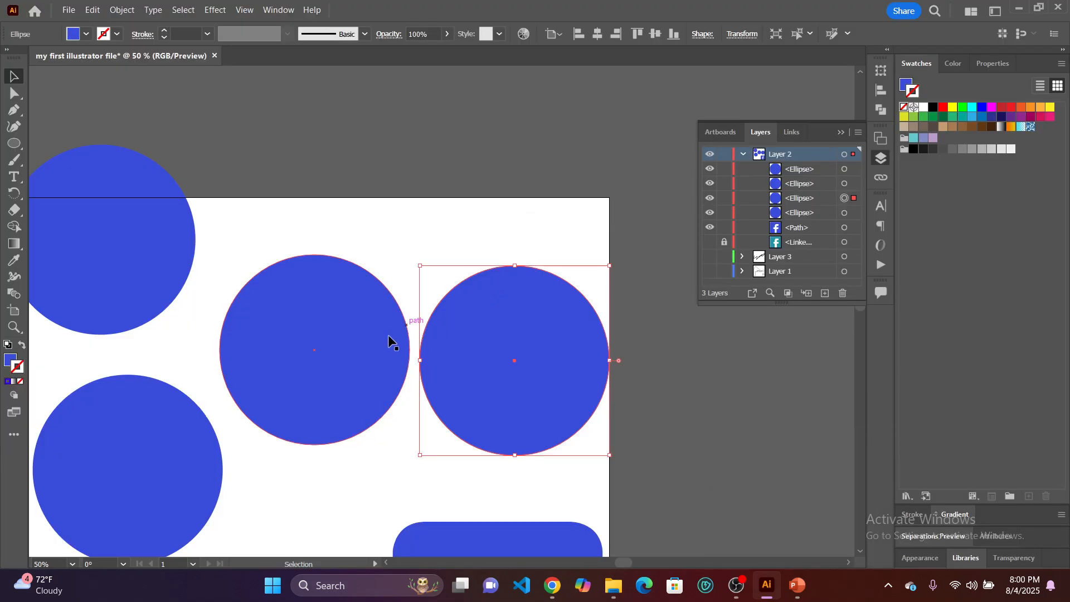
left_click_drag(368, 352, 396, 362)
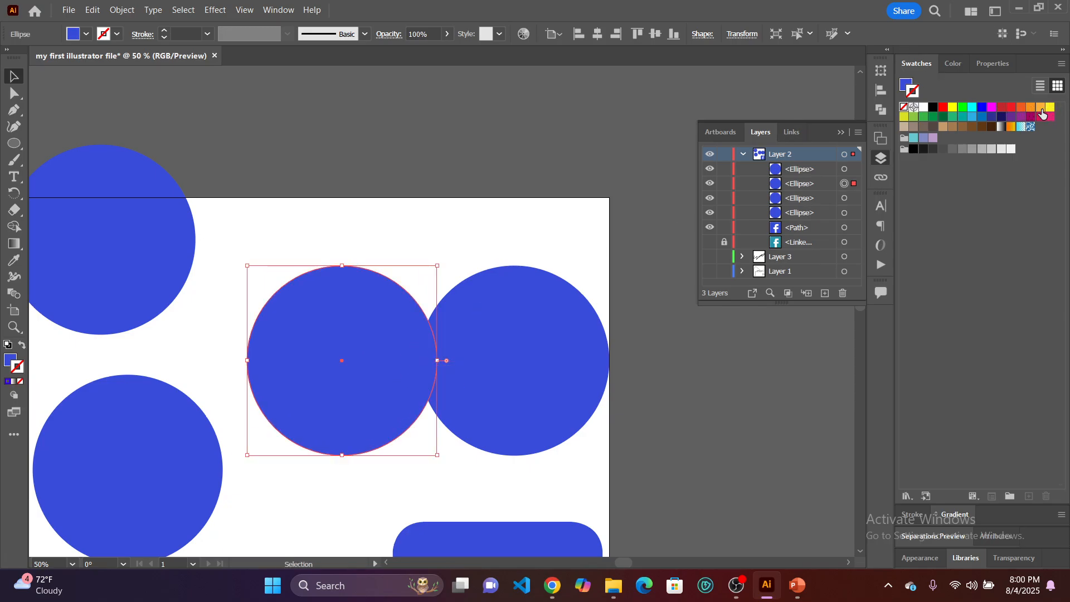
Fill the middle circle with the light orange swatch, keep its stroke at None, and deselect it.
left_click(1042, 109)
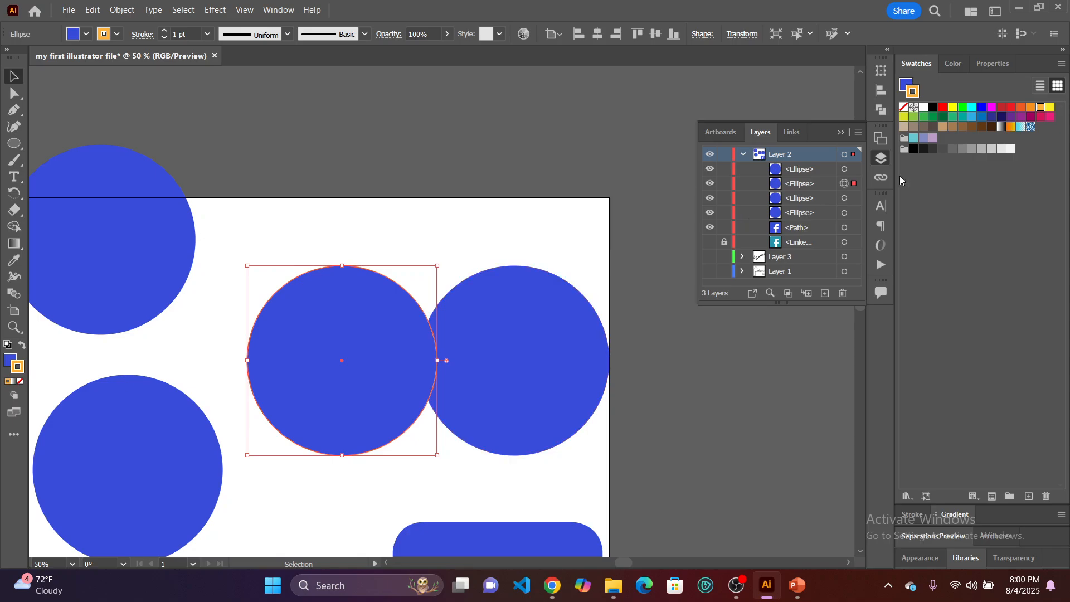
left_click(904, 107)
left_click(907, 85)
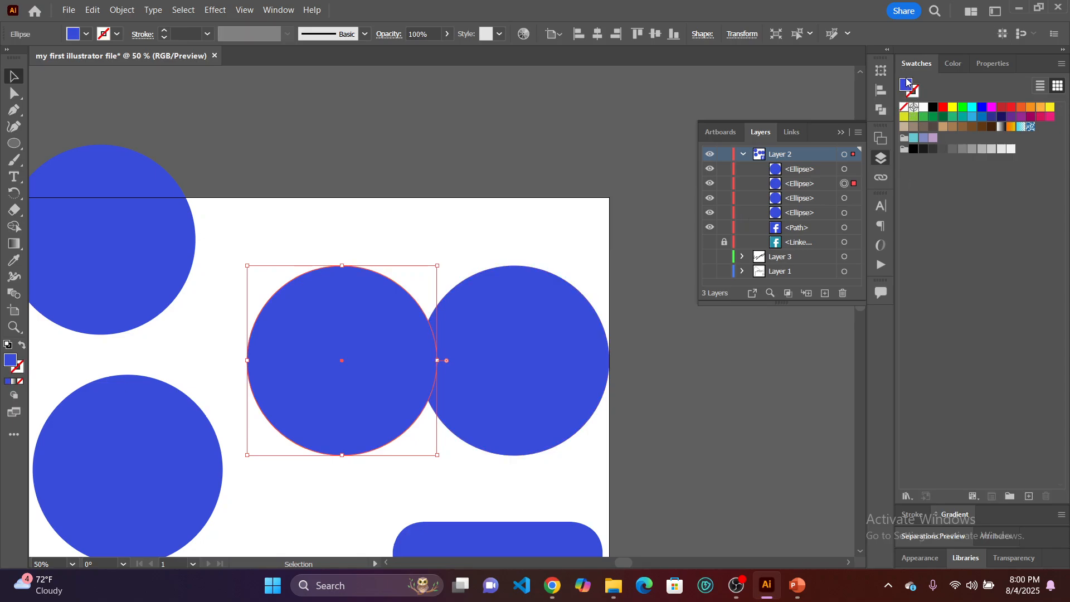
left_click(1041, 108)
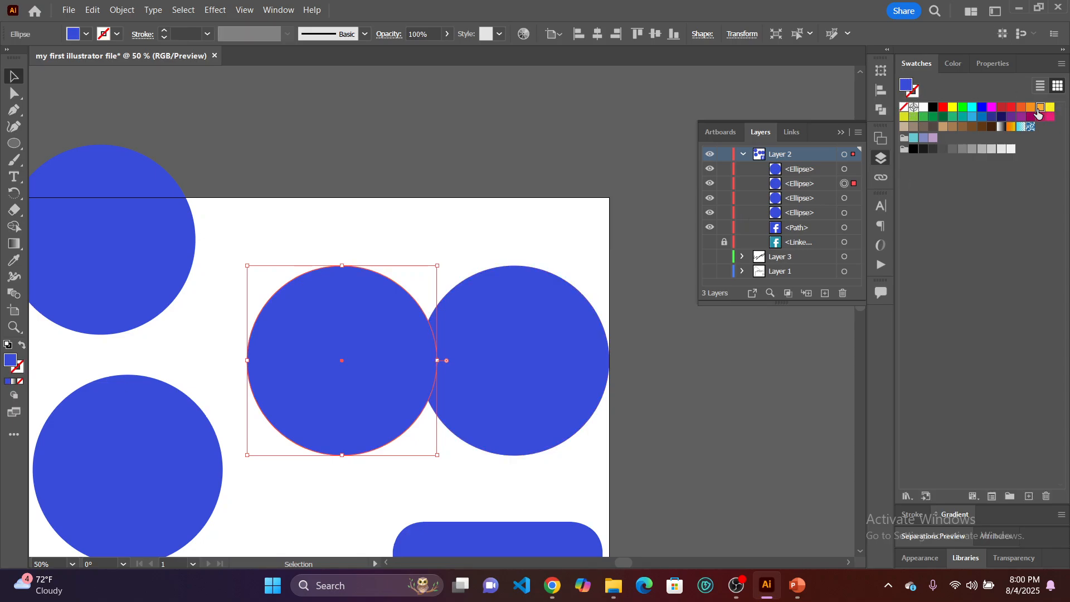
left_click(639, 203)
Move the blue and orange circles closer together for a larger overlap, with the orange one slightly lower.
left_click_drag(541, 340, 487, 340)
left_click(582, 363)
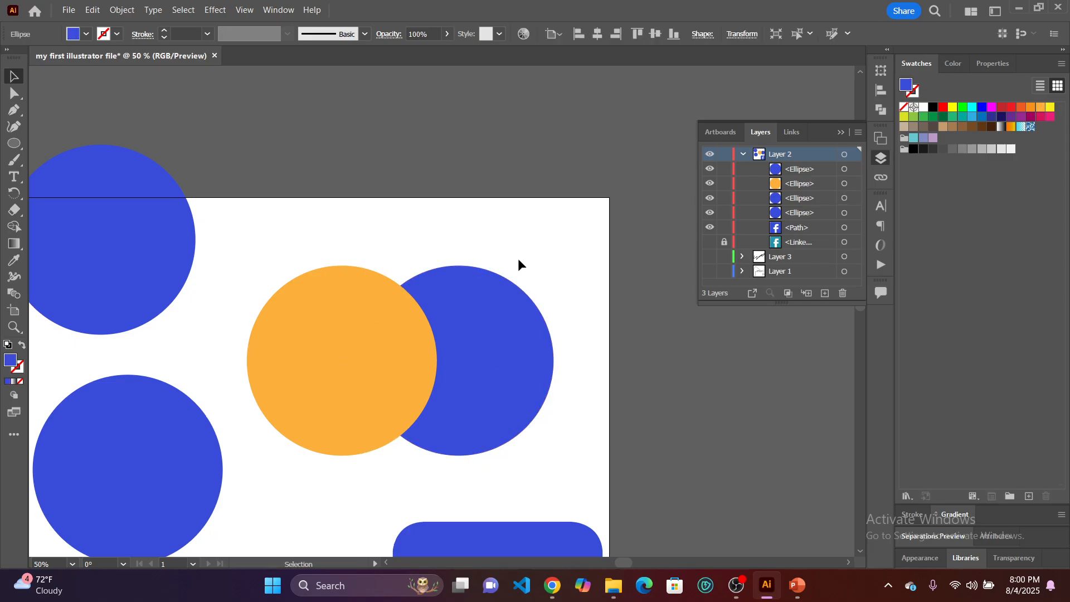
left_click(386, 335)
left_click_drag(368, 349, 383, 346)
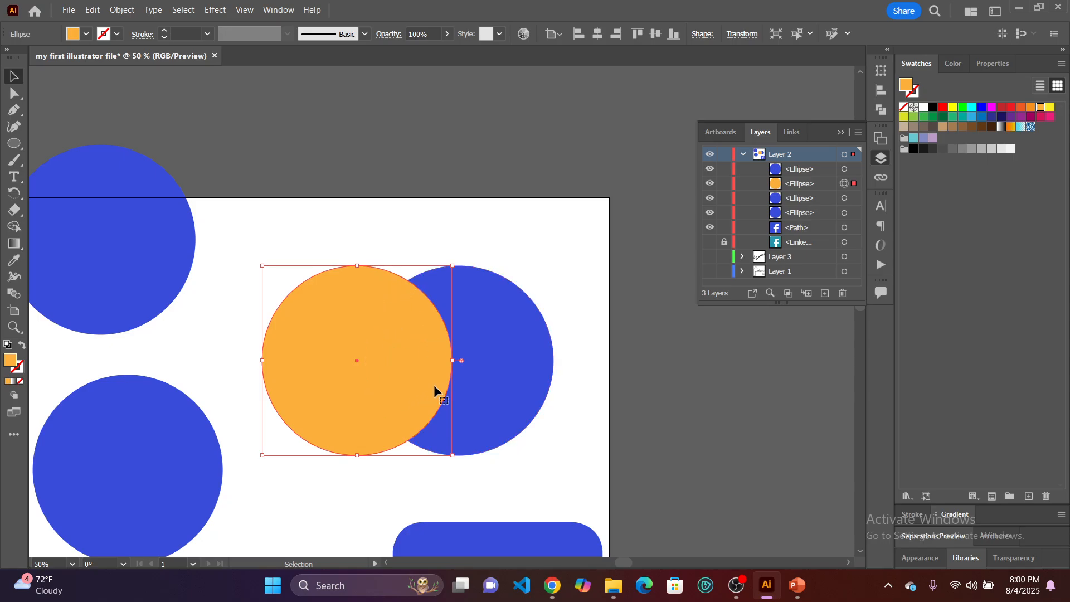
left_click_drag(393, 373, 394, 377)
left_click(372, 233)
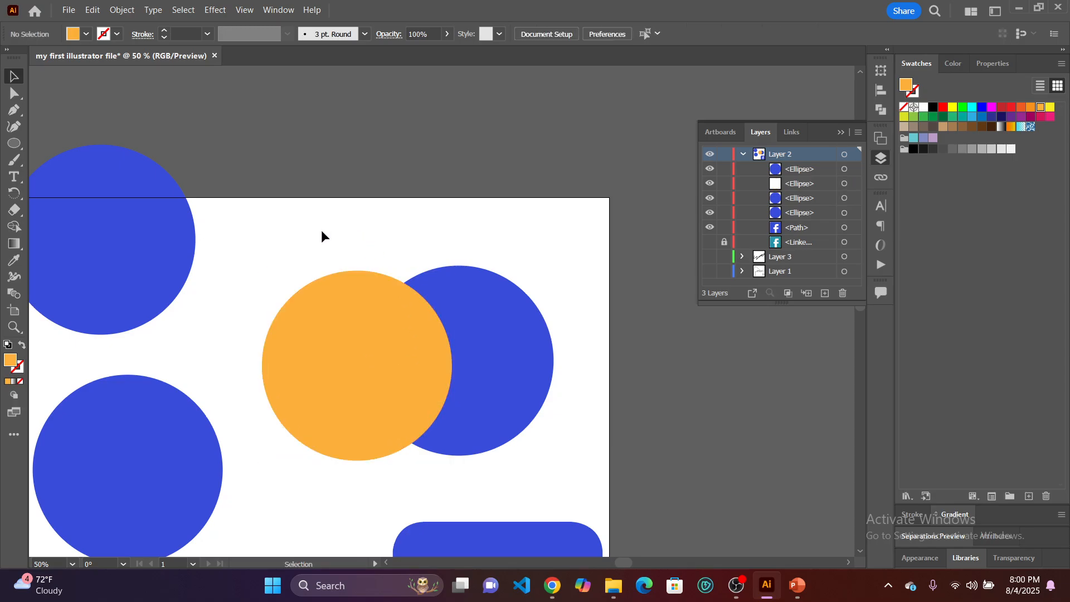
Select the overlapping orange and blue circles, display the Align options, and deselect the circles.
left_click_drag(270, 216, 557, 394)
left_click_drag(297, 216, 554, 415)
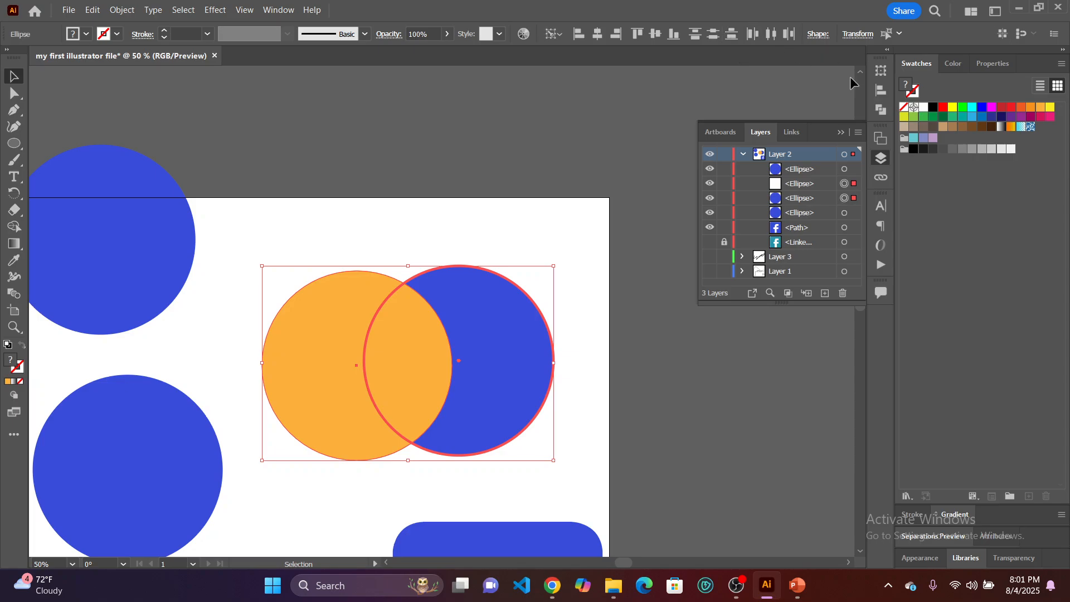
left_click(282, 13)
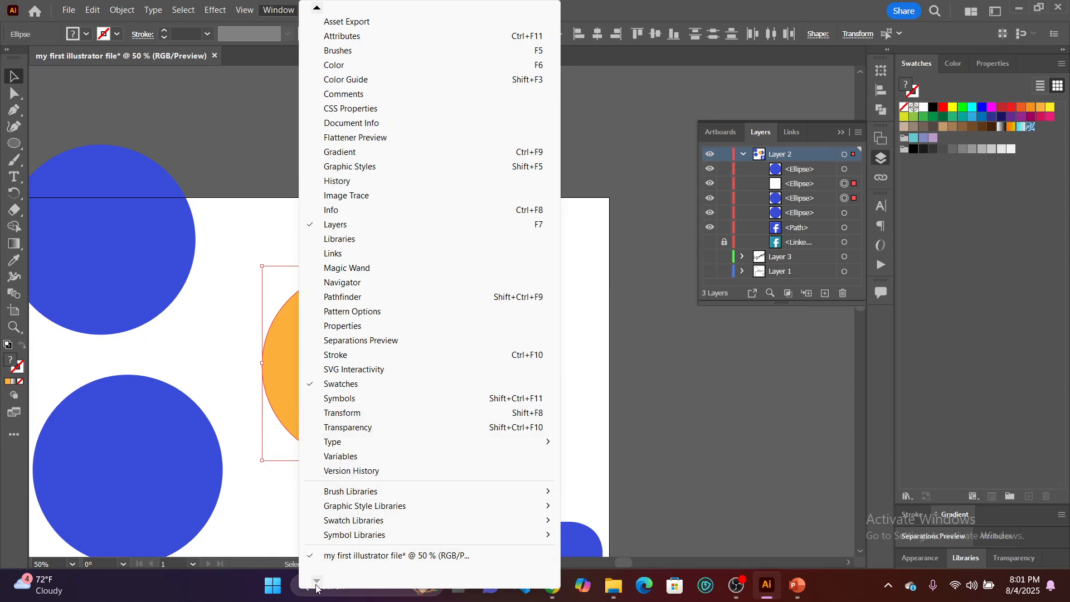
mouse_move(316, 11)
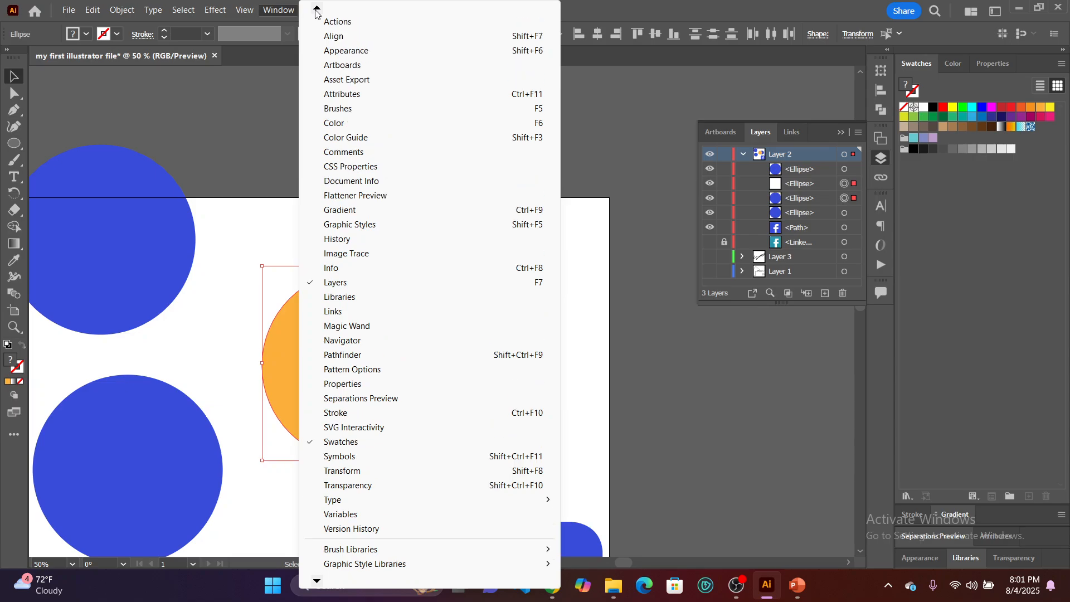
left_click(333, 50)
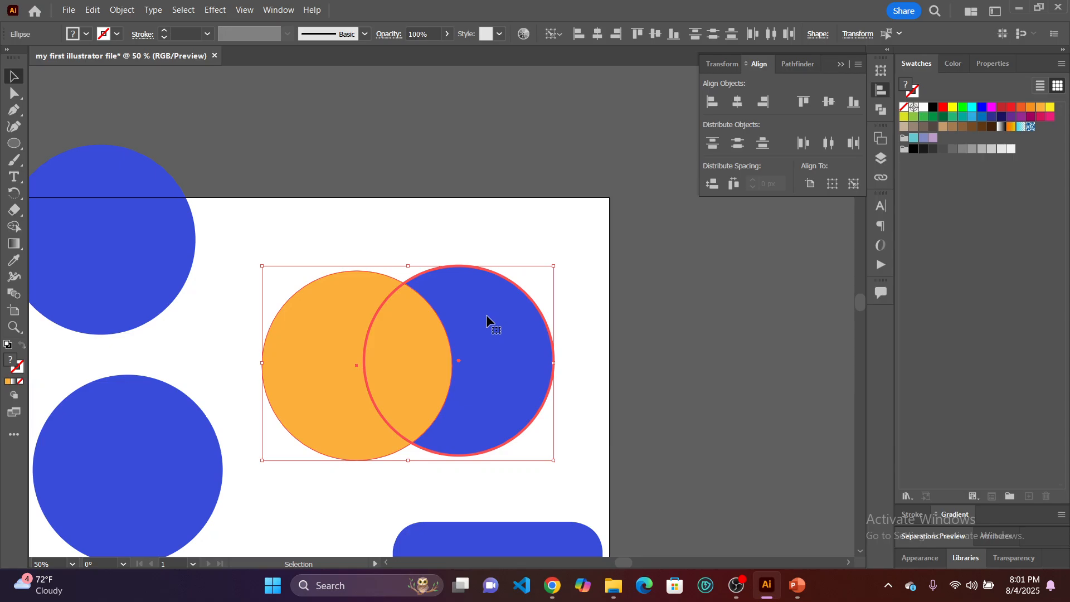
left_click(524, 225)
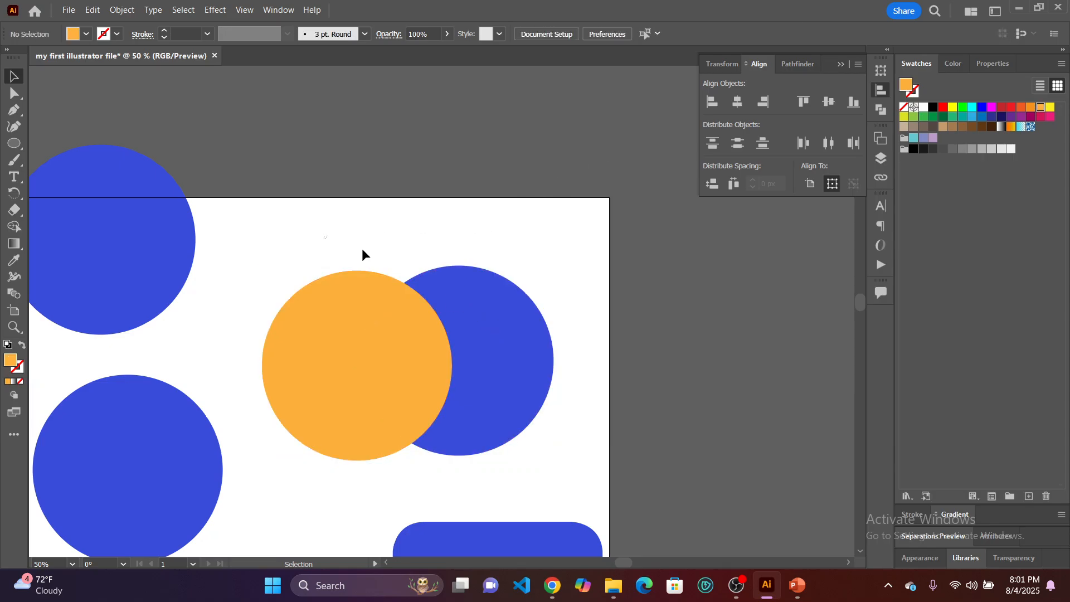
Select the overlapping orange and blue circles and align them vertically along their top edges.
left_click_drag(363, 249, 547, 411)
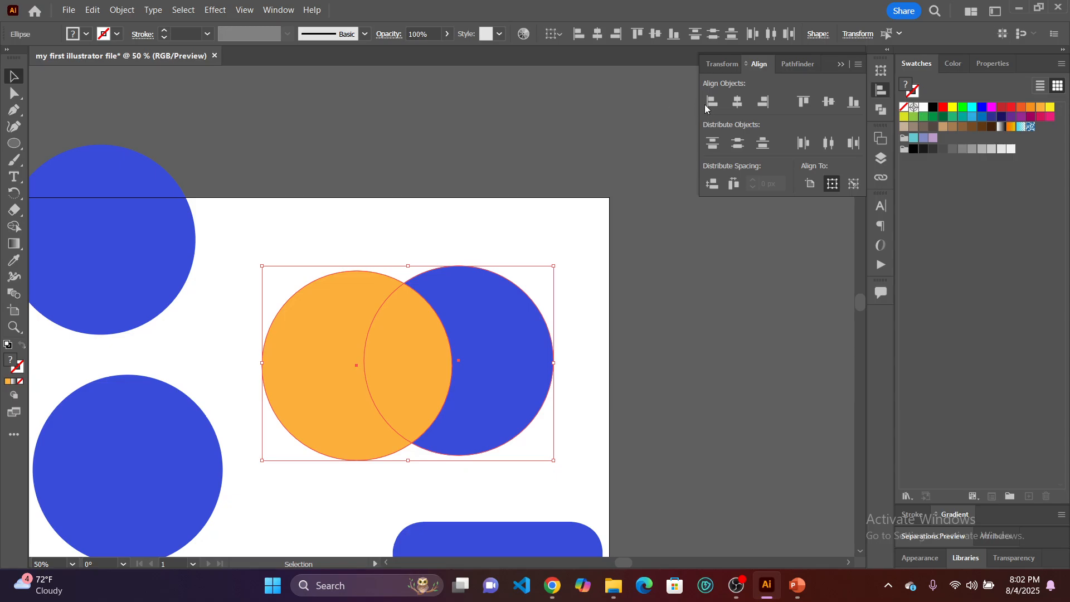
left_click(803, 102)
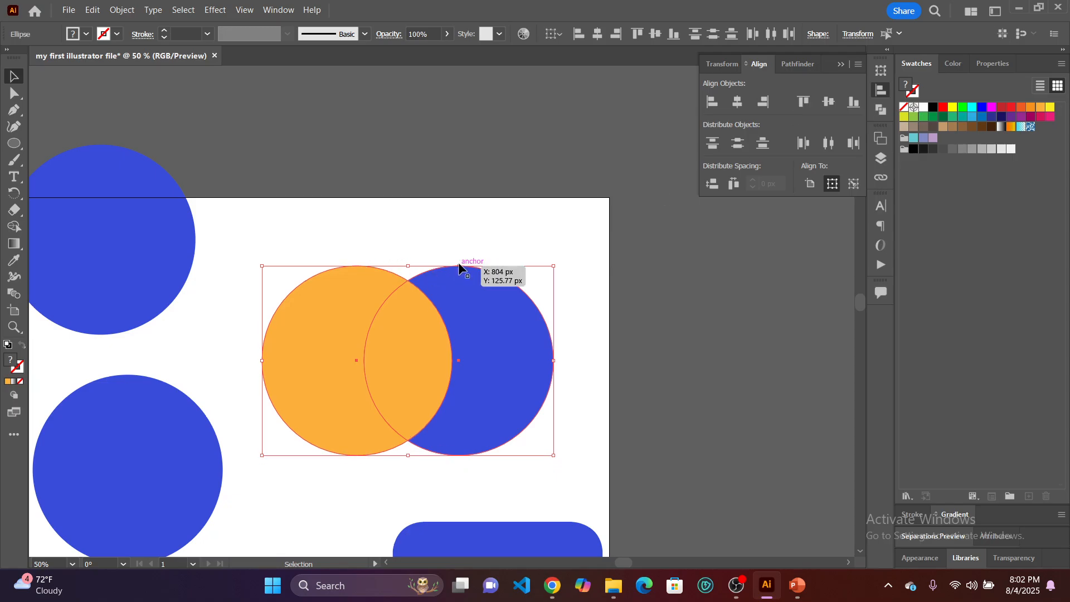
Try centering the orange and blue circles horizontally on each other, and undo that alignment.
left_click(737, 102)
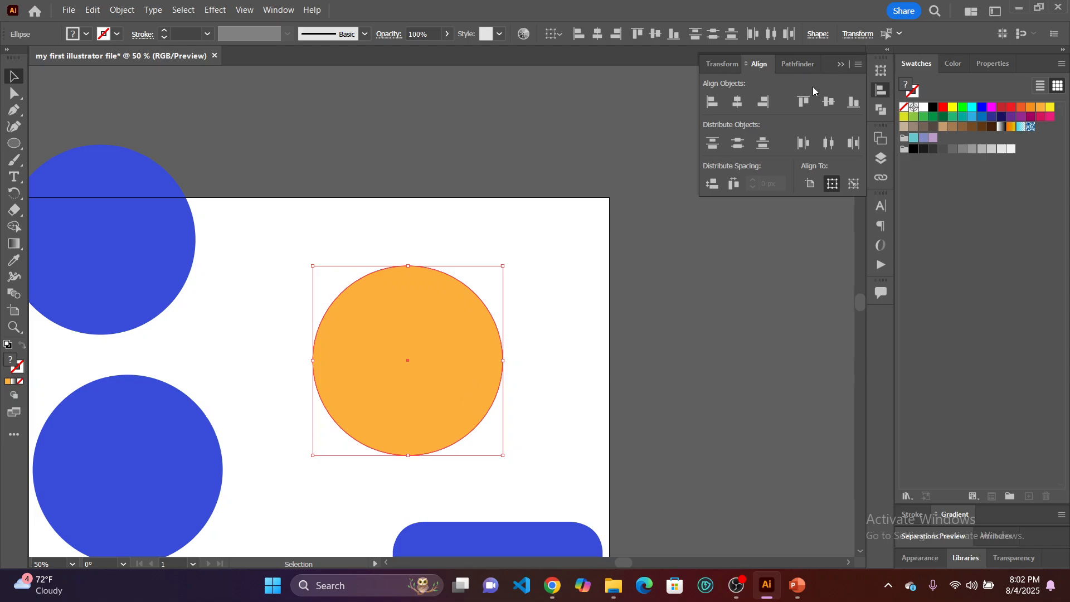
left_click(562, 336)
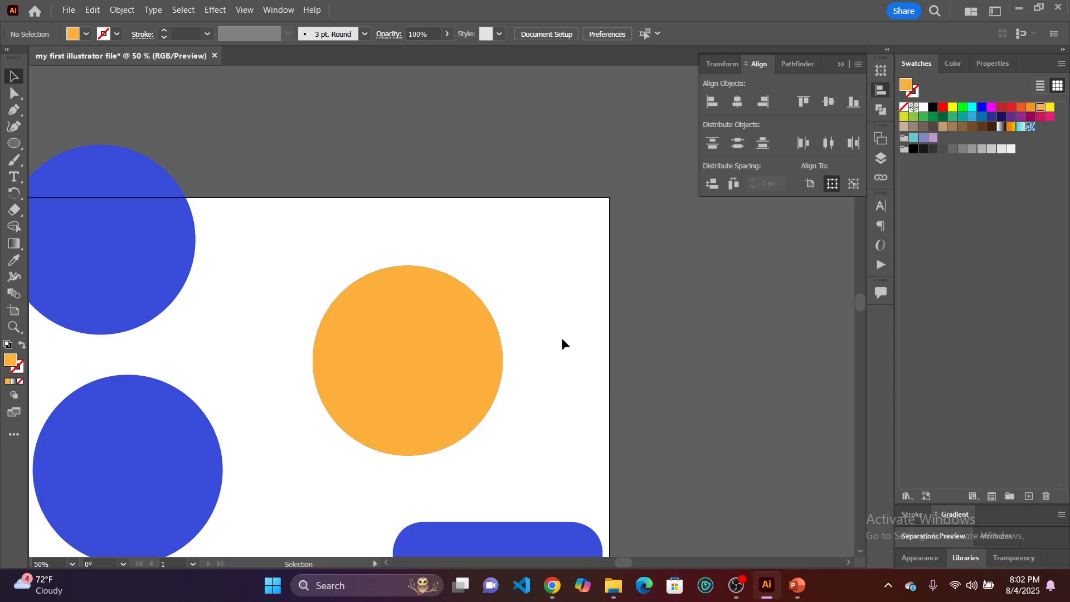
key("ctrl+z")
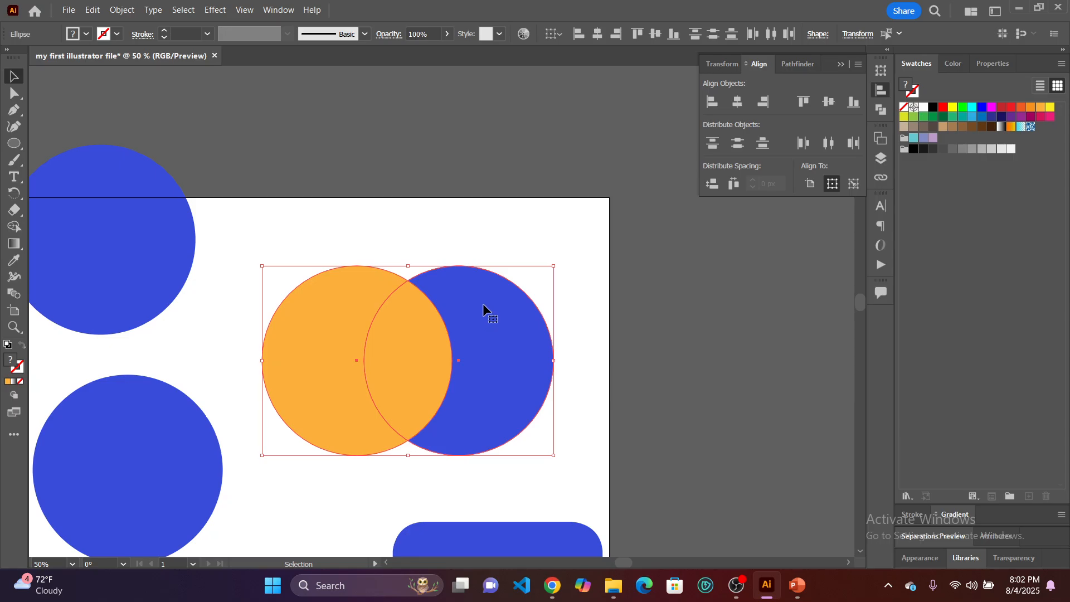
Split the overlapping orange and blue circles into separate pieces with the Pathfinder Divide operation, and deselect them.
left_click(120, 11)
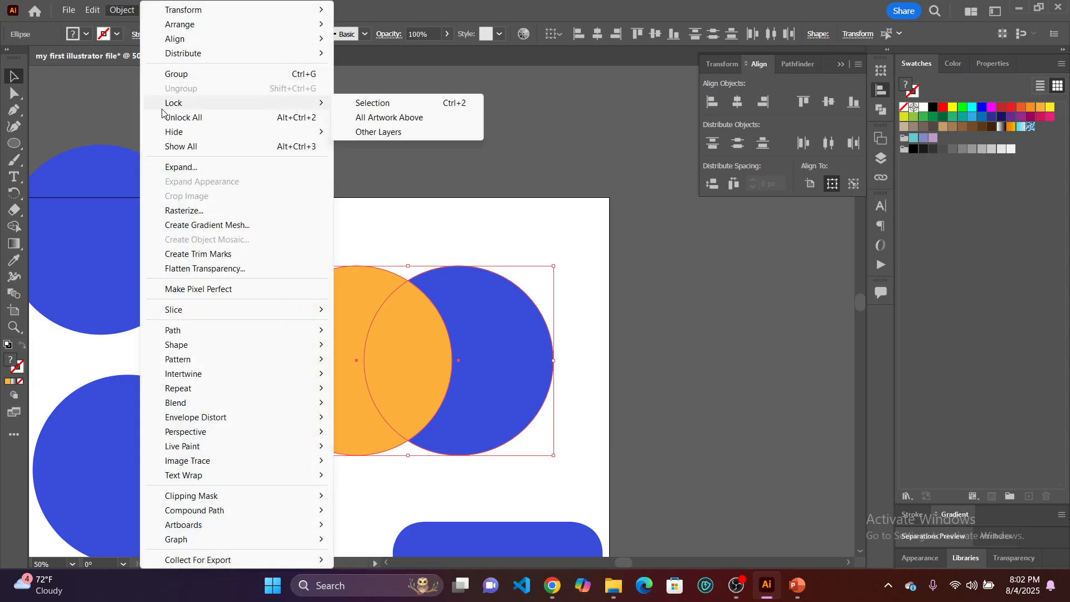
left_click(184, 169)
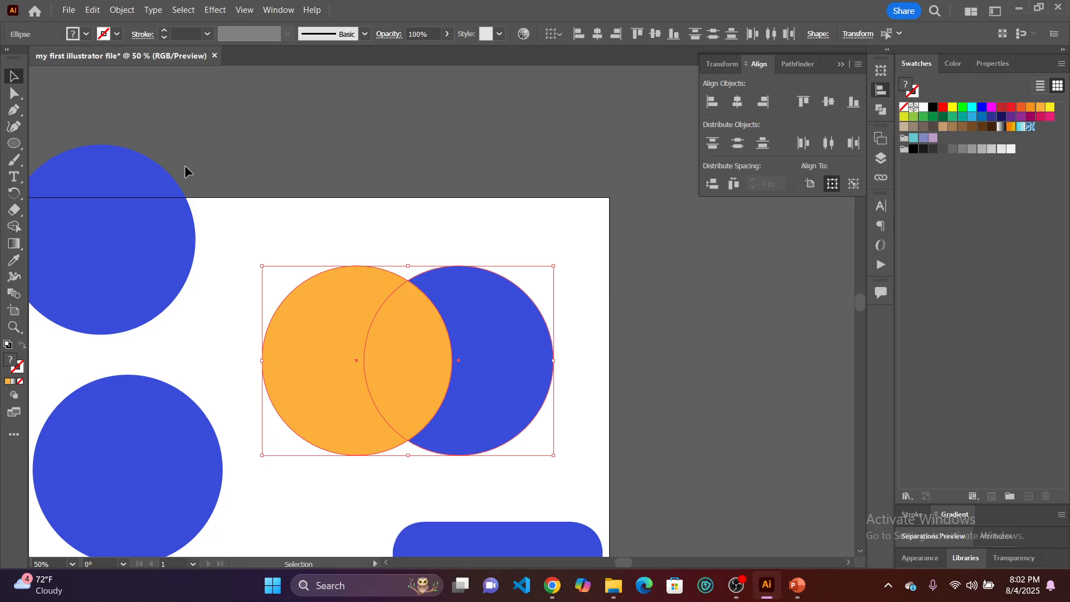
left_click(882, 110)
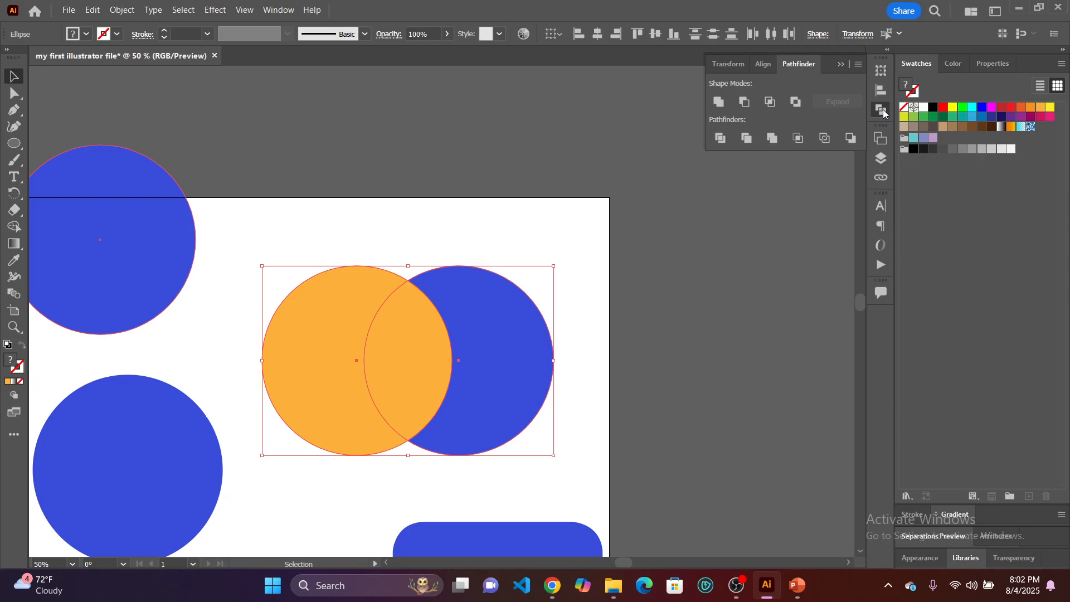
left_click(284, 14)
left_click(285, 14)
left_click(284, 14)
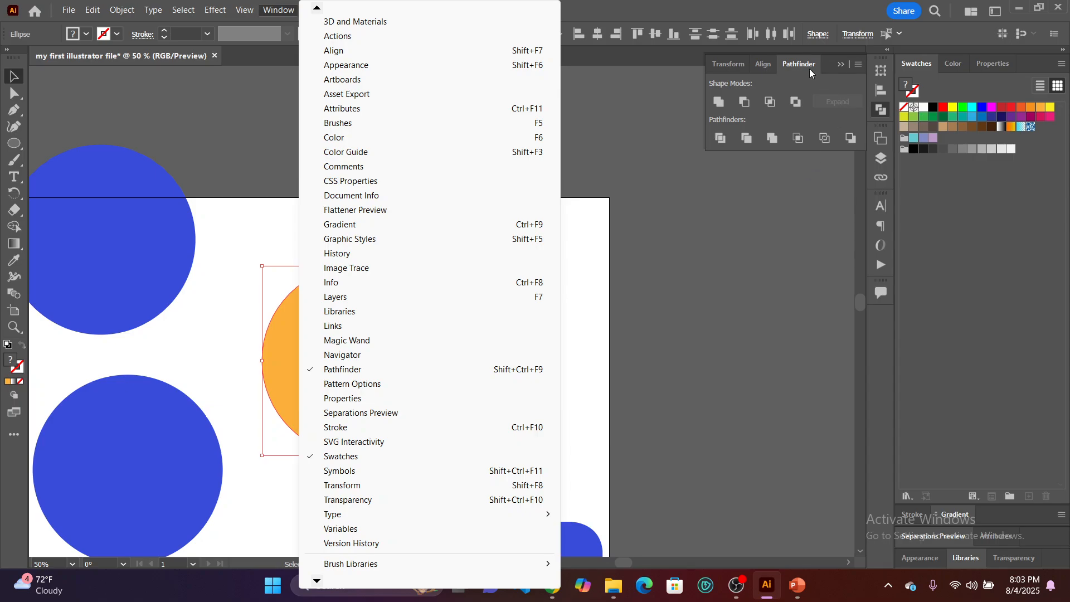
left_click(796, 62)
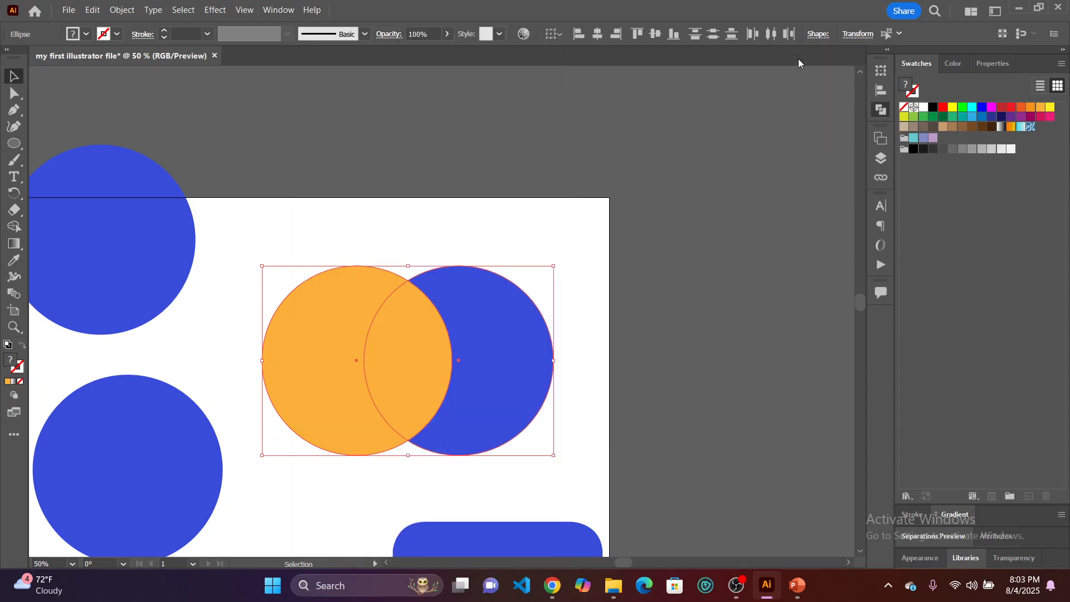
left_click(881, 109)
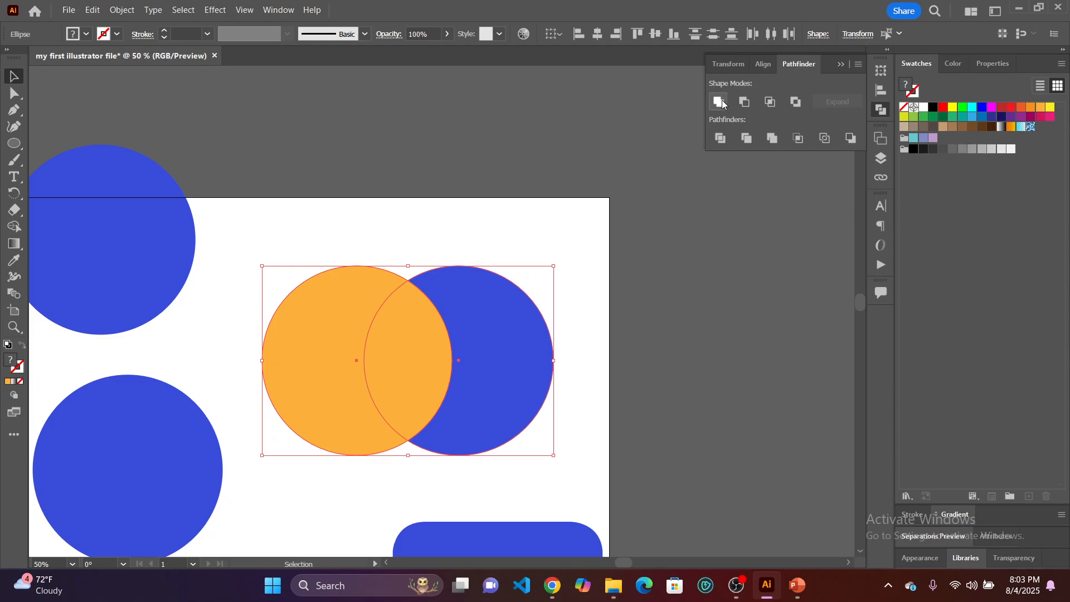
left_click(721, 139)
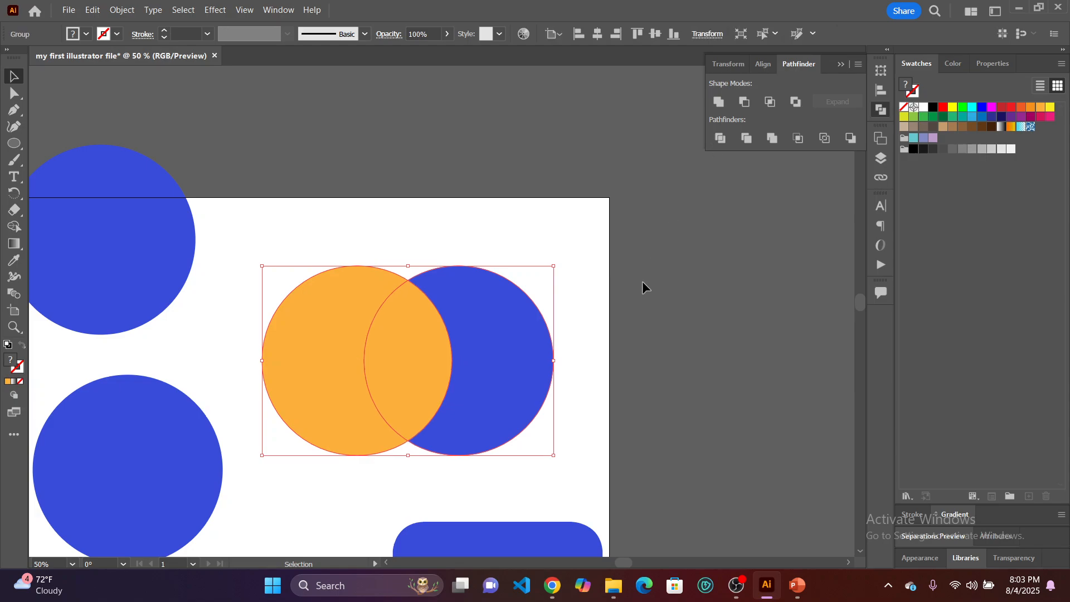
left_click(572, 257)
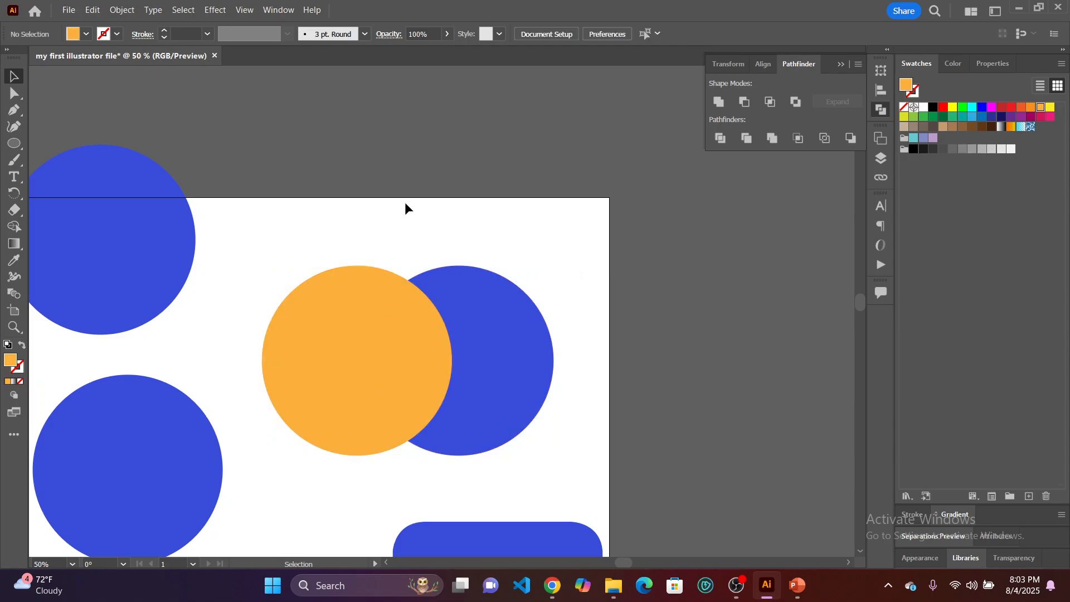
Using Direct Selection, move the orange and blue crescents outward, away from the central lens-shaped piece, and deselect them.
left_click(14, 93)
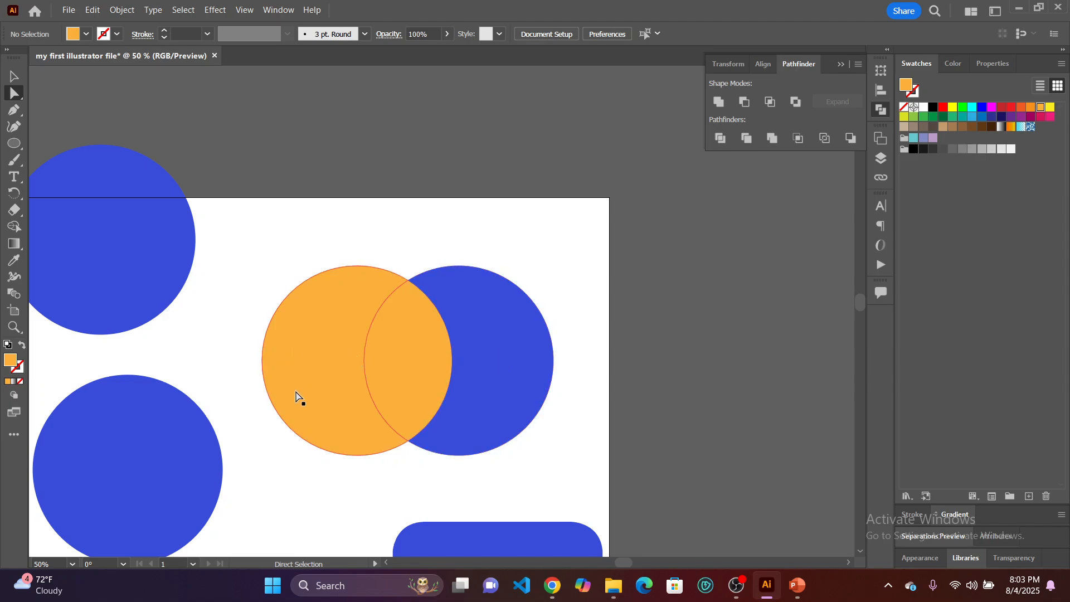
left_click_drag(317, 383, 277, 376)
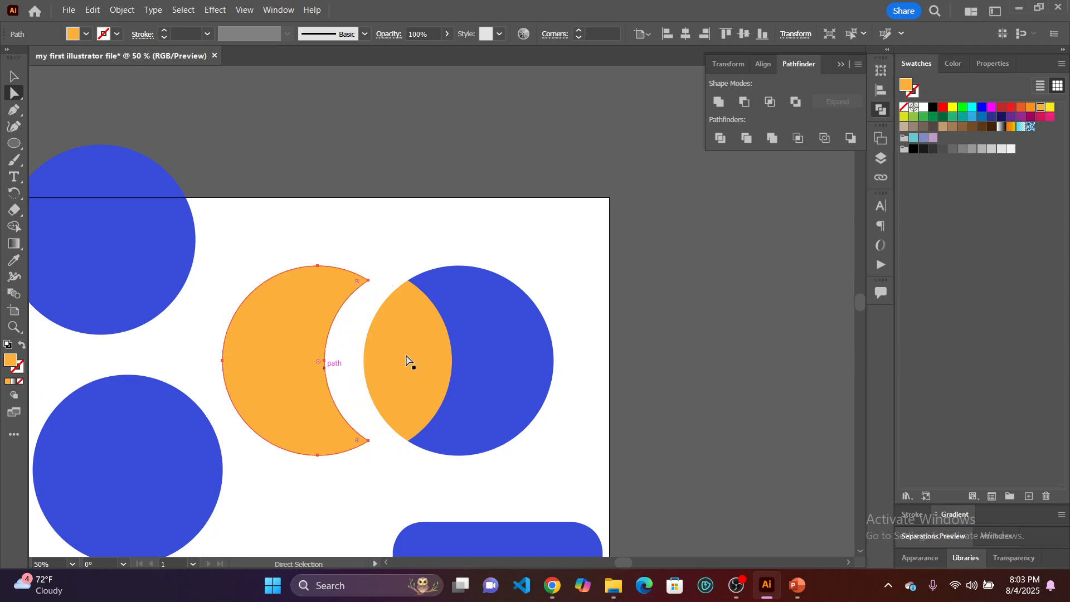
left_click(483, 356)
left_click_drag(483, 351, 511, 350)
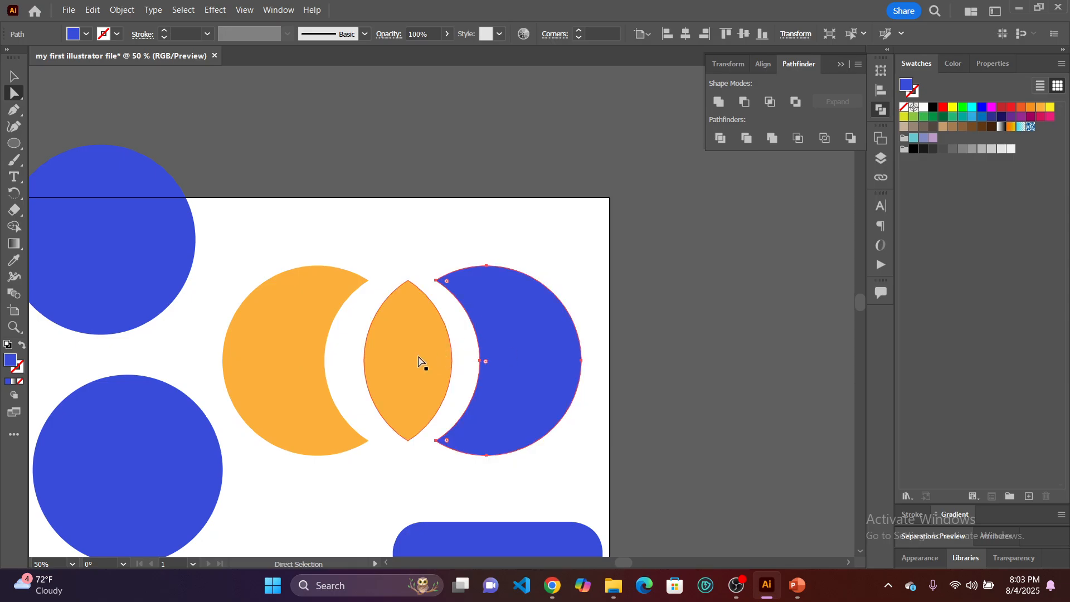
left_click_drag(280, 363, 287, 363)
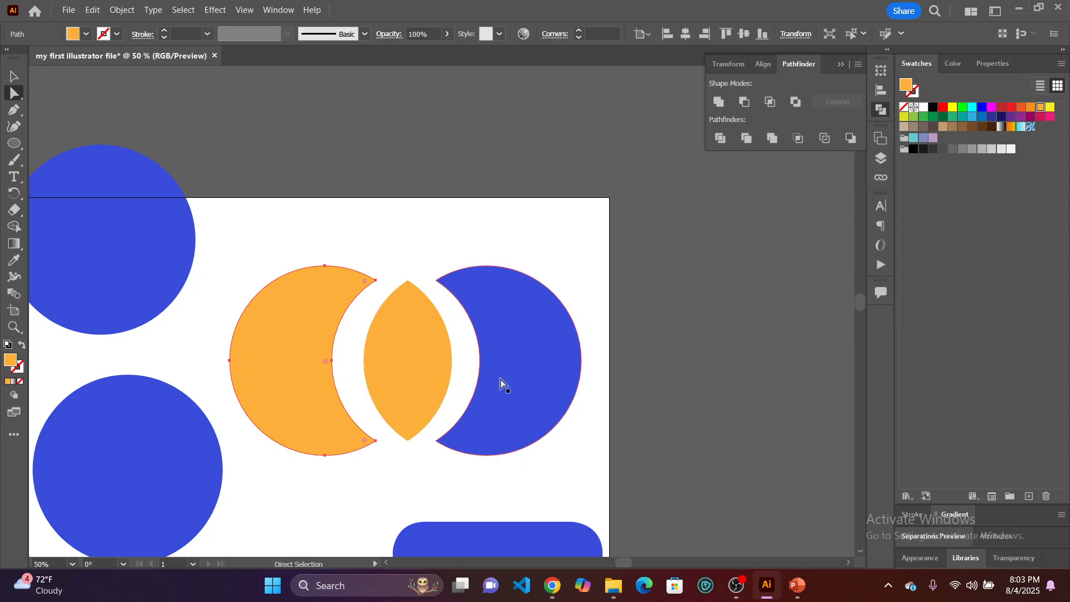
left_click(583, 466)
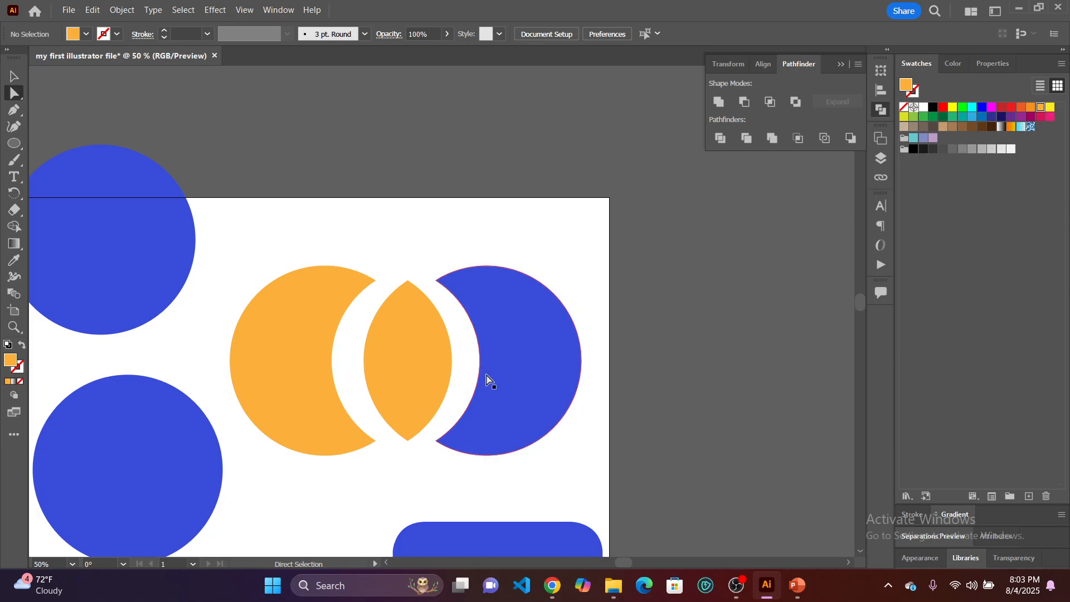
Delete the blue crescent and the orange crescent, keeping only the orange lens-shaped piece.
left_click(546, 377)
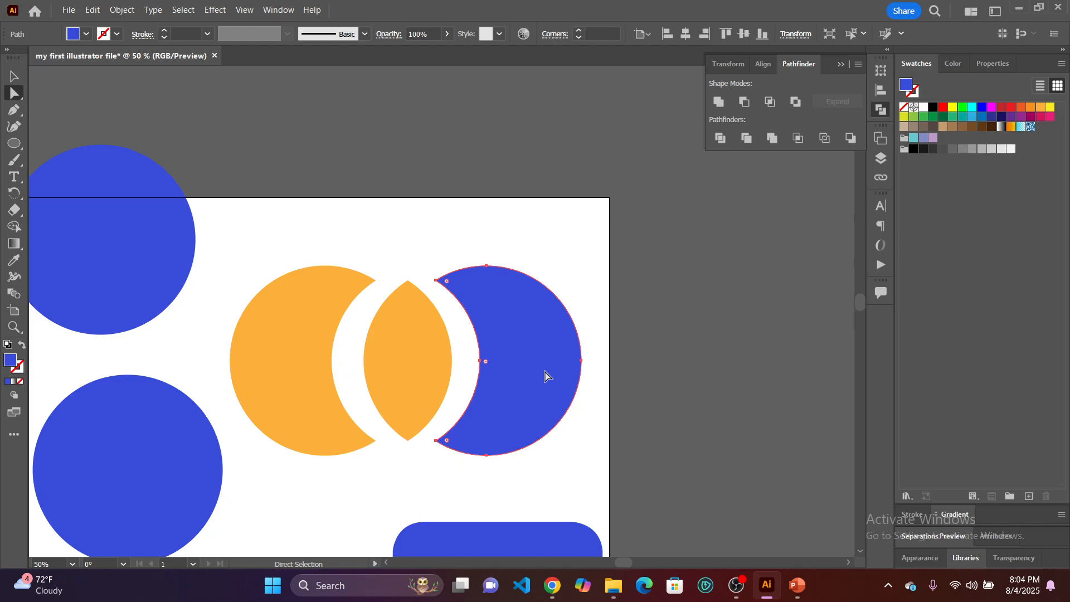
key("Delete")
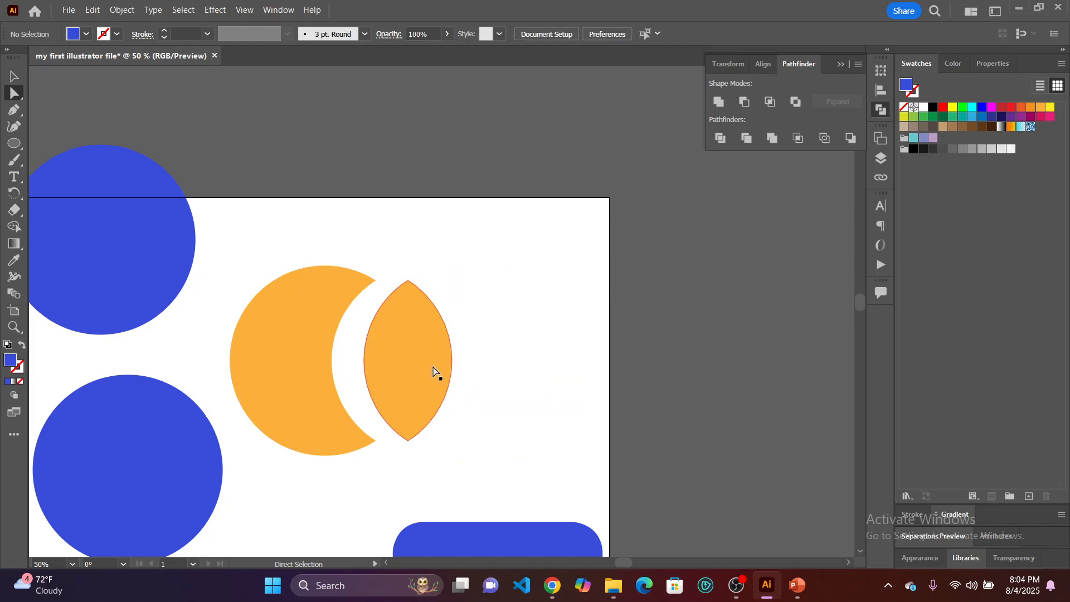
left_click(304, 382)
key("Delete")
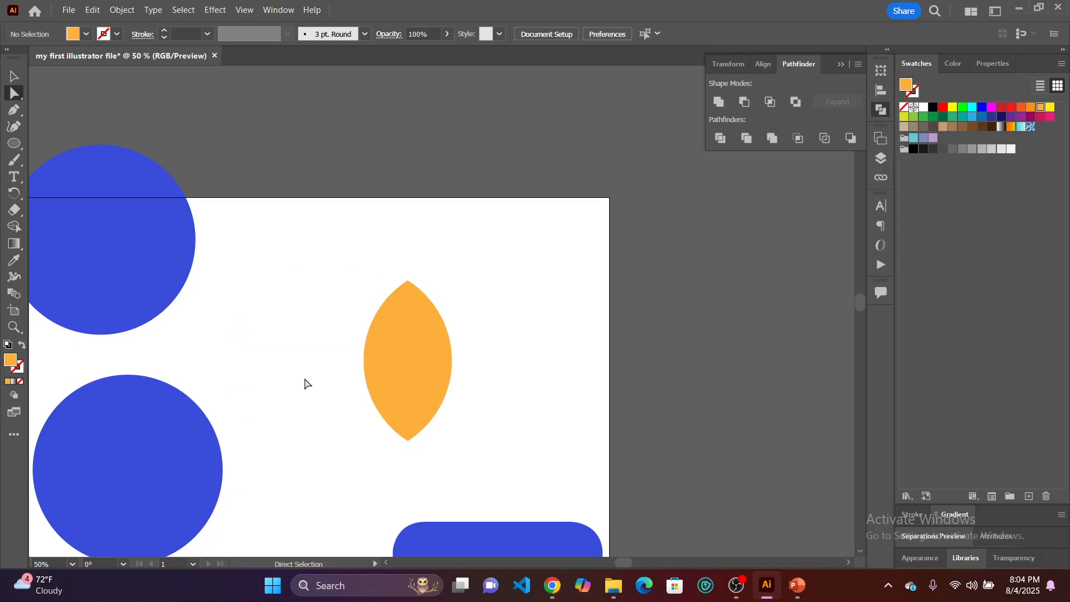
Move the orange lens slightly down and to the left, and round its two pointed ends to a corner radius of about 55 px.
left_click_drag(406, 357, 366, 375)
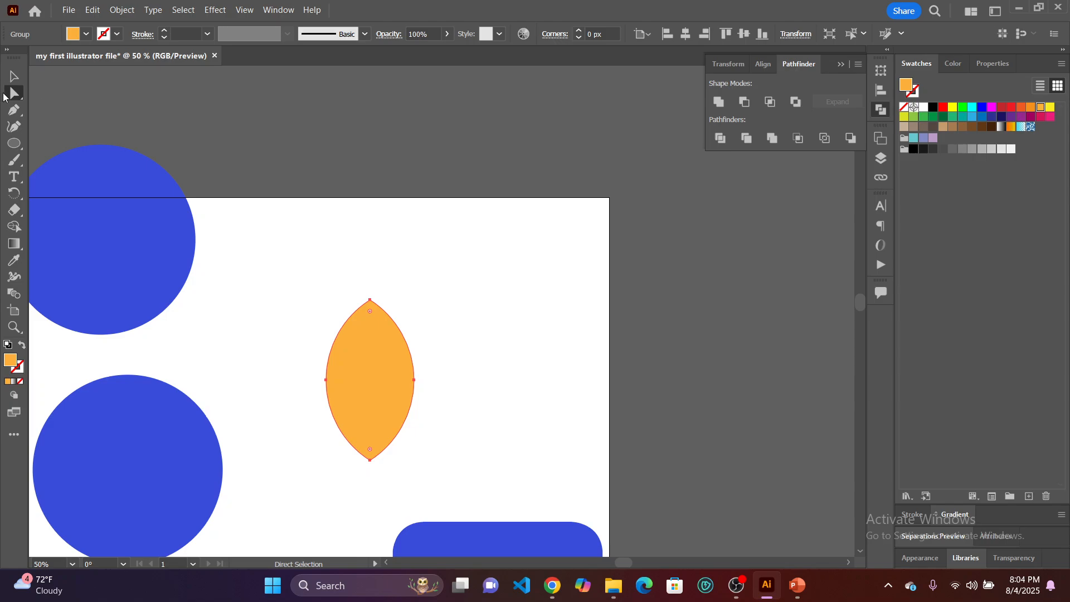
right_click(11, 95)
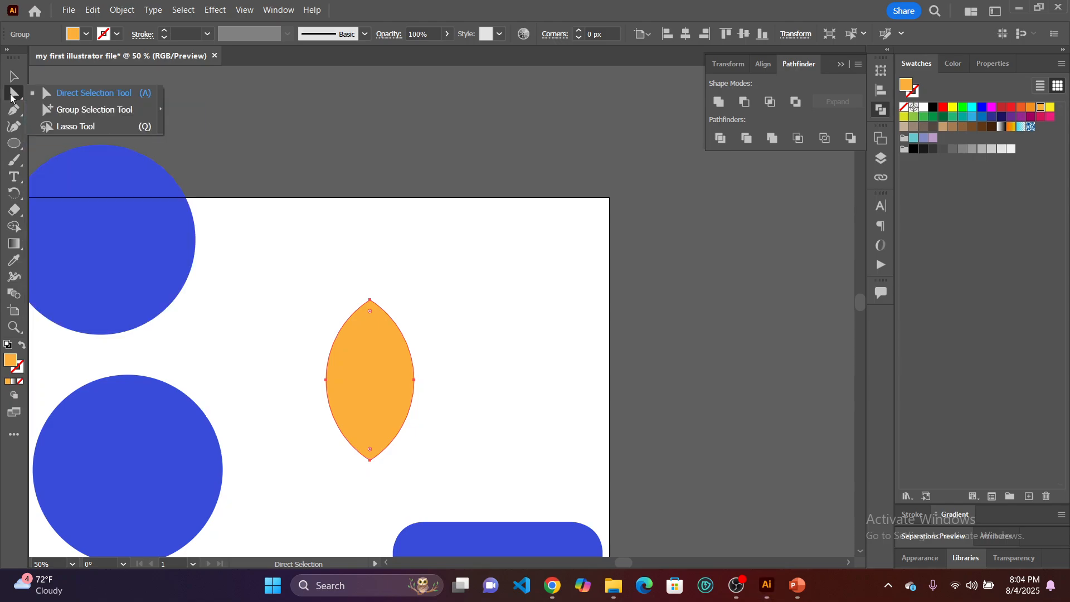
left_click(12, 94)
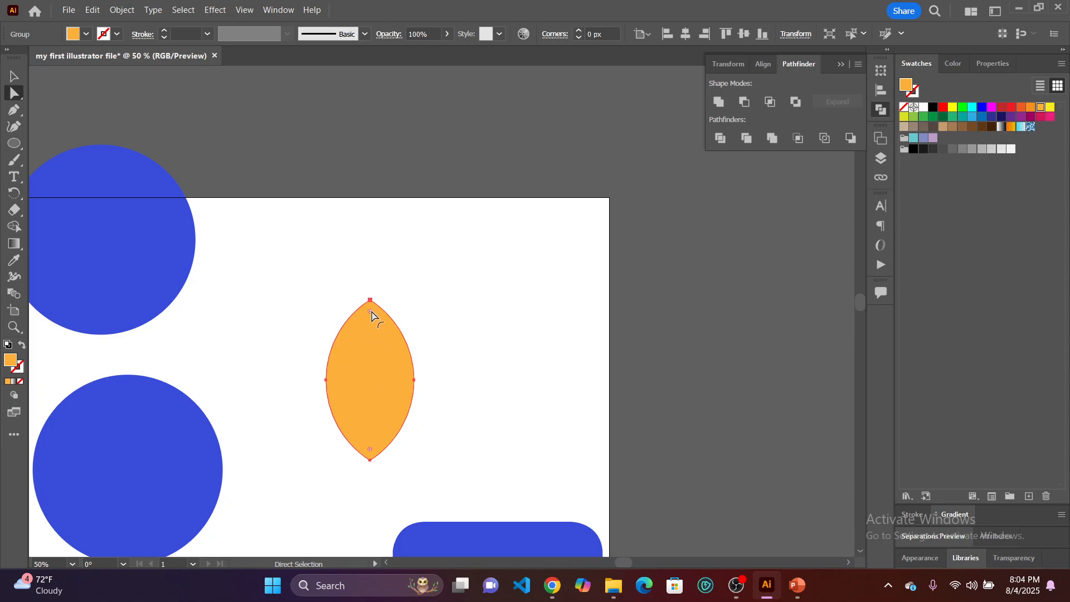
left_click_drag(371, 313, 363, 427)
left_click(432, 479)
left_click(461, 418)
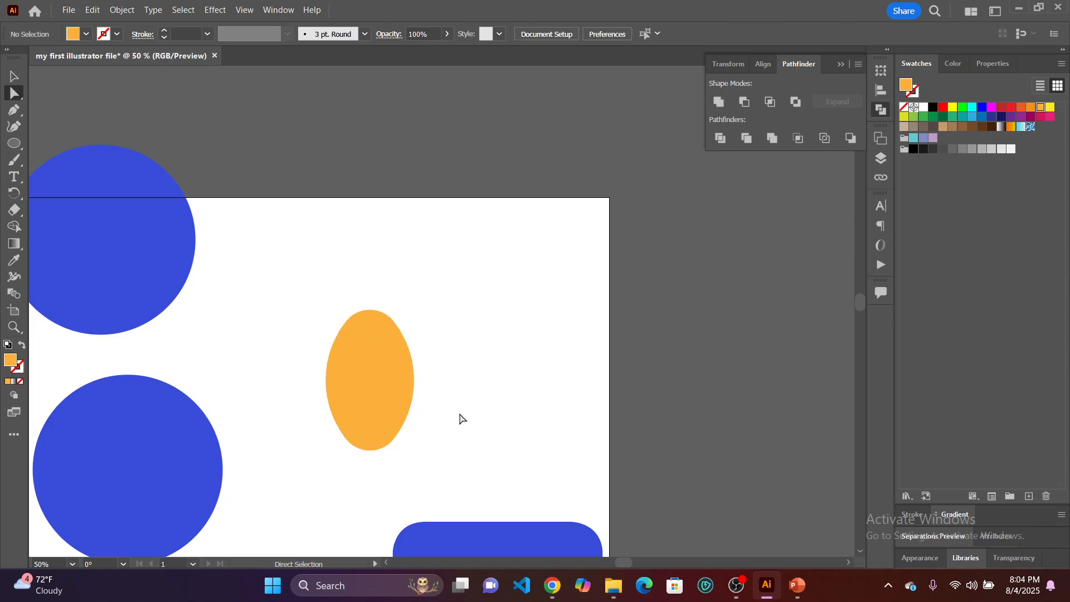
Increase the orange shape's corner radius to about 63 px and move the shape up and slightly to the left.
left_click(369, 392)
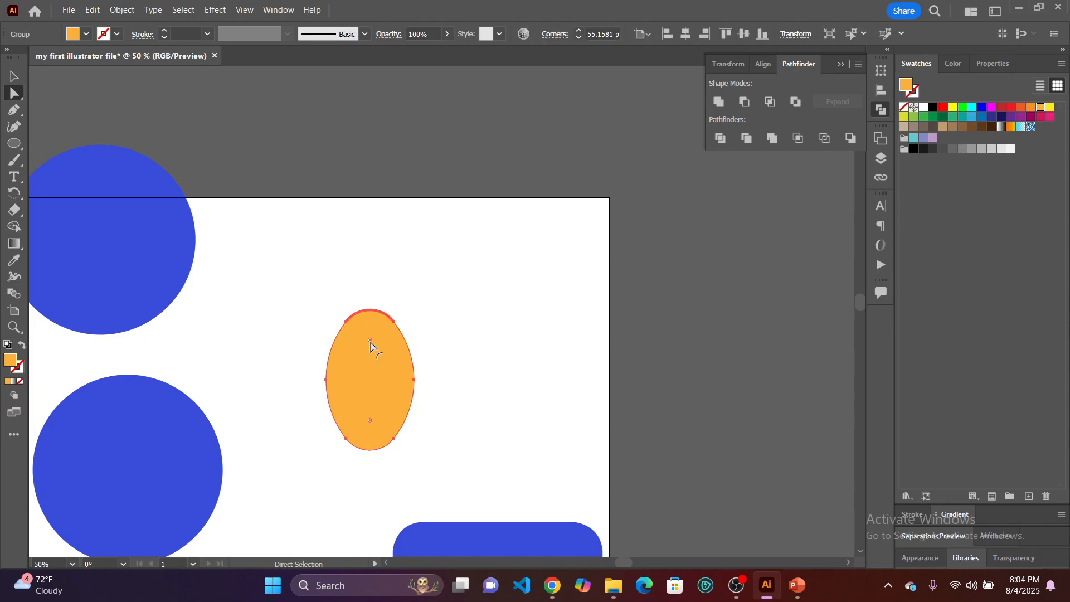
left_click_drag(370, 346, 372, 352)
left_click(500, 397)
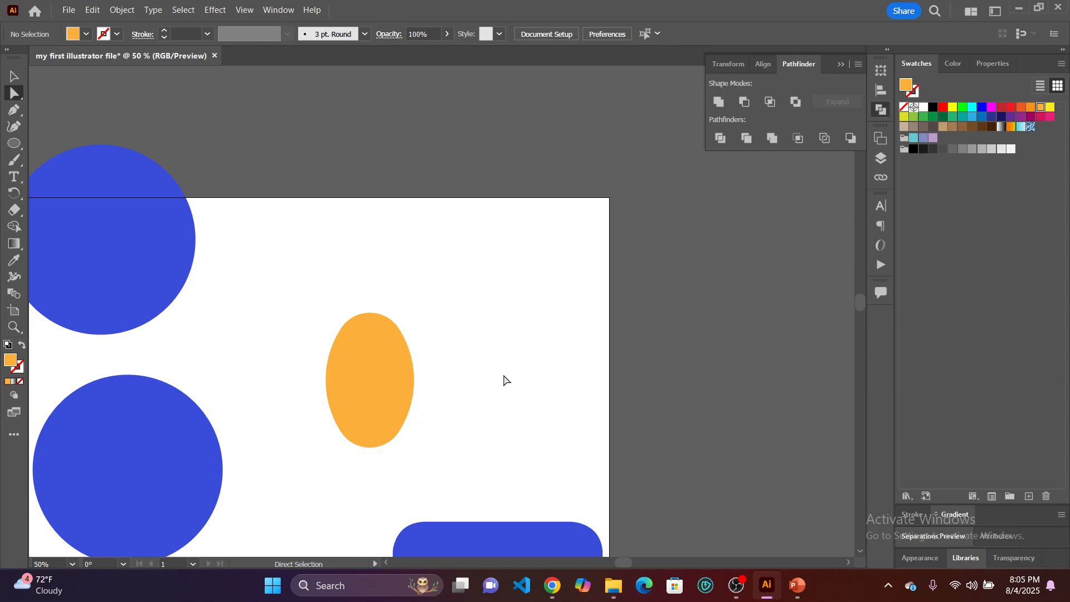
left_click_drag(387, 381, 358, 337)
left_click(434, 366)
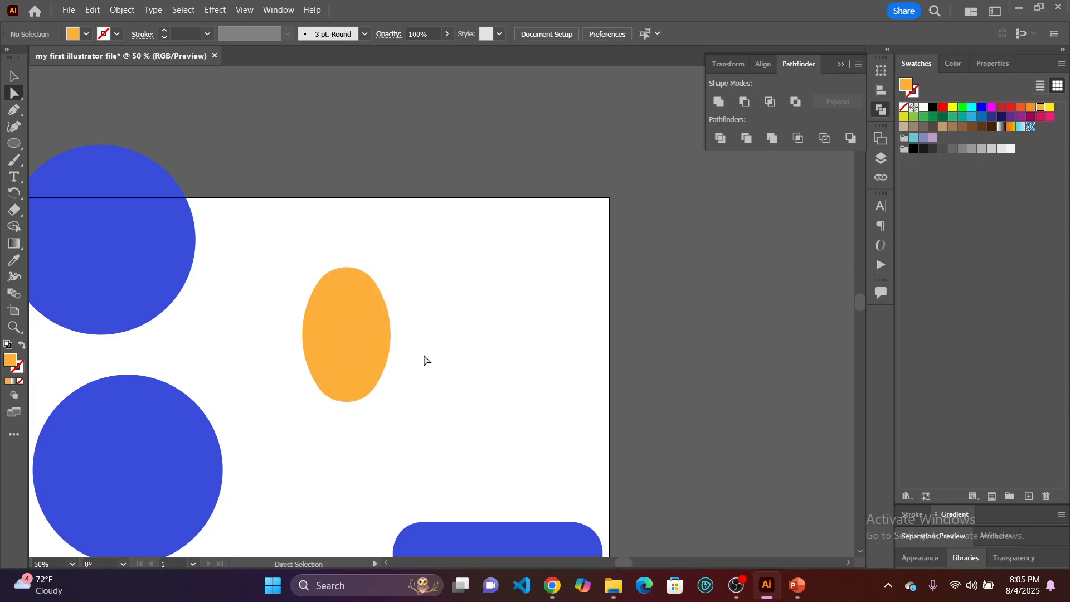
Round the orange shape's two ends further to a corner radius of about 66.5 px, and deselect it.
left_click(366, 329)
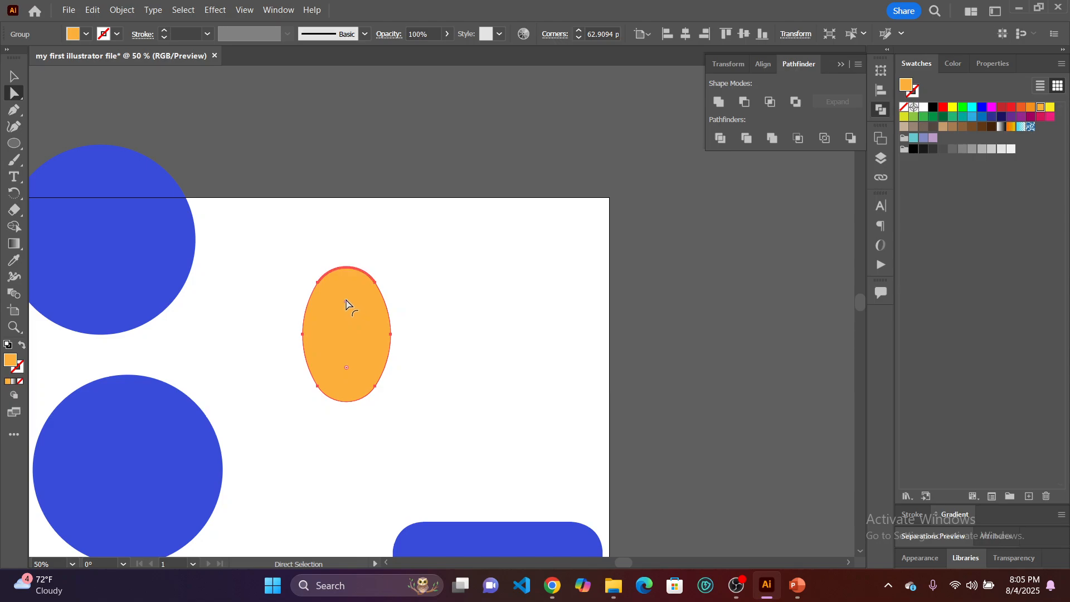
left_click_drag(346, 306, 349, 309)
left_click(485, 336)
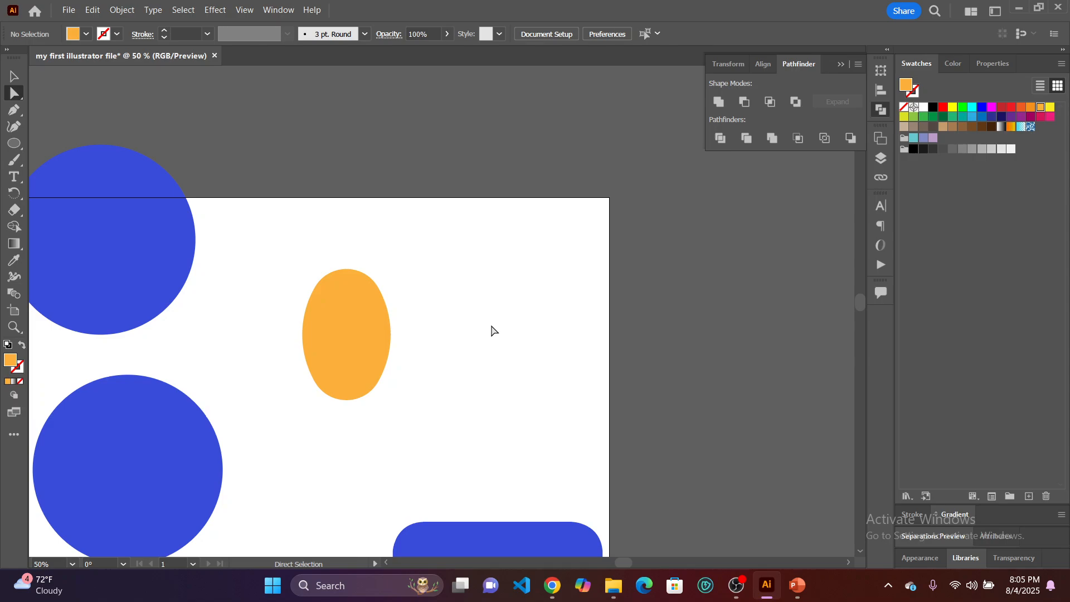
Fill the orange oval with the medium brown swatch (8C6239).
left_click(353, 342)
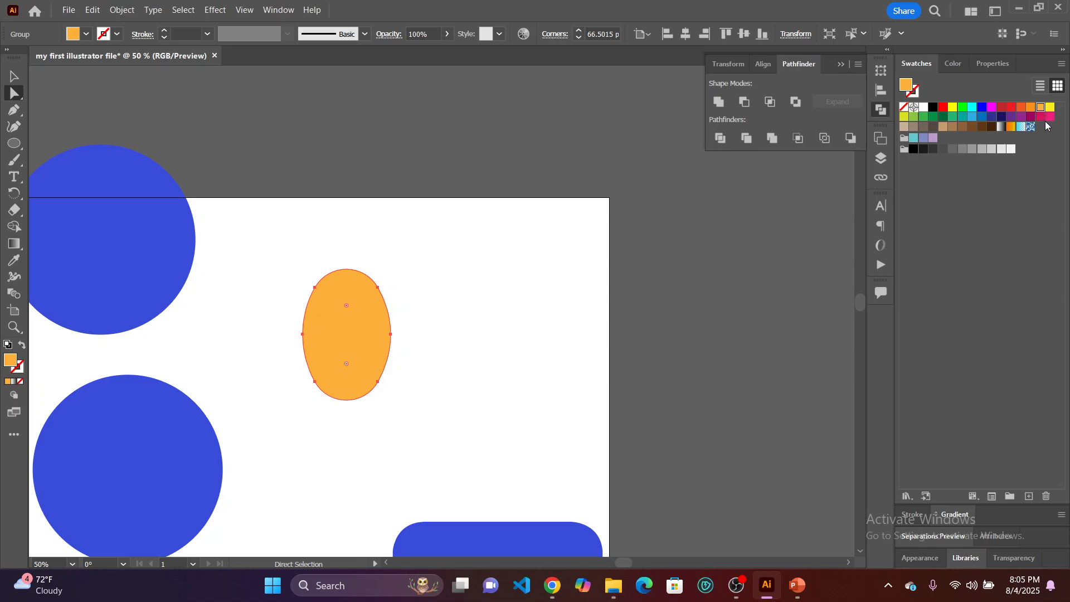
left_click(971, 127)
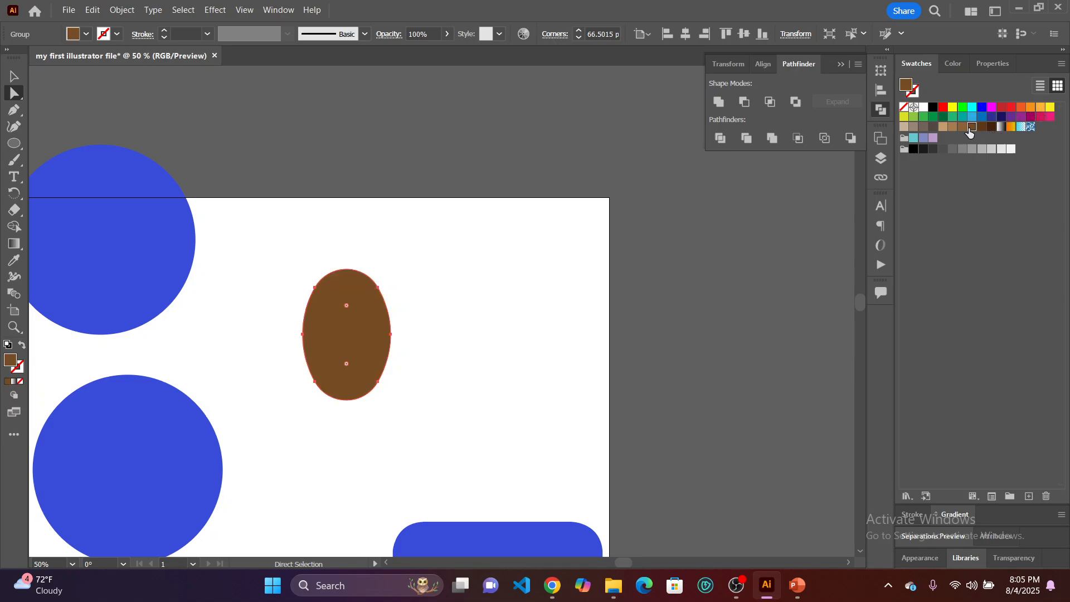
left_click(963, 127)
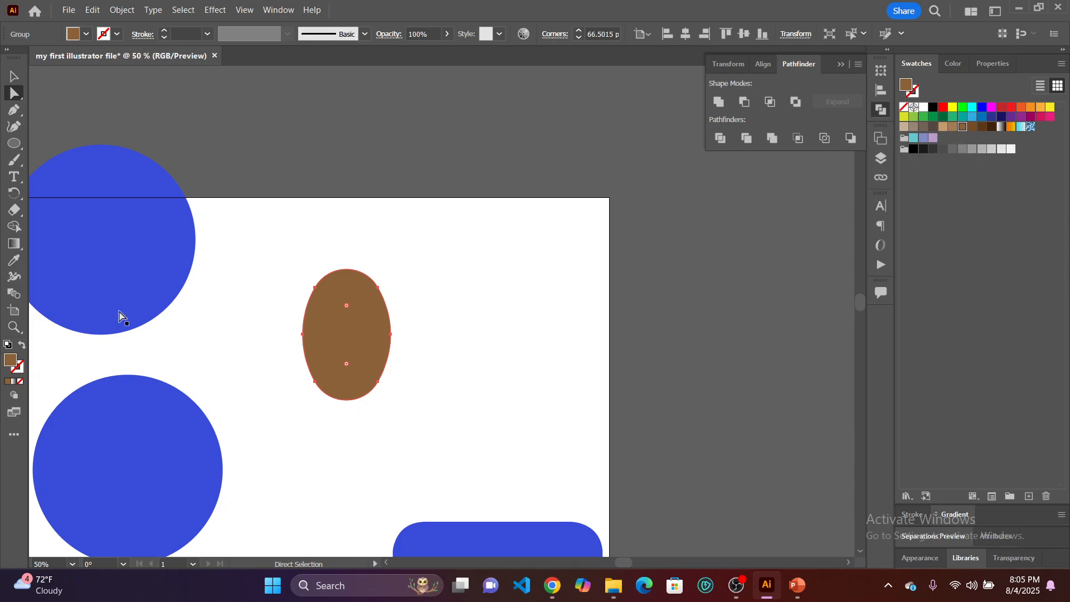
Change the brown oval's fill colour to orange (DB8321) and deselect it.
double_click(10, 361)
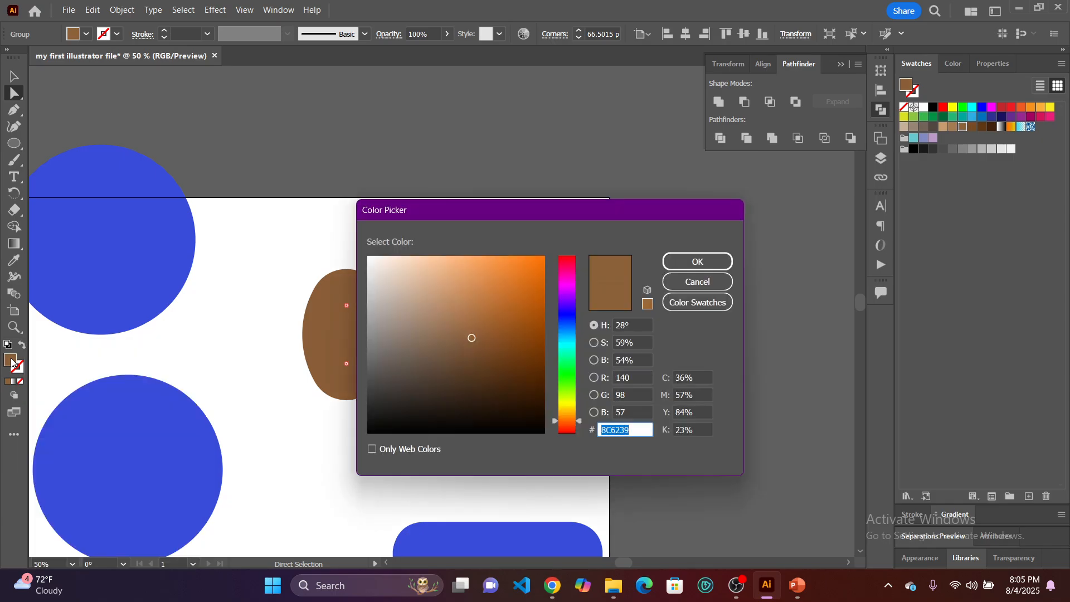
left_click_drag(612, 212, 716, 235)
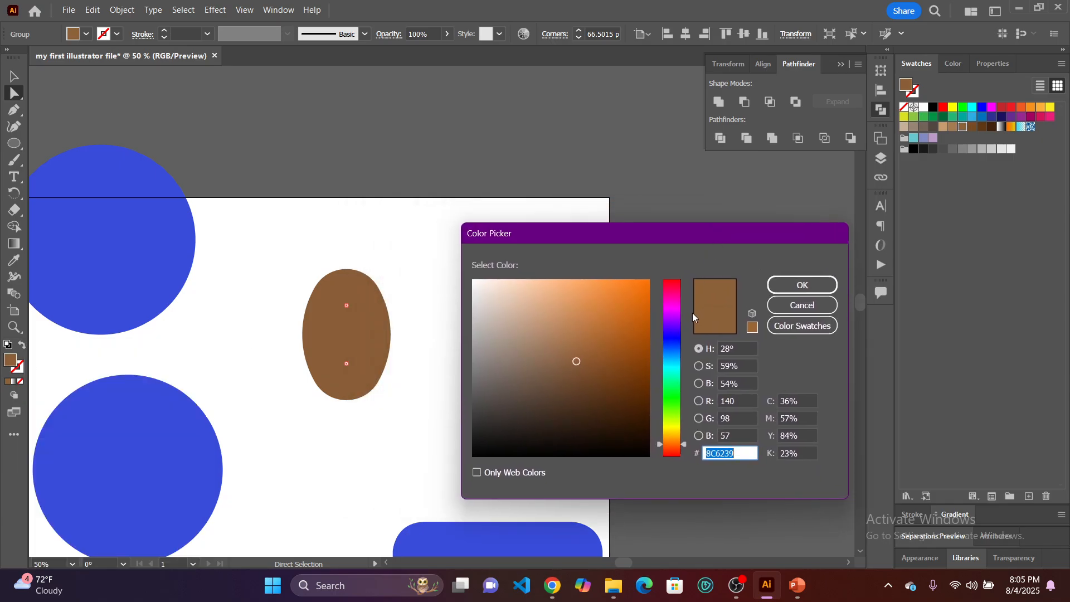
left_click_drag(682, 443, 684, 437)
mouse_move(620, 301)
left_mouse_down()
mouse_move(633, 306)
mouse_move(624, 303)
left_mouse_up()
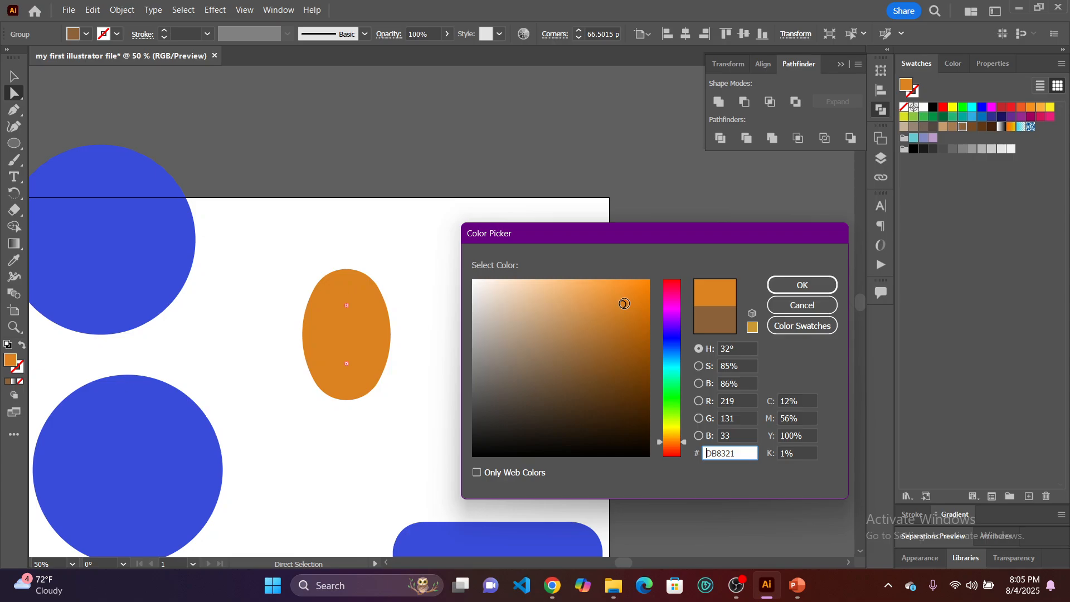
left_click(791, 285)
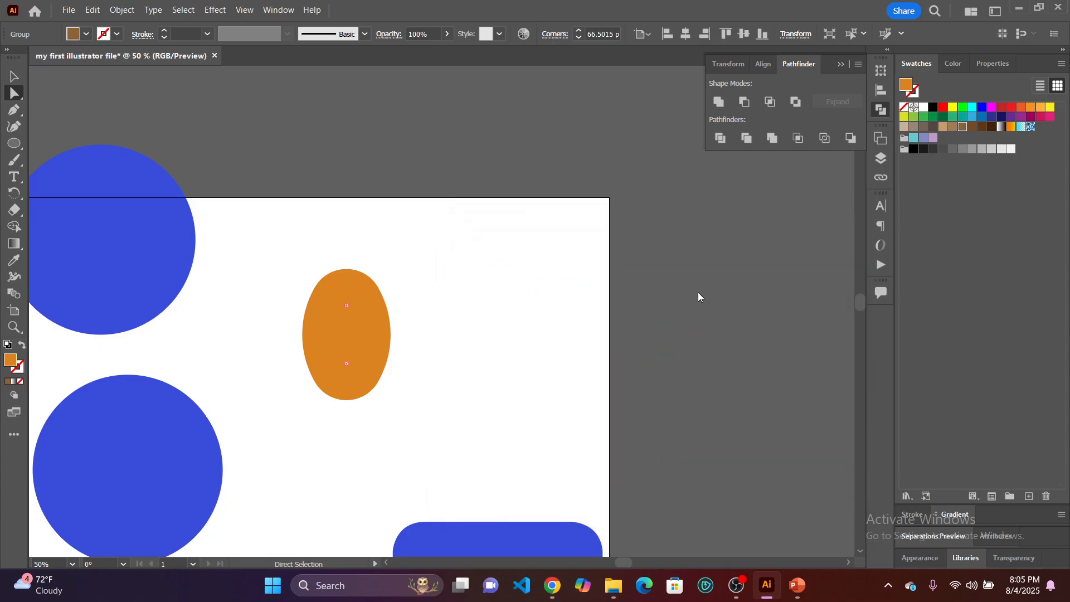
left_click(501, 341)
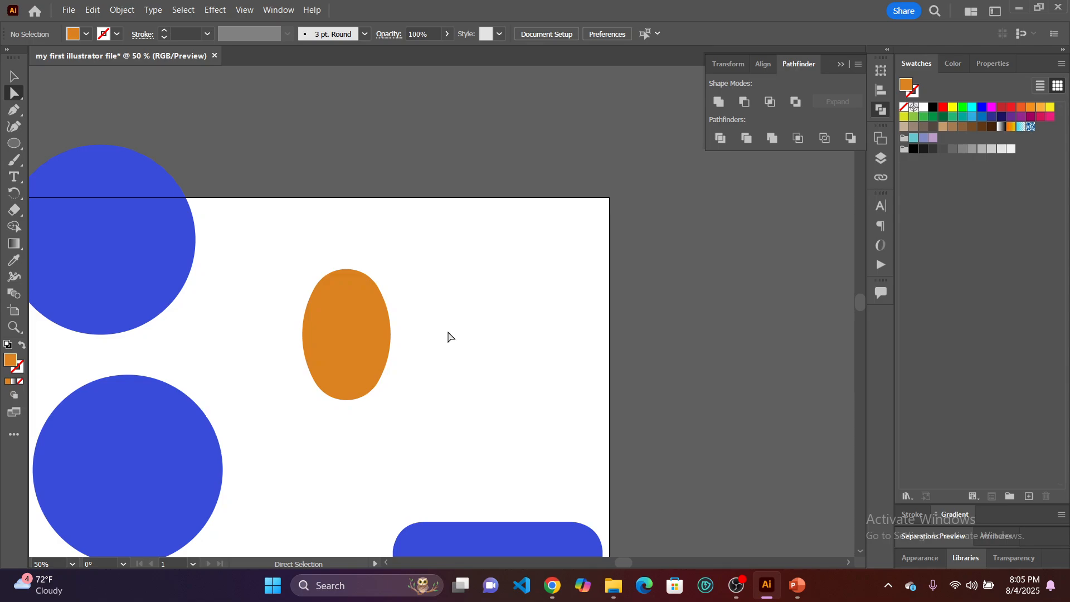
Shift the upper blue circle slightly left and move the orange oval to the right edges of the two blue circles, between them.
left_click_drag(357, 335, 430, 324)
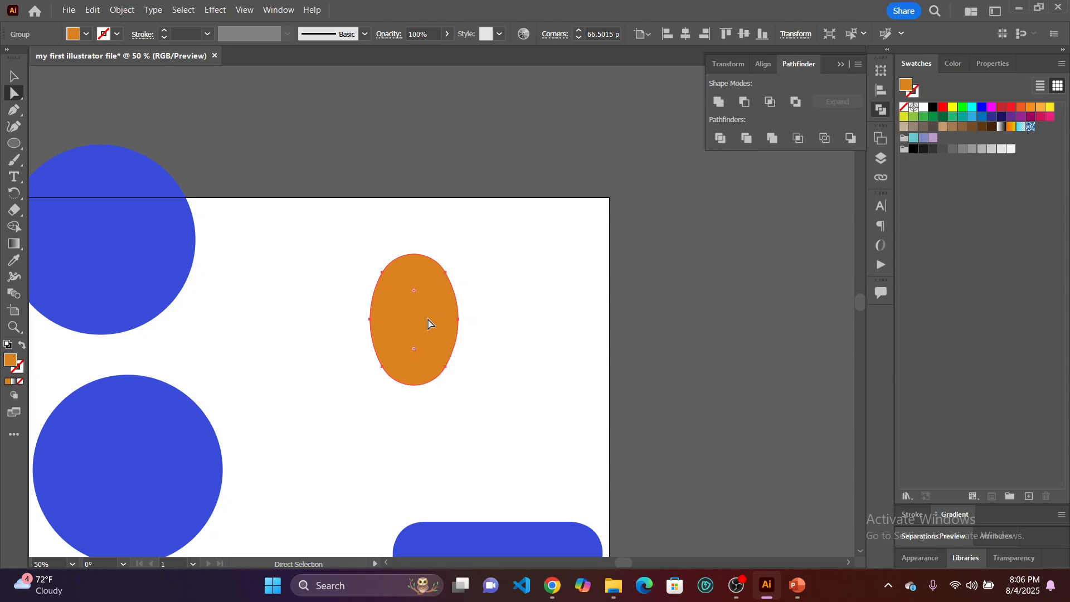
left_click_drag(101, 170, 93, 170)
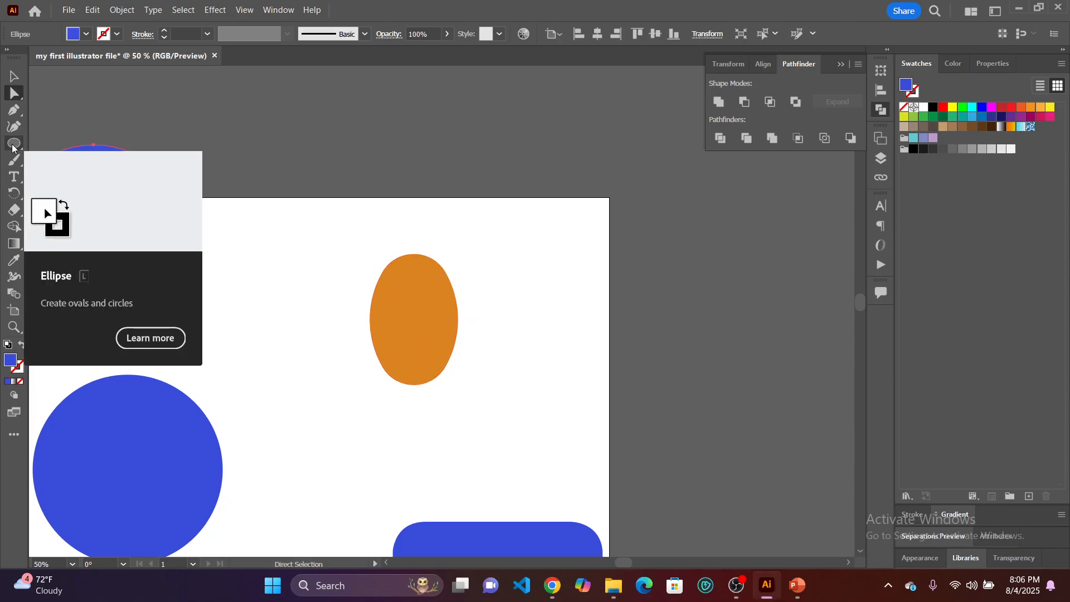
left_click(96, 129)
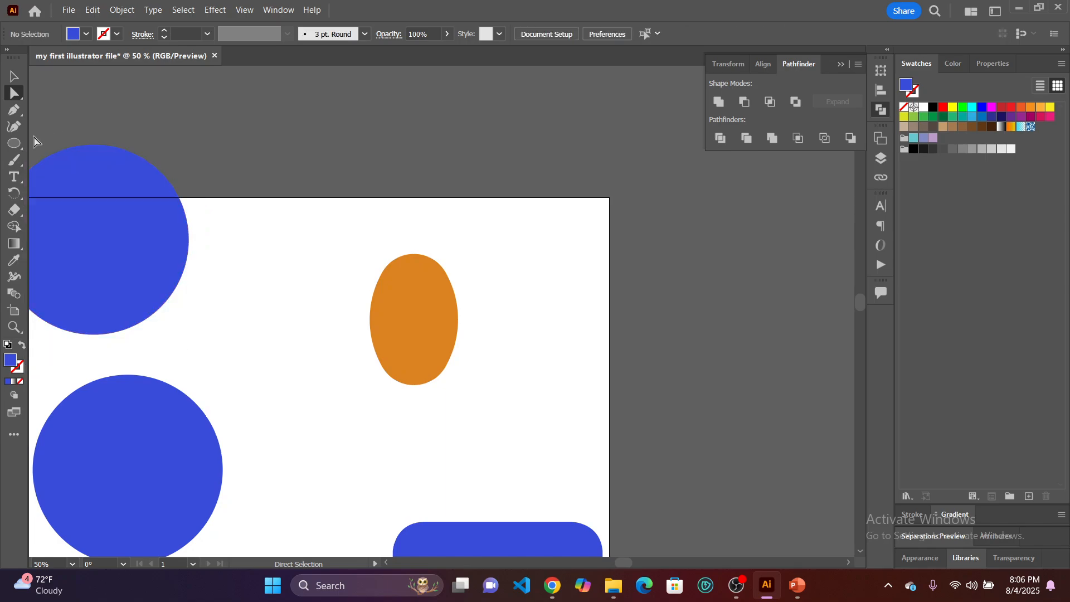
left_click(14, 144)
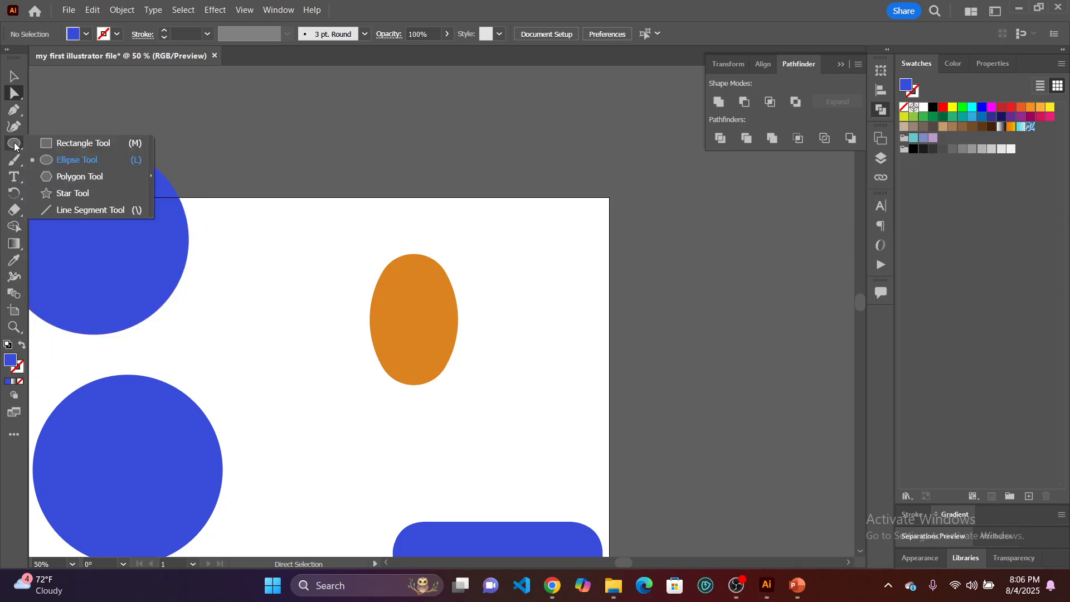
left_click_drag(416, 323, 189, 361)
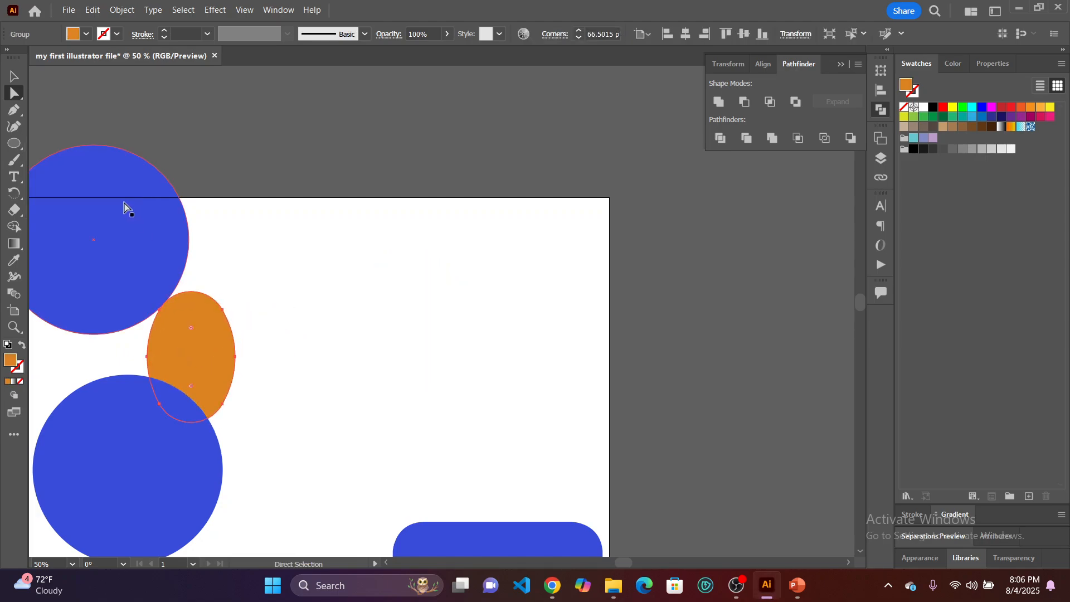
Draw a wide rectangle on the empty area right of the orange oval and round all four of its corners.
left_click_drag(9, 147, 72, 146)
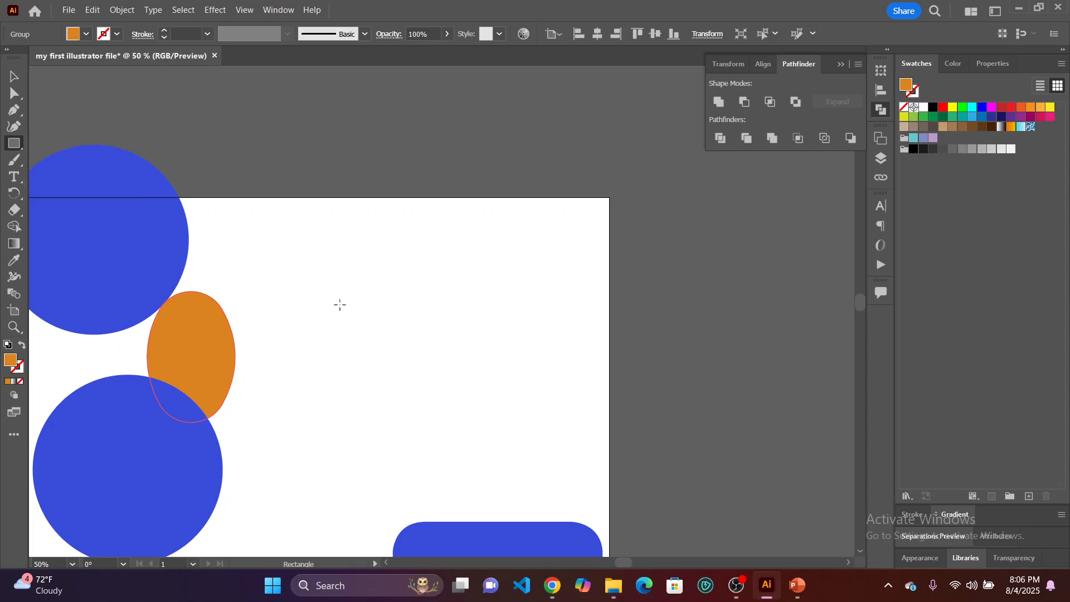
left_click_drag(337, 304, 467, 393)
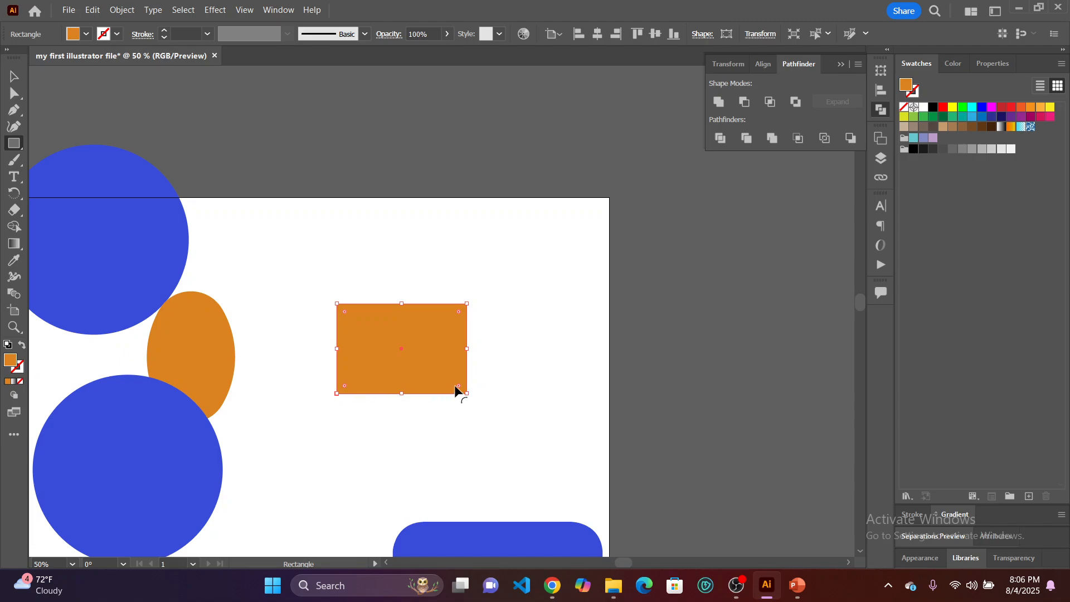
left_click_drag(459, 311, 440, 333)
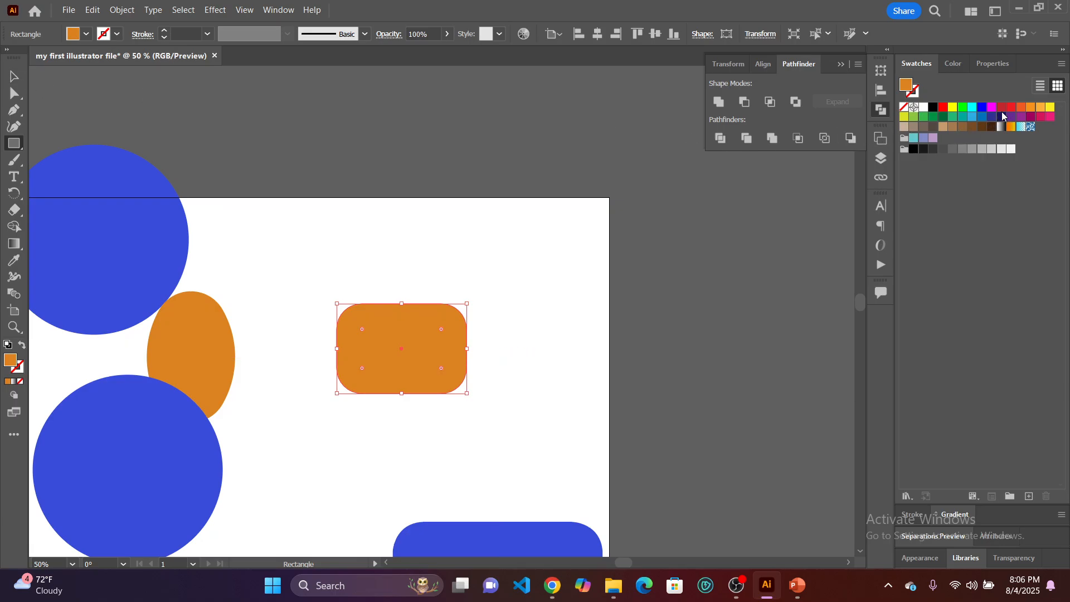
Fill the rounded rectangle with the red swatch and move it about 82 px up and 21 px left.
left_click(1009, 108)
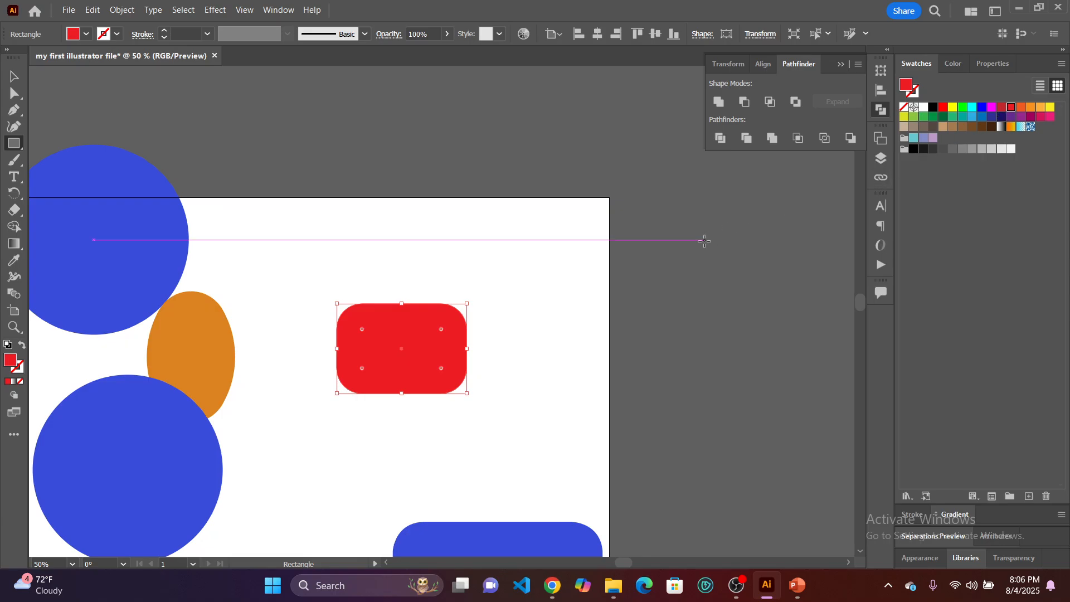
left_click(14, 77)
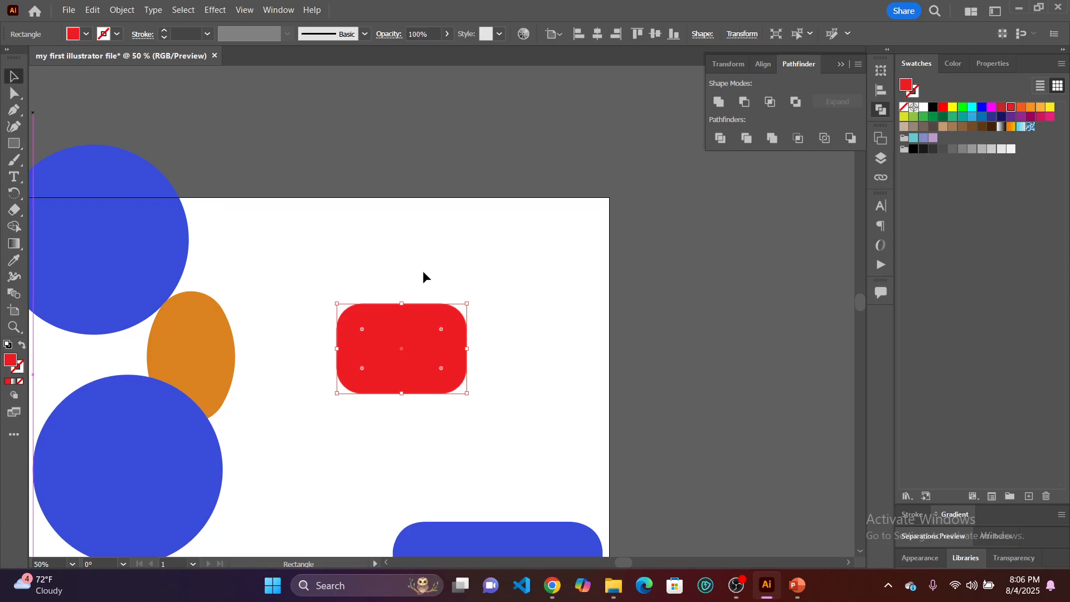
left_click(580, 320)
left_click_drag(411, 363, 399, 317)
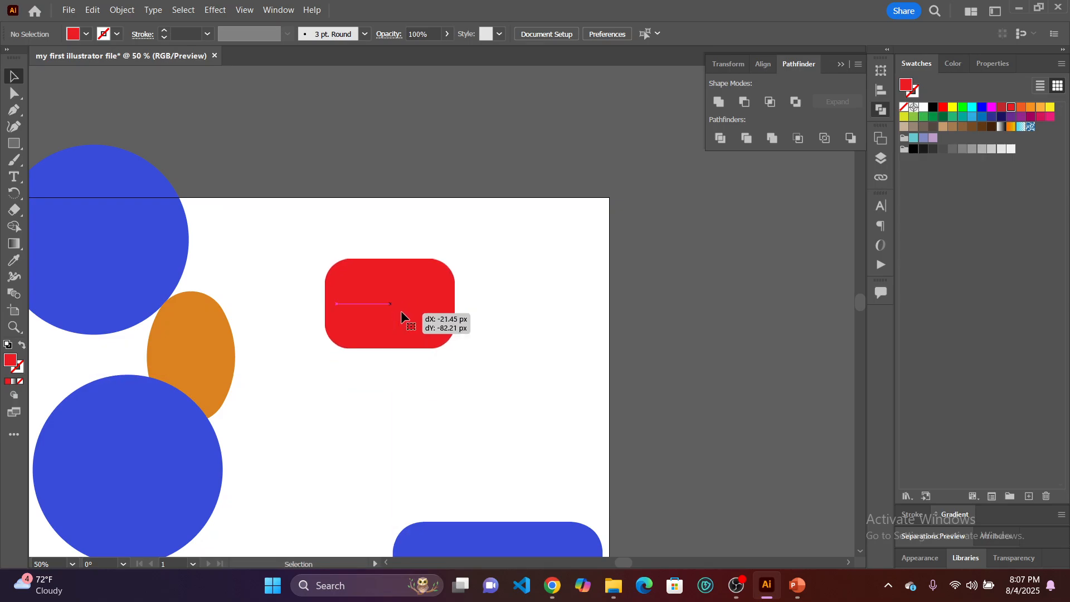
left_click(515, 365)
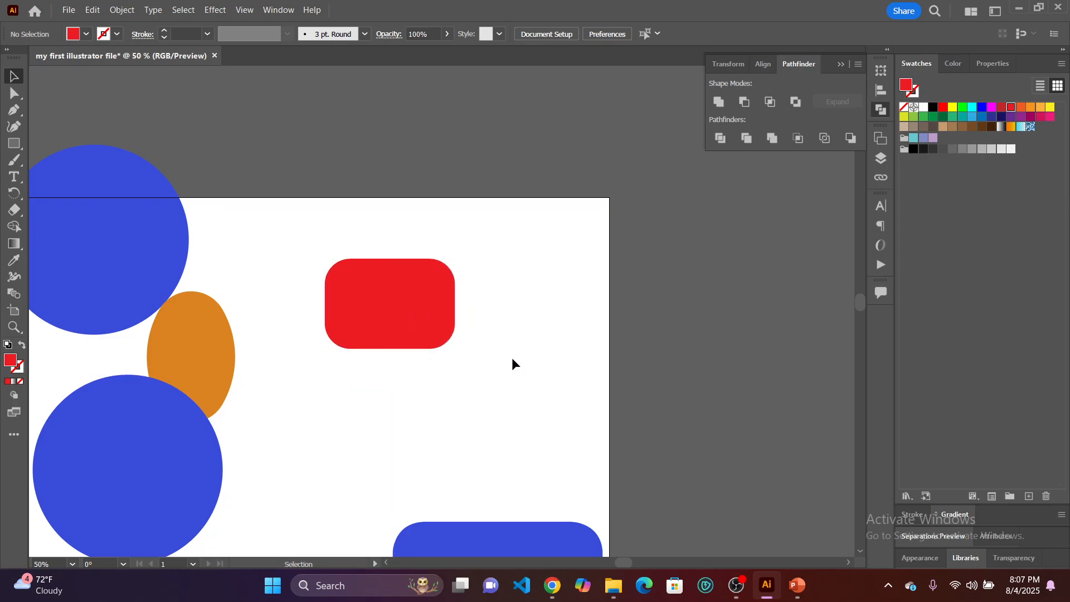
Draw a right-pointing triangle about 54 px tall and 30 px wide inside the red rectangle with the Pen tool, and fill it white.
left_click(15, 110)
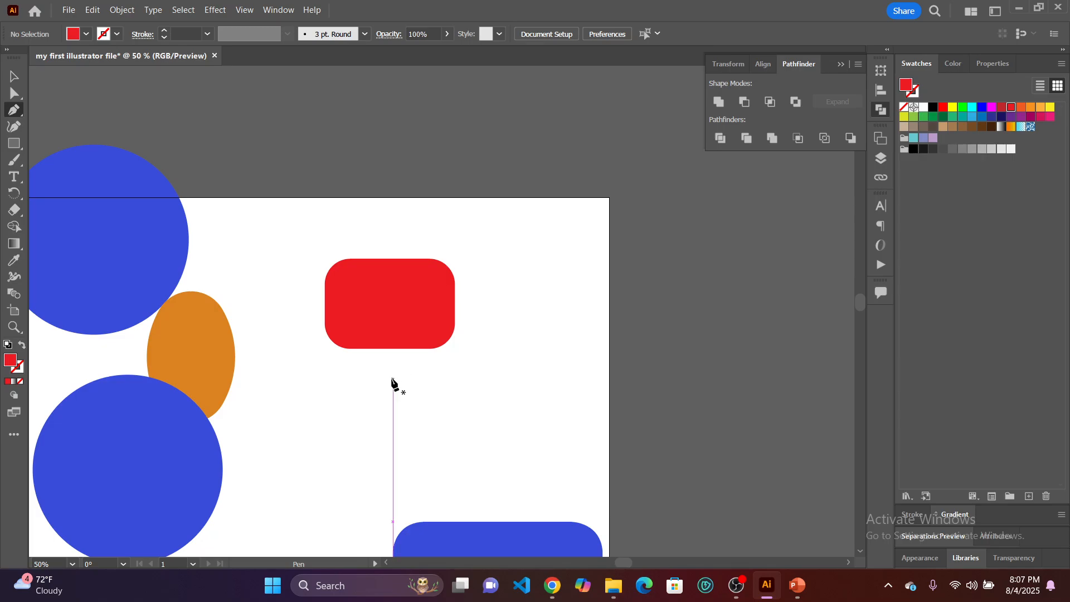
left_click(373, 291)
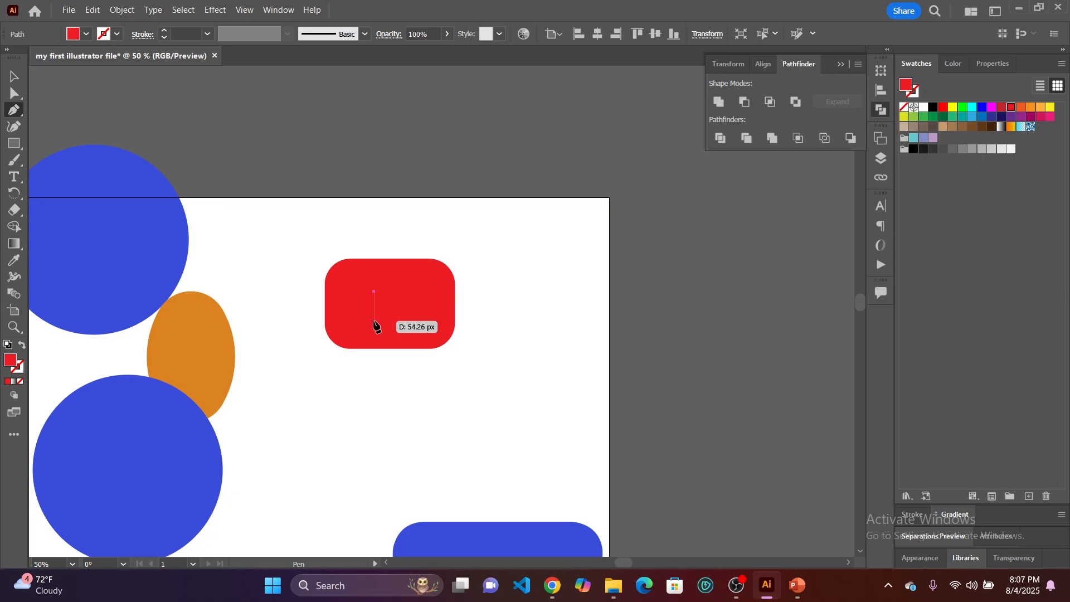
left_click(374, 320)
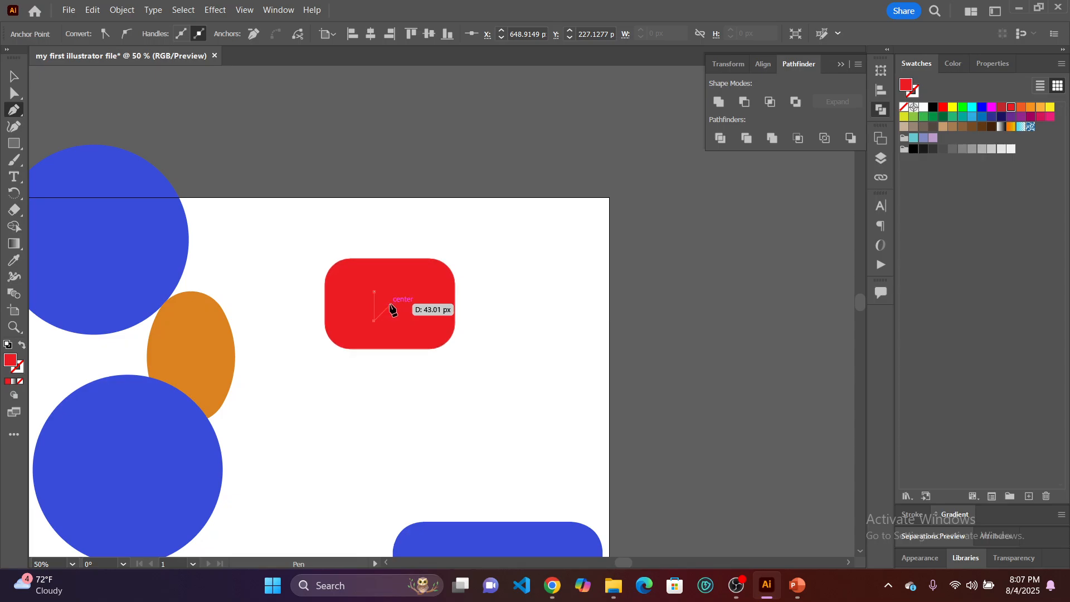
left_click(390, 305)
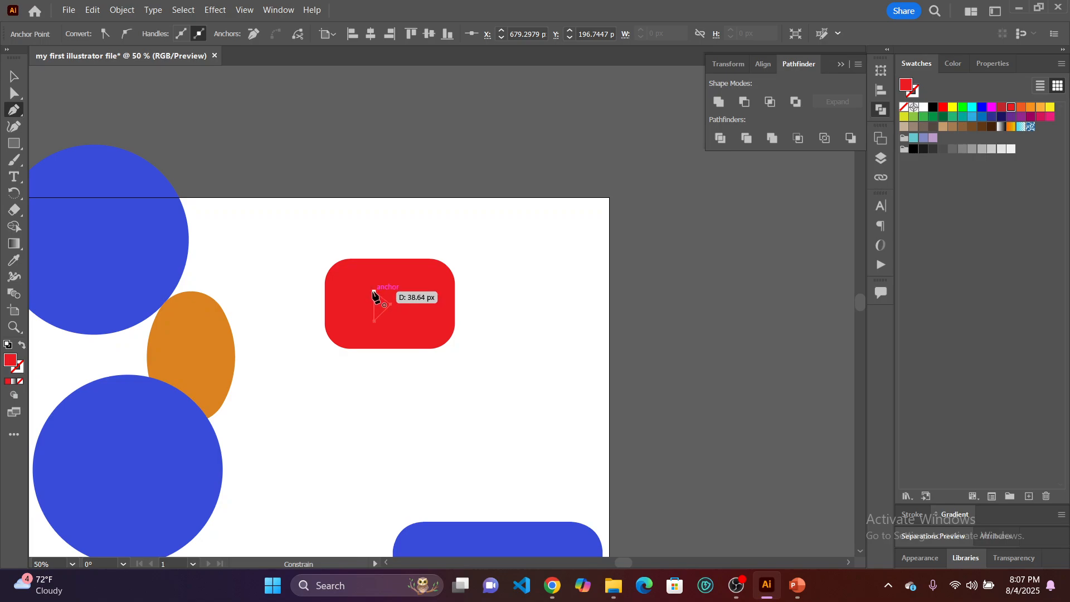
left_click(373, 291)
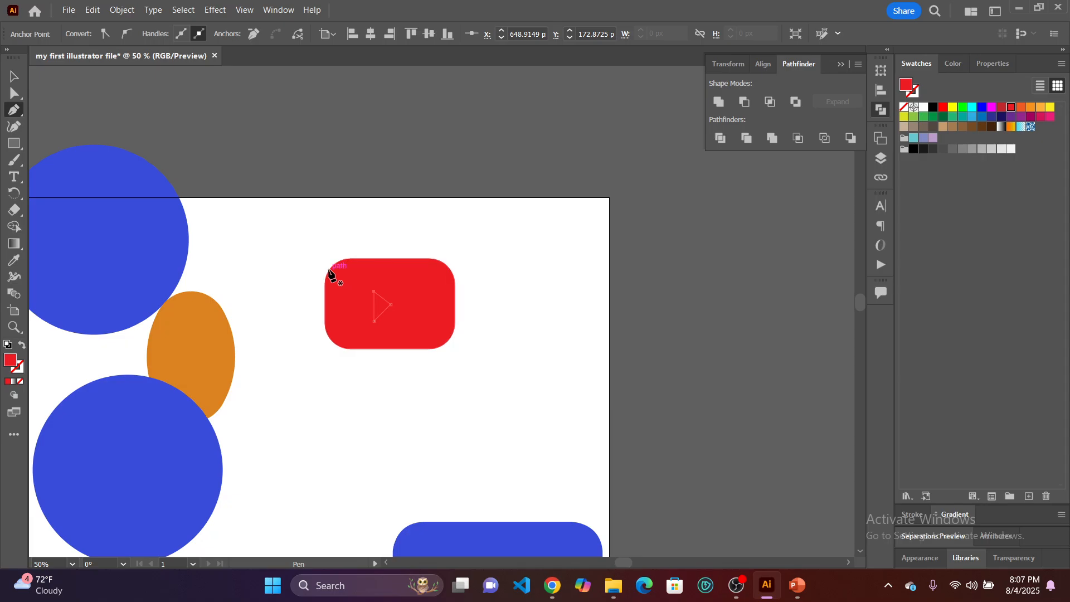
left_click(923, 107)
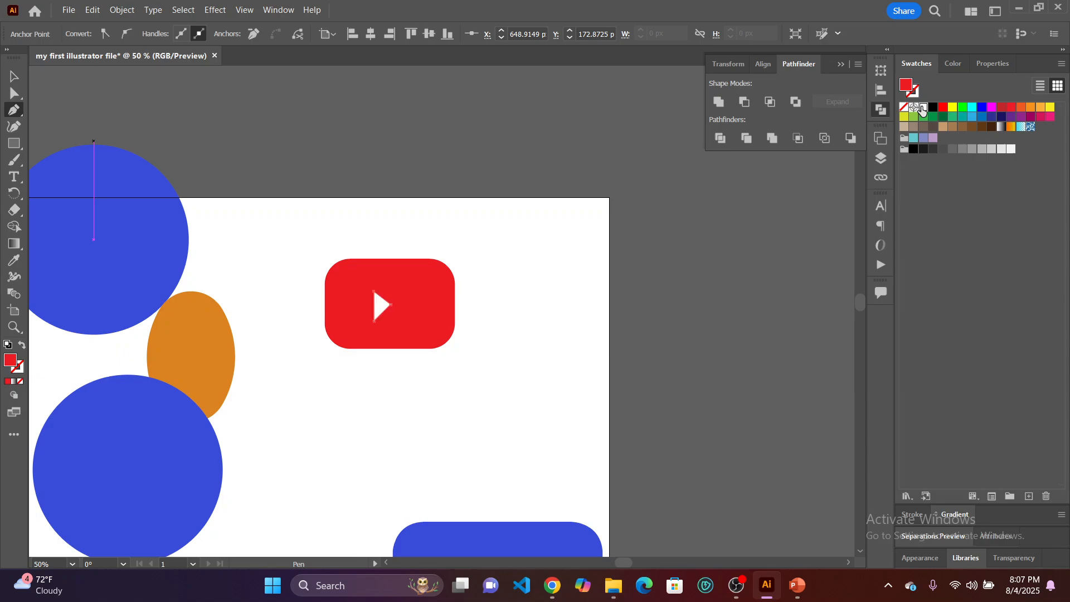
left_click(508, 337)
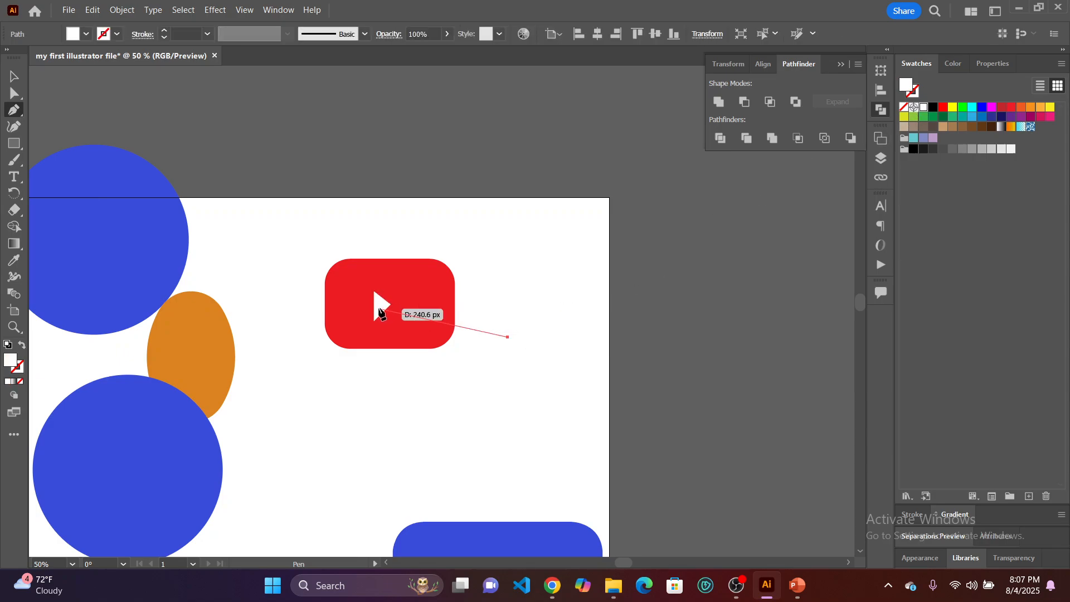
left_click(14, 76)
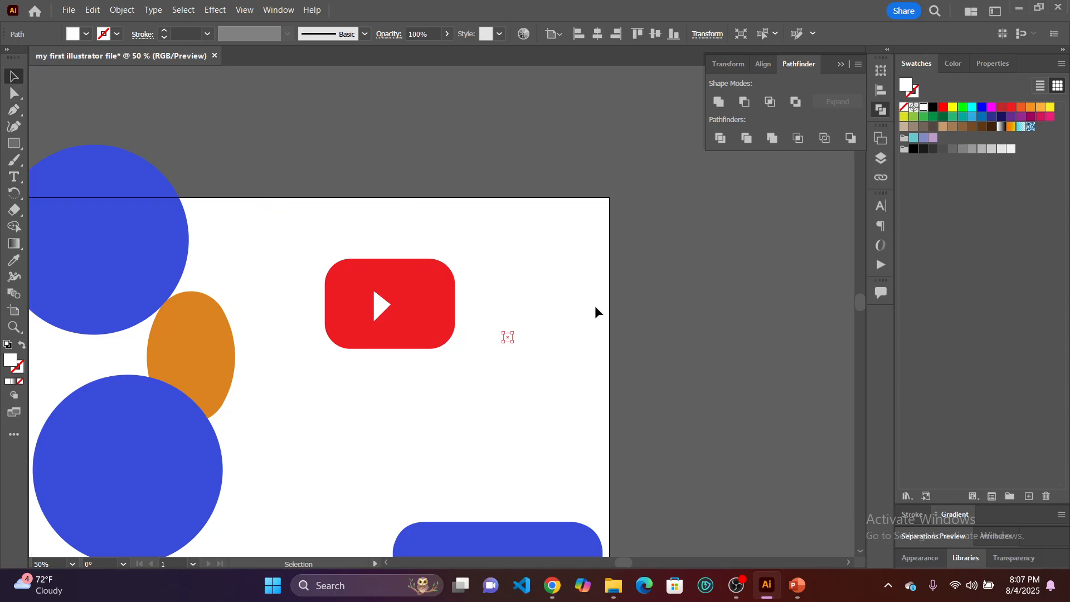
left_click(525, 371)
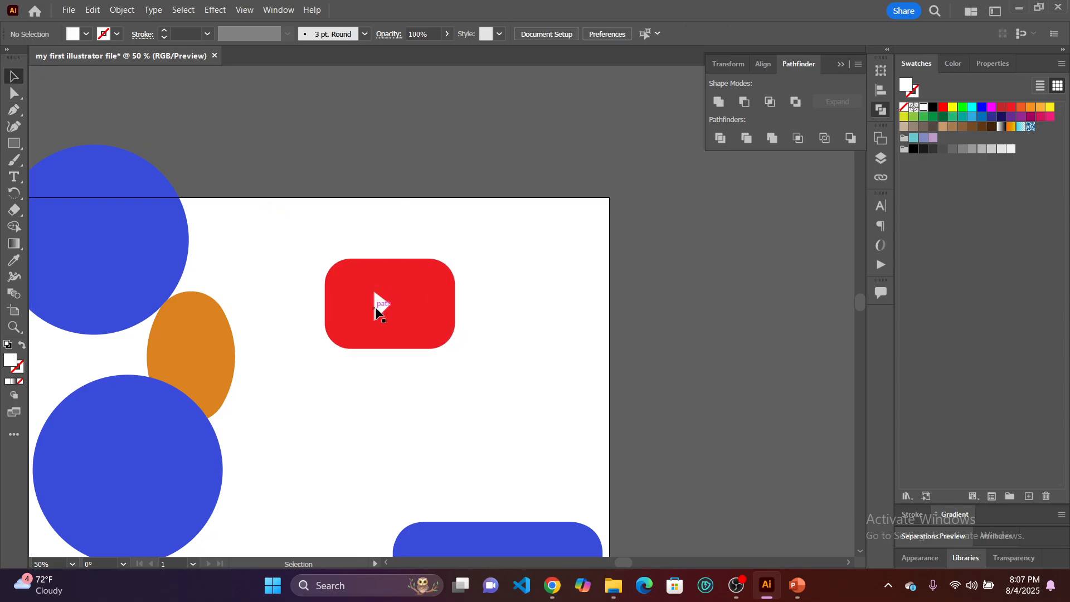
Nudge the white triangle to the right, and align it with the red rectangle to their horizontal and vertical centres.
left_click_drag(383, 308, 388, 303)
left_click(450, 393)
left_click_drag(392, 287, 292, 223)
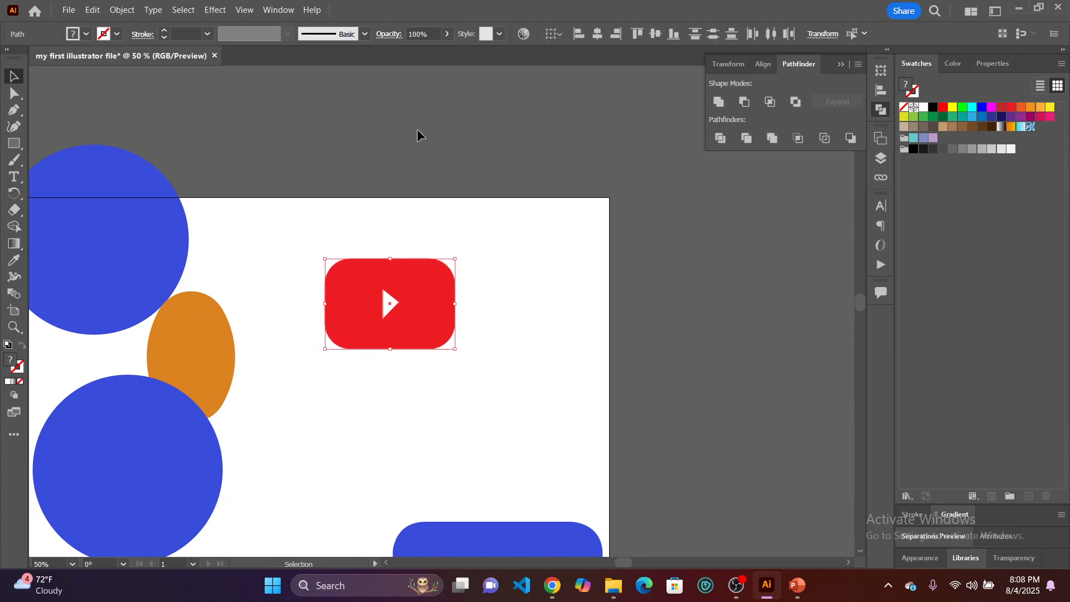
left_click(598, 38)
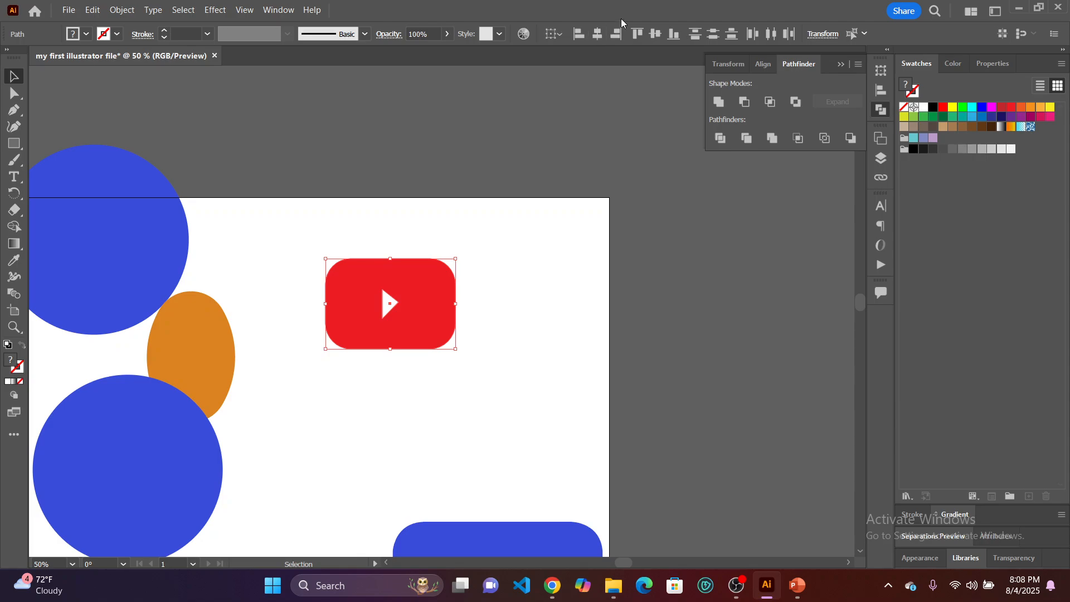
left_click(657, 35)
left_click(494, 375)
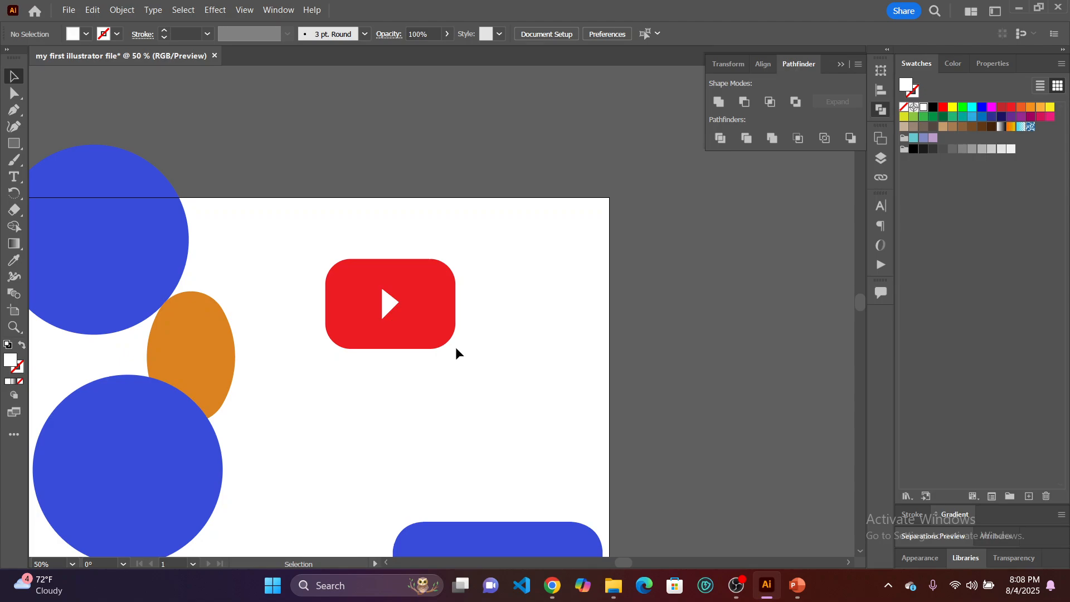
Shrink the red rounded rectangle on all sides around the white triangle and reduce its corner rounding.
left_click(415, 301)
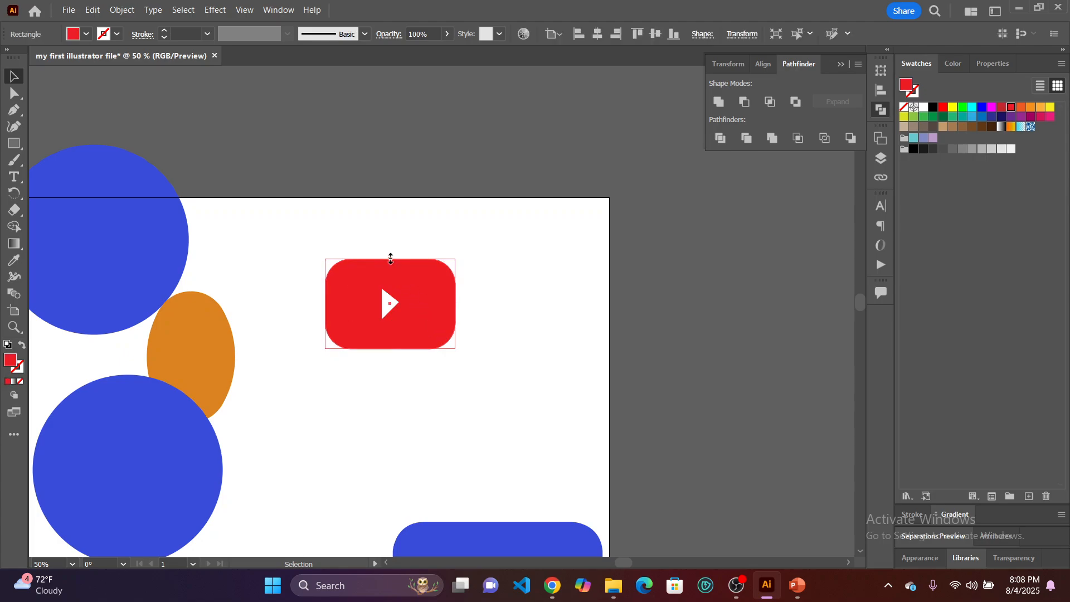
left_click_drag(390, 259, 391, 267)
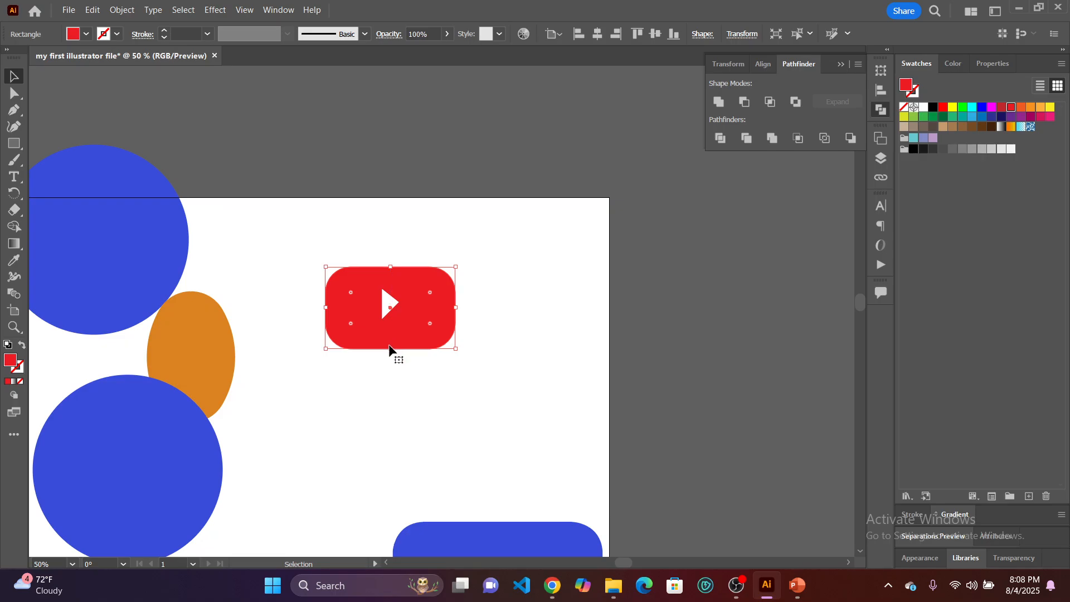
left_click_drag(391, 348, 390, 340)
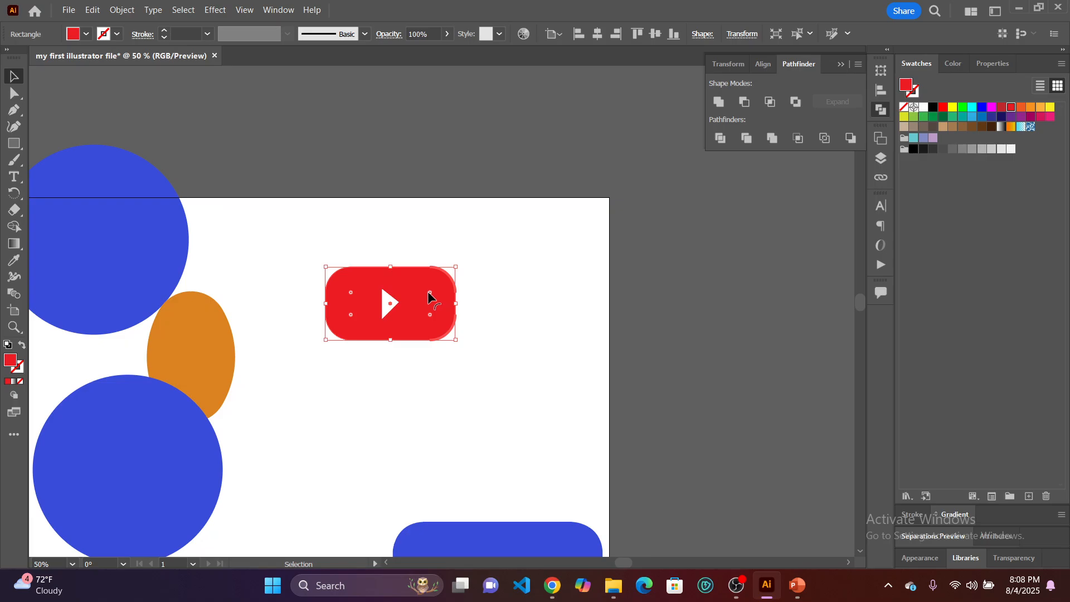
left_click_drag(428, 292, 446, 305)
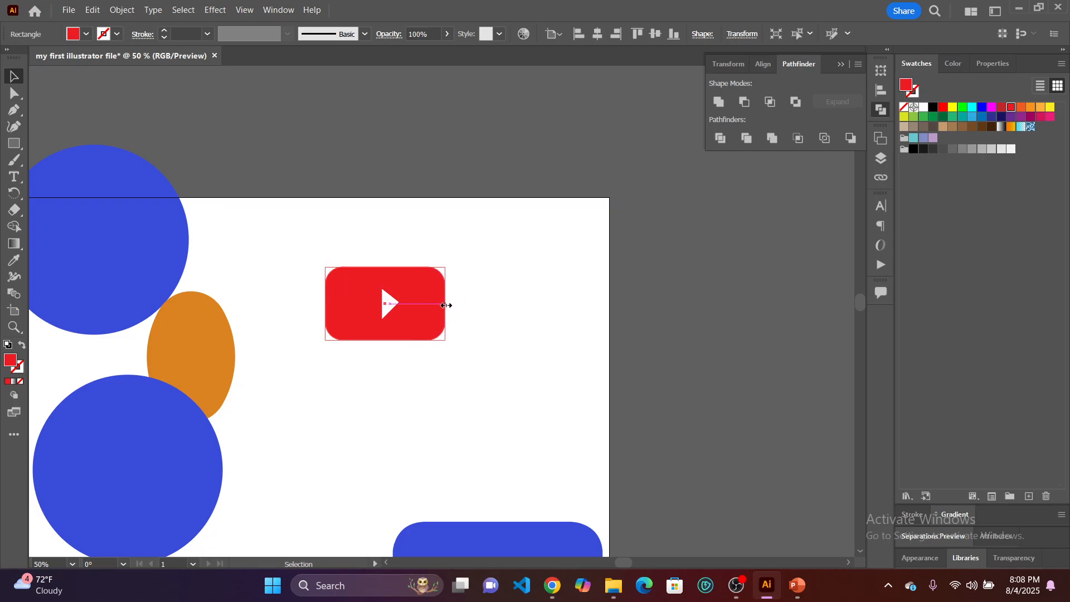
left_click_drag(386, 266, 389, 272)
left_click_drag(326, 306, 334, 305)
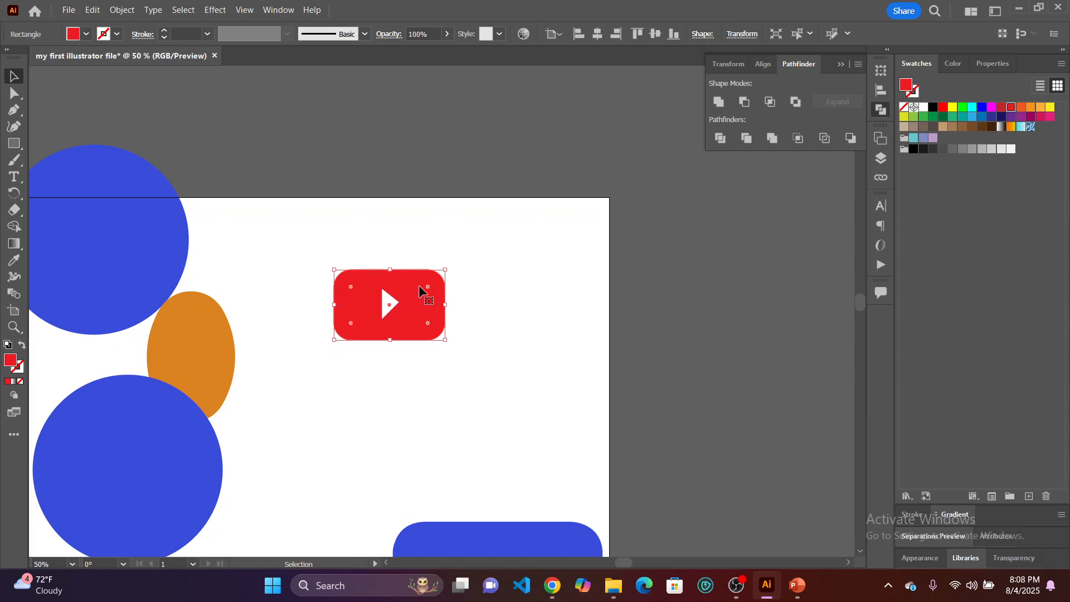
Reduce the red rectangle's corner rounding slightly, and align it with the white triangle to their horizontal and vertical centres.
left_click_drag(427, 287, 430, 287)
left_click_drag(477, 363, 310, 242)
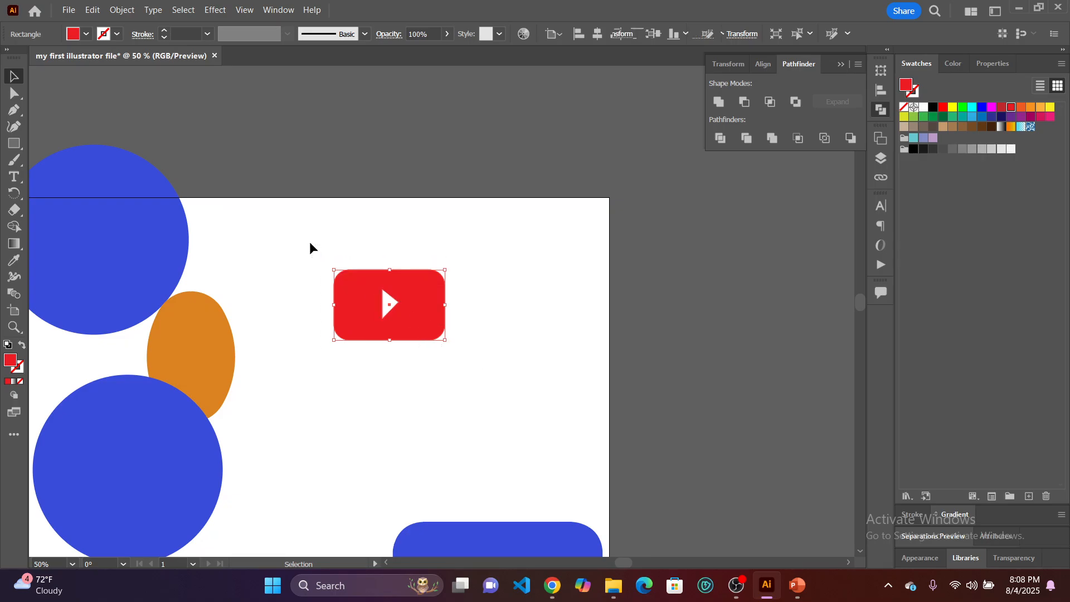
left_click(601, 33)
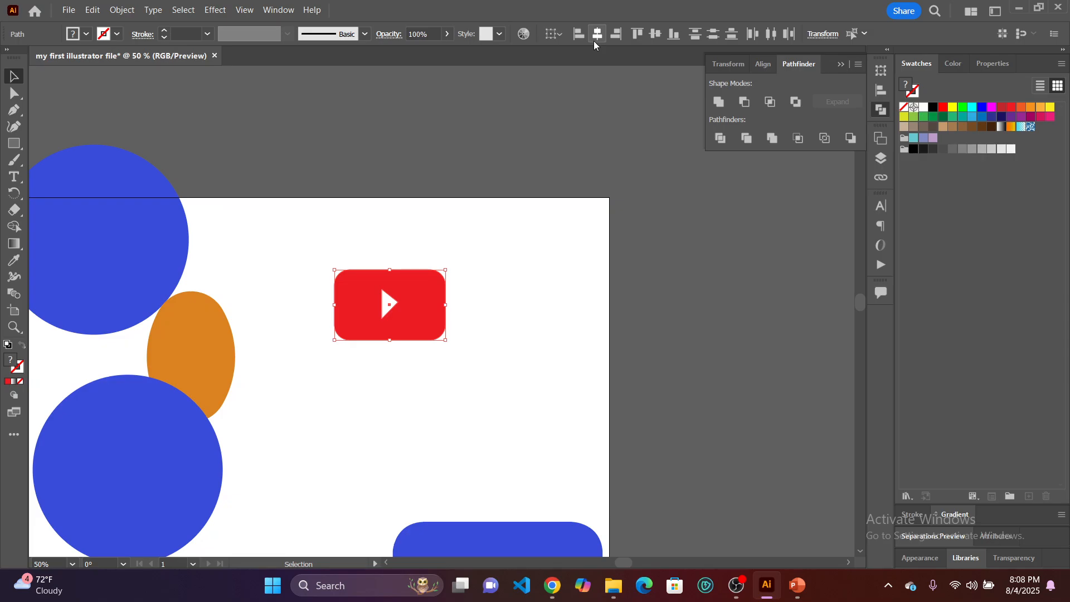
left_click(657, 34)
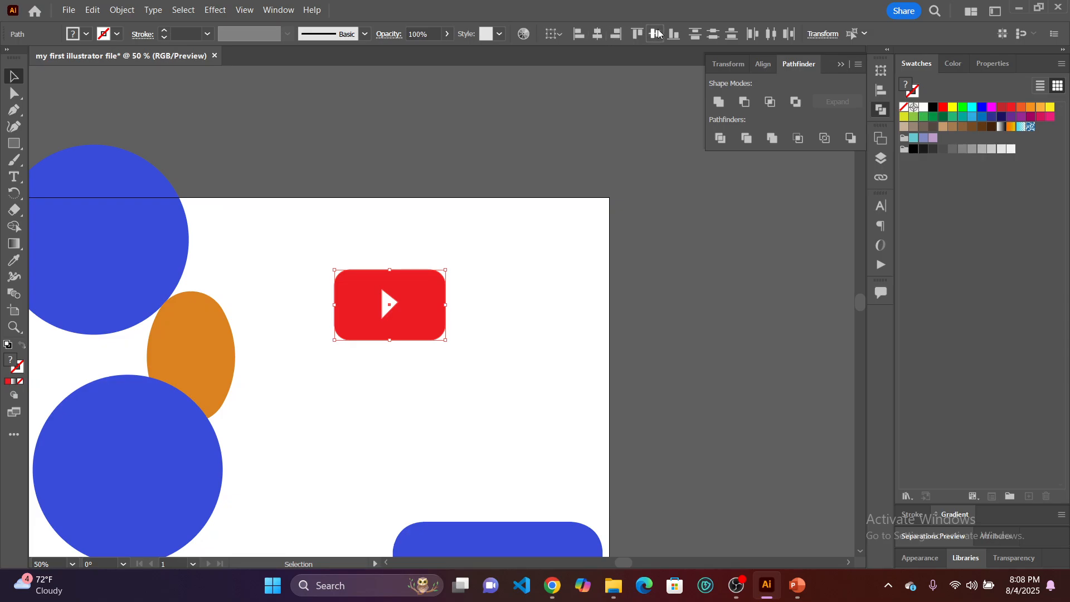
left_click(535, 295)
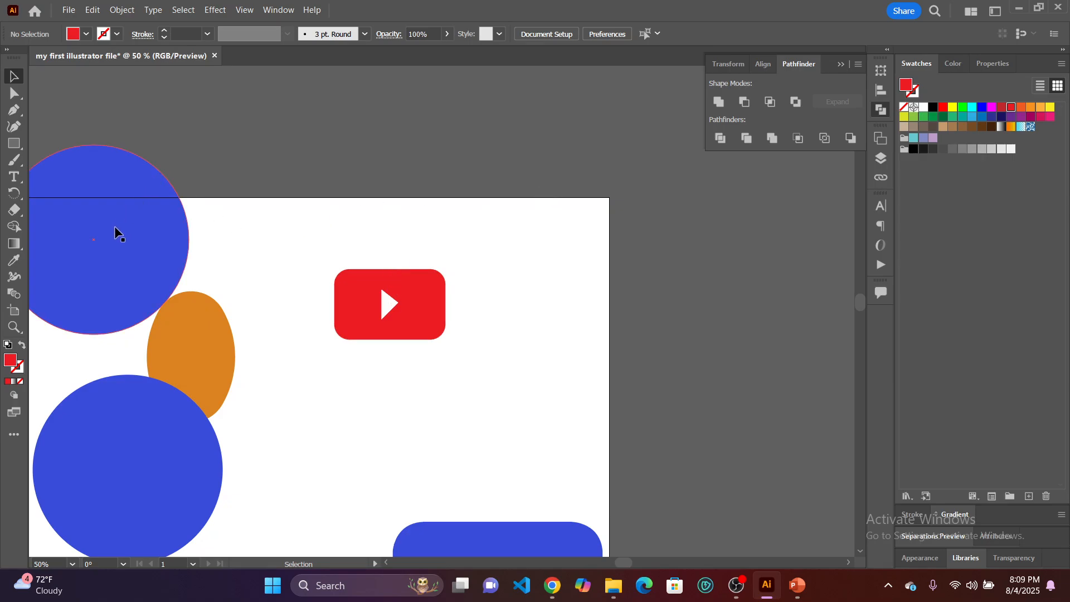
Place the upper blue circle behind the play icon, and move it back out above the orange oval.
left_click_drag(111, 234, 399, 293)
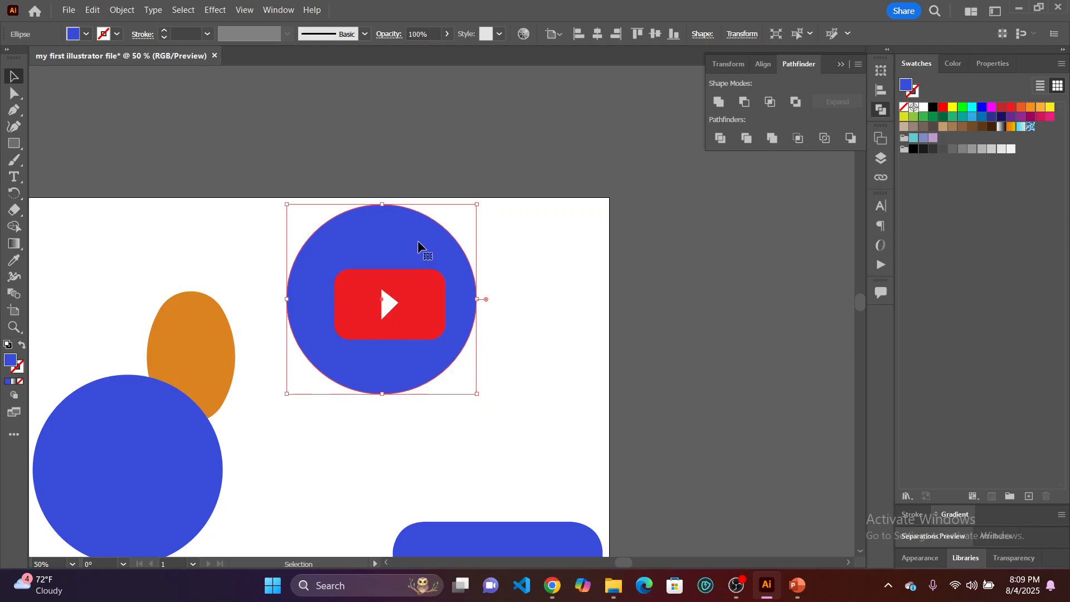
left_click_drag(419, 241, 192, 183)
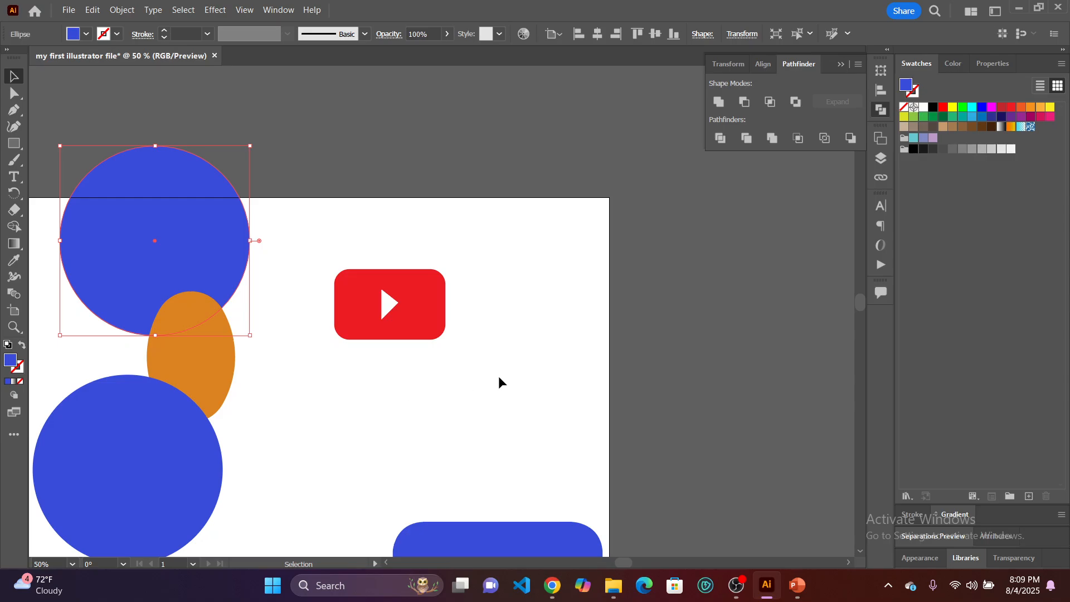
Select the red rectangle and white triangle together and apply the Pathfinder Divide operation to them.
left_click_drag(495, 376, 321, 248)
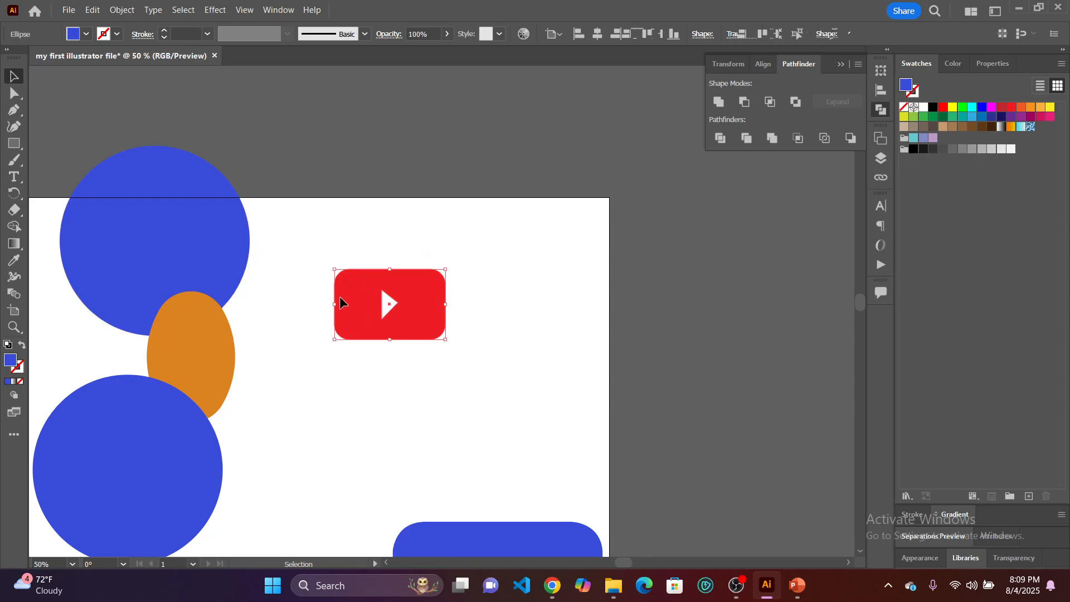
left_click(180, 106)
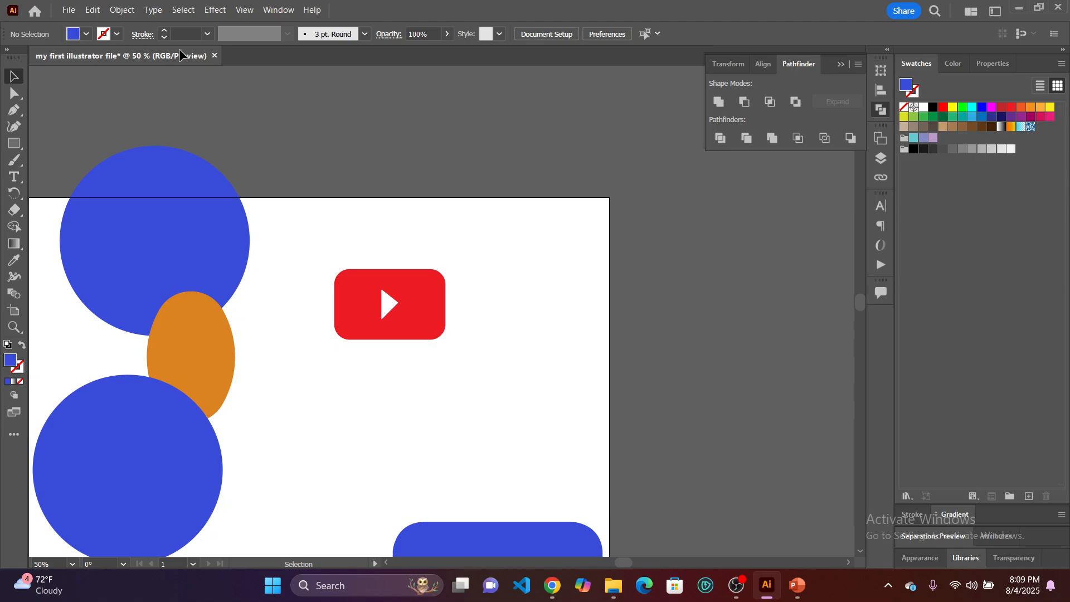
left_click(118, 10)
left_click(446, 241)
left_click_drag(440, 363, 336, 269)
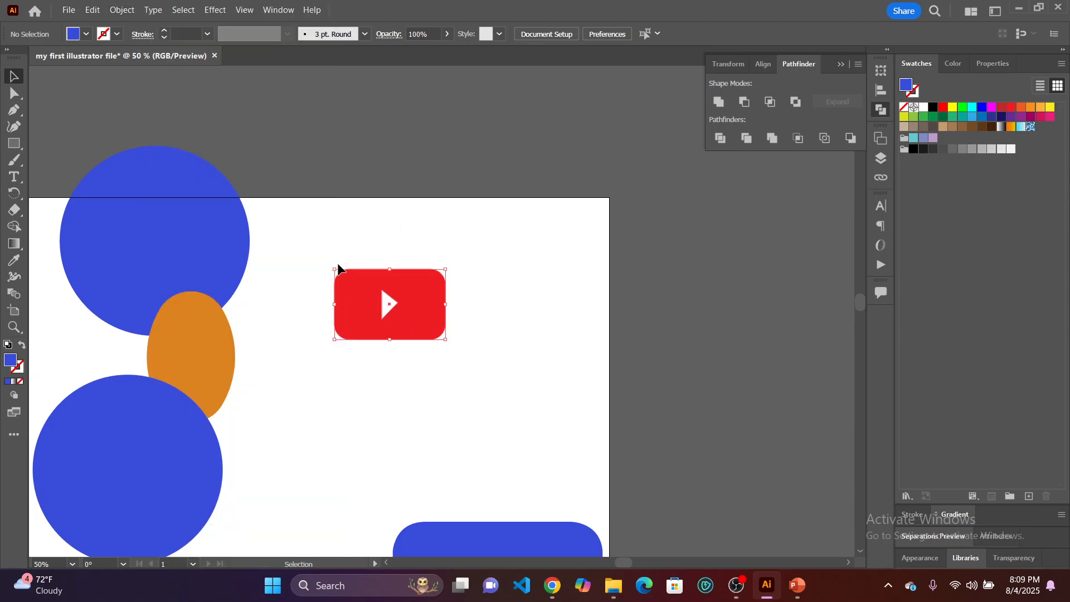
left_click(118, 10)
left_click(186, 169)
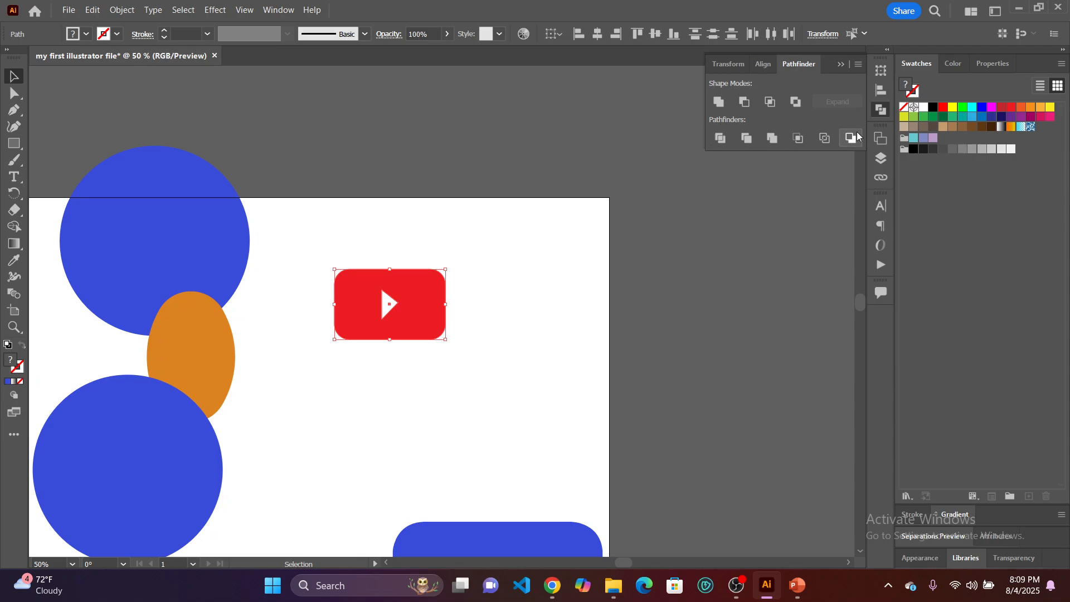
left_click(884, 112)
left_click(884, 112)
left_click(719, 140)
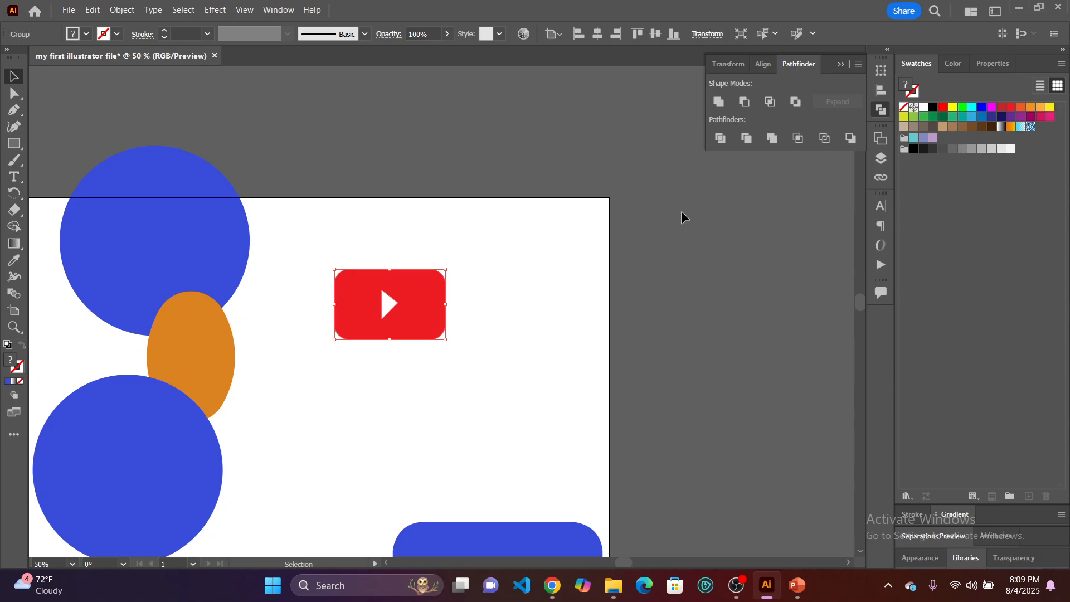
Move the grouped play icon a short distance right and slightly up on the artboard.
left_click(510, 320)
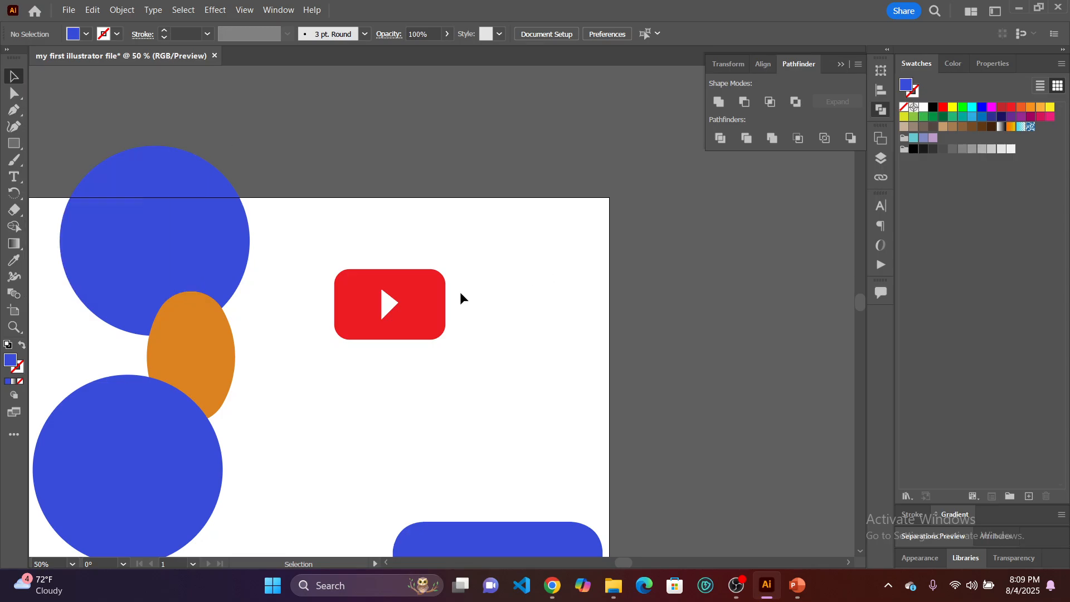
left_click_drag(425, 313, 468, 301)
left_click(541, 367)
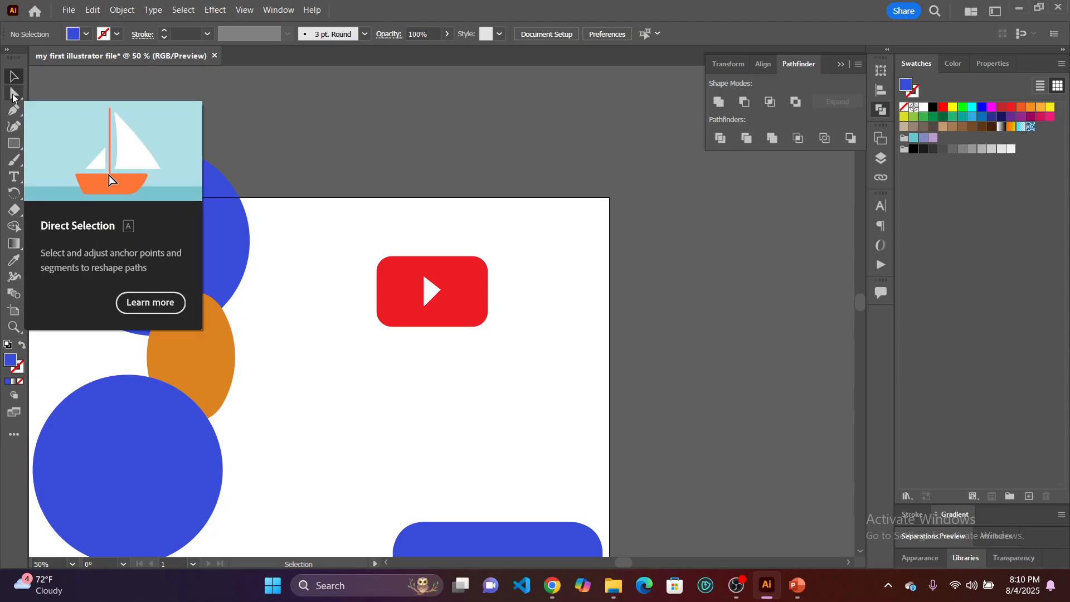
Examine the red shape and the white triangle individually inside the play icon with Direct Selection.
left_click(14, 94)
left_click(411, 301)
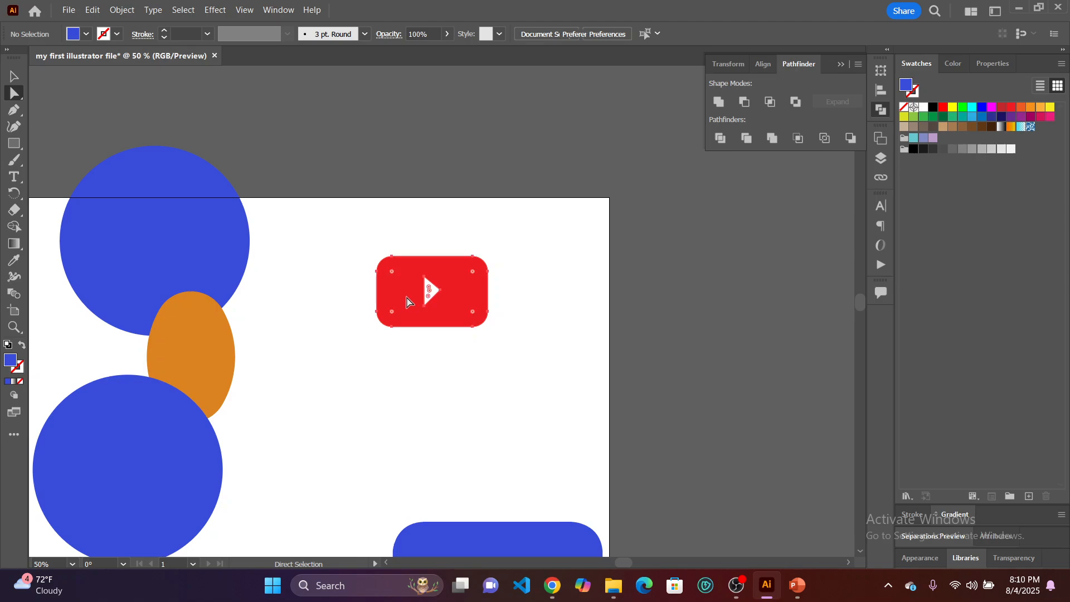
left_click(436, 409)
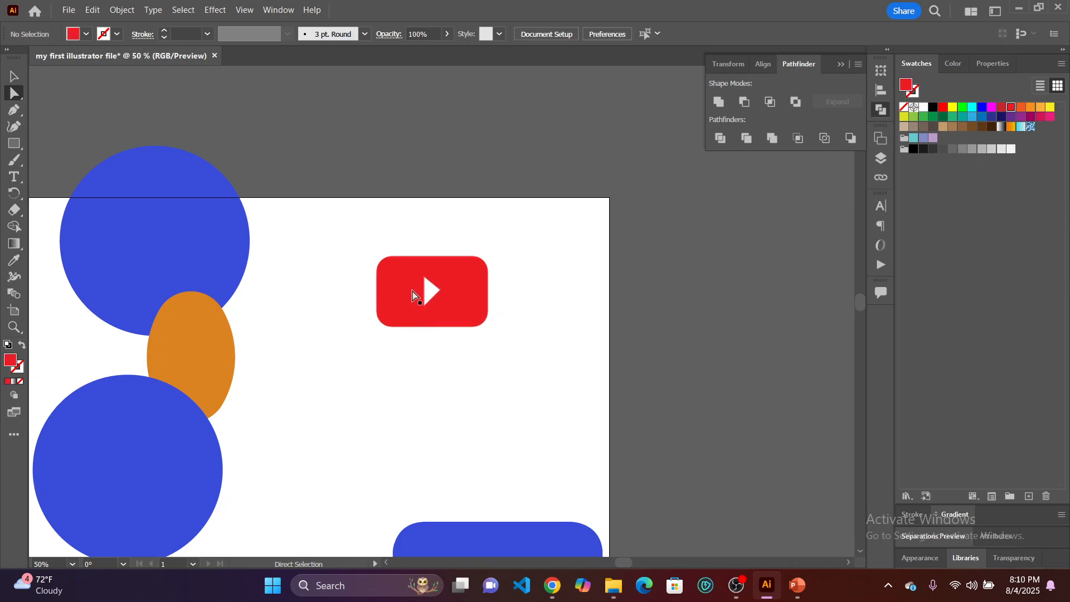
scroll(424, 299, "up", 3)
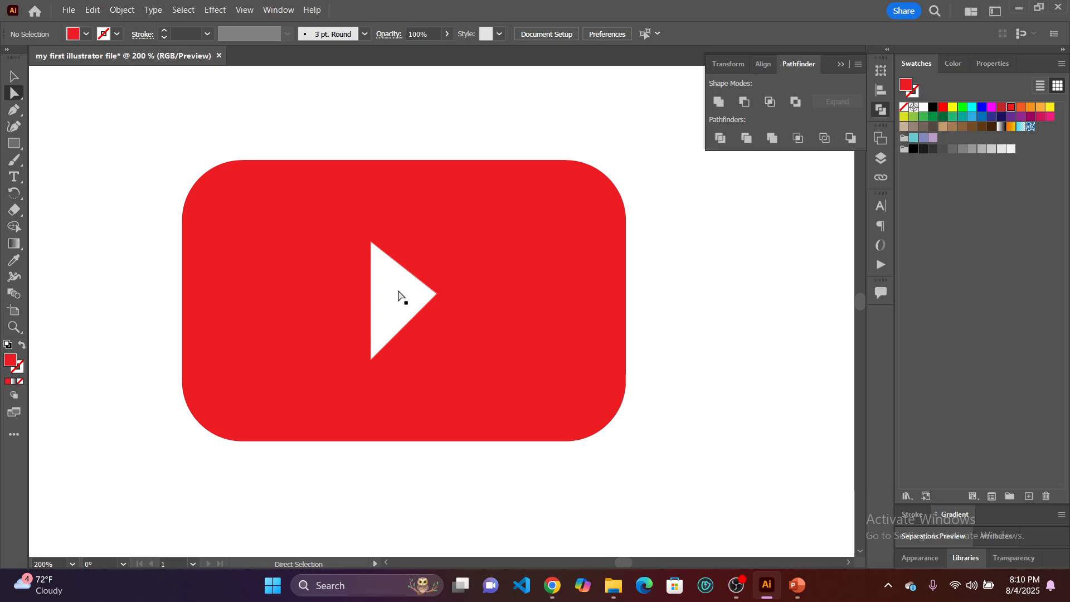
left_click(399, 295)
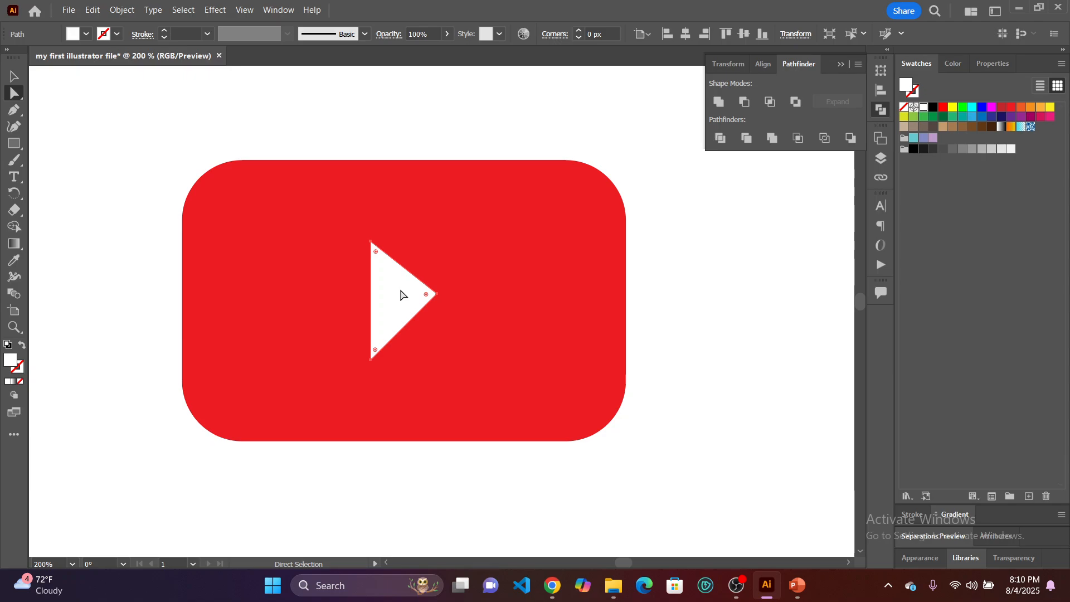
key("ctrl+shift+a")
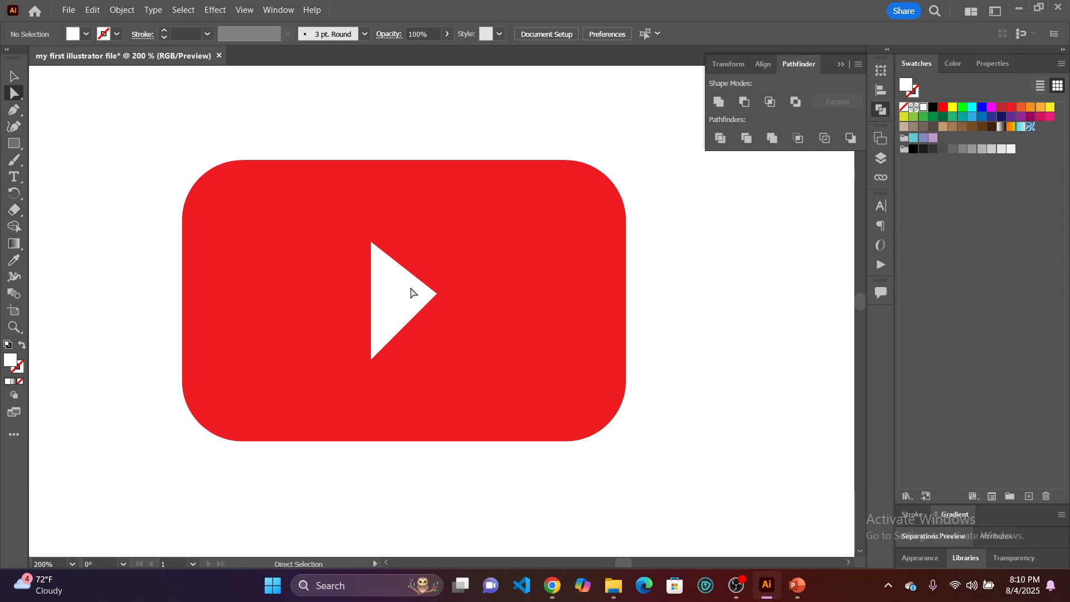
key("ctrl+minus")
key("ctrl+minus")
key("ctrl+minus")
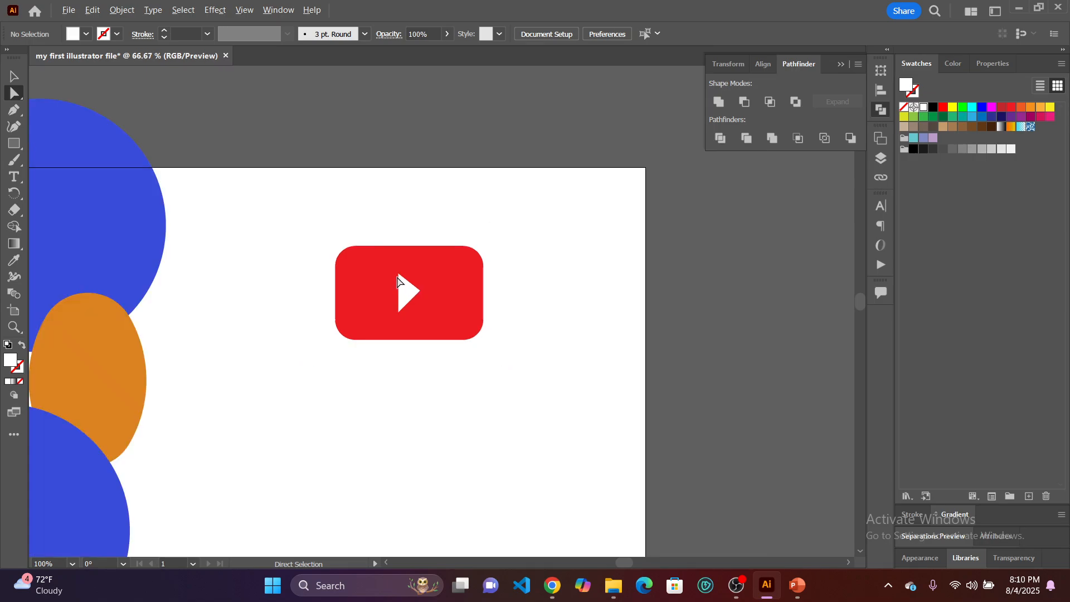
Place the upper blue circle behind the play icon, and move it back out to just left of the icon.
left_click(15, 77)
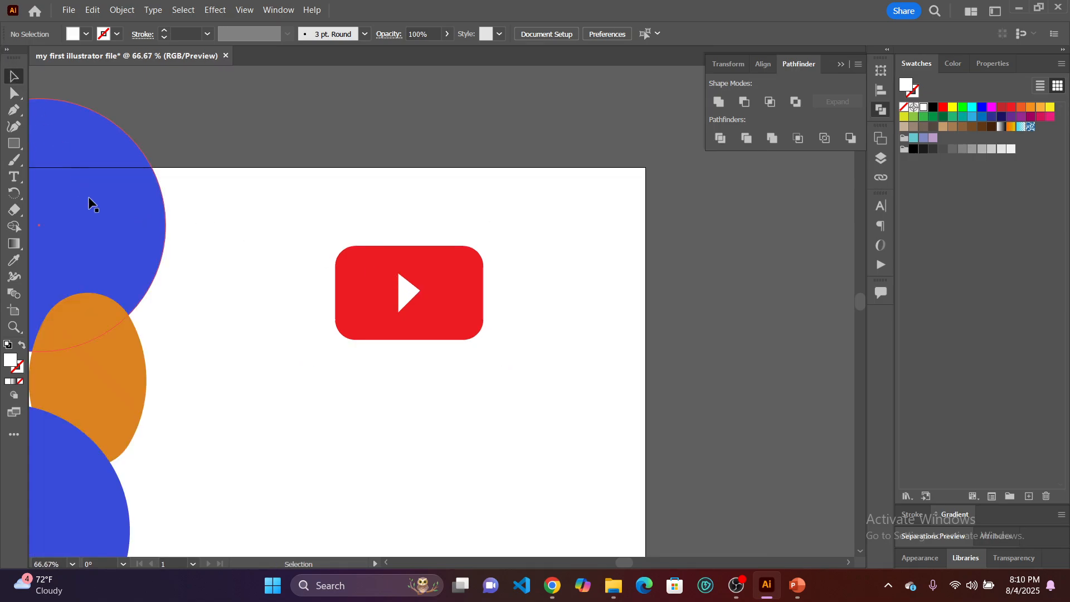
left_click_drag(90, 201, 450, 255)
left_click_drag(422, 178, 242, 188)
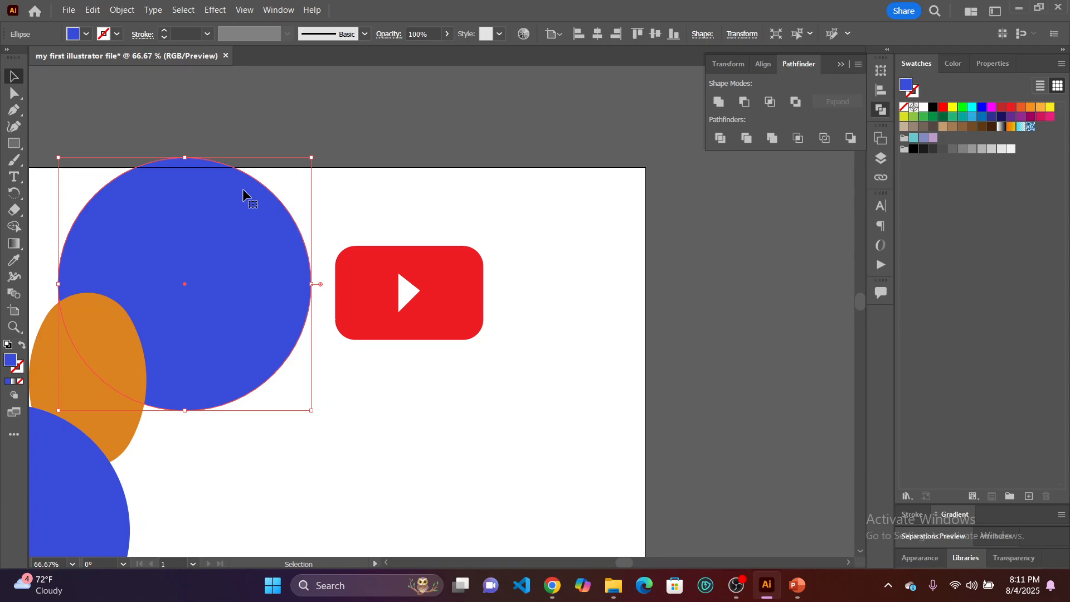
Move the two blue circles, the orange oval and the play icon together straight down to free the artboard's upper area.
scroll(285, 262, "down", 2)
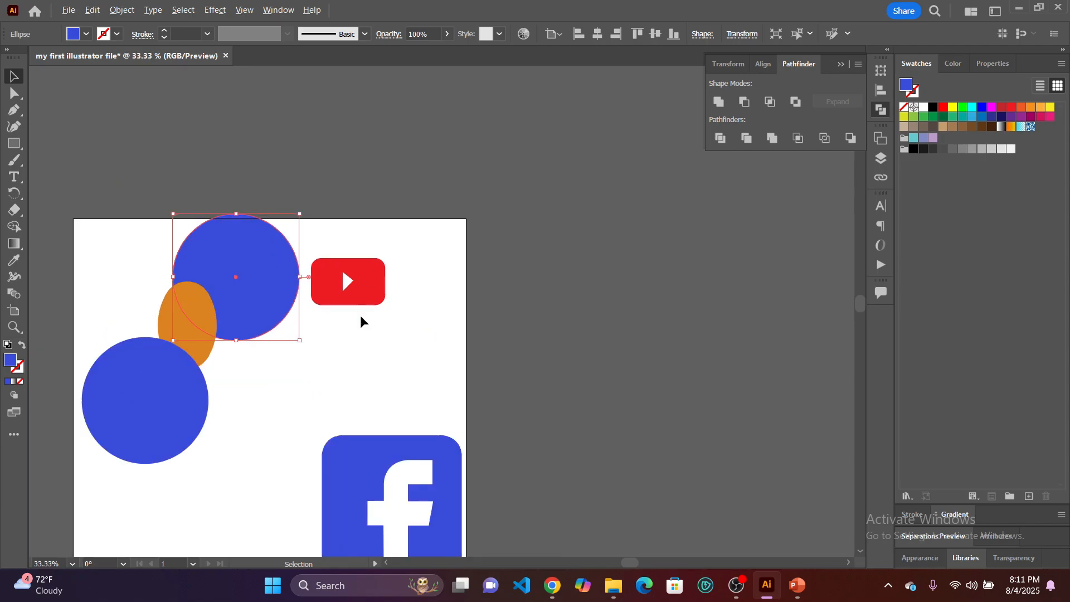
left_click_drag(343, 239, 354, 253)
scroll(466, 377, "down", 3)
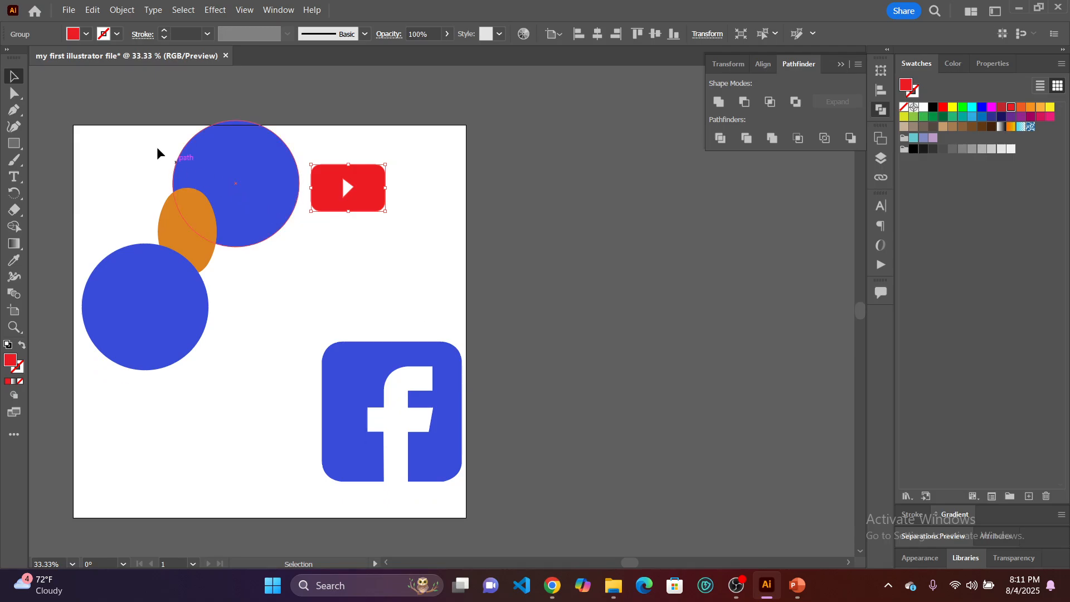
left_click_drag(127, 116, 388, 301)
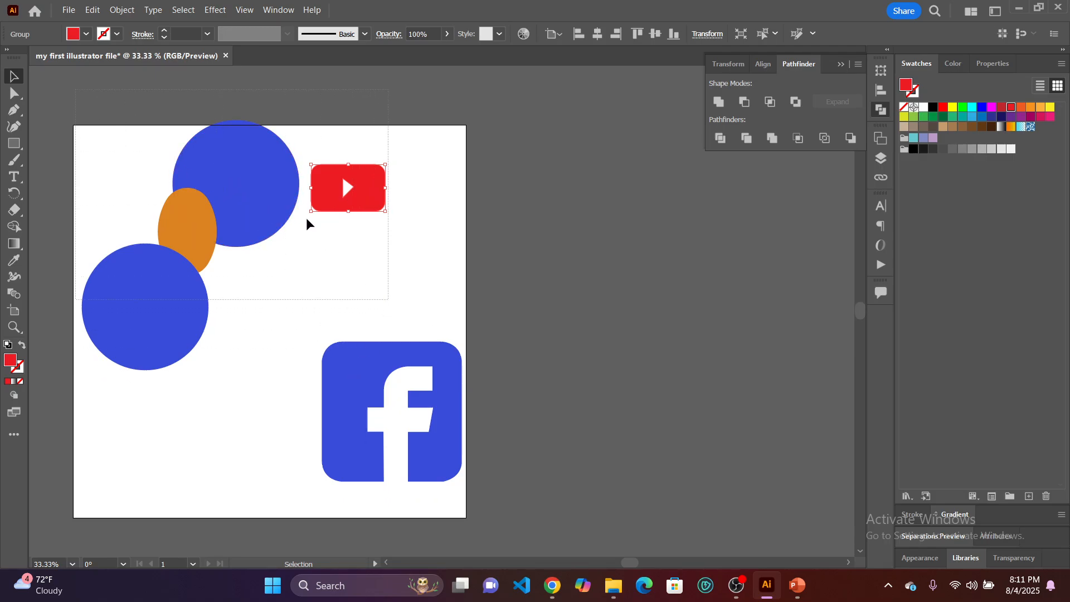
left_click_drag(259, 184, 262, 322)
left_click(362, 235)
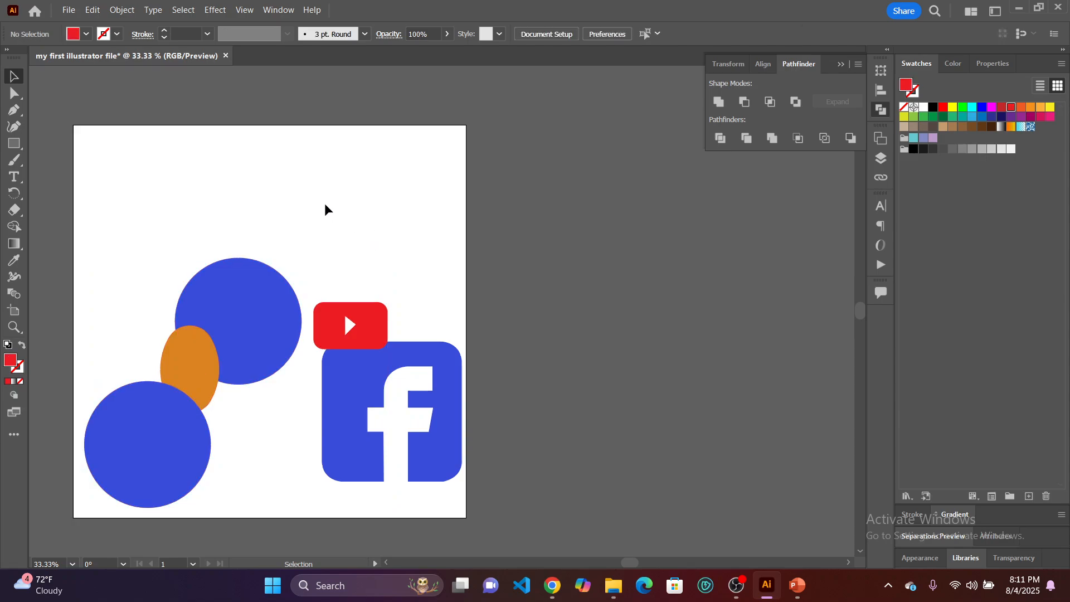
Draw a red circle across the artboard's upper-right corner with the Ellipse tool, and move it left and slightly up.
left_click_drag(14, 143, 60, 157)
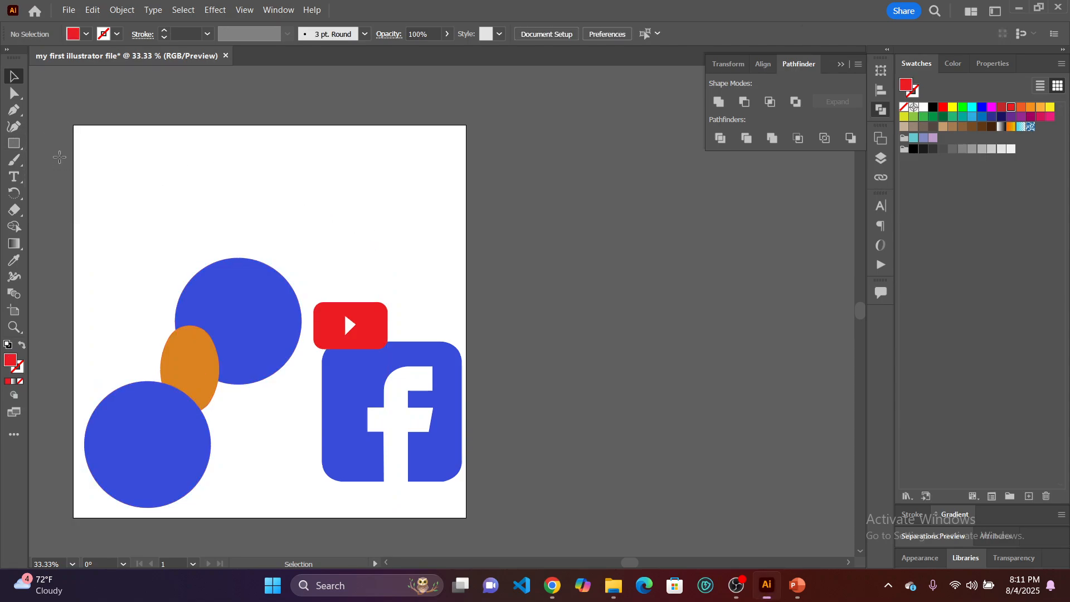
left_click_drag(333, 86, 474, 227)
left_click(14, 77)
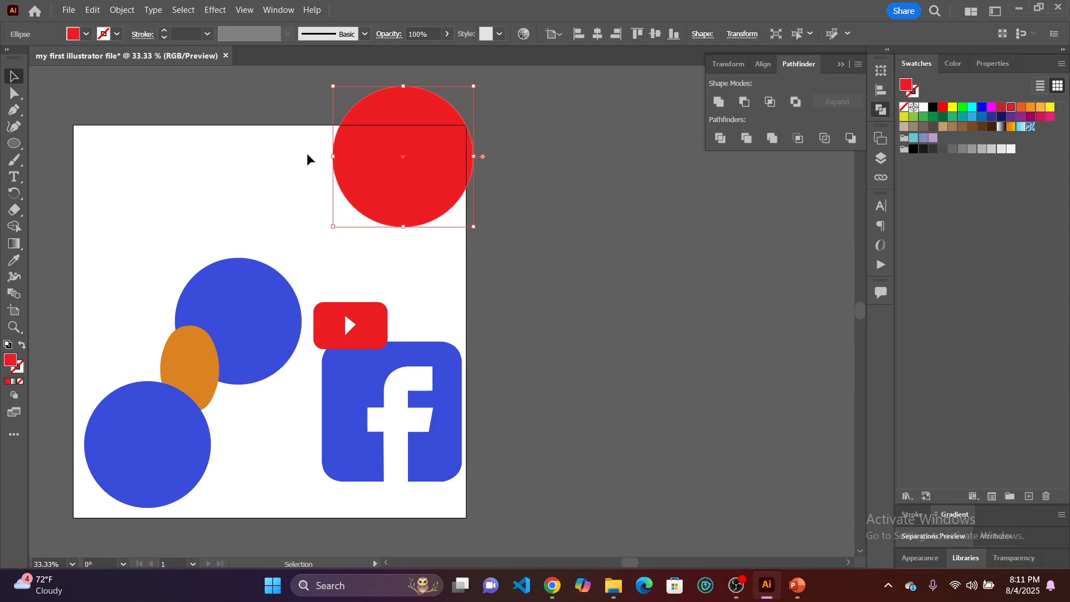
left_click_drag(383, 162, 329, 146)
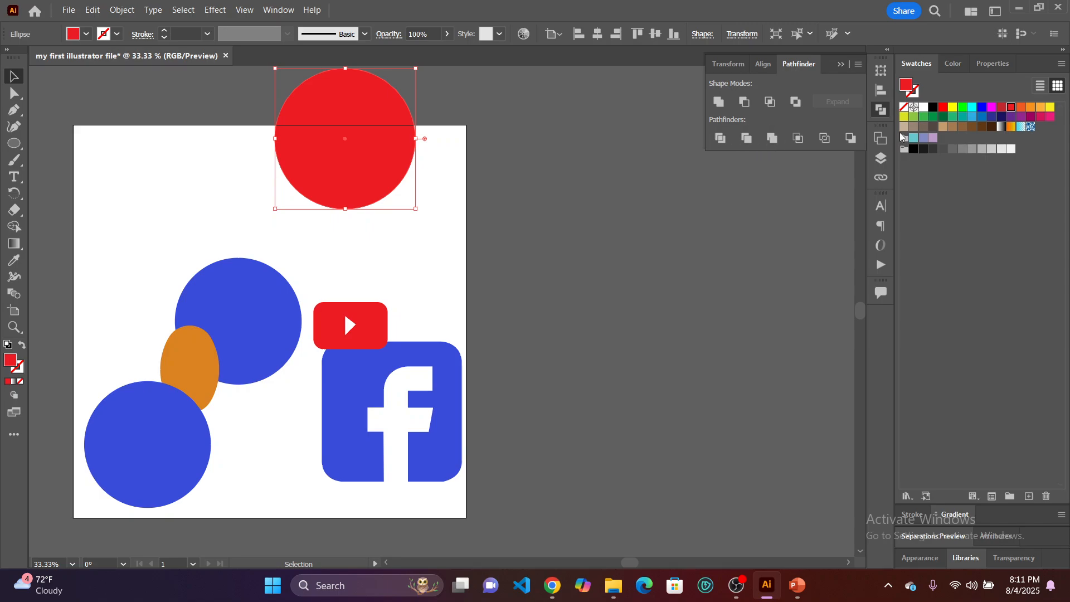
Remove the new circle's fill and give it a dark blue stroke.
left_click(904, 108)
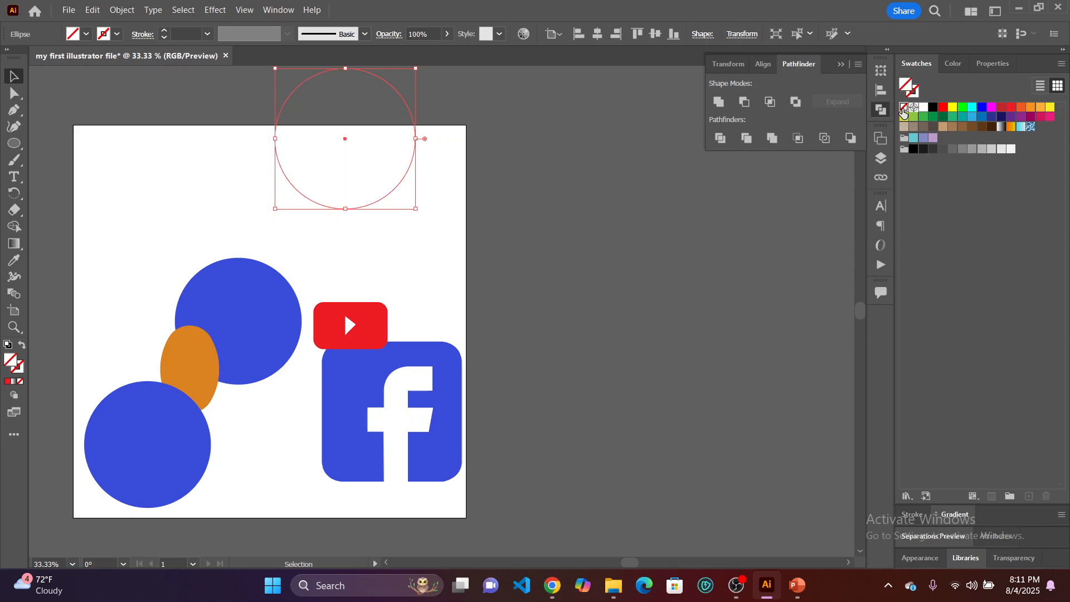
left_click(916, 94)
left_click(992, 117)
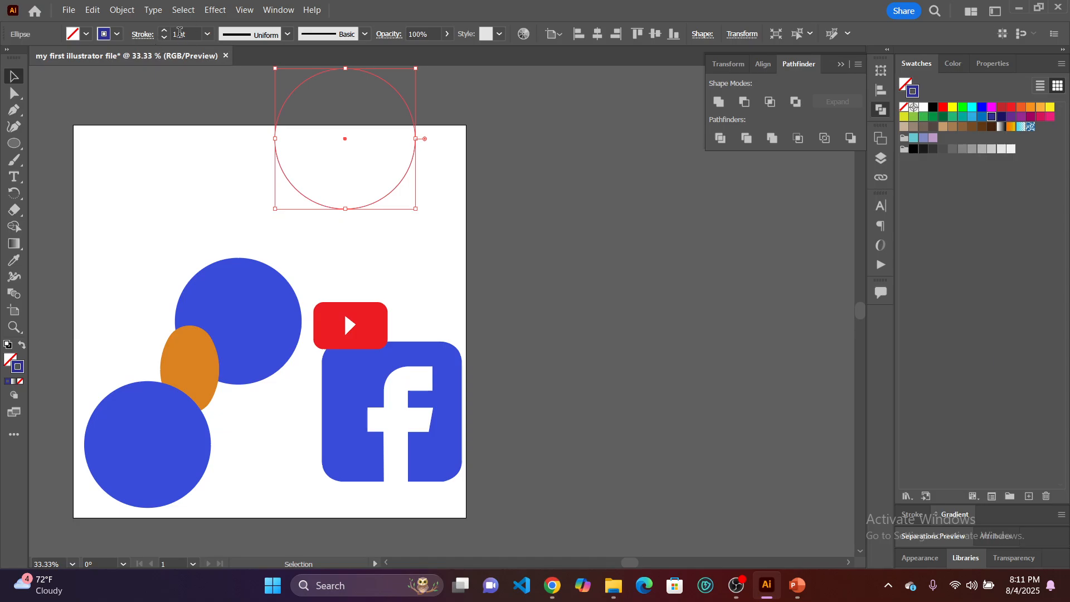
Set the circle outline's stroke weight to 40 pt, and shrink the ring proportionally from its right side.
left_click(208, 35)
left_click(238, 310)
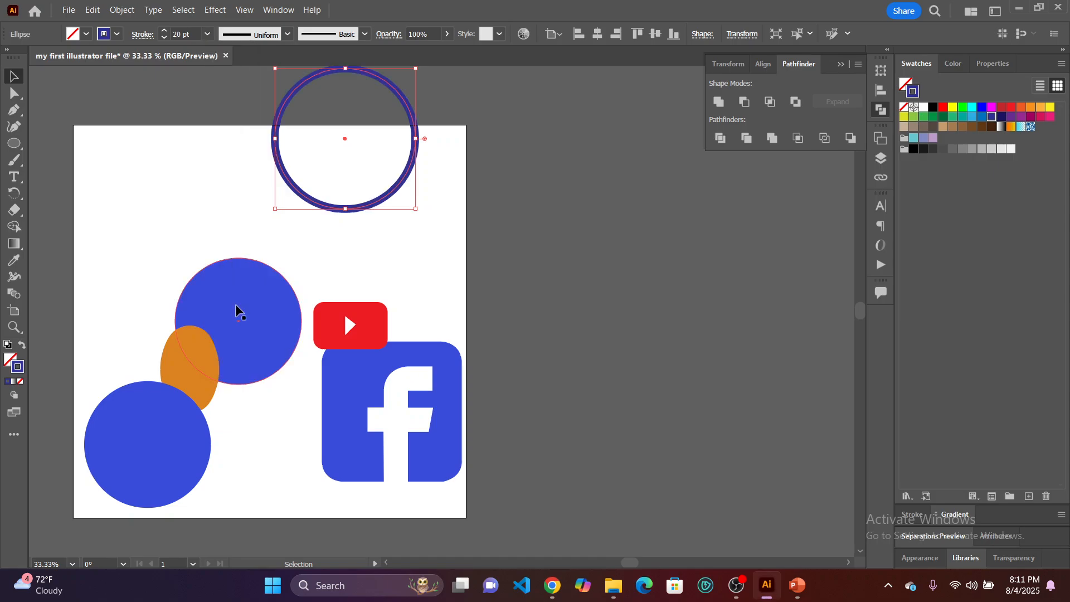
left_click(164, 31)
left_click(164, 31)
left_click(164, 31)
left_click(164, 32)
left_click(164, 32)
left_click(164, 31)
left_click(164, 31)
left_click(164, 32)
left_click(164, 31)
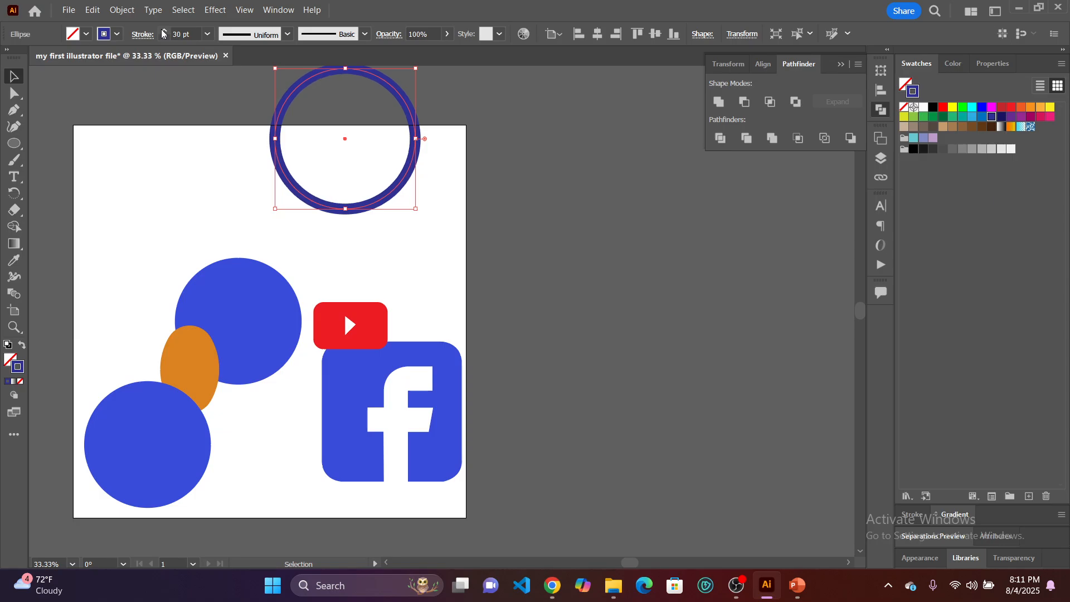
left_click(164, 31)
left_click(163, 31)
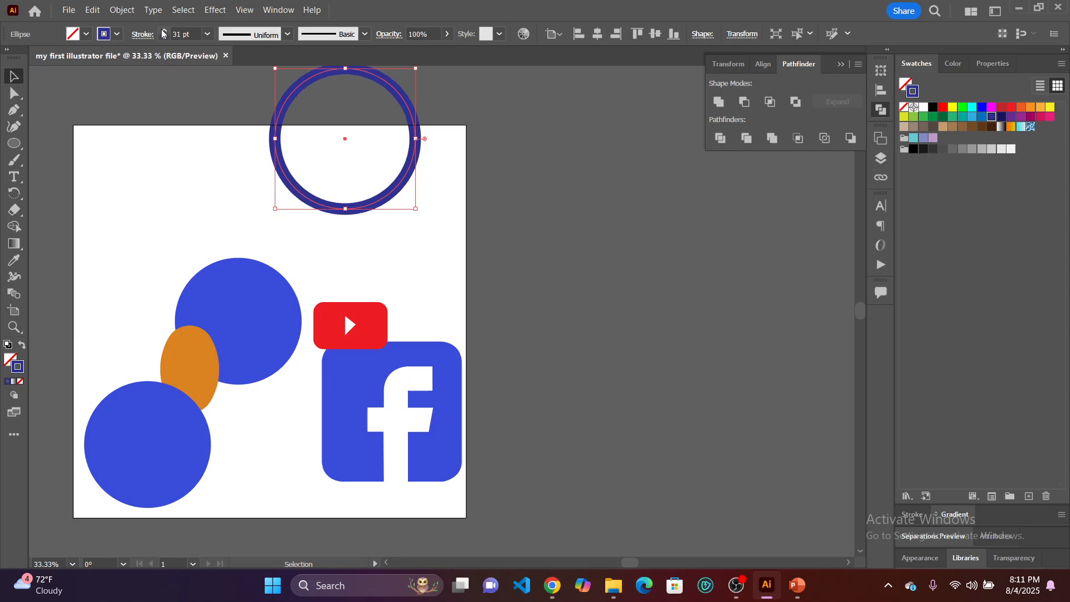
left_click(164, 31)
left_click(164, 31)
left_click(164, 31)
left_click(164, 32)
left_click(164, 32)
left_click(163, 31)
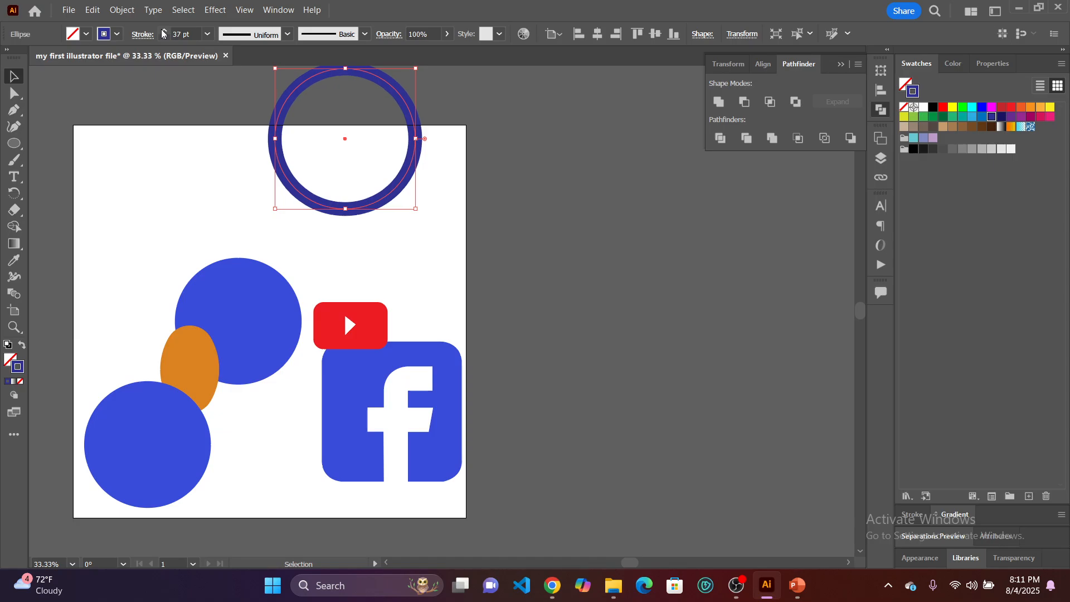
left_click(164, 31)
left_click(164, 32)
left_click(164, 31)
left_click(164, 31)
left_click(164, 37)
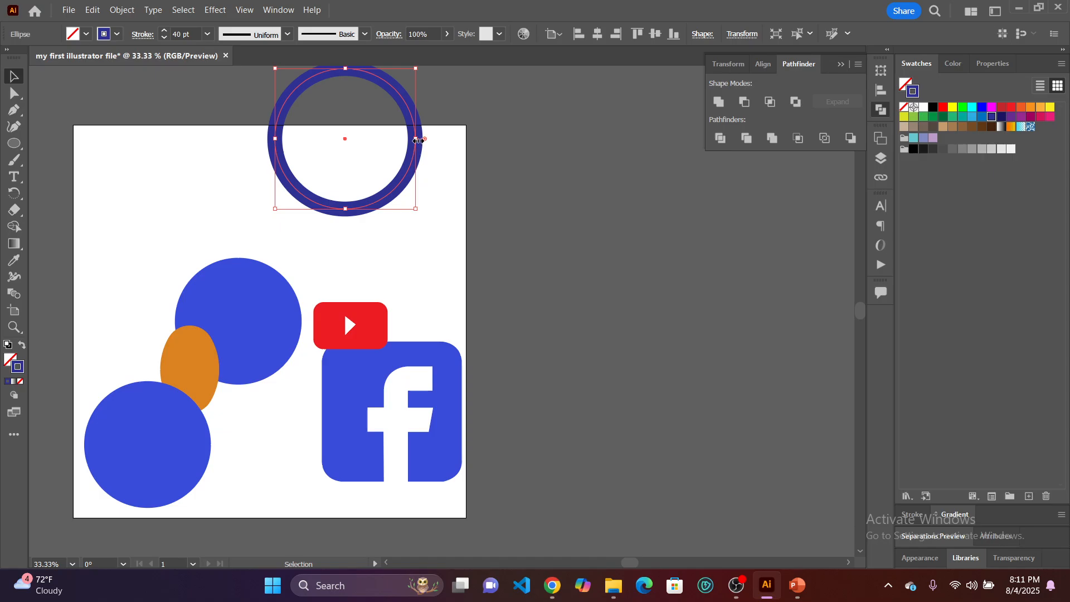
left_click_drag(418, 140, 375, 143)
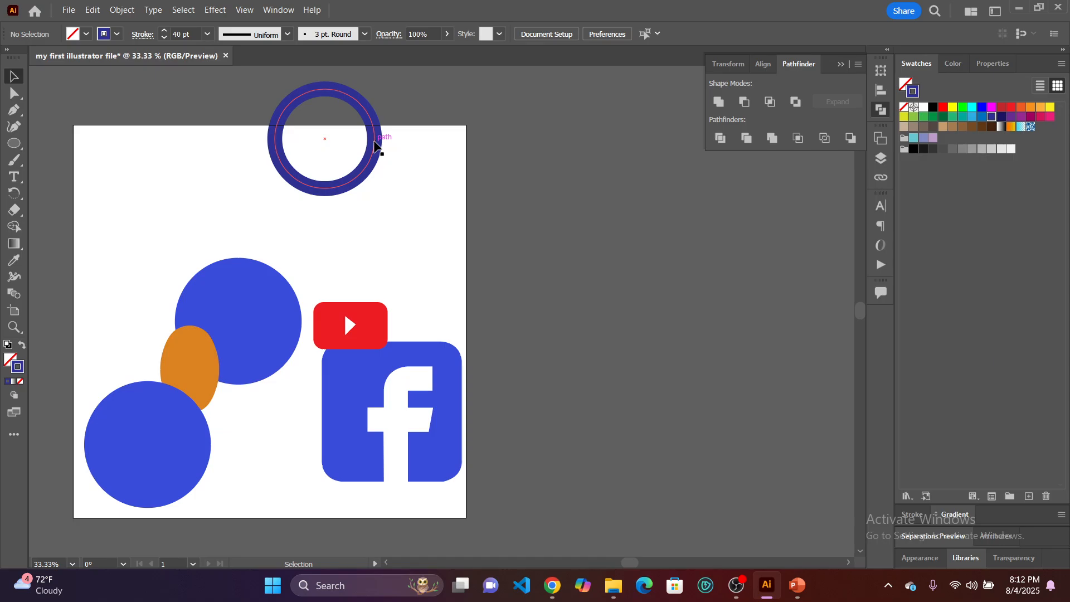
Switch to the Google Meet window in Chrome.
mouse_move(554, 584)
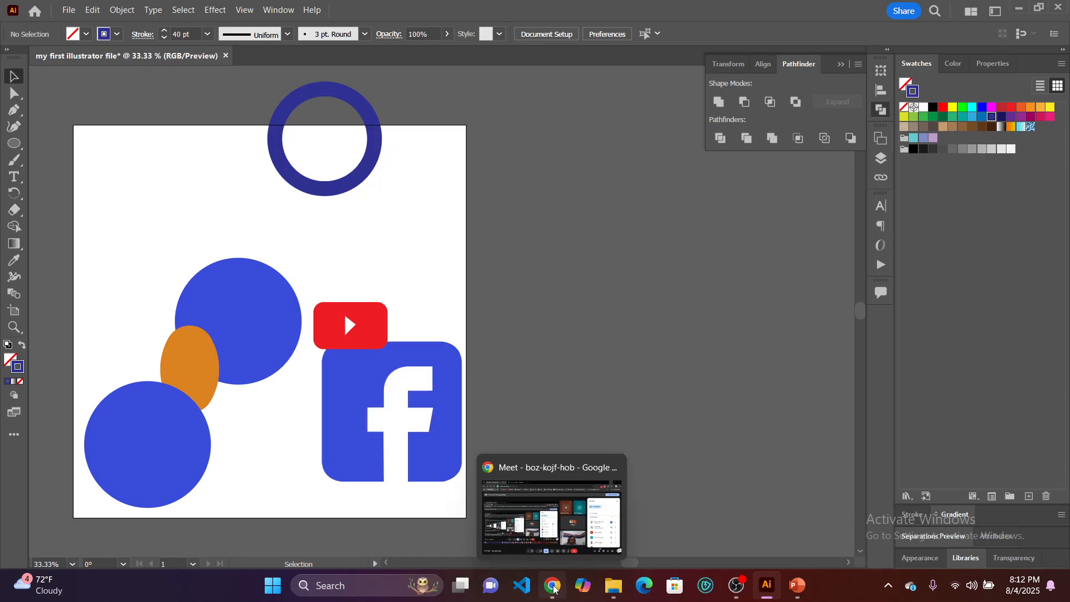
left_click(554, 538)
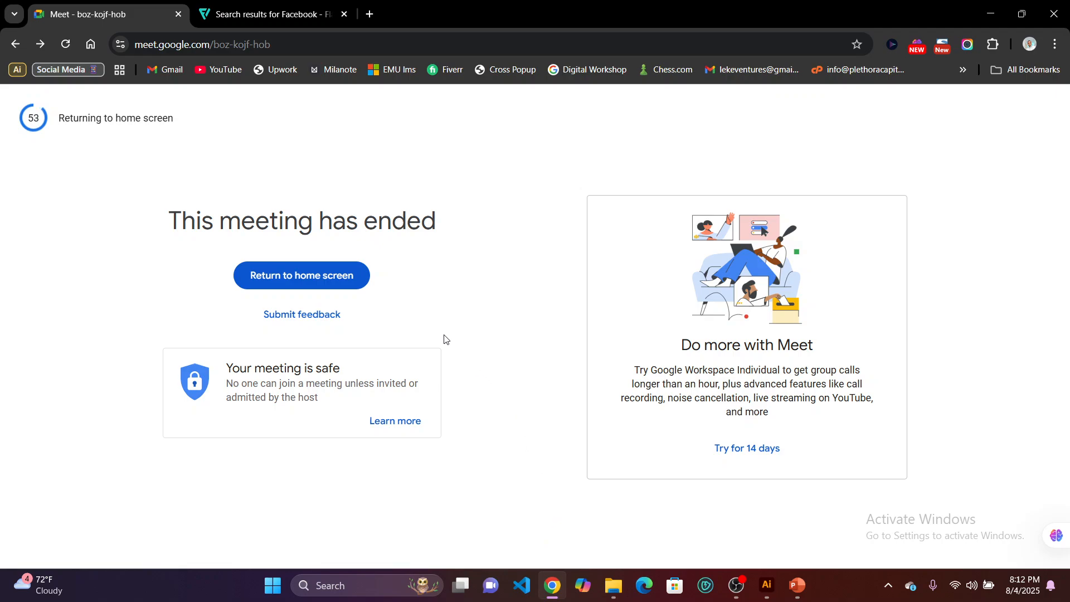
Return to the Google Meet home screen and switch to the OBS window.
left_click(356, 277)
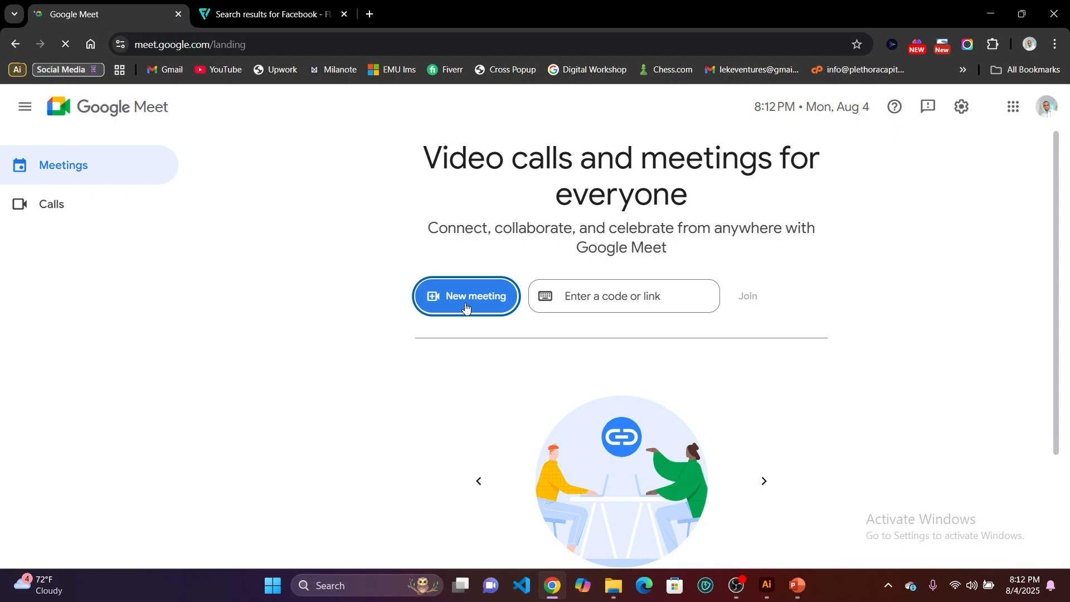
left_click(739, 583)
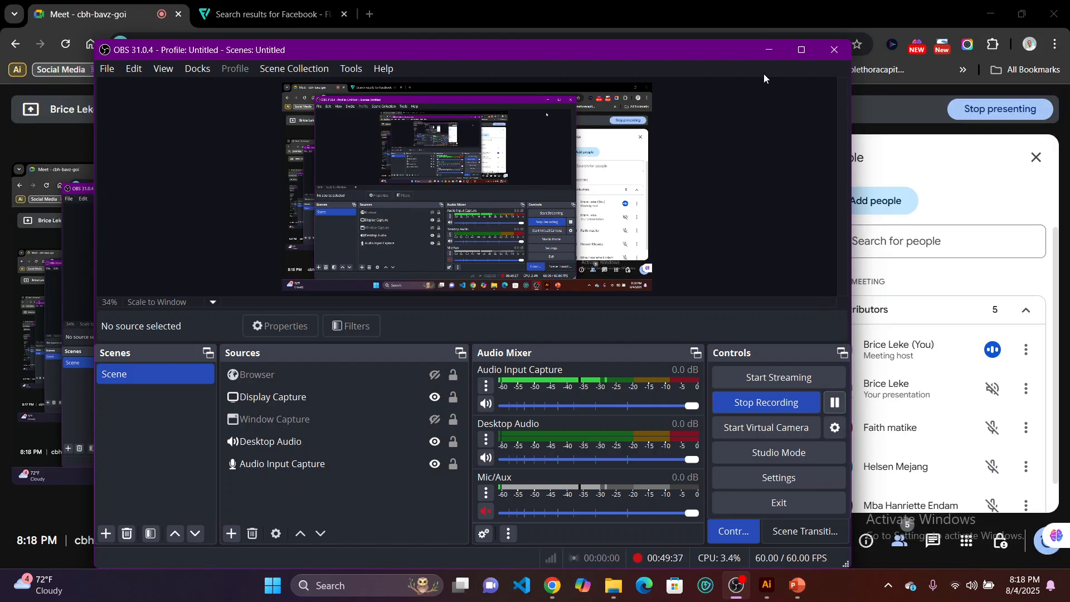
Turn on the camera in the Google Meet call and switch back to Illustrator.
left_click(772, 52)
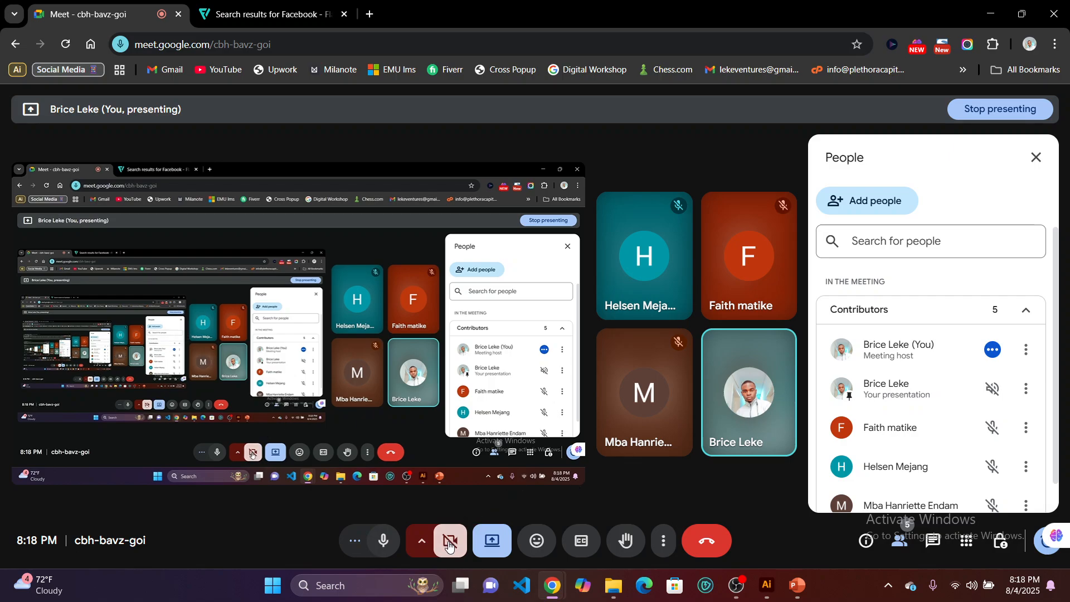
key("ctrl+e")
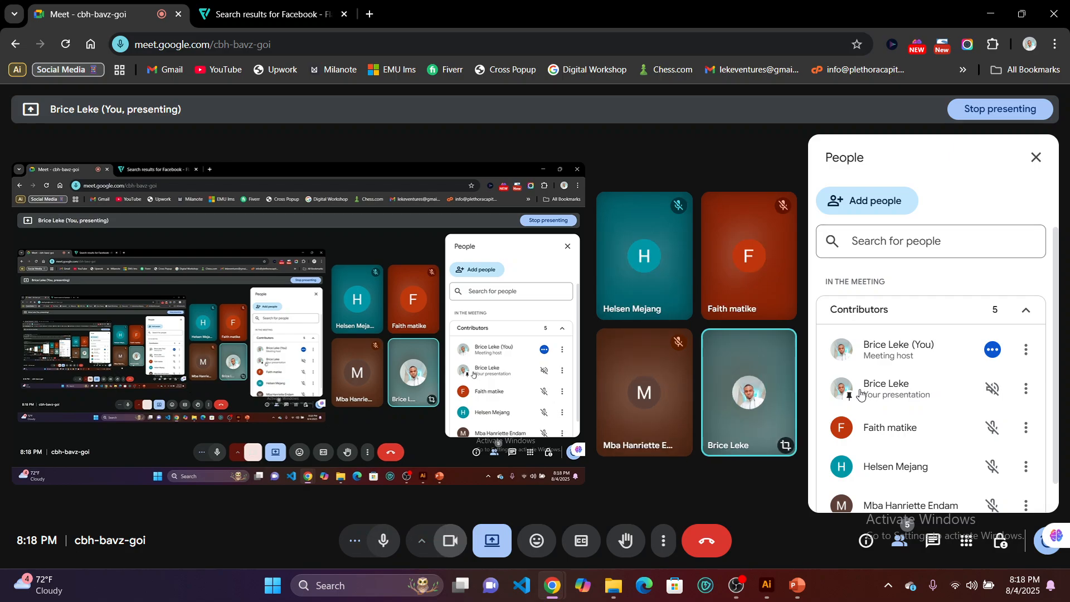
left_click(990, 13)
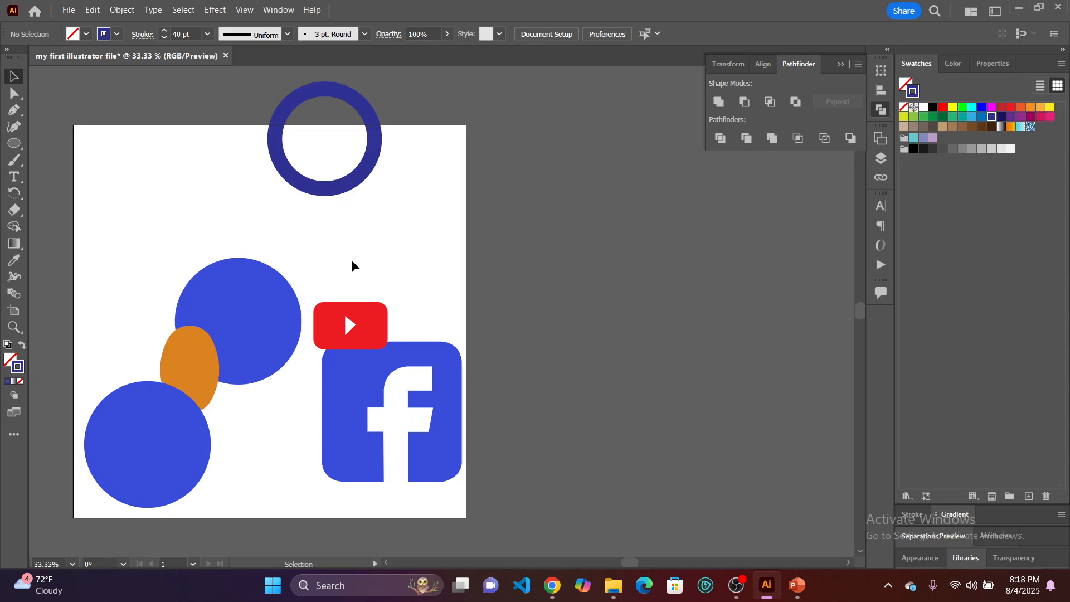
Select the dark blue ring above the artboard's top edge and apply a 40 pt stroke weight to it.
left_click(343, 189)
scroll(343, 188, "up", 1)
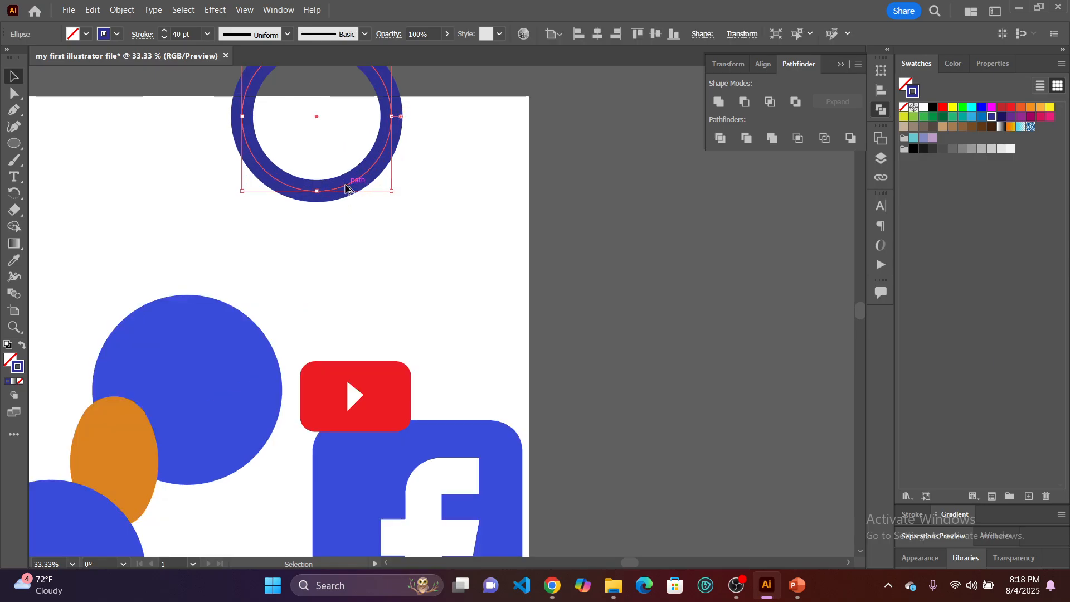
scroll(337, 198, "up", 1)
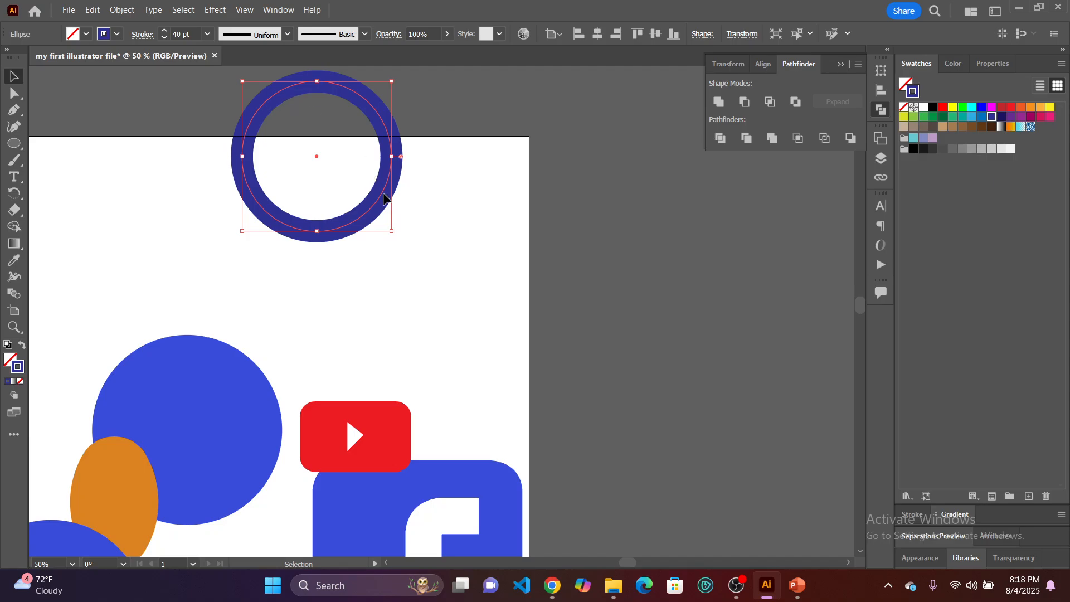
left_click(906, 84)
left_click(917, 95)
left_click(209, 34)
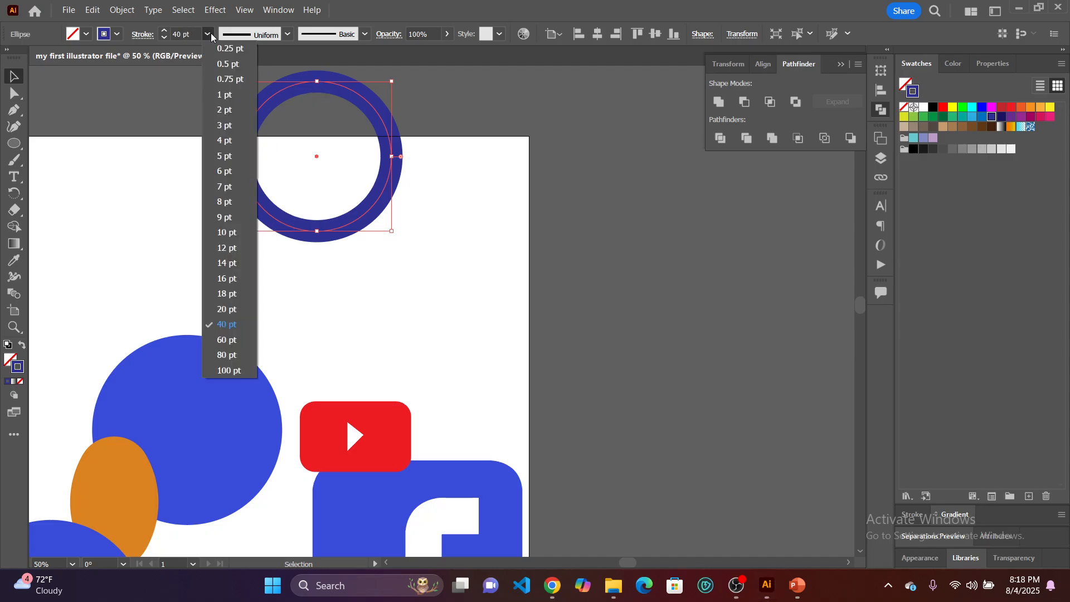
left_click(228, 325)
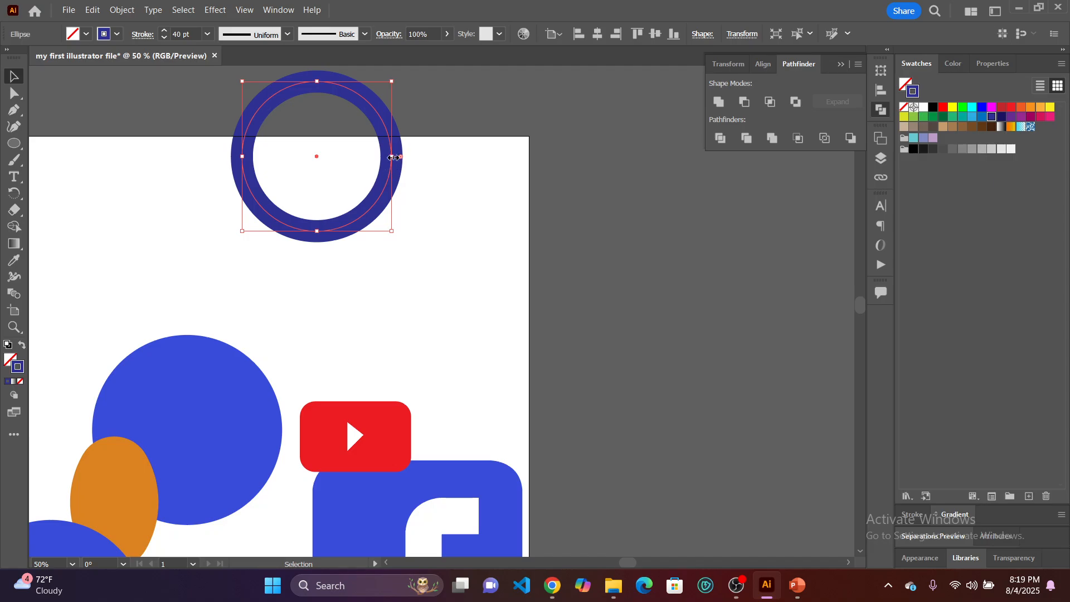
Stretch the ring horizontally into a wide ellipse from its right side, and undo the stretch.
left_click_drag(393, 157, 593, 180)
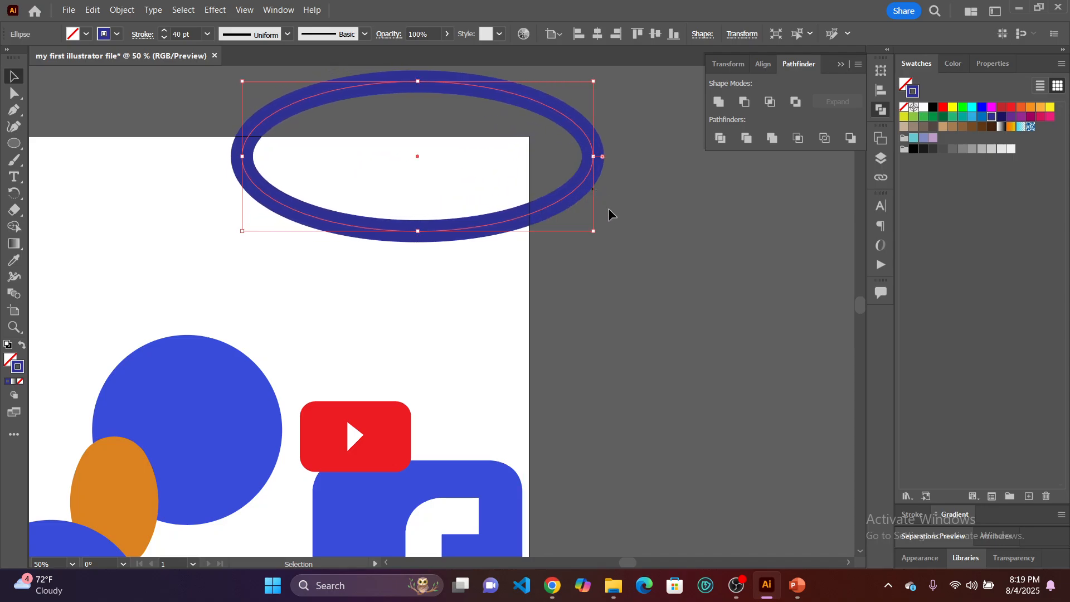
key("ctrl+z")
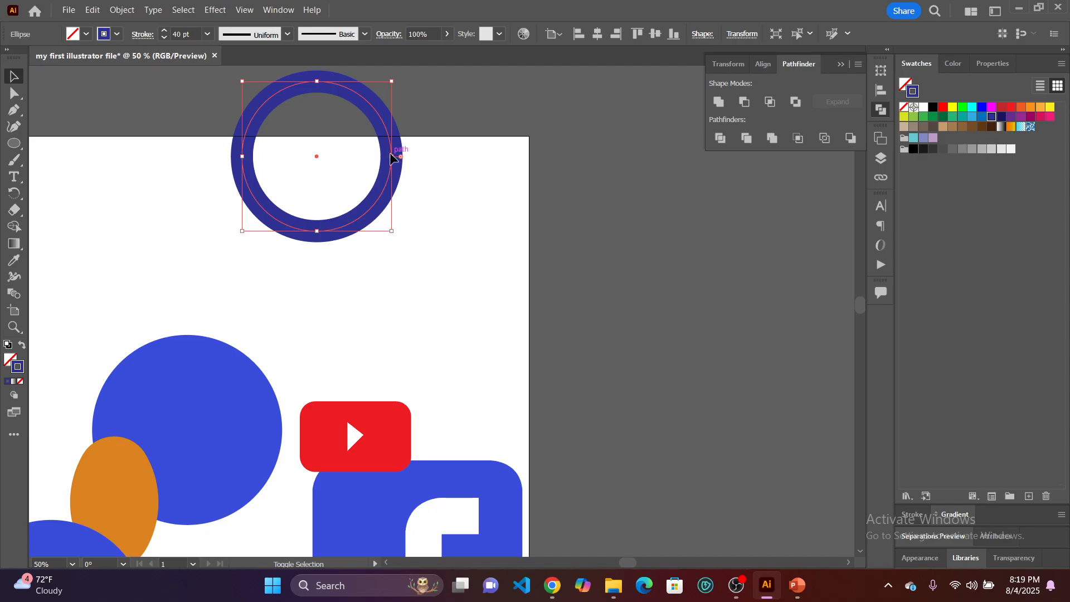
Shrink the ring slightly while keeping it circular, and place a duplicate of it to its right.
left_click_drag(393, 157, 392, 208)
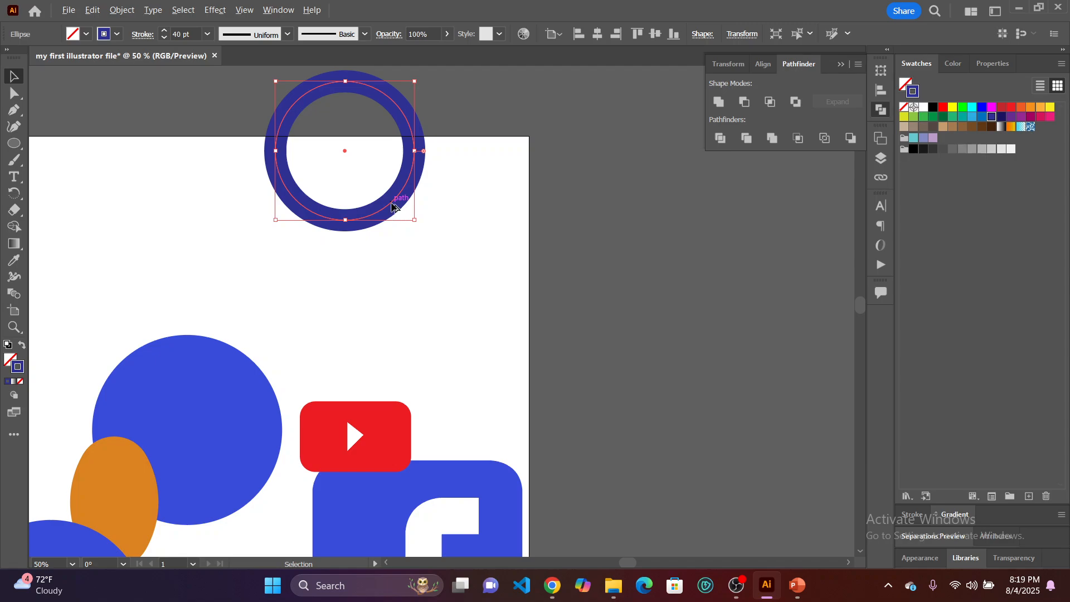
key("alt")
key("alt")
left_click_drag(392, 206, 535, 213)
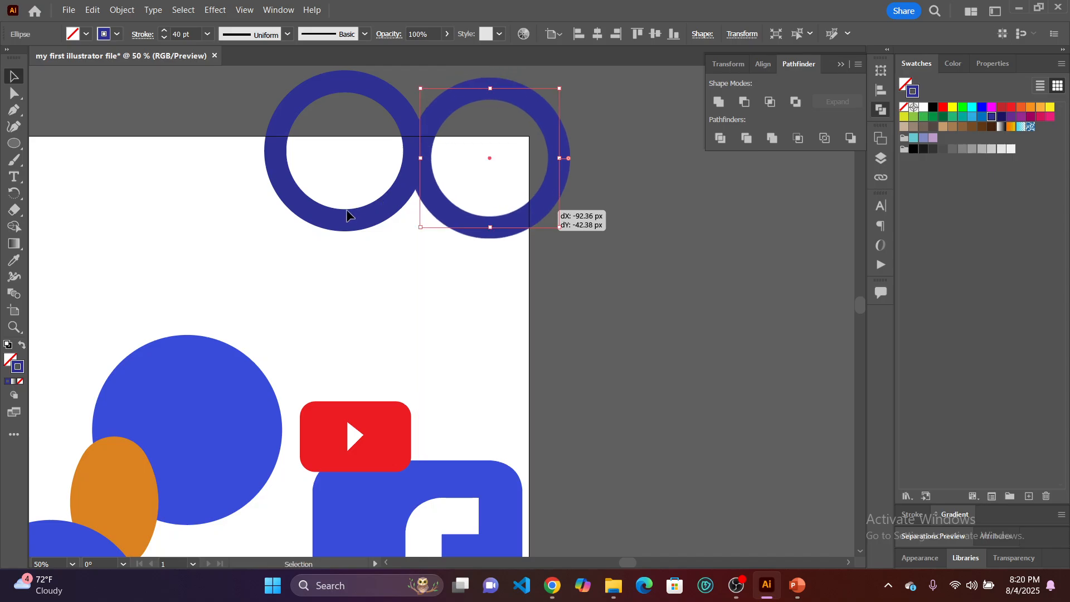
Move the left ring slightly up and shift the right ring left so that the two overlap.
left_click(354, 199)
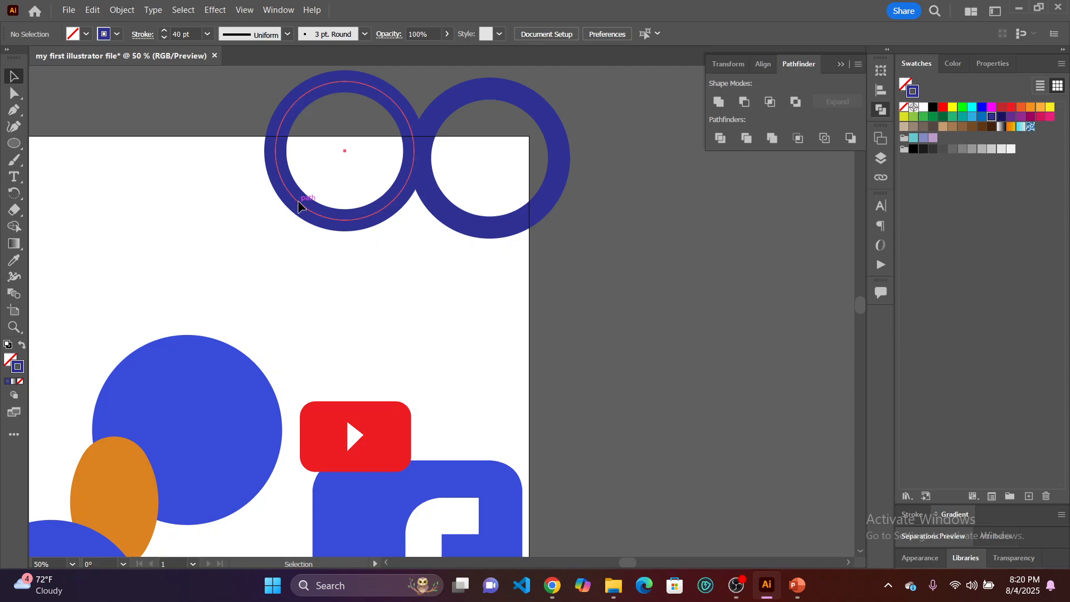
left_click_drag(299, 204, 299, 183)
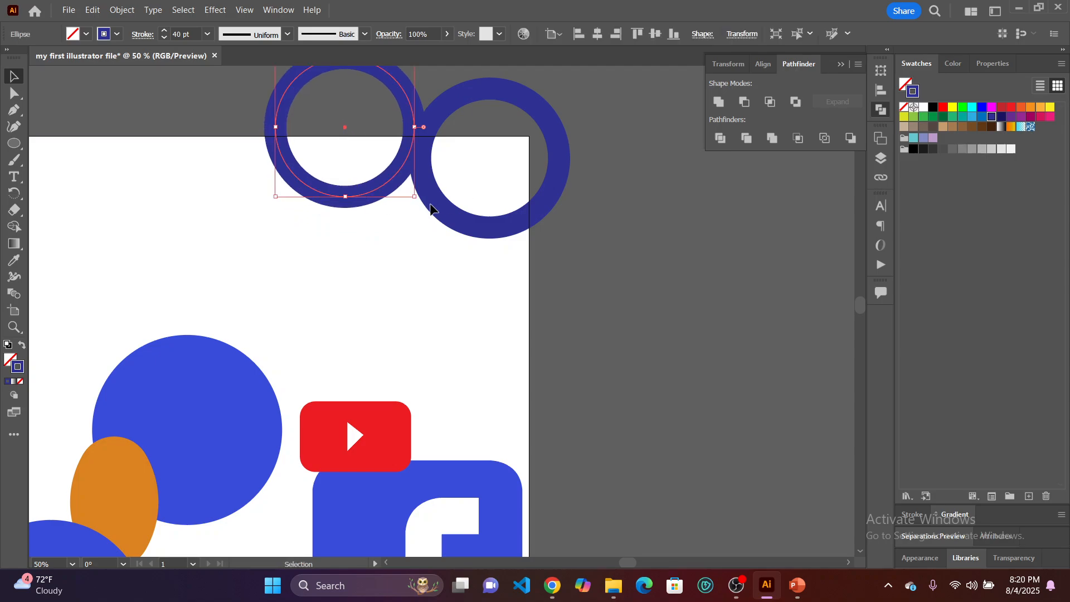
mouse_move(438, 207)
left_mouse_down()
mouse_move(416, 201)
mouse_move(425, 206)
left_mouse_up()
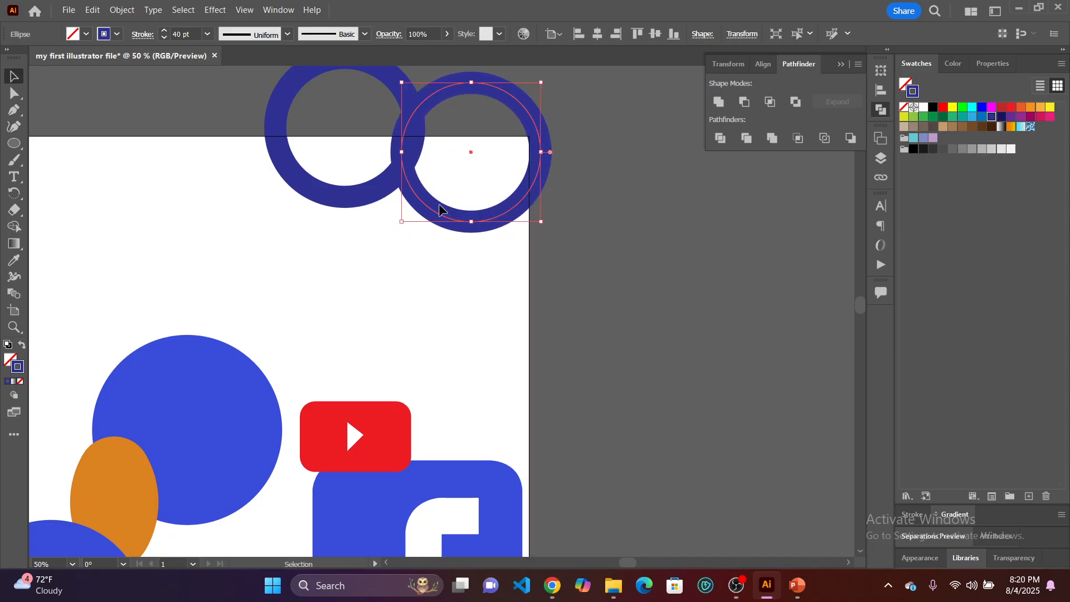
Set the right ring's stroke weight to 60 pt and deselect it.
left_click(207, 34)
left_click(227, 340)
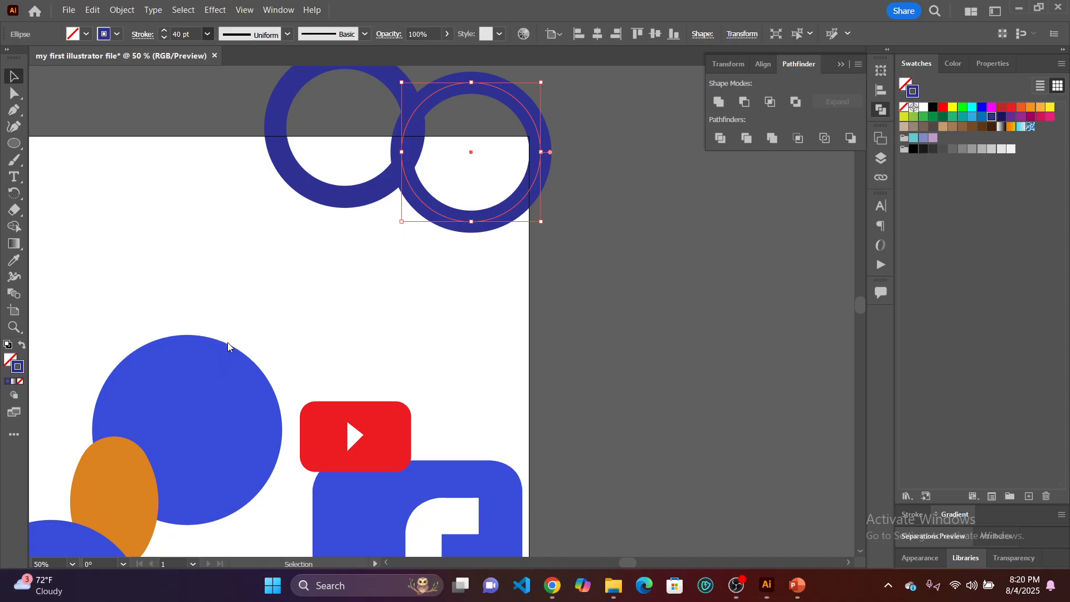
key("ctrl+h")
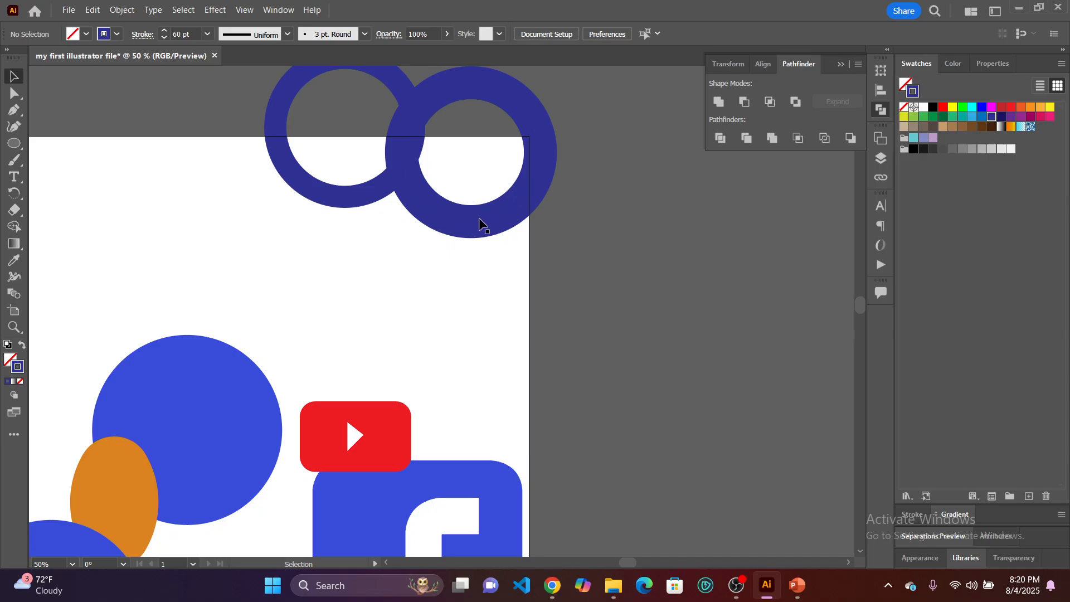
Reposition the two rings so they overlap only slightly, and change the left ring's stroke to a darker navy blue.
left_click_drag(479, 217, 494, 225)
left_click_drag(376, 197, 382, 194)
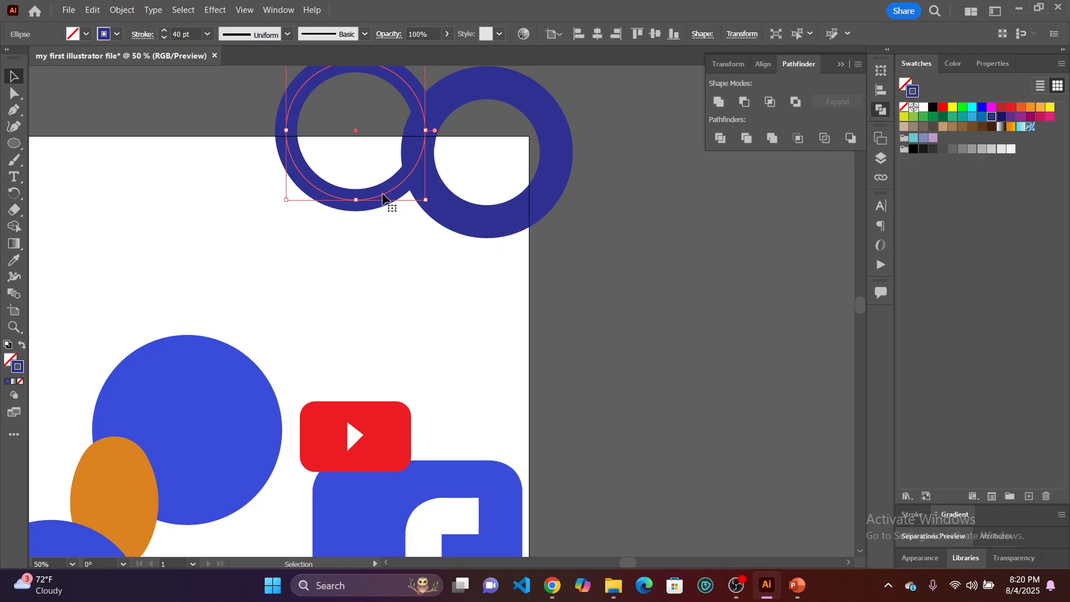
mouse_move(382, 197)
left_mouse_down()
mouse_move(353, 192)
mouse_move(384, 201)
mouse_move(379, 208)
left_mouse_up()
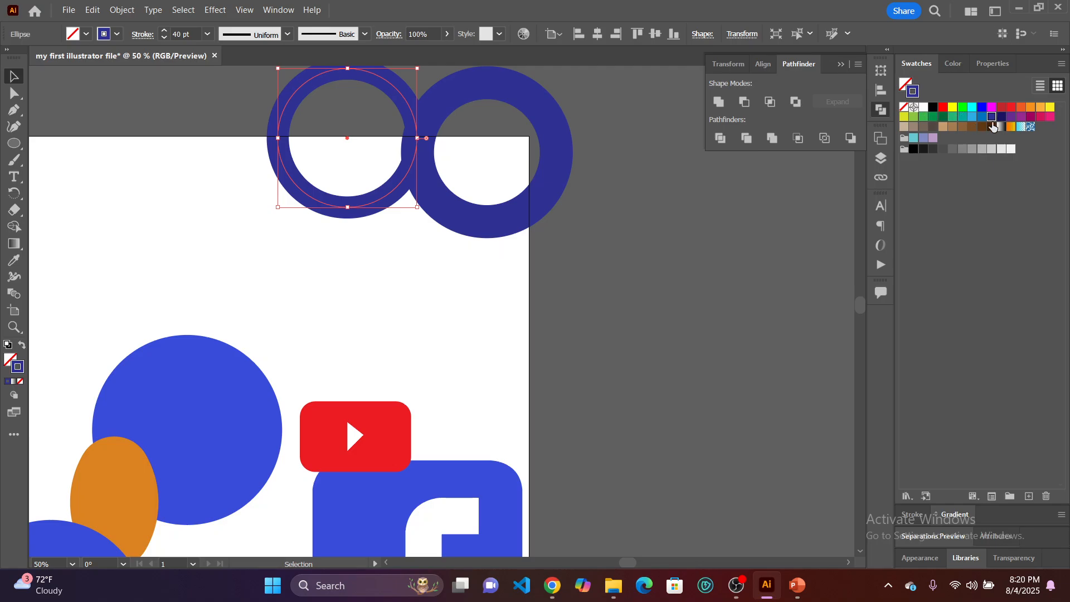
left_click(1002, 117)
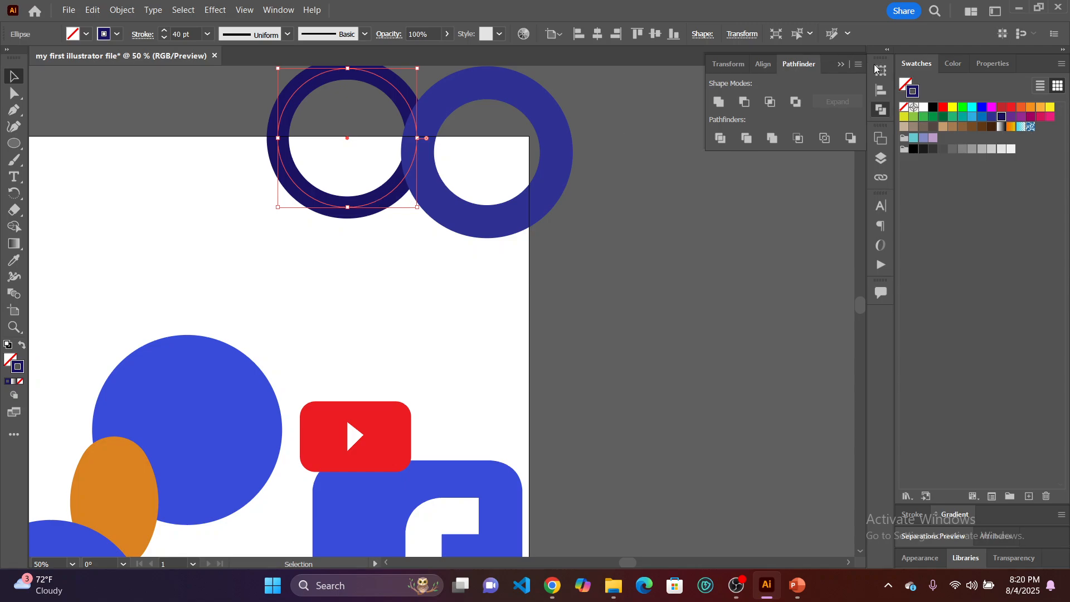
Reorder the objects in Layer 2 so the navy ring's ellipse sits above the right ring, and deselect it.
left_click(883, 156)
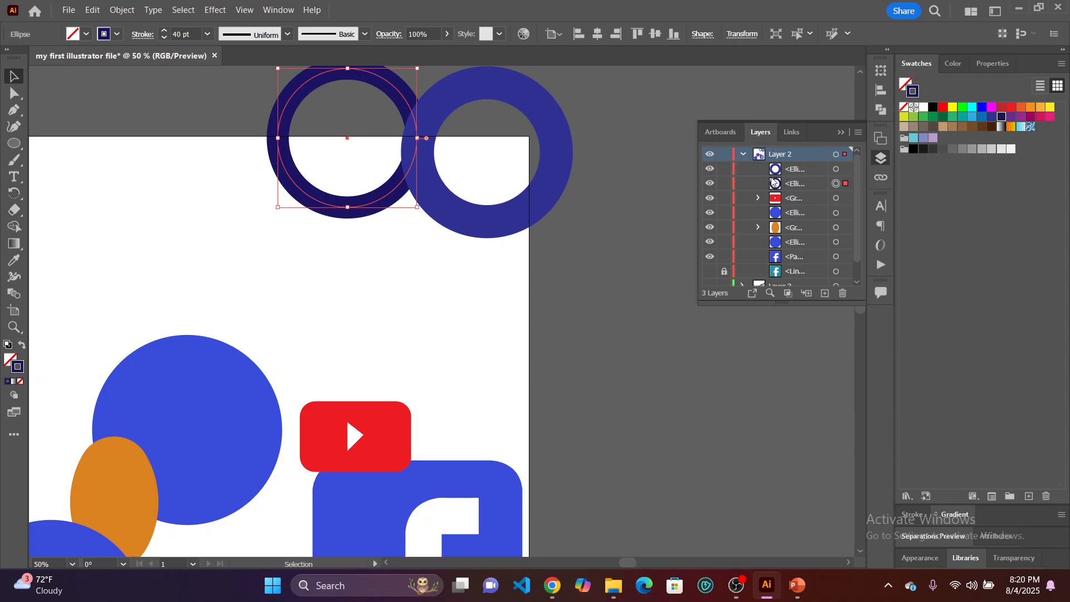
left_click(406, 289)
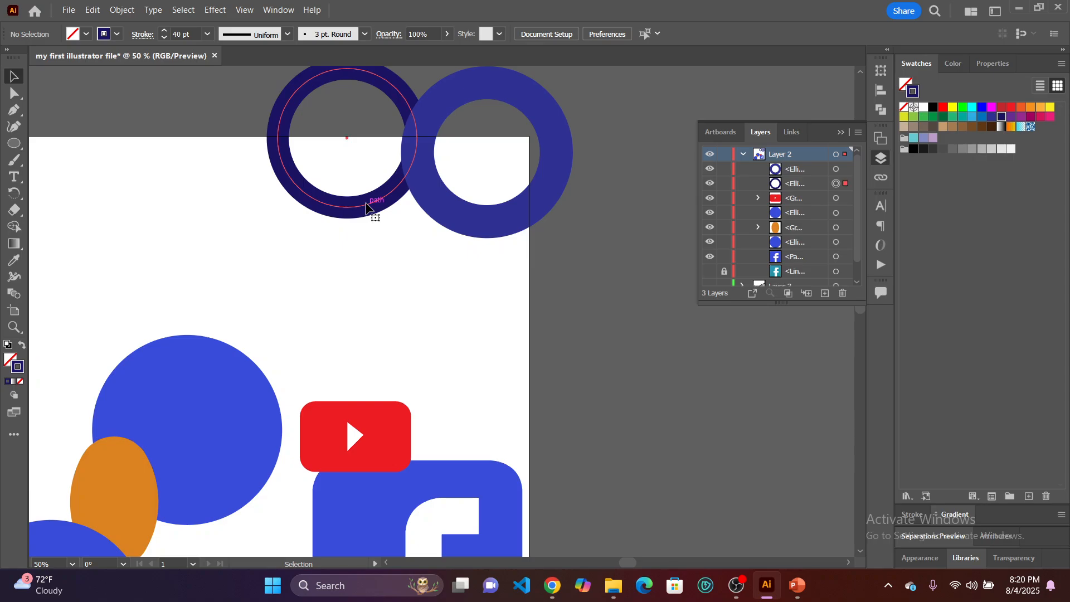
left_click(366, 208)
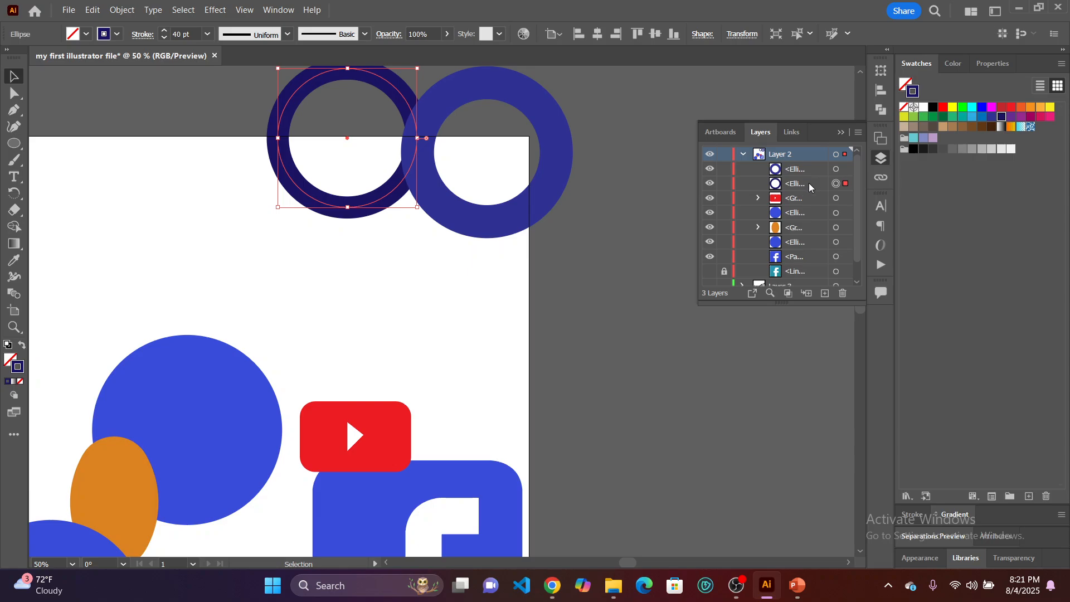
left_click_drag(810, 183, 811, 162)
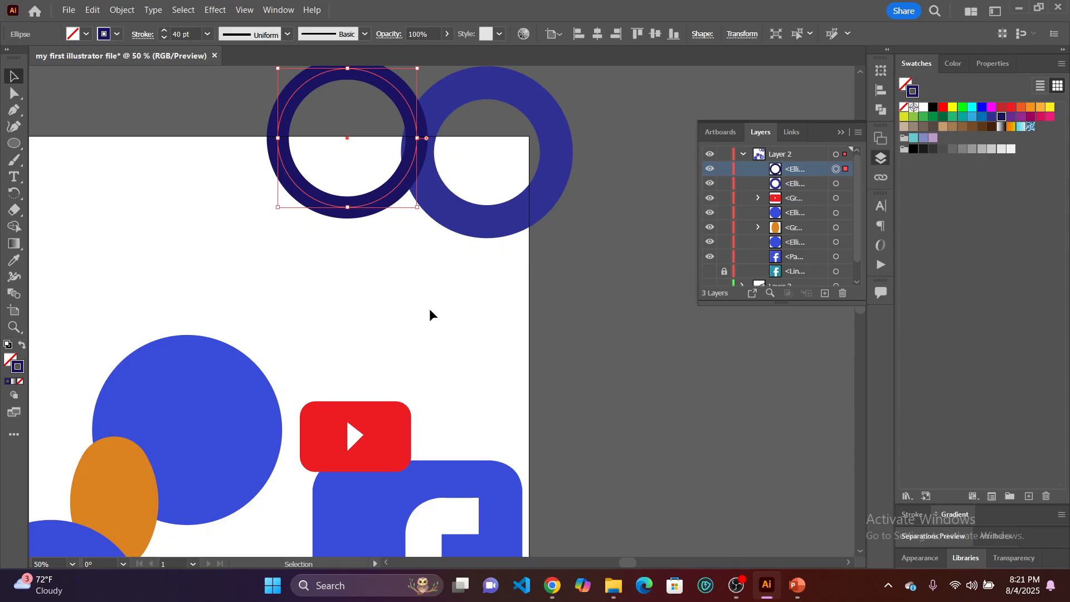
left_click(429, 290)
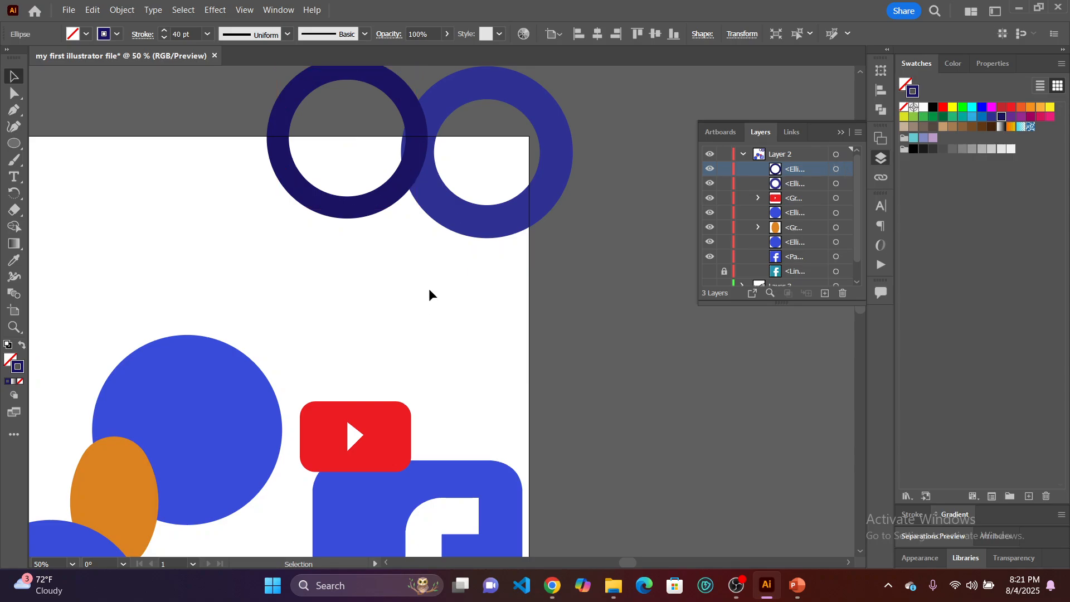
Send the navy ring to the back with the Arrange command and check its position in the layer stack.
left_click(363, 209)
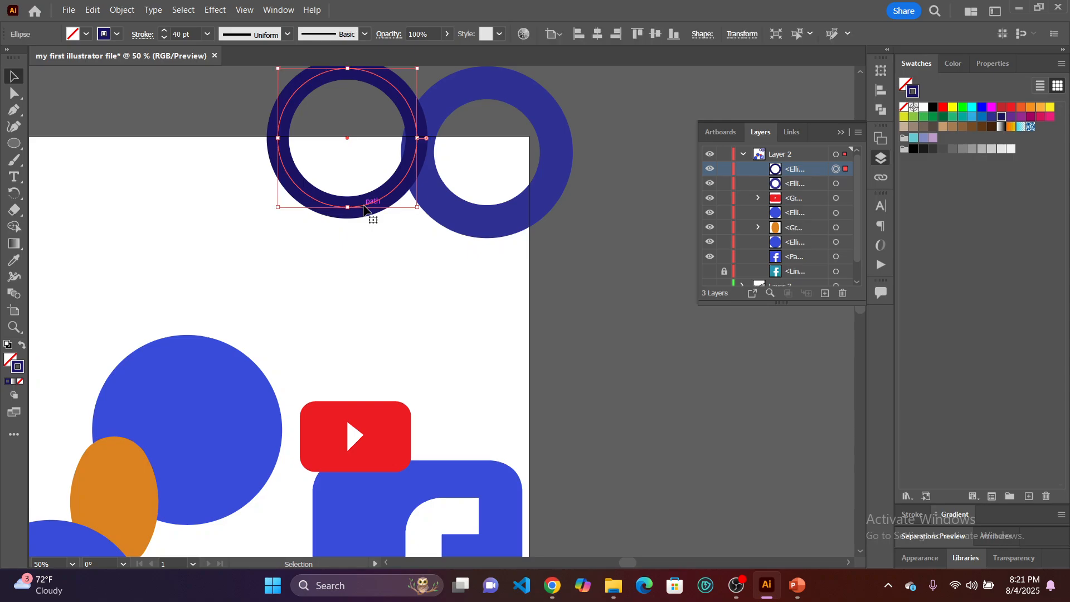
right_click(364, 210)
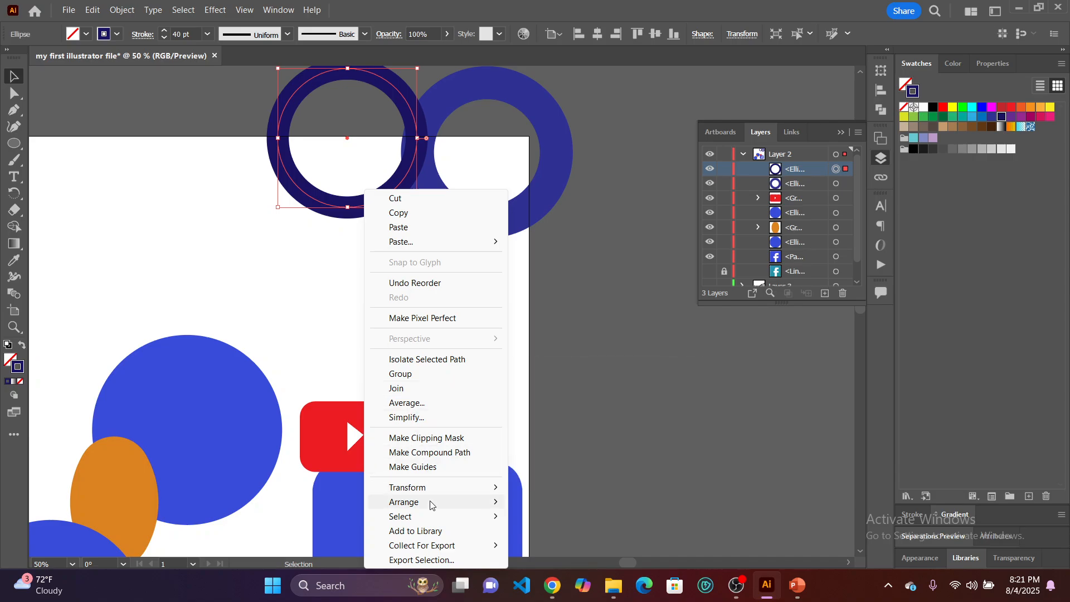
mouse_move(432, 508)
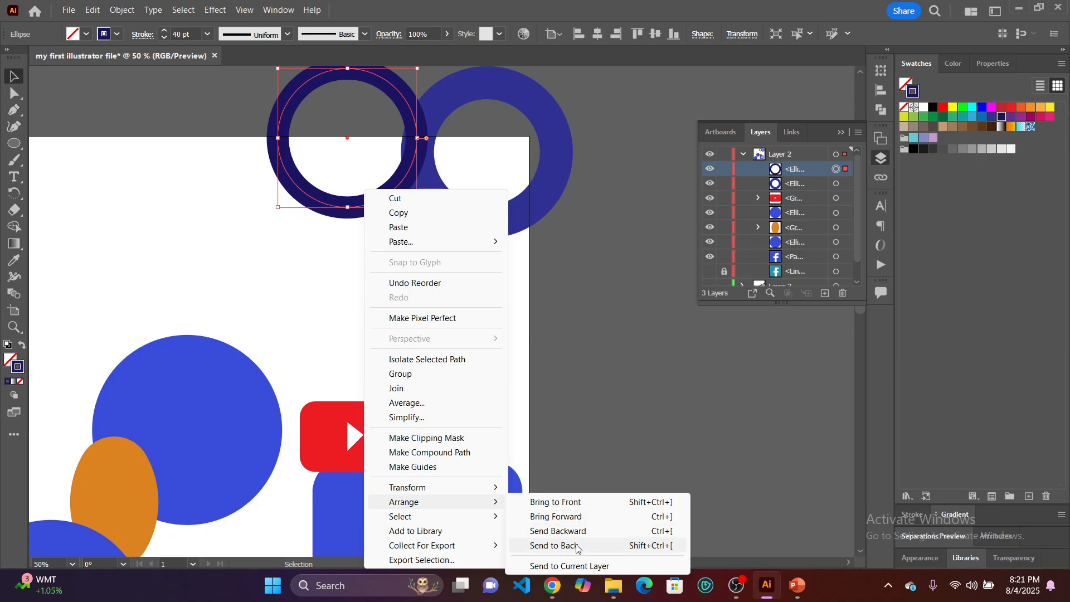
left_click(577, 546)
left_click(588, 528)
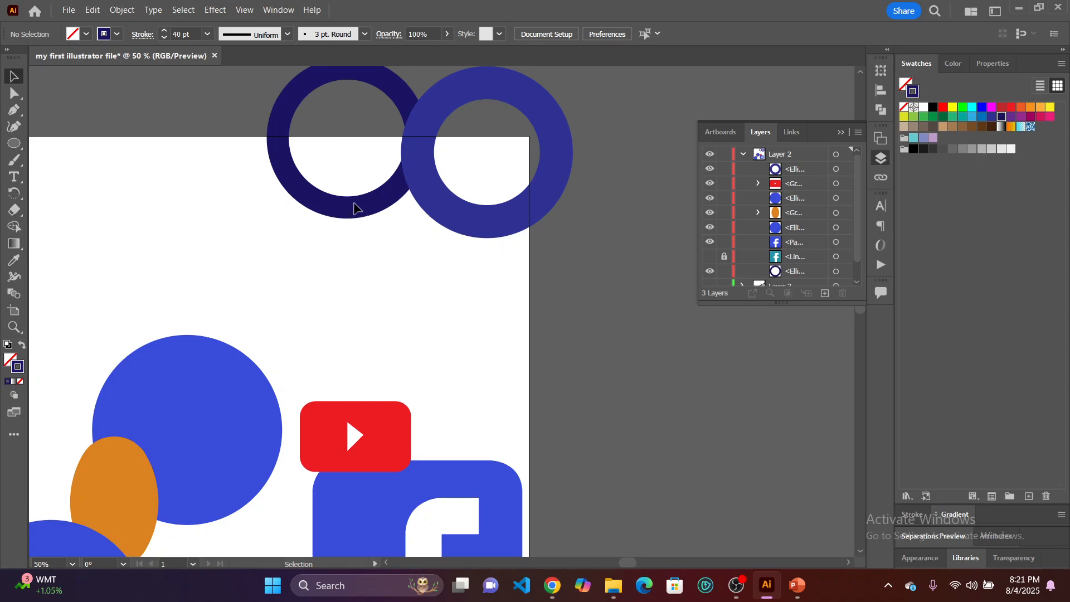
scroll(798, 227, "down", 2)
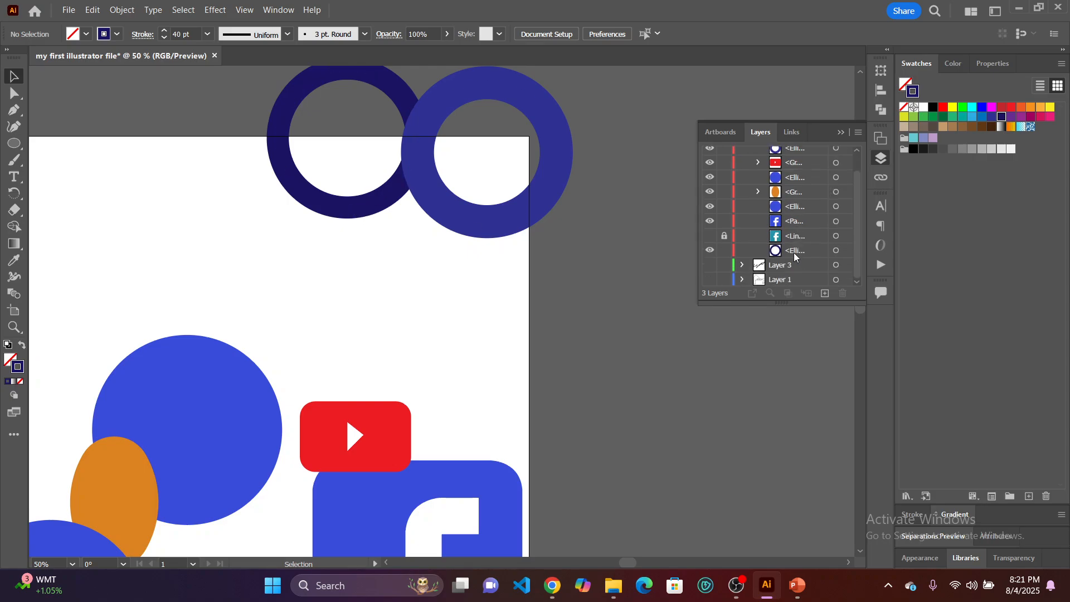
scroll(791, 254, "up", 2)
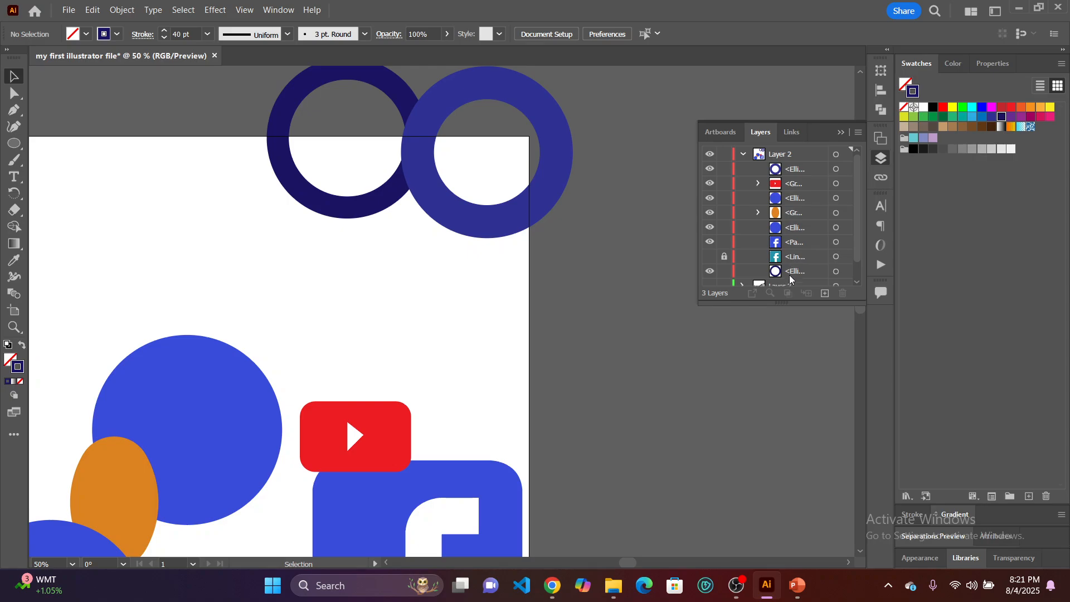
Bring the navy ring to the front of the stacking order with the Arrange command.
left_click(361, 209)
right_click(363, 208)
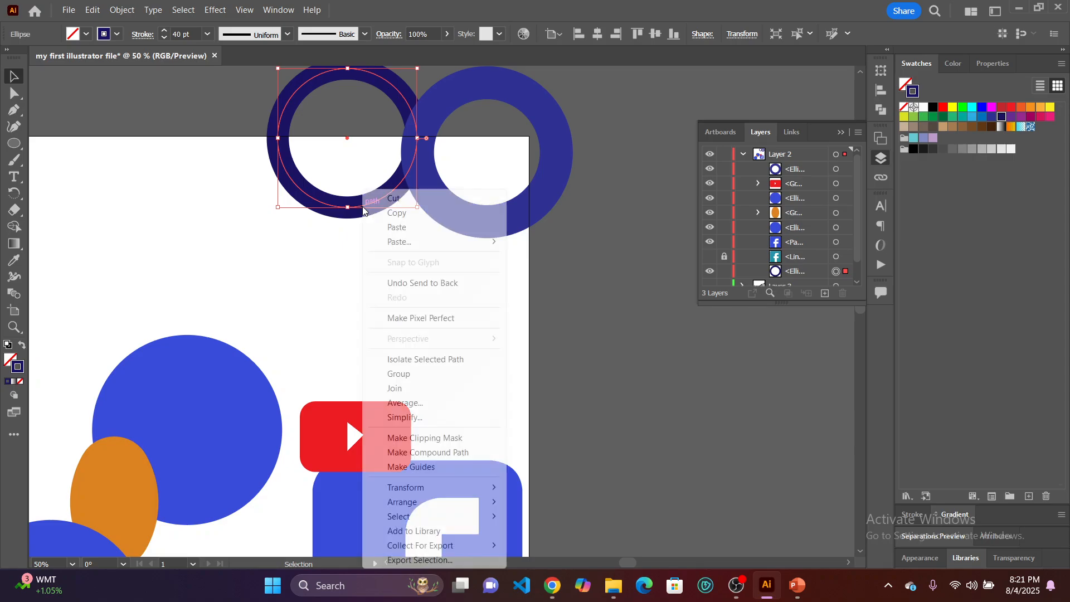
mouse_move(486, 503)
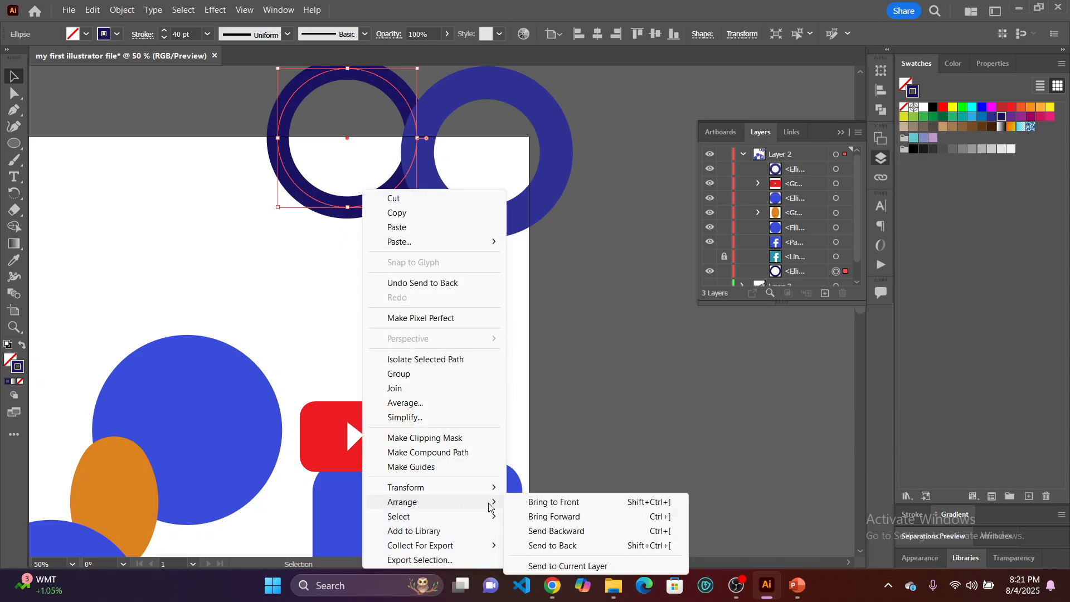
left_click(559, 504)
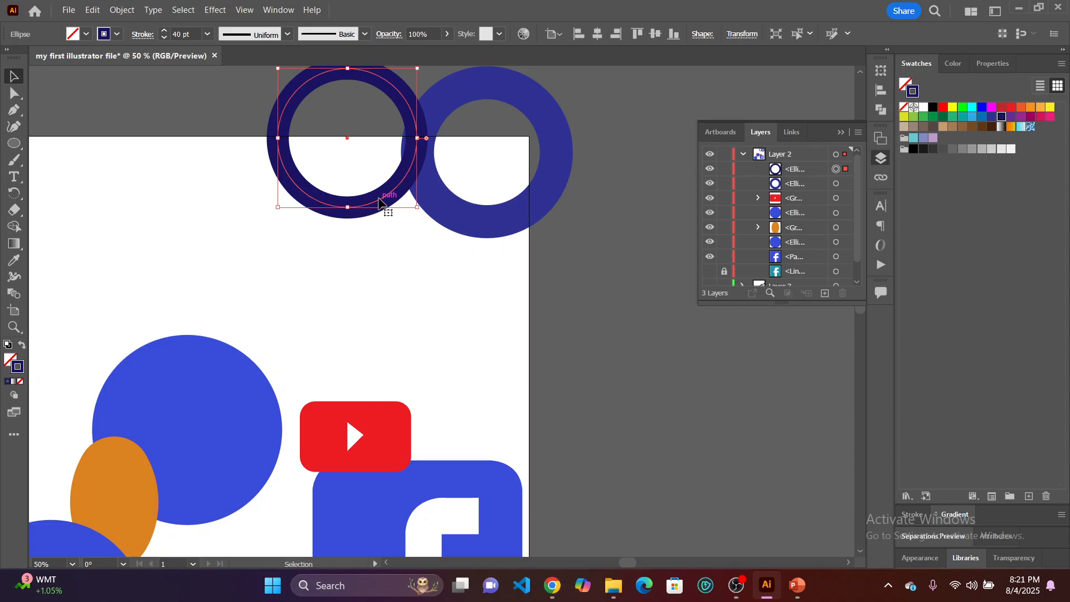
Shift the navy ring slightly closer to the other ring so they overlap more, and deselect it.
left_click_drag(379, 202, 404, 206)
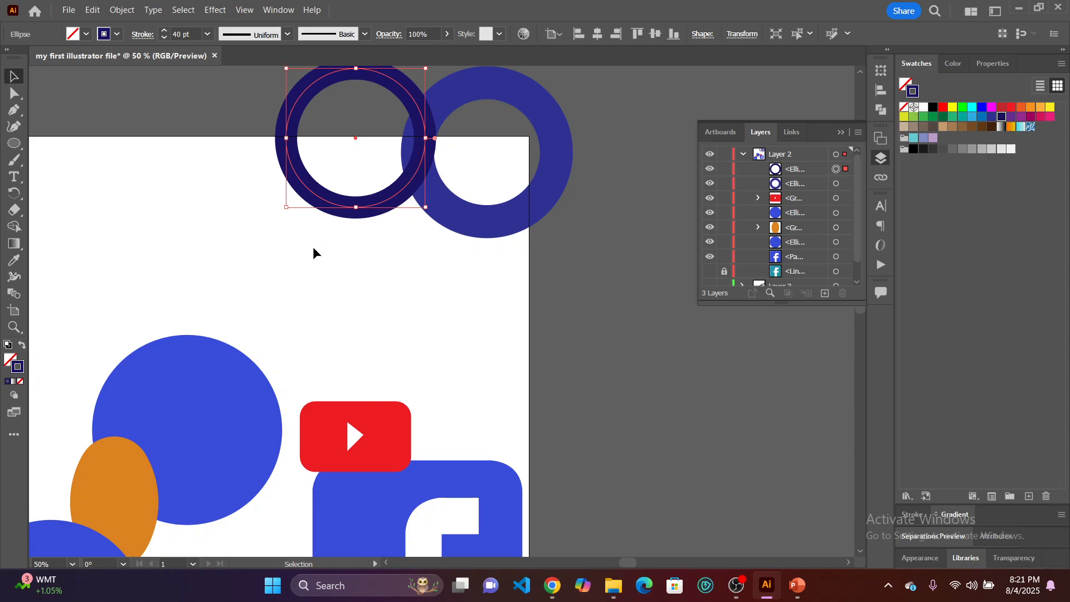
left_click(388, 252)
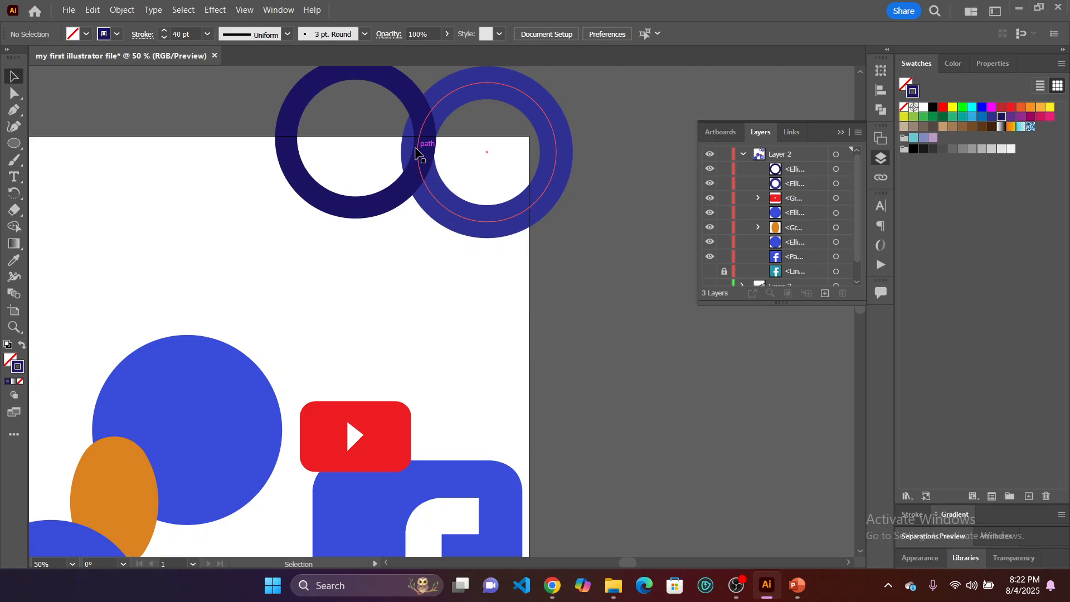
scroll(558, 234, "up", 2)
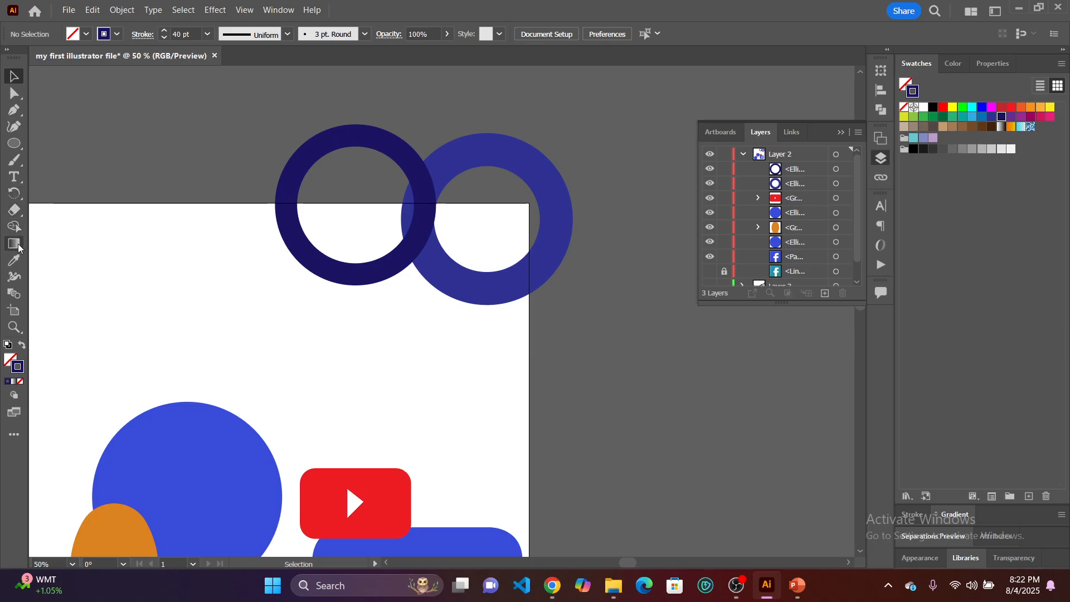
left_click(14, 160)
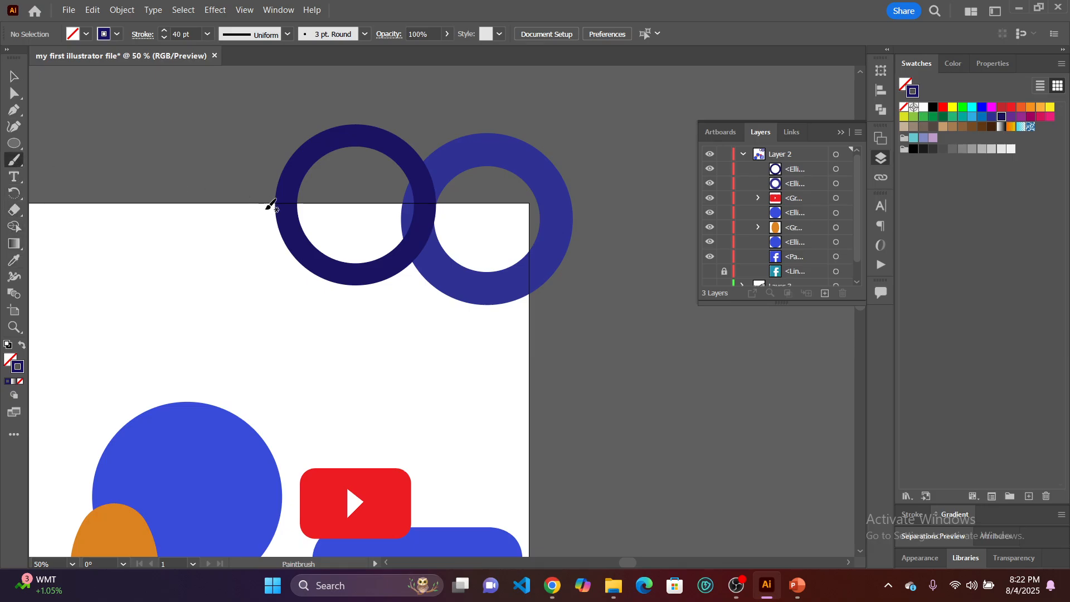
mouse_move(264, 206)
left_mouse_down()
mouse_move(294, 254)
mouse_move(329, 271)
mouse_move(399, 261)
mouse_move(442, 237)
mouse_move(460, 284)
mouse_move(501, 307)
mouse_move(560, 291)
left_mouse_up()
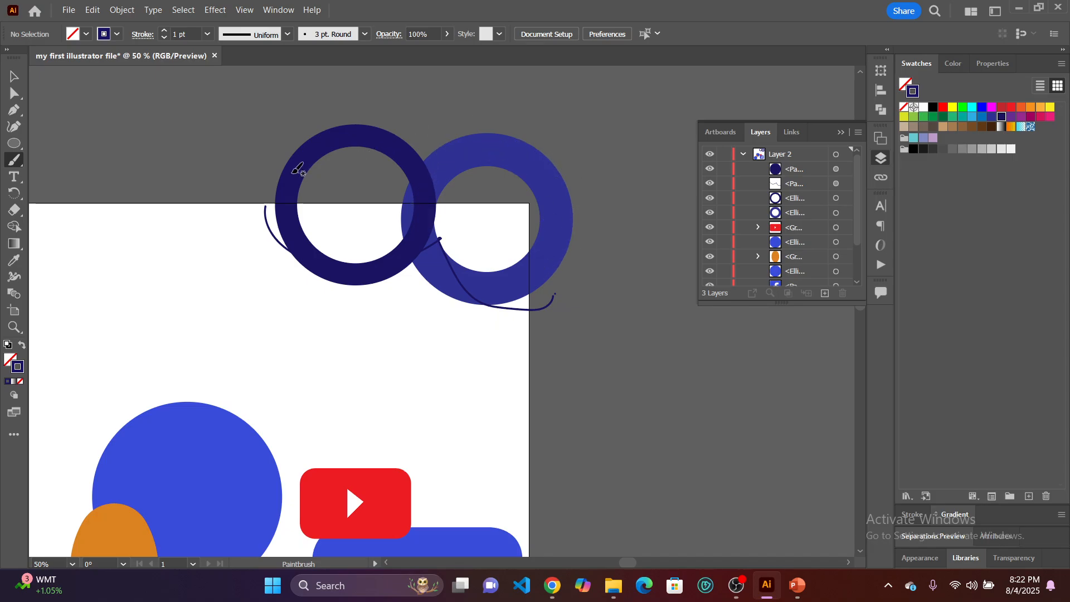
key("ctrl+z")
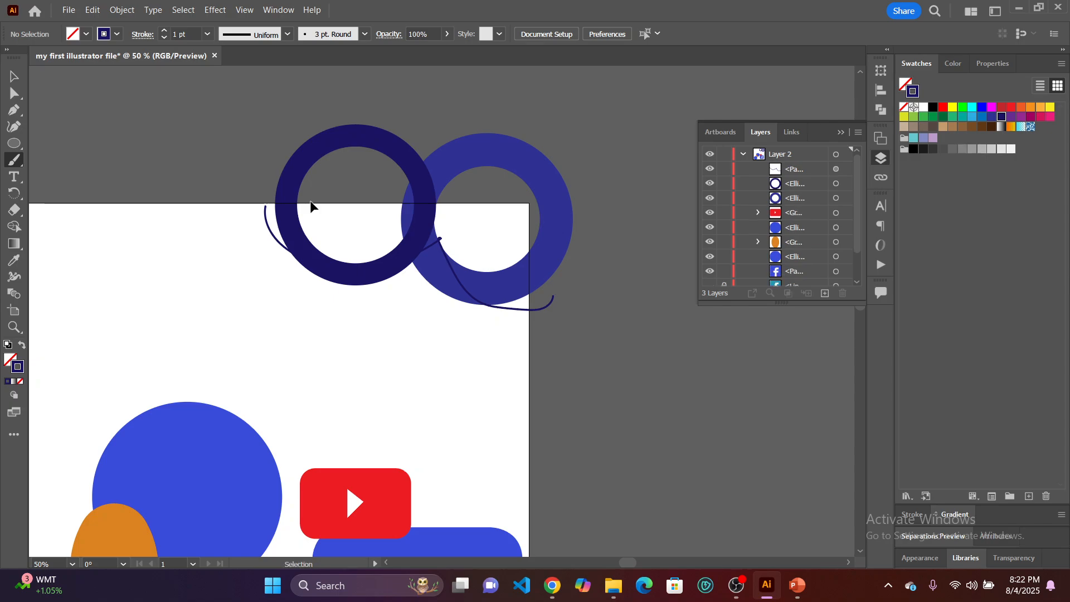
key("ctrl+z")
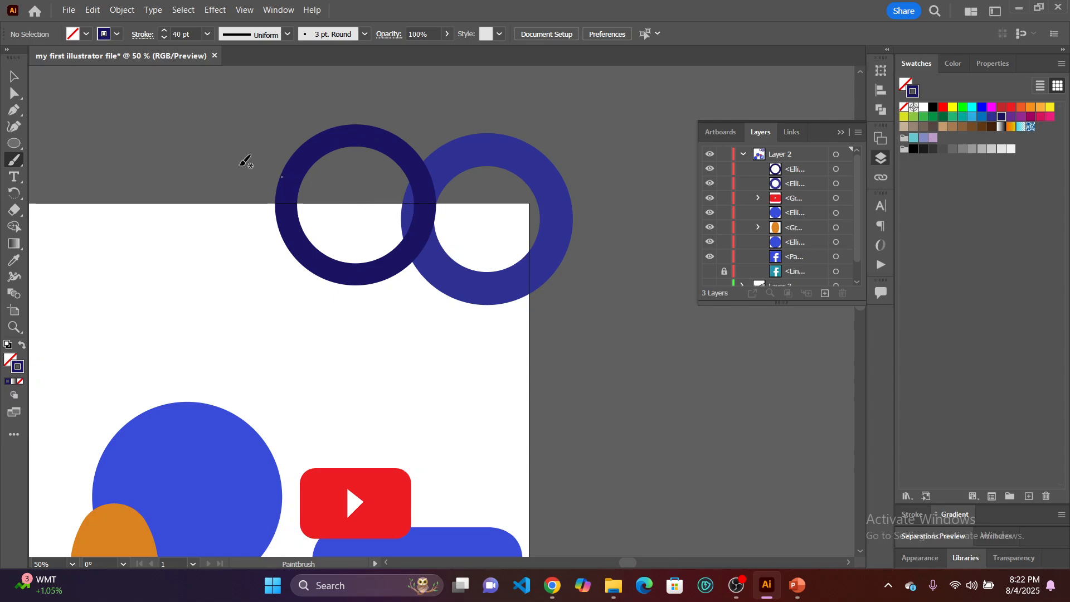
left_click(14, 77)
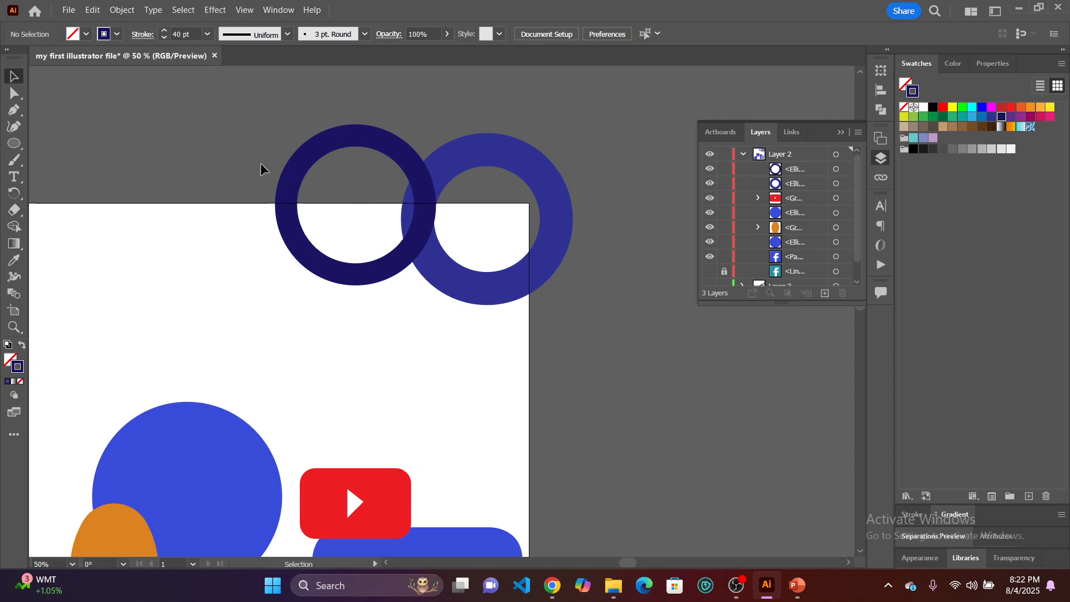
Draw a thin horizontal rectangle across both rings with a black fill and no stroke.
left_click(19, 150)
left_click(78, 144)
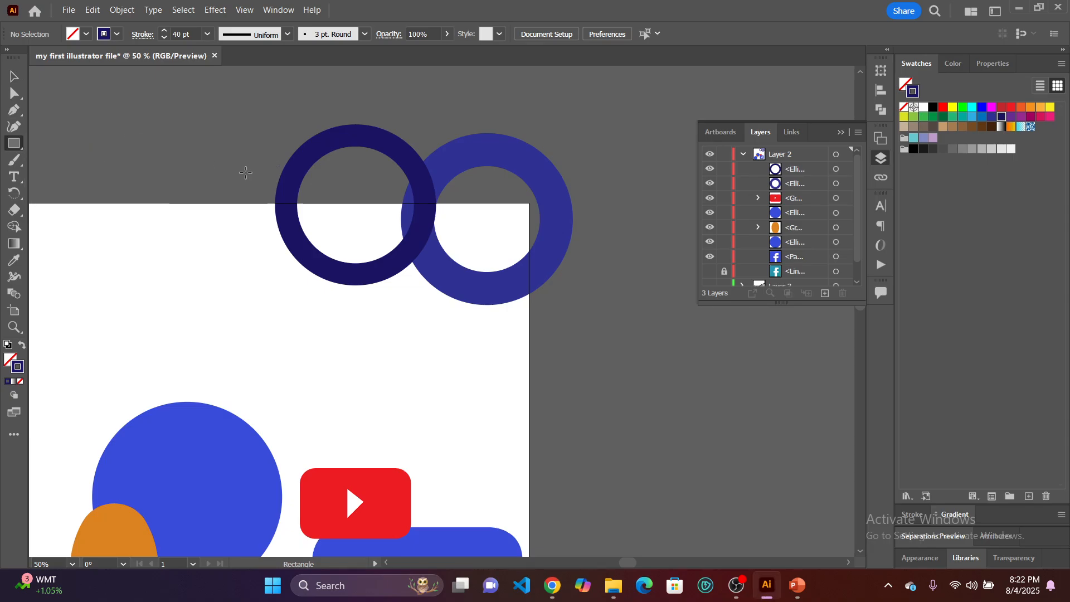
left_click_drag(234, 175, 529, 192)
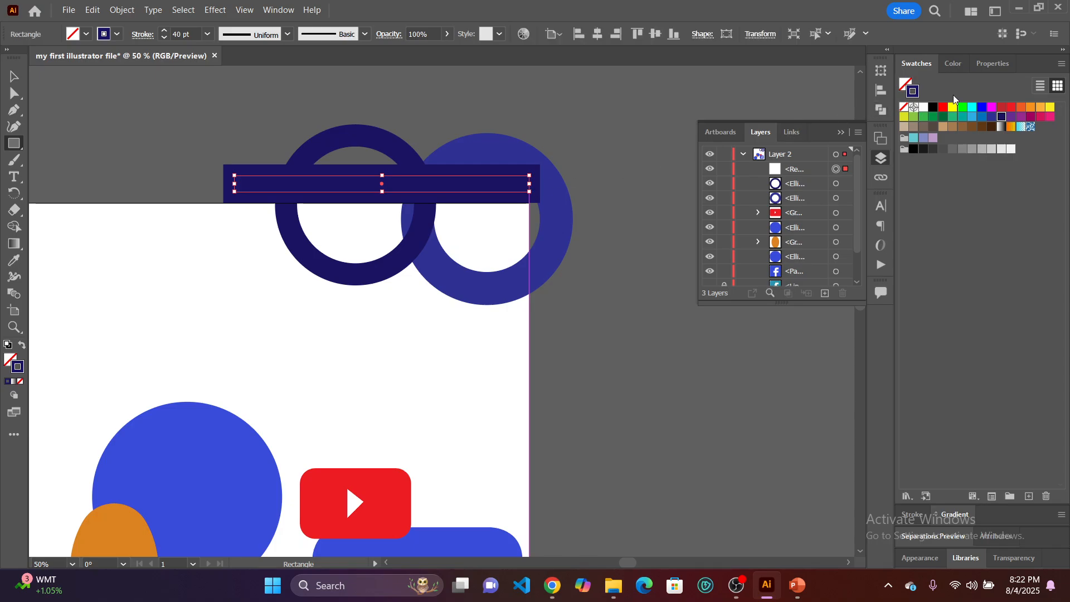
left_click(904, 110)
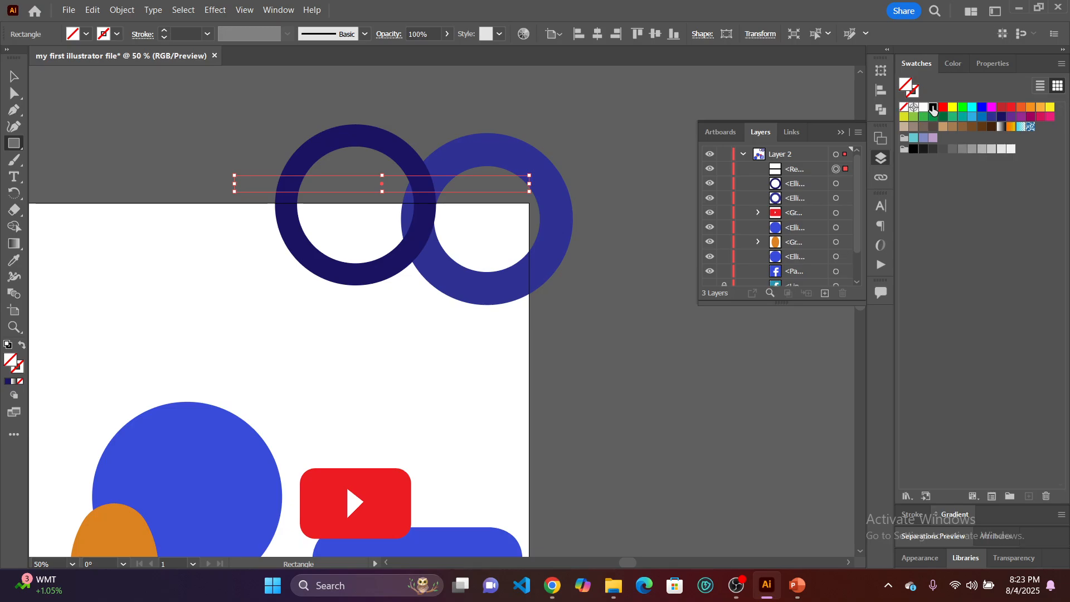
left_click(933, 108)
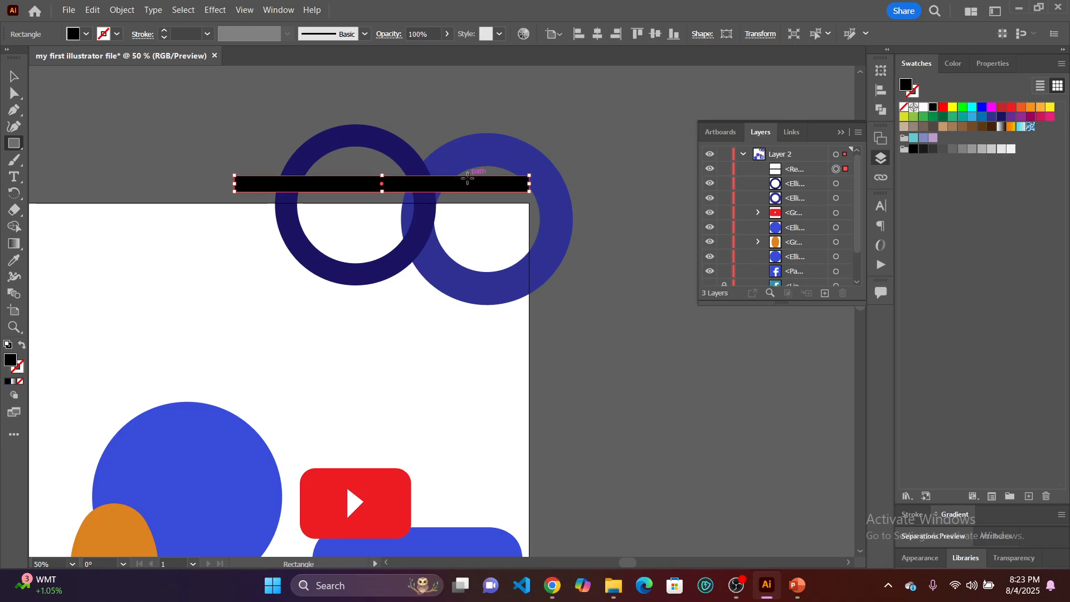
Move the horizontal black bar down slightly and lengthen it so both ends extend past the rings.
left_click(13, 76)
left_click_drag(490, 183, 615, 200)
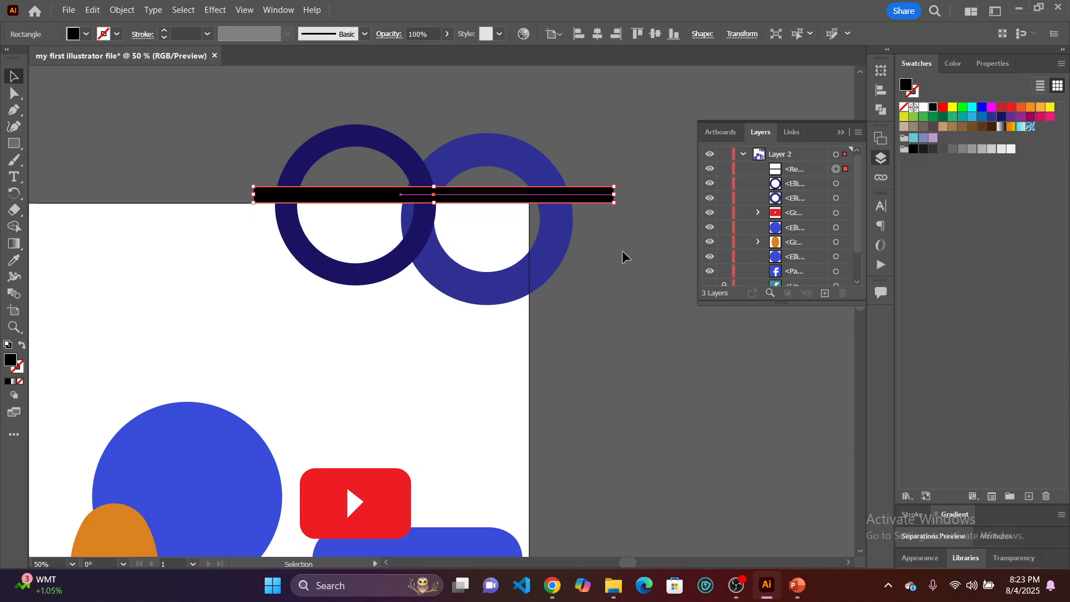
left_click(623, 255)
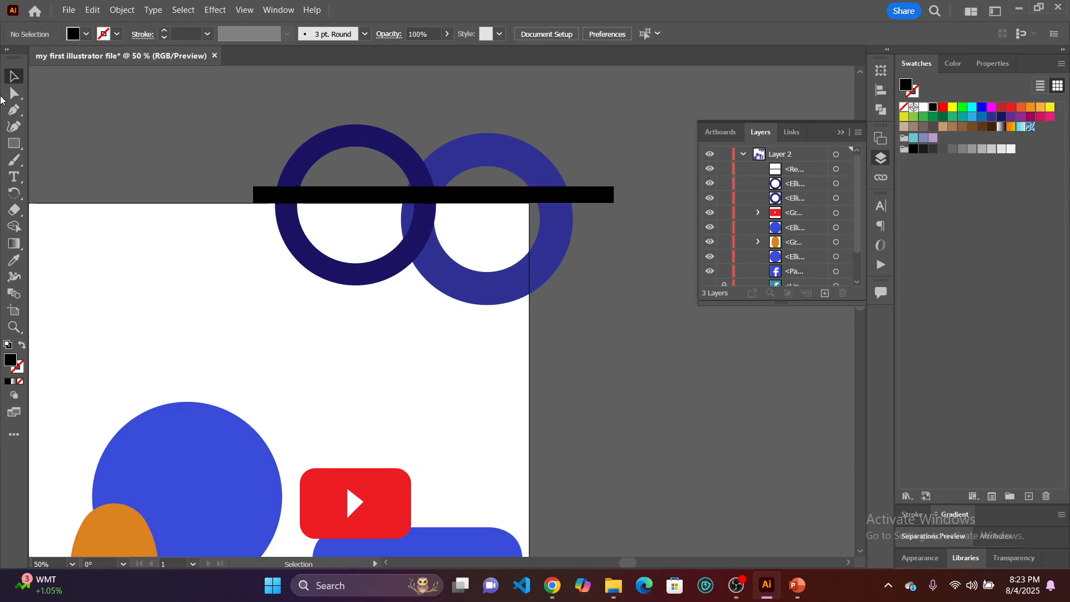
Draw a thin vertical black rectangle through the outer side of the lighter blue ring, crossing the horizontal bar, and deselect it.
left_click(14, 143)
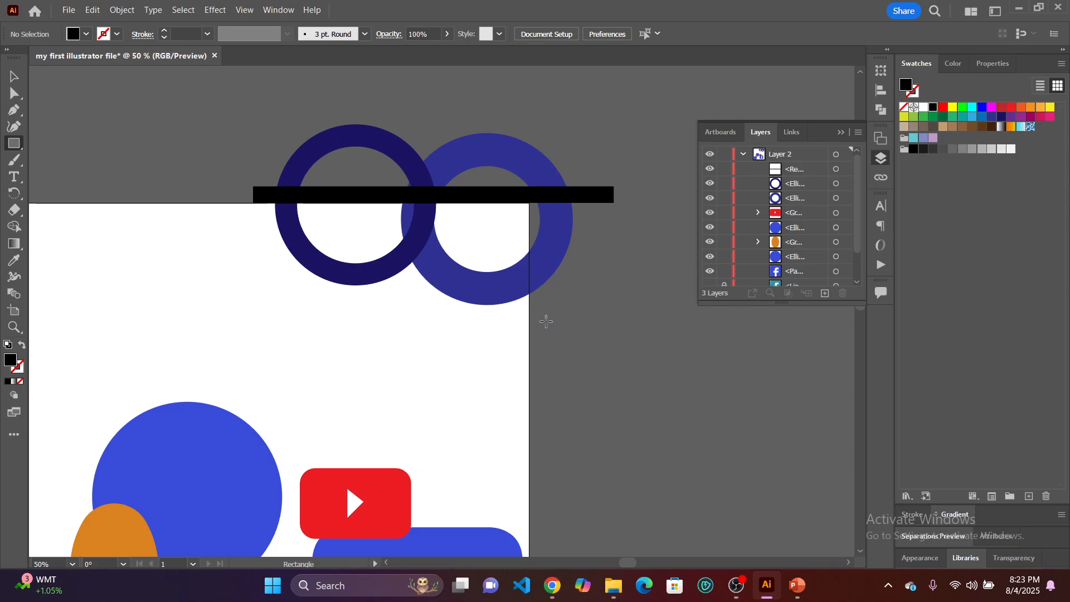
left_click_drag(546, 321, 530, 125)
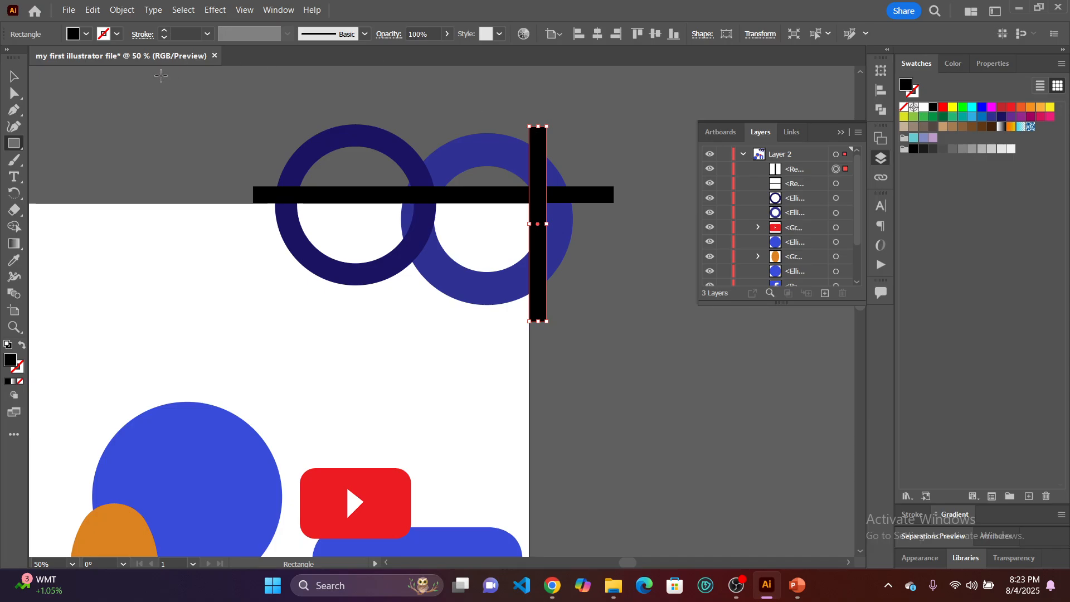
left_click(14, 77)
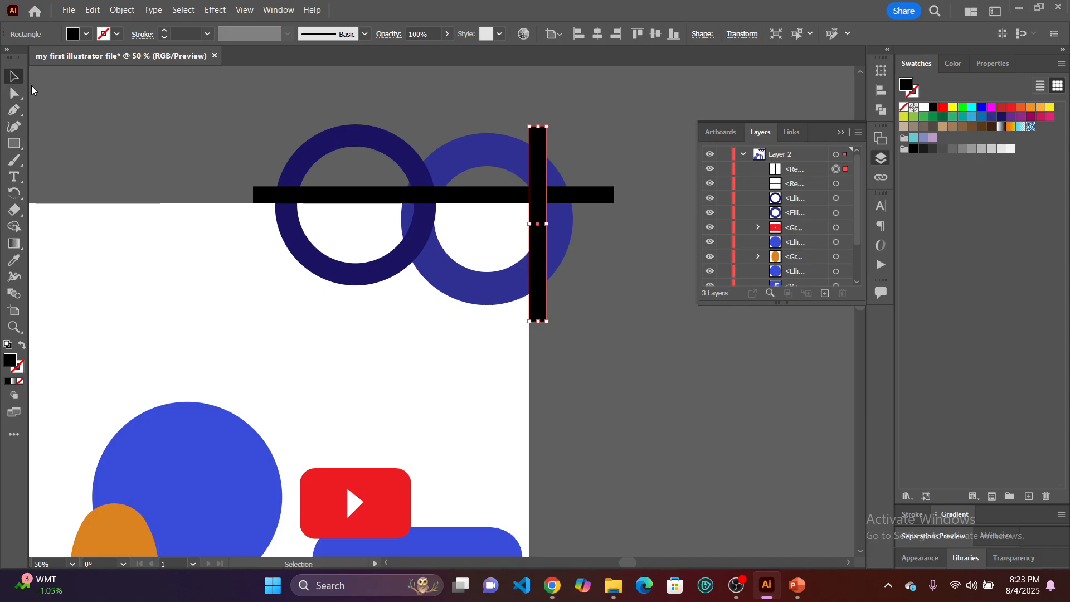
left_click(121, 116)
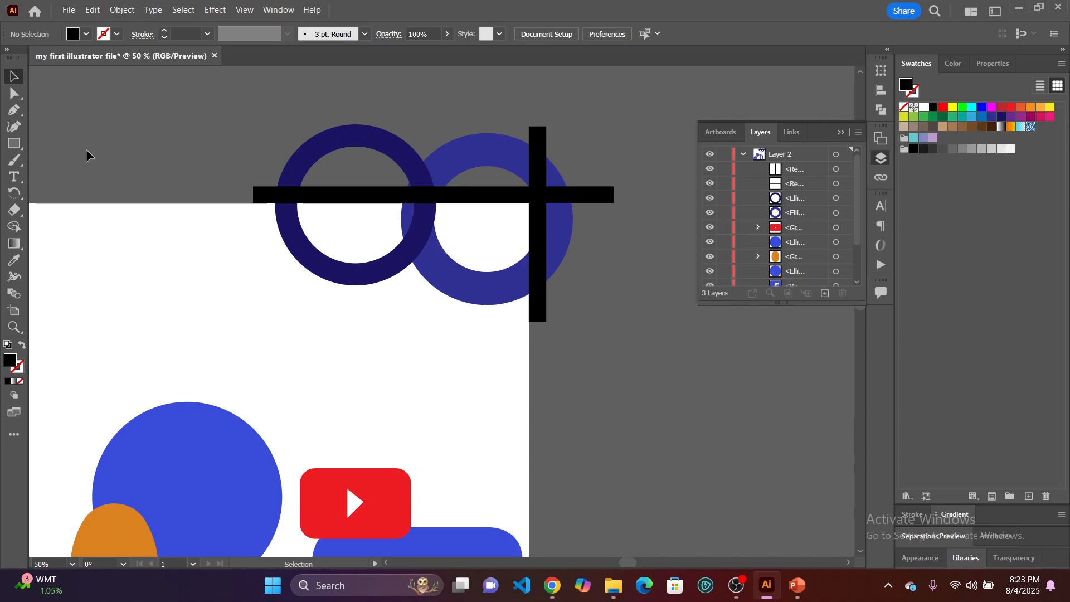
Duplicate both rings and both black bars together, placing the copy on the empty canvas beside the artboard.
scroll(308, 196, "down", 1)
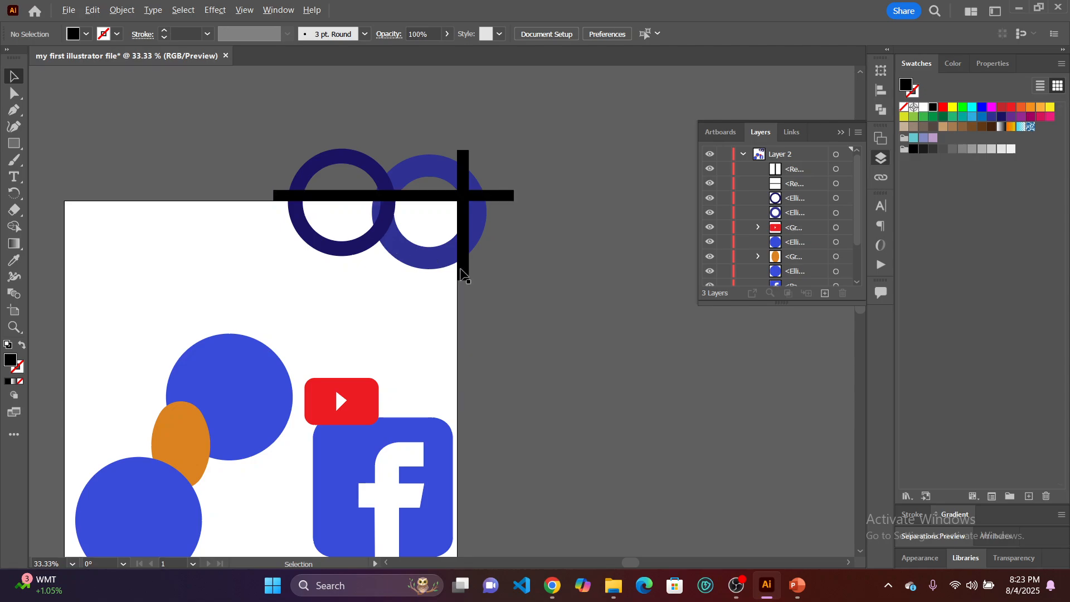
left_click_drag(502, 283, 236, 122)
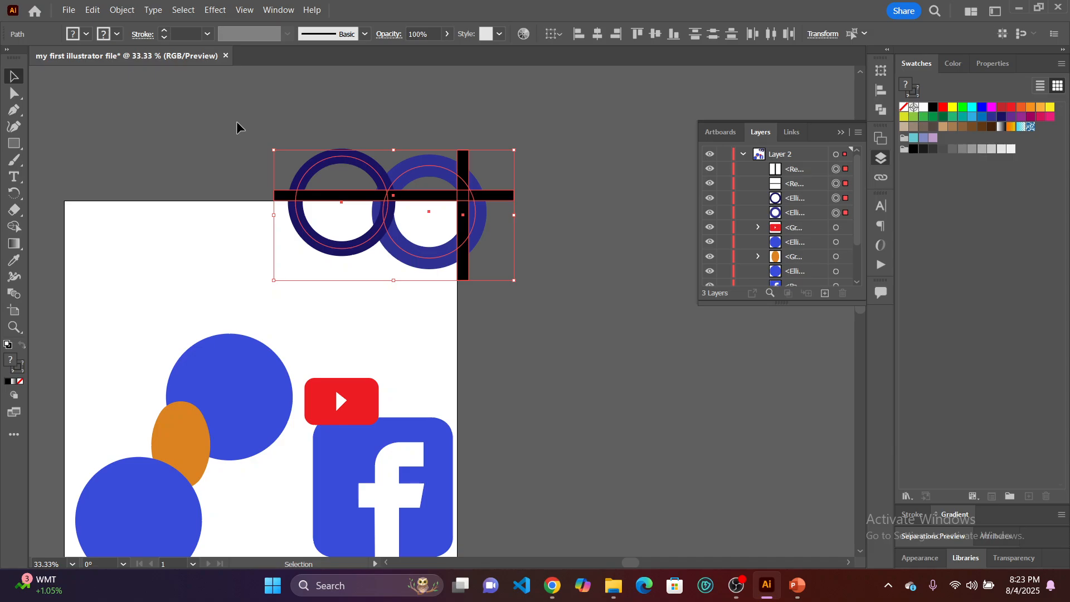
left_click(236, 121)
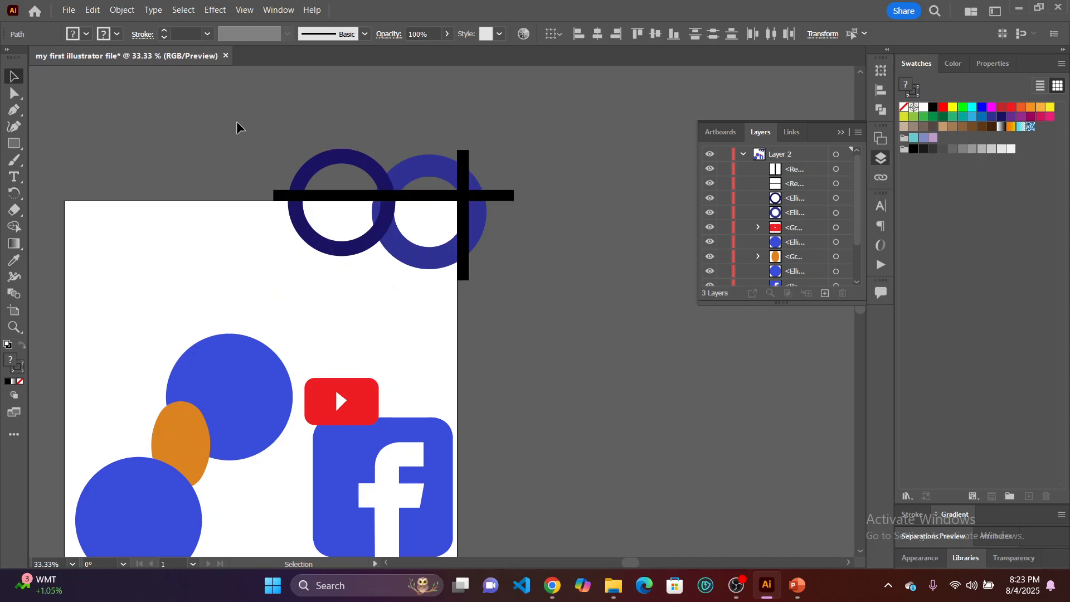
left_click_drag(434, 174, 561, 290)
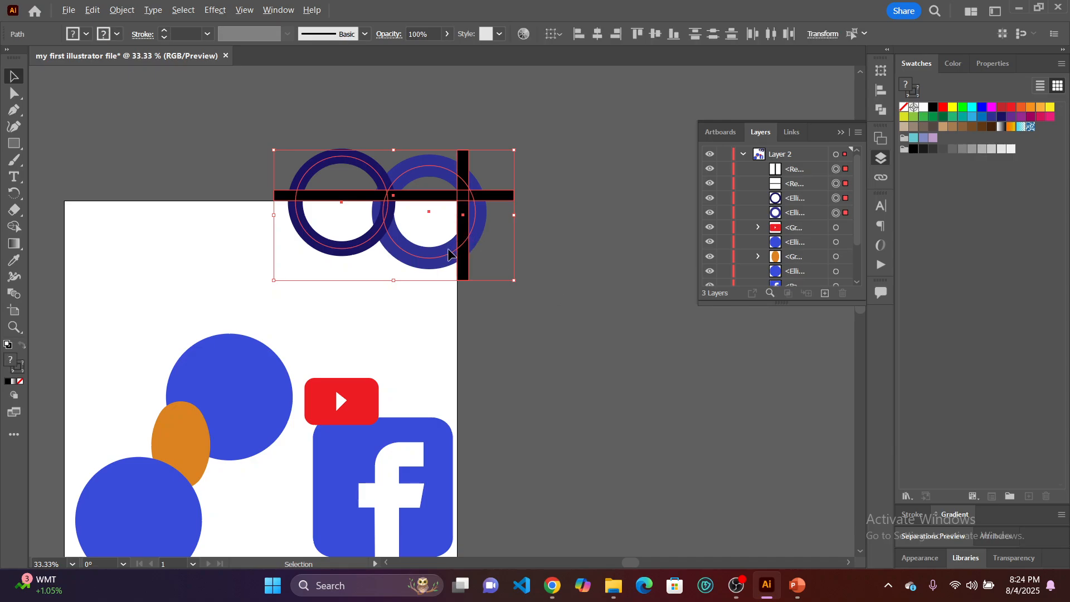
left_click_drag(453, 256, 749, 461)
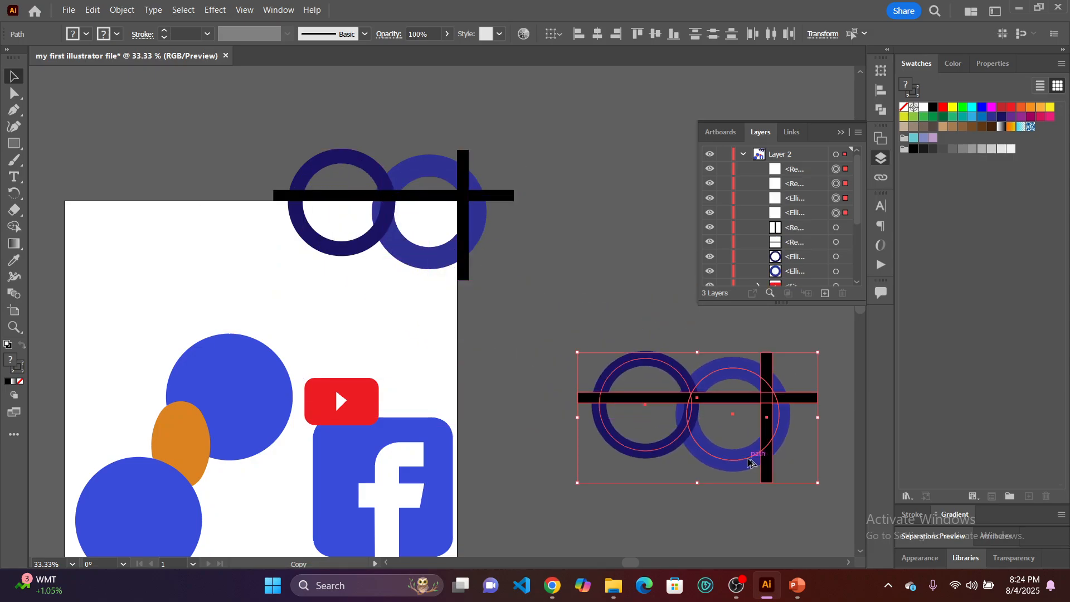
left_click(585, 287)
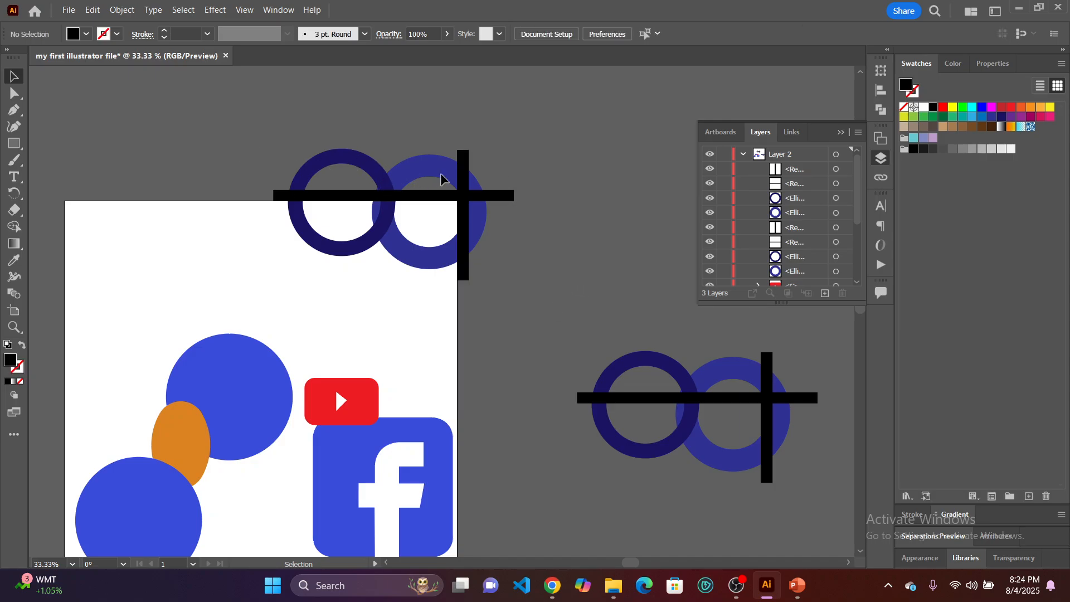
Expand the fill and stroke of the original rings and bars at the artboard's top edge.
left_click_drag(181, 113, 537, 291)
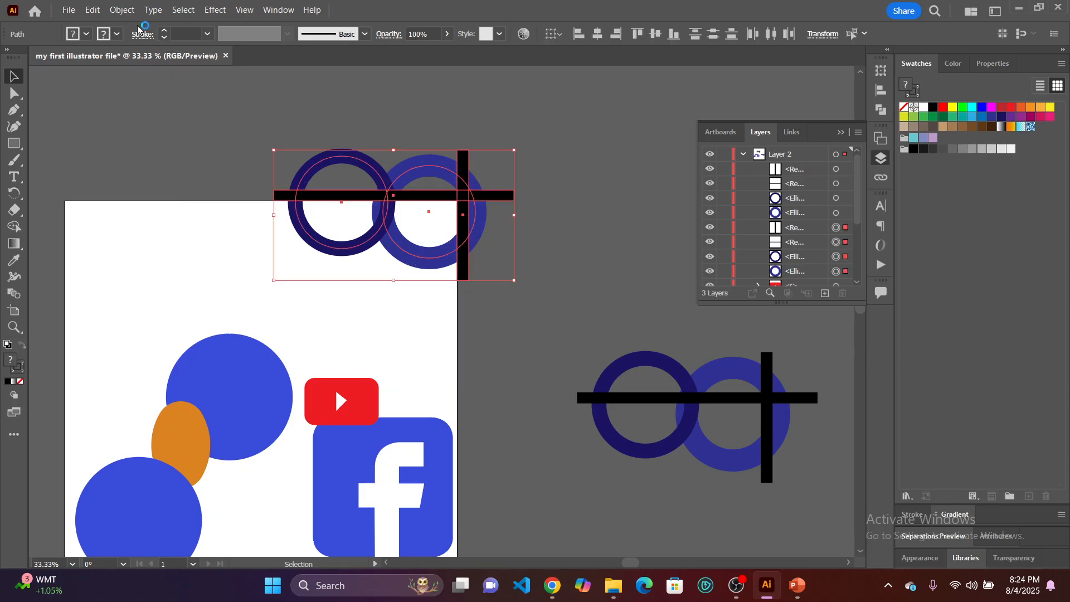
left_click(121, 10)
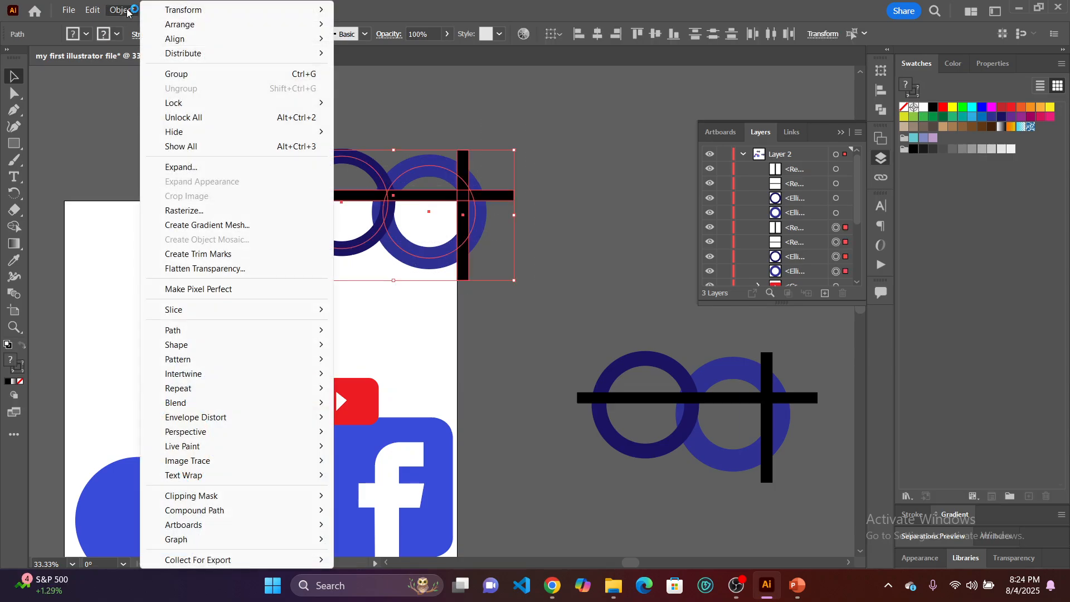
left_click(207, 168)
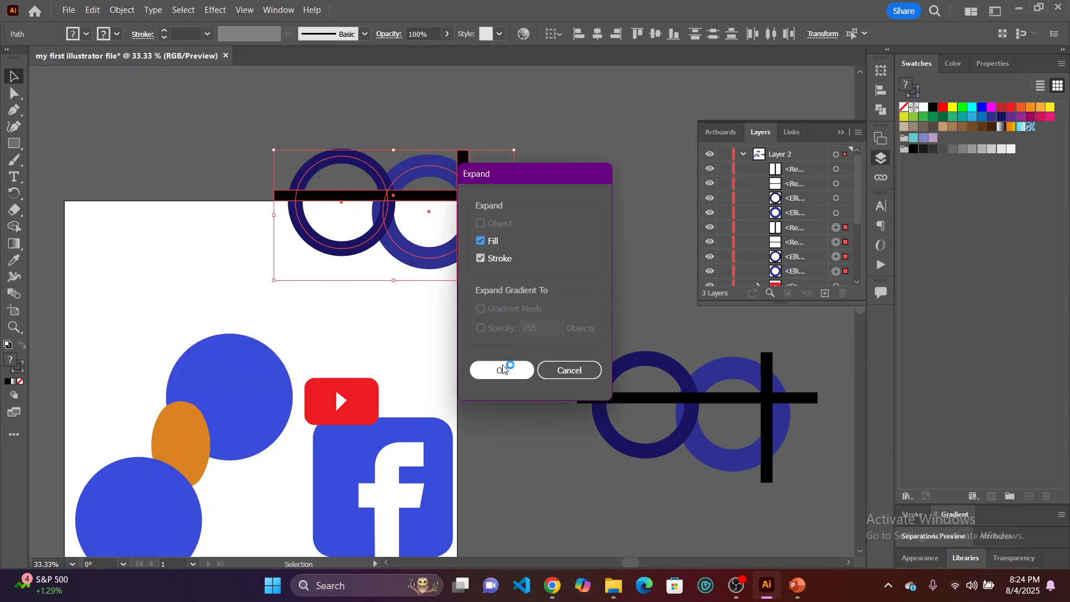
left_click(504, 371)
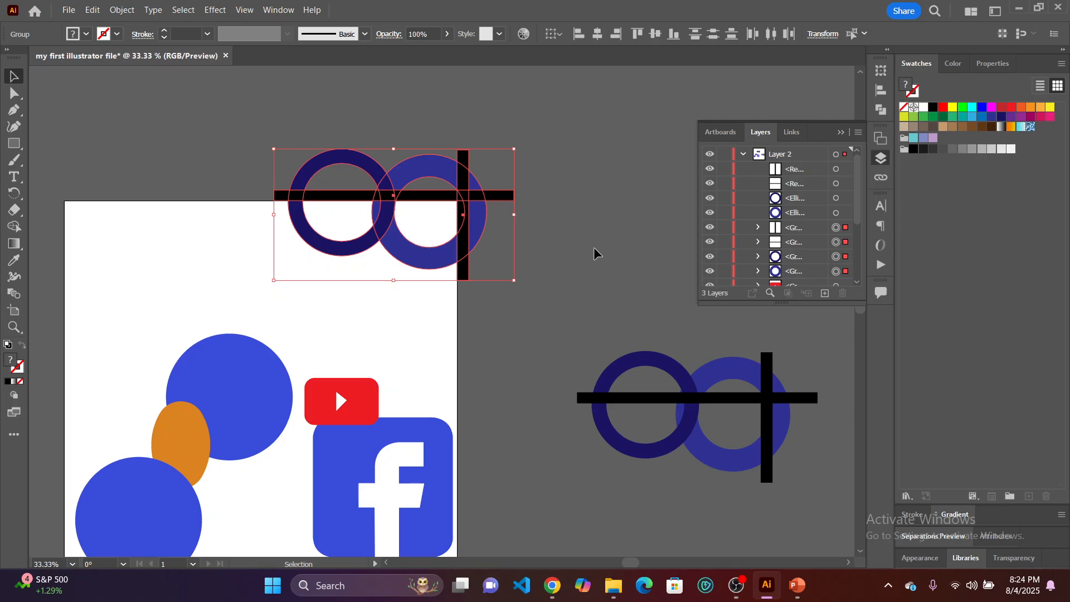
Split the expanded rings and bars along their overlaps with the Pathfinder Divide operation, and deselect the result.
left_click(874, 110)
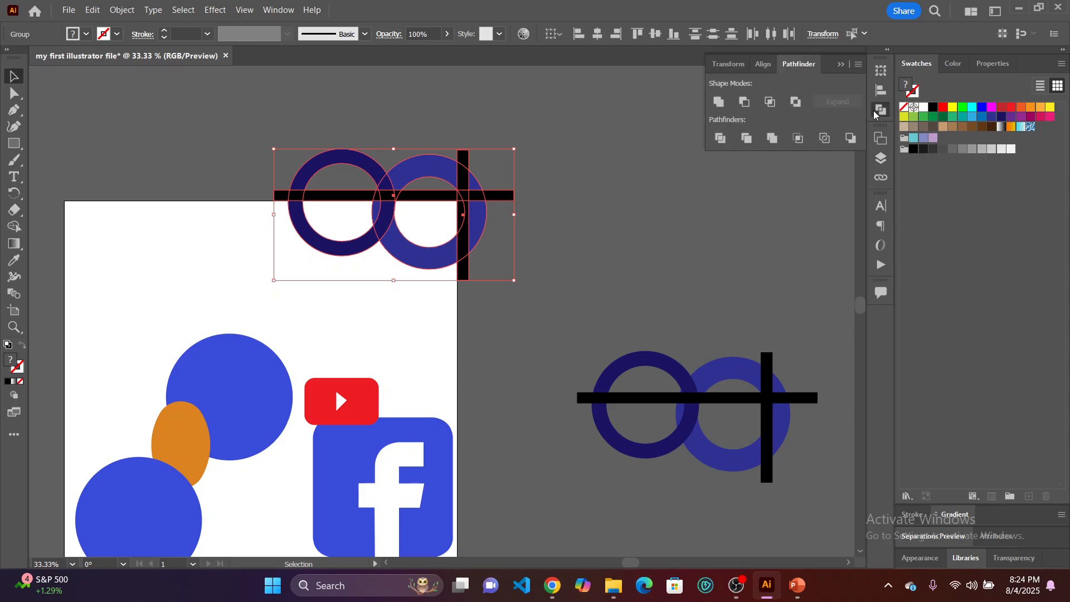
left_click(721, 139)
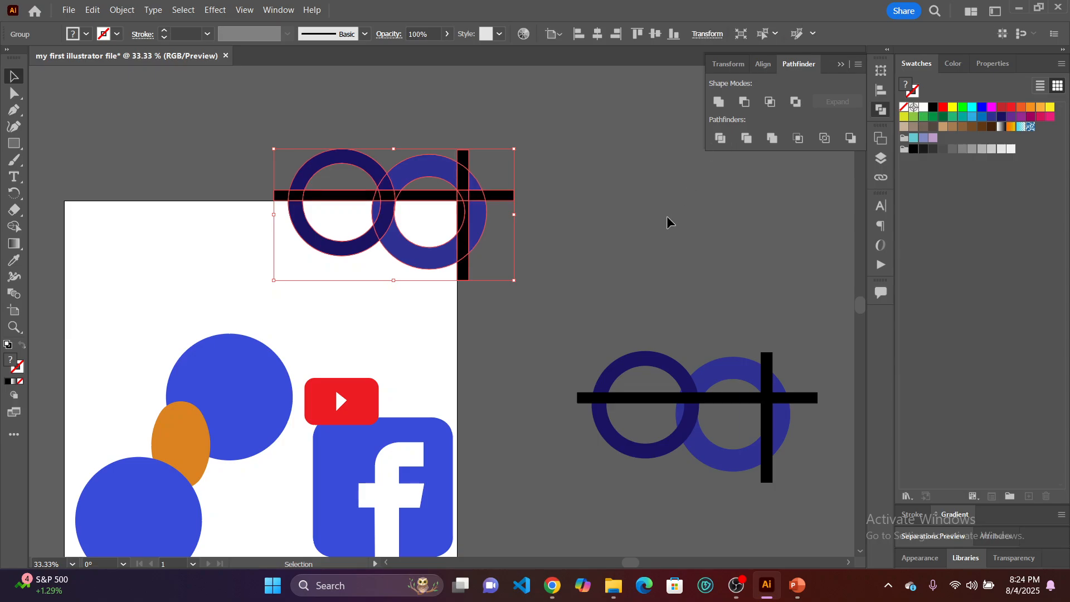
left_click(638, 278)
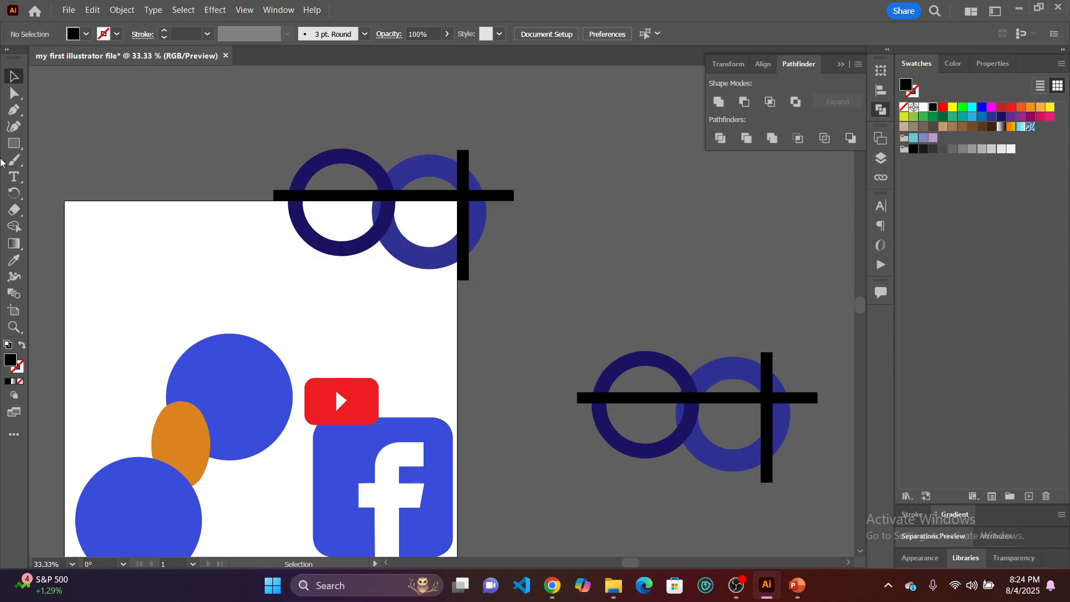
Compare the divided artwork with the undivided copy by selecting the divided group and individual shapes of the copy.
left_click(383, 189)
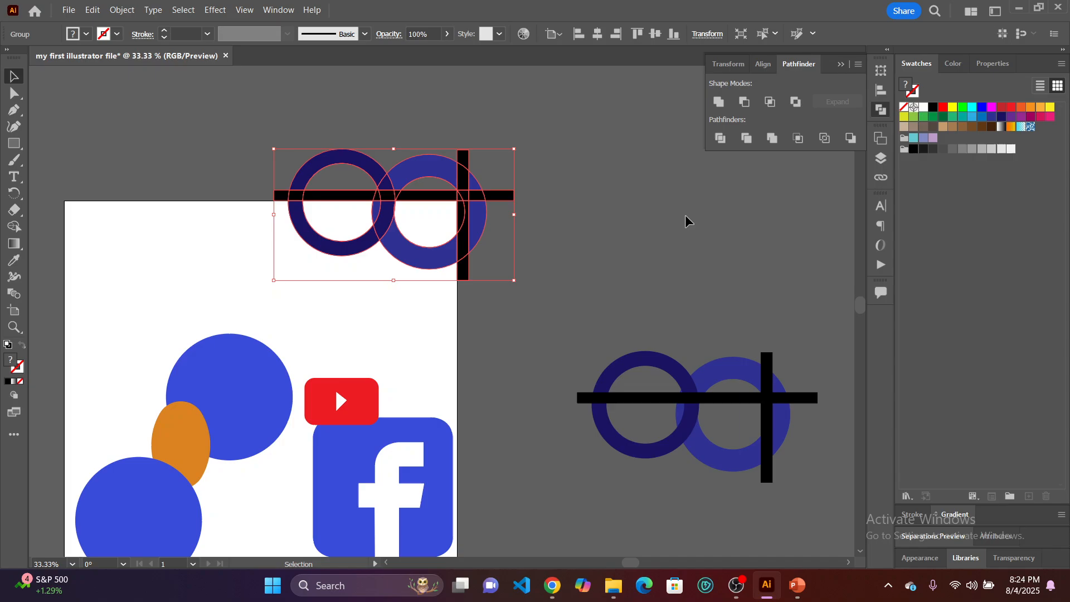
left_click(642, 259)
left_click(388, 202)
left_click(669, 371)
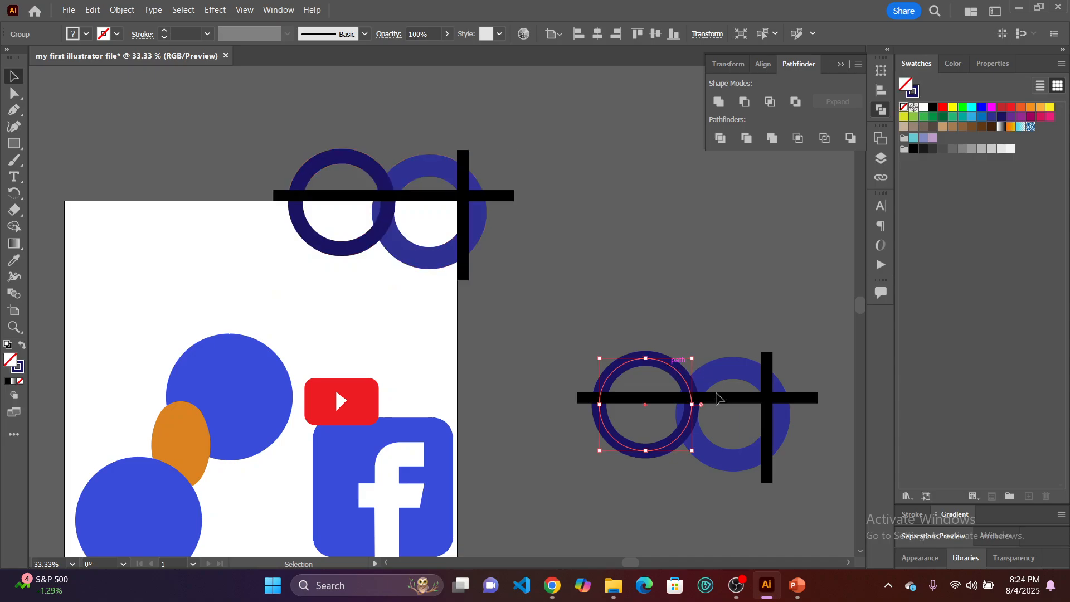
left_click(720, 400)
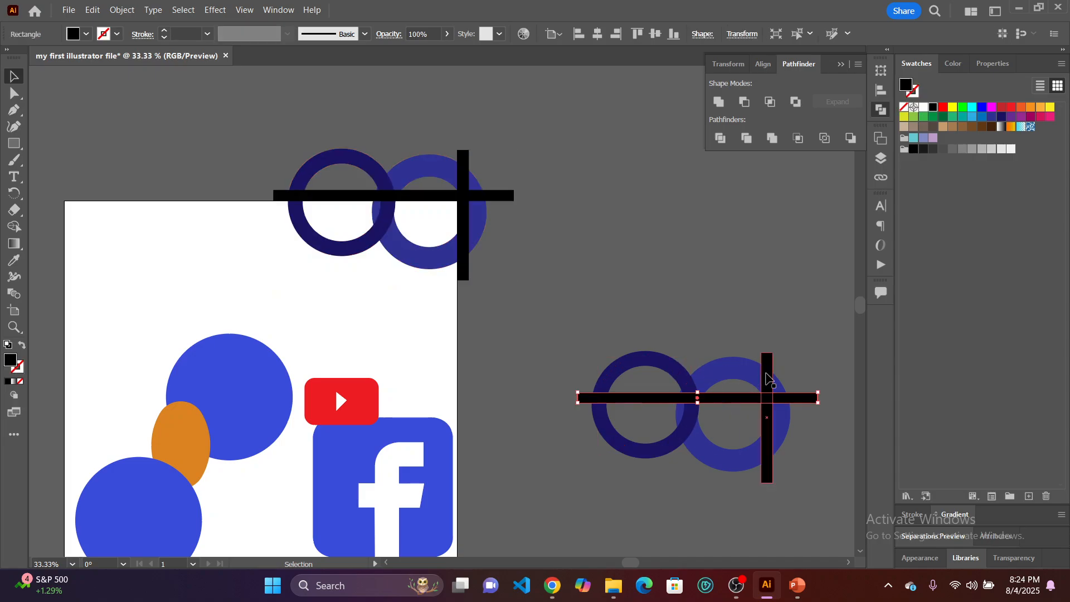
left_click(769, 373)
left_click(736, 370)
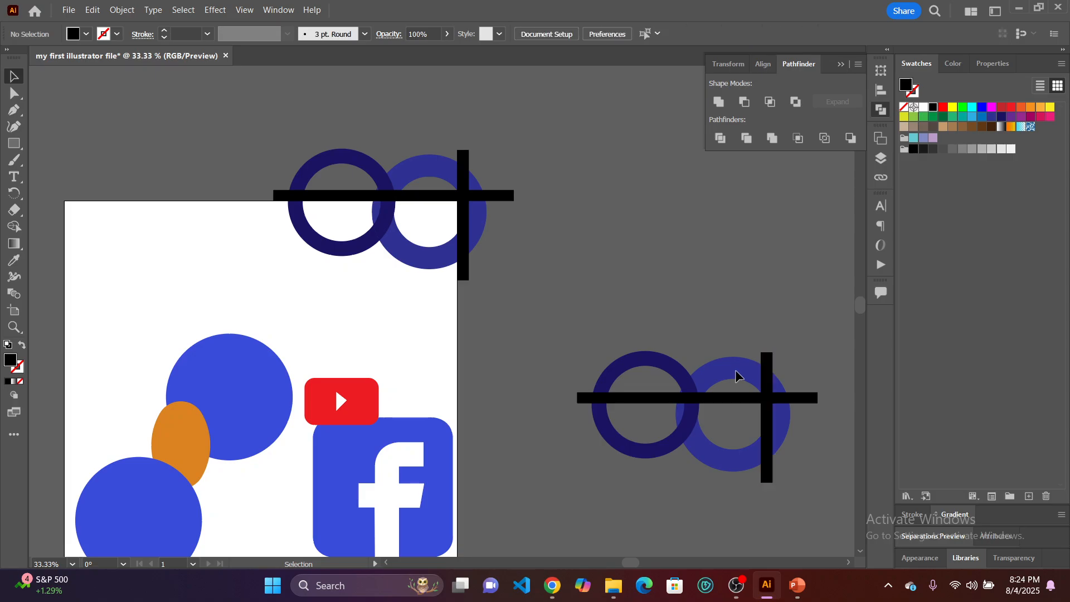
Select the lighter ring and horizontal bar of the undivided copy, and the divided artwork, to compare how their shapes are grouped.
left_click(736, 370)
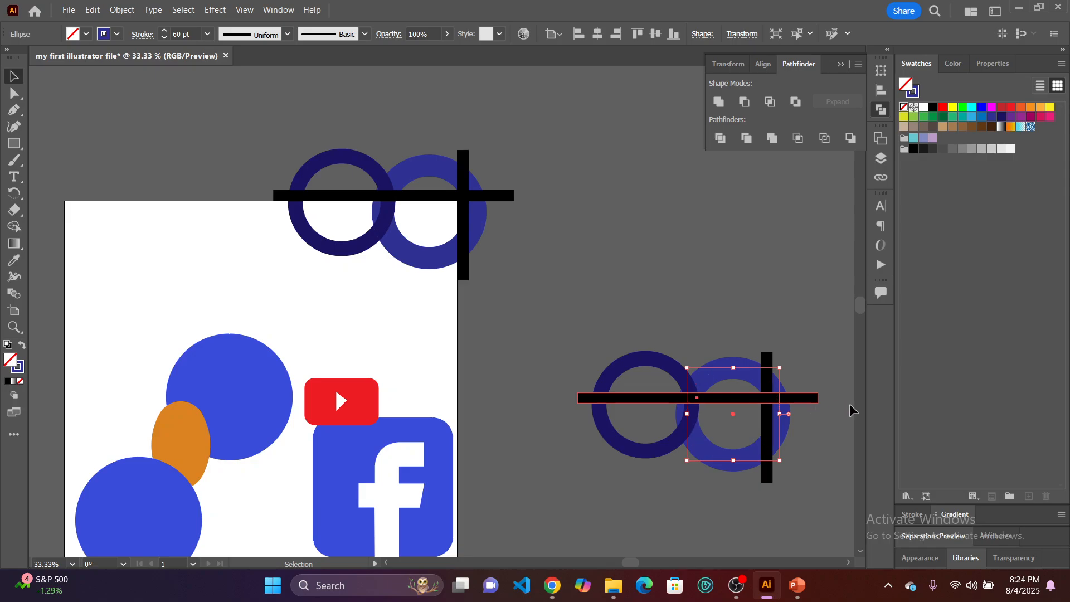
left_click(806, 398)
left_click(611, 293)
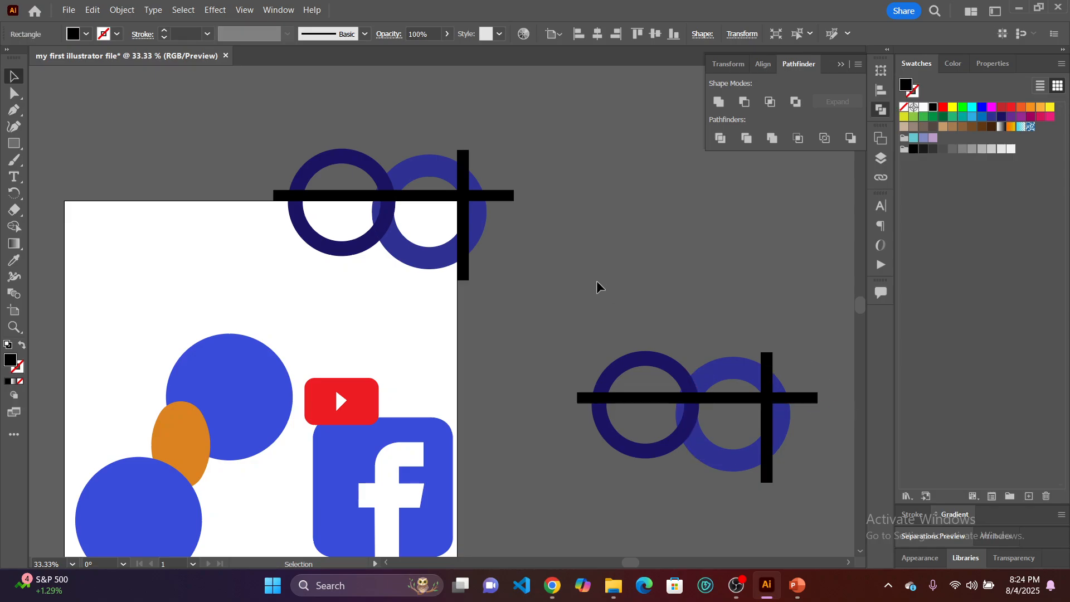
left_click(466, 249)
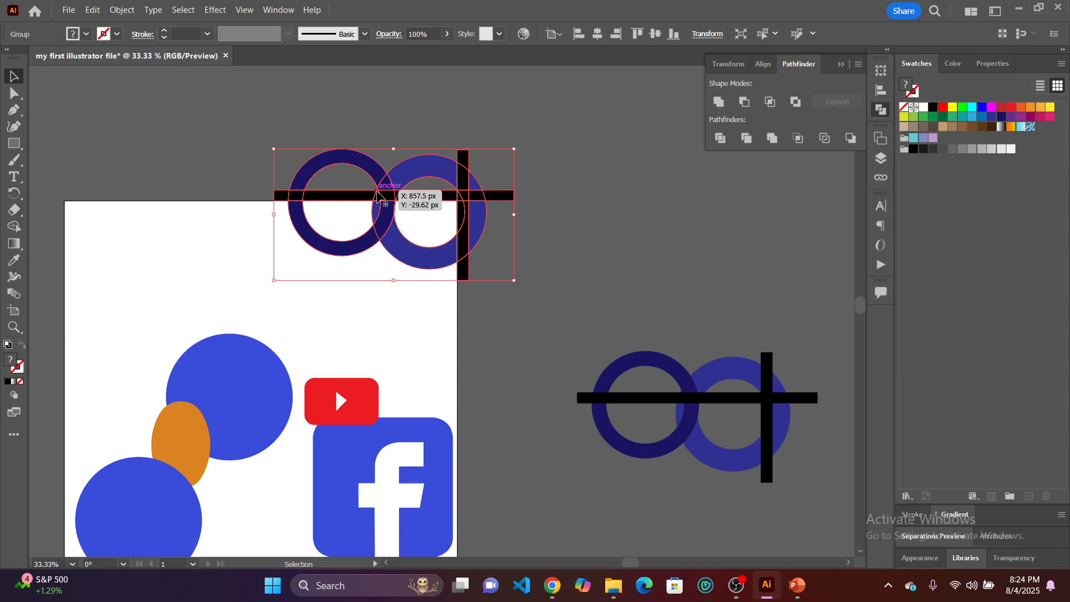
left_click(205, 125)
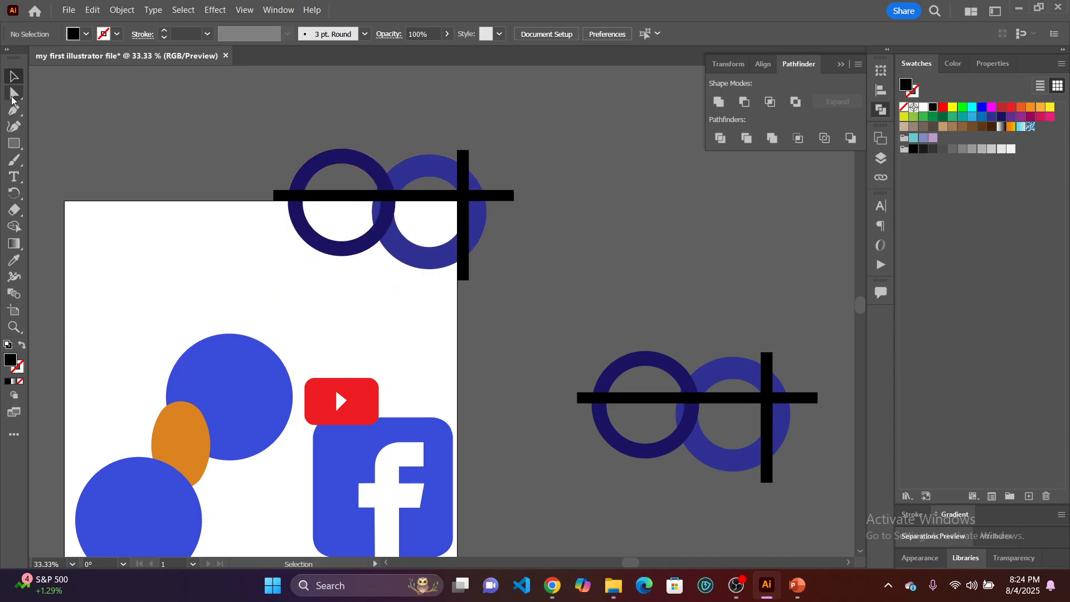
With the Direct Selection tool, pull the upper arcs of both divided rings away from the artwork and delete both pieces.
left_click(13, 95)
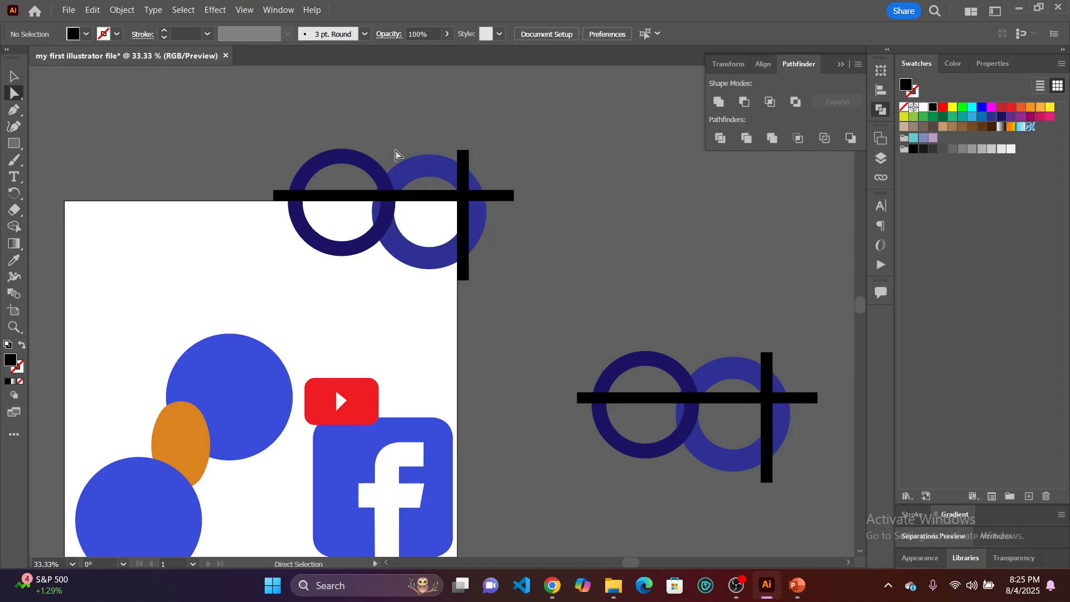
left_click(343, 162)
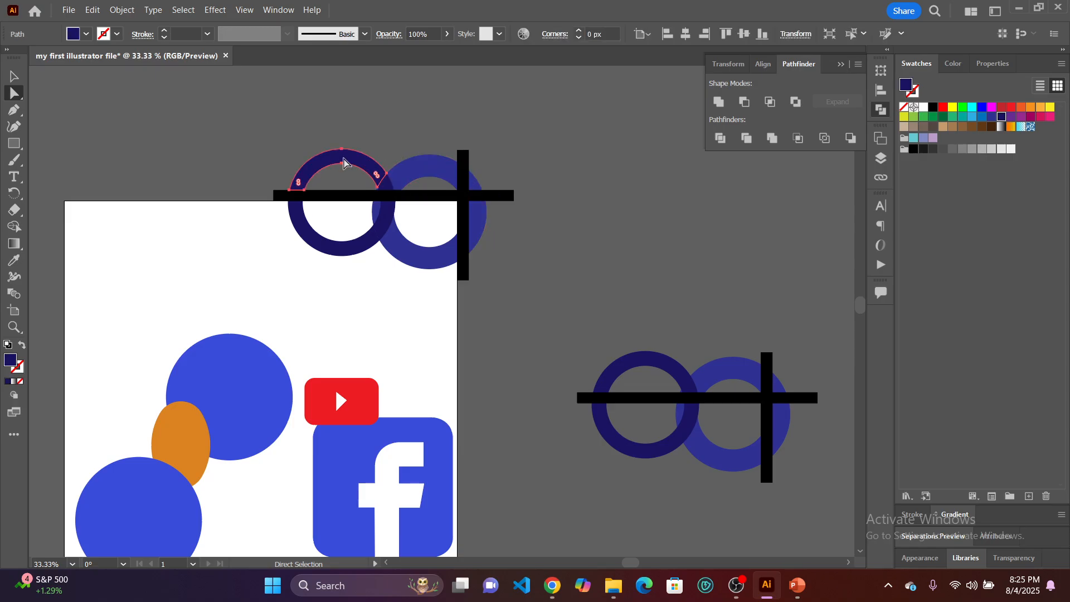
left_click_drag(344, 162, 339, 114)
left_click_drag(424, 175, 440, 100)
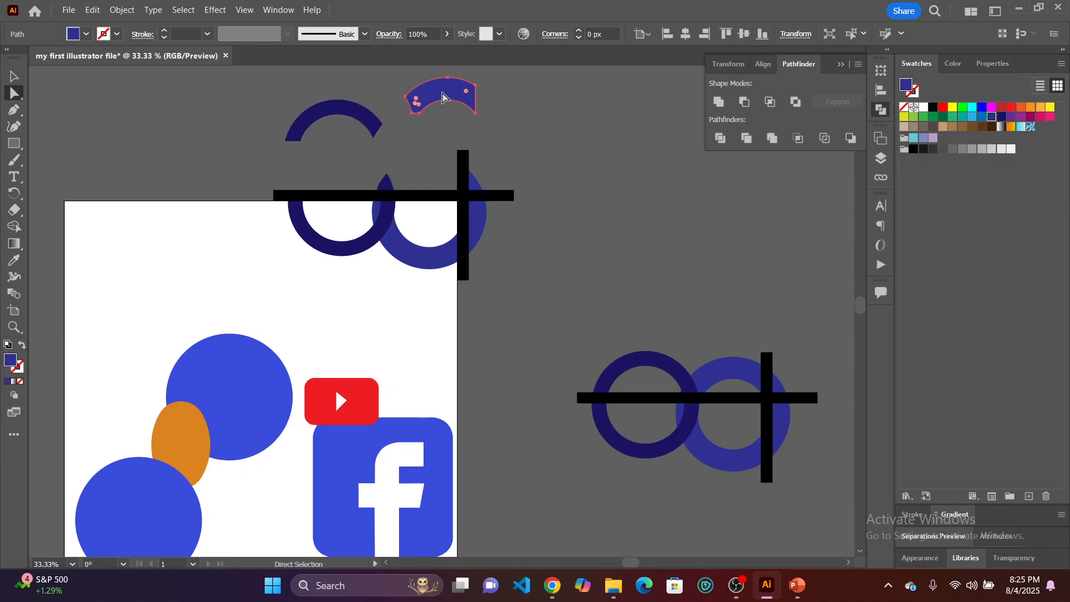
key("Delete")
left_click(364, 117)
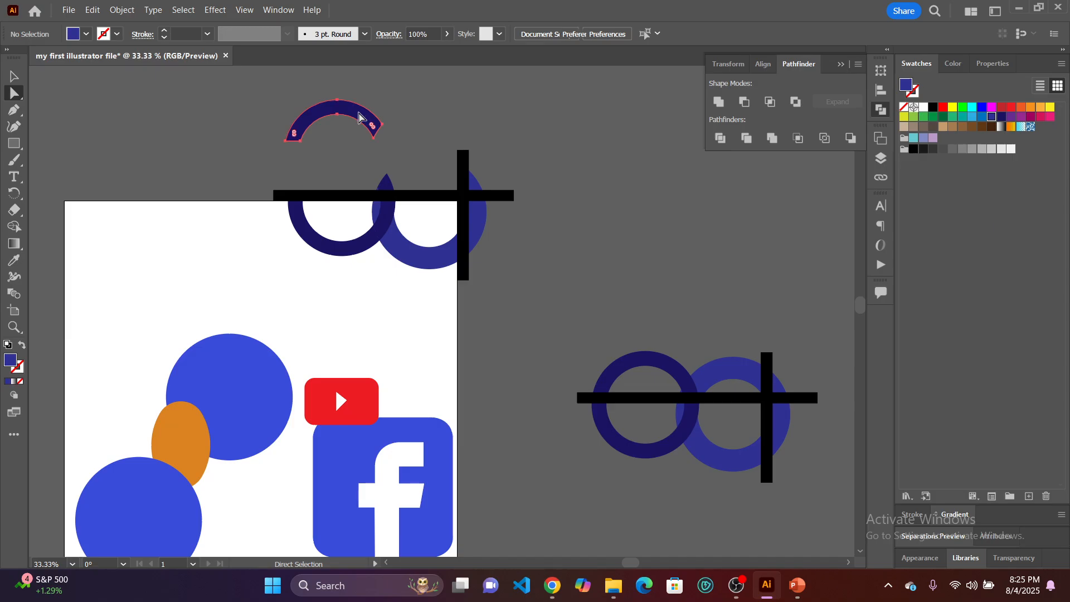
key("Delete")
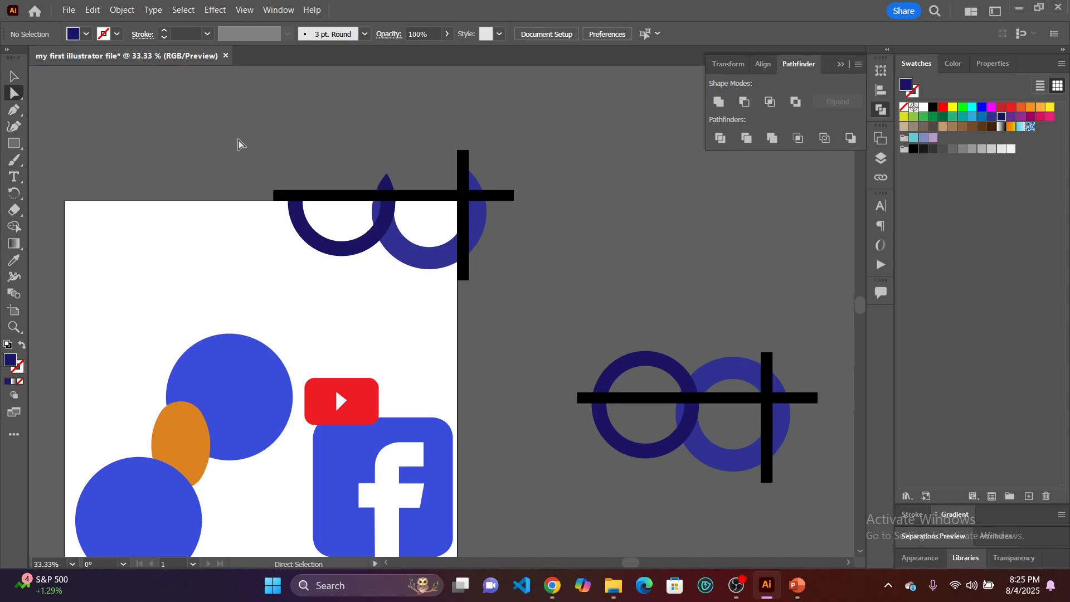
Delete the horizontal bar and remaining divided pieces above the artboard's top edge, including the leftovers beyond its corner.
left_click_drag(237, 138, 532, 201)
left_click_drag(538, 202, 537, 201)
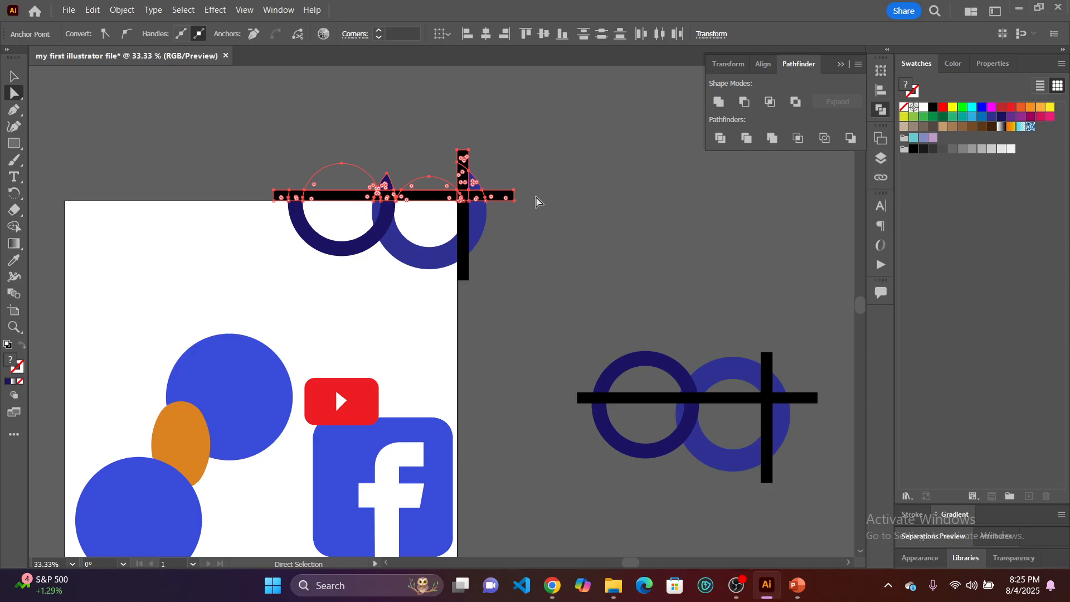
key("Delete")
left_click(538, 234)
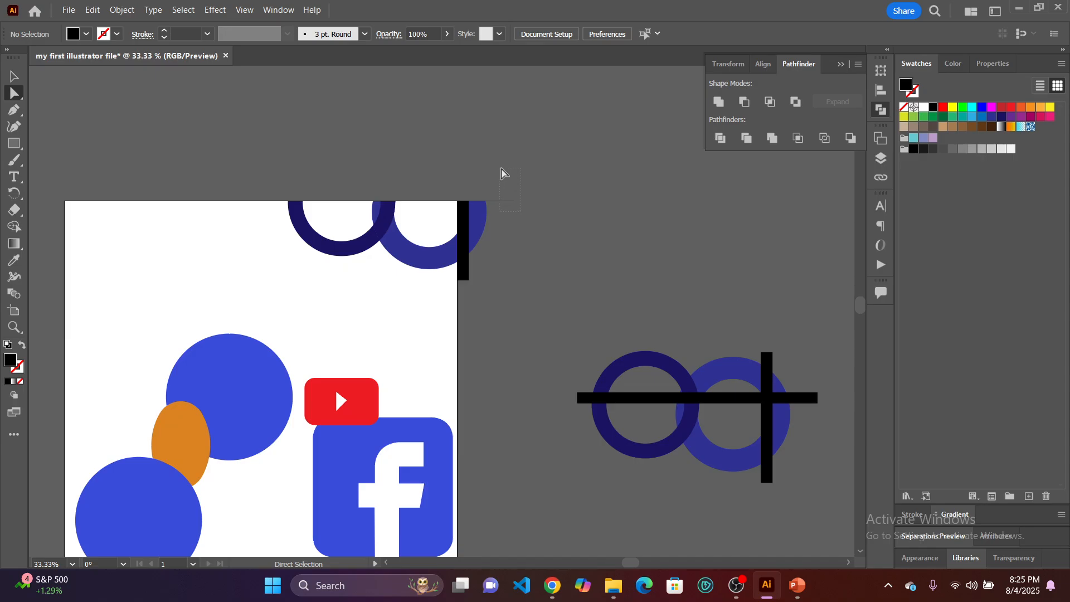
left_click_drag(501, 168, 501, 167)
key("Delete")
left_click(508, 265)
Delete the remaining vertical bar and lighter ring pieces that extend past the artboard's right edge.
left_click_drag(506, 293, 466, 173)
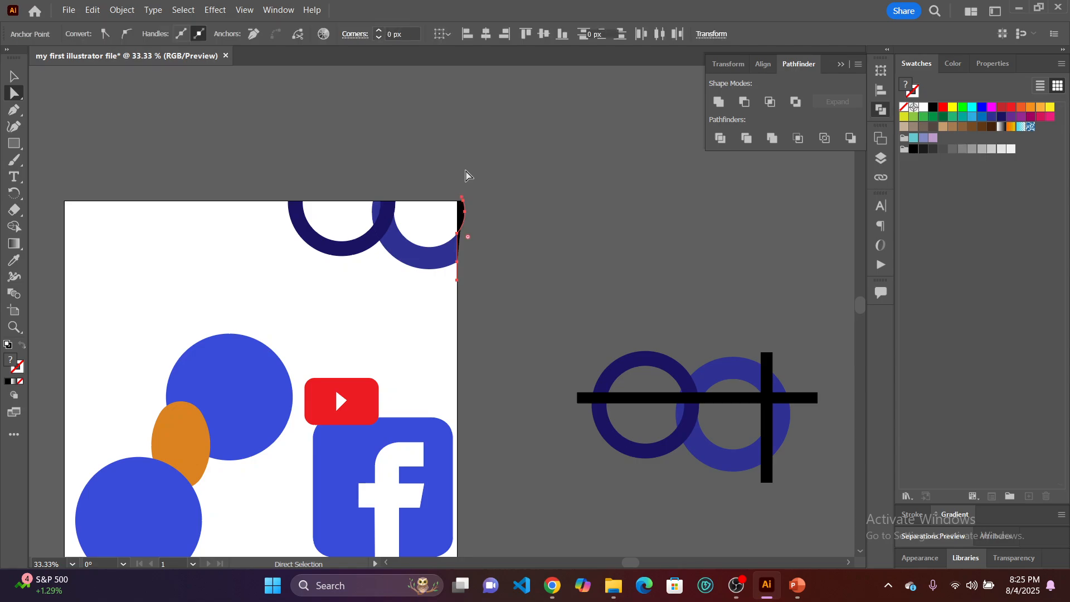
key("Delete")
left_click_drag(486, 238, 460, 195)
key("Delete")
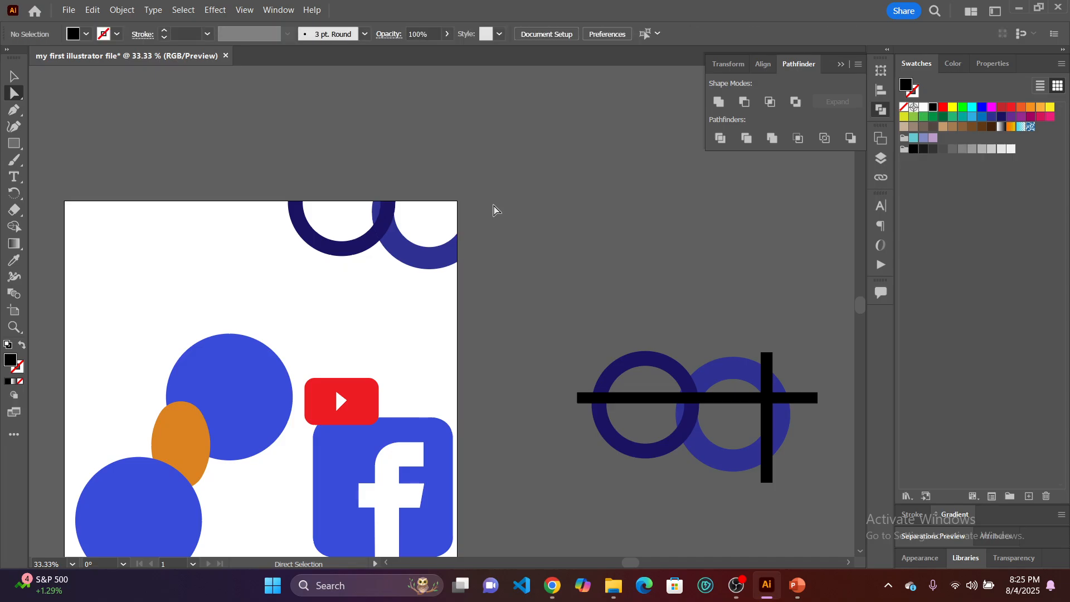
Delete the thin leftover path segments along the artboard's top edge inside the two rings.
scroll(433, 197, "up", 3)
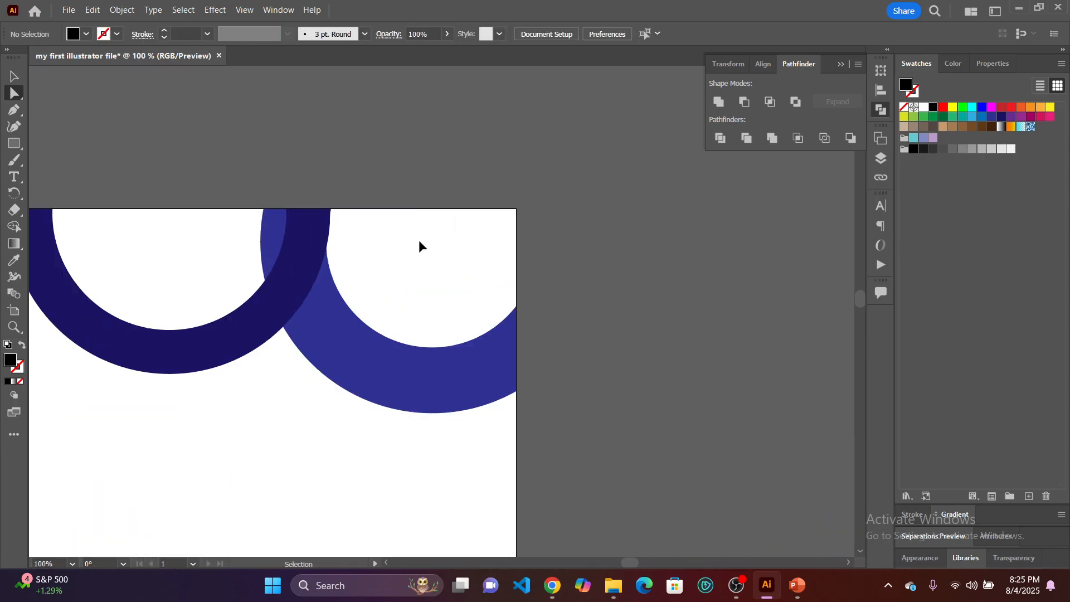
left_click(471, 211)
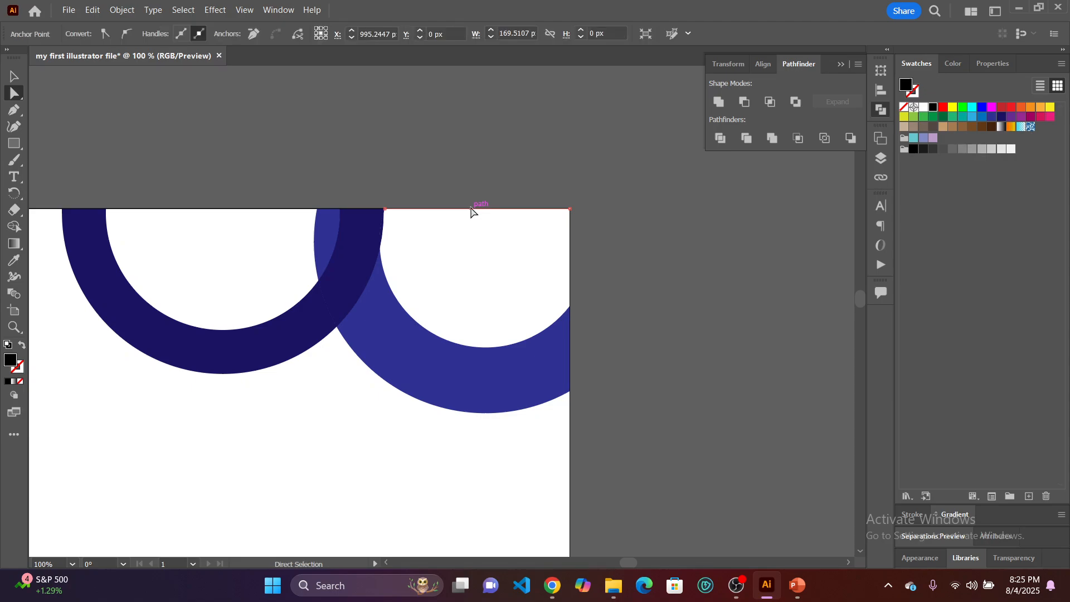
key("Delete")
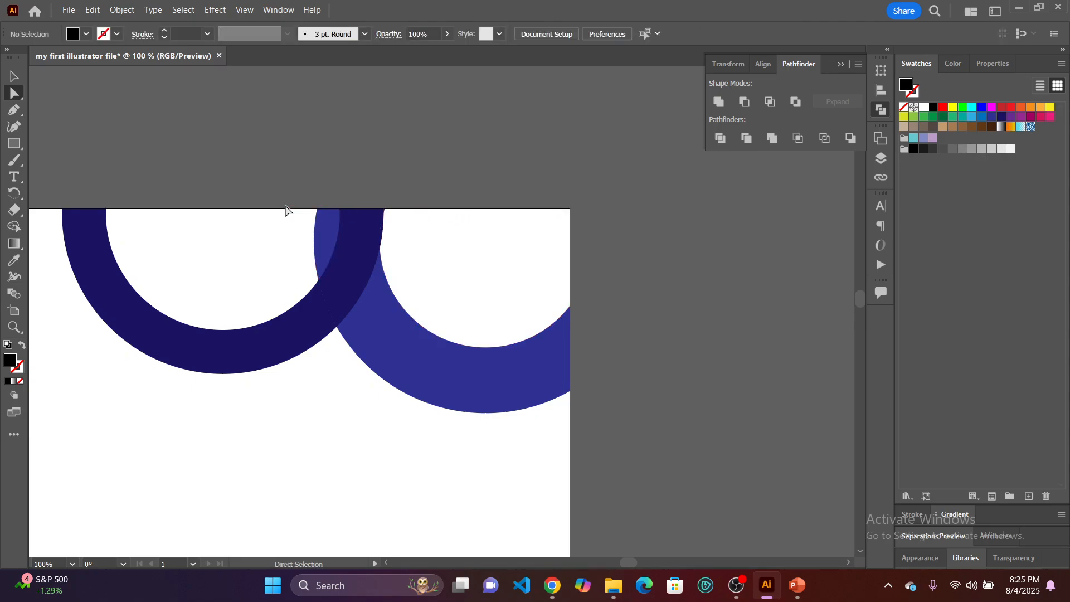
left_click(281, 212)
key("Delete")
Delete the lighter blue sliver inside the dark ring and the unfilled path that borders it.
left_click(321, 247)
key("Delete")
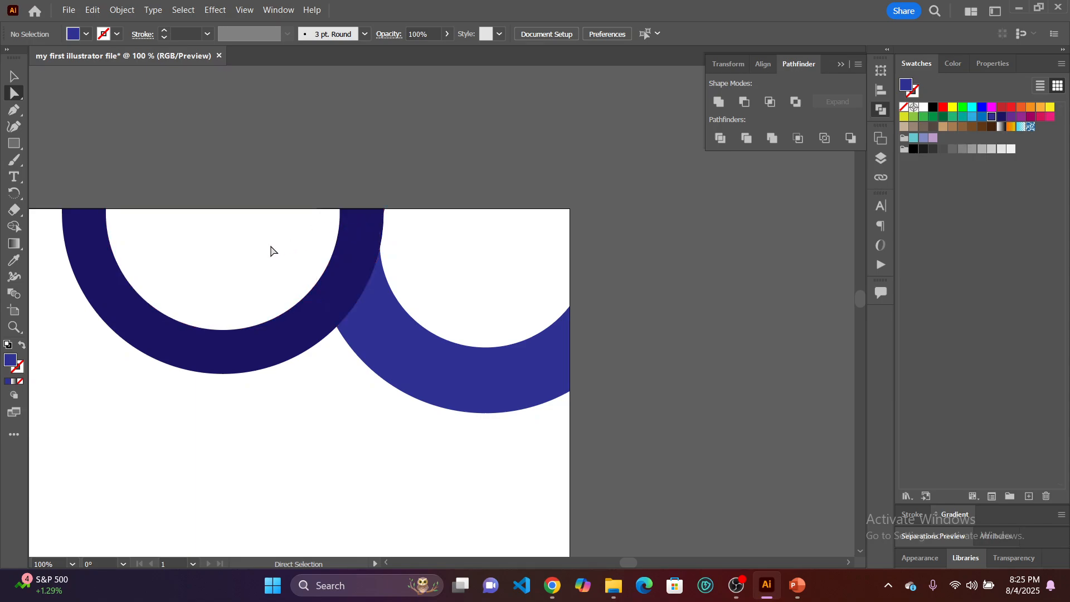
left_click(314, 238)
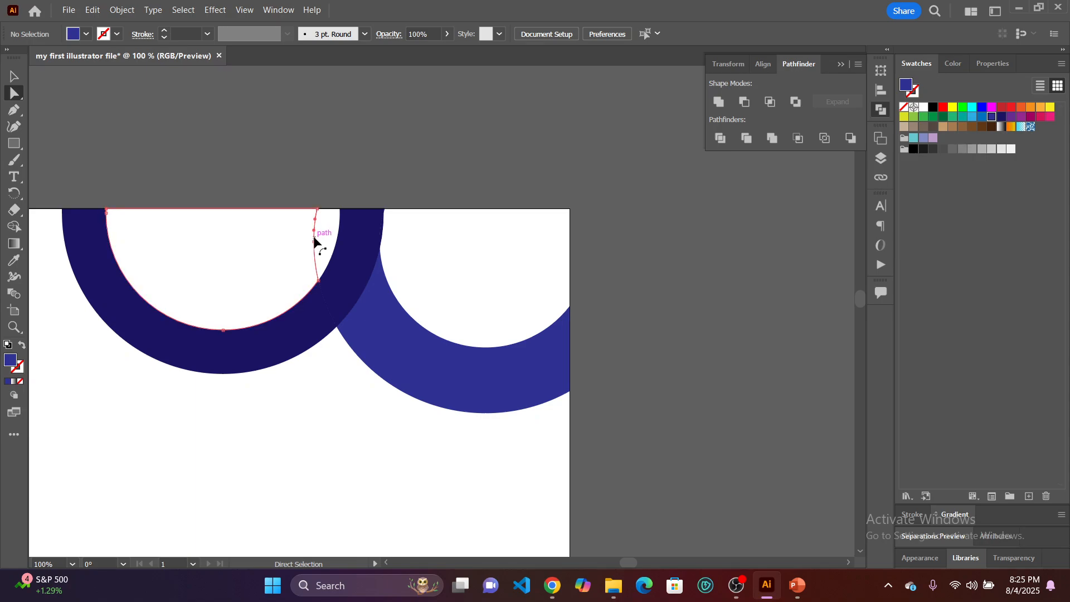
key("Delete")
key("Delete")
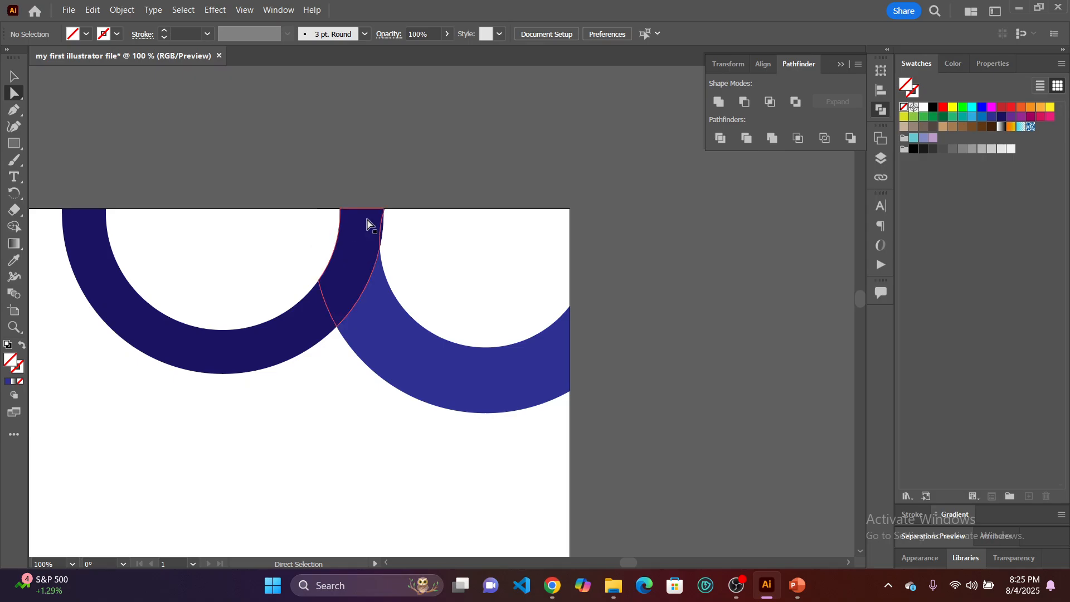
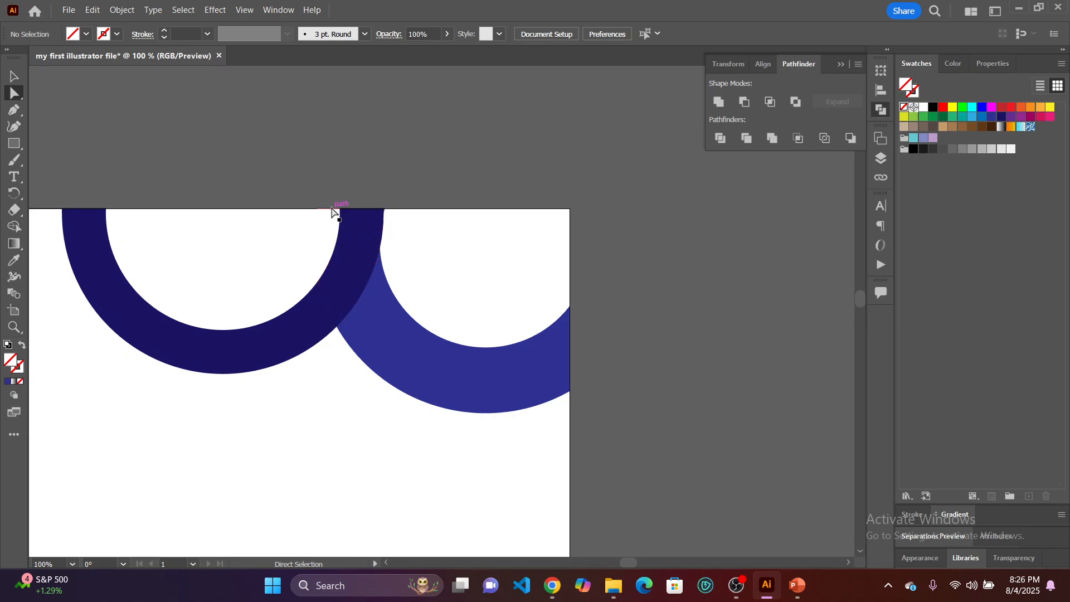
Delete the leftover path segment along the artboard's top edge inside the dark ring.
left_click_drag(335, 207, 309, 239)
key("Delete")
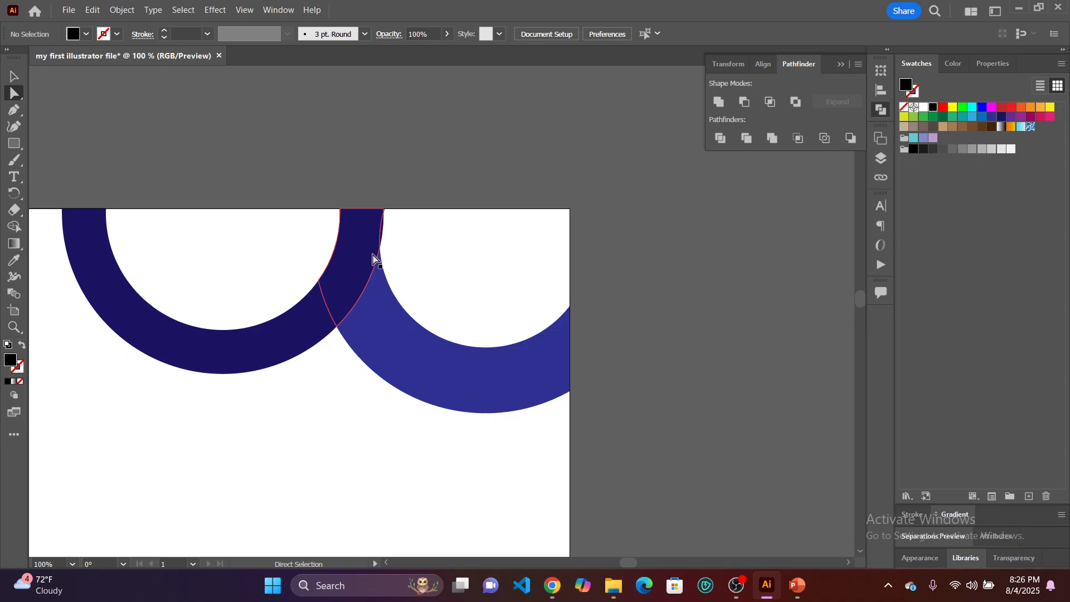
right_click(603, 368)
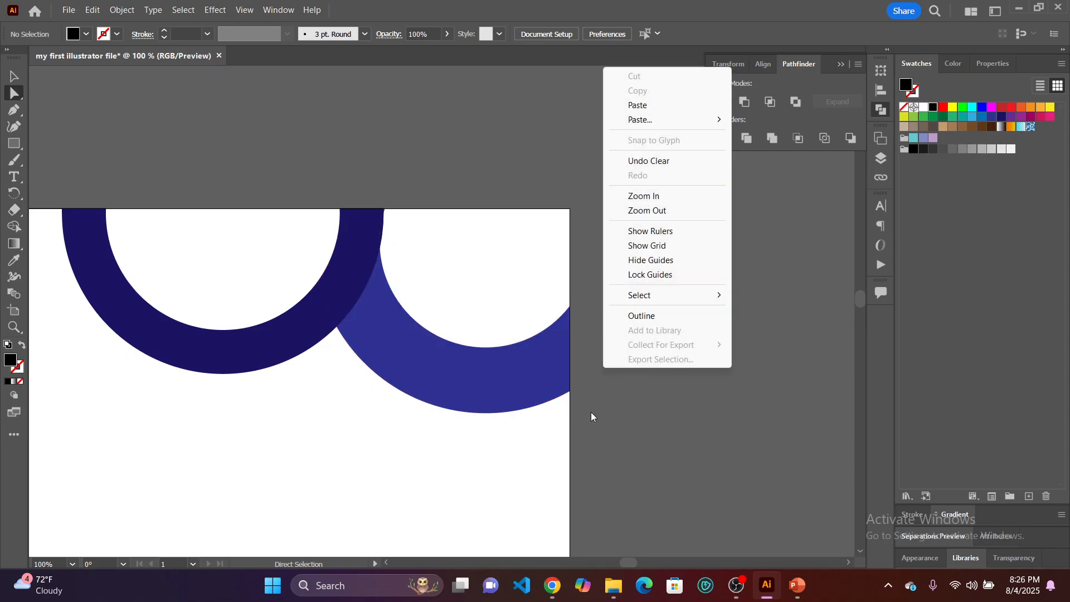
left_click(624, 475)
Undo the piece deletions, the Pathfinder division and the expansion, back to the intact rings and bars at the artboard's corner.
scroll(622, 454, "down", 3)
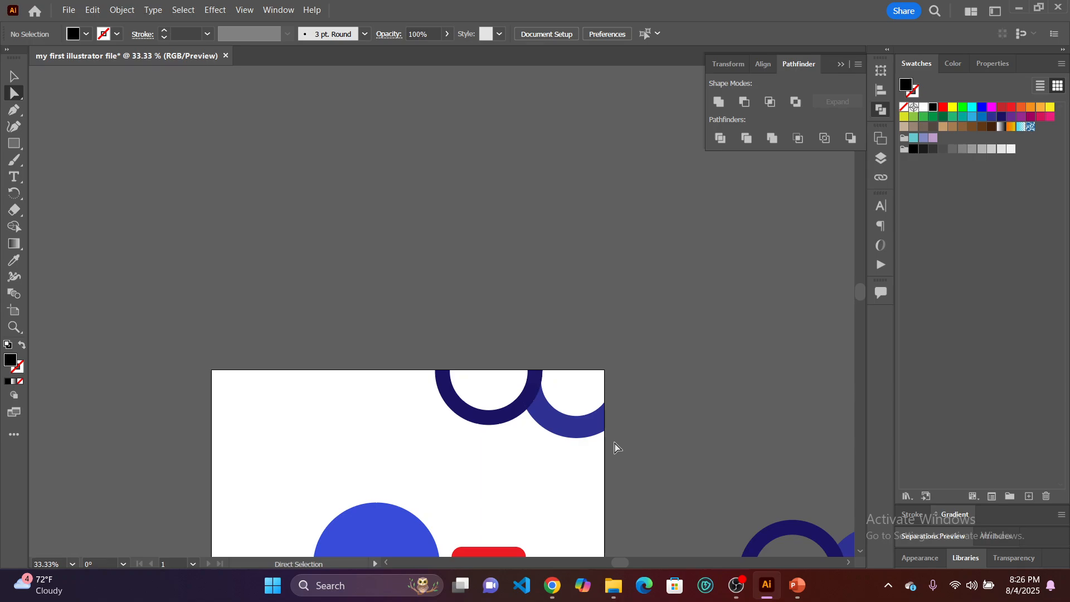
scroll(624, 421, "down", 3)
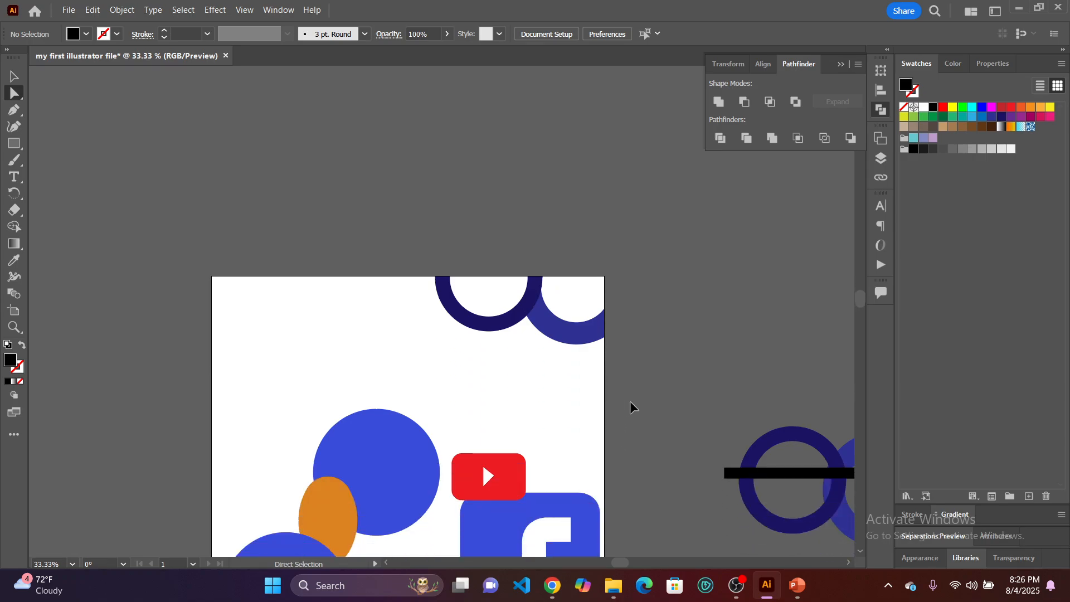
scroll(632, 400, "right", 2)
scroll(632, 401, "right", 1)
scroll(632, 401, "down", 1)
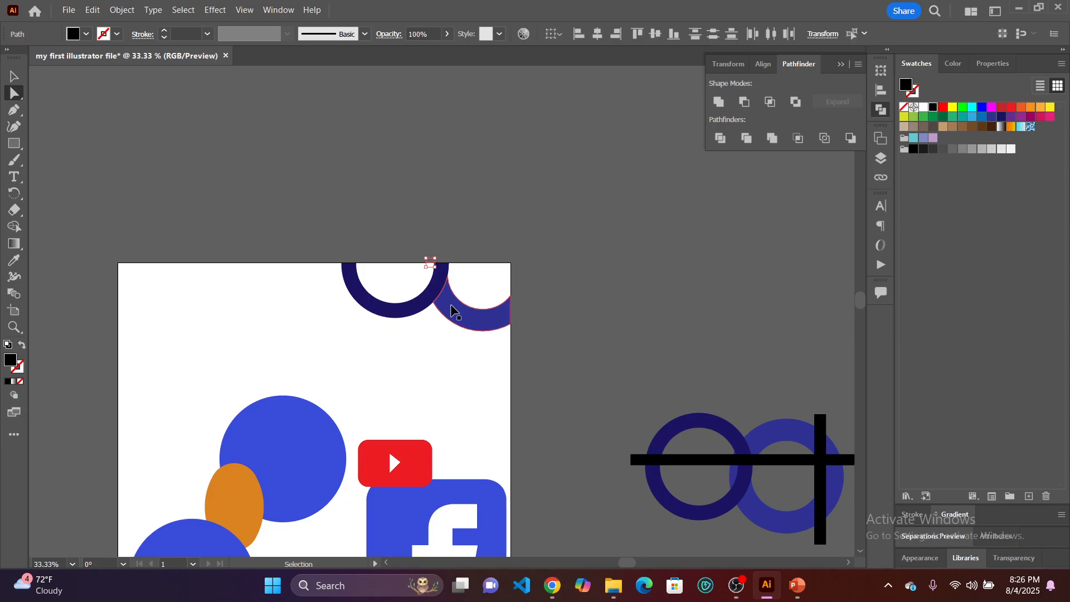
left_click(454, 311)
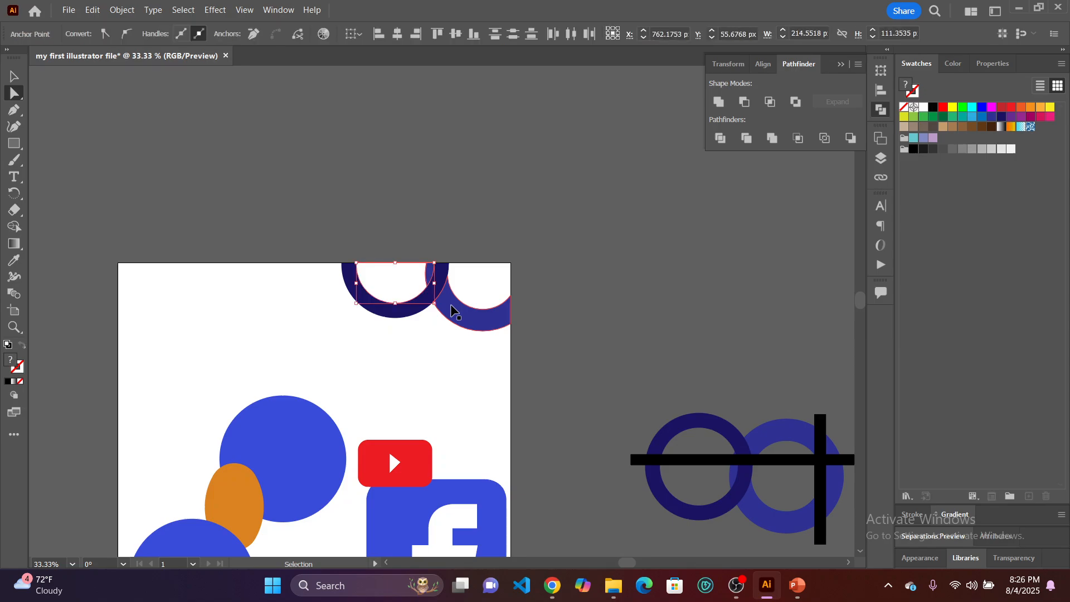
left_click(453, 311, "shift")
key("ctrl+z")
key("ctrl+z")
key("ctrl+z")
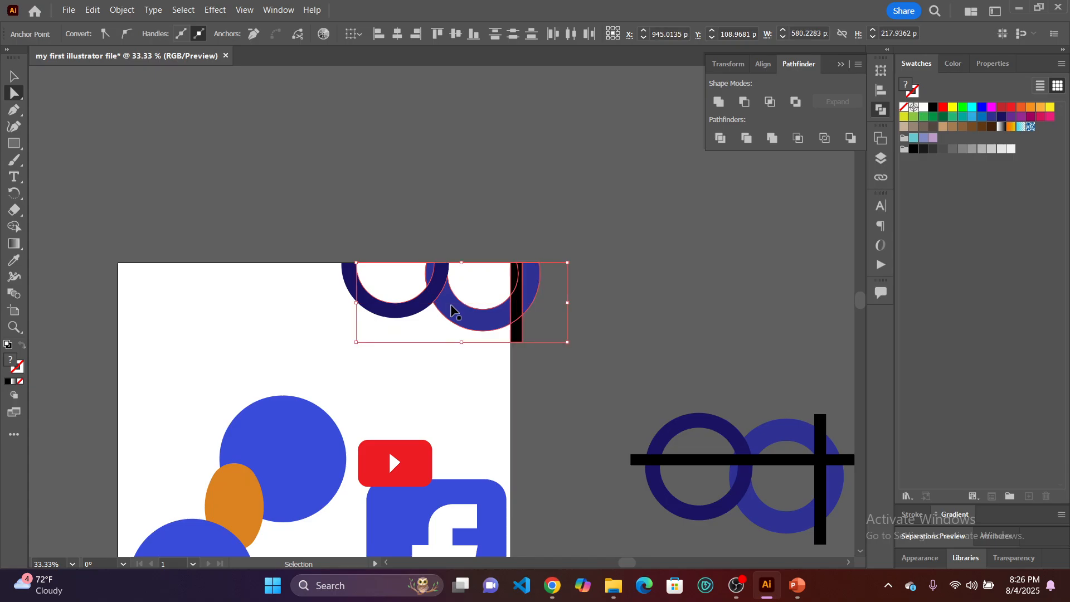
key("ctrl+z")
key("ctrl+z")
key("ctrl+z")
key("ctrl+z")
key("ctrl+z")
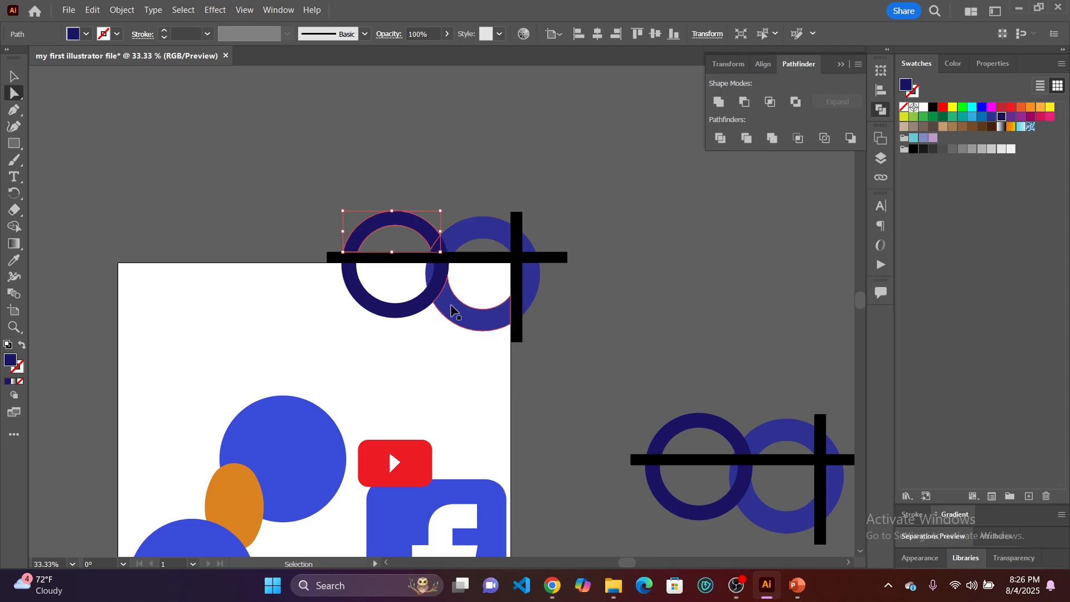
key("ctrl+z")
key("ctrl+z")
key("ctrl+z")
key("ctrl+z")
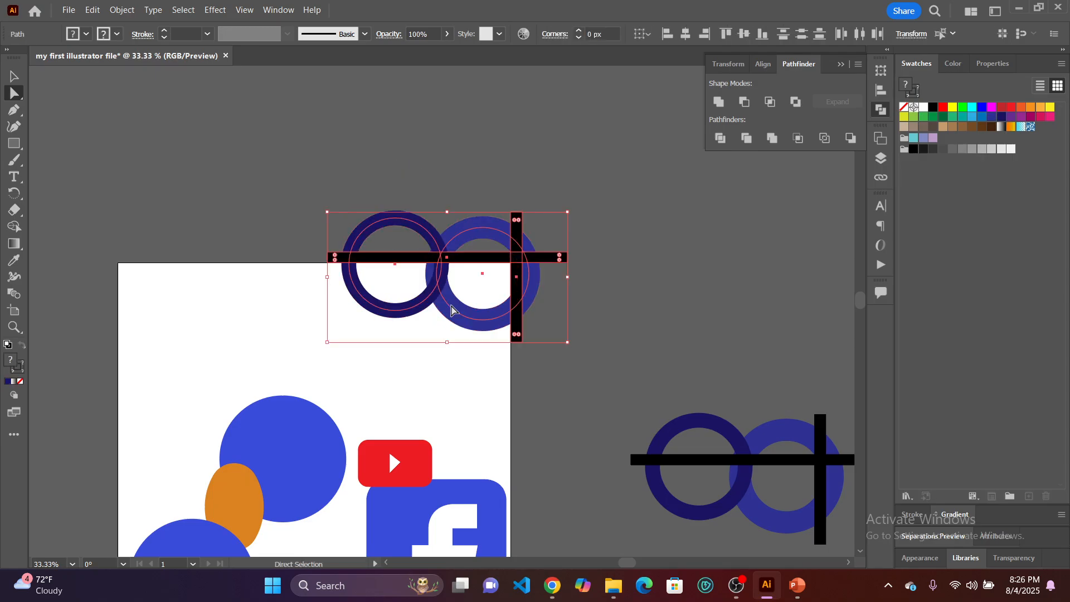
Bring the lighter blue ring at the artboard's corner to the front of the dark ring and black bars.
left_click(477, 357)
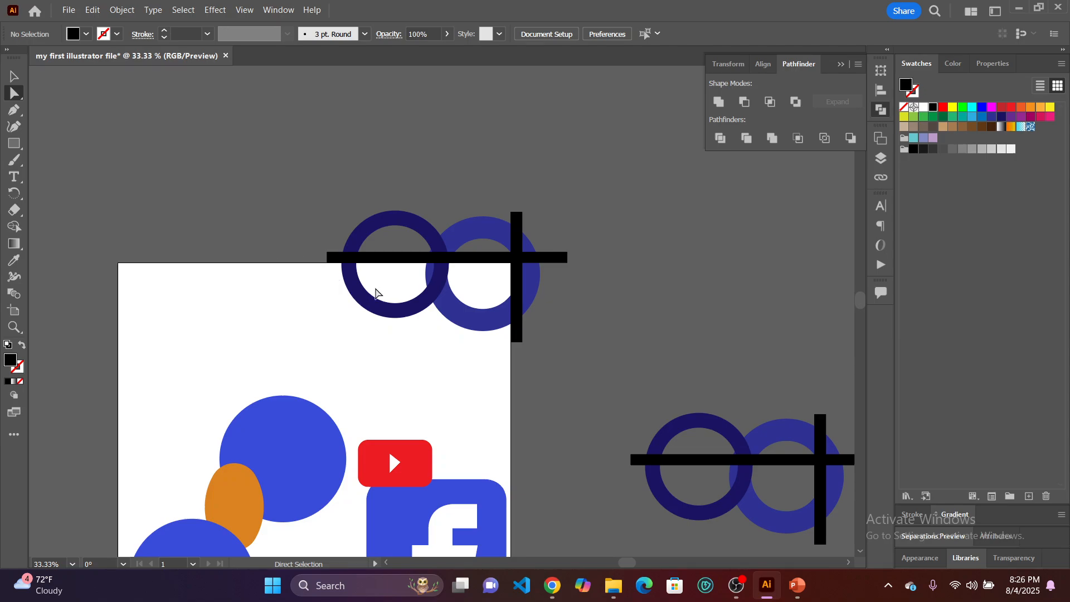
left_click(366, 307)
left_click(403, 368)
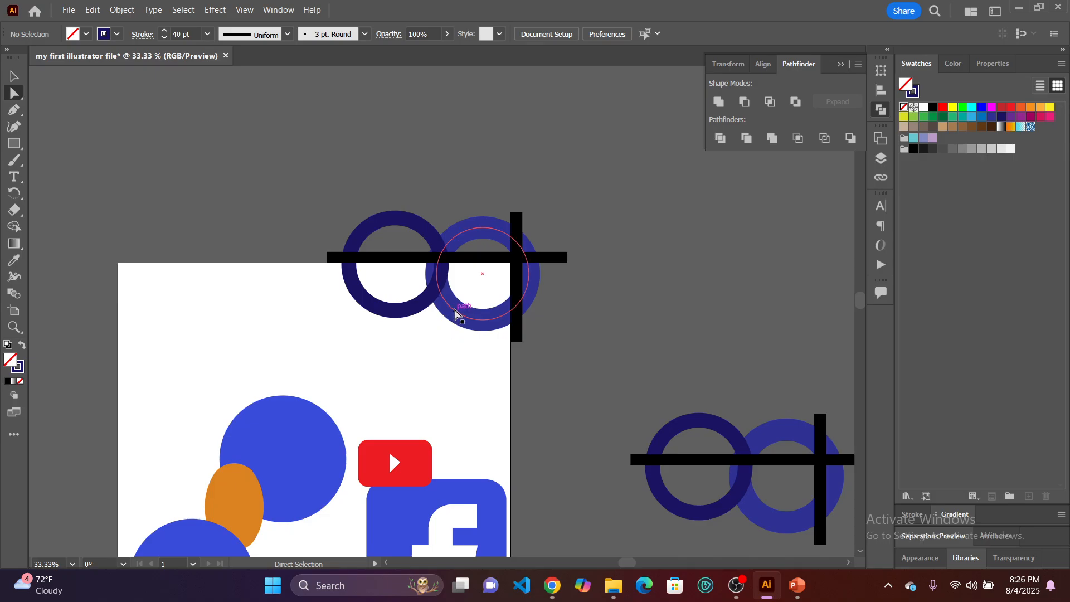
left_click(14, 77)
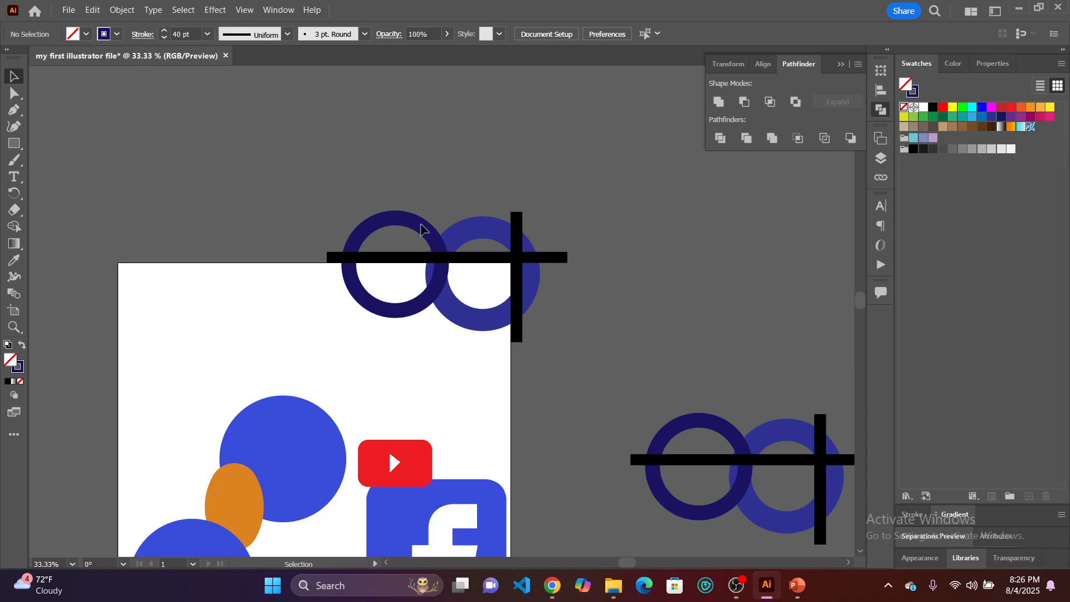
left_click(470, 320)
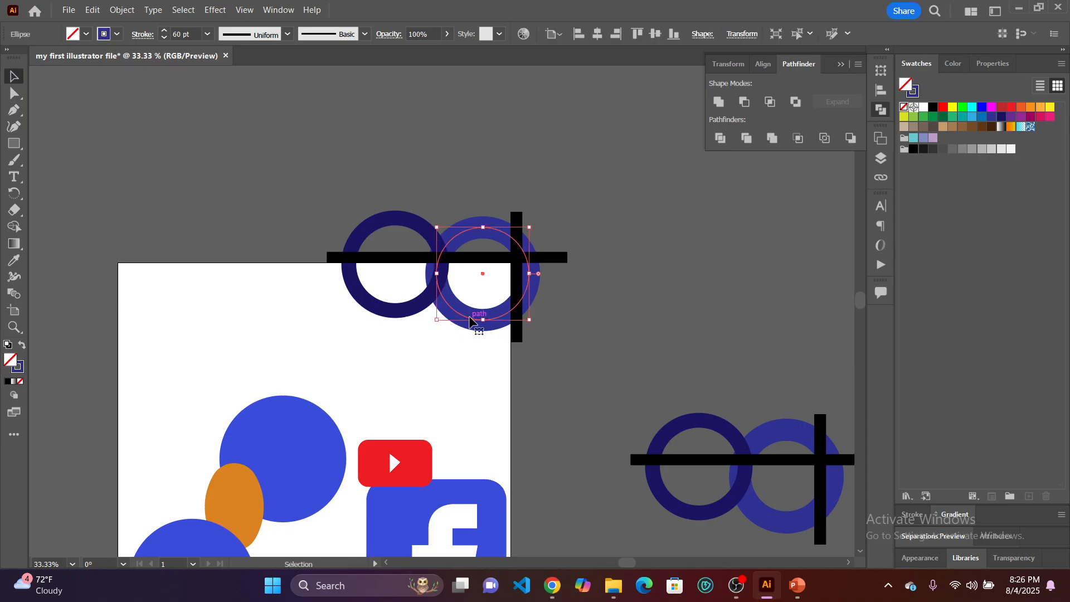
right_click(471, 317)
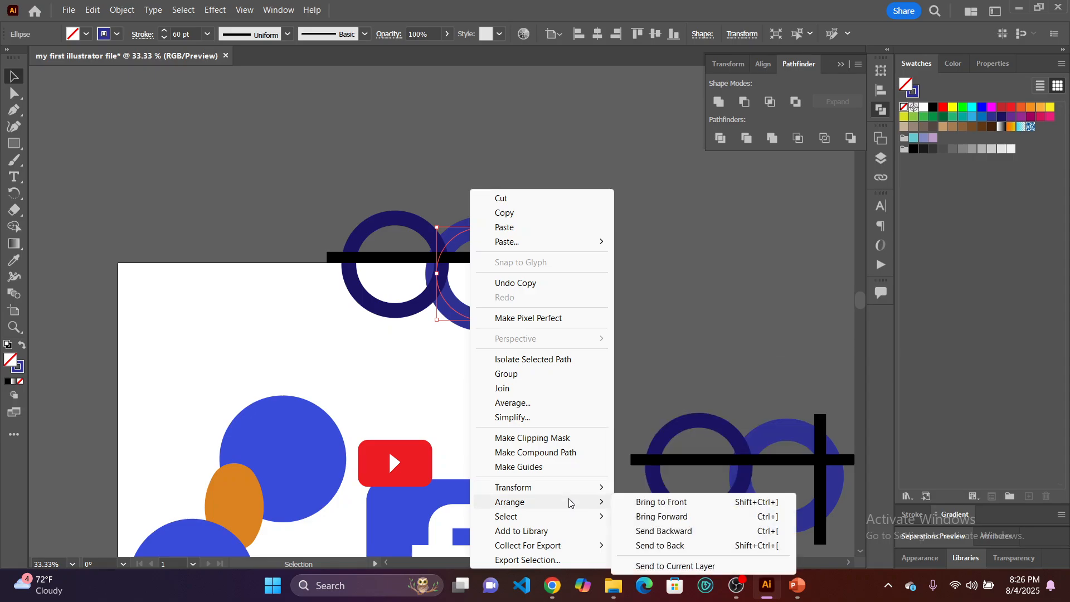
mouse_move(583, 502)
left_click(646, 503)
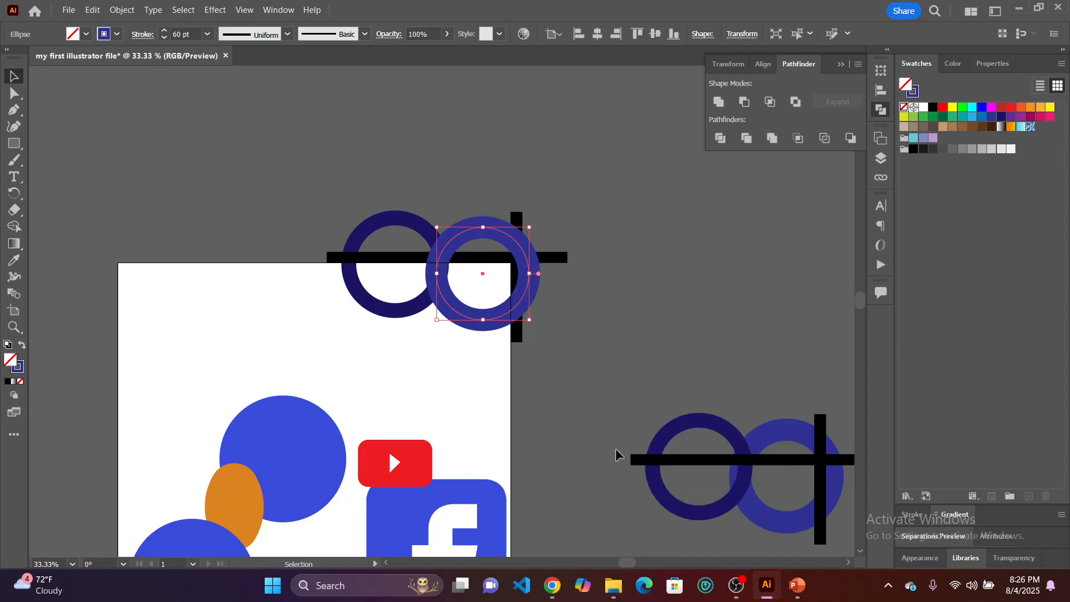
left_click(613, 294)
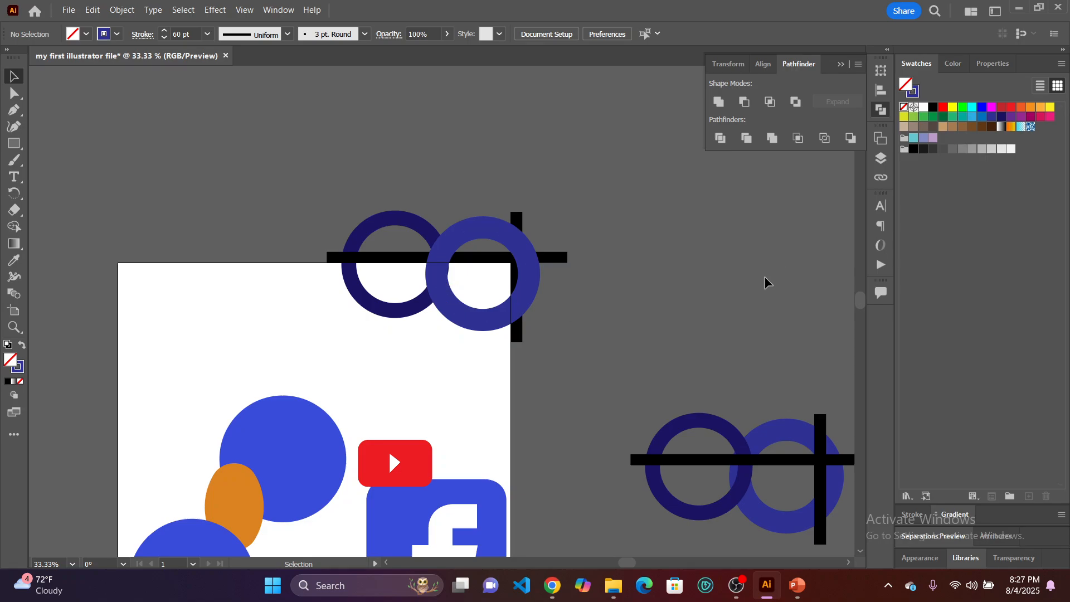
Expand the fill and stroke of both rings and both bars at the artboard's corner, and split them with Pathfinder Divide.
left_click_drag(471, 221, 559, 352)
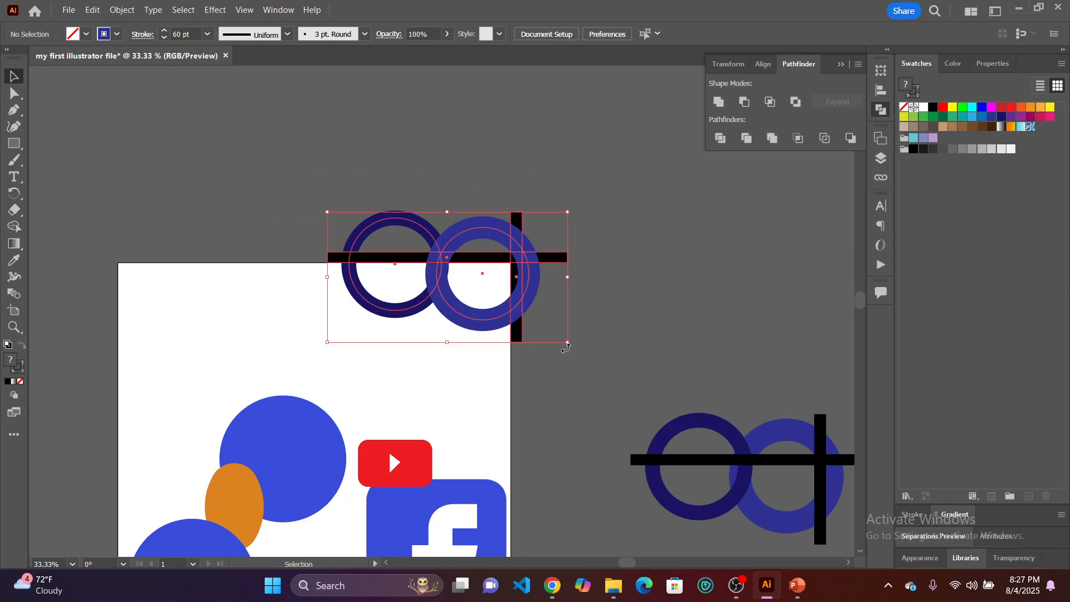
left_click(122, 10)
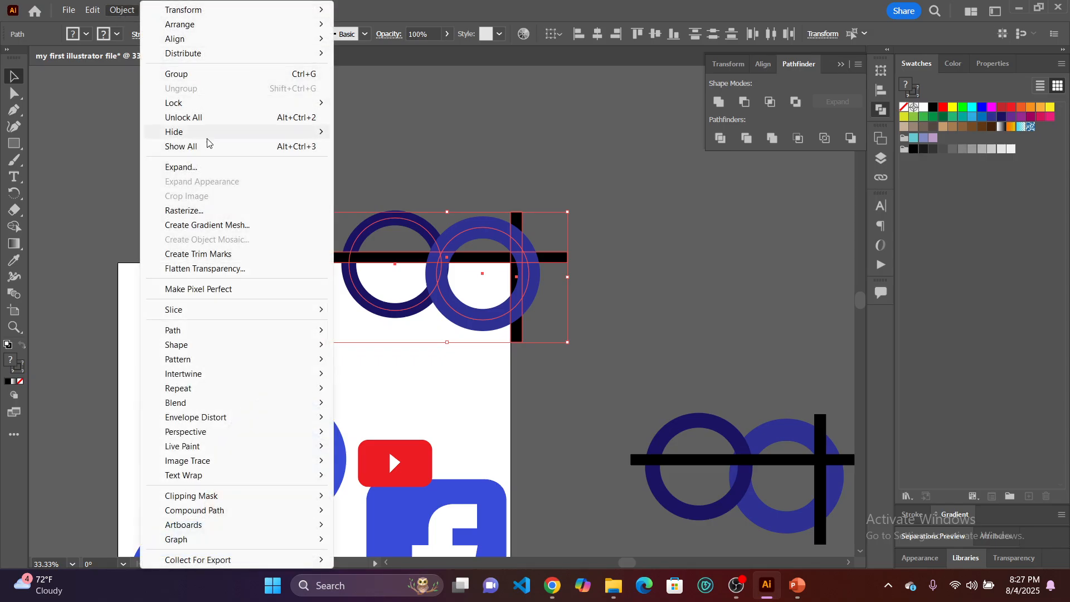
left_click(216, 167)
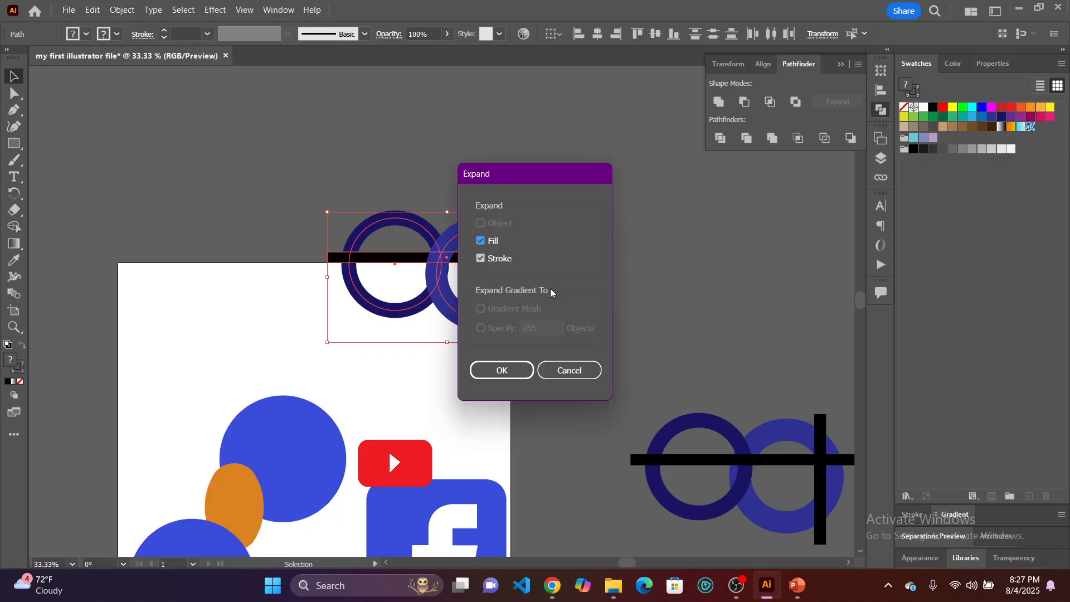
left_click(512, 377)
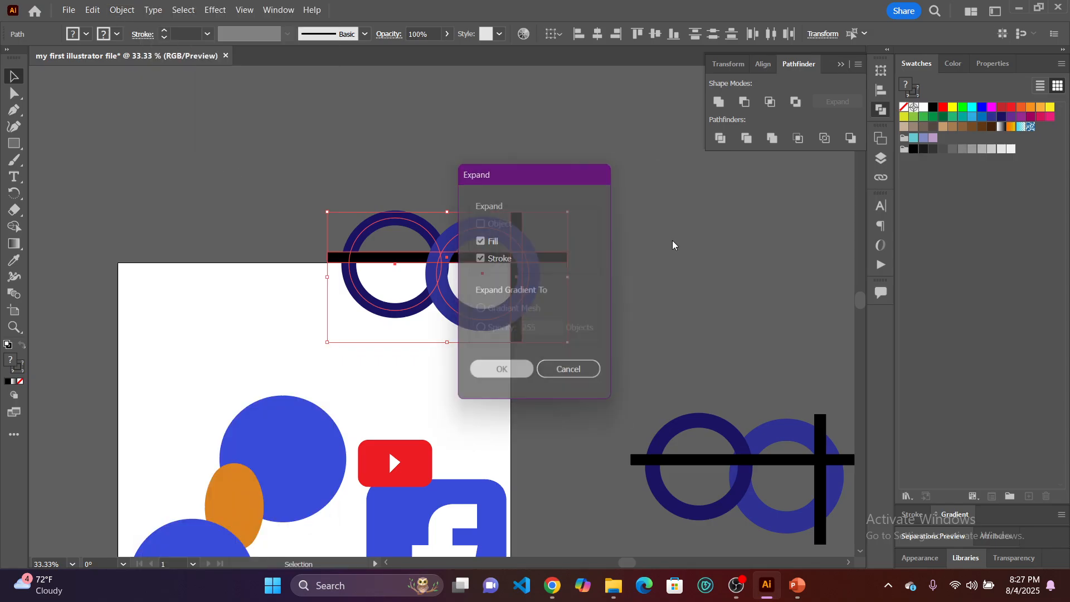
left_click(720, 138)
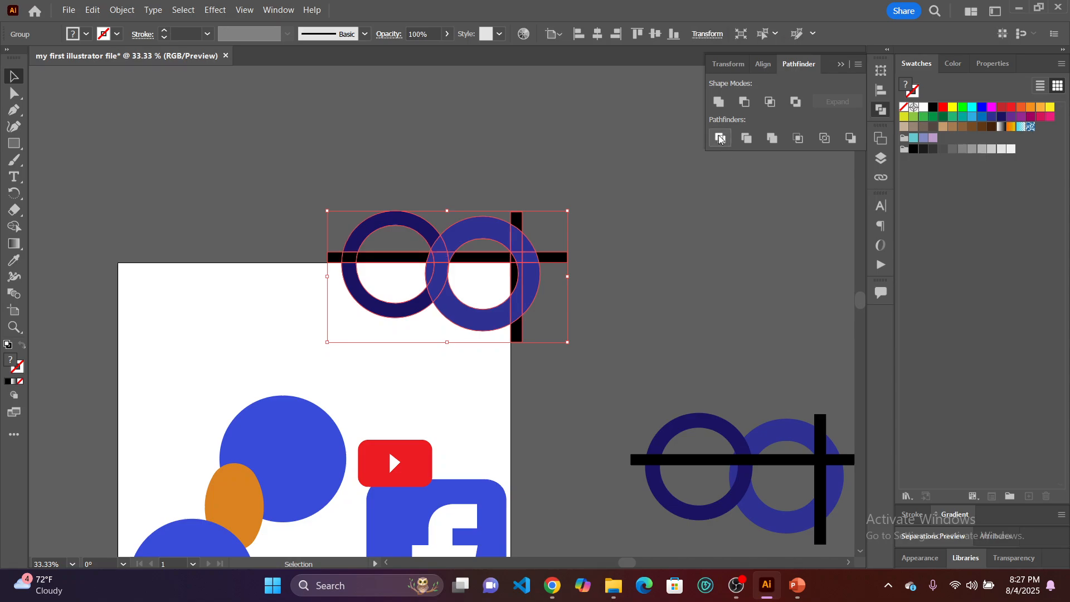
left_click(658, 286)
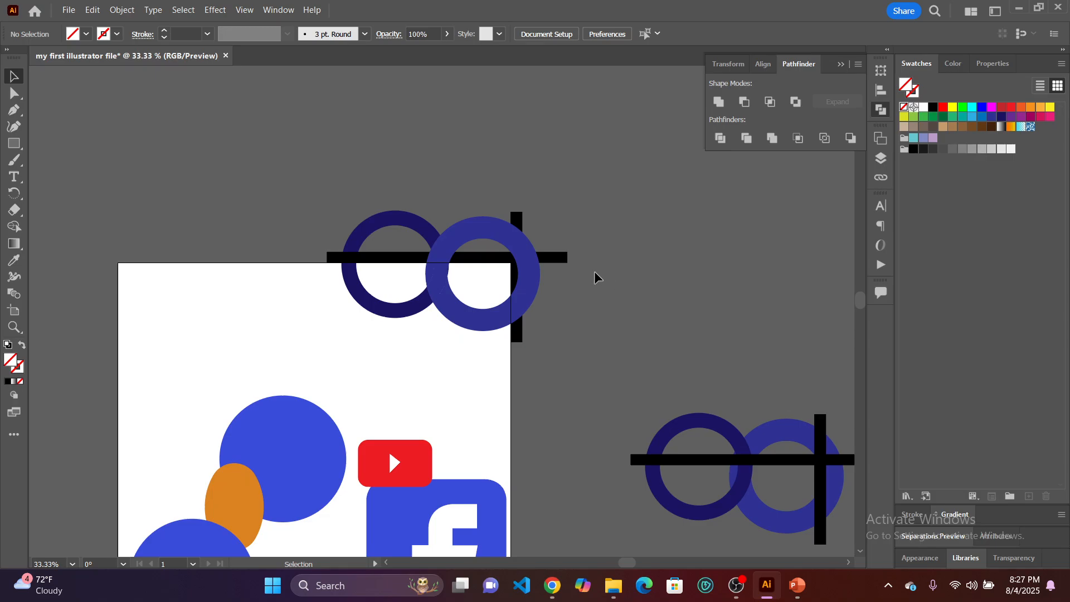
Delete the divided ring and bar pieces above the artboard's top edge using the Direct Selection tool.
scroll(444, 279, "up", 3)
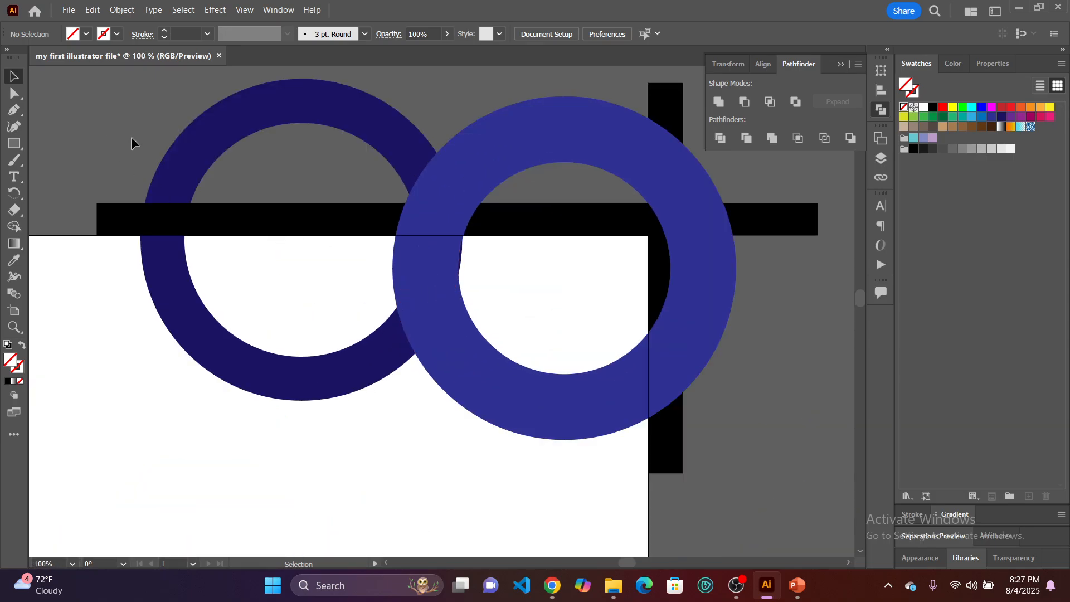
left_click(9, 99)
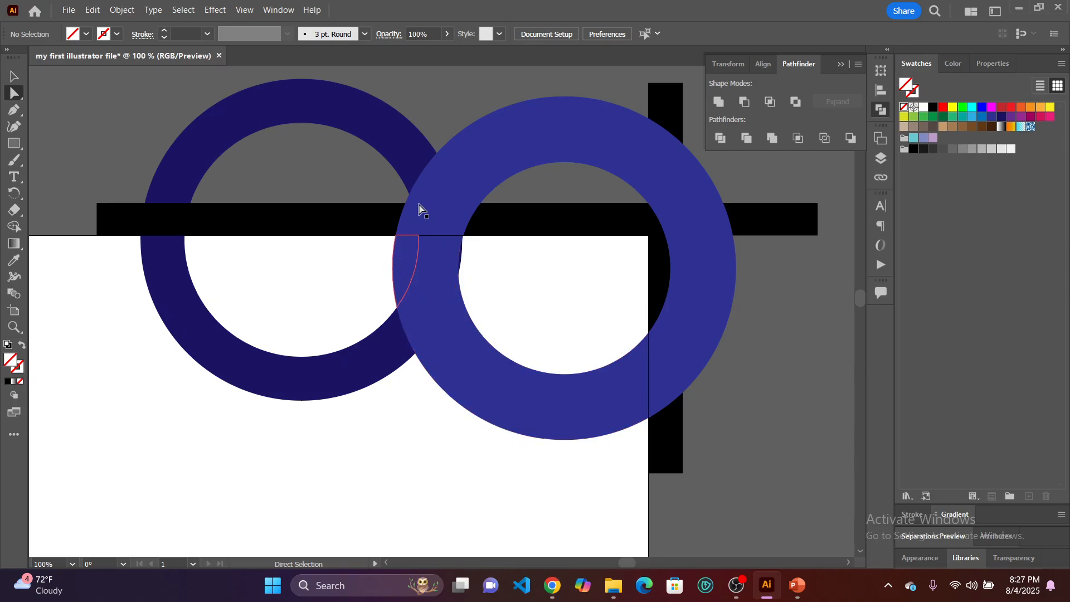
left_click_drag(114, 110, 691, 226)
key("Delete")
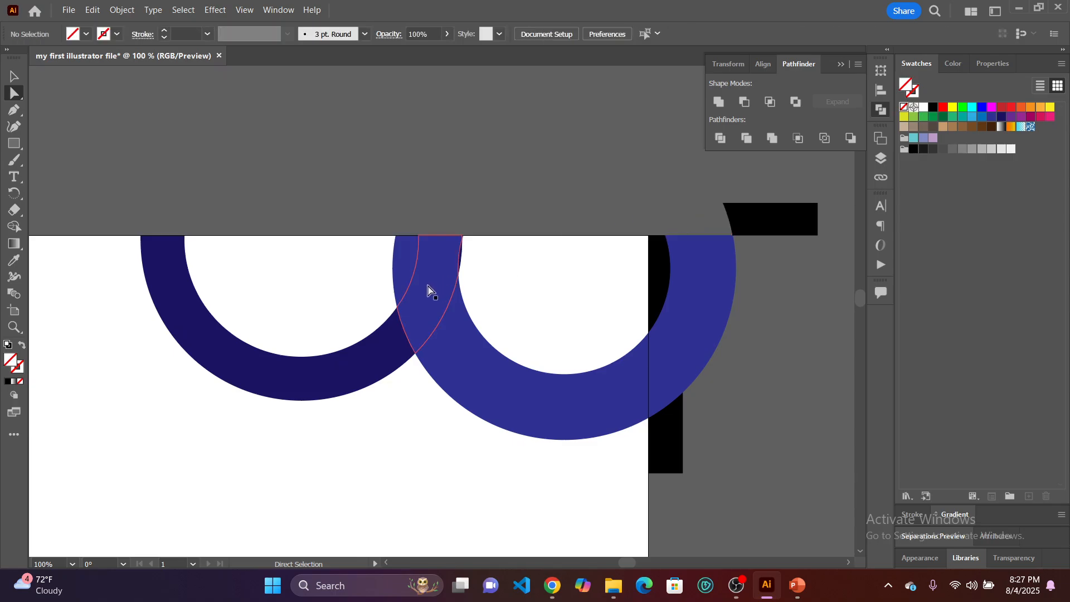
Delete the lighter ring's piece inside the dark ring's hole and the piece where the two rings overlap.
left_click(402, 255)
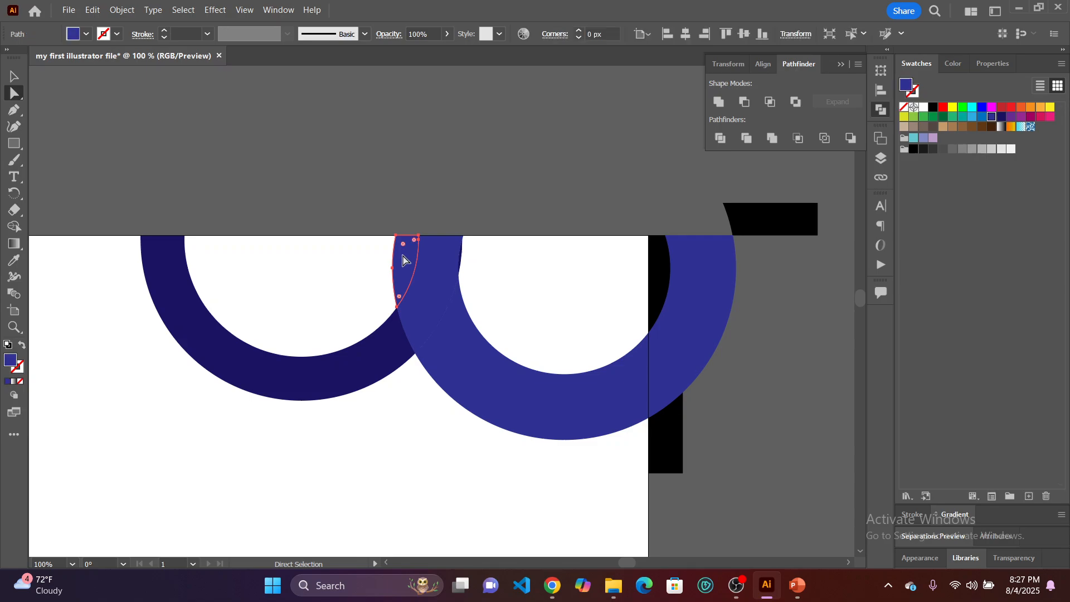
key("Delete")
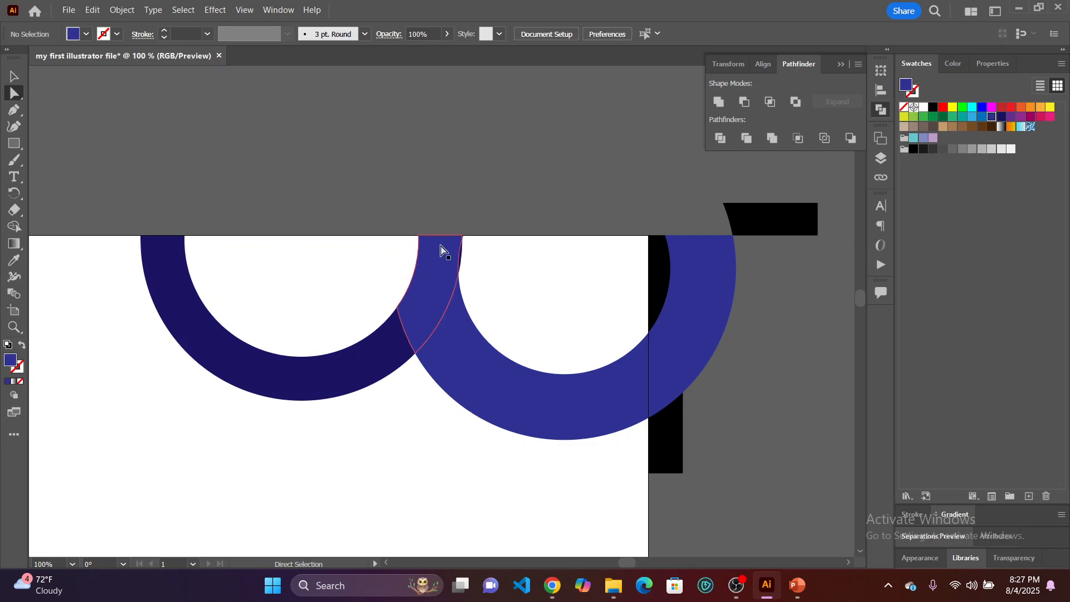
left_click(437, 260)
key("Delete")
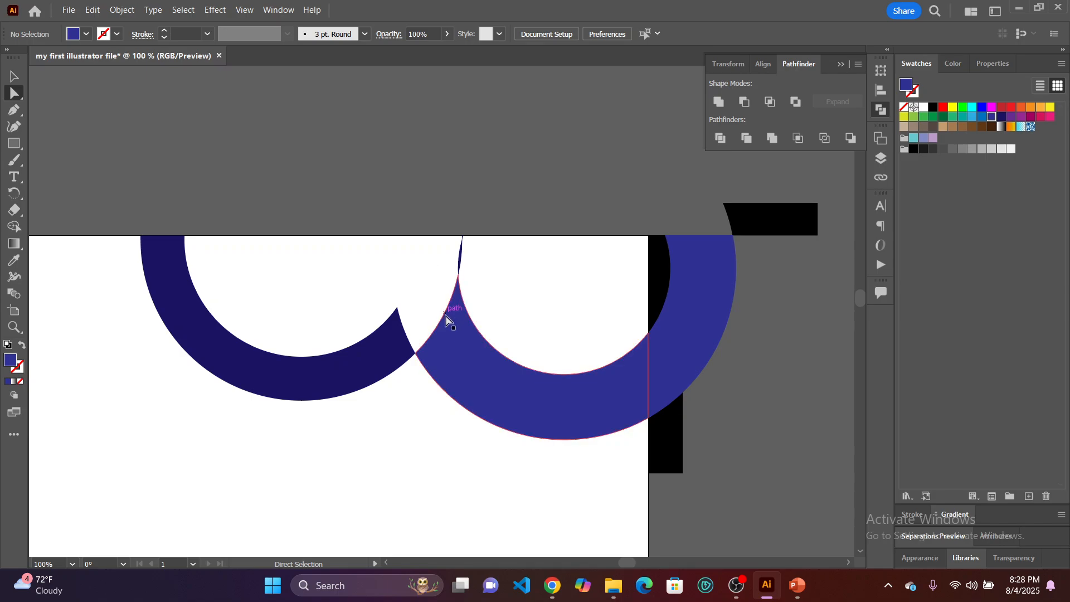
Undo the latest piece deletions, the division and the expansion, back to the whole rings with the lighter one in front.
key("ctrl+z")
key("ctrl+z")
key("ctrl+z")
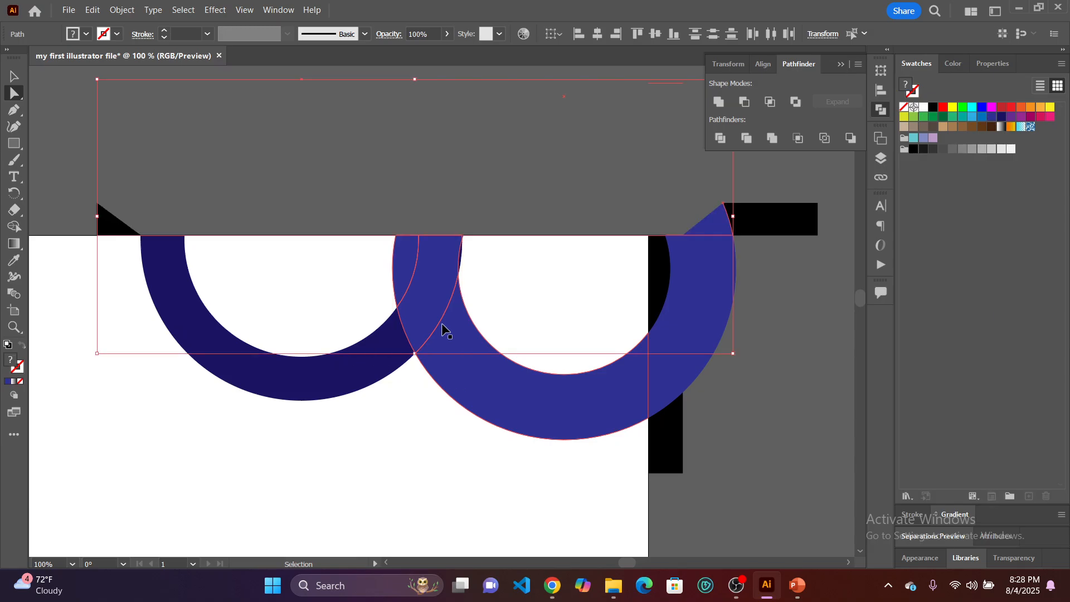
key("ctrl+z")
key("ctrl+z")
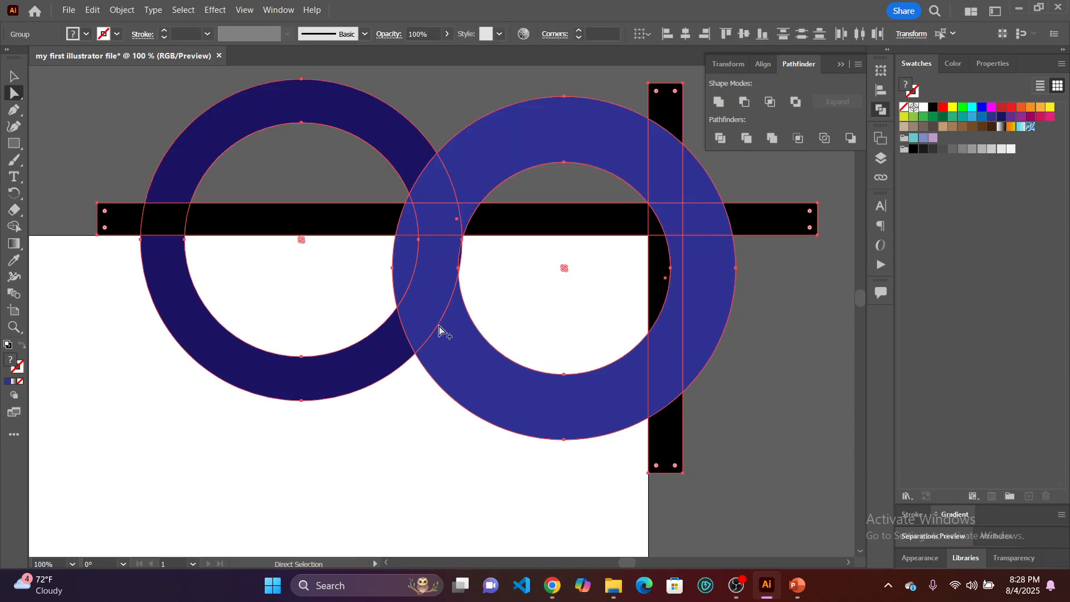
scroll(442, 328, "down", 1)
left_click(442, 462)
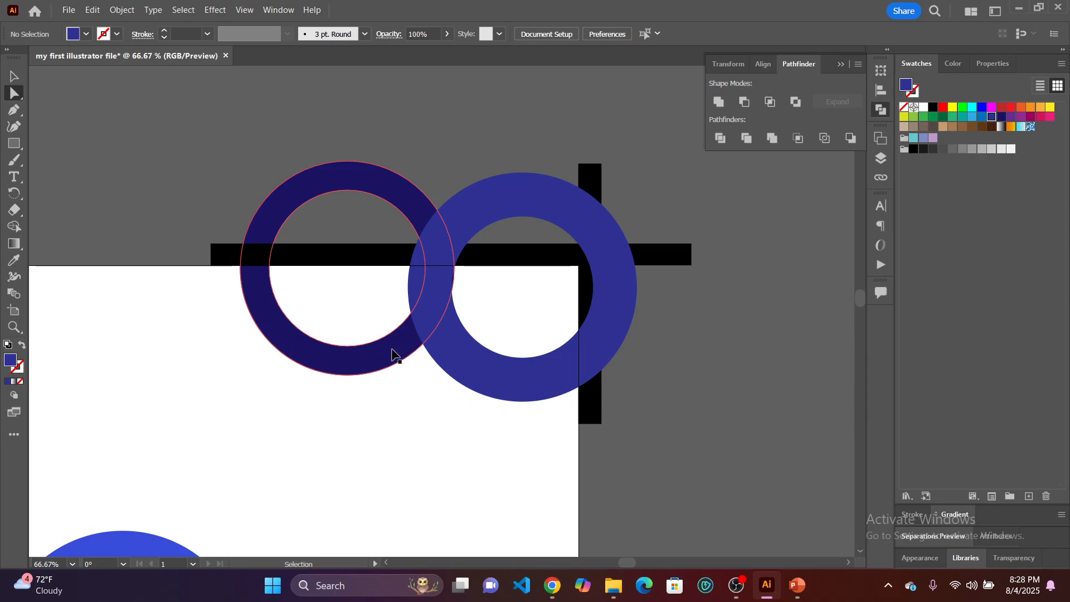
key("ctrl+a")
left_click(424, 482)
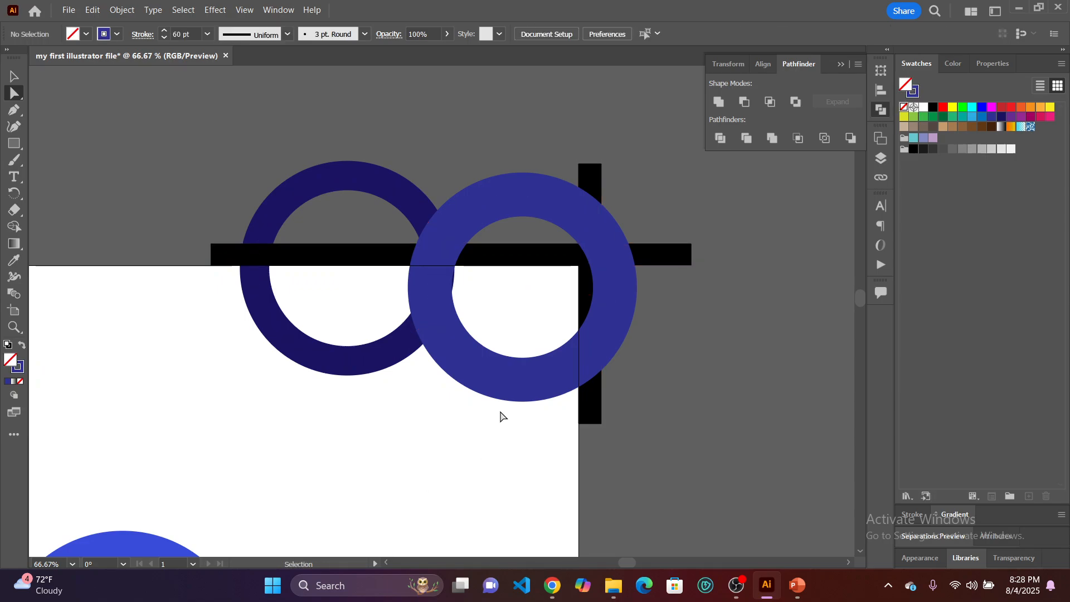
Bring the dark ring to the front of the stacking order so it overlaps the lighter ring.
left_click(14, 77)
left_click(456, 236)
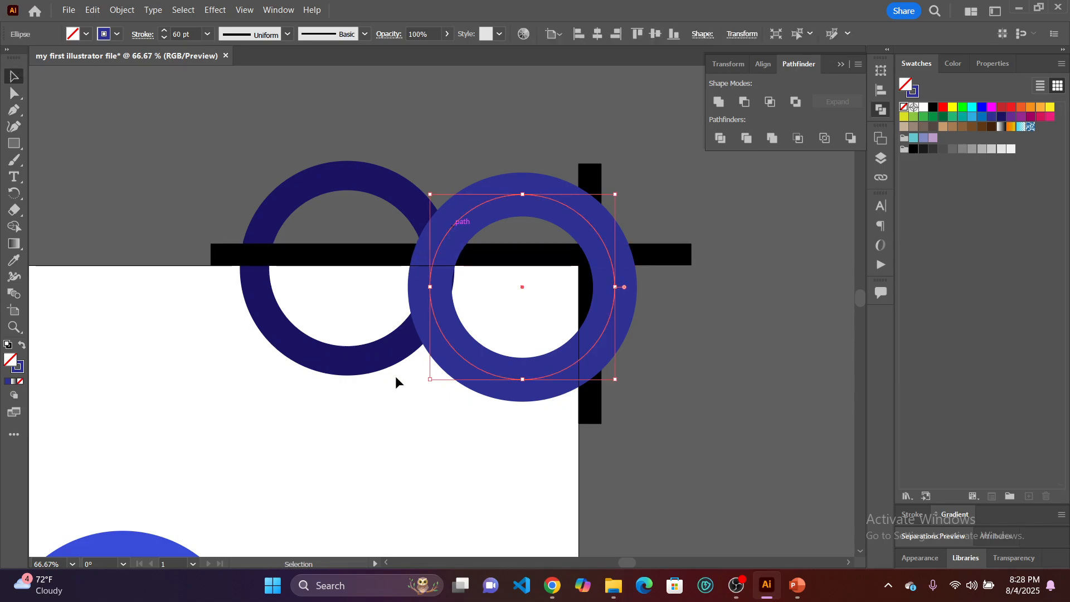
left_click(393, 386)
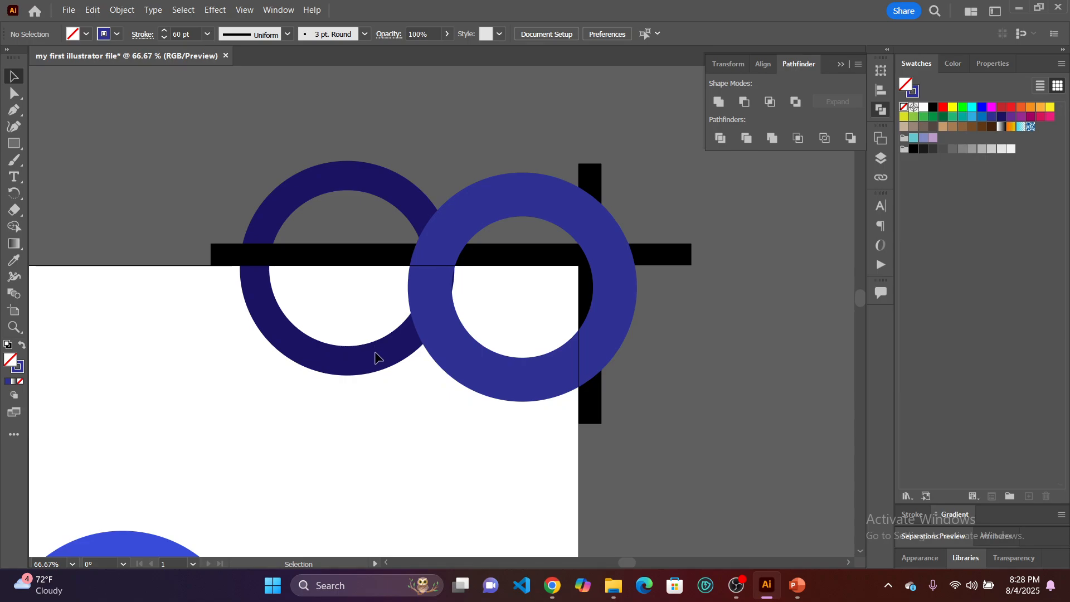
left_click(374, 361)
right_click(376, 362)
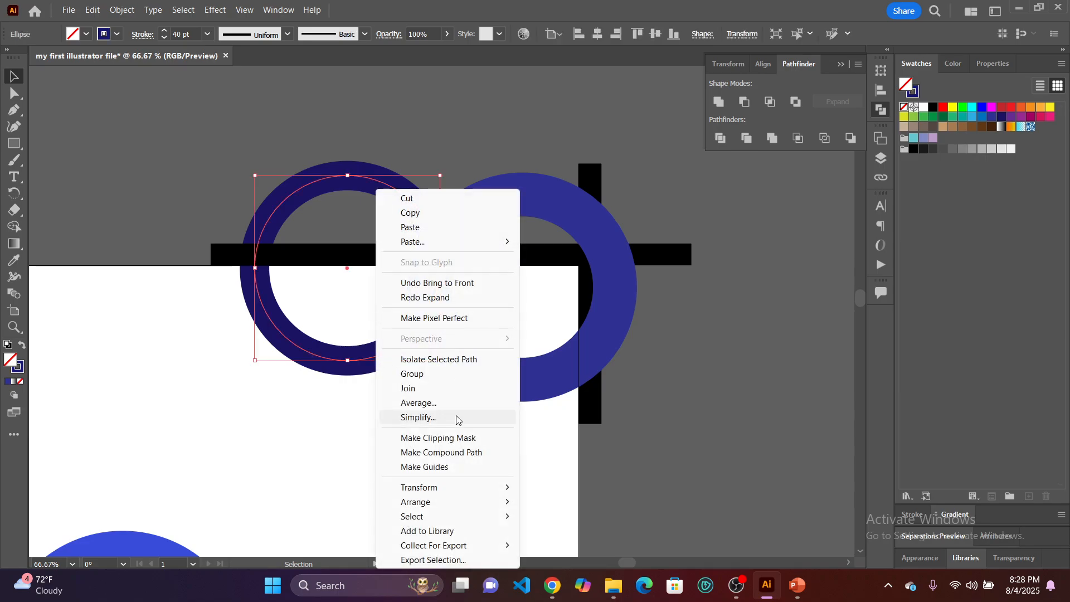
mouse_move(468, 503)
left_click(557, 502)
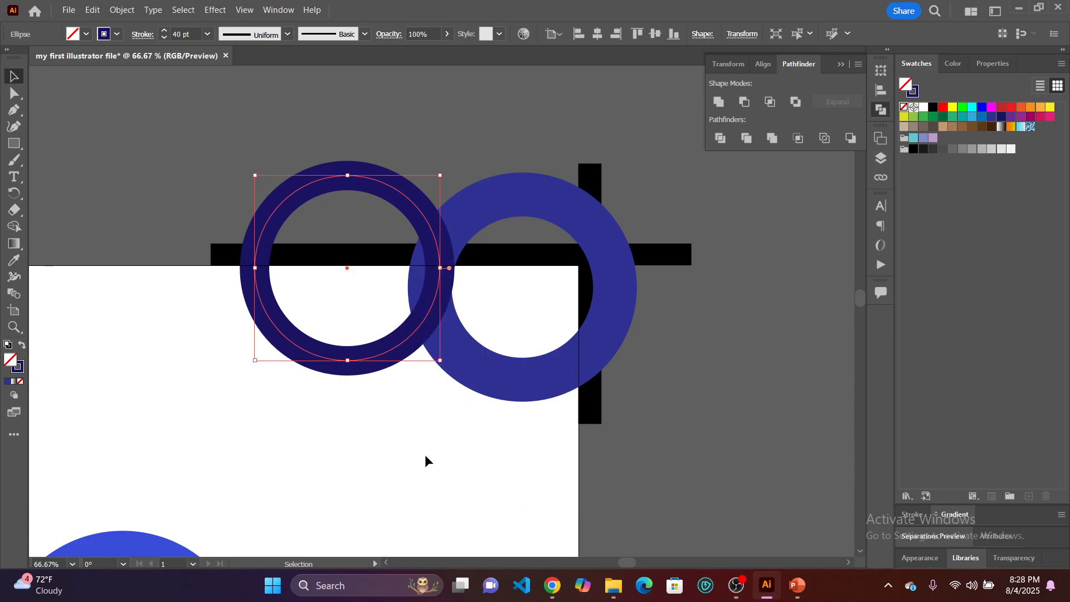
left_click(386, 415)
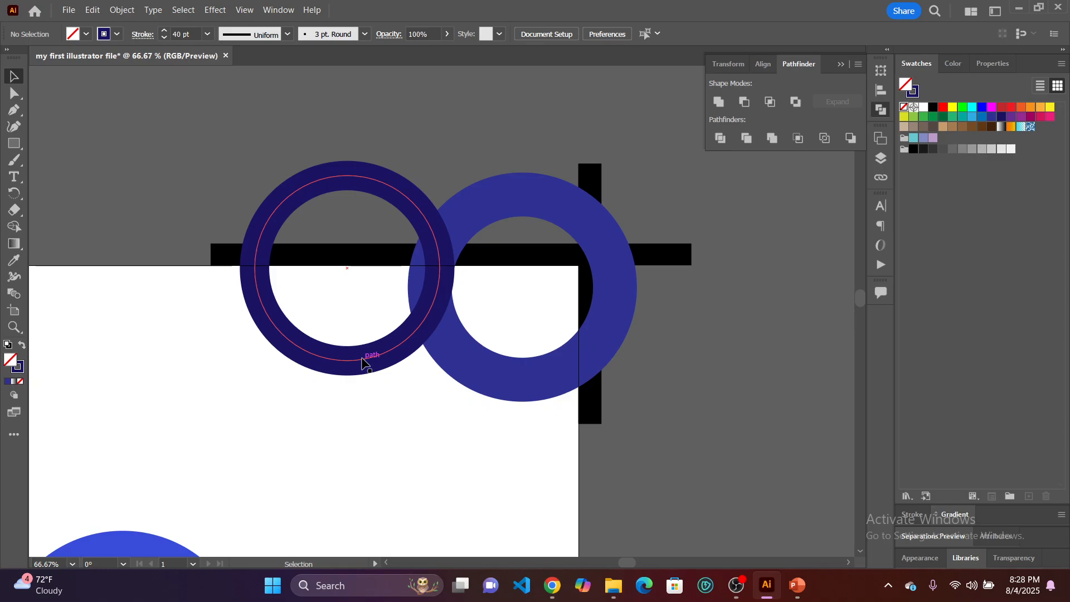
Move the dark ring about 40 px horizontally and 4 px down so it overlaps the lighter ring further.
left_click_drag(365, 363, 392, 366)
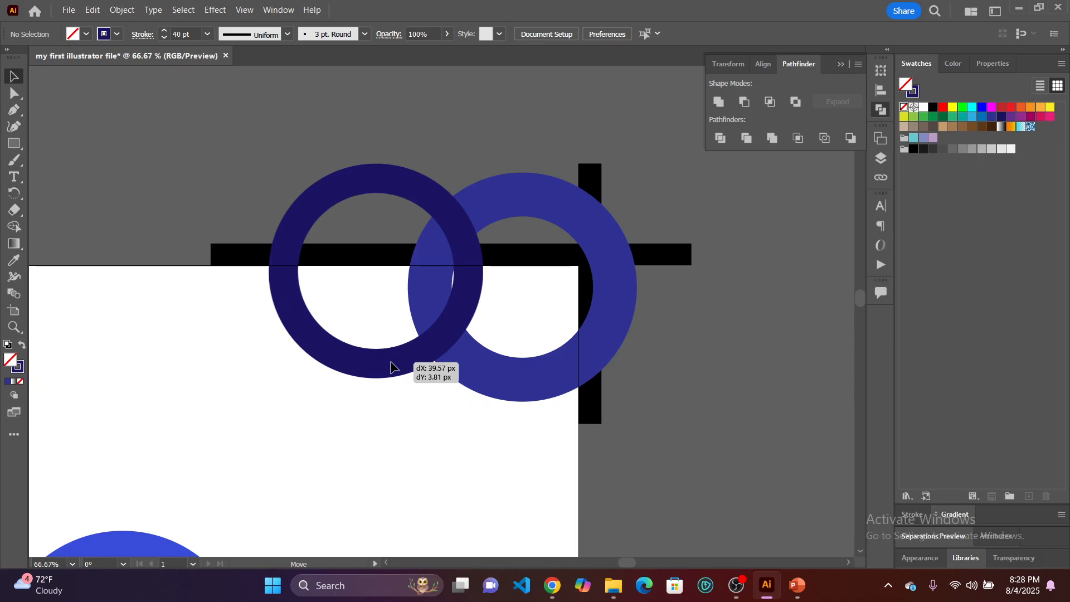
left_click_drag(391, 366, 393, 368)
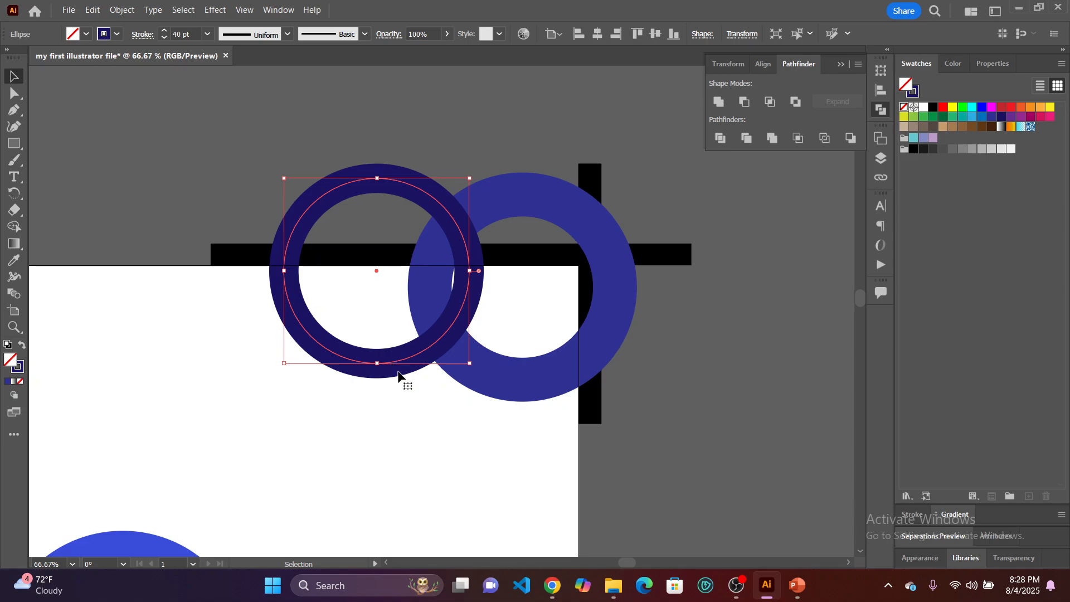
left_click(437, 429)
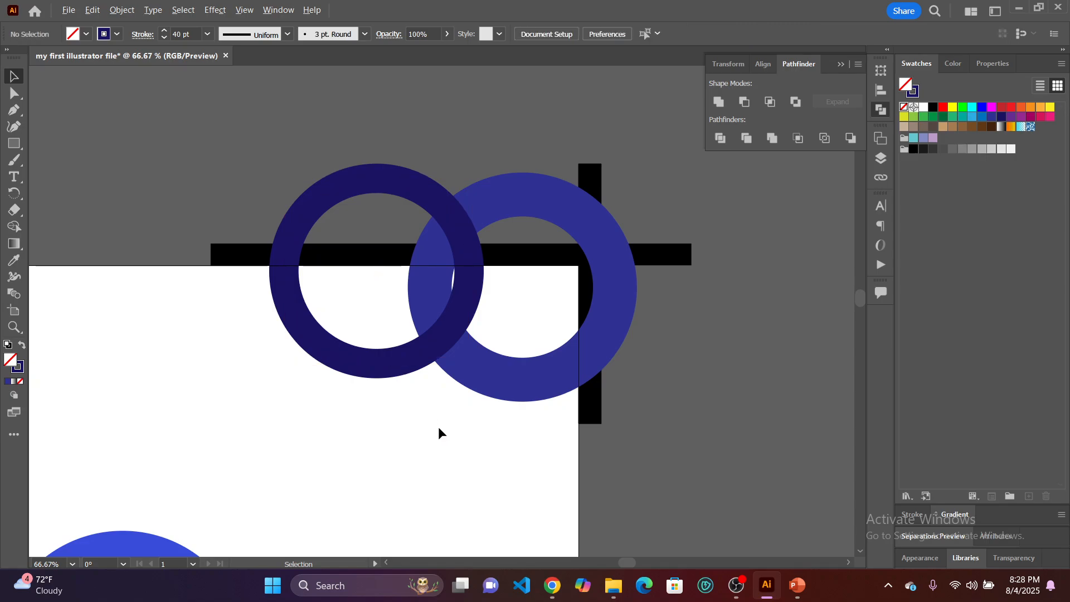
Expand the fill and stroke of both rings and both black bars, and split them with Pathfinder Divide.
scroll(438, 430, "down", 2)
scroll(431, 429, "up", 1)
scroll(432, 434, "up", 1)
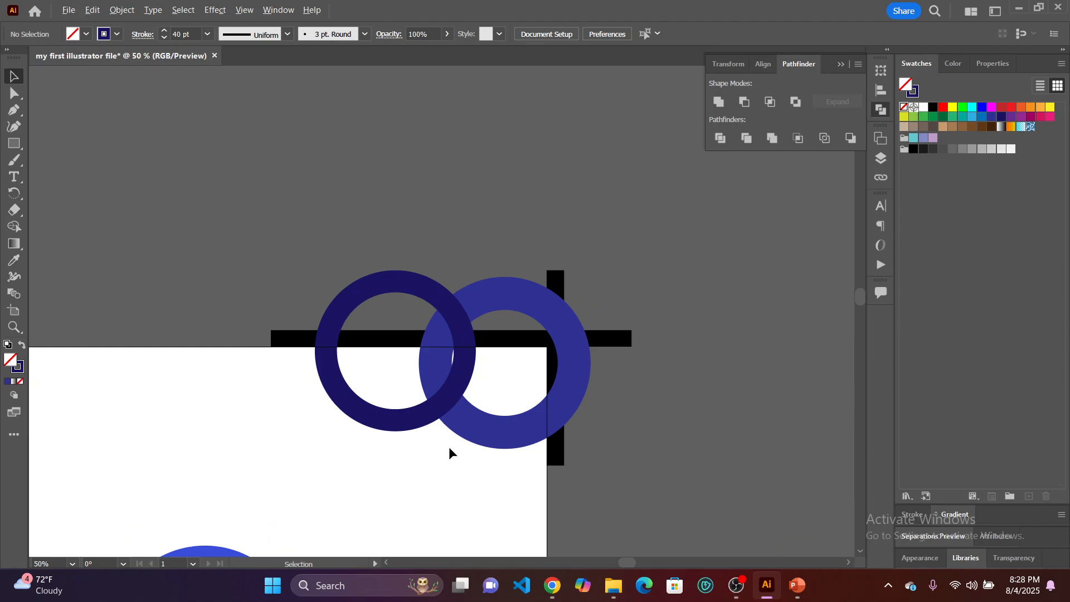
left_click_drag(674, 474, 205, 229)
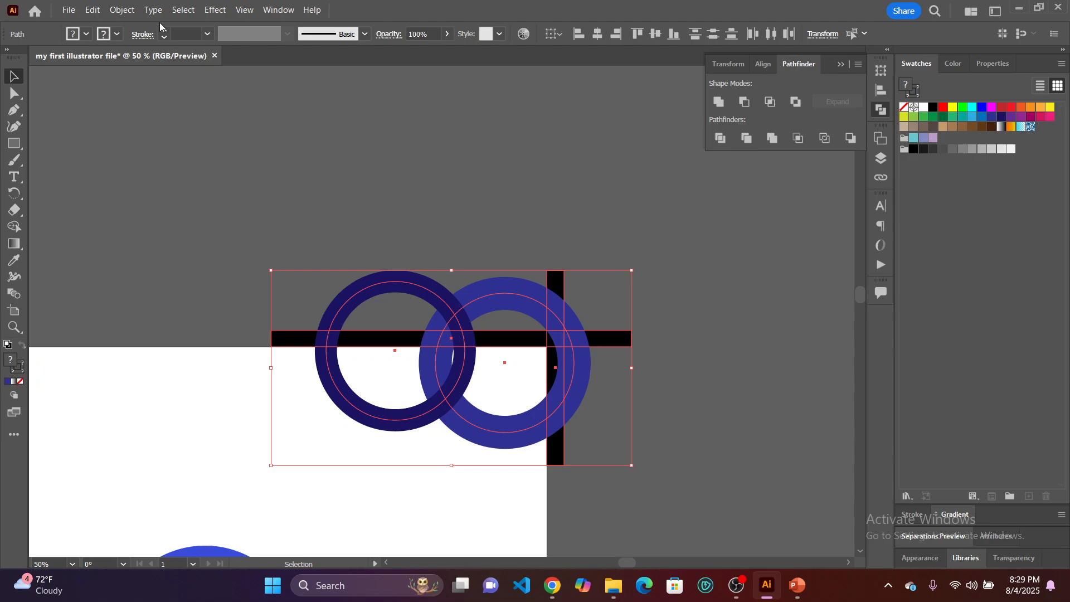
left_click(123, 10)
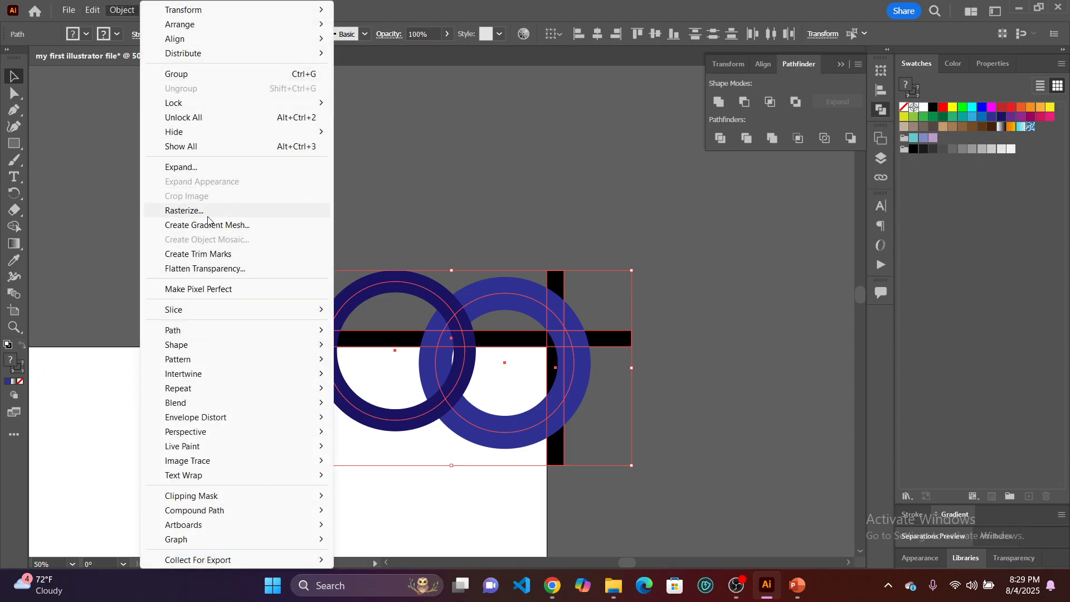
left_click(218, 168)
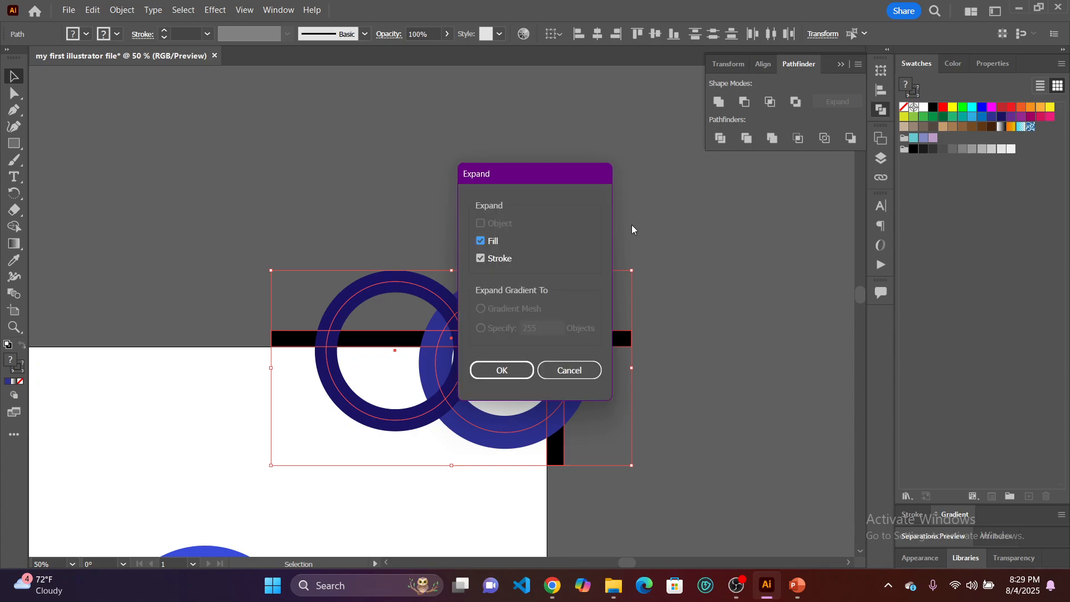
key("Return")
left_click(720, 139)
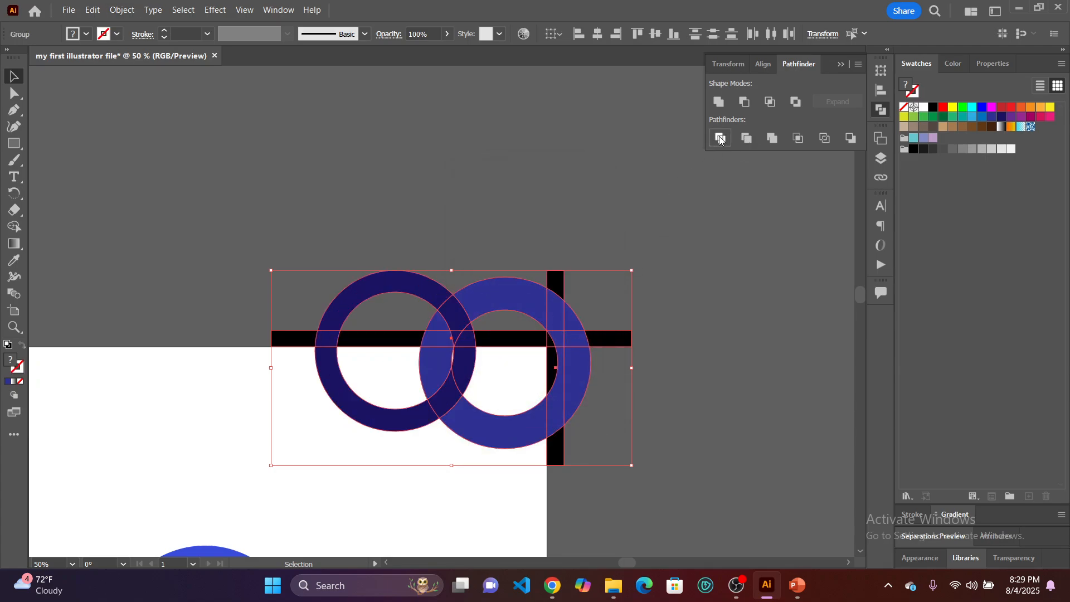
left_click(695, 254)
Delete the lighter ring's piece inside the dark ring's hole and the dark ring's piece inside the lighter ring's hole, below the artboard's top edge.
left_click(19, 98)
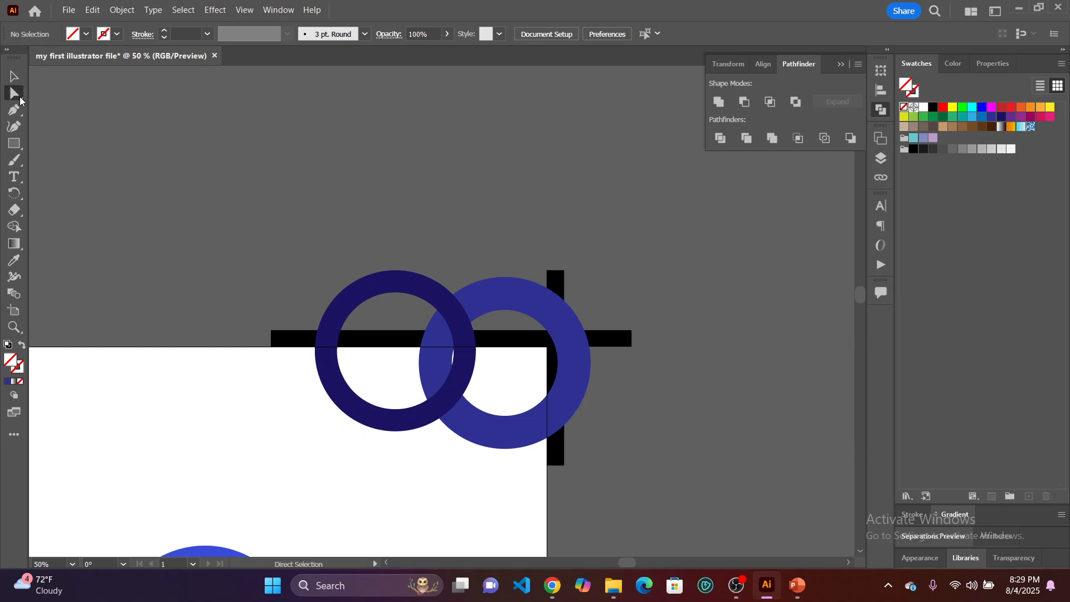
left_click(439, 373)
key("Delete")
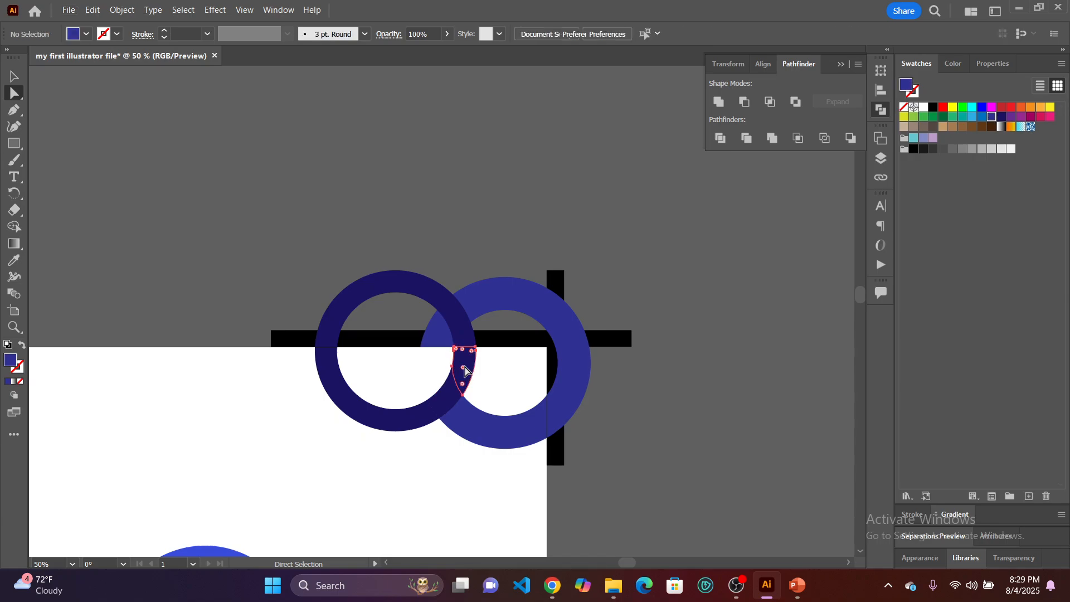
left_click(470, 370)
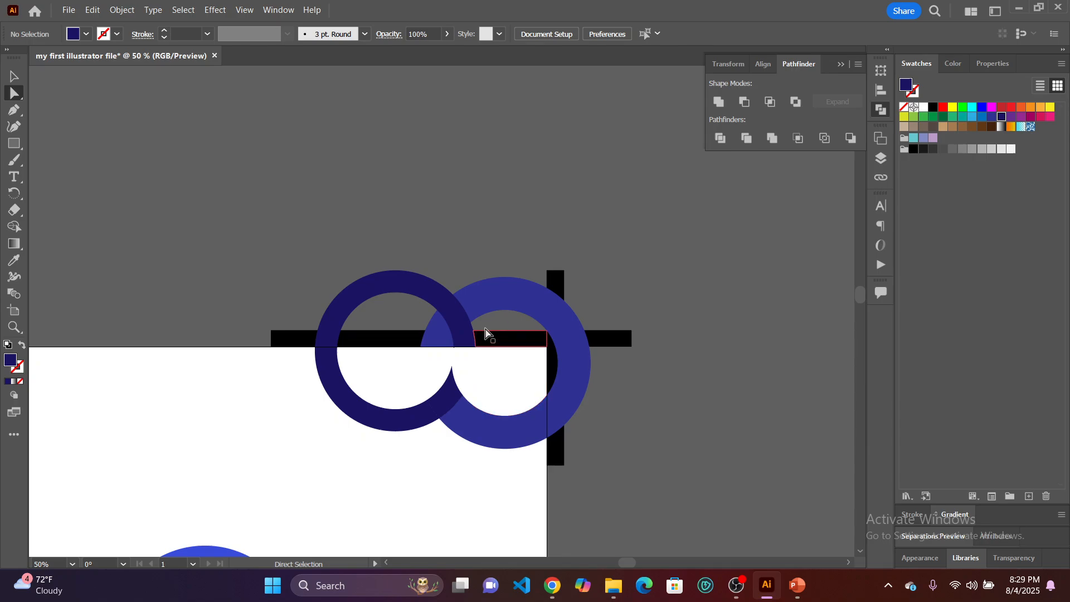
Delete the divided ring and bar pieces lying above the artboard's top edge and beyond its right edge.
left_click_drag(216, 249, 664, 341)
key("Delete")
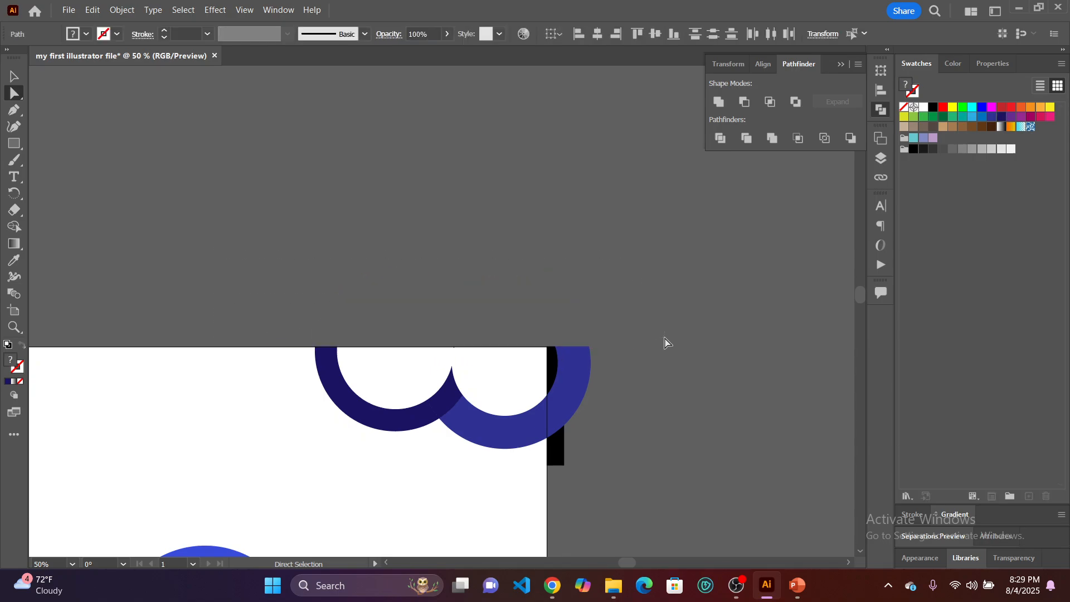
left_click_drag(586, 360, 553, 319)
key("Delete")
left_click(554, 318)
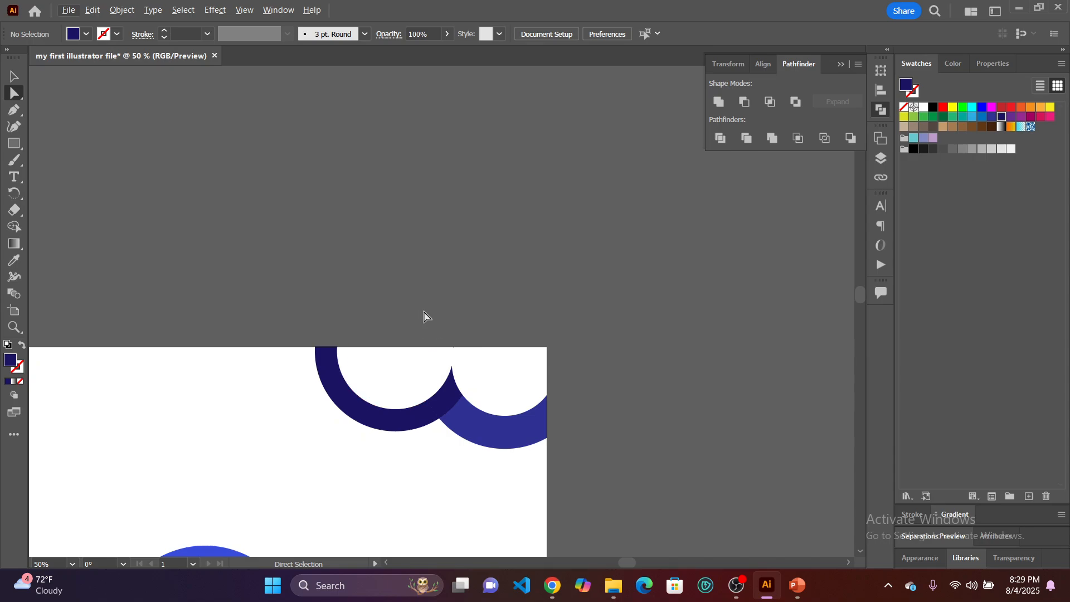
Remove the unfilled leftover pieces inside the two ring holes along the artboard's top edge.
left_click_drag(494, 346, 506, 363)
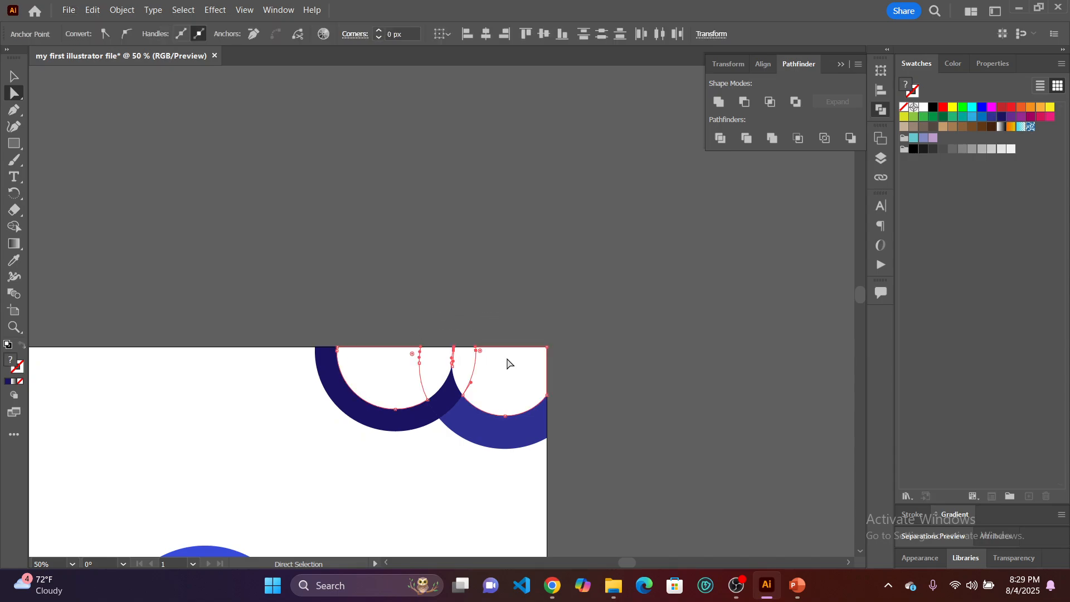
left_click(506, 363)
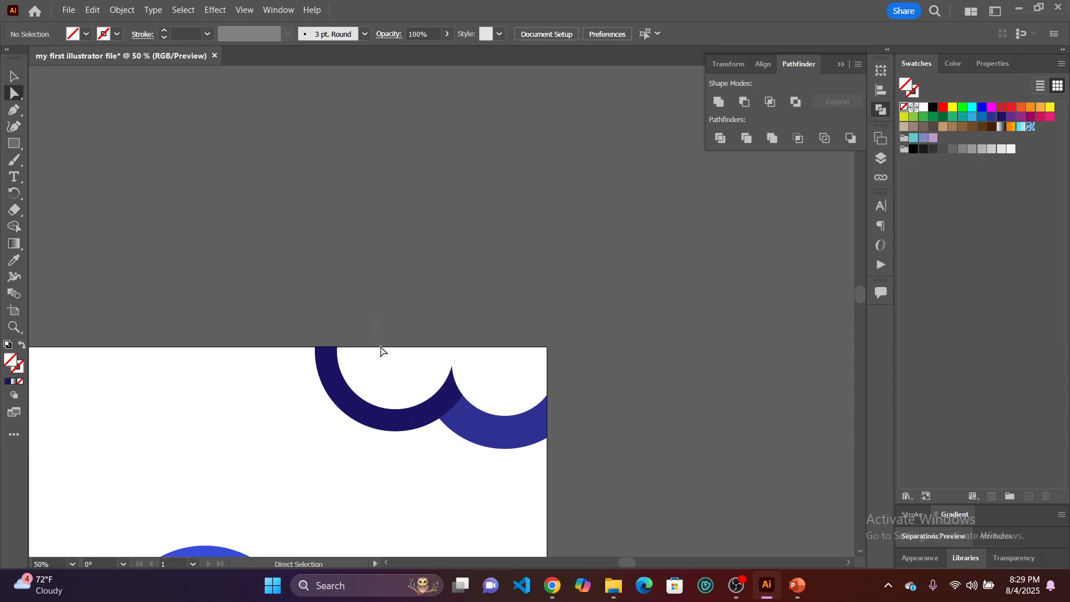
left_click_drag(381, 350, 410, 392)
left_click_drag(484, 316, 561, 379)
left_click_drag(385, 348, 423, 381)
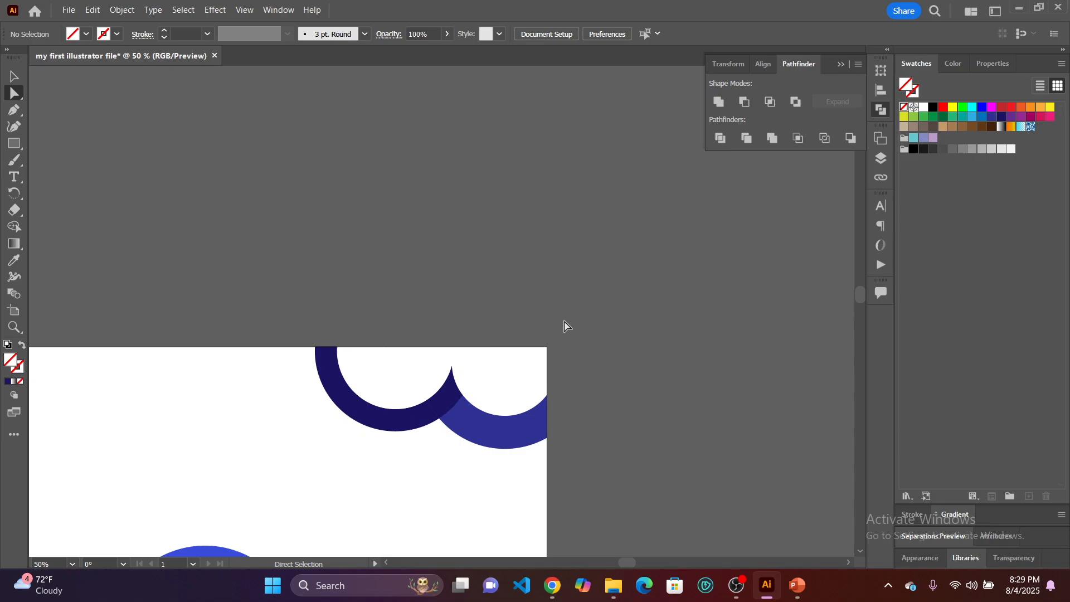
left_click(13, 77)
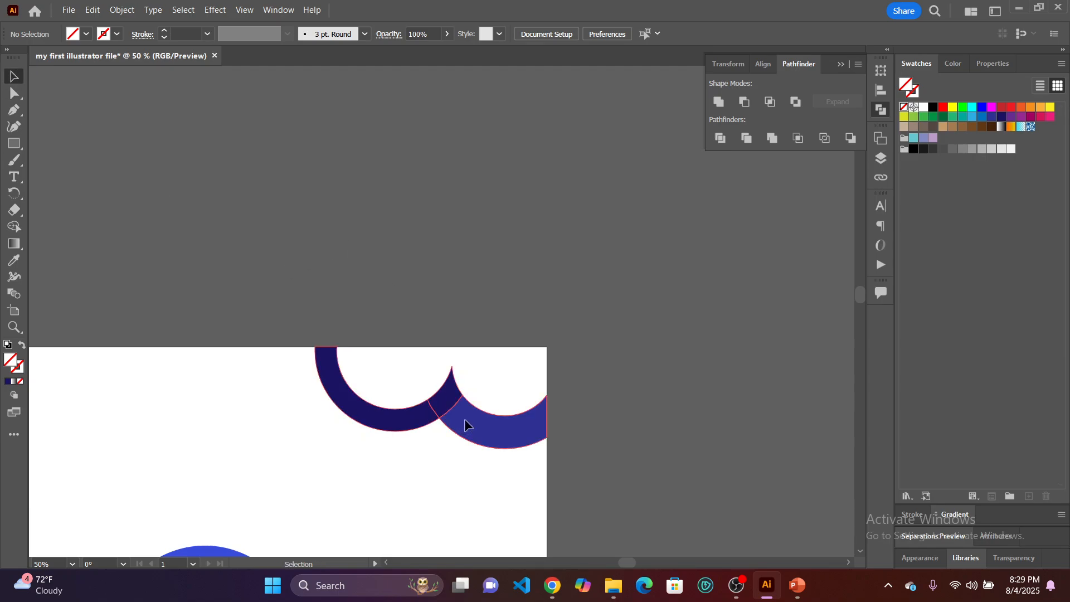
left_click(450, 413)
left_click(357, 234)
Fill the whole group of remaining ring pieces with the lighter ring's blue swatch.
scroll(379, 238, "down", 2)
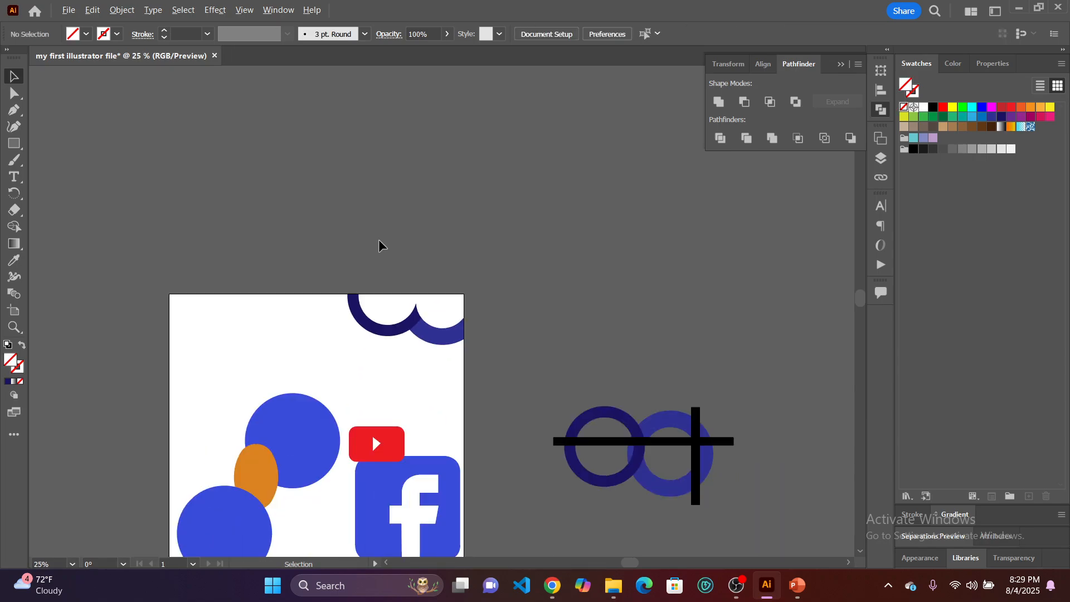
scroll(384, 260, "up", 3)
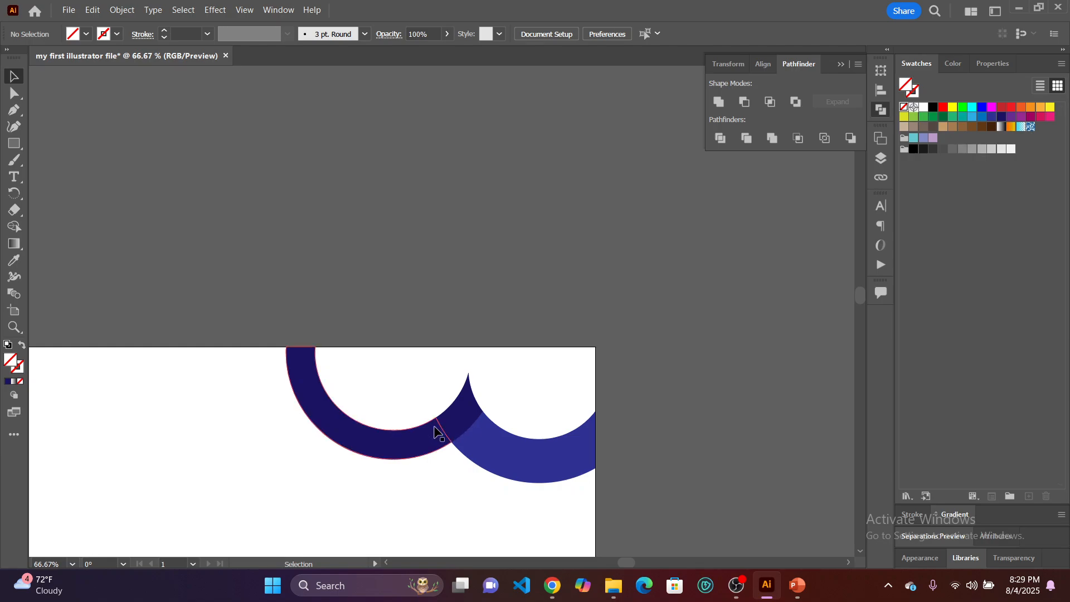
left_click(494, 447)
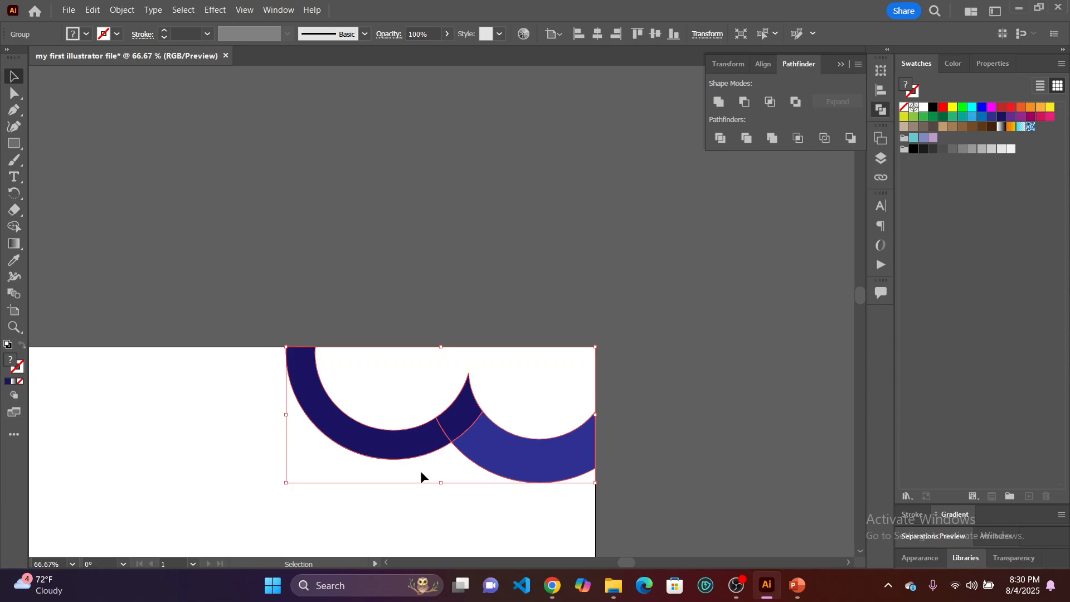
left_click(433, 505)
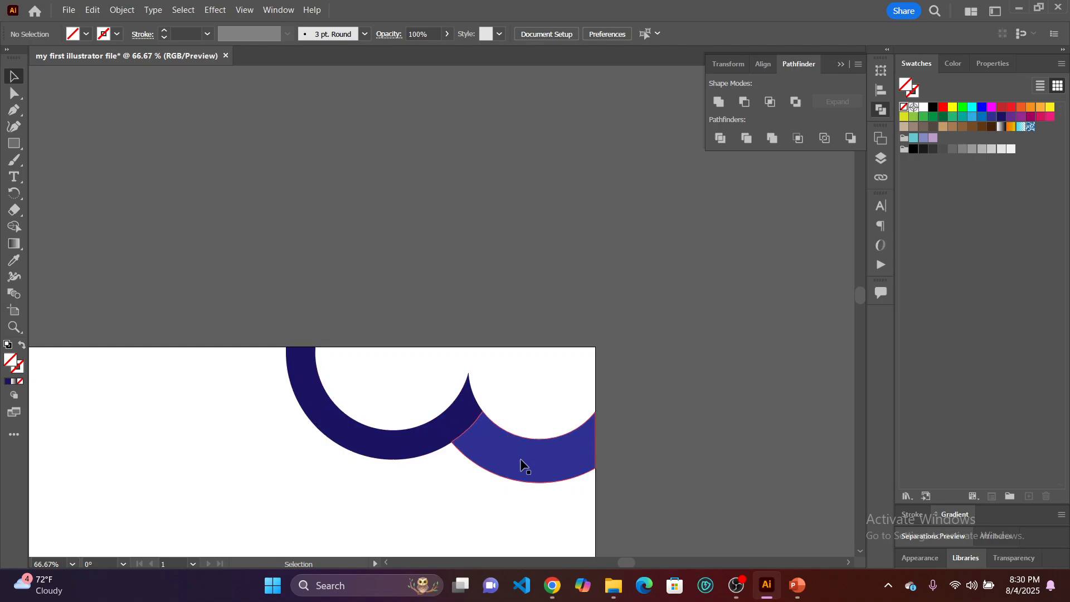
left_click(485, 444)
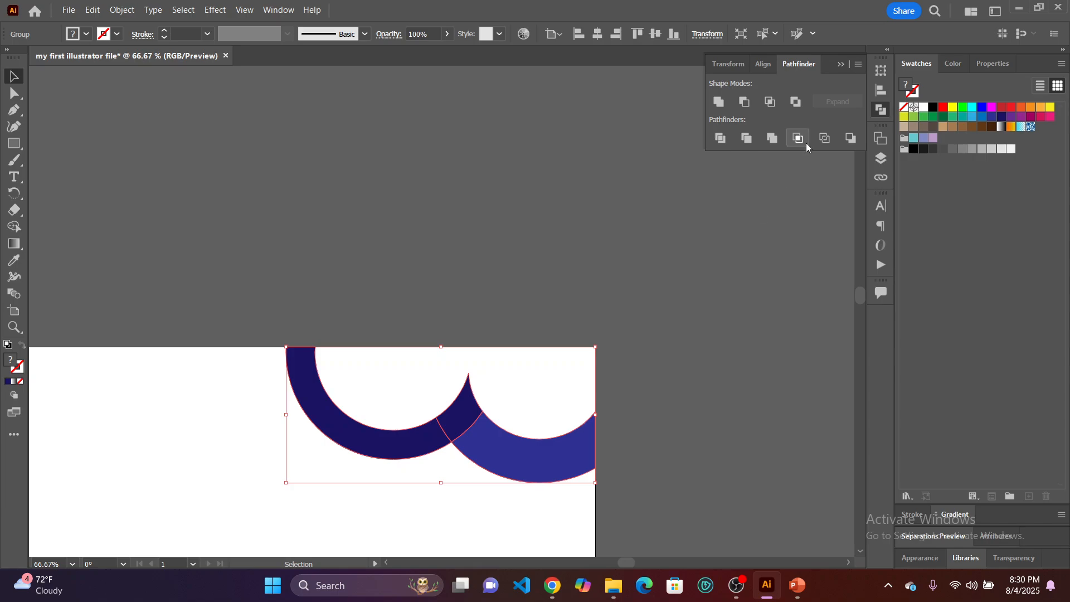
left_click(992, 118)
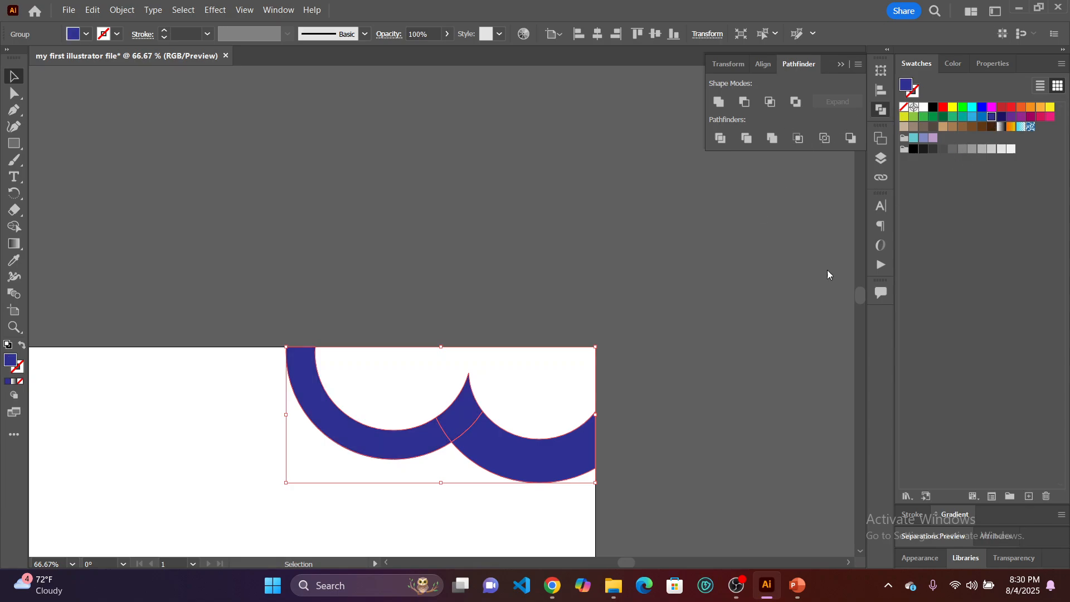
left_click(716, 403)
left_click(542, 446)
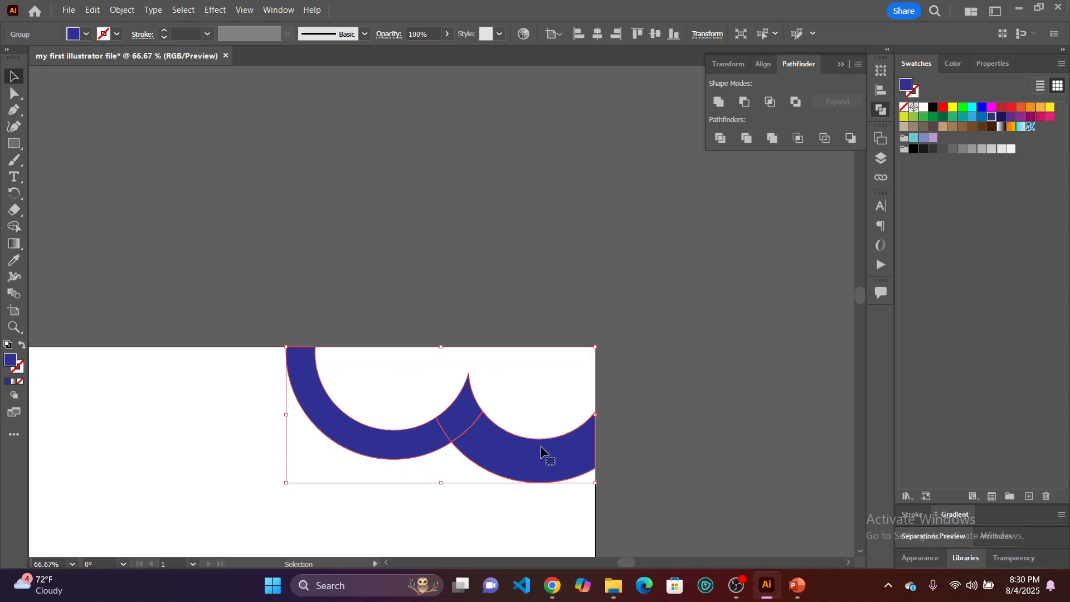
left_click(536, 274)
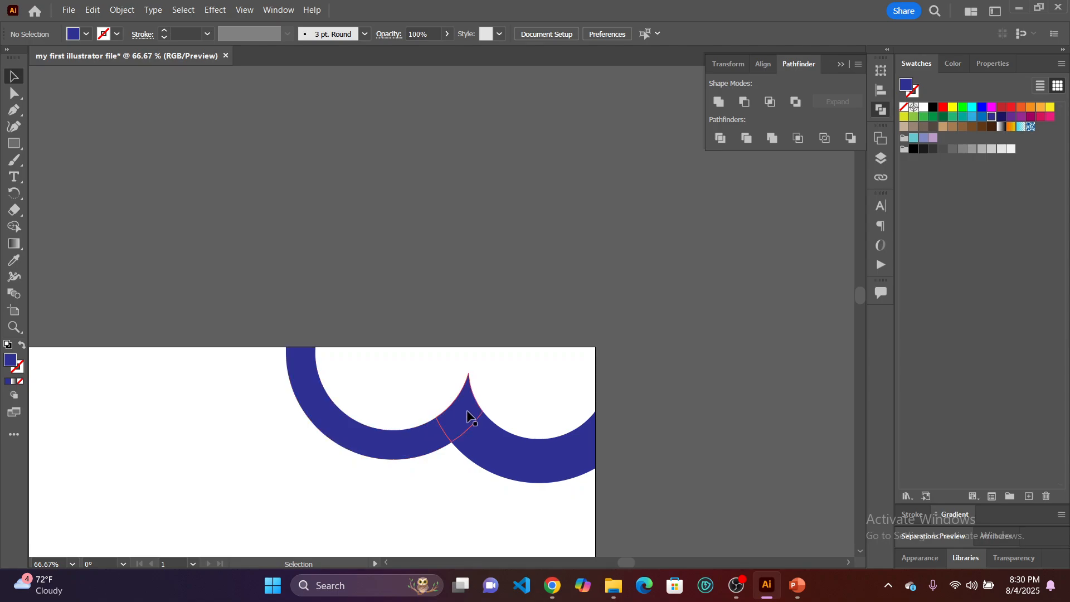
Merge the remaining ring pieces into a single shape with Pathfinder Unite.
left_click_drag(669, 491, 326, 326)
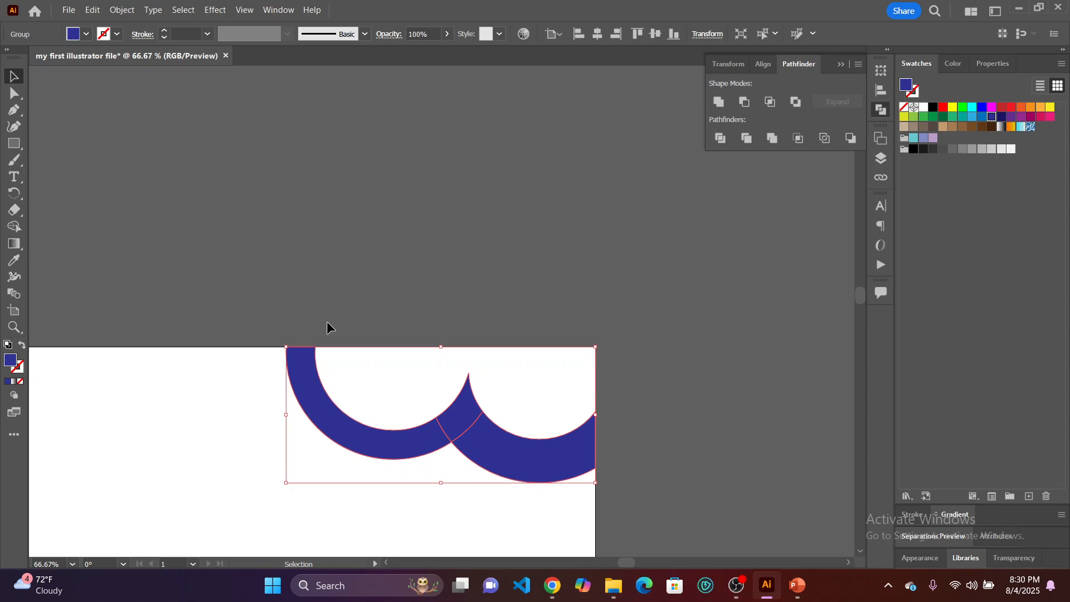
left_click(122, 10)
mouse_move(185, 137)
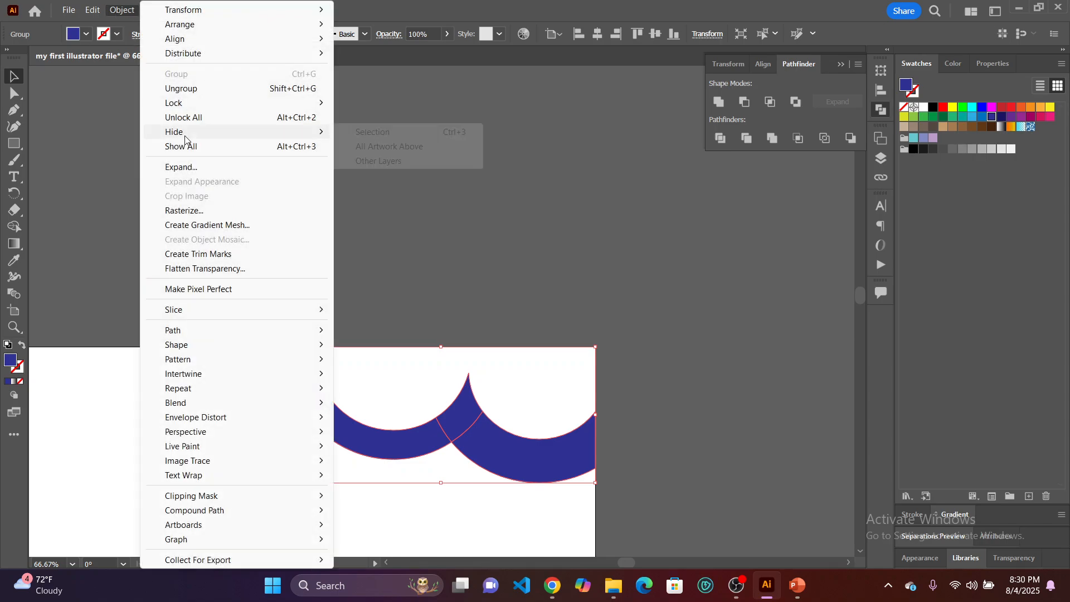
key("Escape")
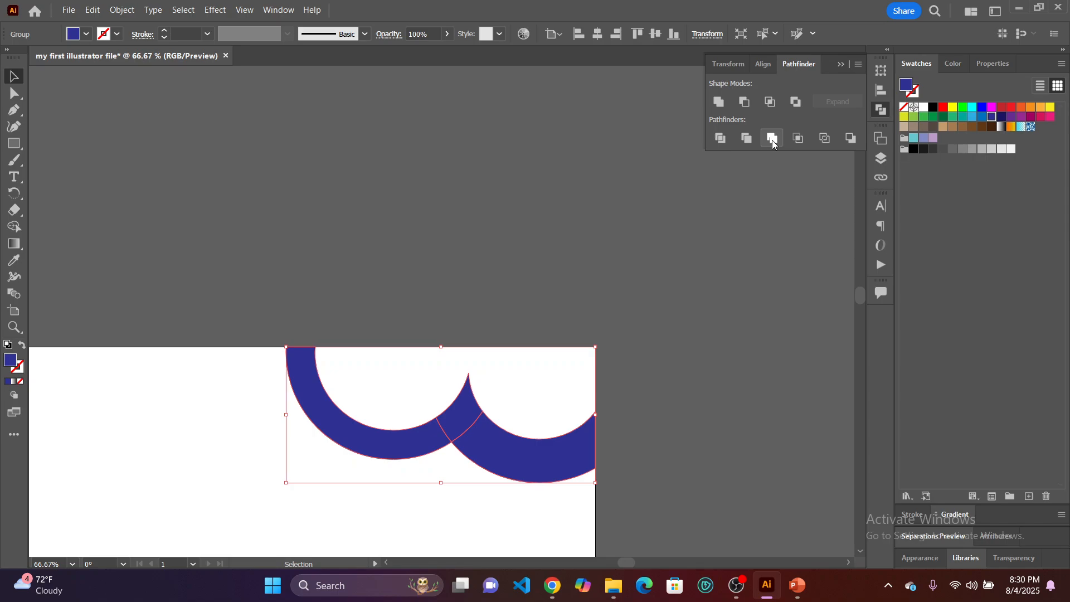
left_click(720, 103)
Move the merged shape slightly off the artboard's corner as a test, and return it to its original position.
left_click_drag(331, 415, 336, 402)
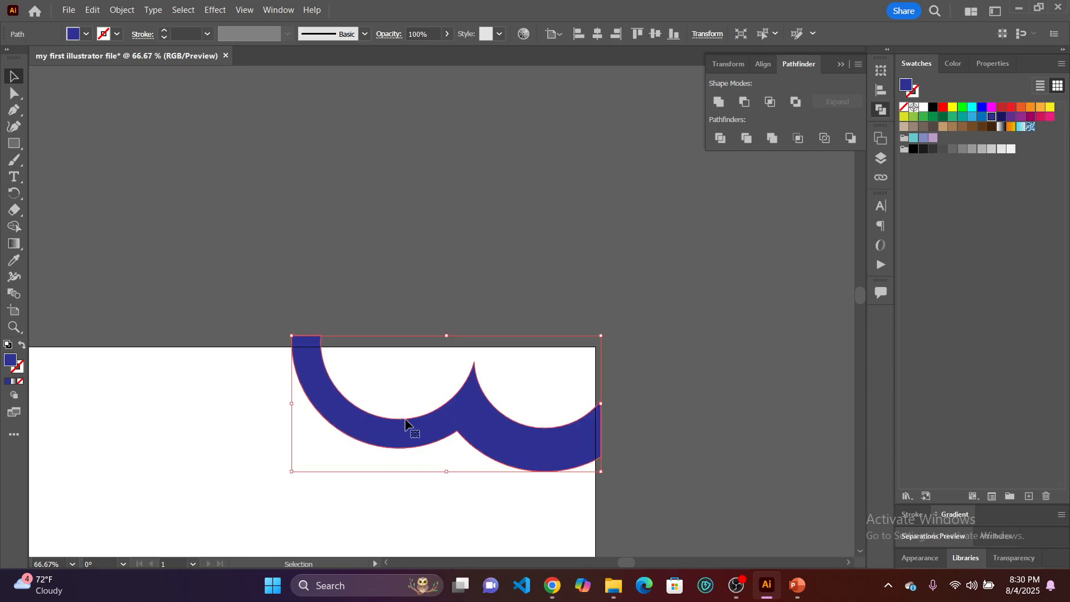
left_click_drag(443, 417, 436, 440)
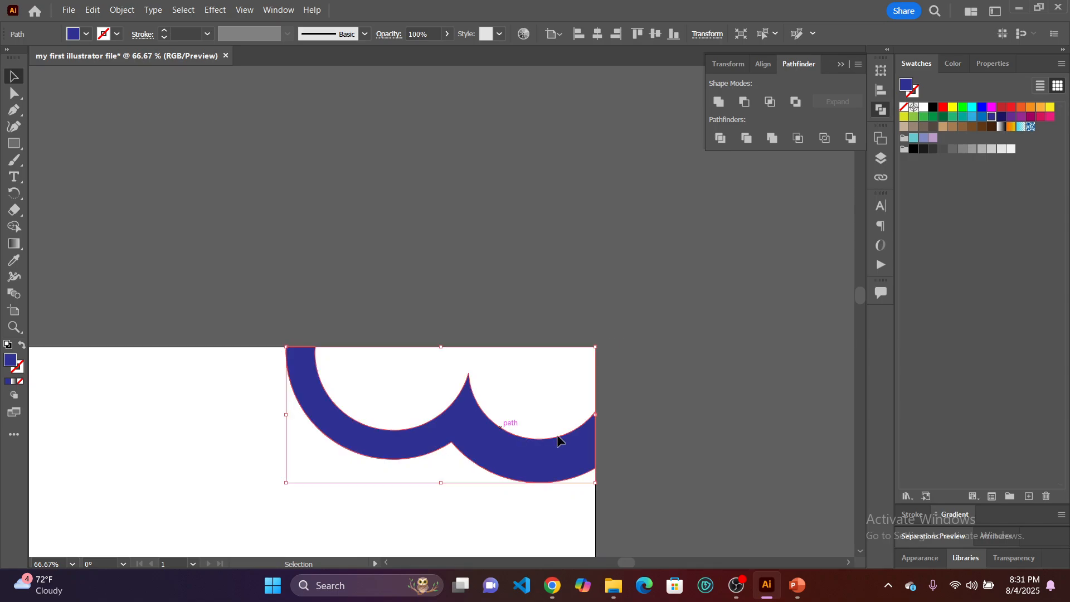
left_click(643, 432)
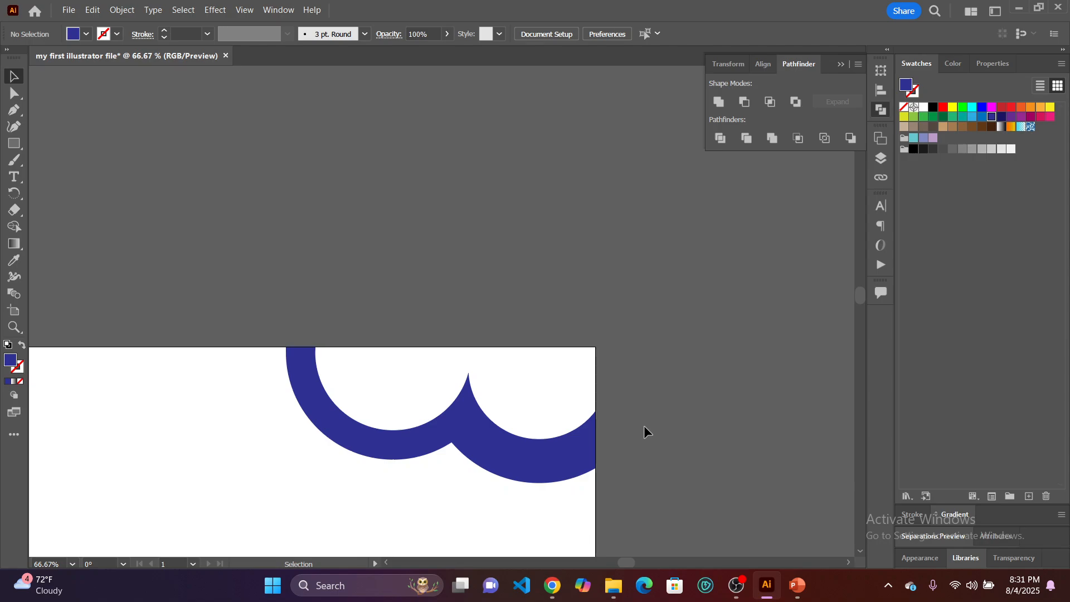
scroll(644, 427, "down", 4)
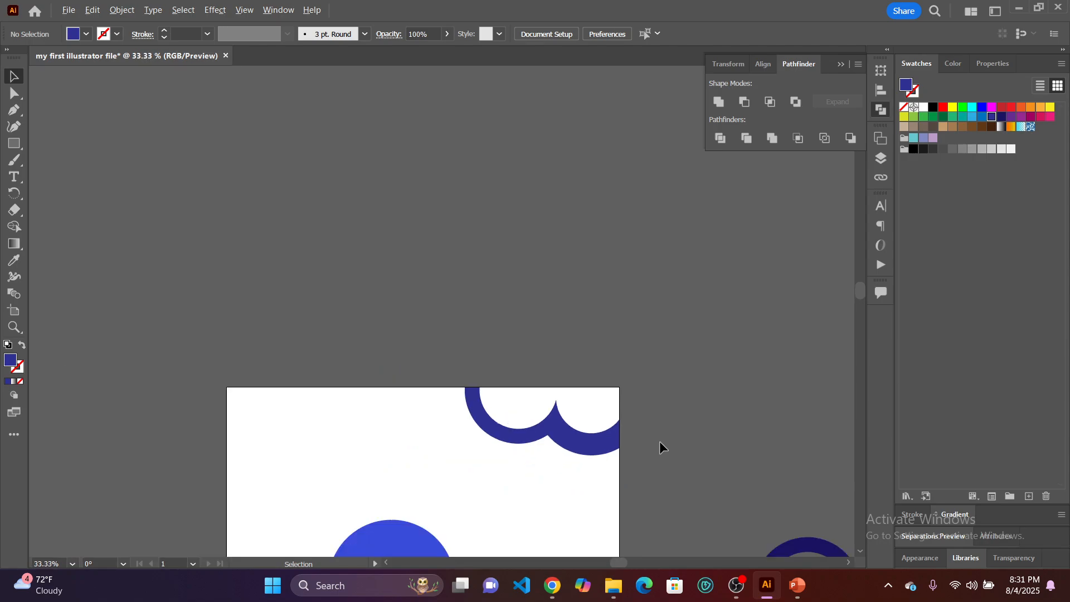
Undo the test move, the Unite merge and the shared blue fill of the ring pieces in the artboard's corner.
scroll(668, 462, "up", 1)
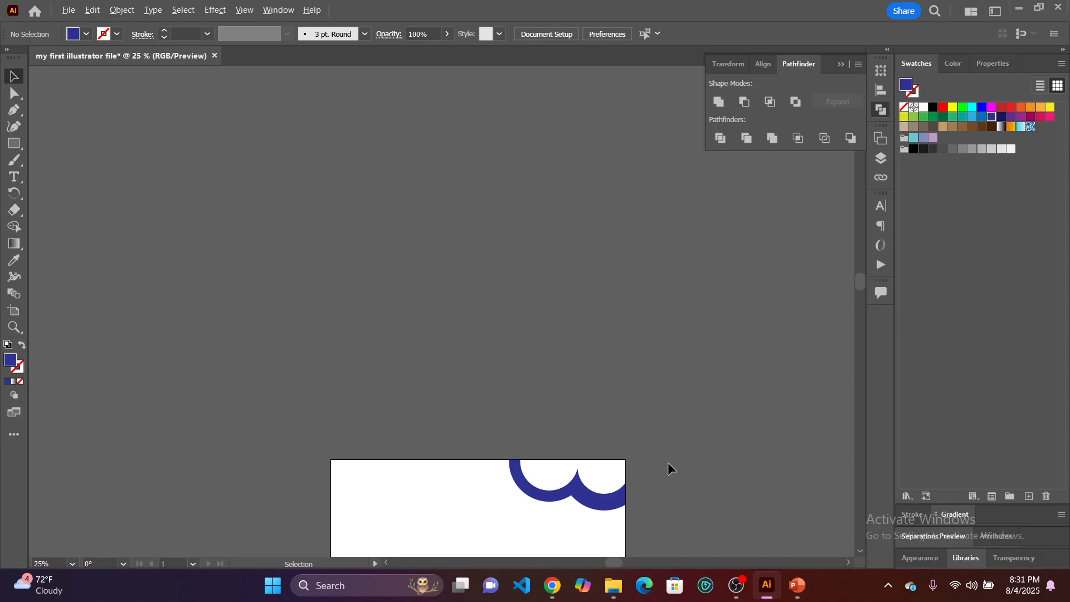
scroll(667, 462, "up", 1)
scroll(644, 473, "up", 2)
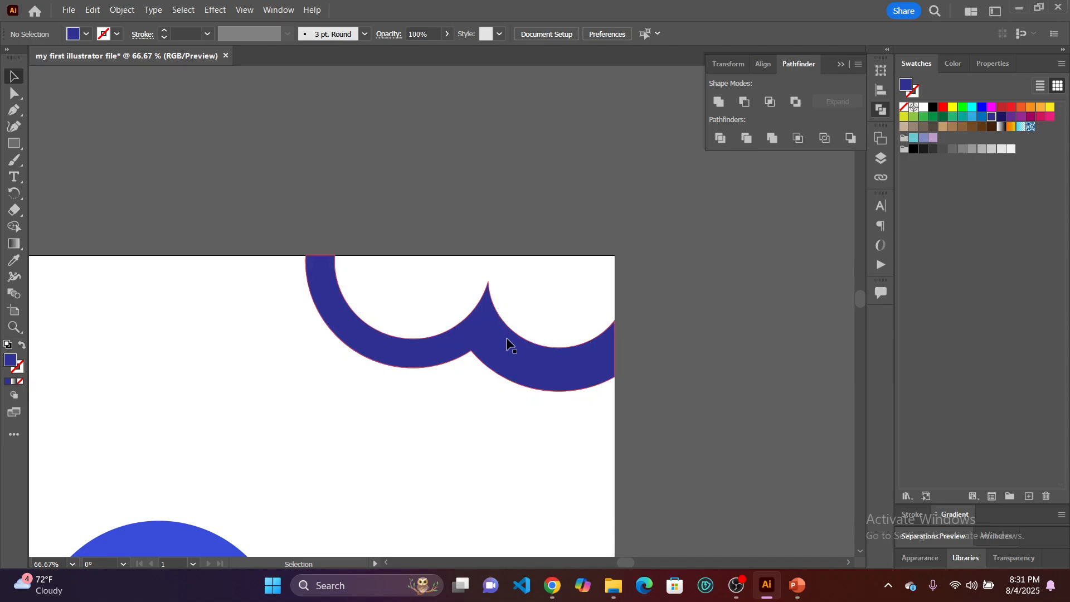
key("a")
left_click(502, 351)
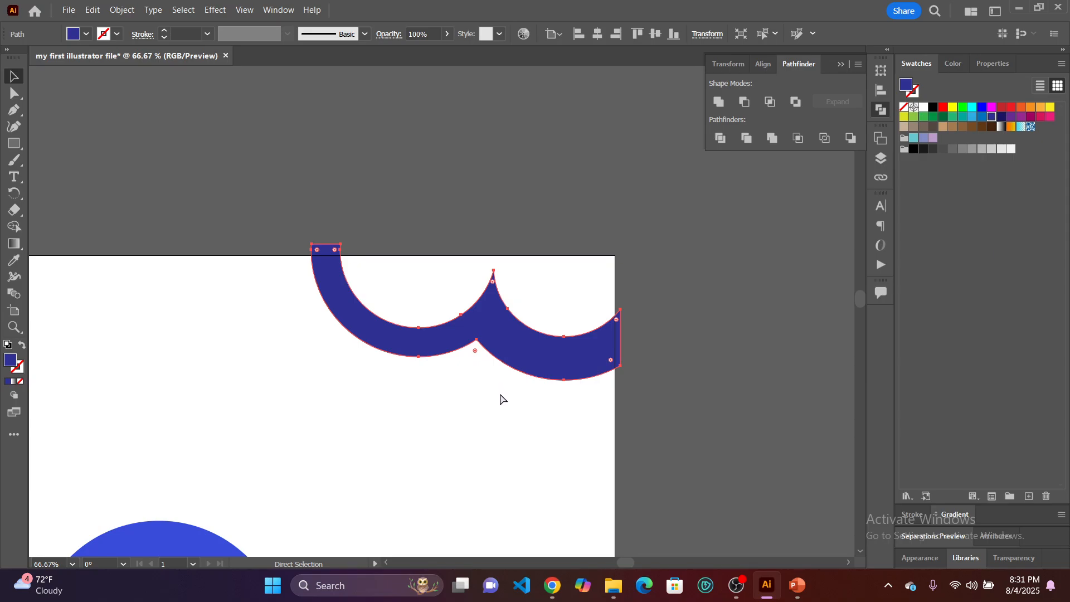
key("ctrl+z")
key("ctrl+z")
key("ctrl+z")
key("ctrl+z")
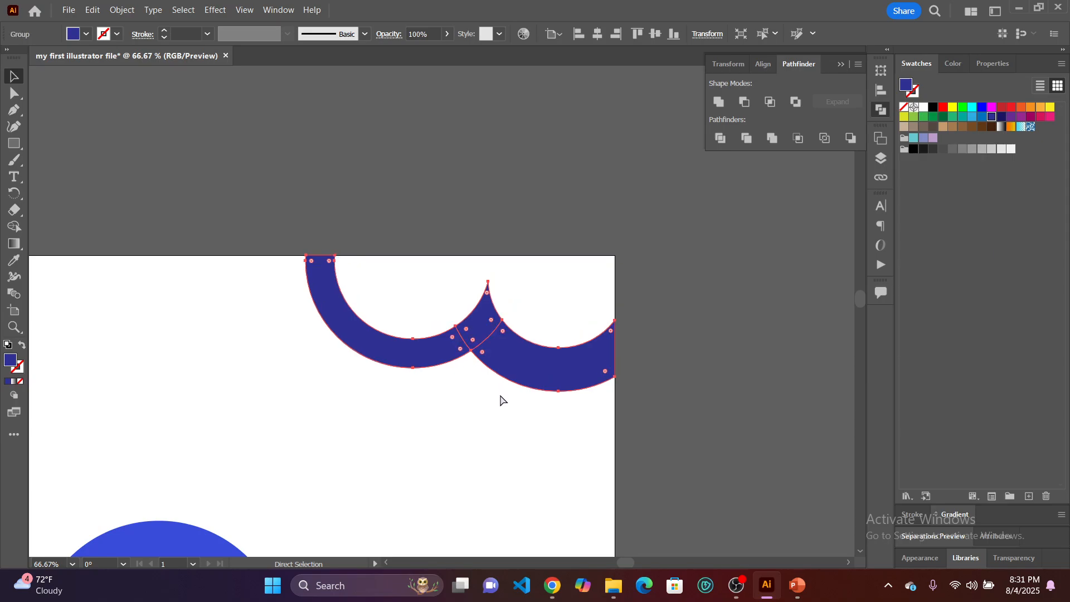
key("v")
left_click(495, 432)
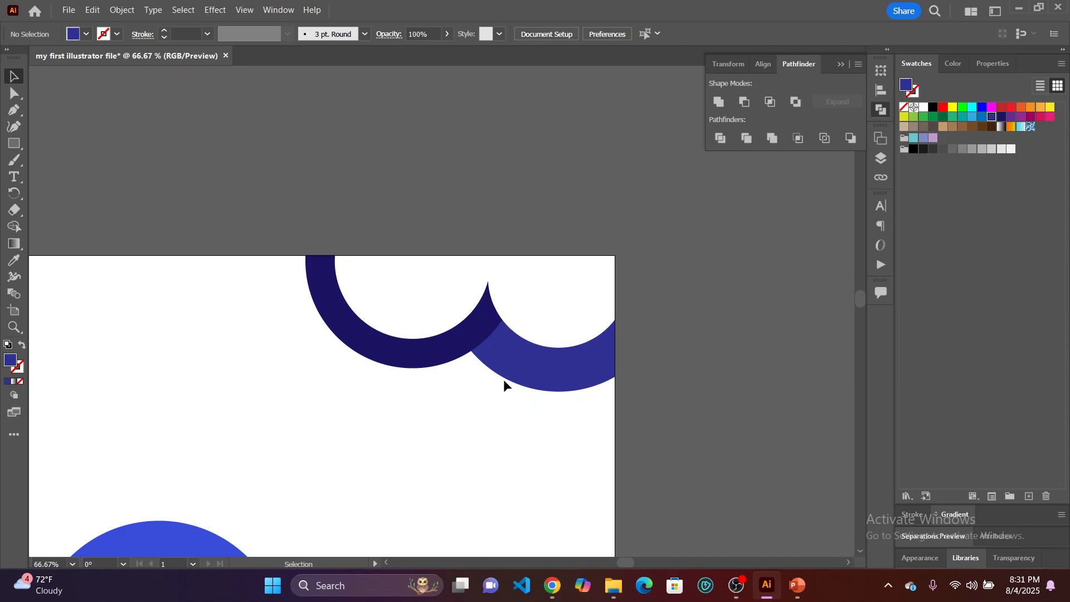
Fill the whole group of corner ring pieces with the bright magenta swatch.
left_click(518, 355)
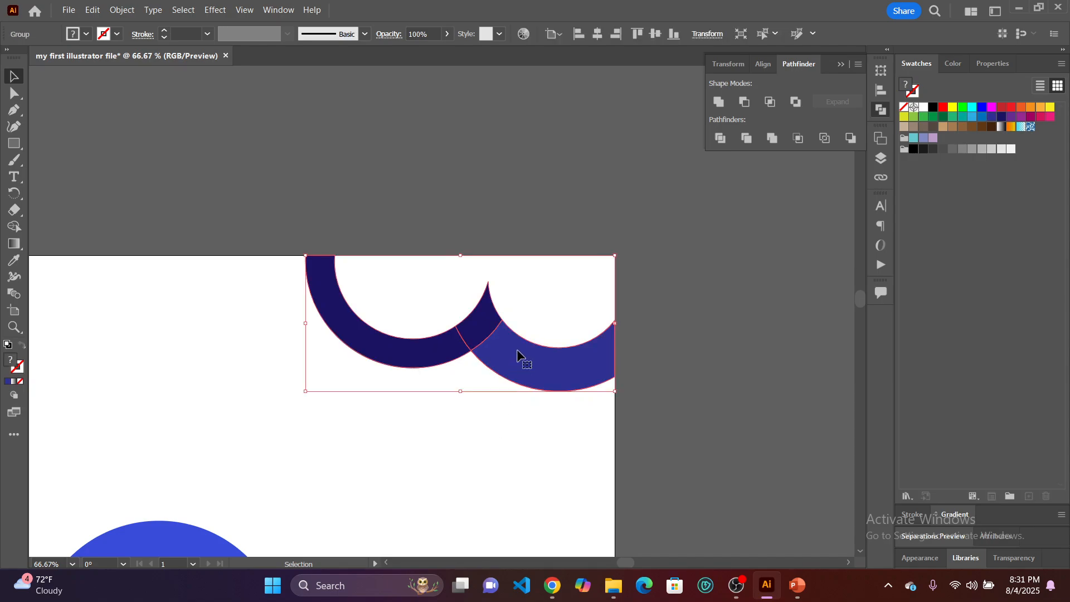
left_click(991, 107)
left_click(704, 346)
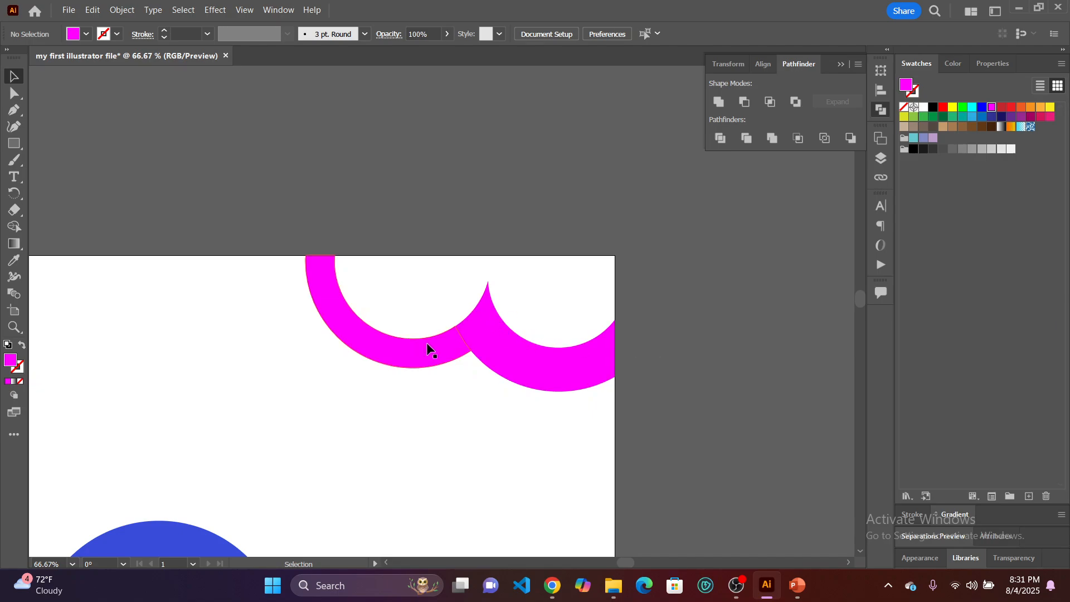
Recolor individual pieces within the group: the darker ring's arc medium blue and the small overlap piece between the rings crimson.
left_click(14, 94)
left_click(346, 325)
left_click(982, 119)
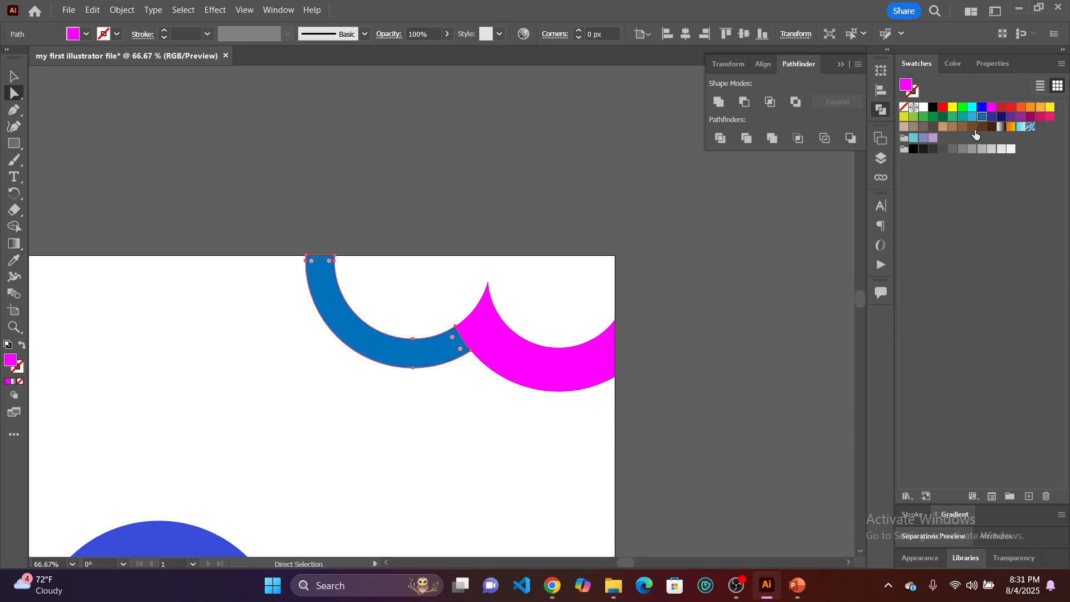
left_click(479, 321)
left_click(1040, 117)
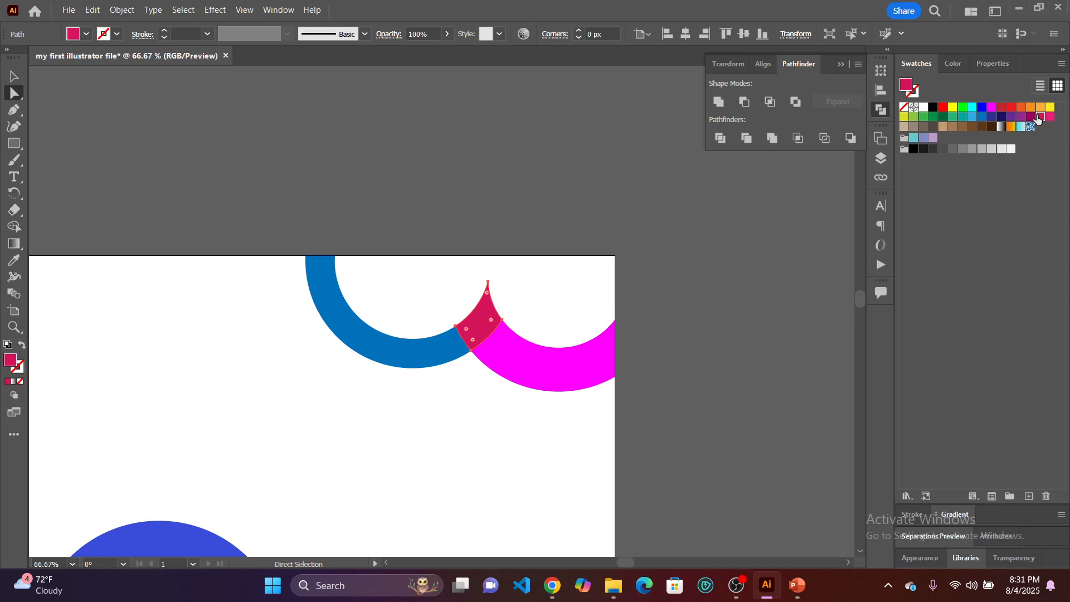
left_click(817, 319)
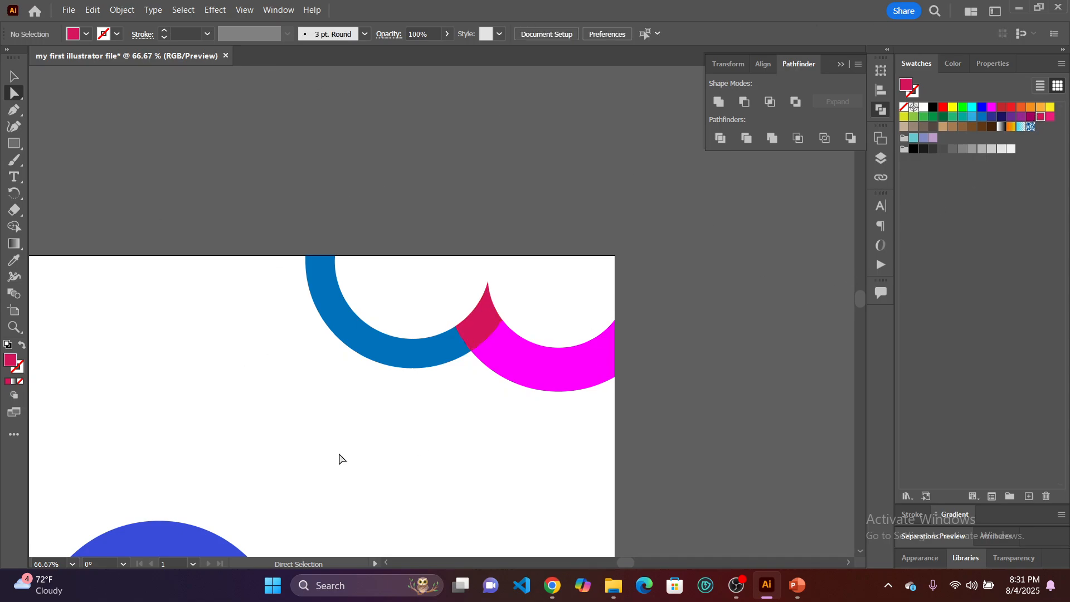
Fill the entire group of ring pieces with the light orange swatch.
left_click(13, 76)
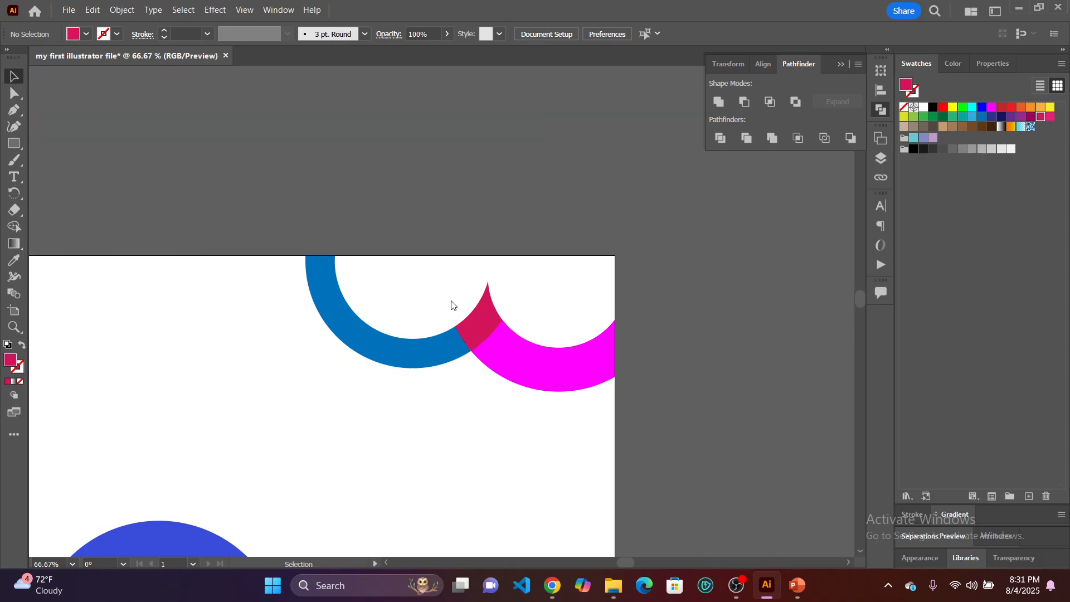
left_click(443, 336)
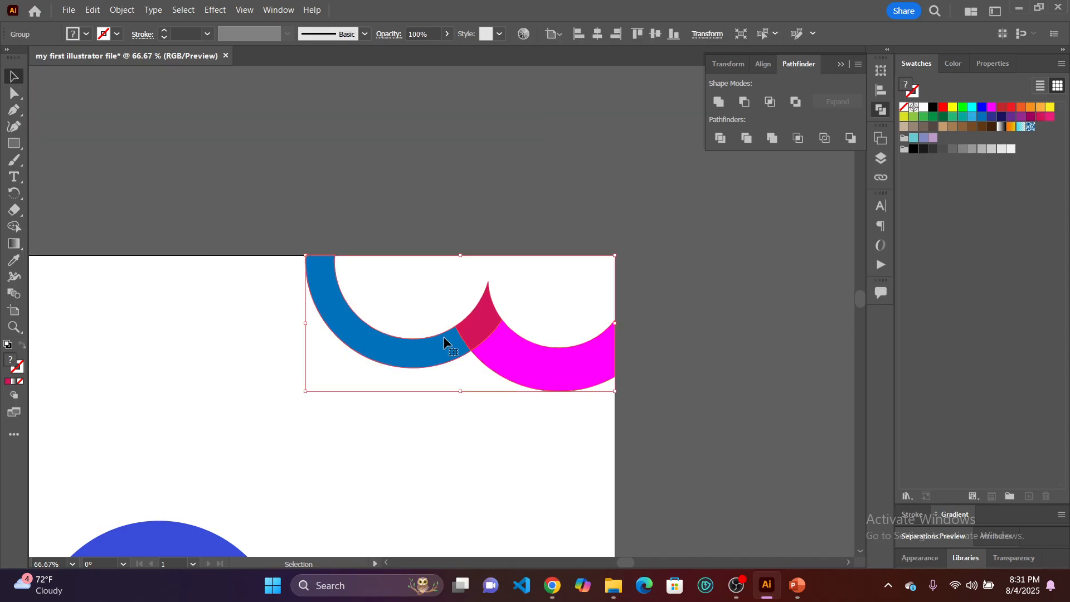
left_click(1040, 106)
left_click(759, 356)
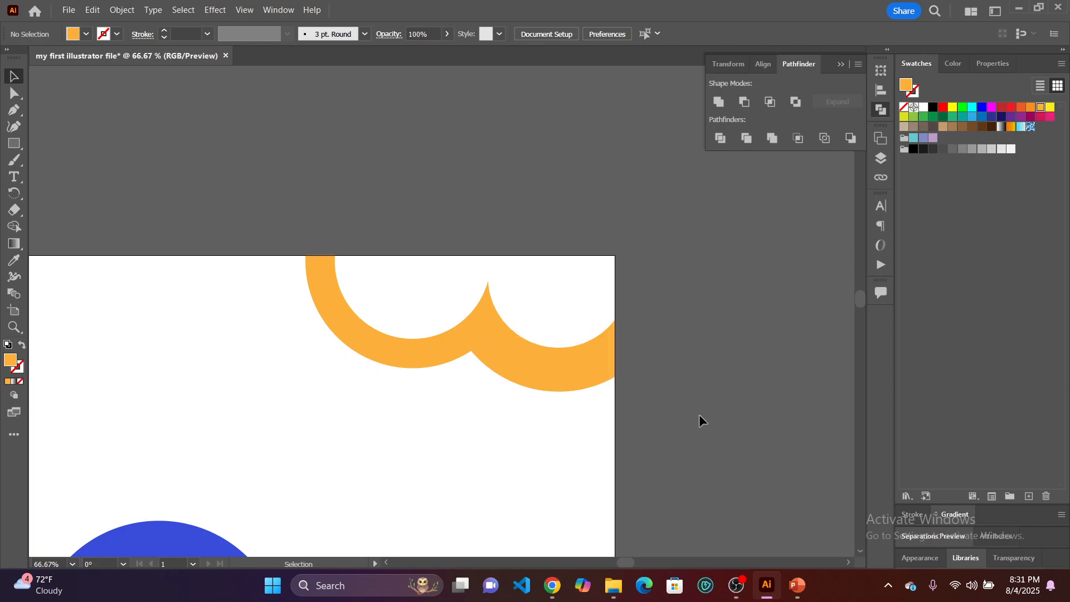
Merge all the corner ring pieces into a single shape with Pathfinder Unite.
left_click_drag(706, 415, 266, 199)
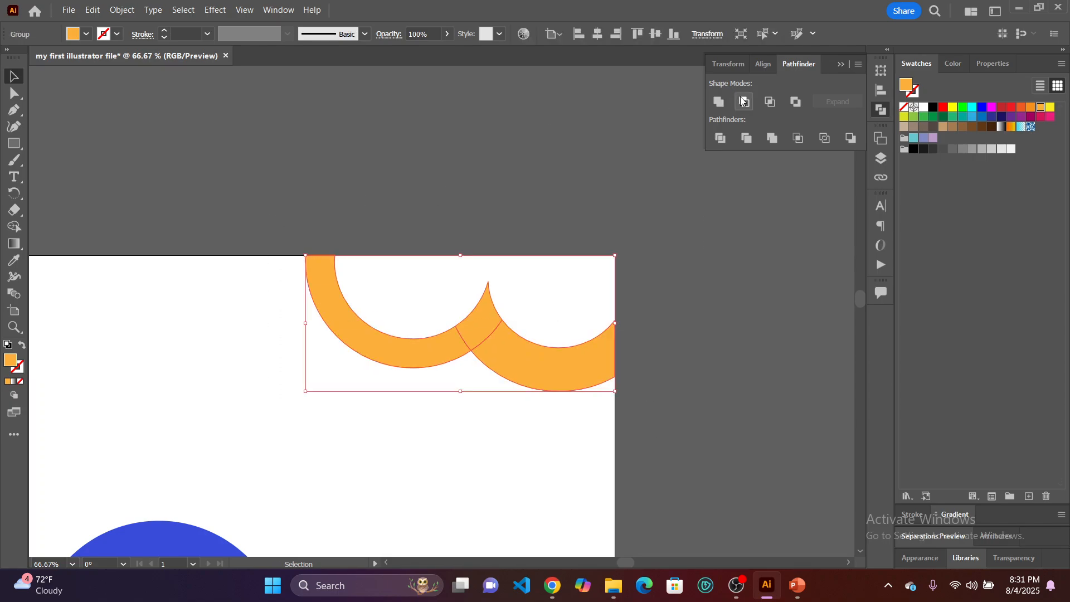
left_click(718, 102)
left_click(698, 363)
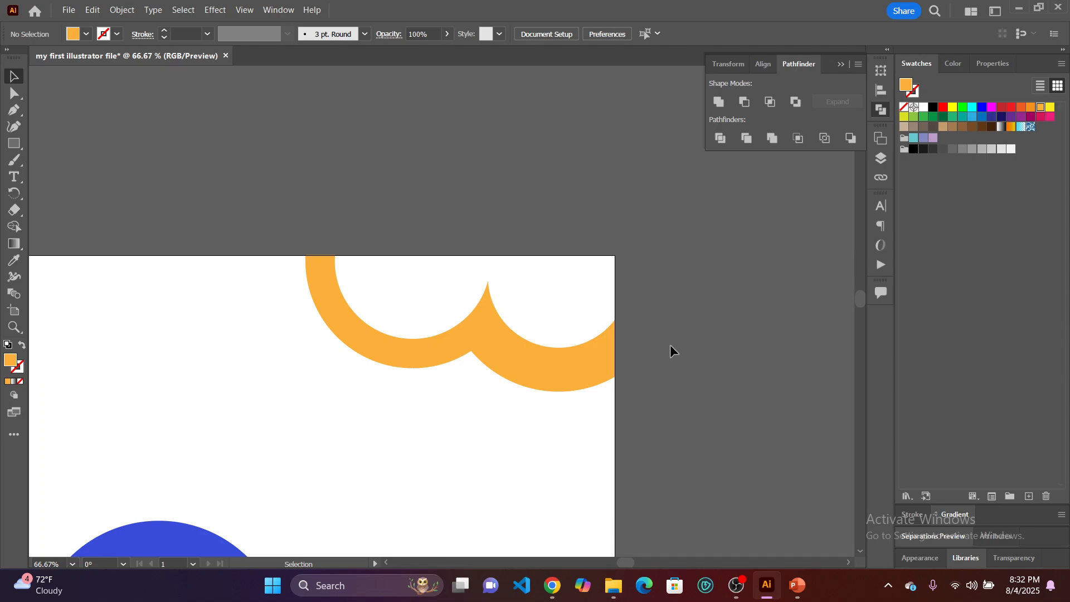
Apply the white-to-black linear gradient at 0° as the fill of the merged corner shape.
scroll(665, 345, "down", 3)
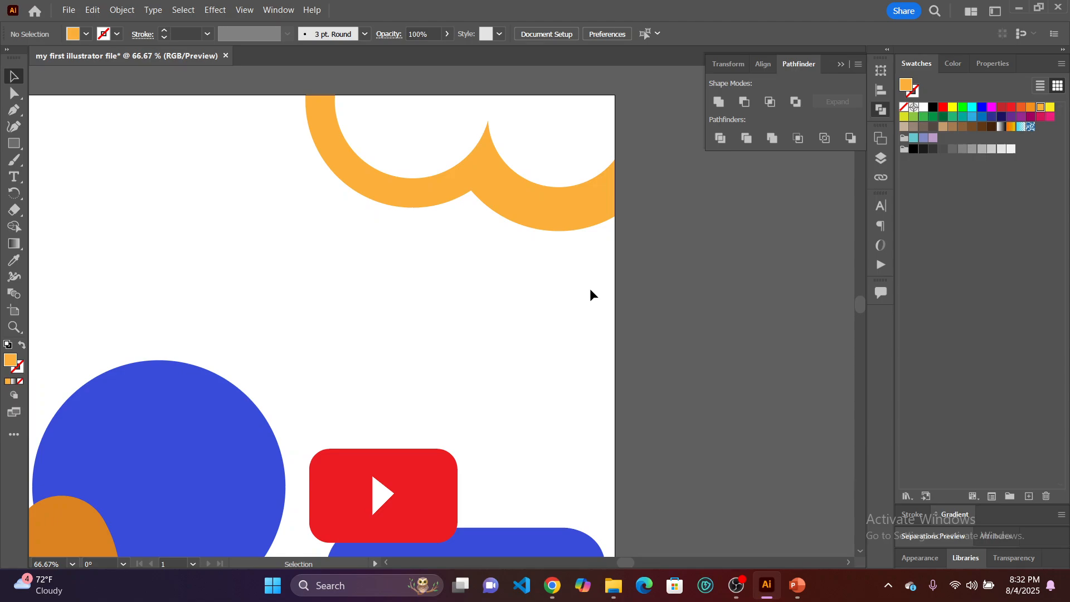
left_click(530, 202)
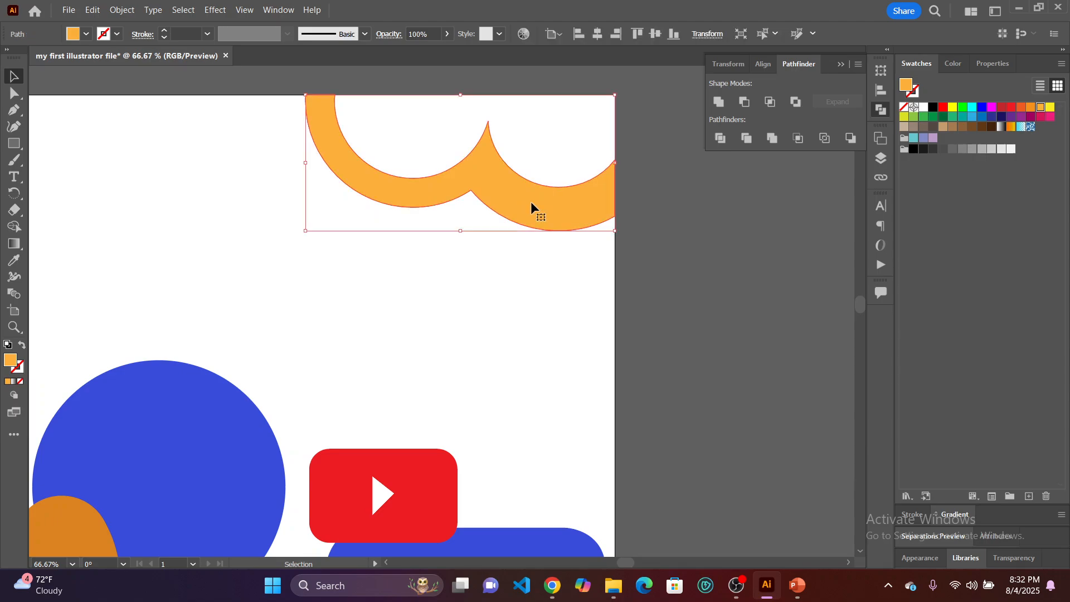
left_click(953, 514)
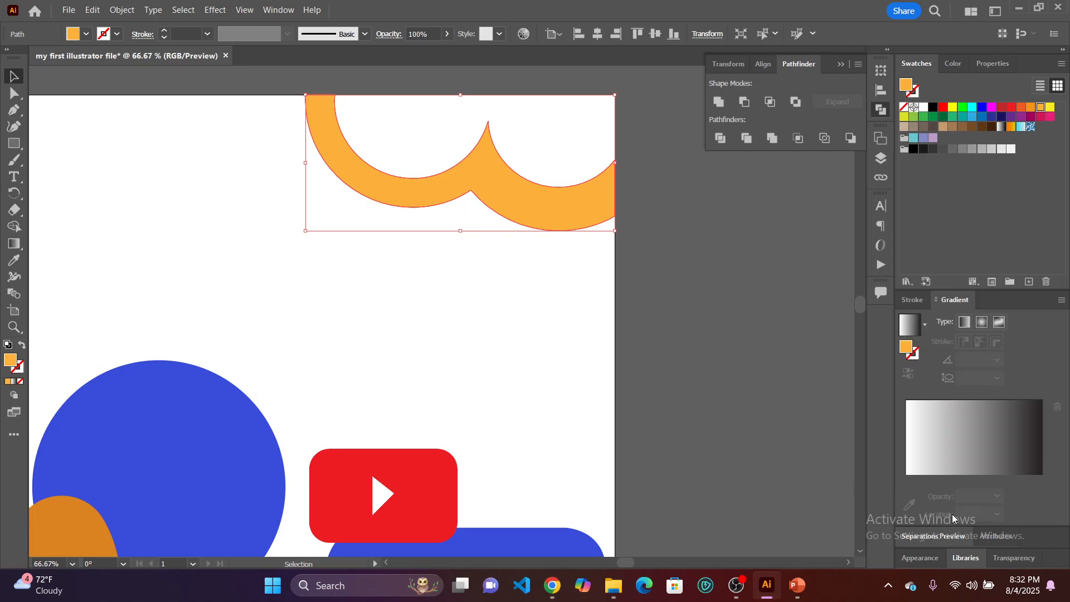
left_click(962, 433)
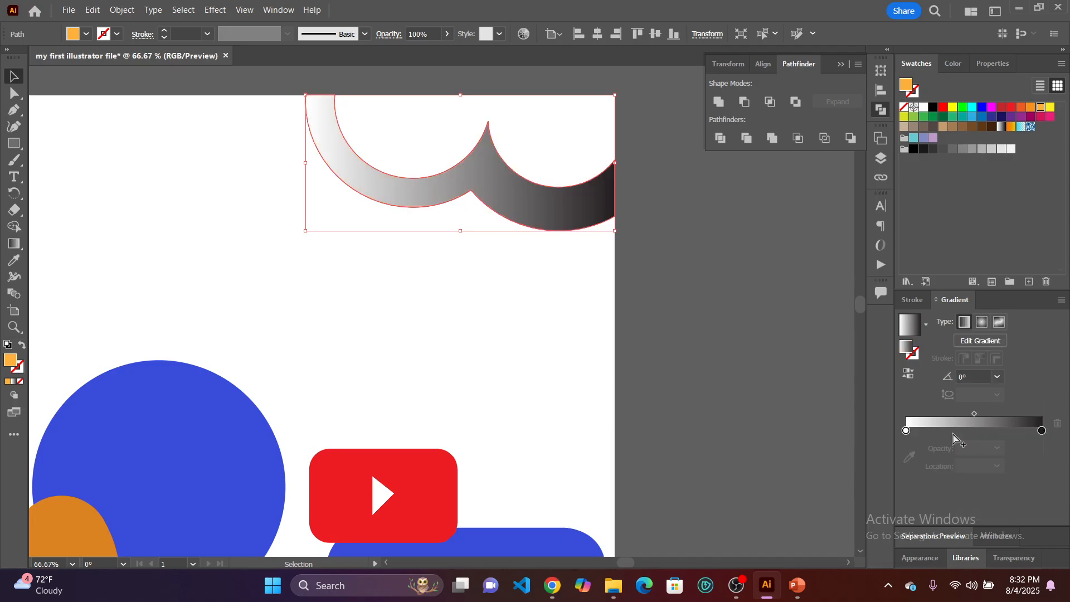
left_click(538, 290)
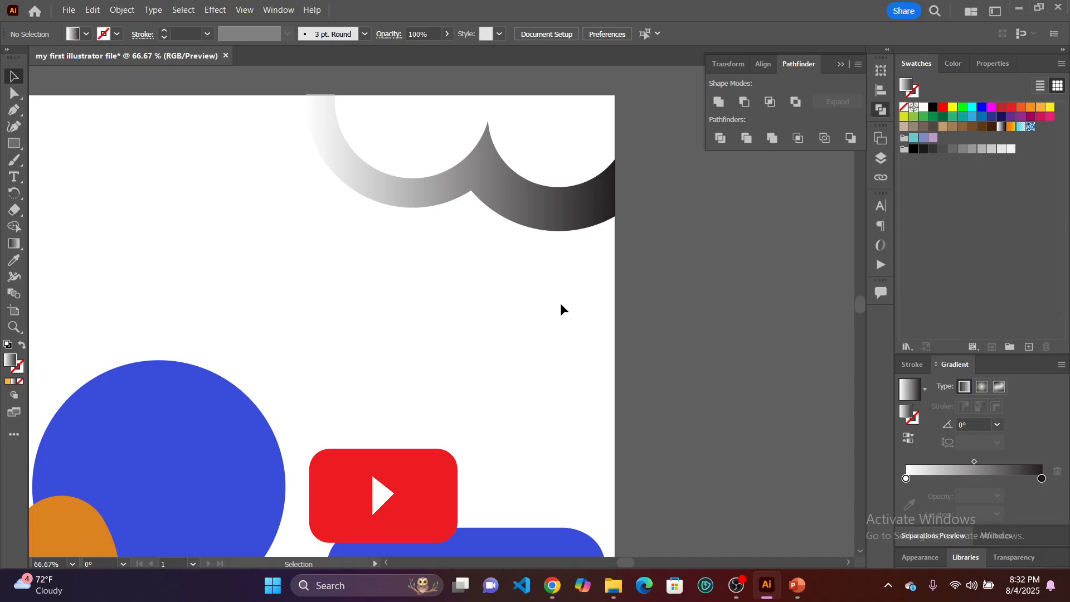
scroll(558, 301, "down", 5)
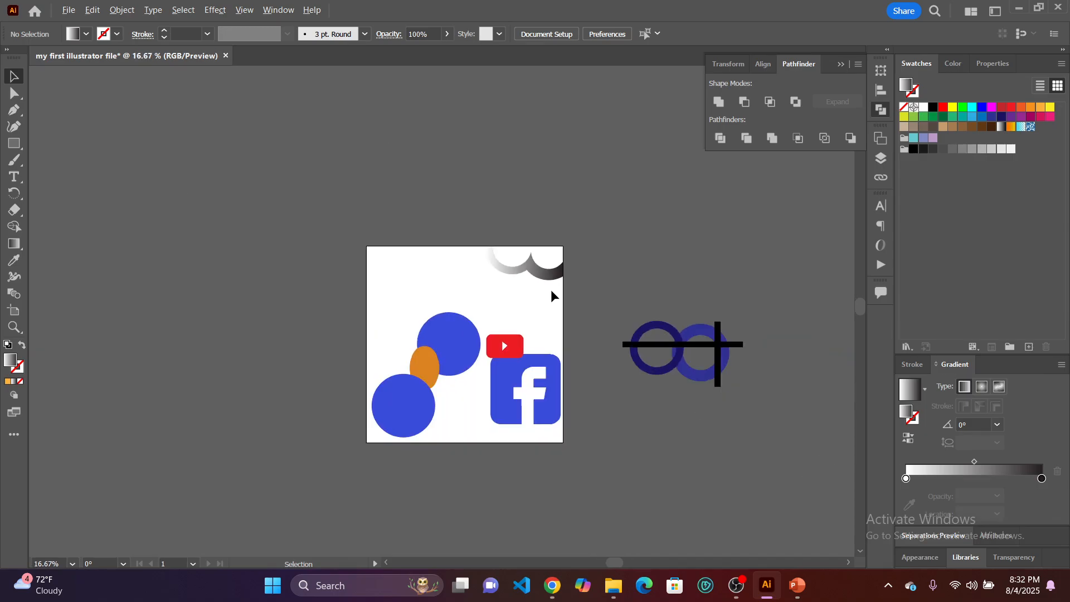
scroll(551, 289, "up", 2)
scroll(541, 292, "up", 1)
scroll(536, 291, "down", 1)
scroll(534, 289, "down", 3)
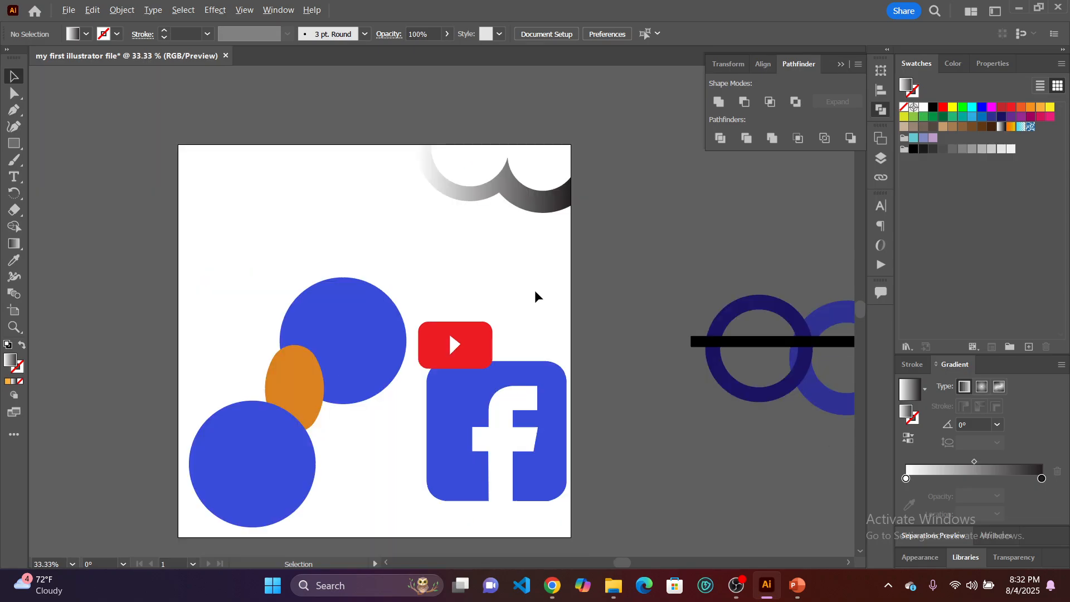
scroll(538, 291, "left", 2)
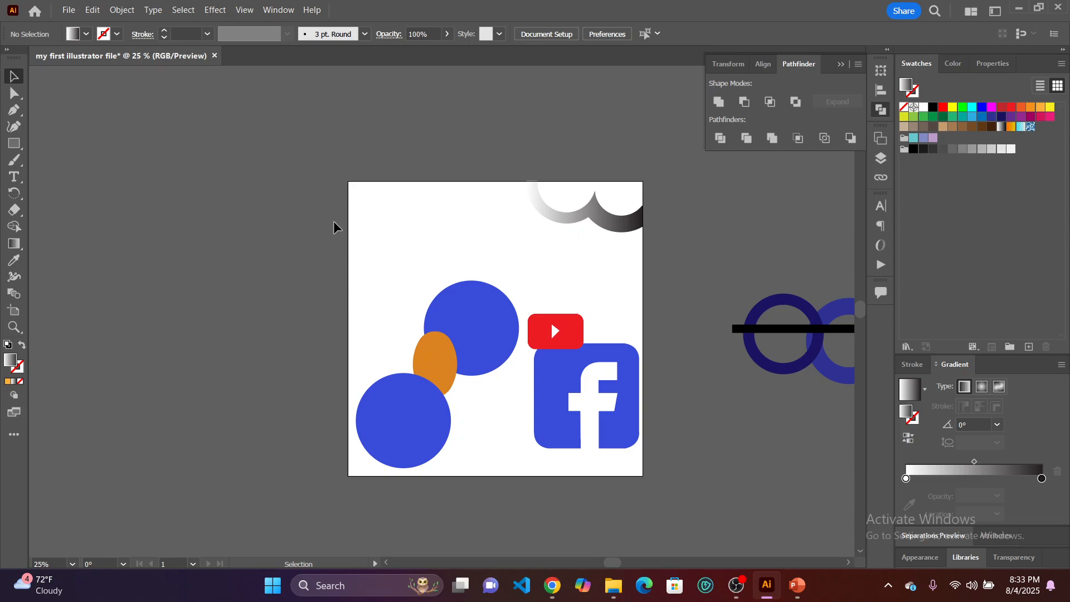
Move the two blue circles into the empty area near the artboard's upper edge, side by side and slightly overlapping.
scroll(382, 254, "up", 1)
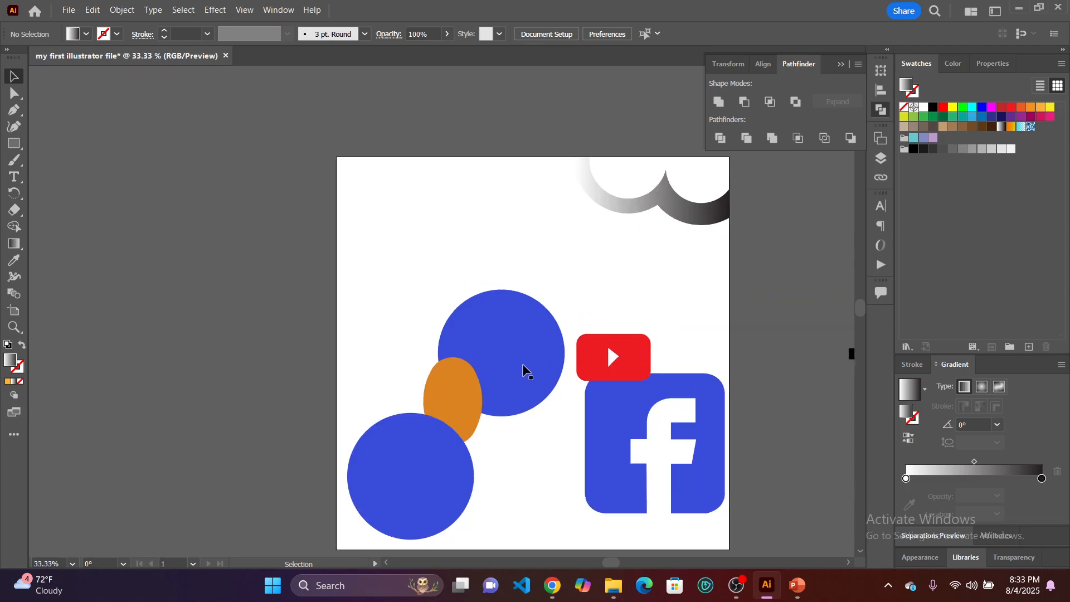
left_click_drag(522, 368, 476, 248)
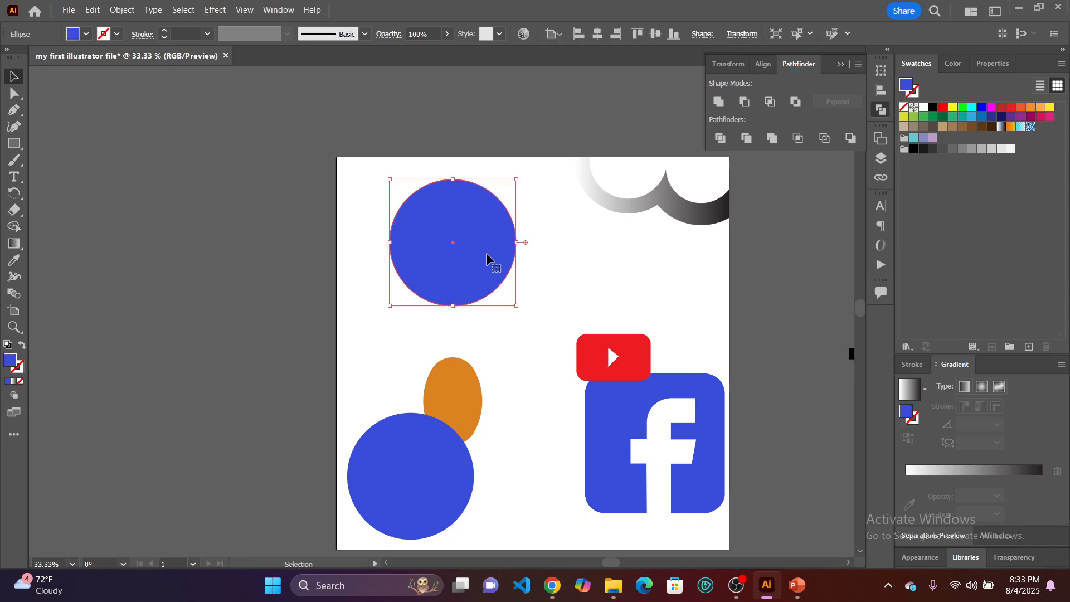
left_click(550, 310)
left_click_drag(408, 430, 554, 220)
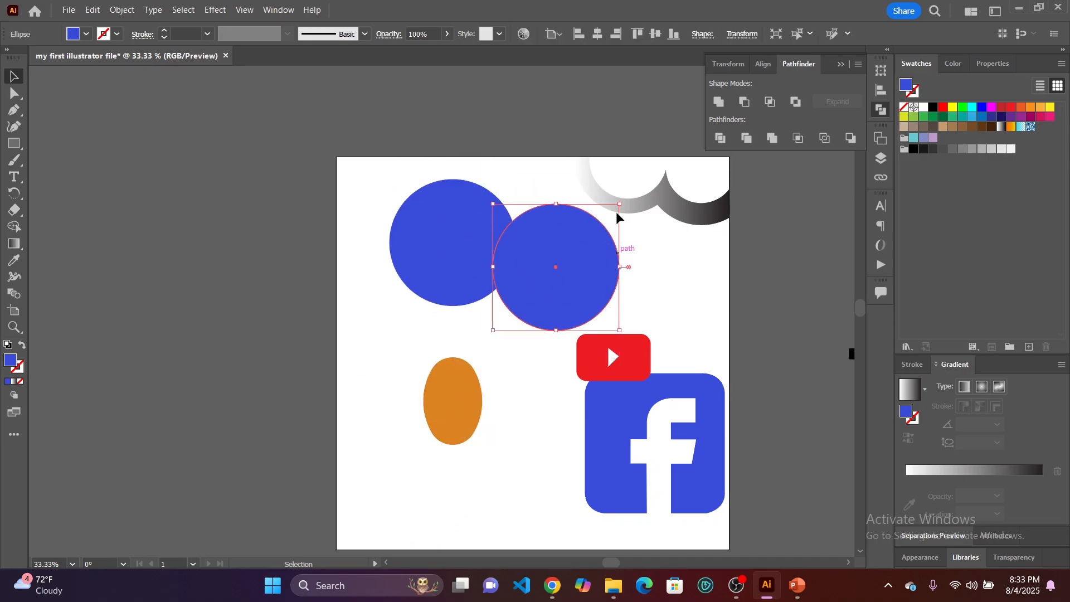
Fill the circle nearer the artboard's corner with orange and lay the blue circle on top of it.
left_click(432, 246)
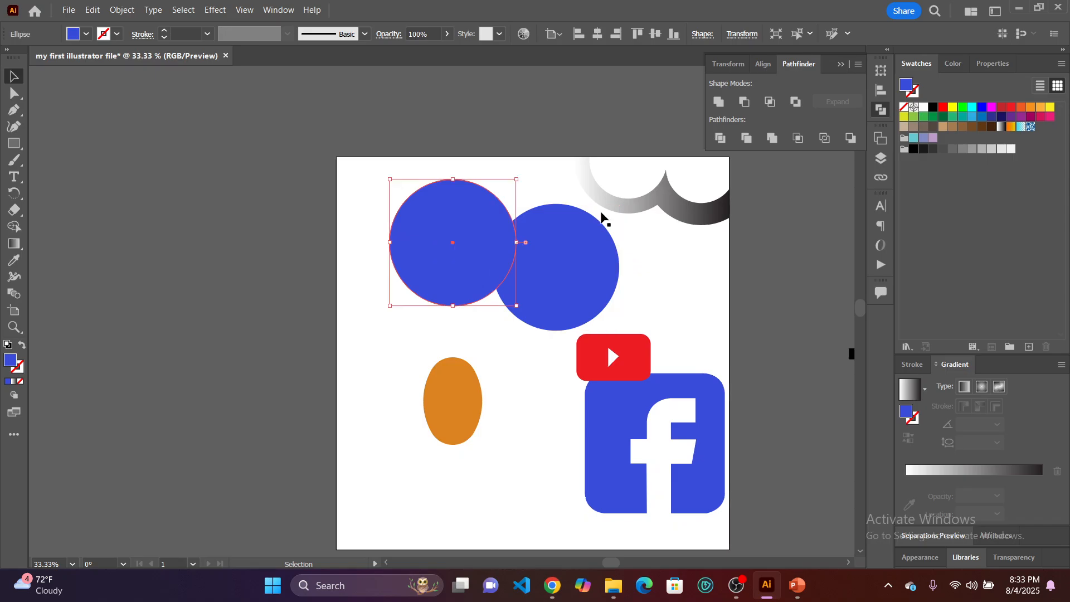
left_click(1031, 107)
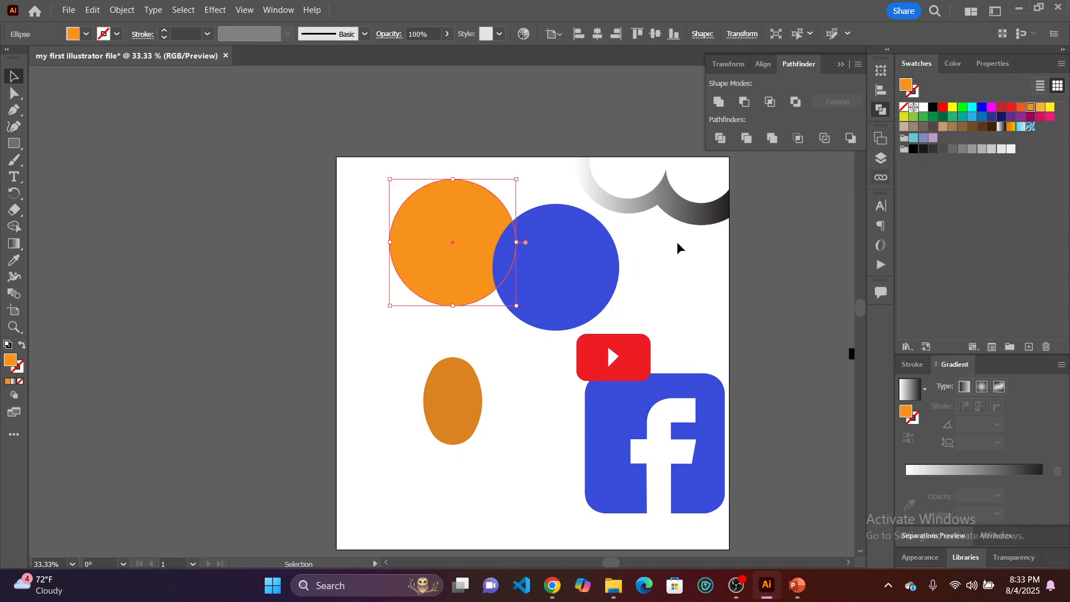
left_click_drag(563, 277, 460, 245)
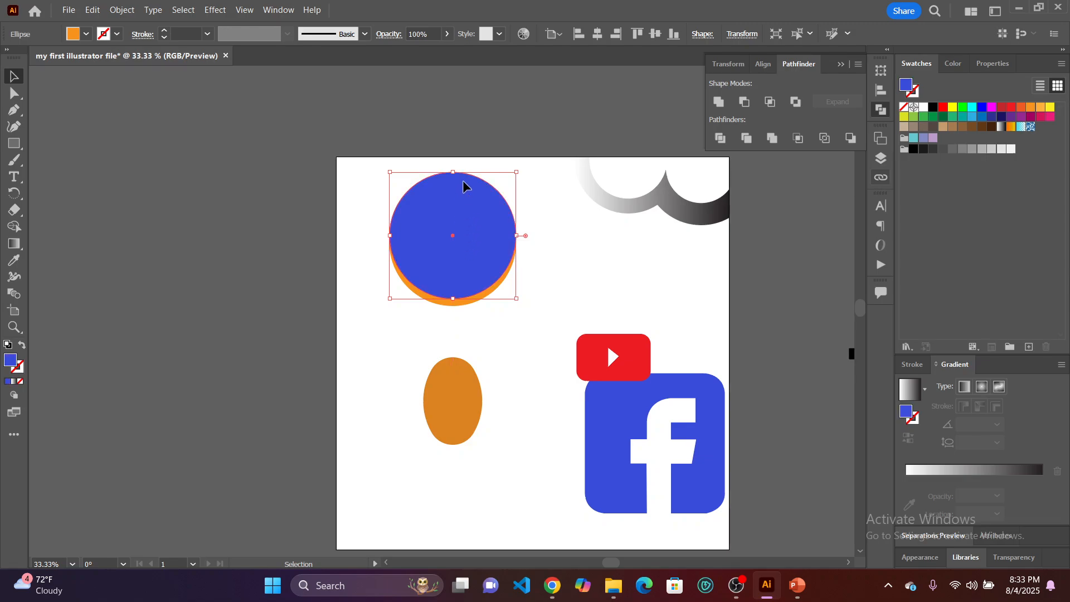
Shrink the blue circle to about 40% of the orange circle's diameter and place it near the orange circle's middle.
left_click_drag(455, 171, 452, 241)
scroll(453, 241, "up", 2)
left_click_drag(450, 277, 448, 221)
left_click_drag(448, 178, 447, 245)
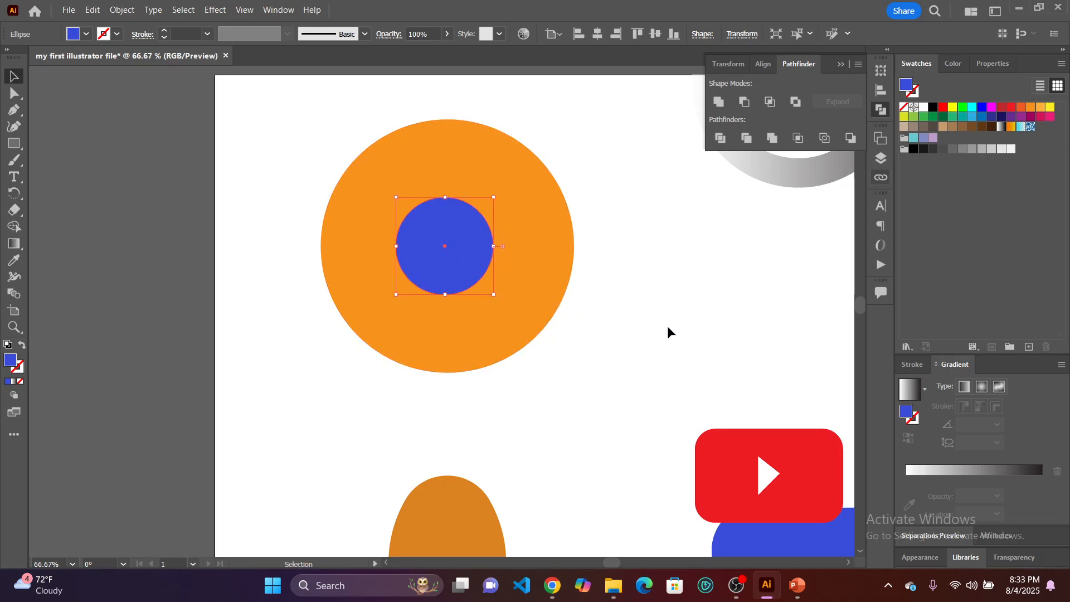
Align the orange and blue circles horizontally by their centers.
left_click_drag(661, 330, 287, 166)
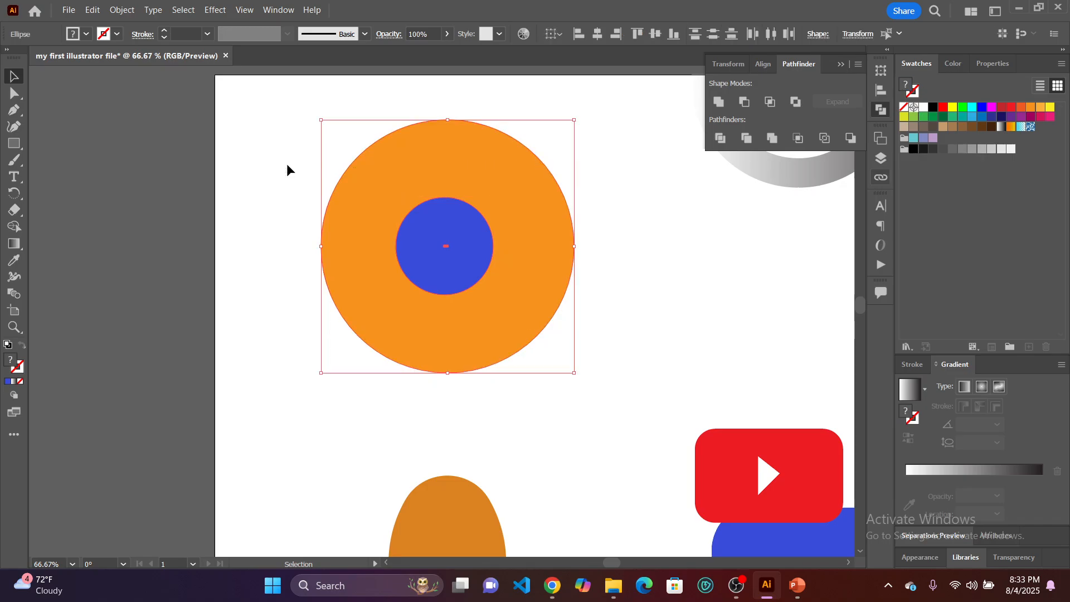
left_click(598, 35)
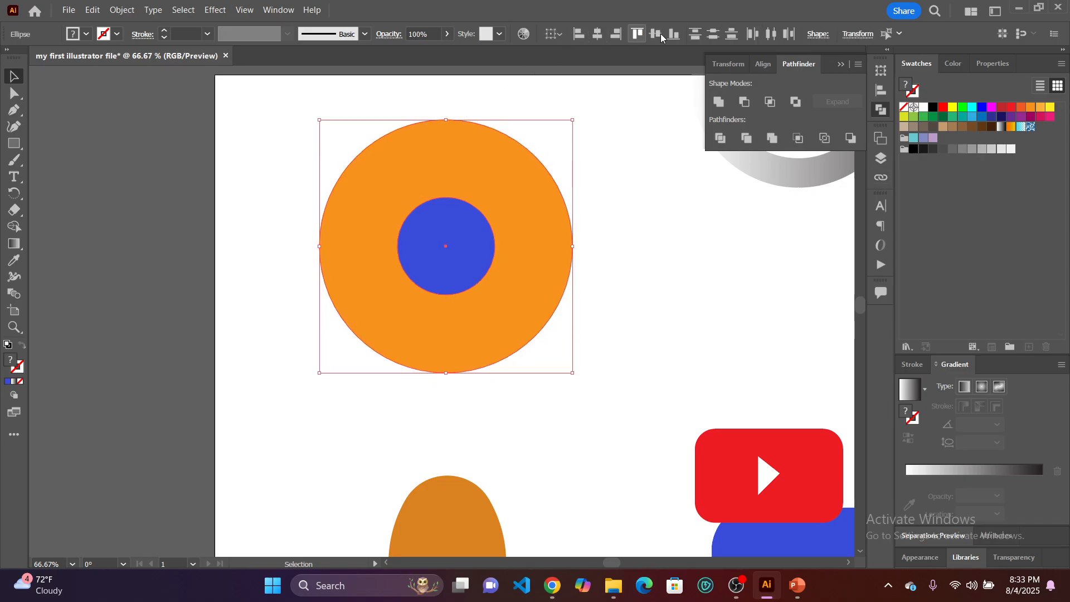
left_click(655, 256)
scroll(655, 255, "down", 1)
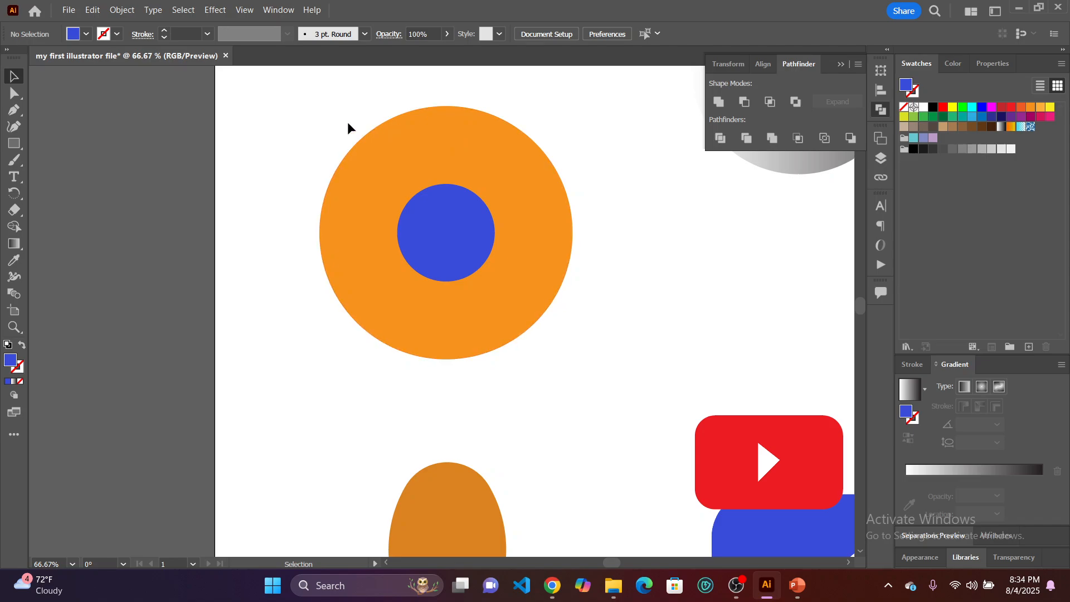
left_click(443, 231)
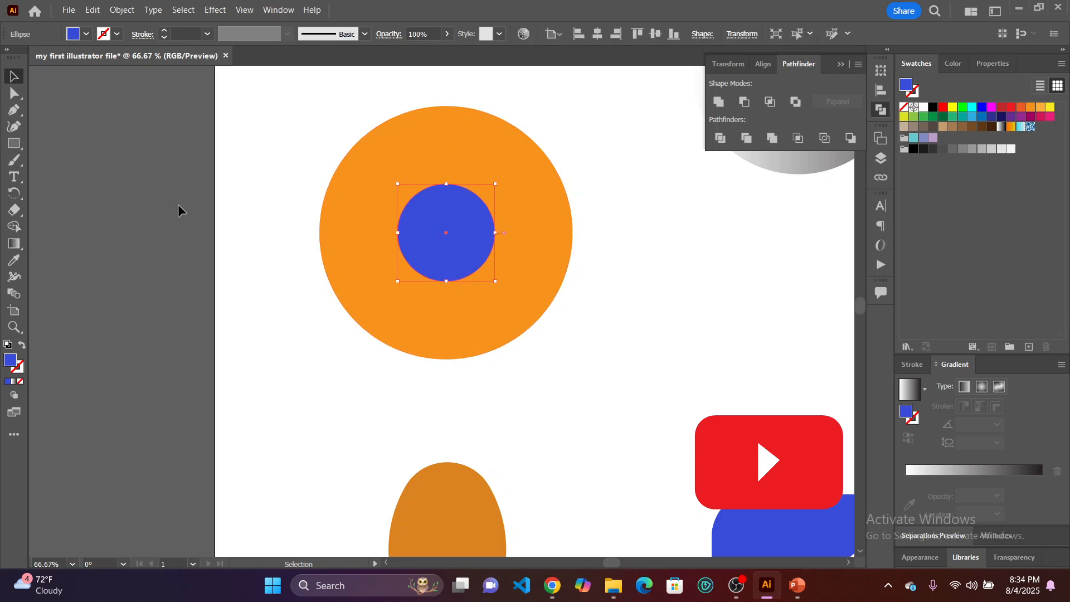
left_click(155, 214)
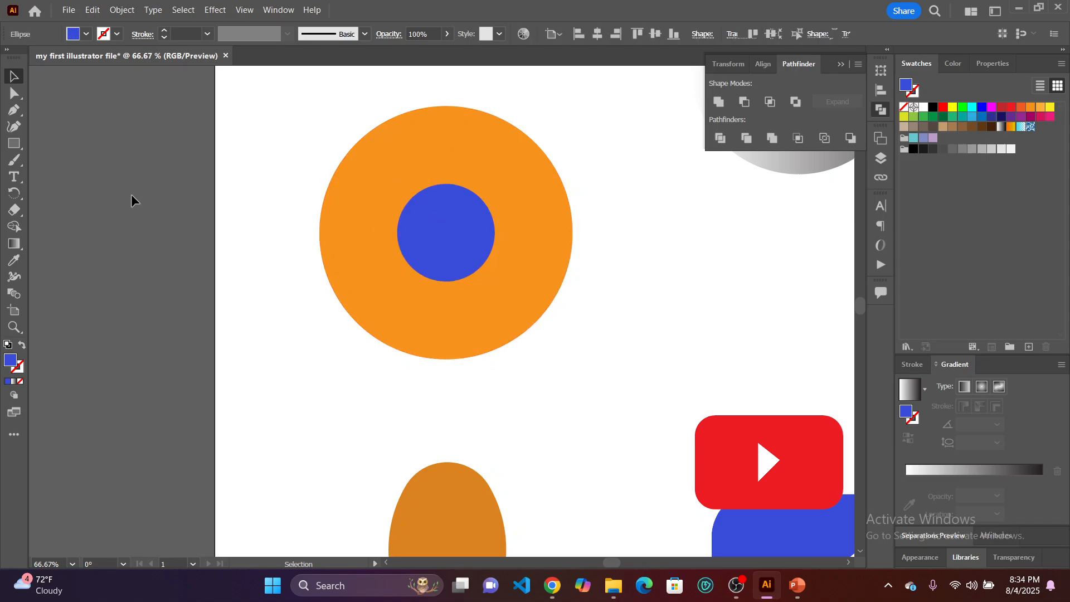
Switch to the Line Segment tool to draw from the edge of the blue circle.
right_click(15, 143)
left_click(91, 212)
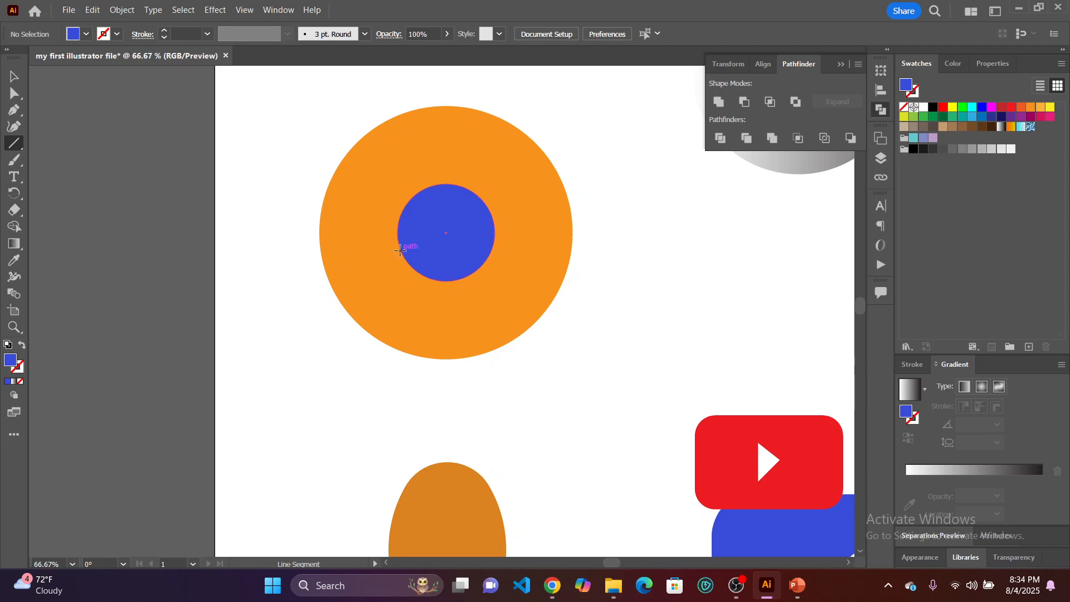
scroll(393, 252, "up", 1)
scroll(393, 252, "up", 2)
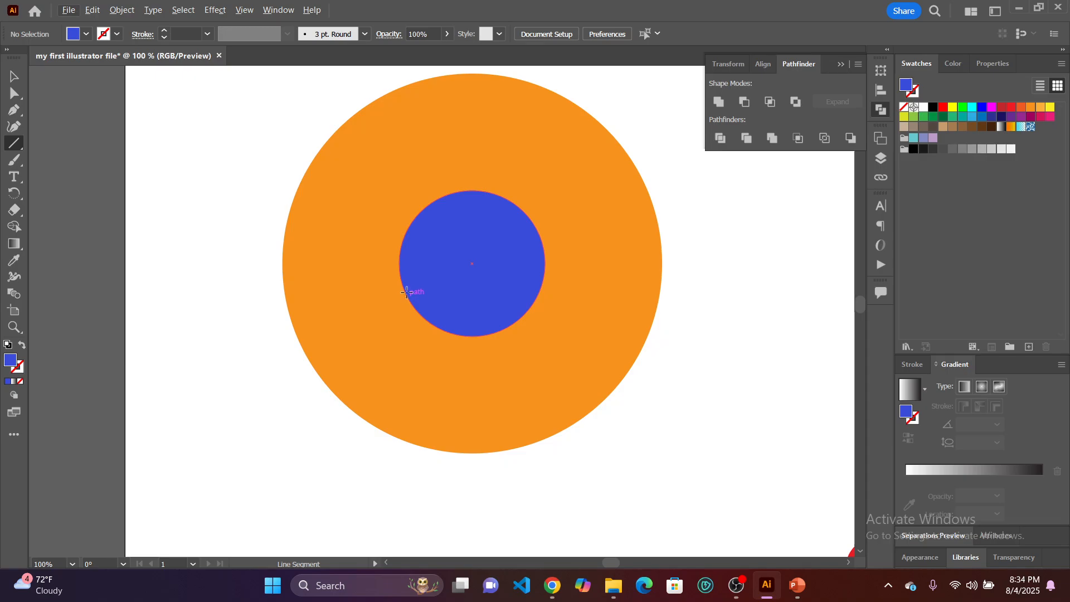
left_click(402, 284)
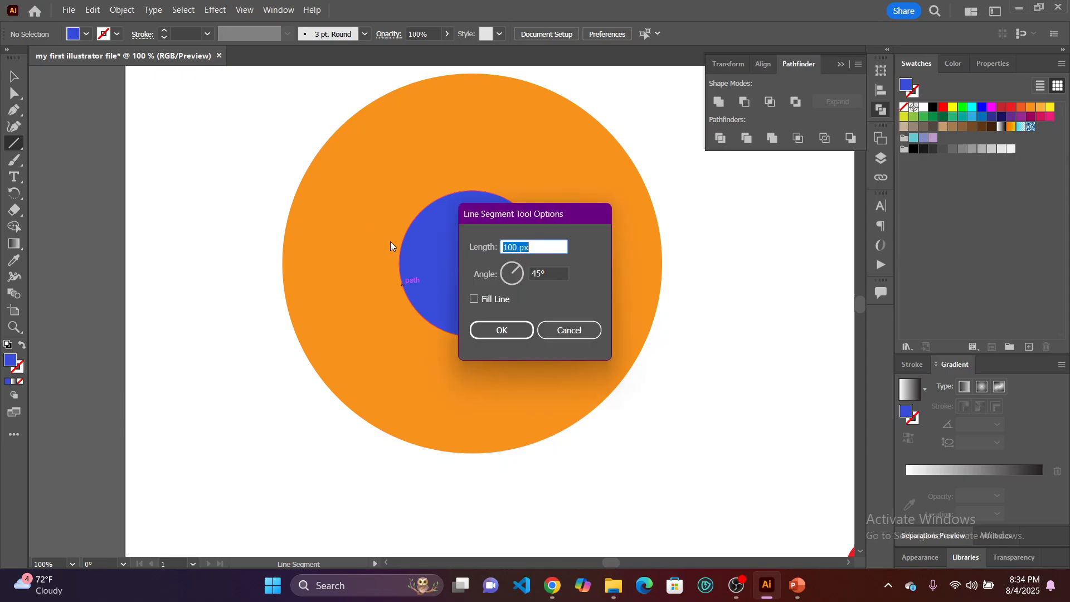
left_click(525, 330)
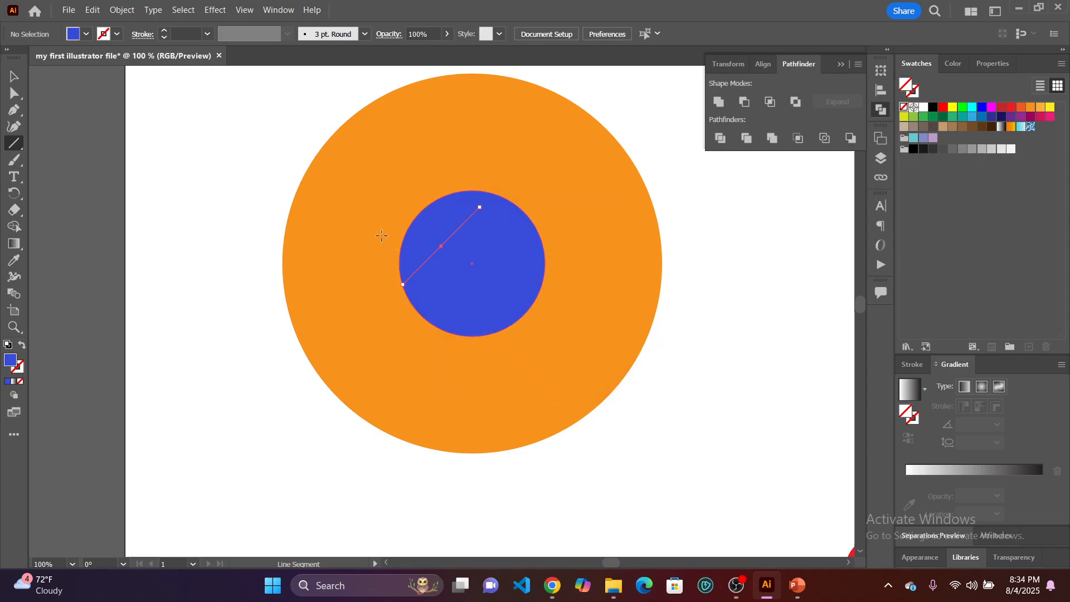
key("ctrl+z")
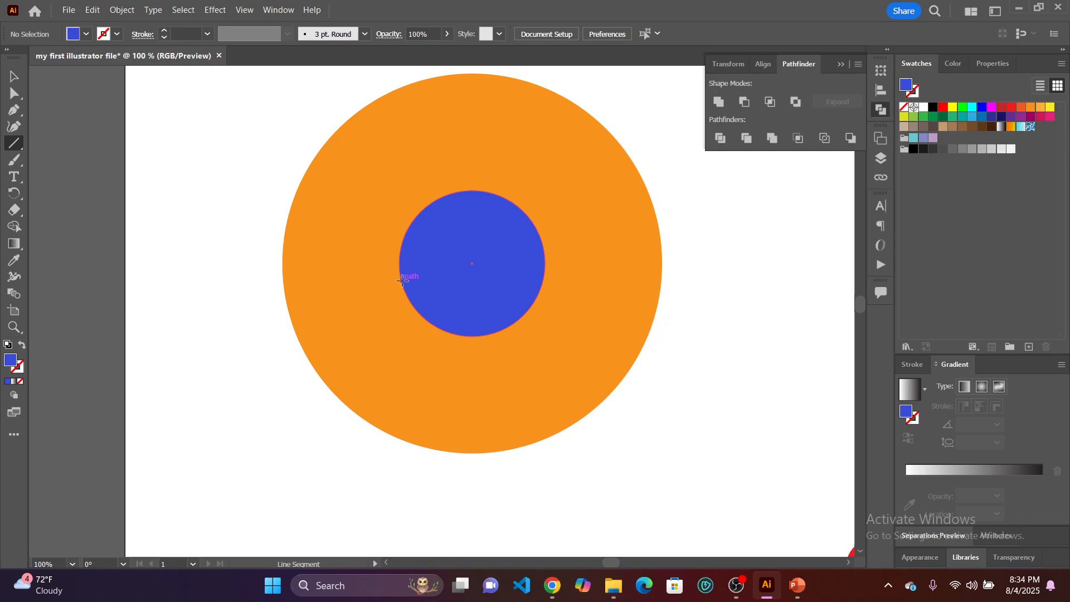
scroll(401, 277, "up", 2)
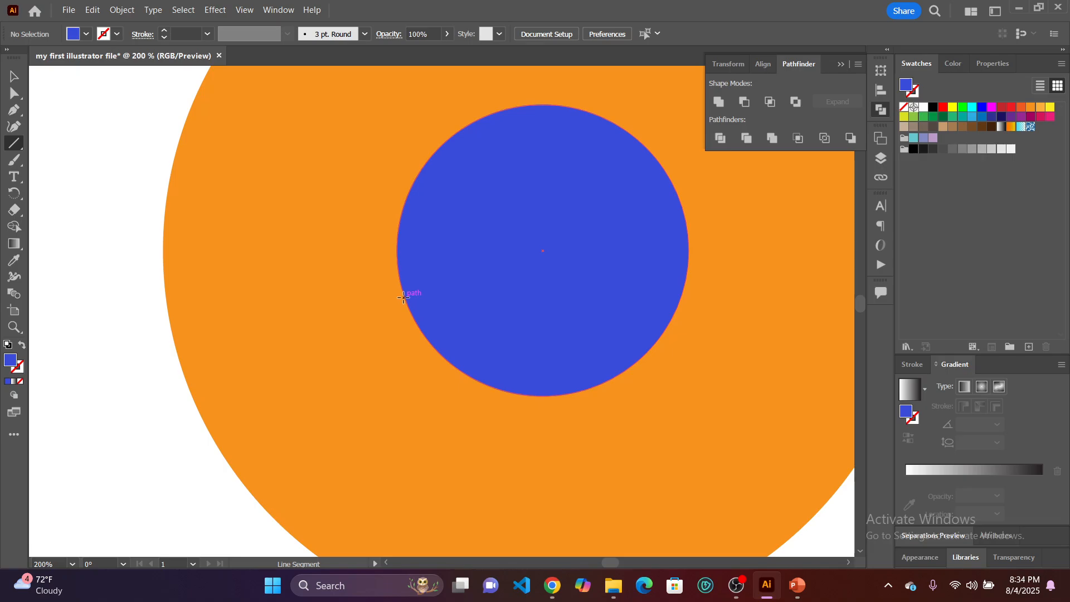
left_click(403, 298)
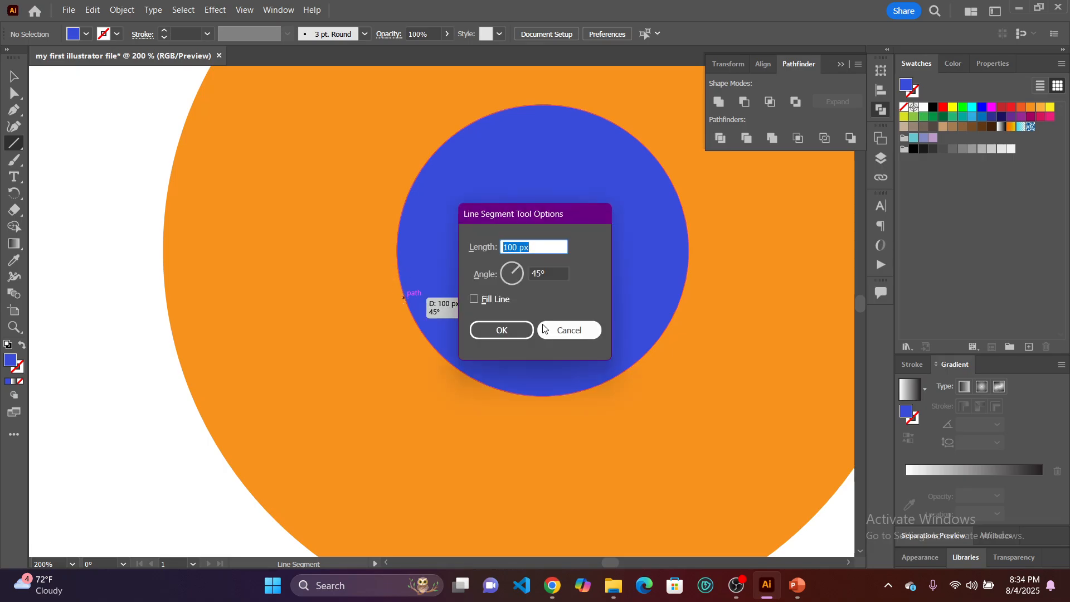
left_click(492, 333)
key("ctrl+z")
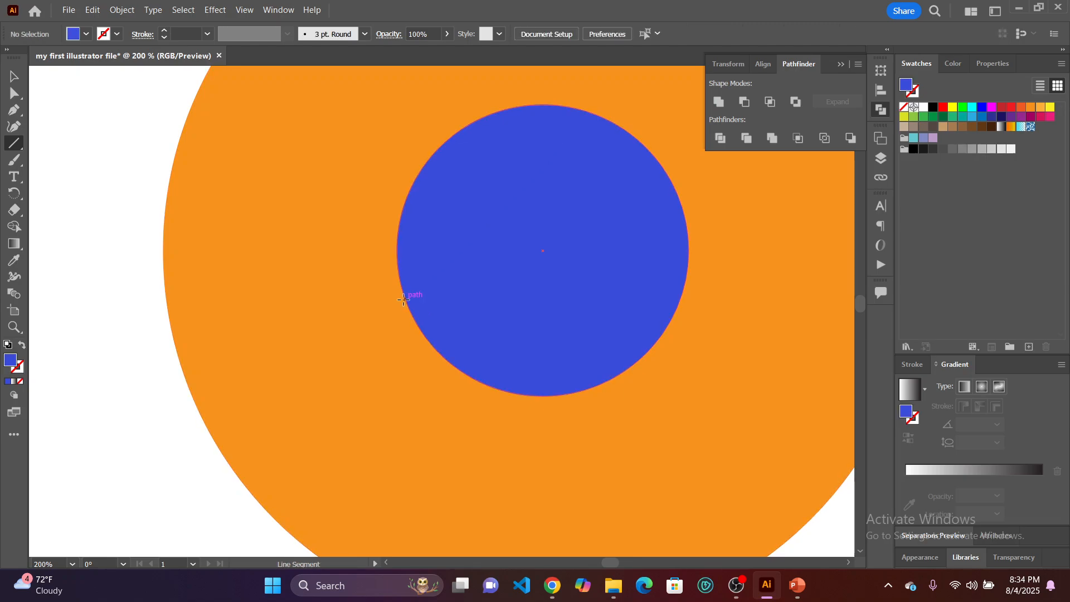
left_click_drag(403, 299, 390, 271)
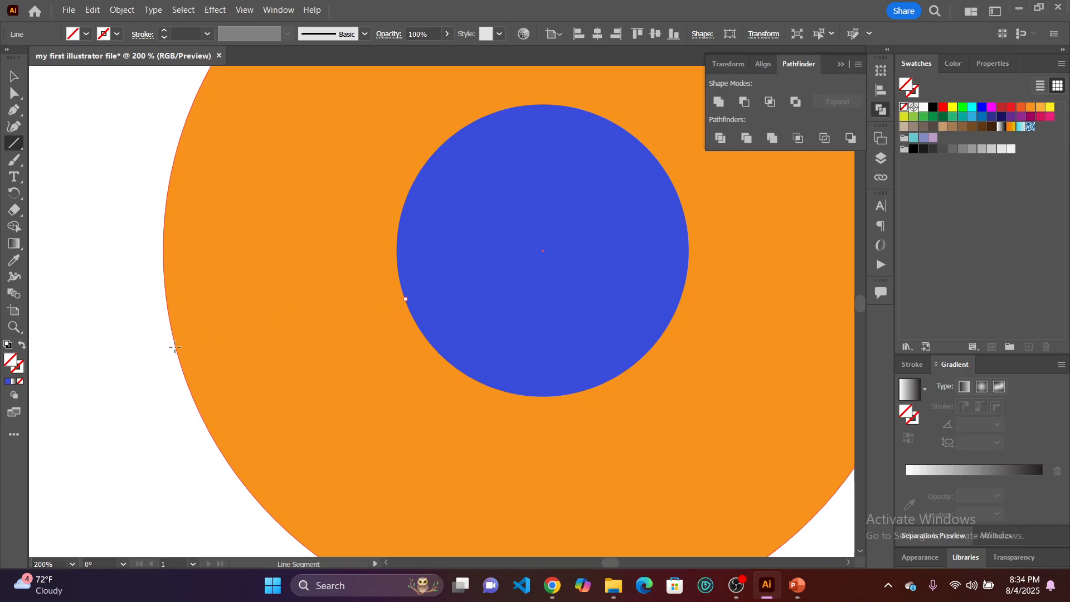
scroll(346, 261, "down", 3)
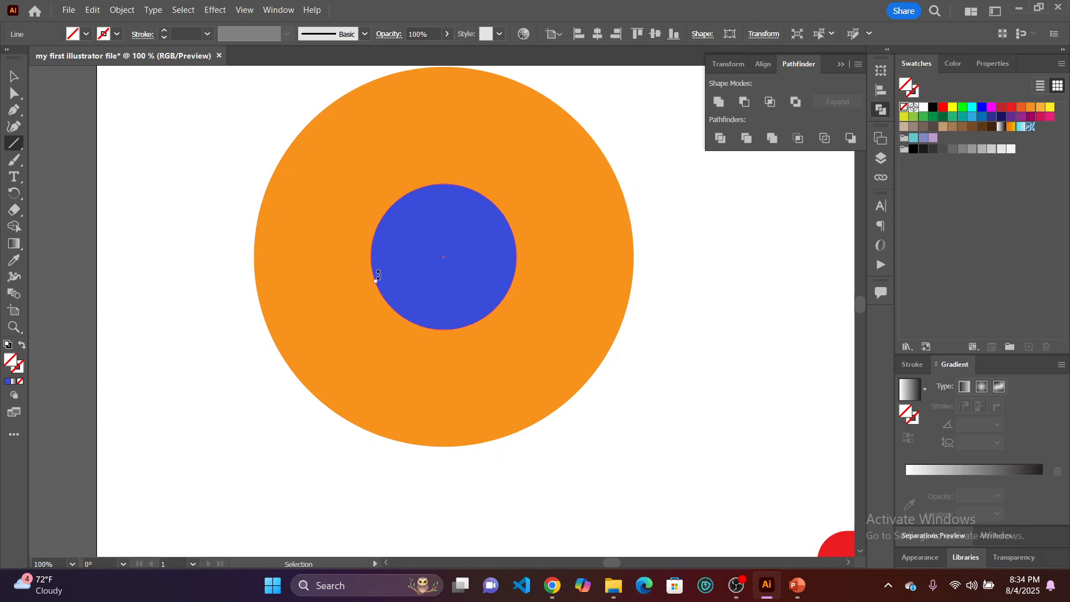
key("ctrl+z")
scroll(366, 268, "up", 4)
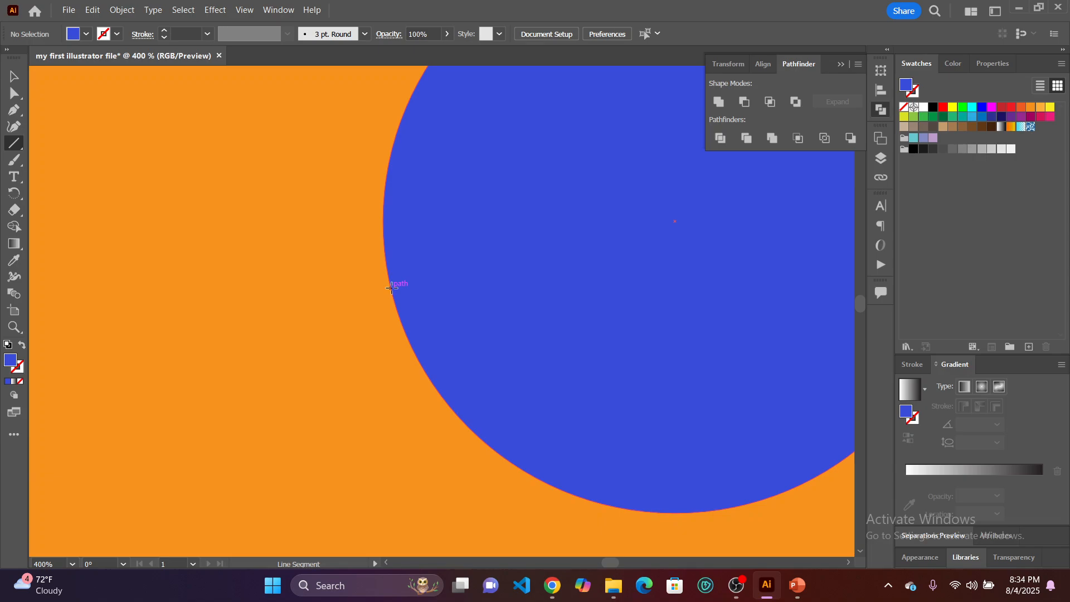
left_click_drag(390, 289, 392, 289)
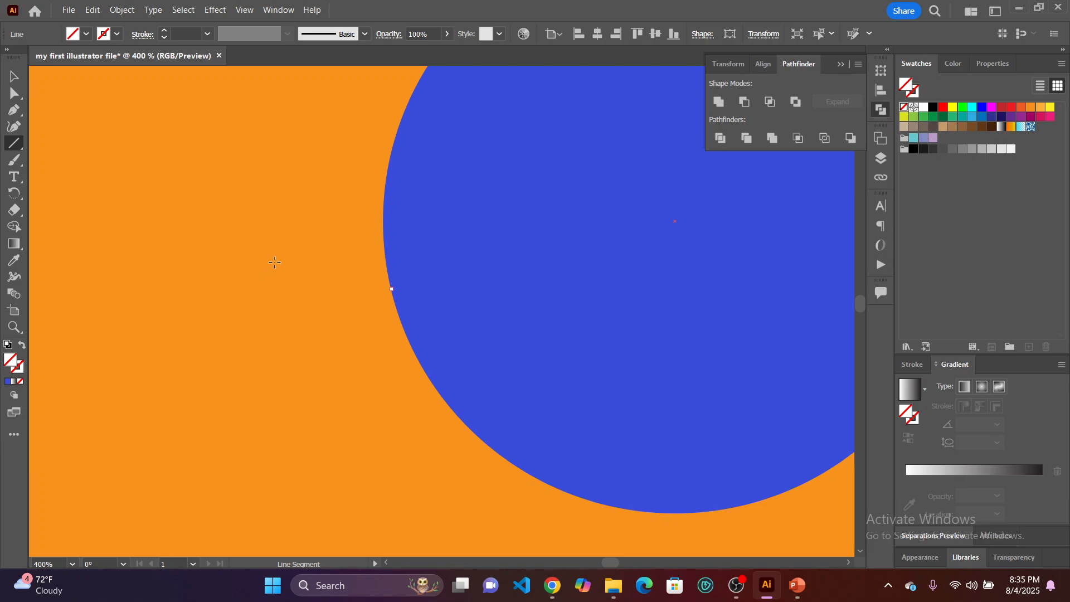
key("ctrl+z")
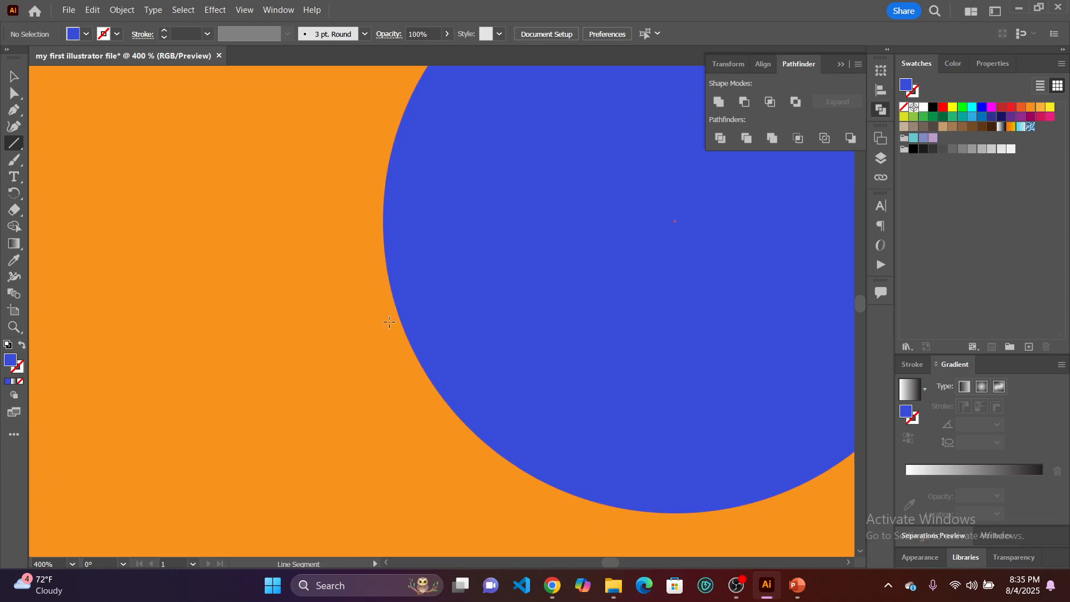
left_click_drag(399, 315, 399, 315)
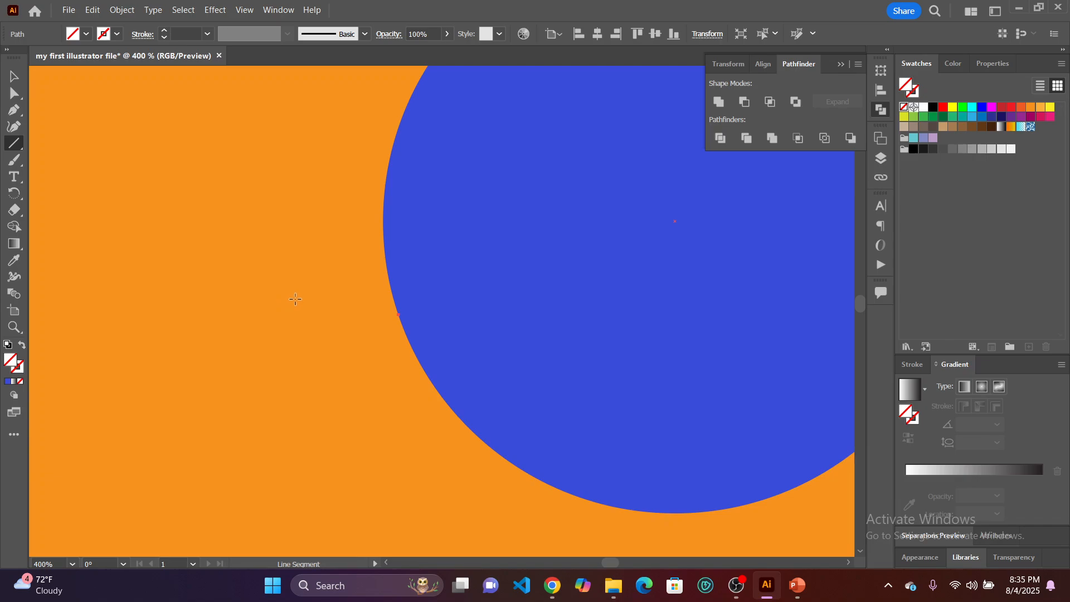
scroll(301, 287, "down", 2)
scroll(232, 203, "up", 3)
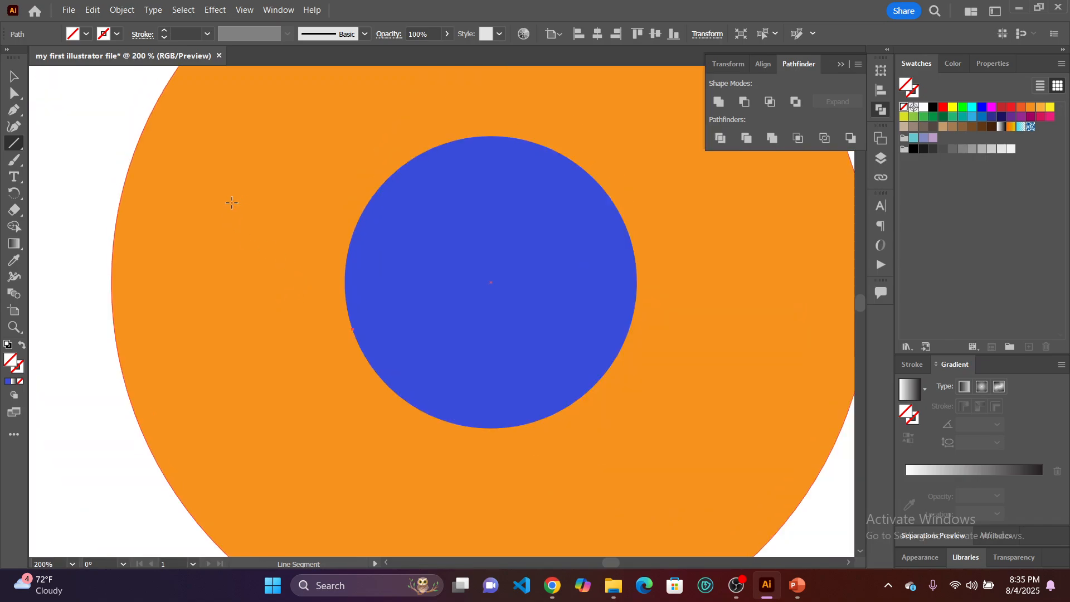
scroll(222, 205, "up", 2)
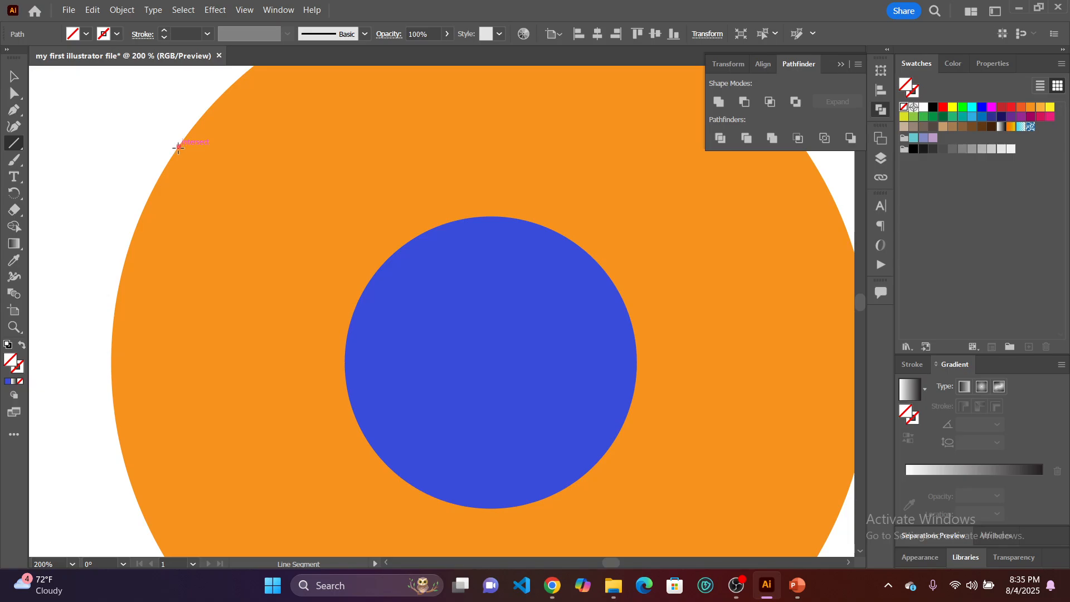
left_click(356, 416, "ctrl")
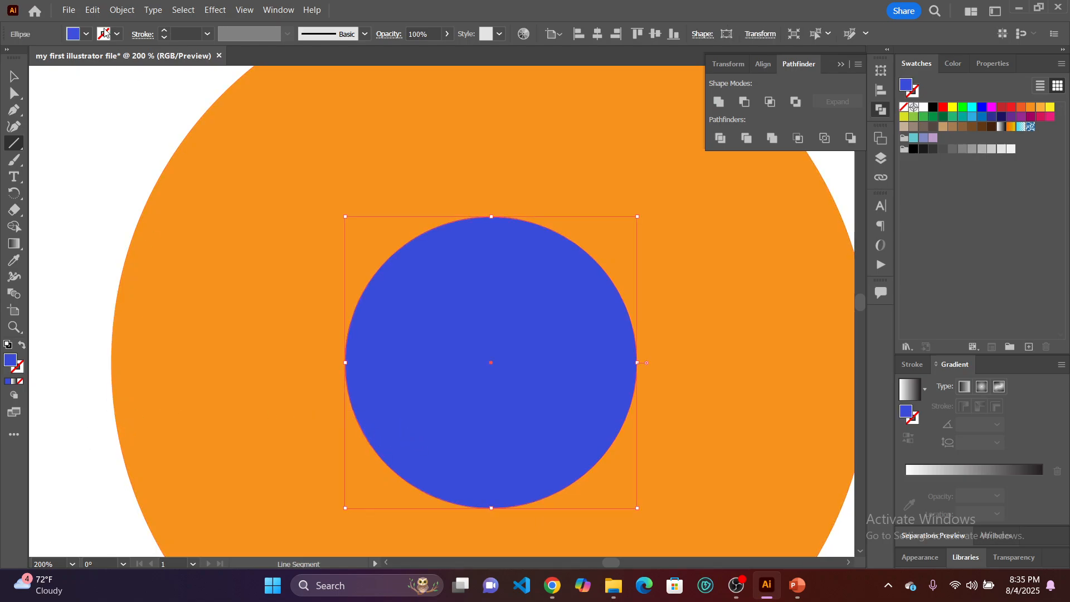
left_click(48, 179, "ctrl")
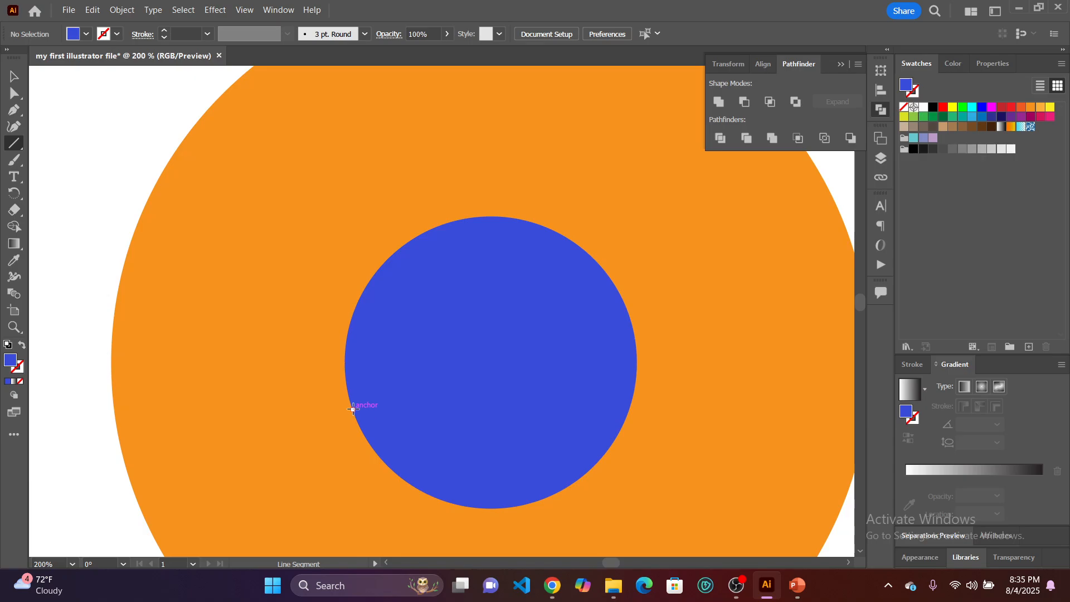
Draw a line about 164 px long at about 116° from the blue circle's edge past the orange circle's edge, with a 1 pt stroke.
mouse_move(352, 410)
left_mouse_down()
mouse_move(240, 304)
mouse_move(207, 296)
mouse_move(261, 247)
mouse_move(119, 174)
mouse_move(132, 216)
mouse_move(313, 386)
mouse_move(337, 443)
mouse_move(273, 180)
mouse_move(223, 170)
mouse_move(219, 188)
mouse_move(204, 111)
mouse_move(182, 85)
mouse_move(199, 87)
left_mouse_up()
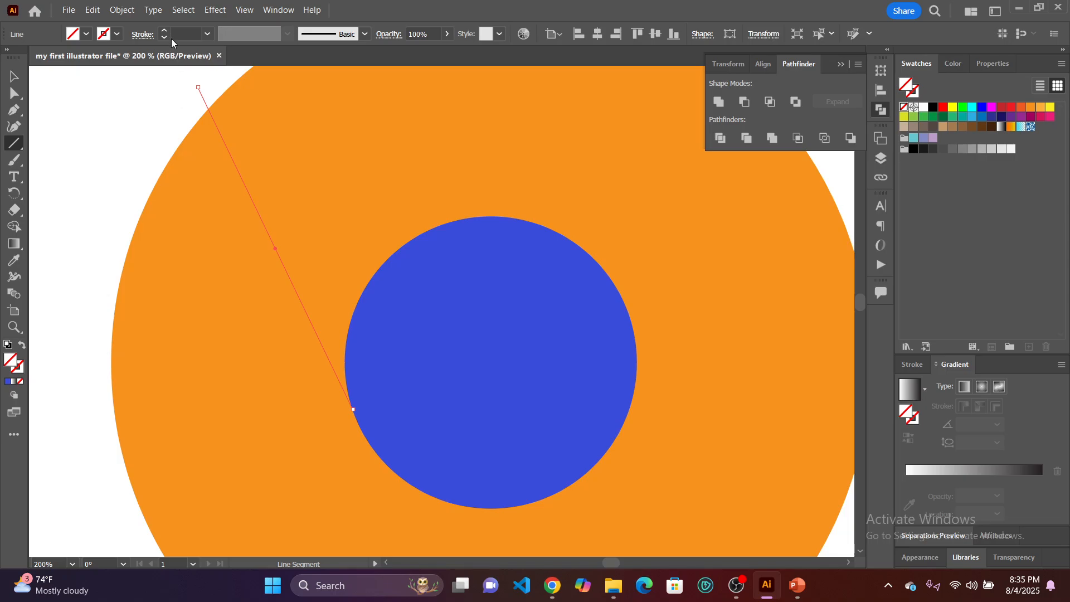
left_click(163, 31)
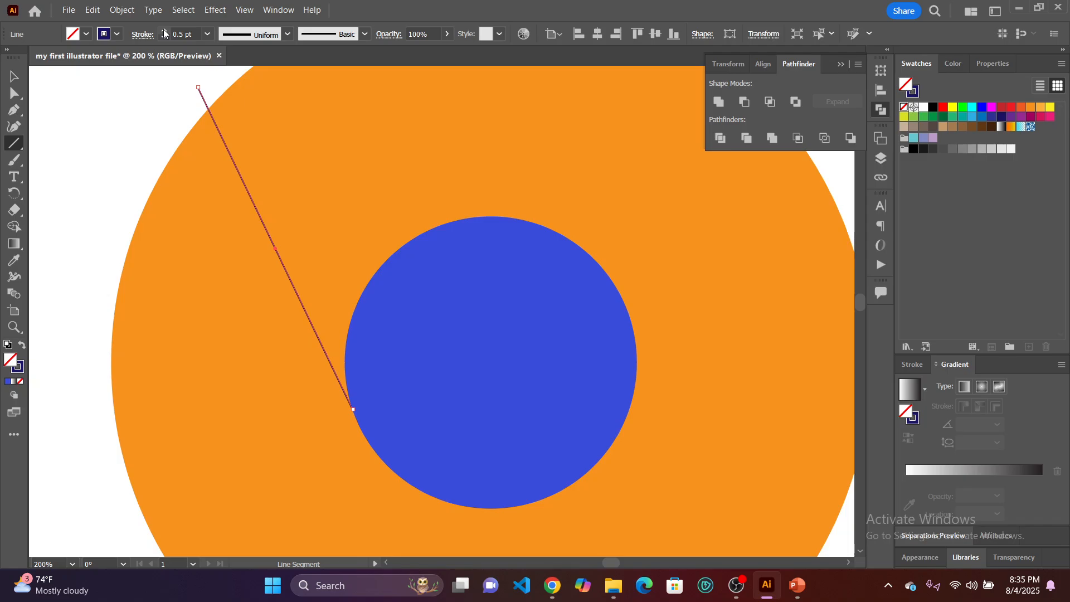
left_click(164, 31)
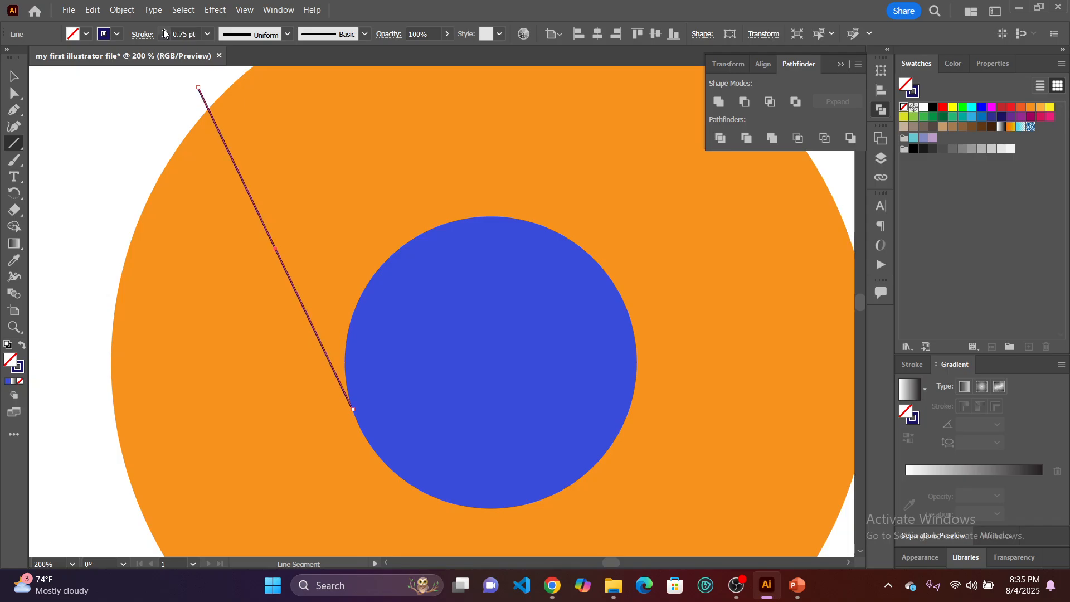
left_click(163, 30)
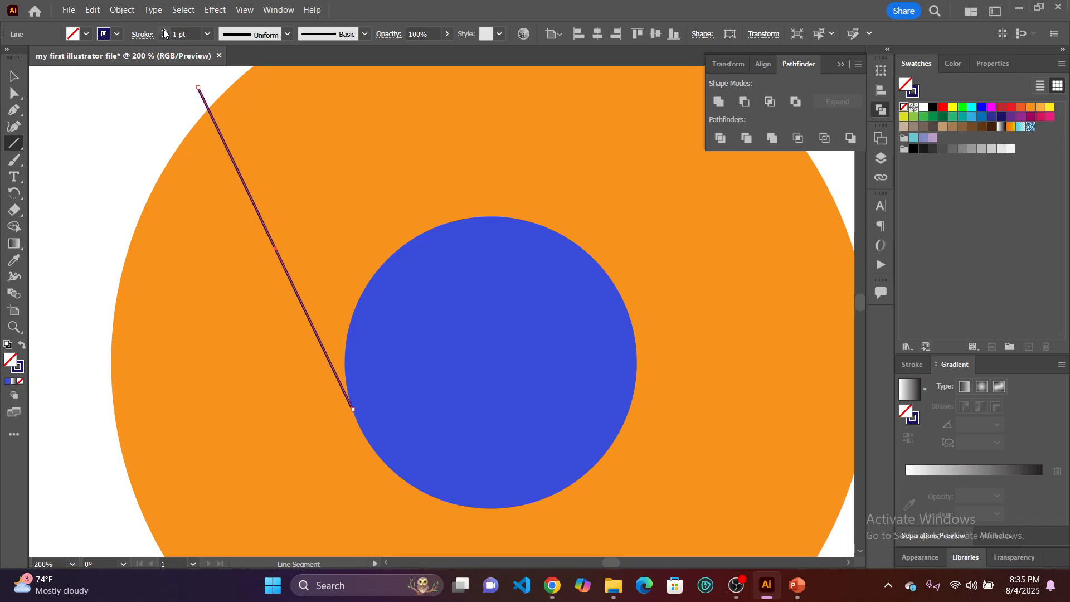
Set the line's stroke color to white and deselect it.
left_click(116, 35)
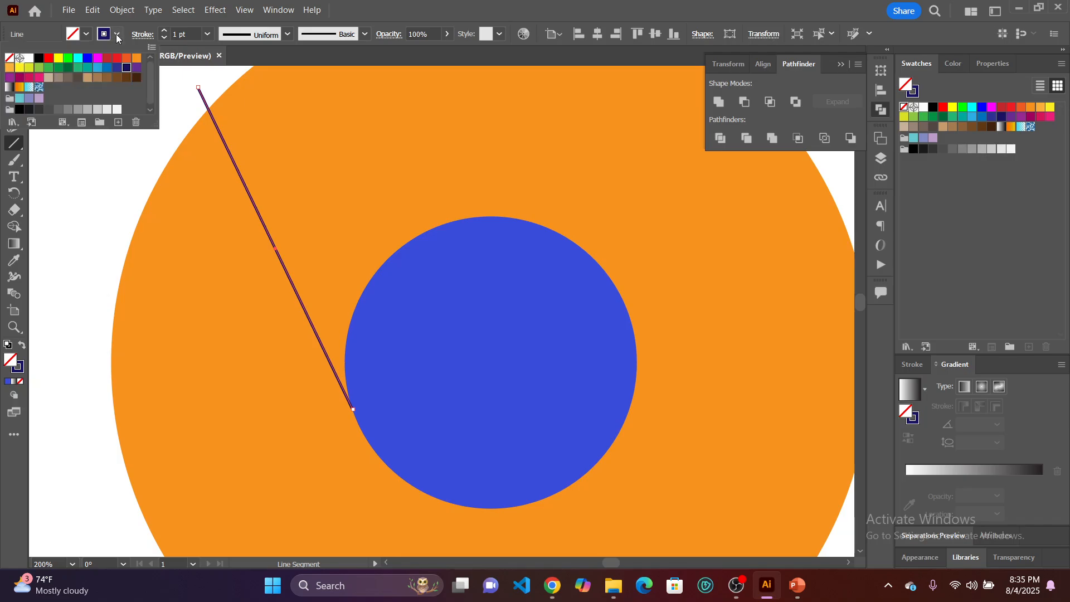
left_click(29, 58)
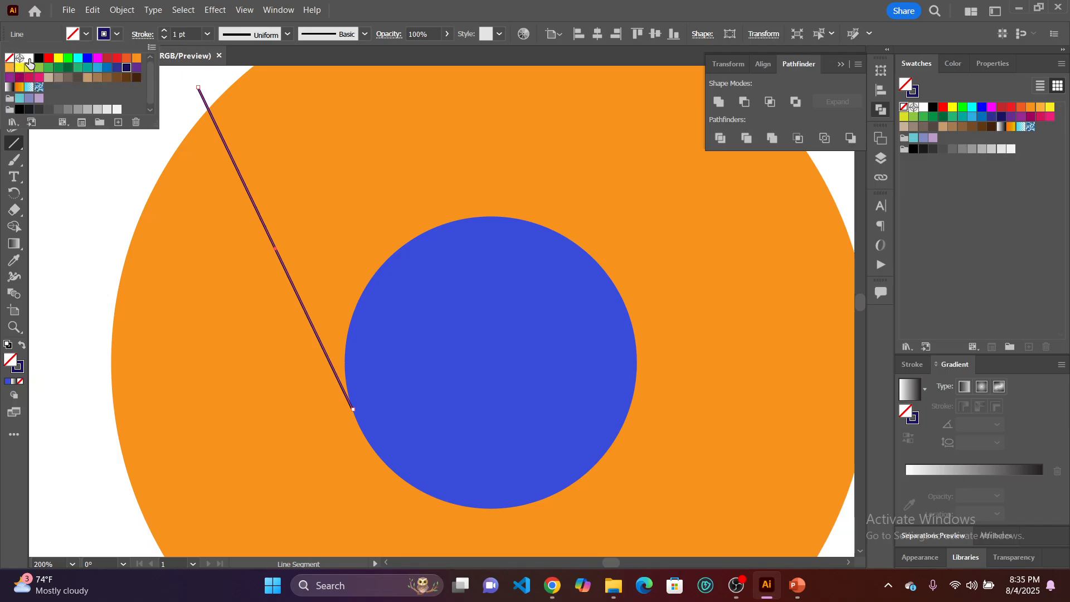
left_click(70, 188)
scroll(126, 223, "down", 2)
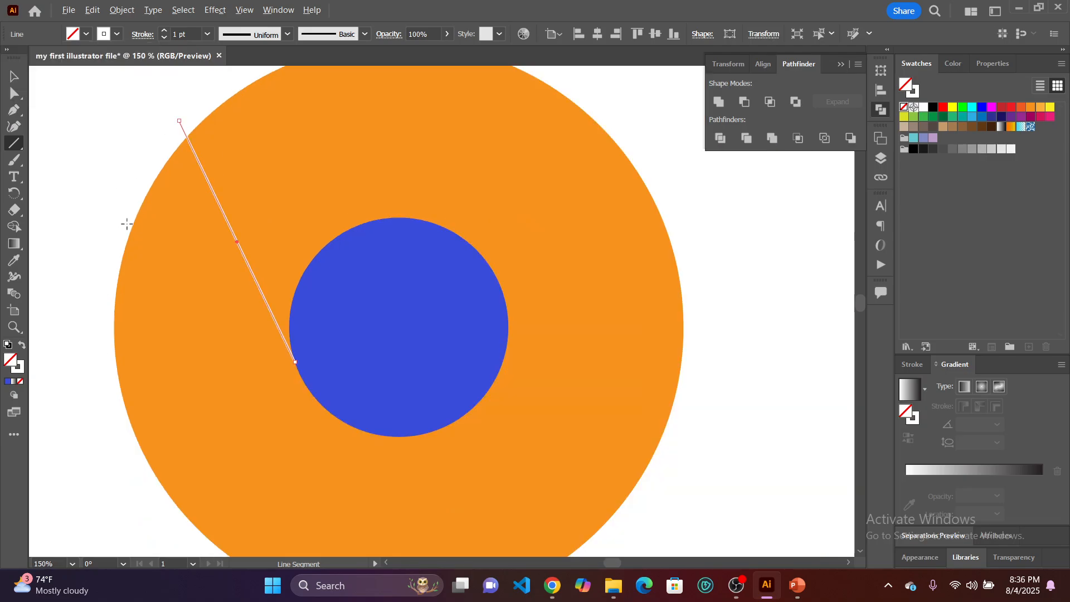
left_click(120, 184)
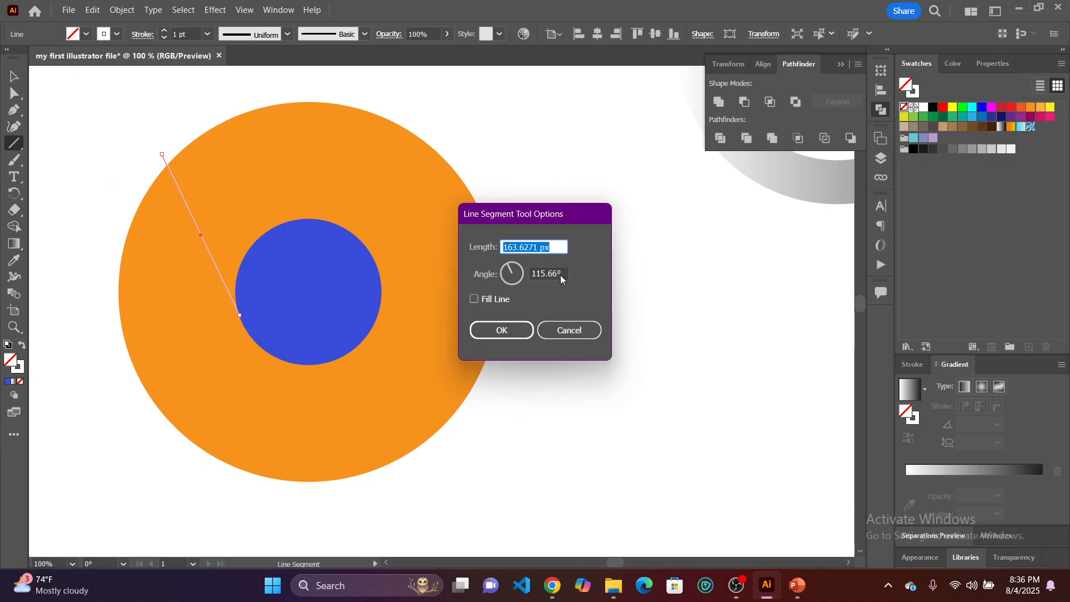
key("Escape")
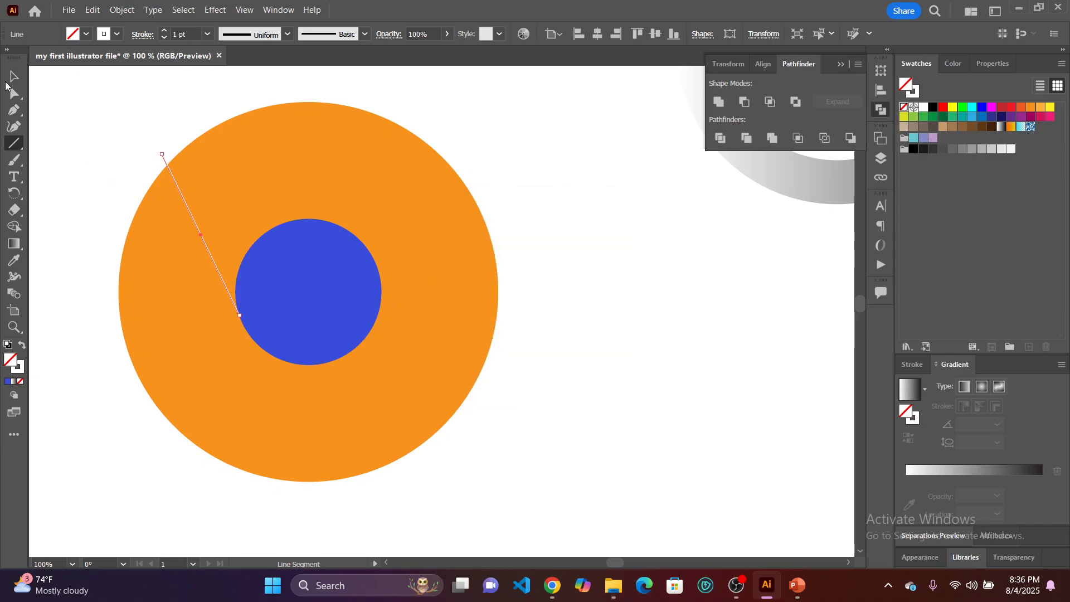
key("v")
left_click(93, 146)
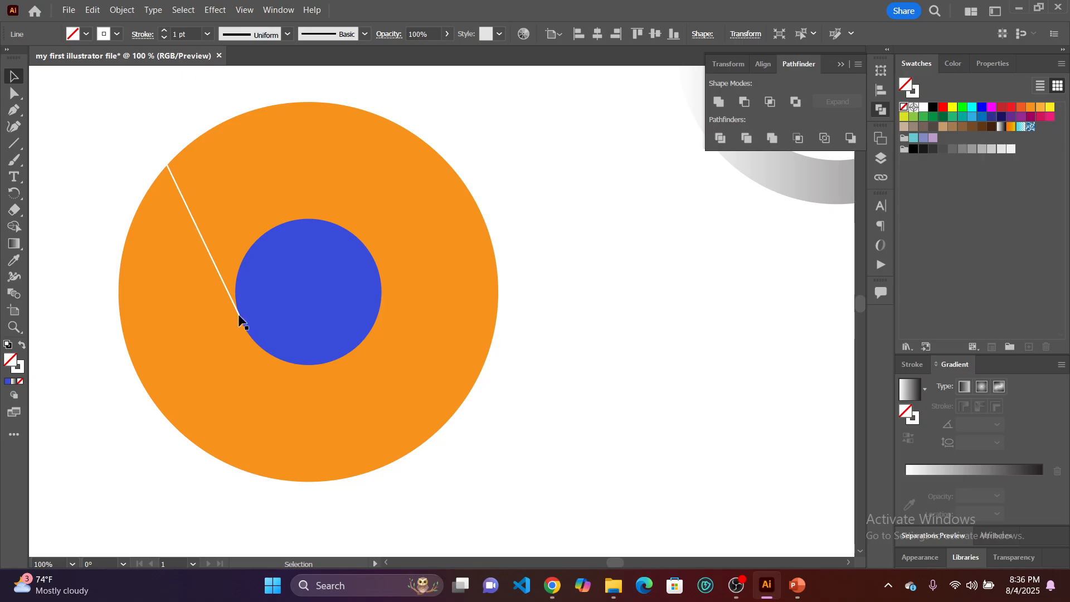
Draw a second white 1 pt line from the top of the blue circle, slanting slightly upward past the orange circle's right edge.
left_click(14, 143)
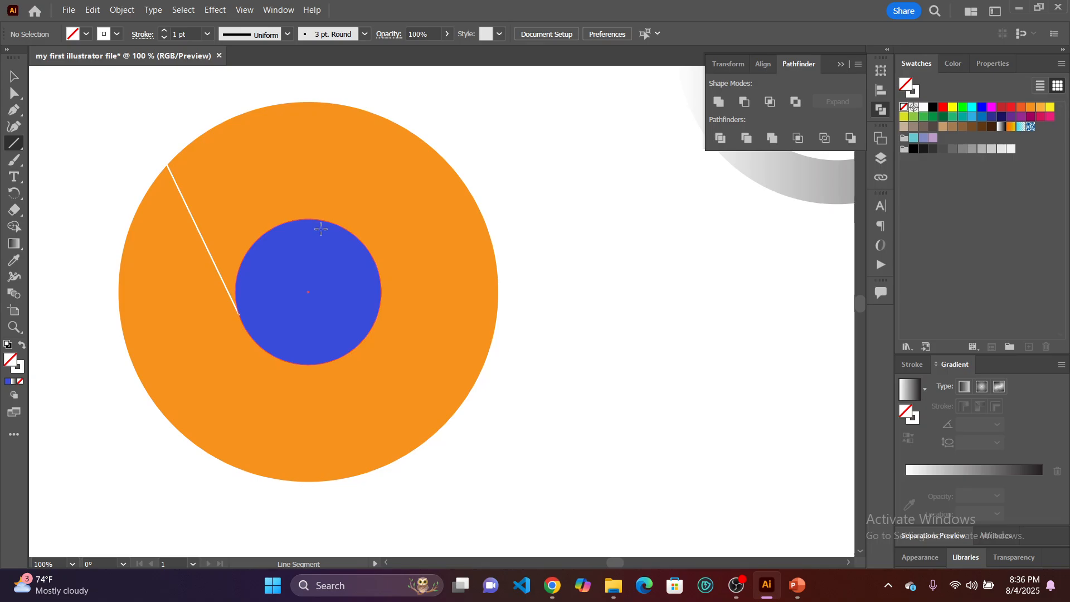
scroll(318, 231, "up", 1)
scroll(294, 217, "up", 1)
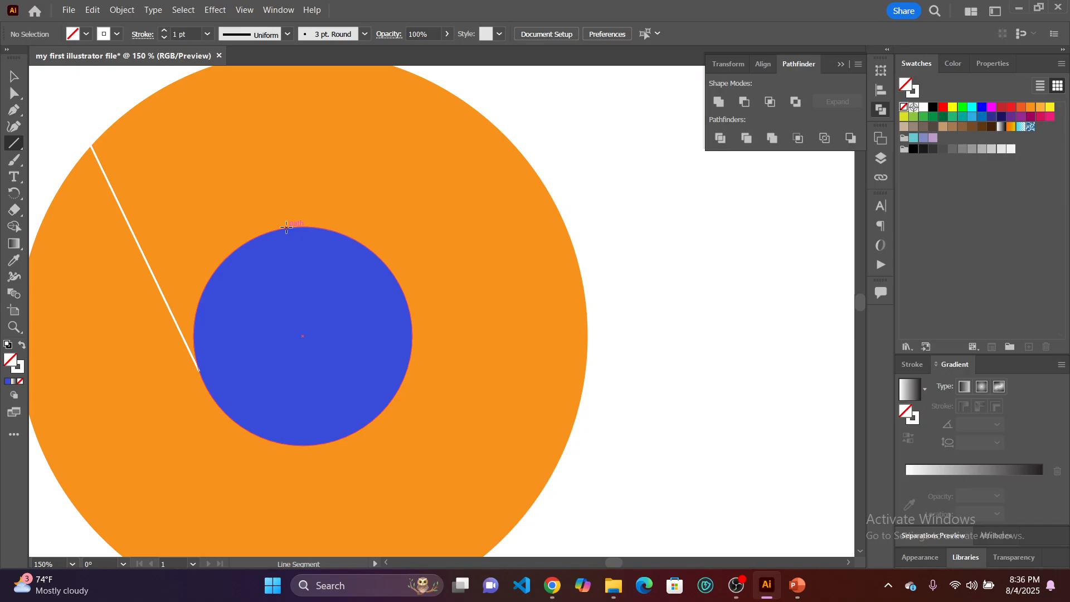
left_click_drag(286, 227, 565, 191)
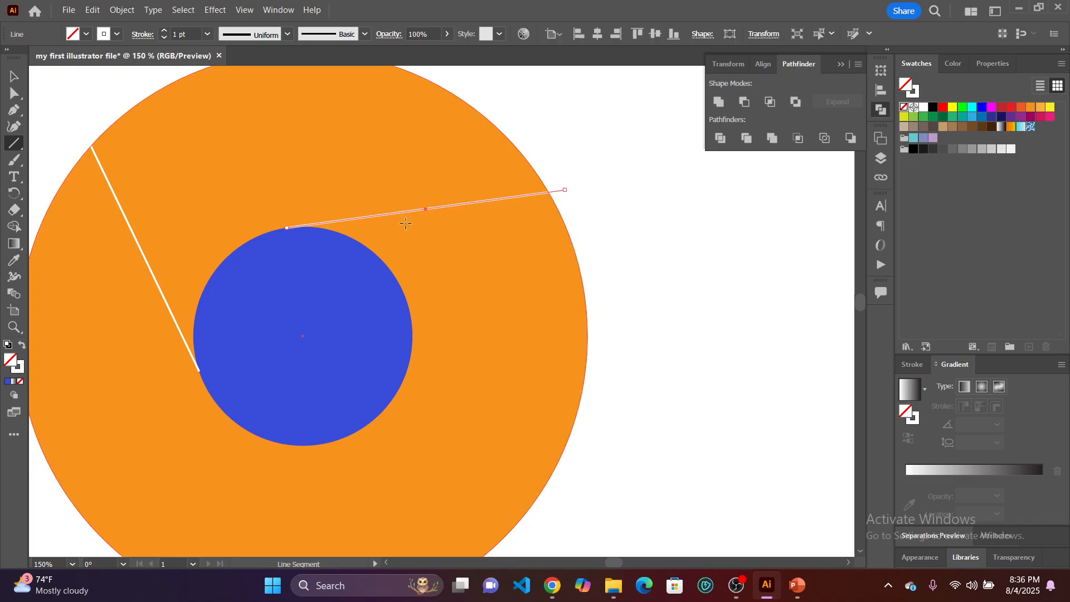
left_click(11, 77)
left_click(71, 104)
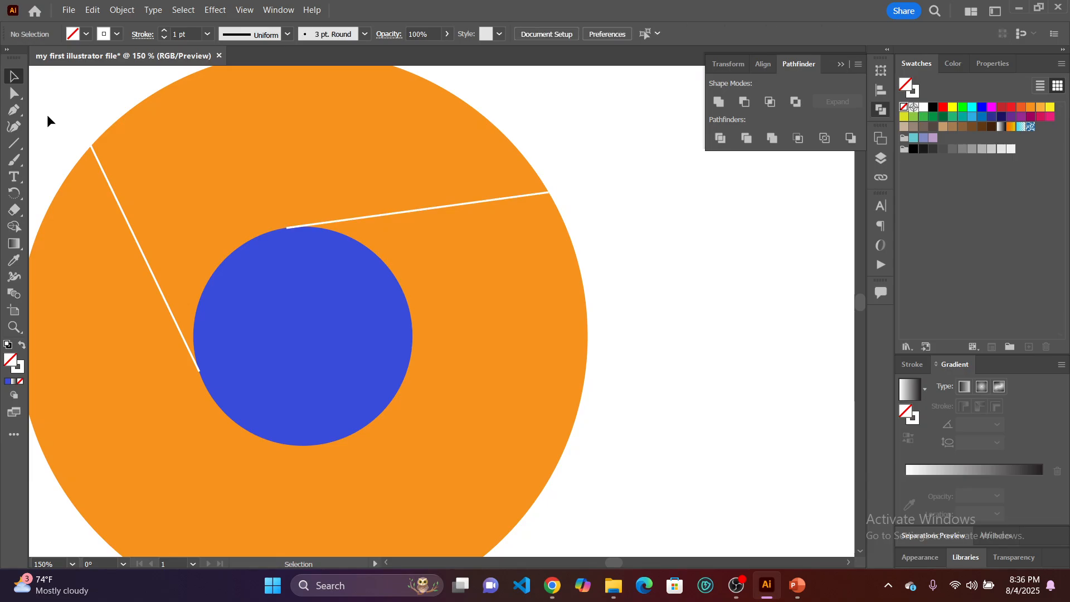
left_click(15, 112)
left_click(15, 144)
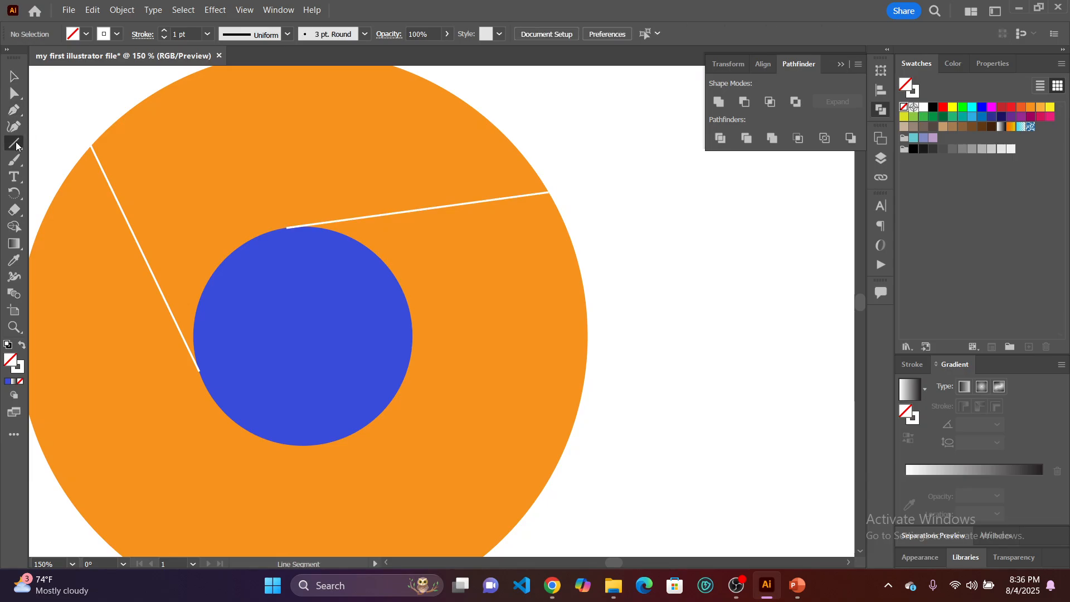
scroll(432, 296, "down", 3)
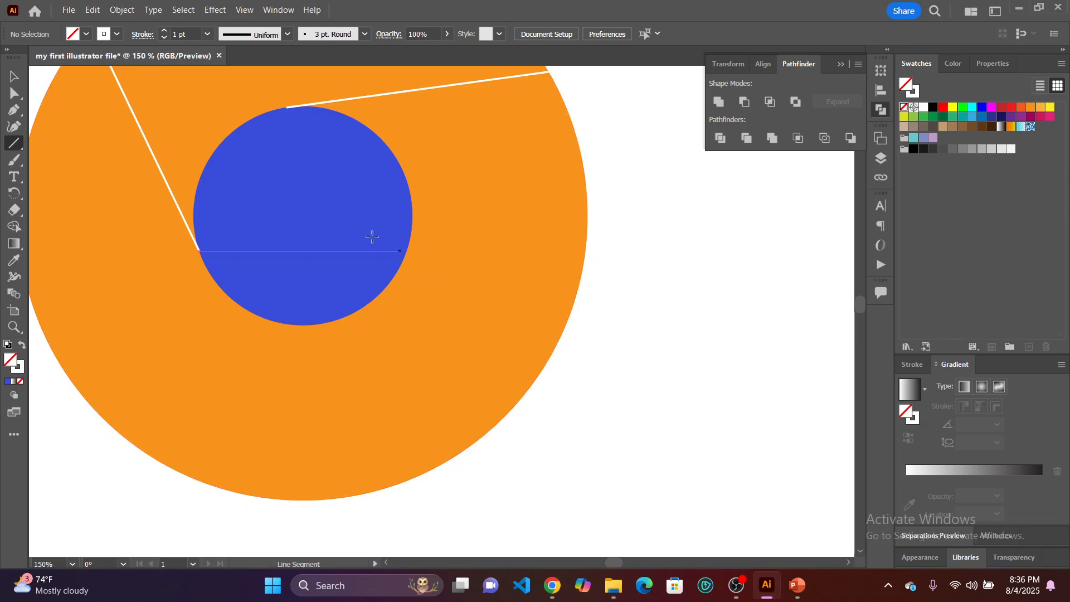
scroll(89, 177, "left", 3)
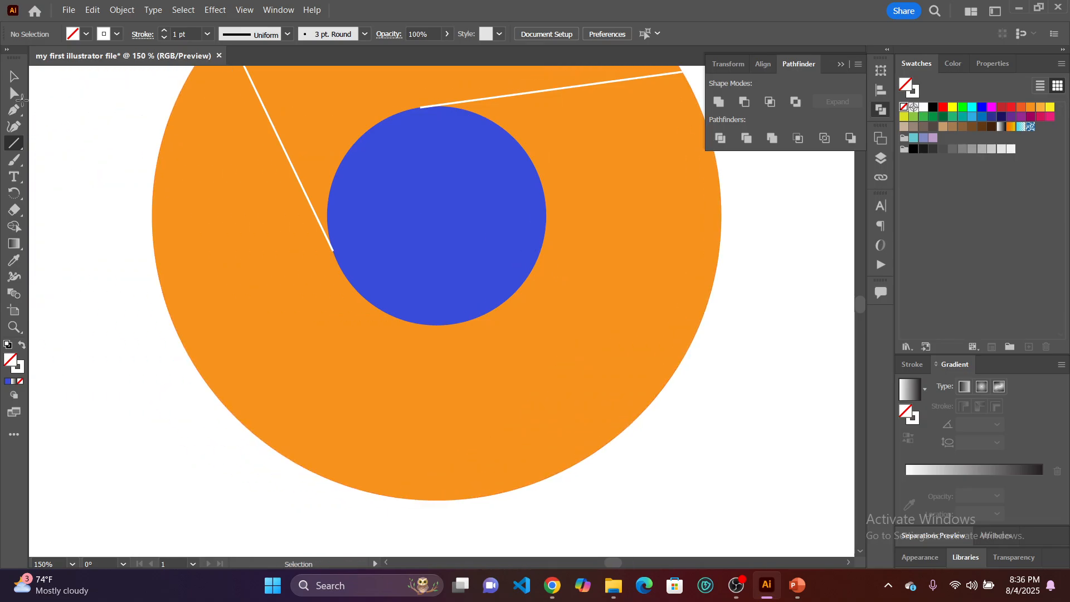
Delete both white lines running from the blue circle across the orange circle.
left_click(12, 77)
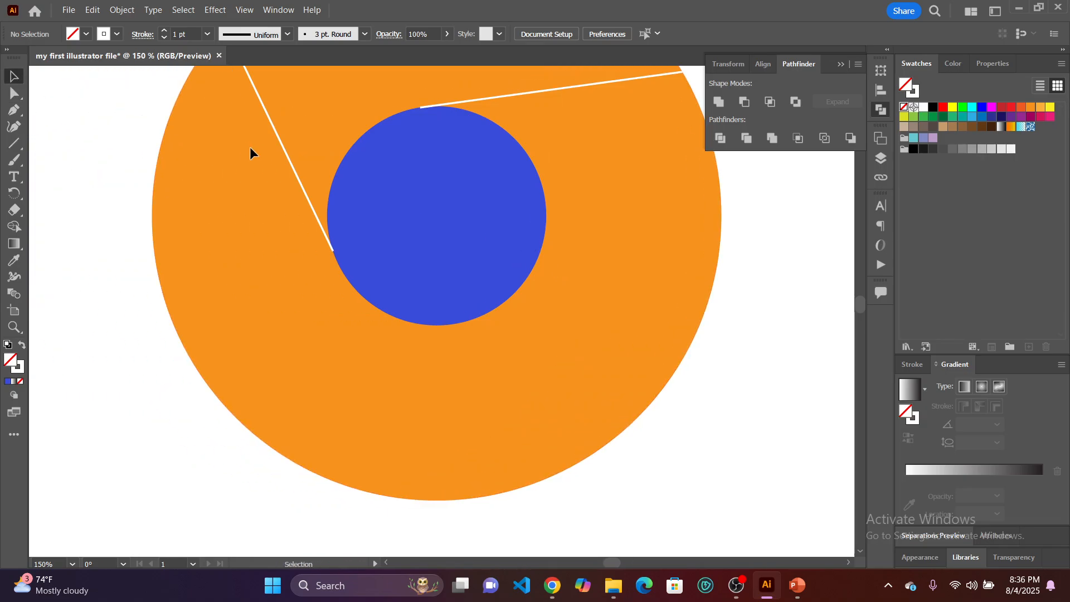
left_click(299, 164)
key("Delete")
key("Delete")
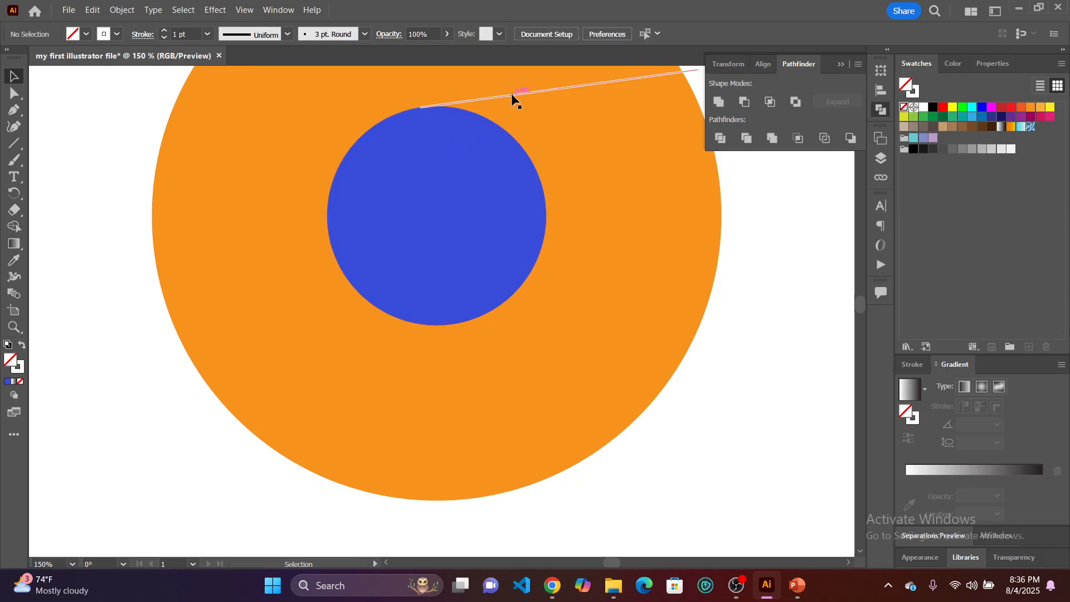
Draw a straight Pen path from the blue circle's lower-left edge up to the orange circle's upper-left edge, then deselect it.
left_click(15, 117)
scroll(345, 281, "up", 1)
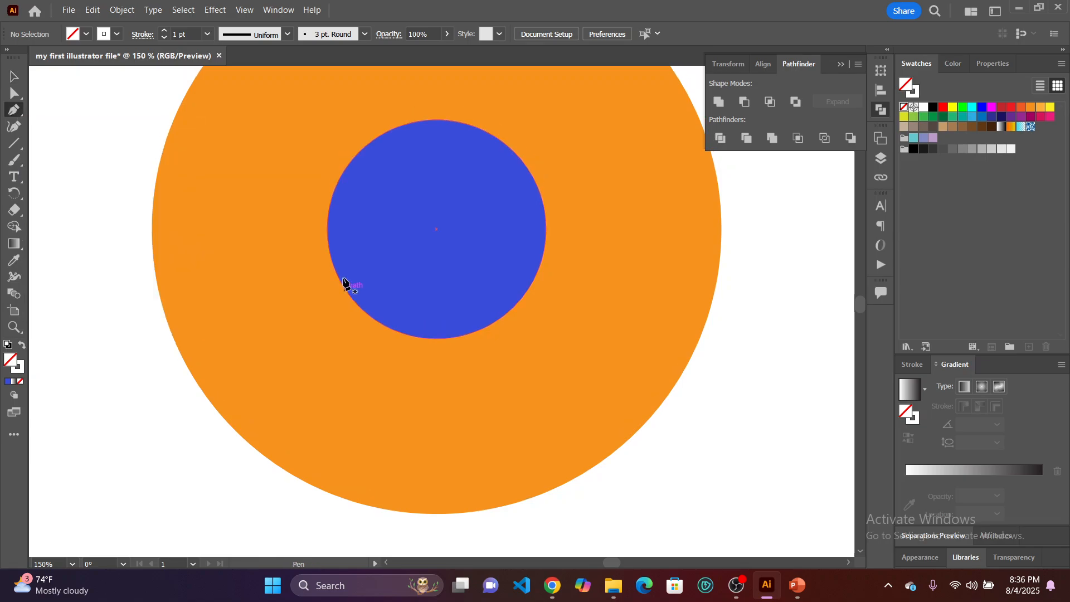
scroll(334, 323, "up", 2)
scroll(326, 330, "up", 2)
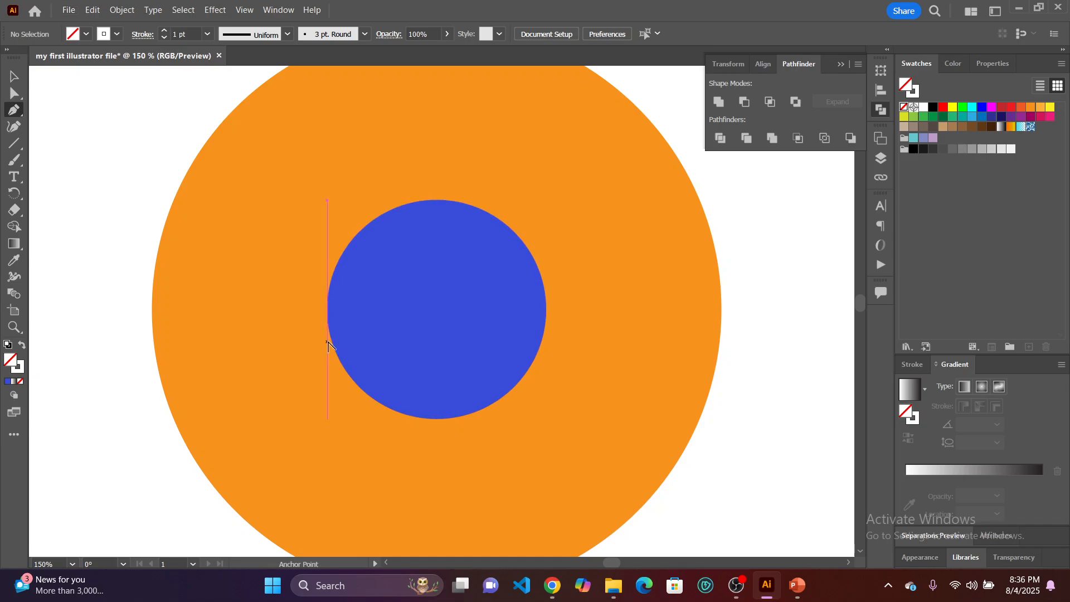
scroll(328, 346, "up", 1)
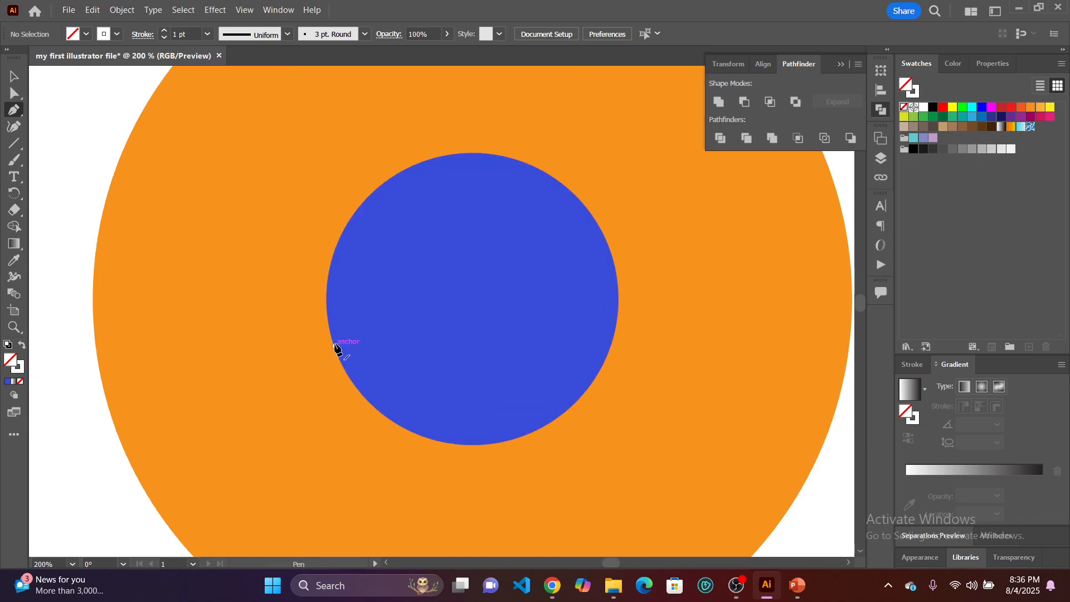
left_click(335, 346)
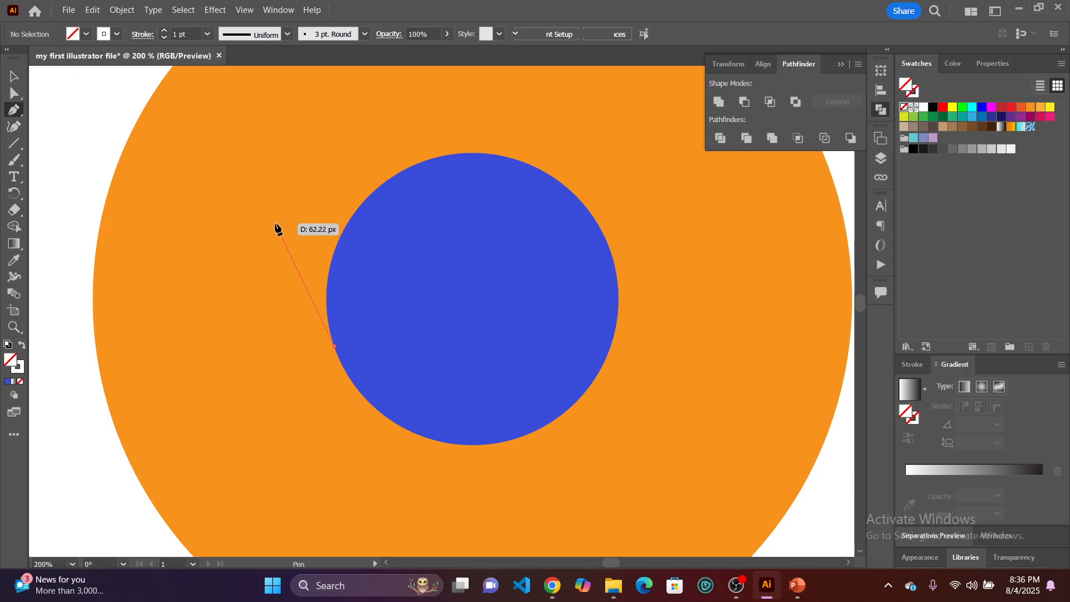
scroll(275, 229, "down", 1)
scroll(273, 229, "up", 2)
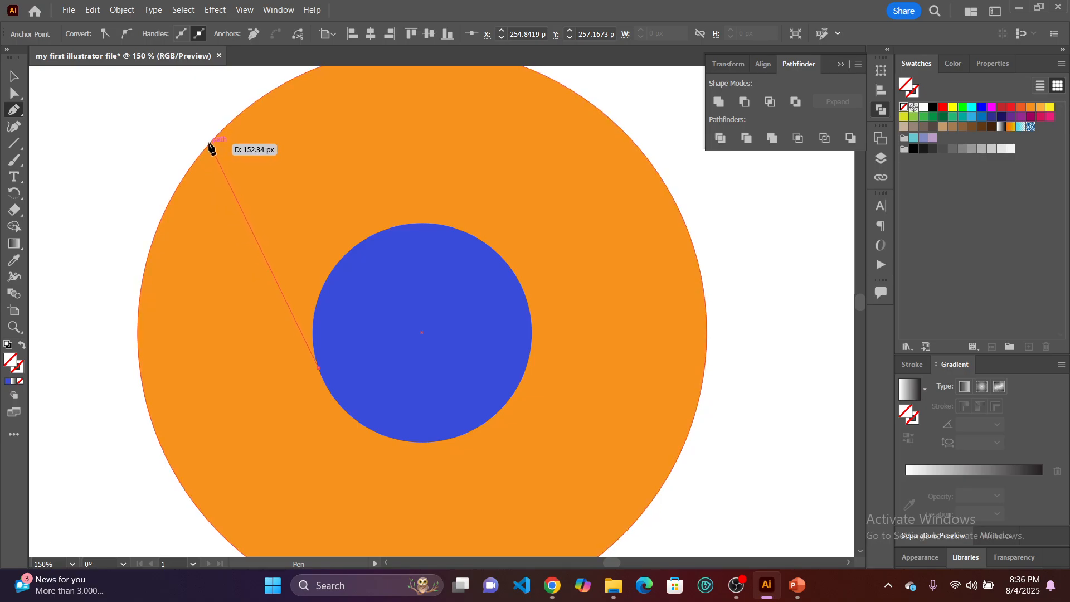
scroll(210, 146, "up", 4)
left_click(202, 139)
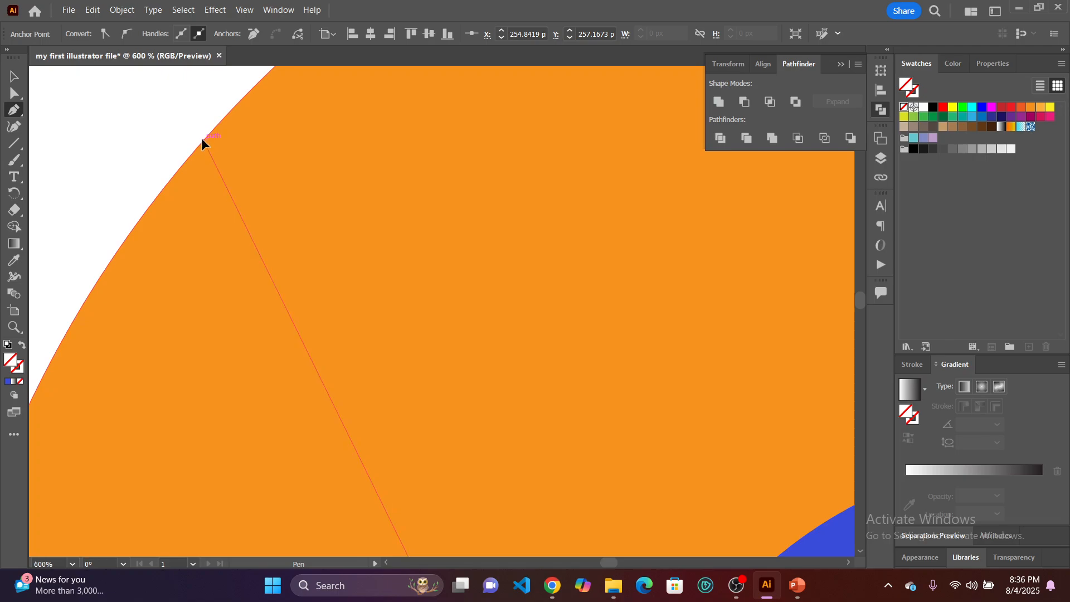
scroll(226, 156, "down", 3)
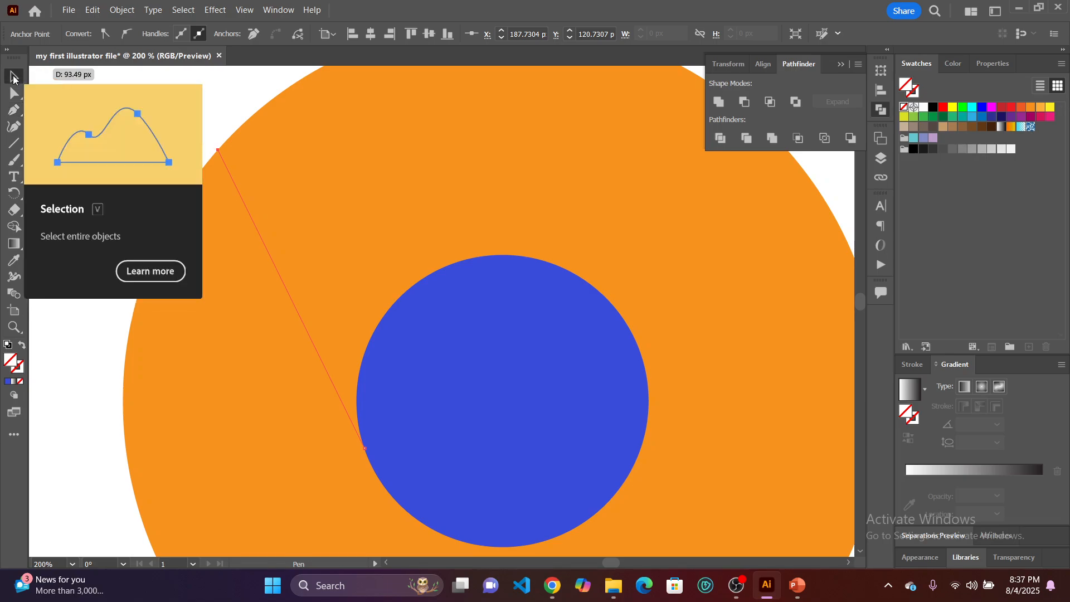
left_click(14, 77)
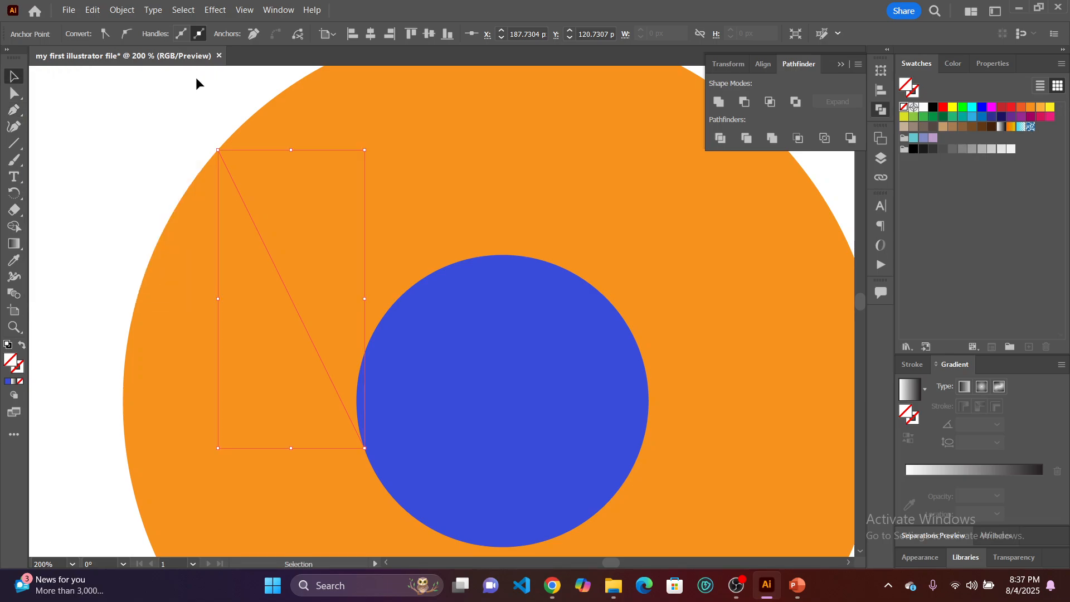
left_click(191, 108)
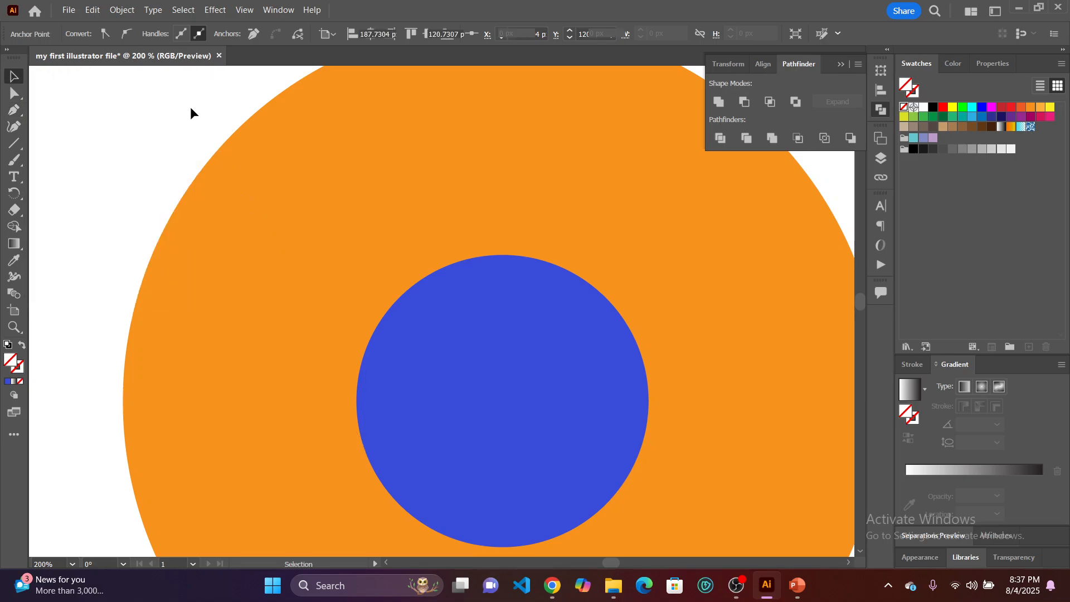
Give the new straight path a white 1 pt stroke and deselect it.
left_click(251, 216)
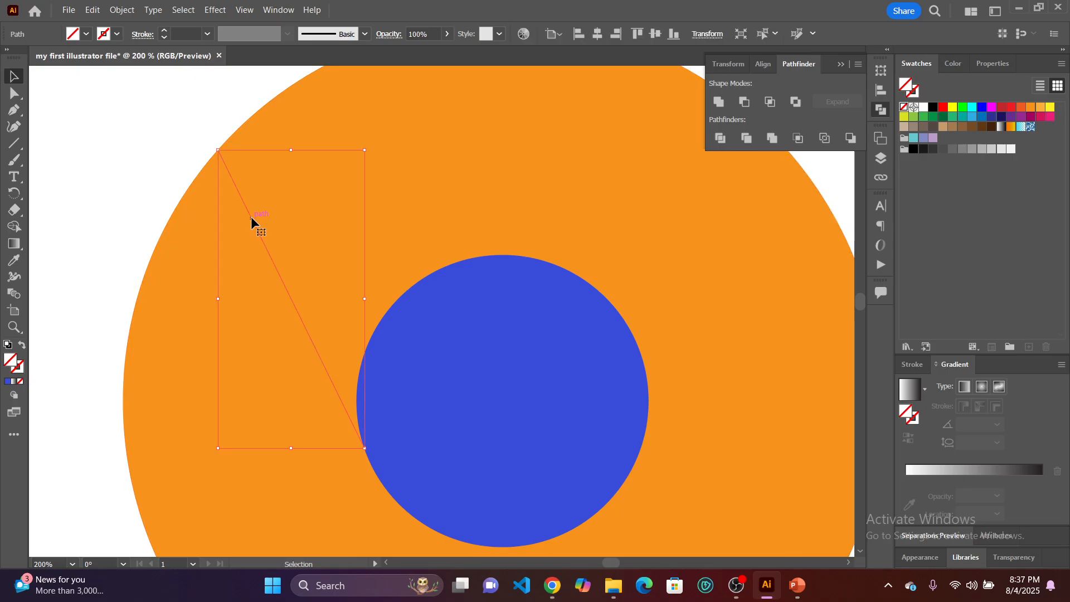
left_click(164, 32)
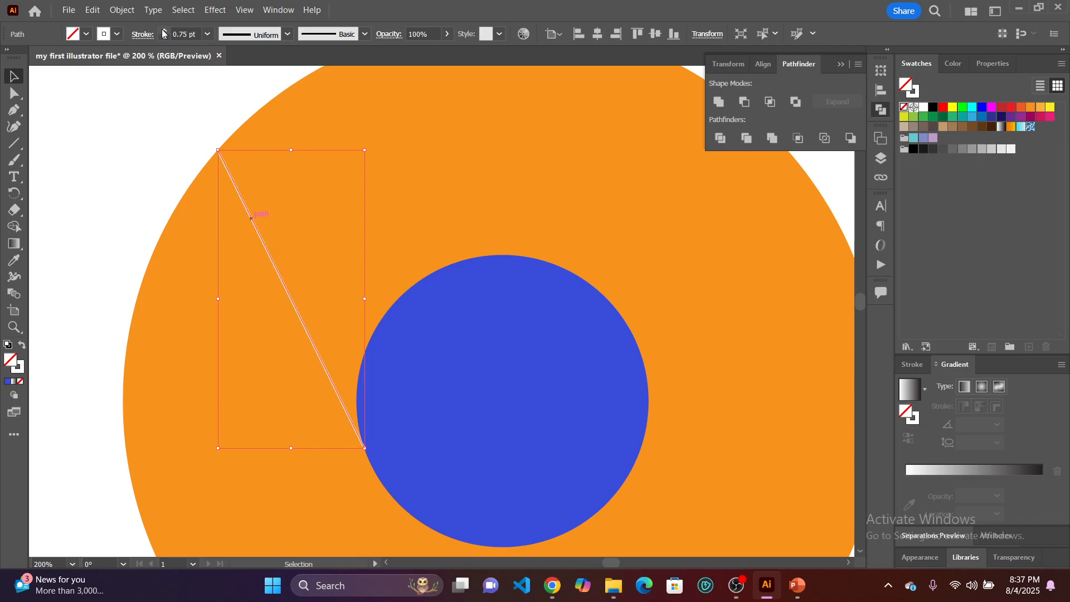
left_click(164, 31)
left_click(131, 129)
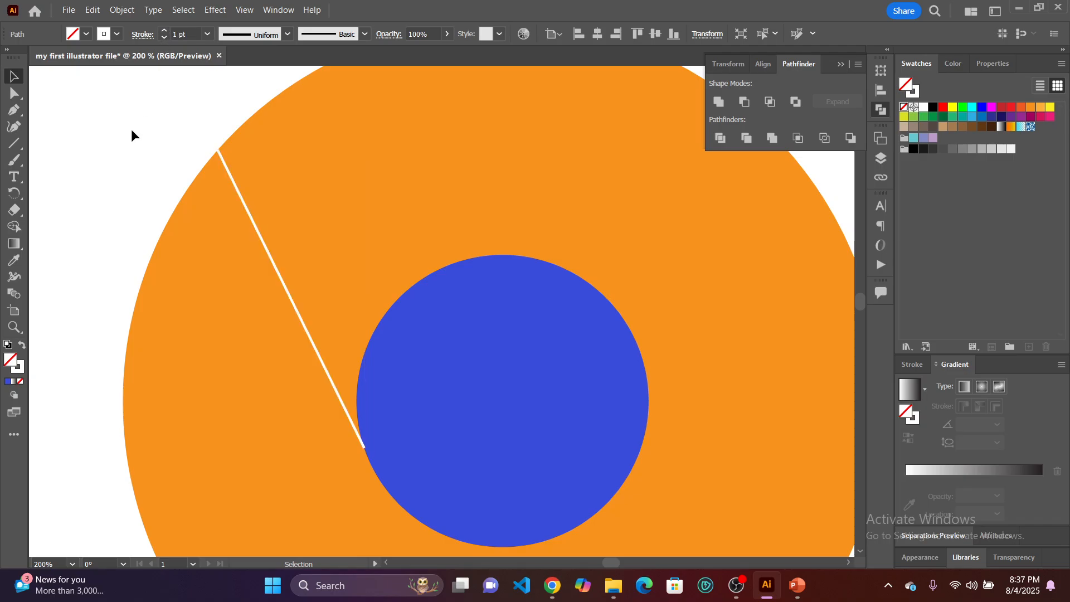
Stretch the white line's outer end slightly beyond the orange circle's upper-left edge and deselect it.
scroll(132, 129, "down", 1)
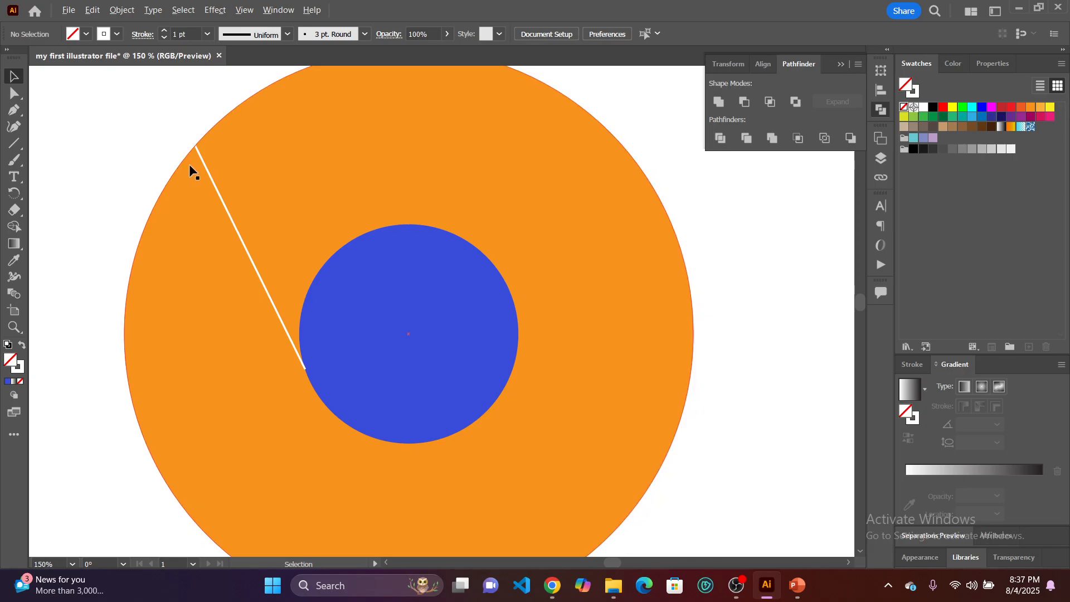
scroll(189, 164, "up", 2)
left_click(211, 157)
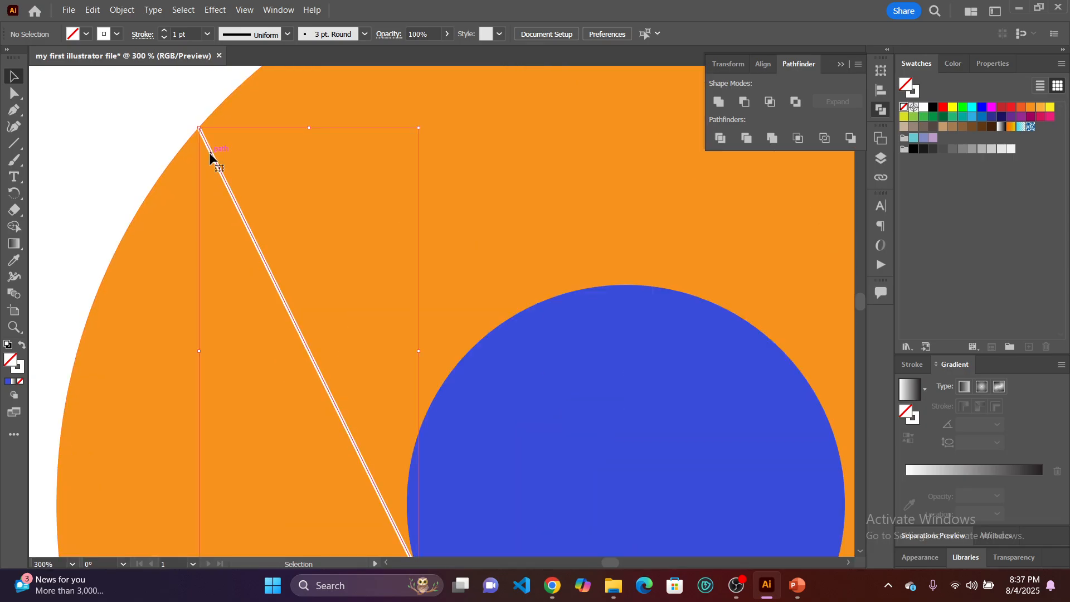
scroll(201, 136, "up", 1)
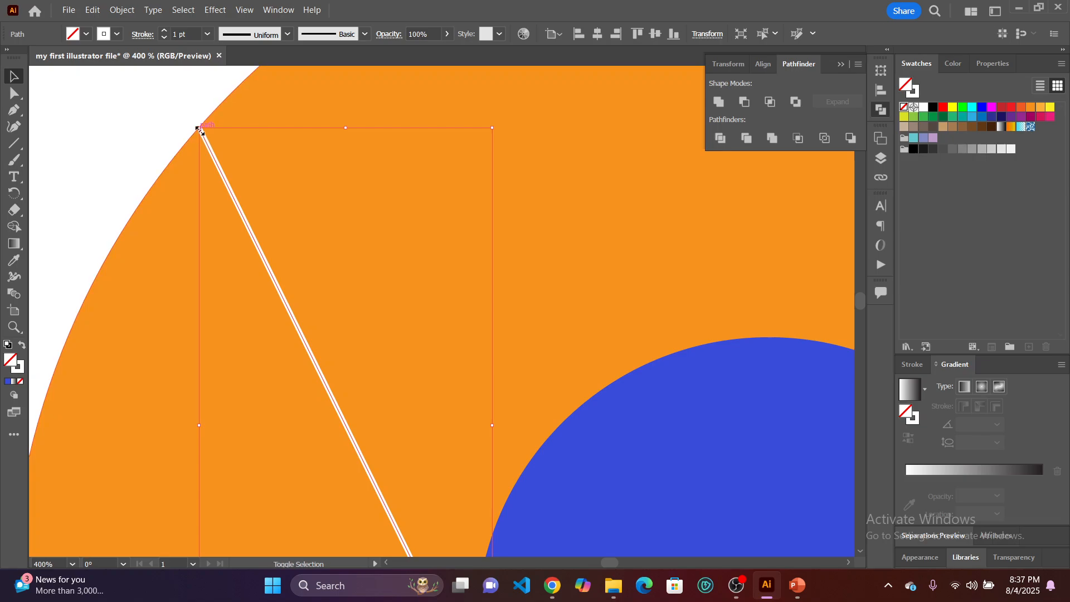
left_click_drag(199, 128, 192, 116)
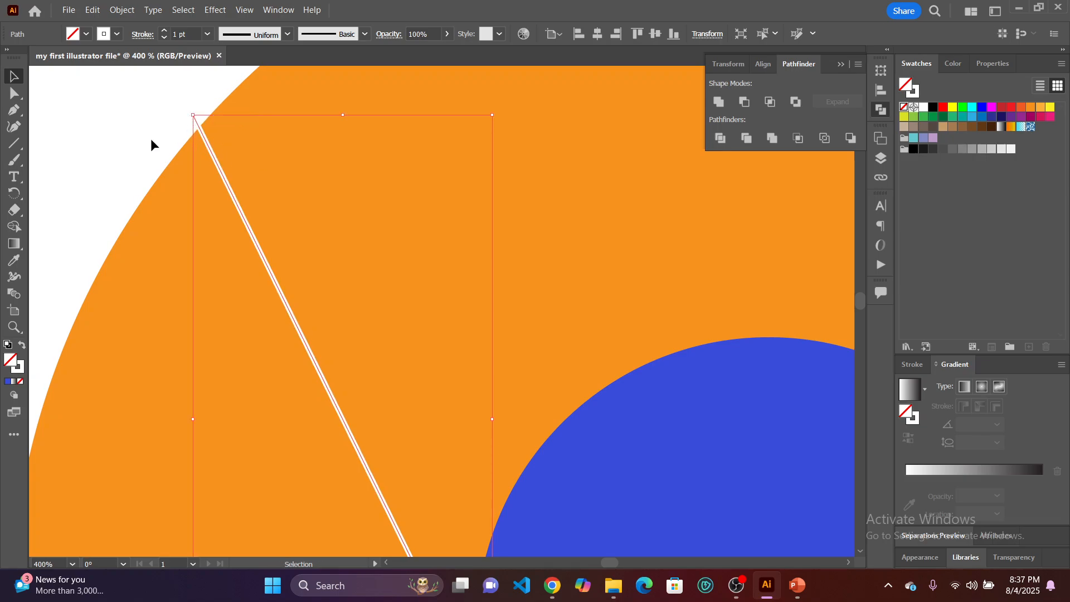
scroll(147, 184, "down", 2)
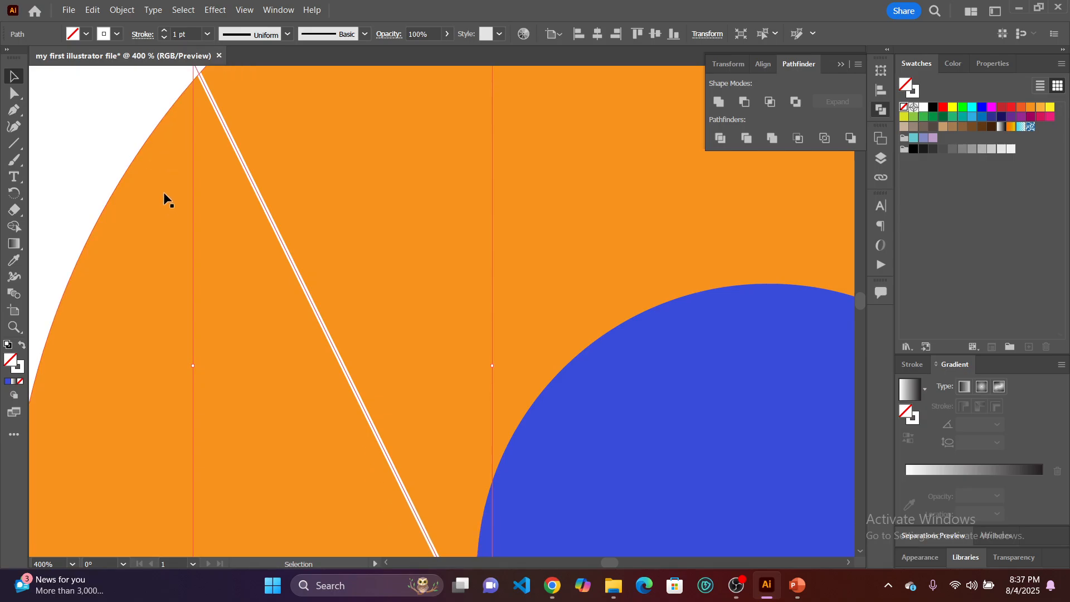
scroll(188, 119, "up", 1)
left_click(87, 177)
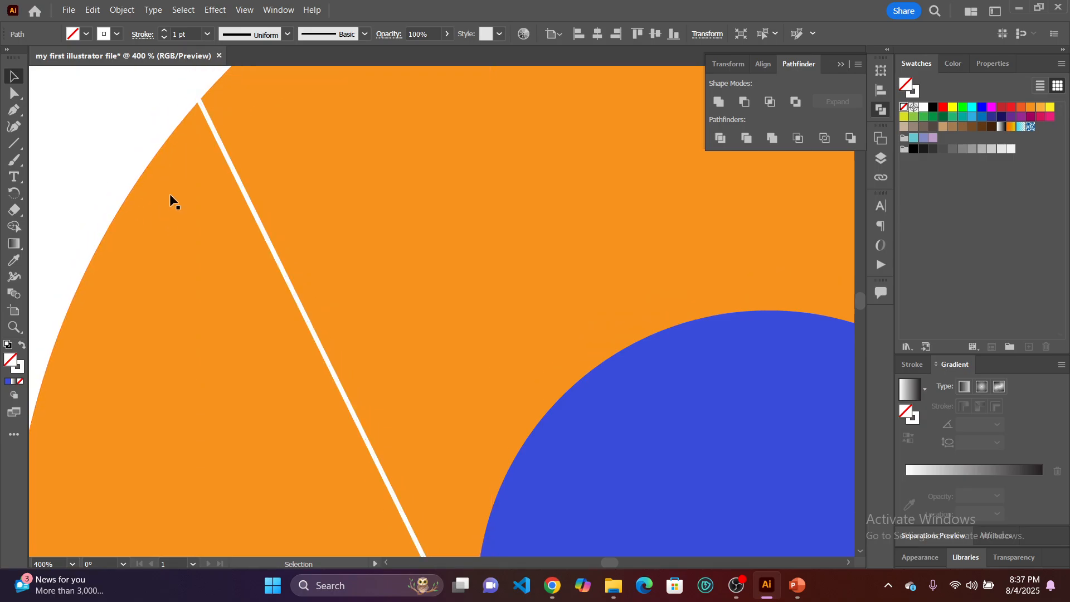
Draw a second white 1 pt Pen line from the top of the blue circle to just past the orange circle's upper-right edge.
key("ctrl+1")
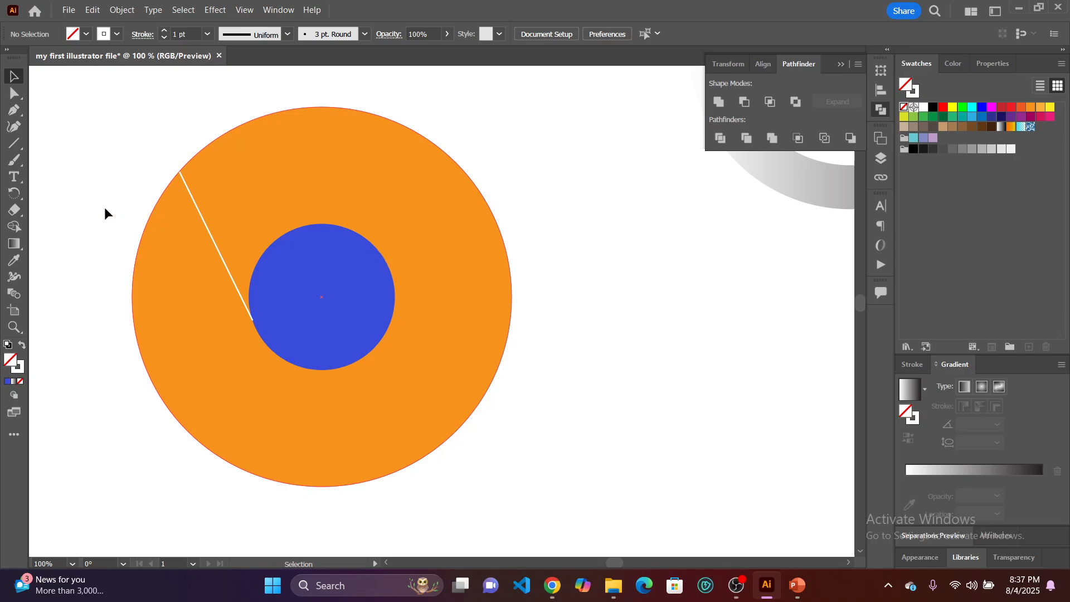
left_click(12, 109)
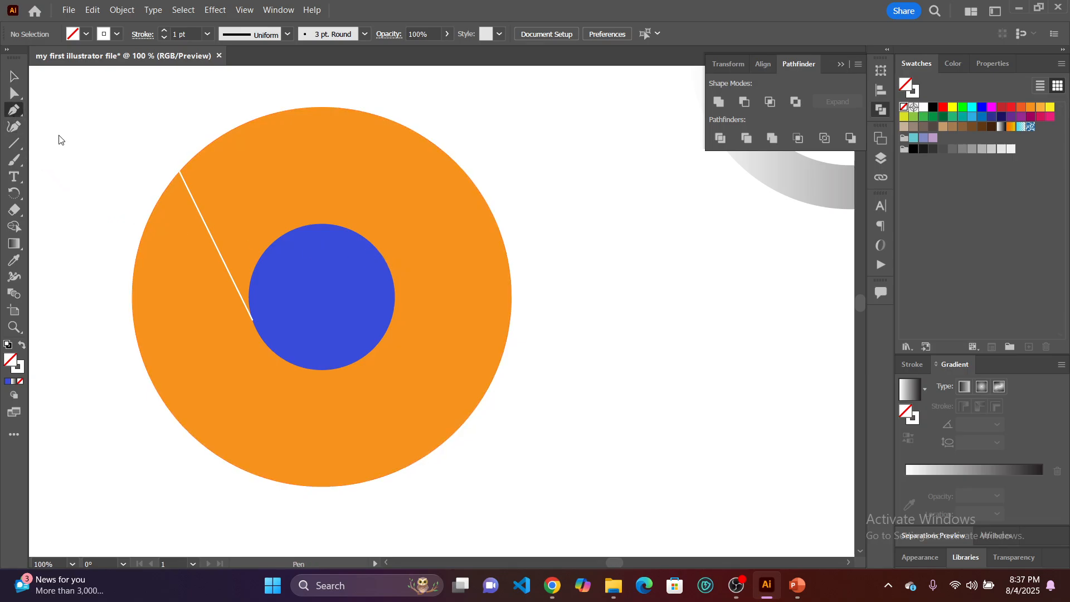
left_click(326, 223)
left_click(496, 199)
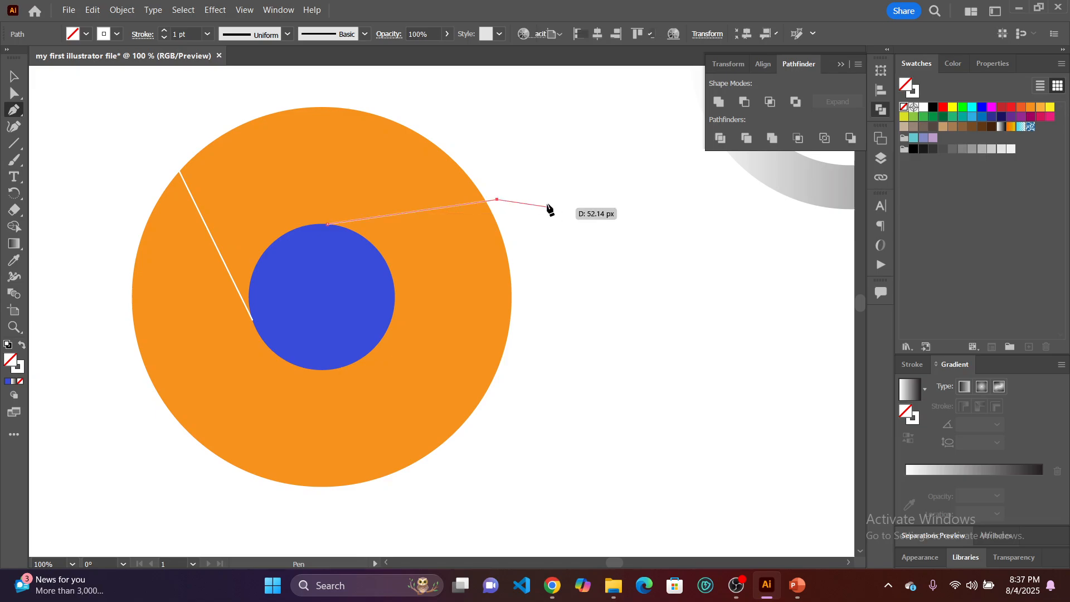
left_click(17, 75)
left_click(73, 142)
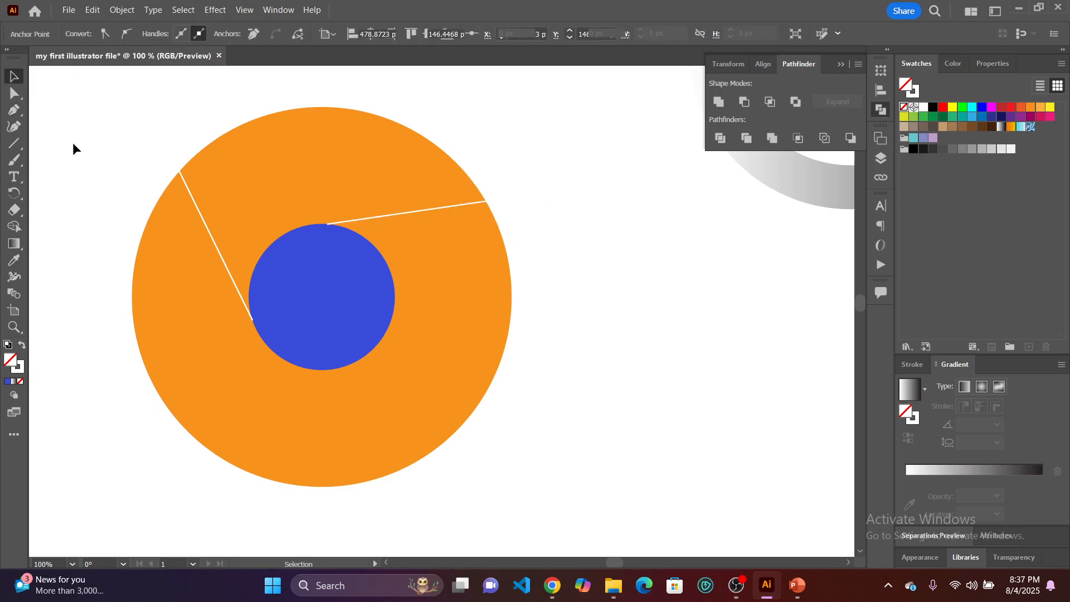
Draw a third white 1 pt Pen line from the blue circle's lower-right edge down to just past the orange circle's bottom edge.
left_click(12, 110)
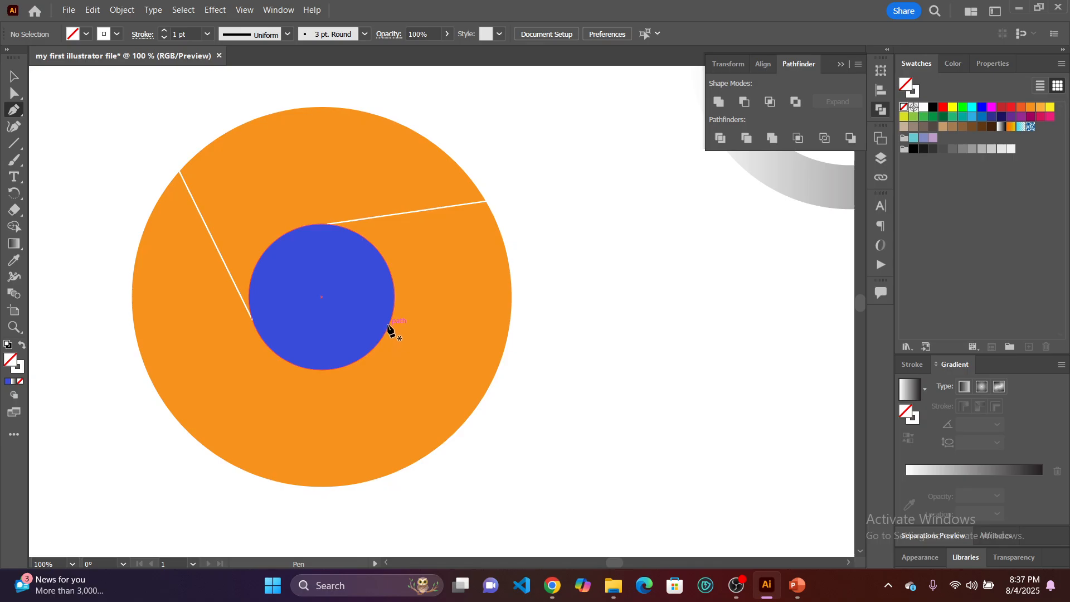
left_click(388, 324)
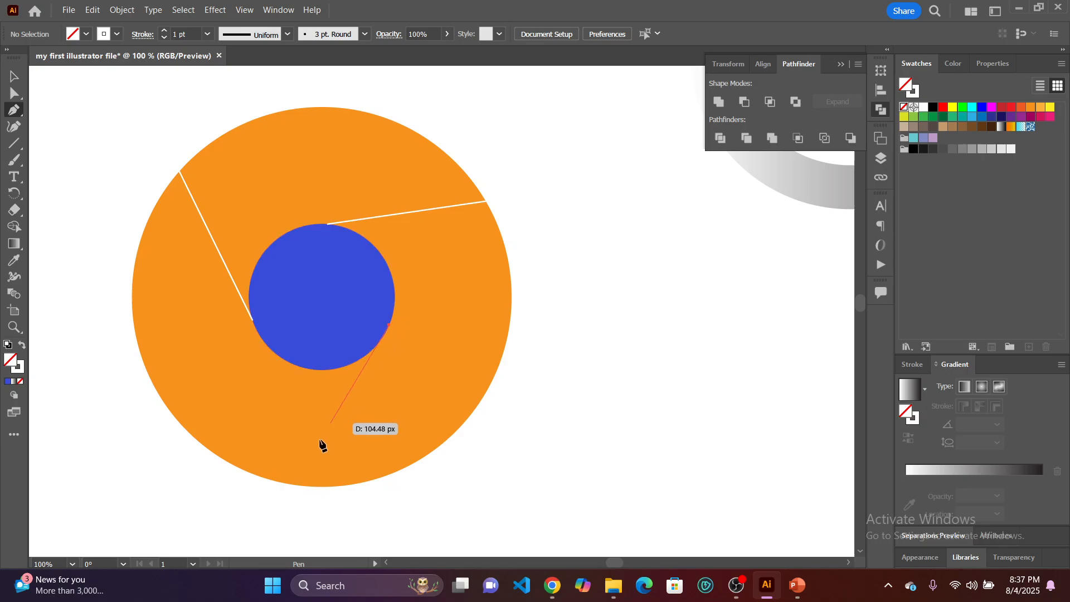
left_click(290, 491)
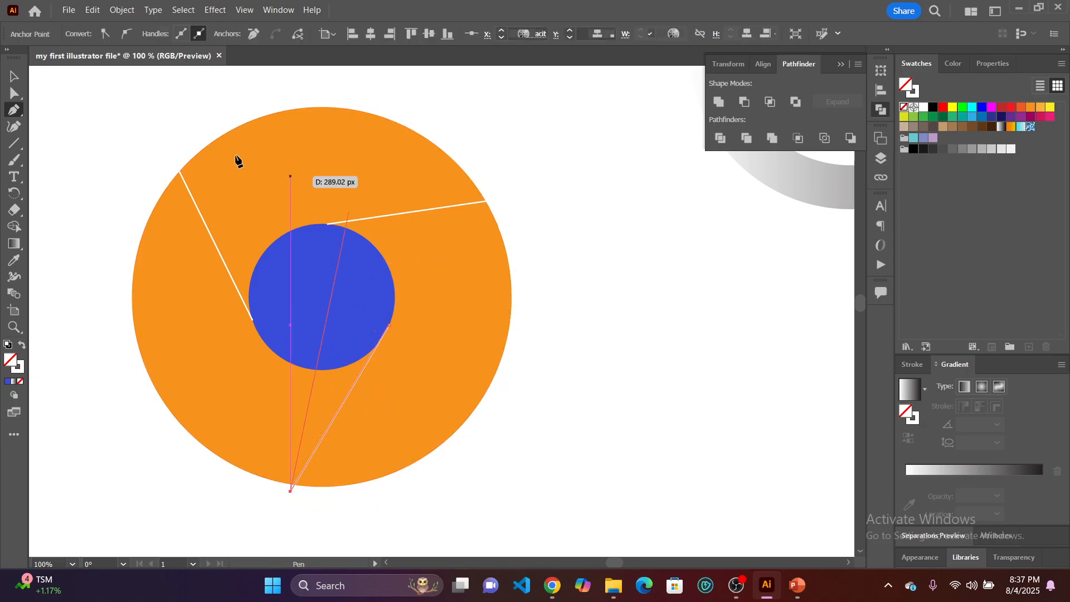
left_click(18, 79)
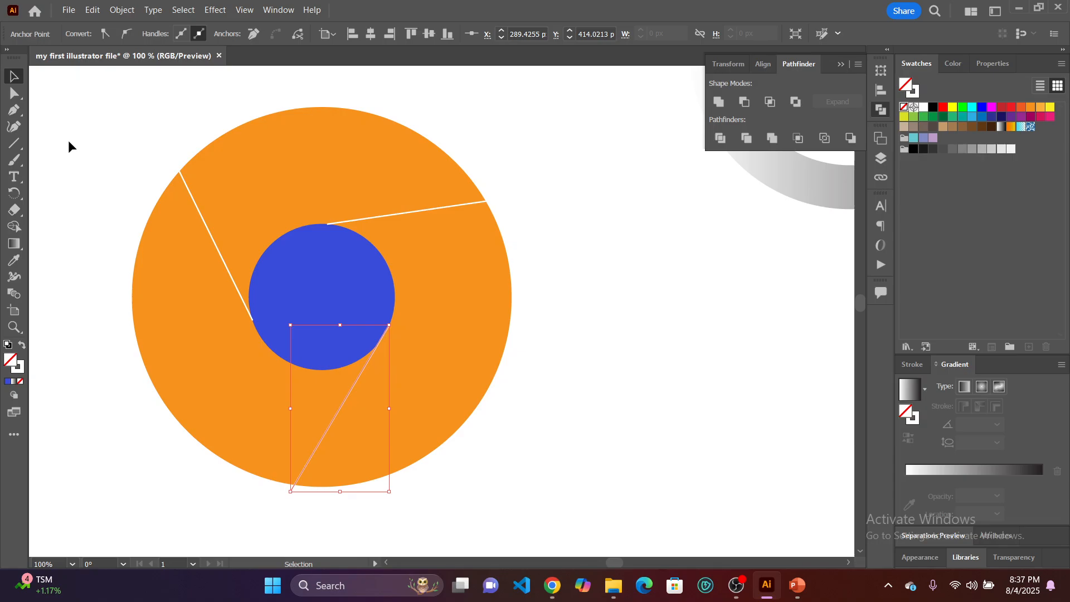
left_click(69, 141)
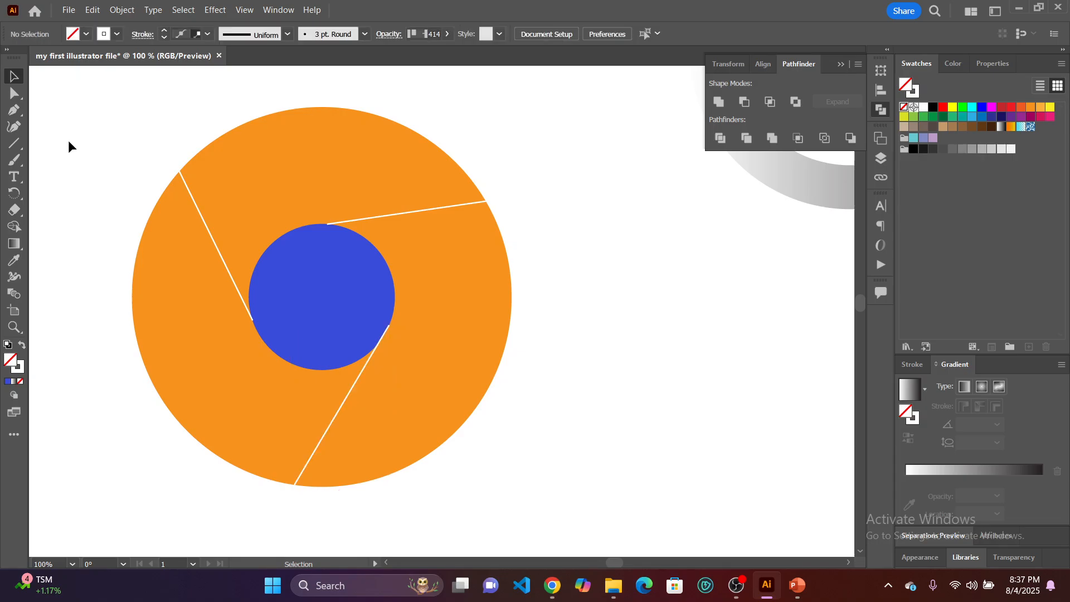
Apply a white 1 pt stroke to the blue circle.
left_click(353, 290)
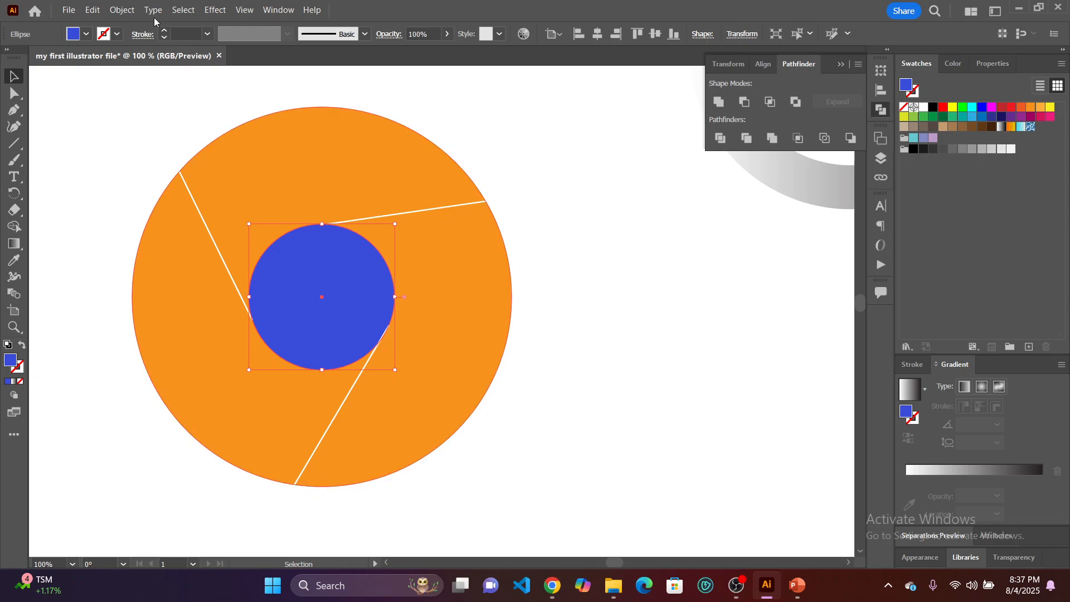
left_click(917, 95)
left_click(923, 107)
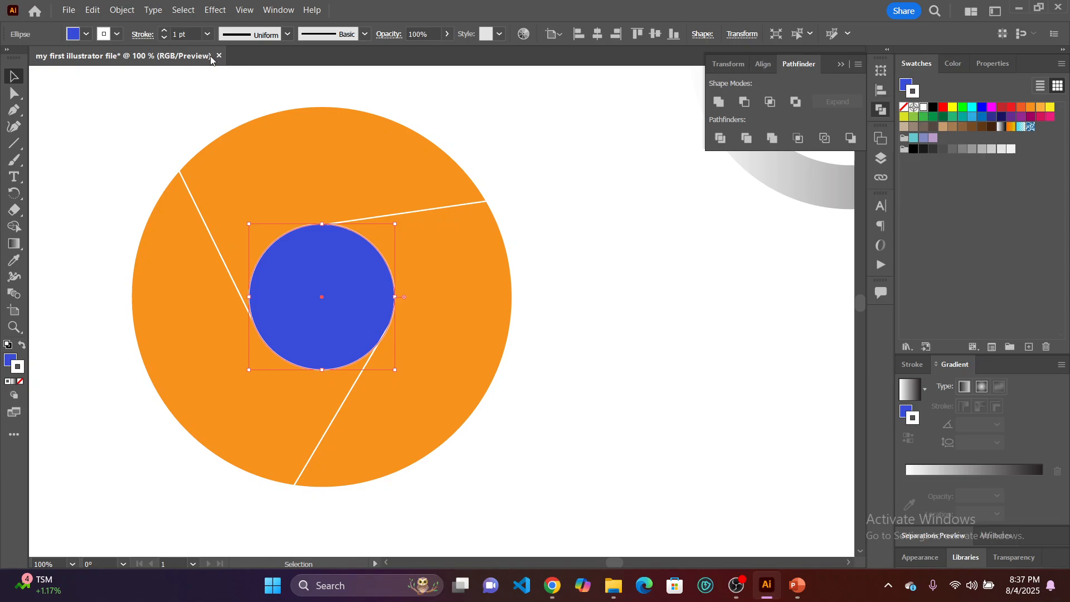
Set the blue circle's white stroke weight to 2 pt and deselect it.
left_click(164, 31)
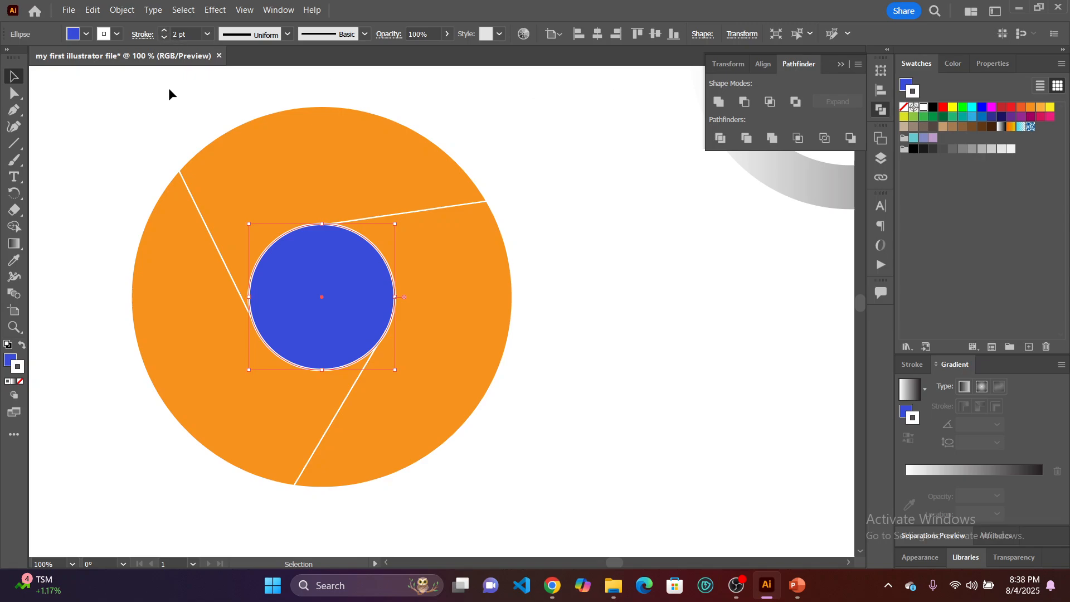
left_click(87, 160)
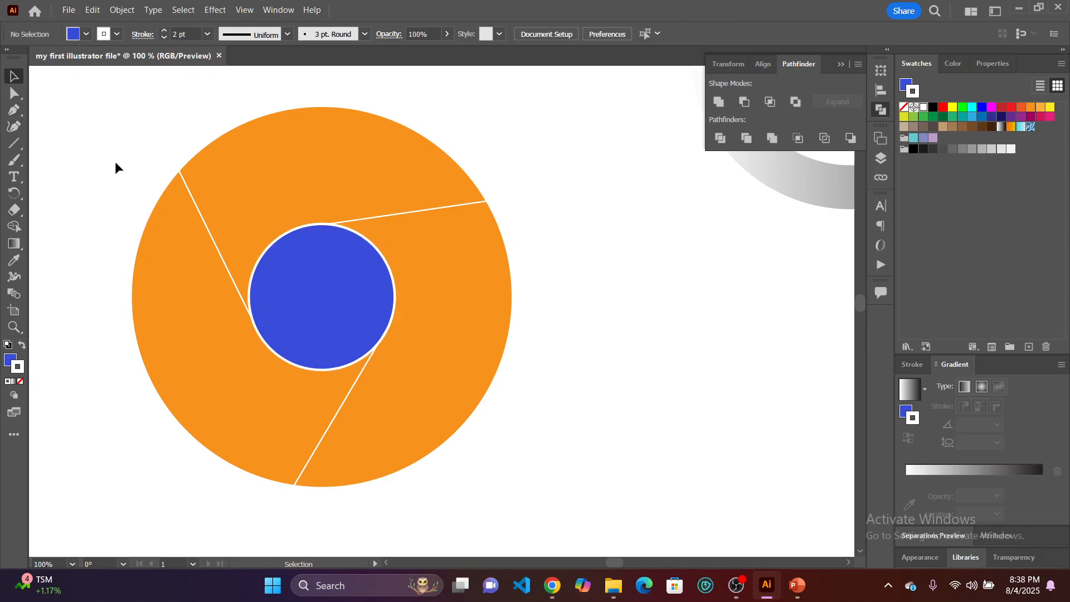
scroll(115, 161, "down", 1)
scroll(173, 226, "up", 2)
scroll(183, 237, "left", 2)
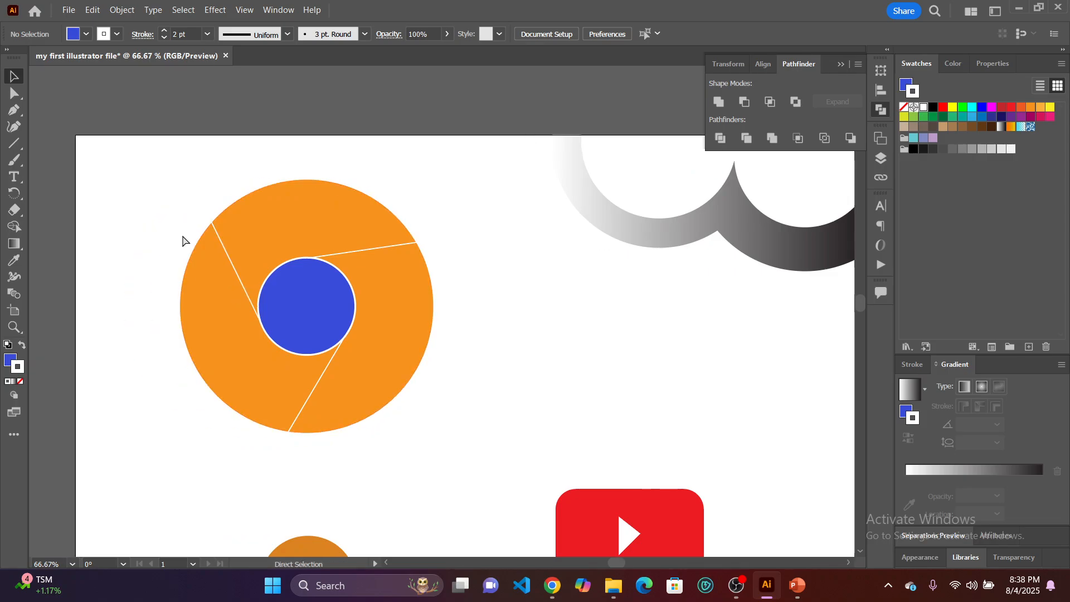
scroll(496, 276, "up", 1)
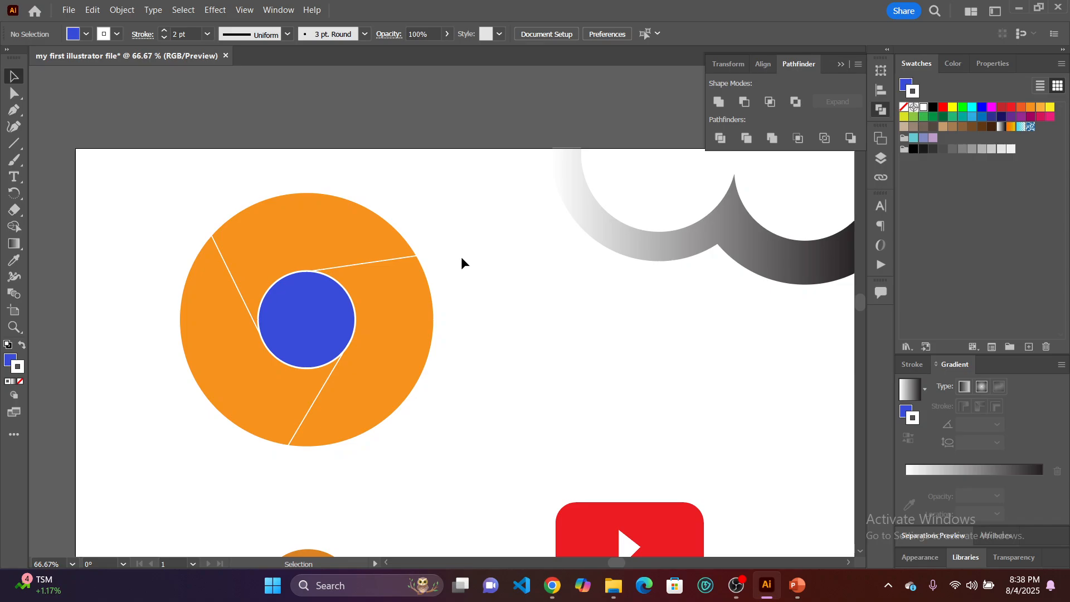
Change the large orange circle's fill to dark magenta with no stroke, and deselect it.
left_click(349, 230)
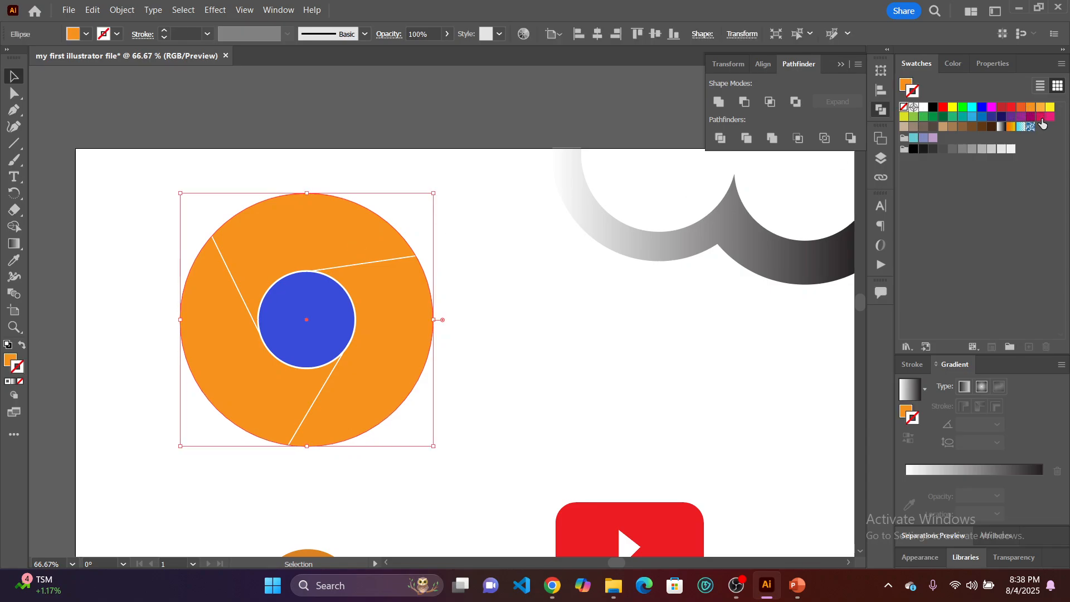
left_click(1040, 117)
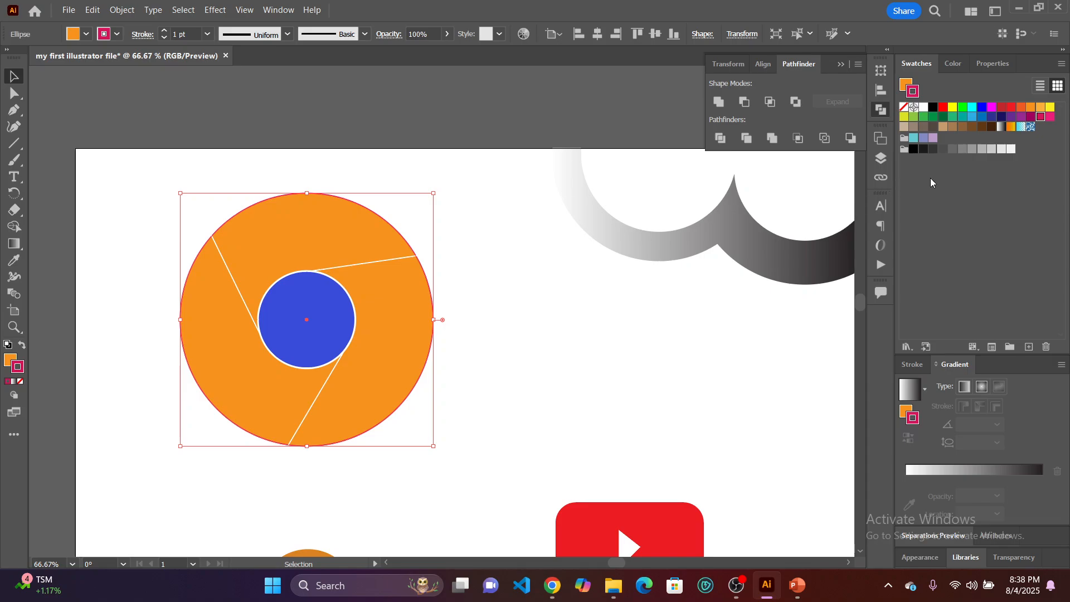
key("slash")
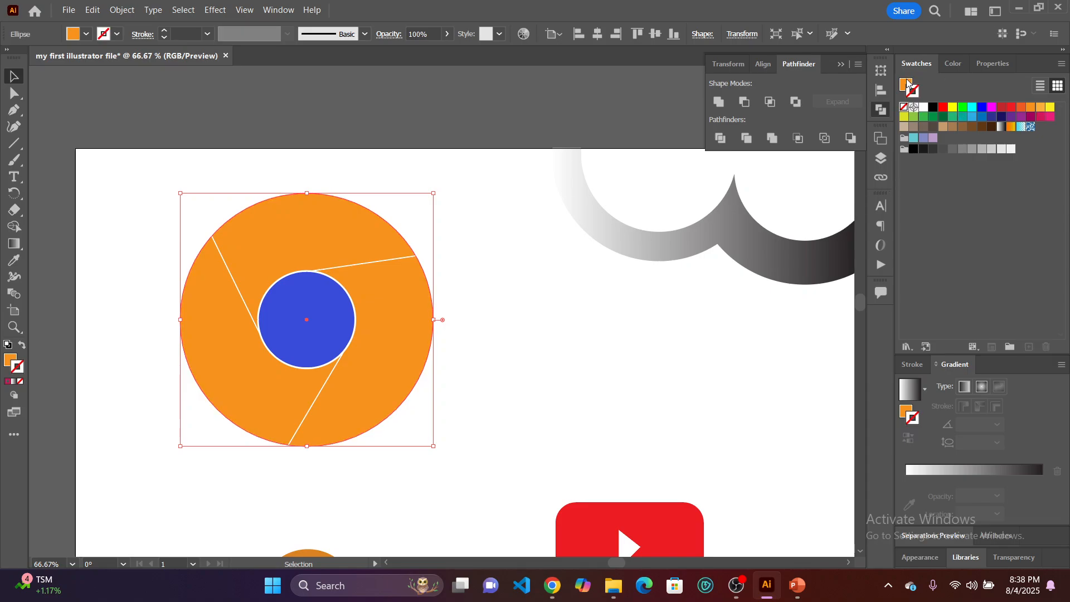
left_click(1031, 116)
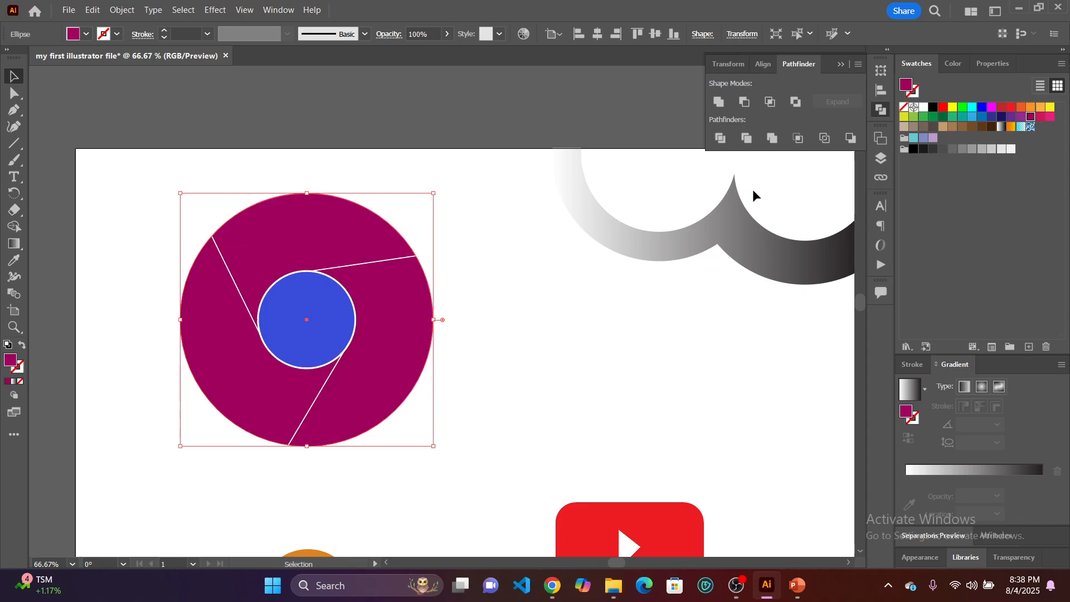
left_click(550, 315)
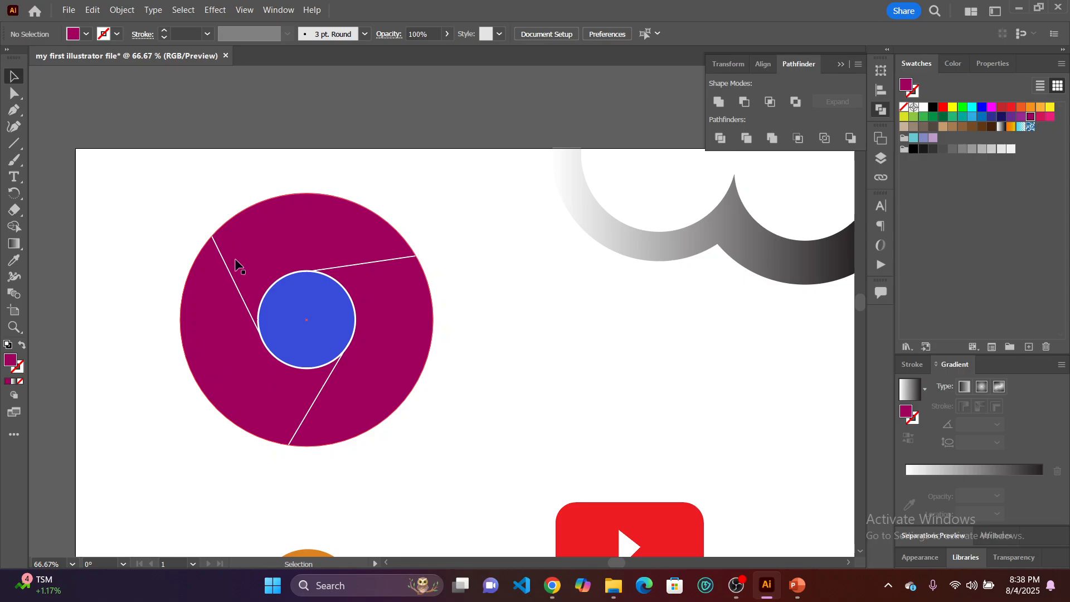
Expand the fill and stroke of both circles and the three white lines, and deselect them.
left_click_drag(481, 436, 132, 183)
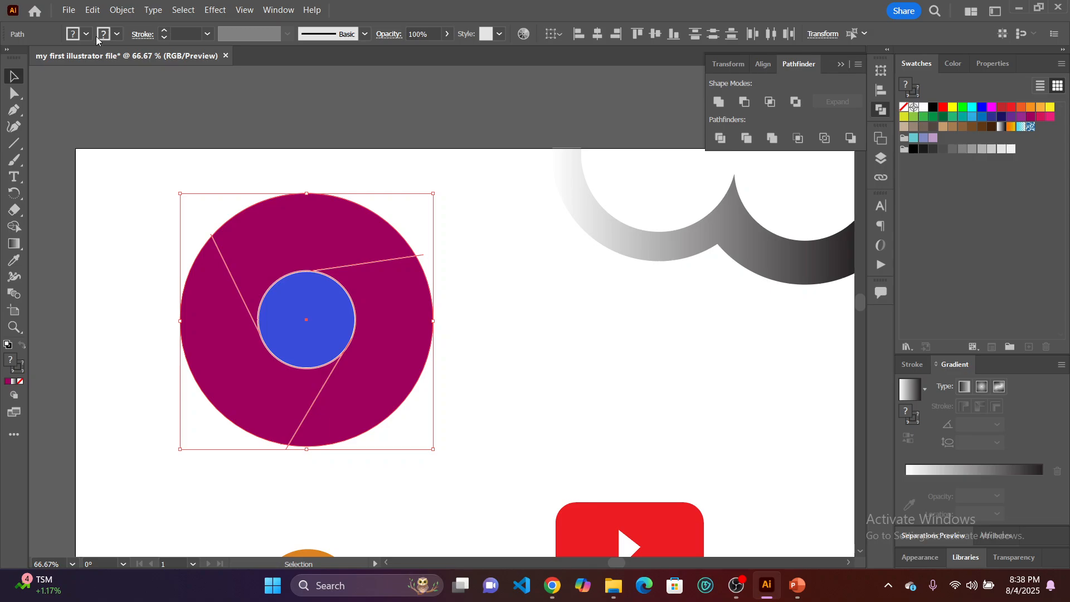
left_click(121, 10)
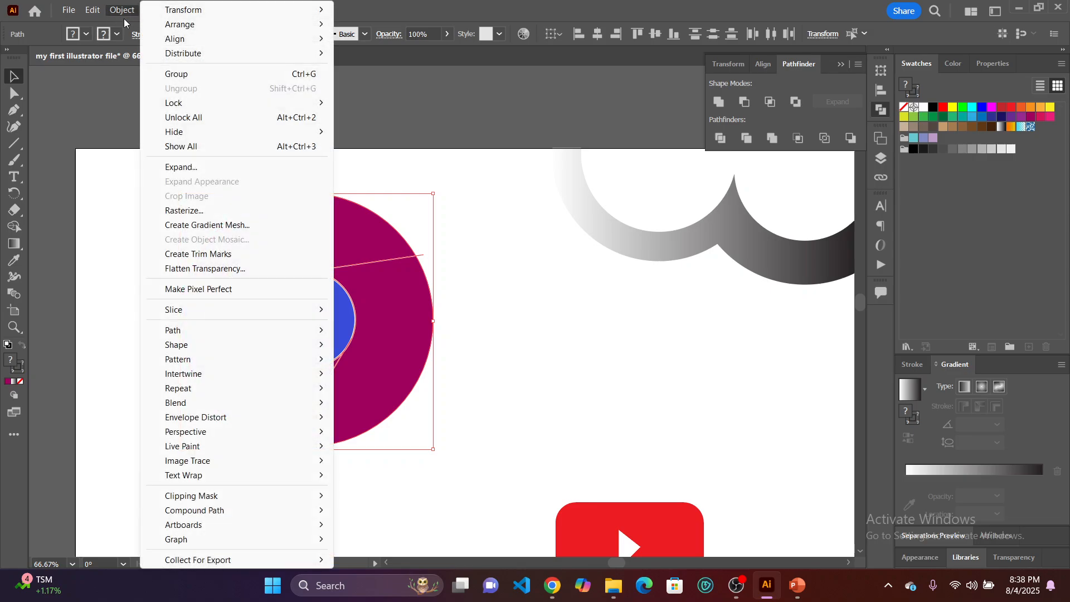
left_click(183, 168)
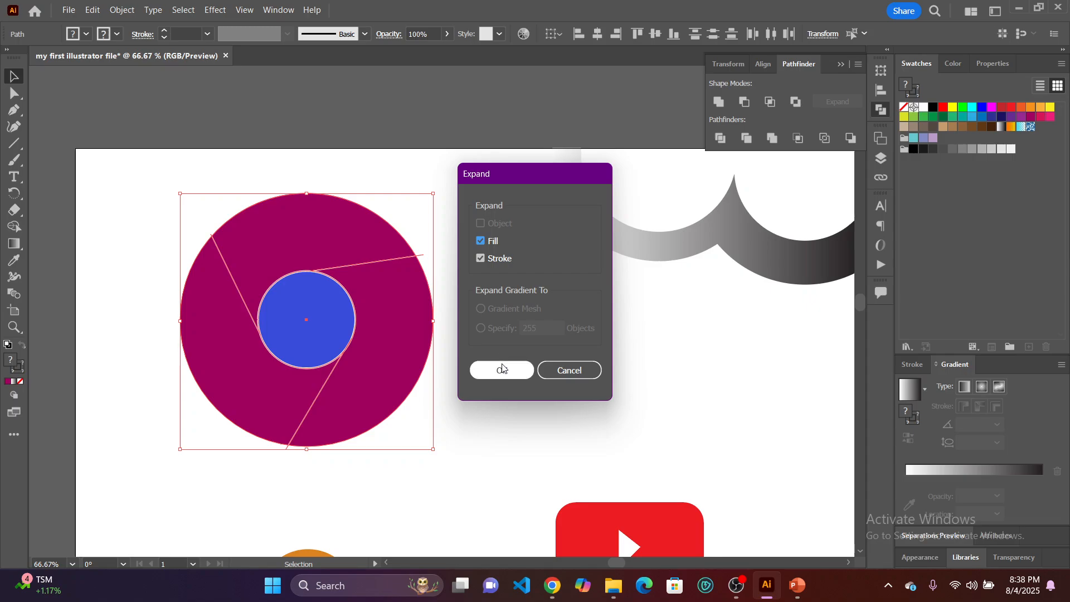
left_click(501, 364)
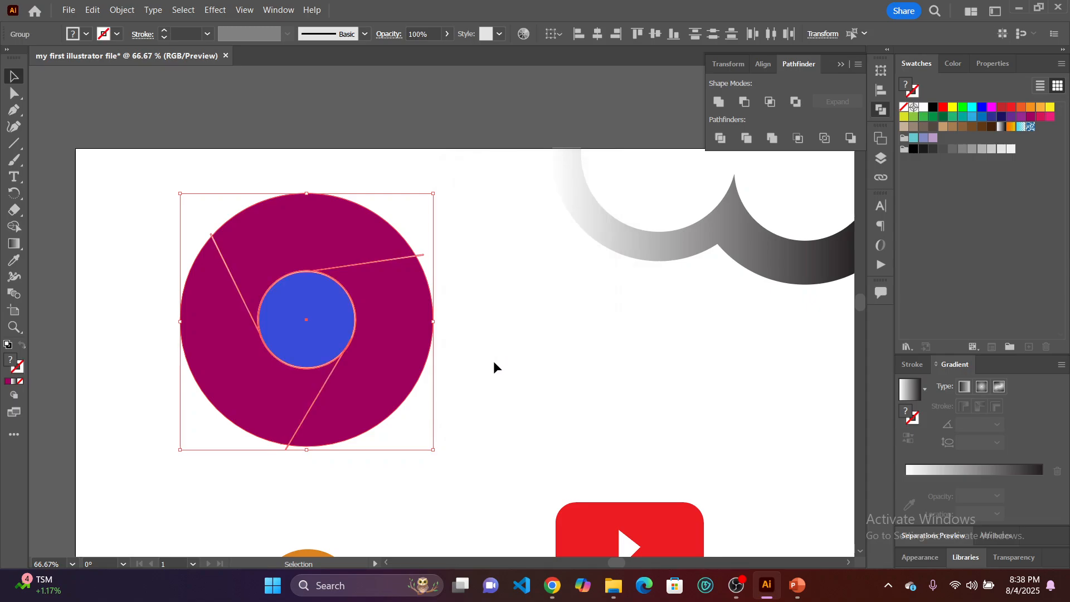
left_click(496, 387)
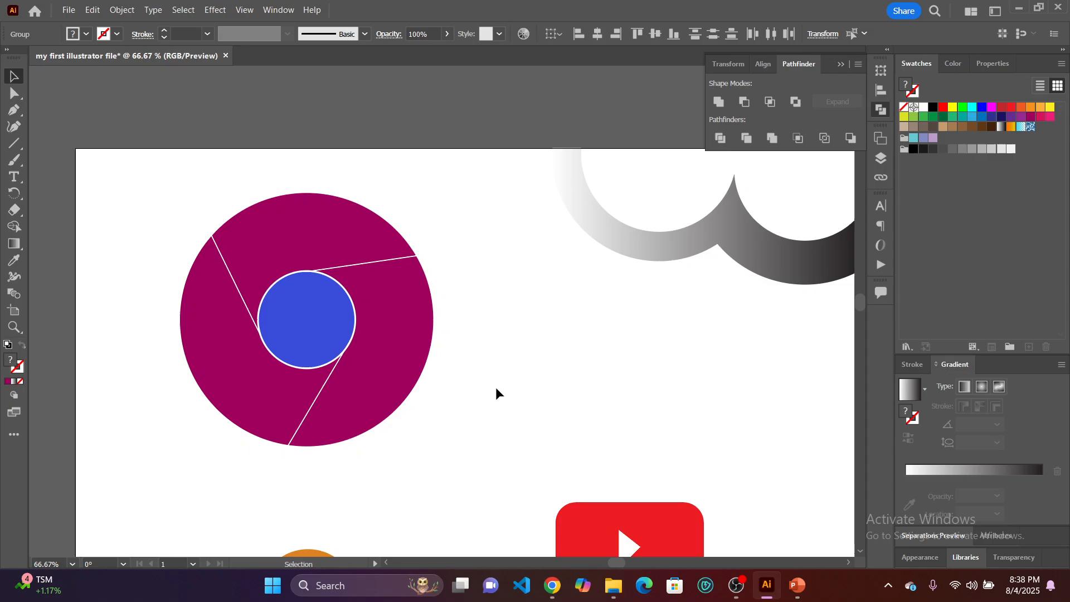
Split the circles and lines into separate pieces with the Pathfinder Divide operation, and deselect them.
left_click(363, 343)
left_click(533, 426)
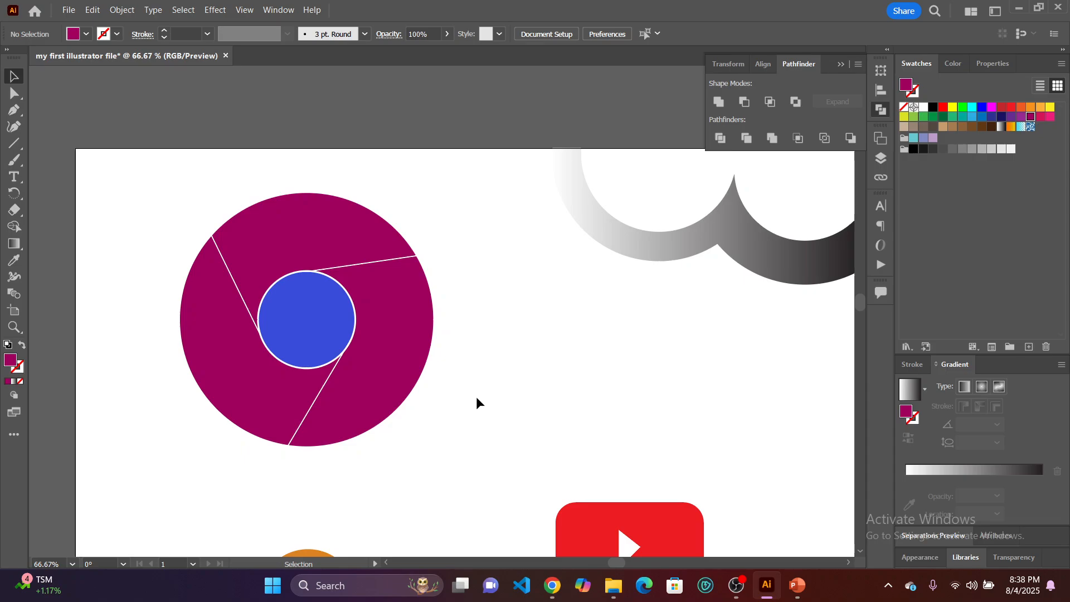
left_click_drag(471, 427, 153, 190)
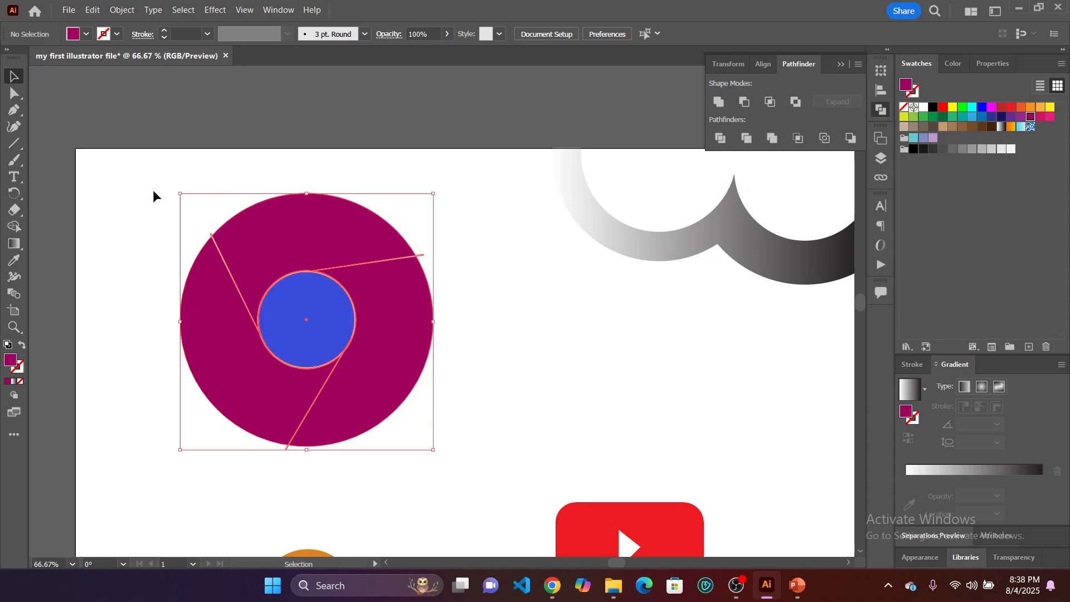
left_click(720, 138)
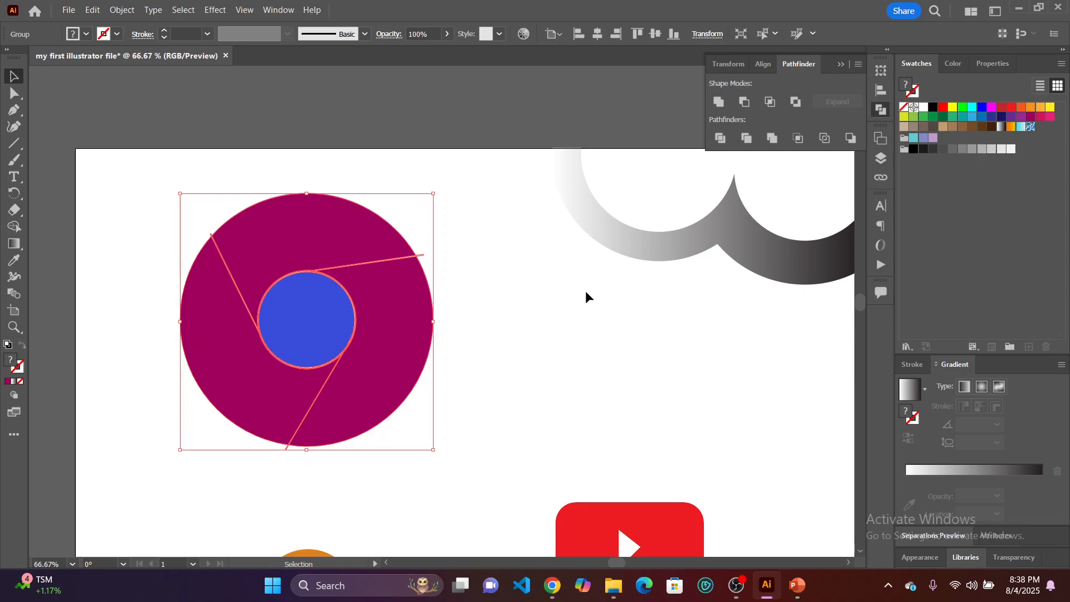
left_click(144, 146)
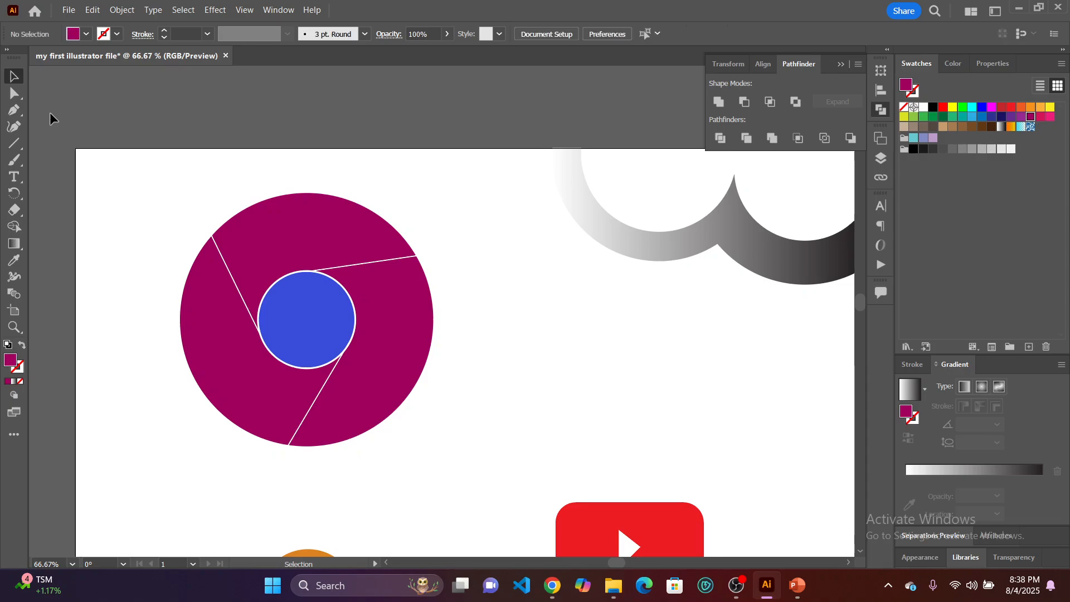
Directly select only the ring's upper section and fill it with dark red.
left_click(14, 95)
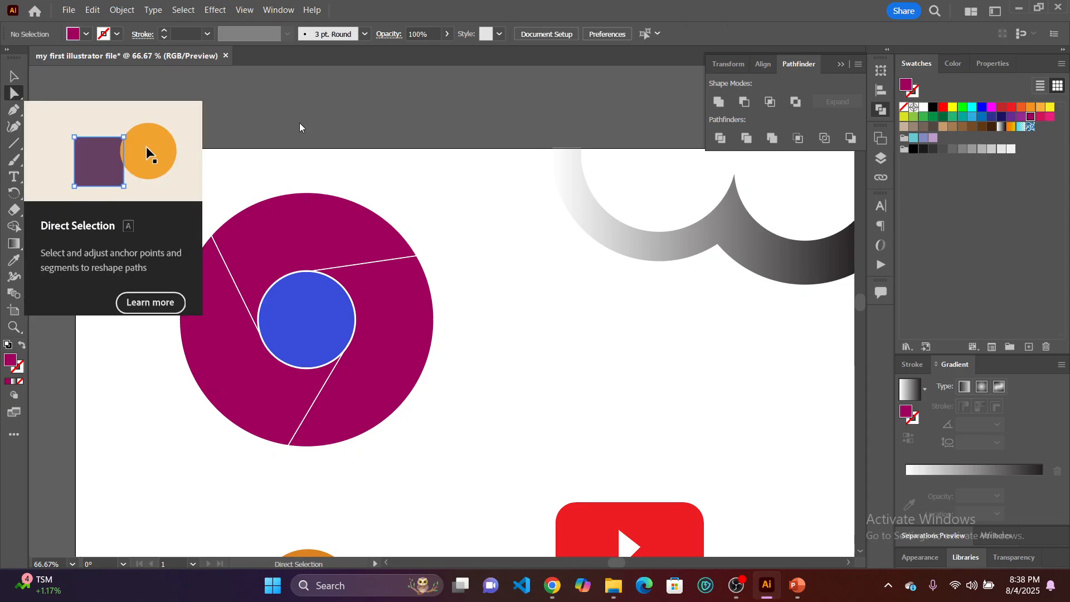
left_click(319, 224)
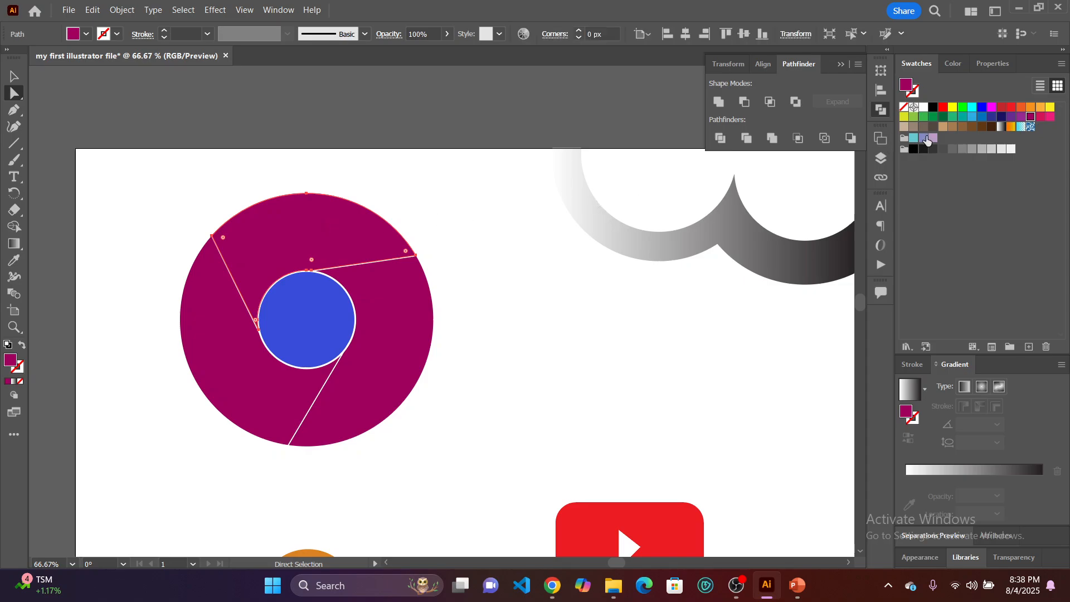
left_click(1002, 107)
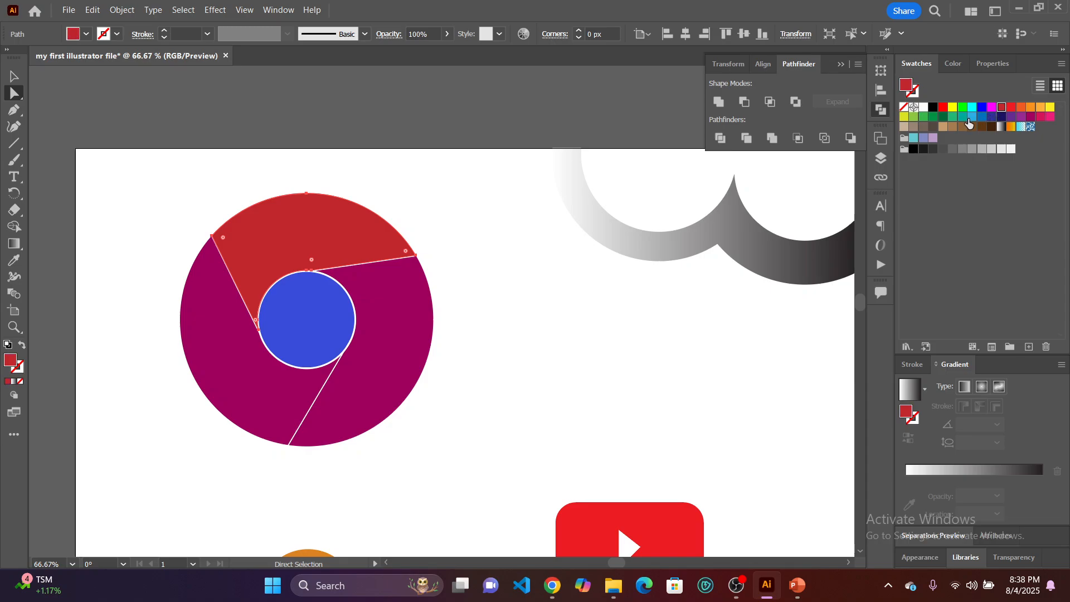
Fill the ring's right section with light orange and its lower-left section with green, and deselect.
left_click(394, 321)
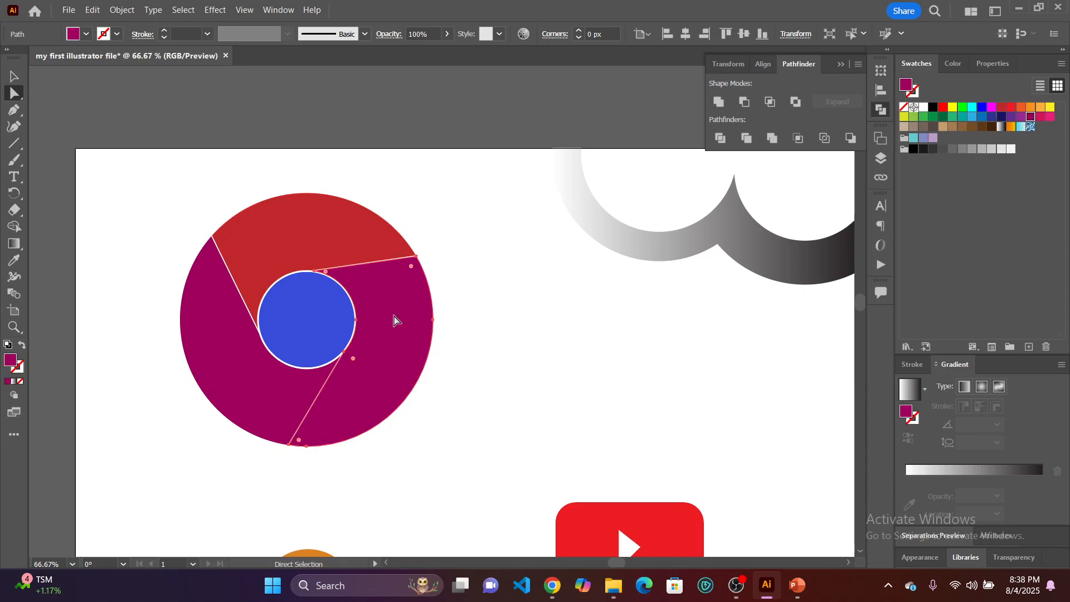
left_click(1040, 108)
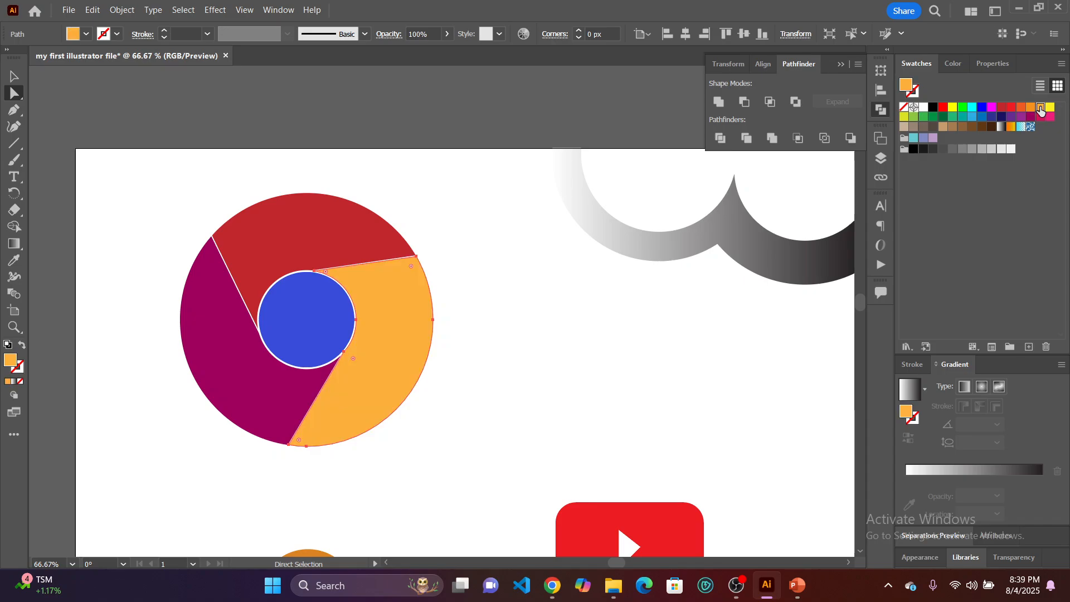
left_click(247, 384)
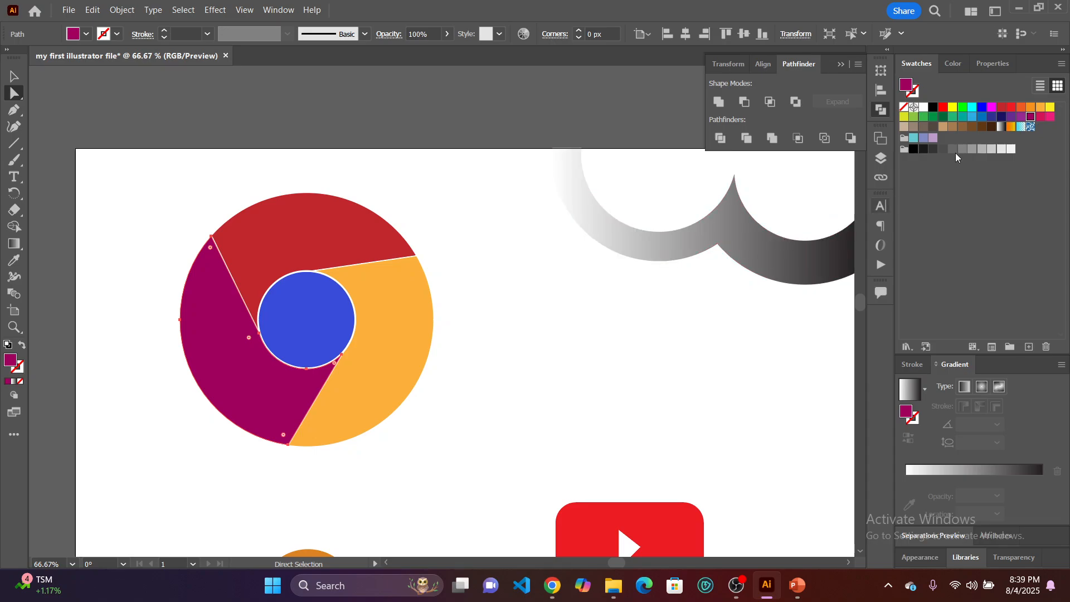
left_click(933, 117)
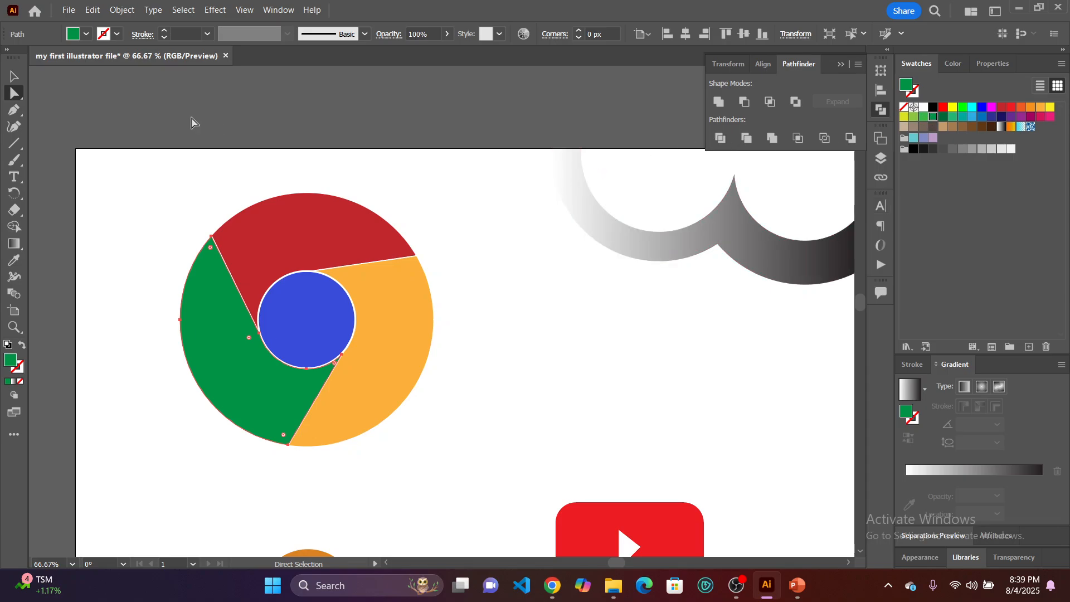
left_click(15, 76)
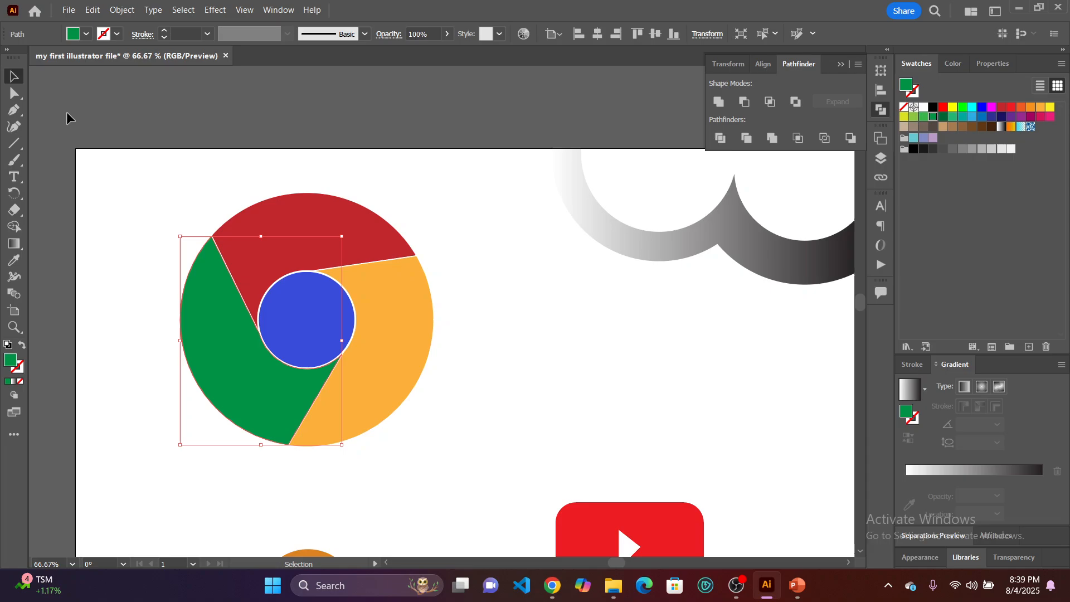
left_click(112, 194)
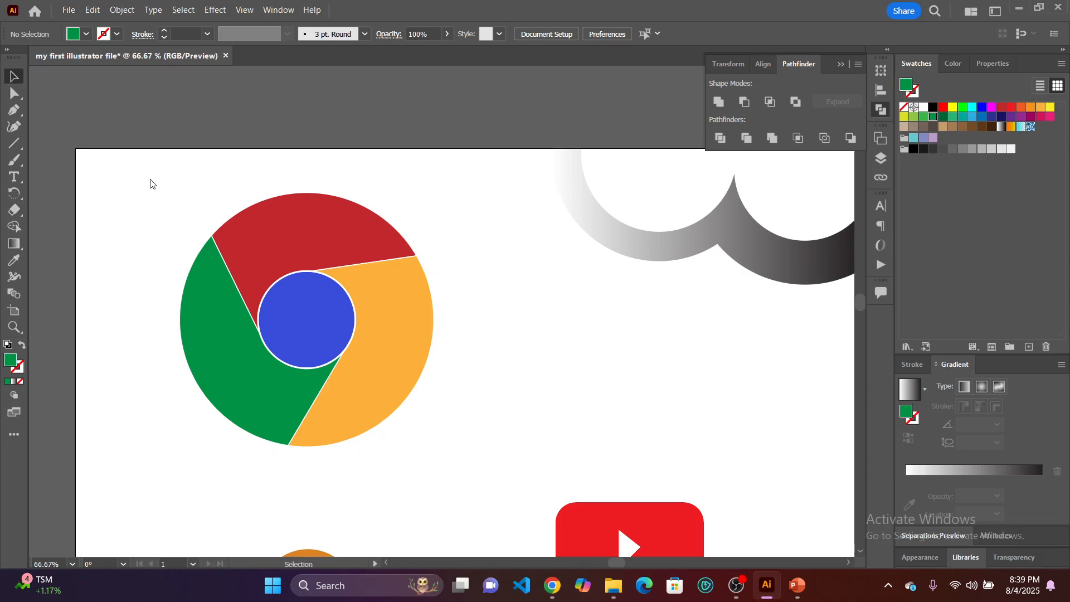
Move the whole Chrome logo off the artboard onto the grey canvas above it and deselect it.
scroll(300, 303, "down", 3)
left_click_drag(301, 306, 317, 168)
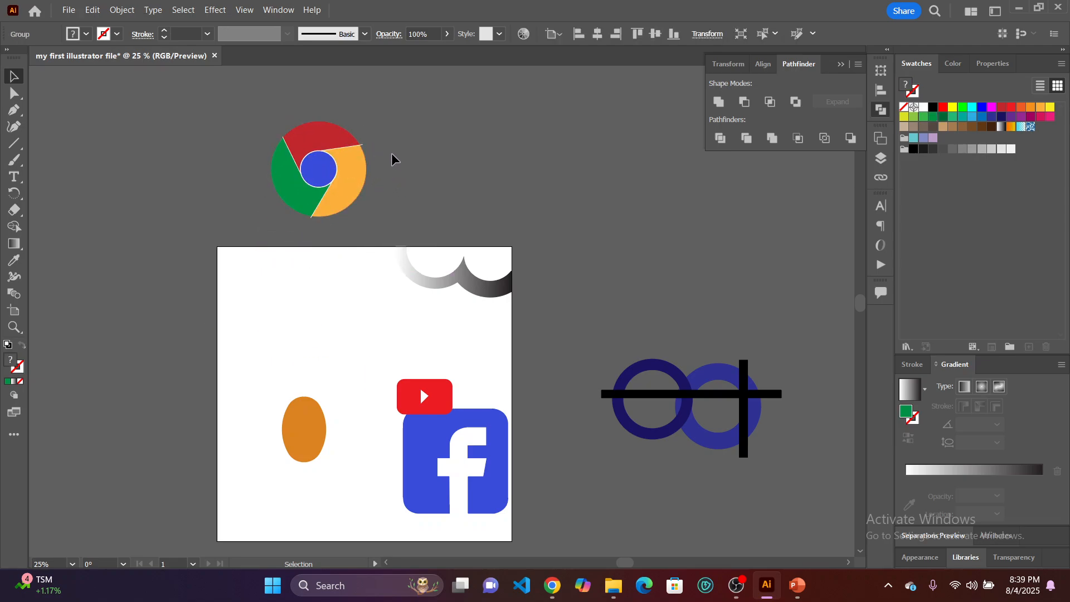
left_click(146, 85)
Directly select and delete the white line stub sticking out past the logo's bottom edge.
left_click(13, 94)
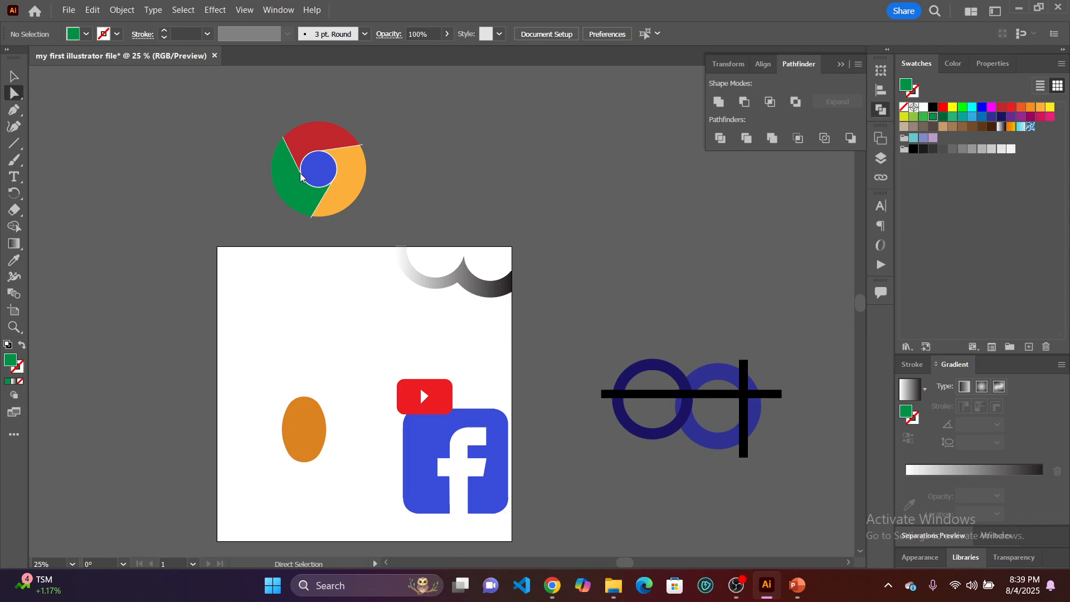
scroll(301, 176, "up", 4)
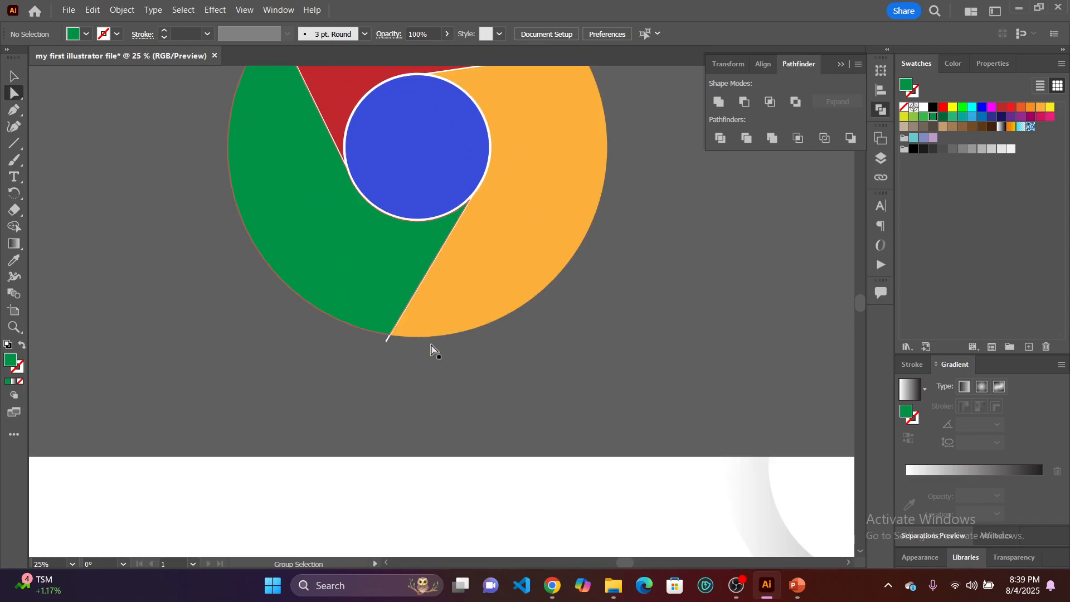
scroll(442, 335, "up", 3)
scroll(442, 335, "up", 1)
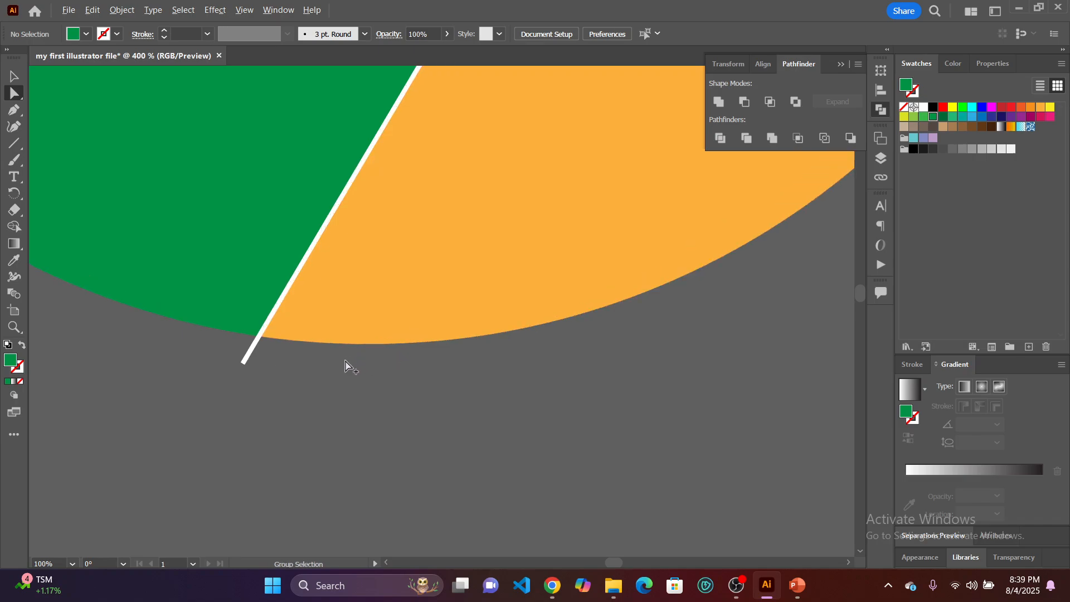
left_click(249, 357)
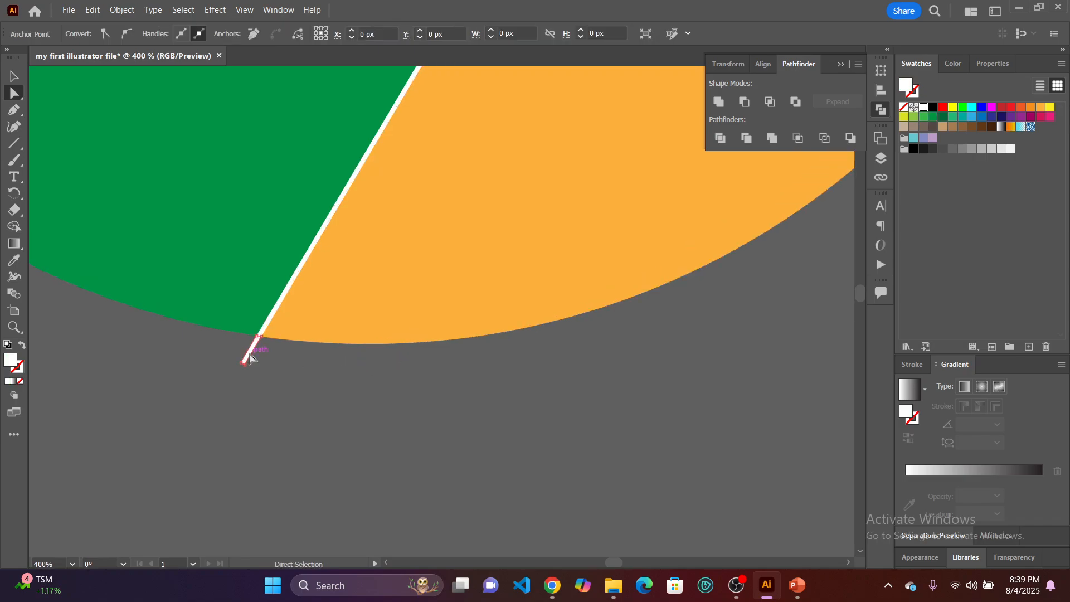
left_click(252, 358)
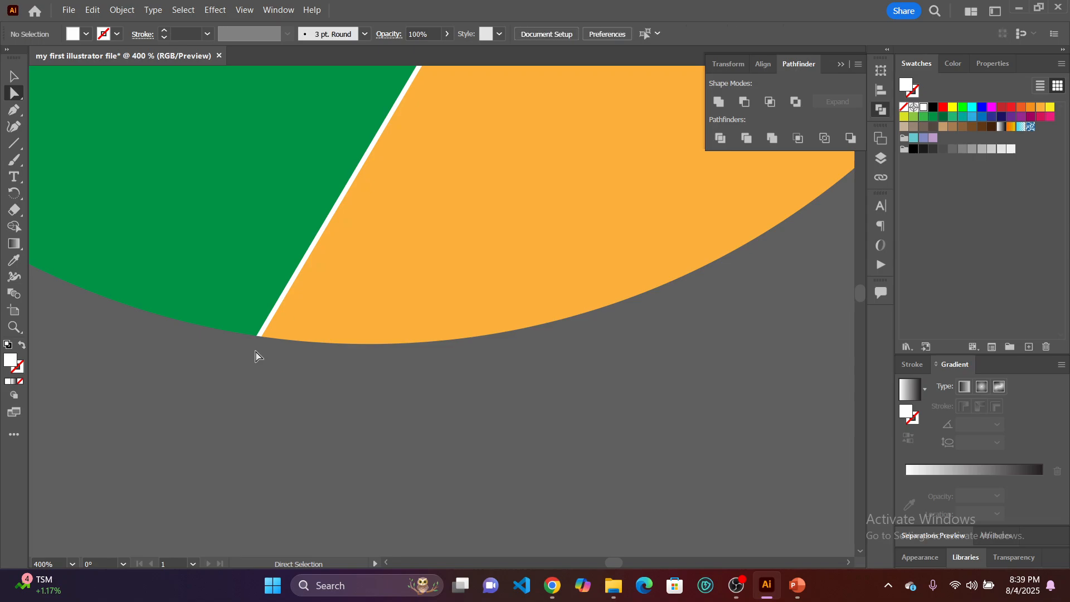
Delete the white line stub sticking out past the logo's upper-right edge.
key("ctrl+1")
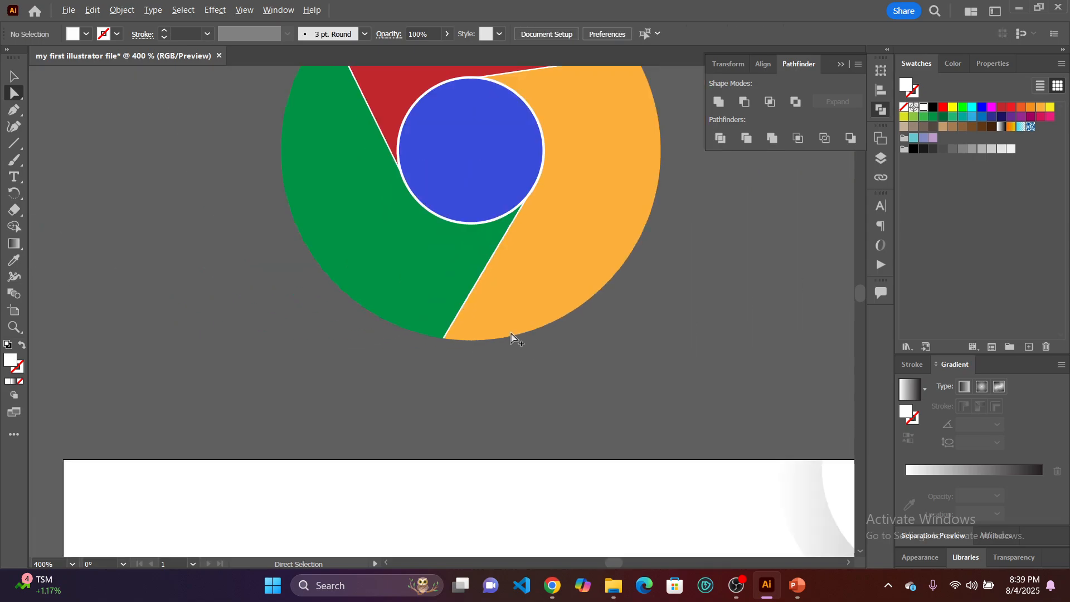
scroll(649, 258, "up", 4)
scroll(657, 213, "up", 7)
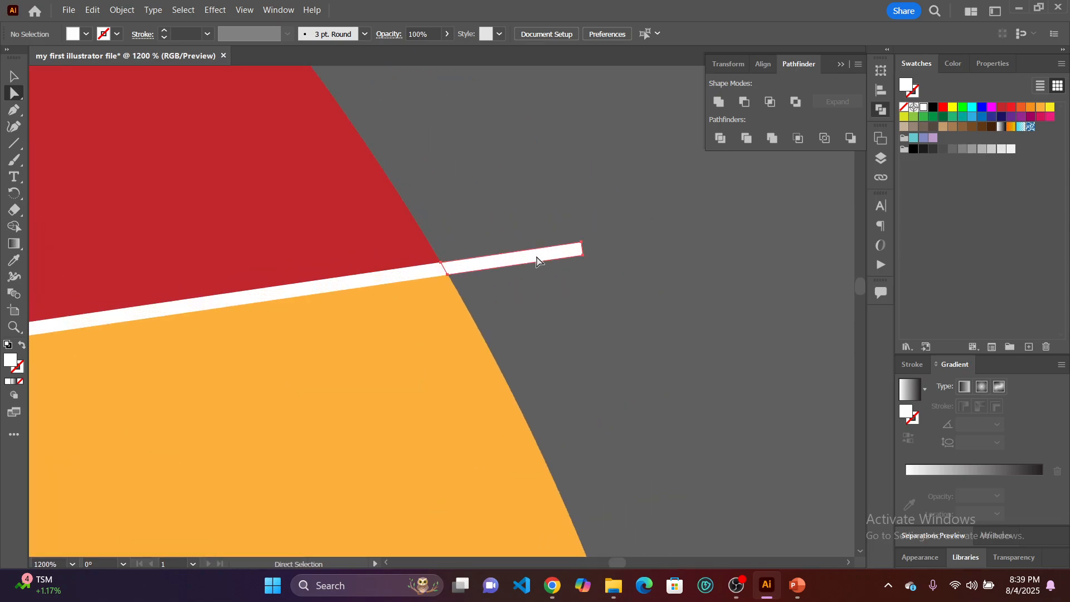
left_click(530, 260)
key("Delete")
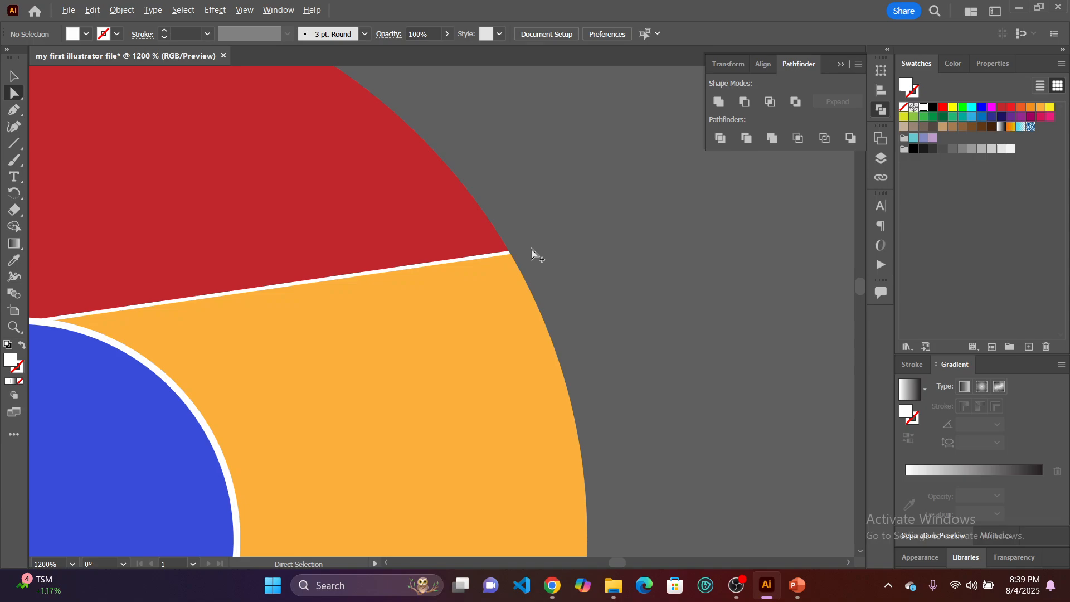
scroll(534, 255, "down", 6)
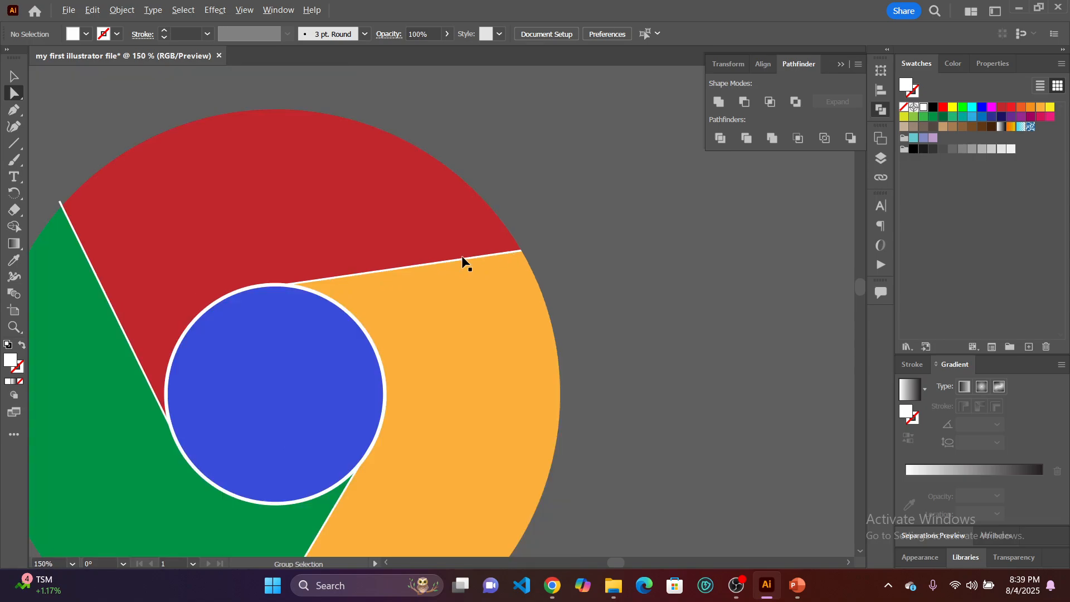
Delete the white line stub sticking out past the logo's upper-left edge, between the green and red sections.
scroll(215, 275, "left", 5)
scroll(172, 205, "up", 8)
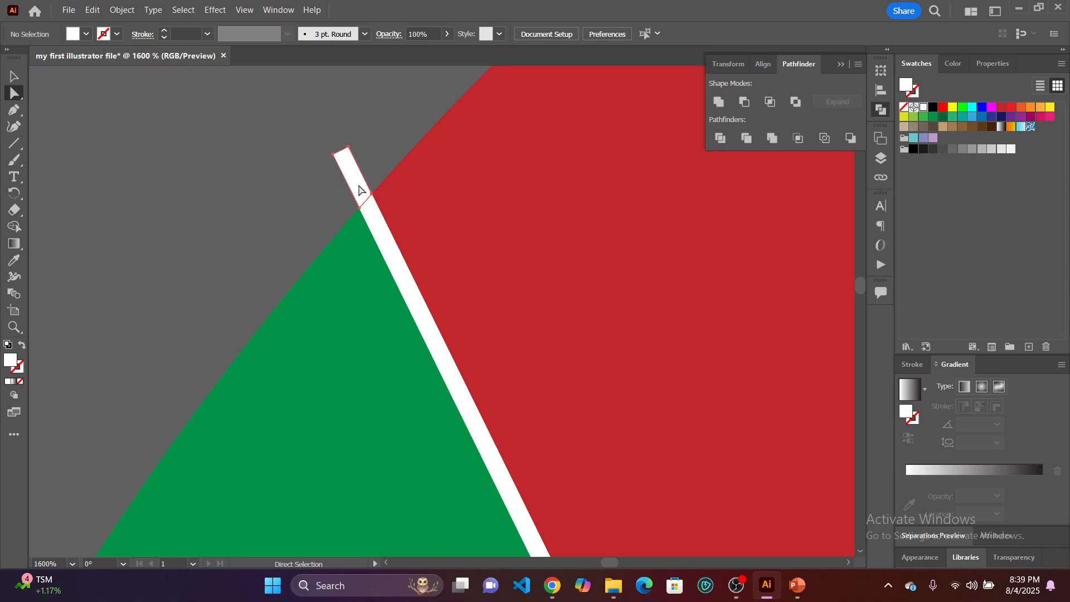
left_click(362, 191)
key("Delete")
scroll(380, 208, "down", 8)
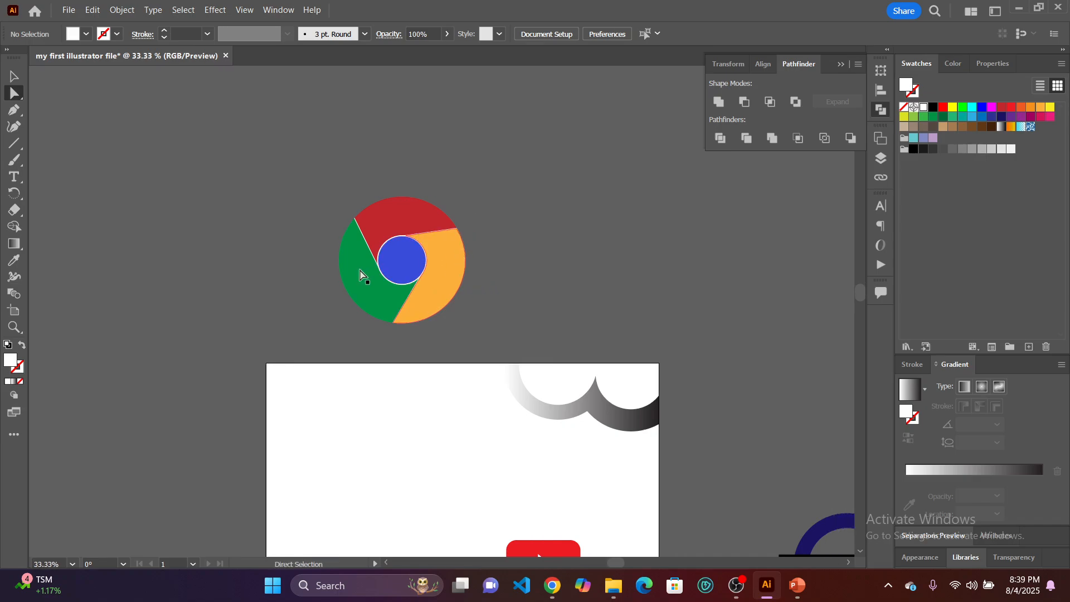
scroll(379, 273, "up", 5)
scroll(434, 261, "down", 2)
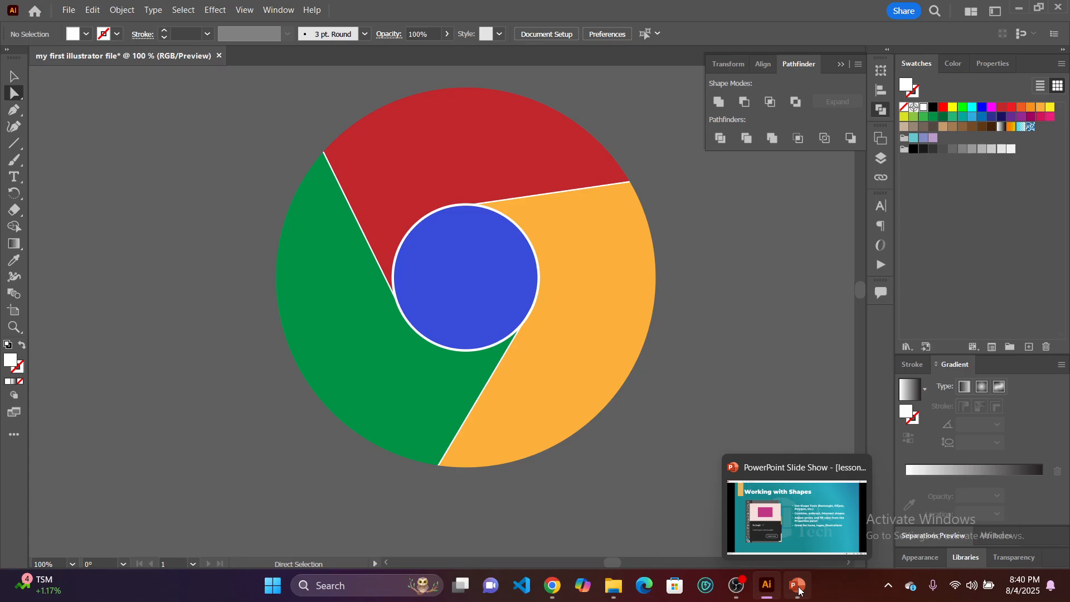
Switch to the PowerPoint slide show, advance to the Pathfinder Tool slide, and compare it with the Illustrator logo.
left_click(794, 540)
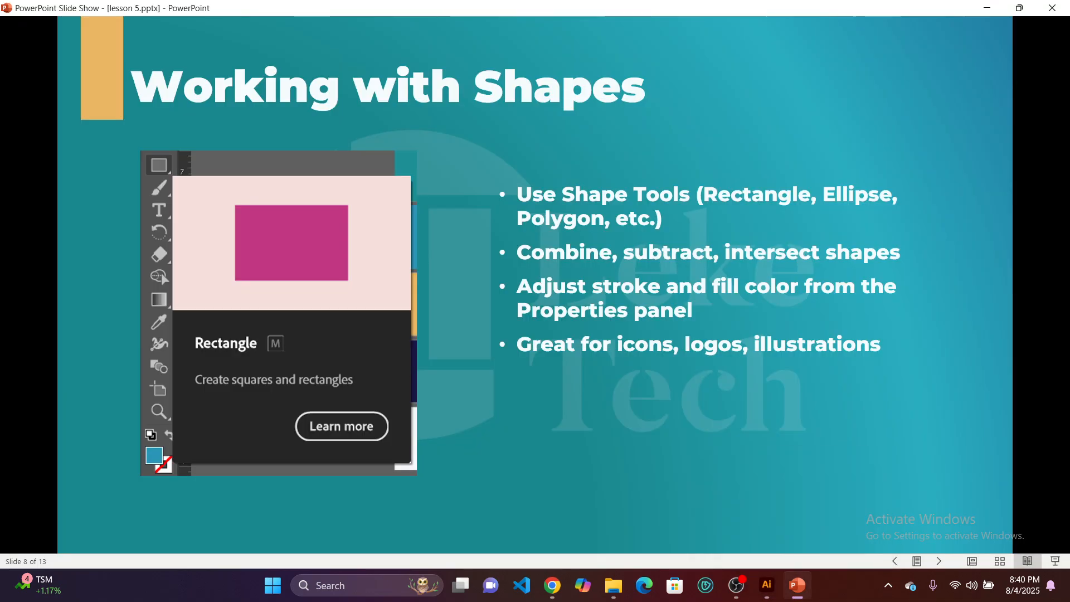
key("Right")
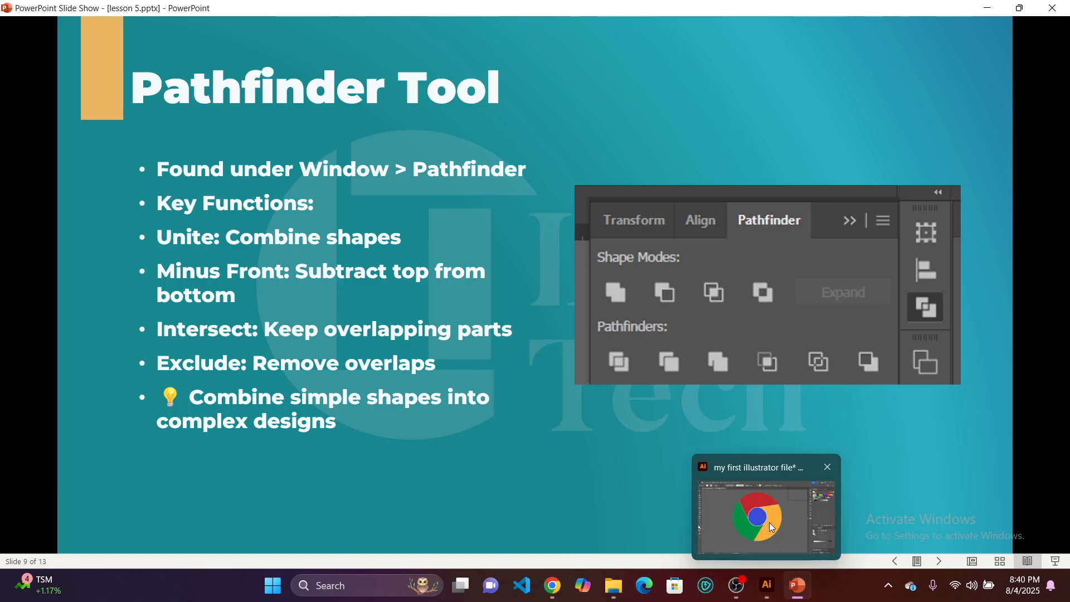
left_click(769, 523)
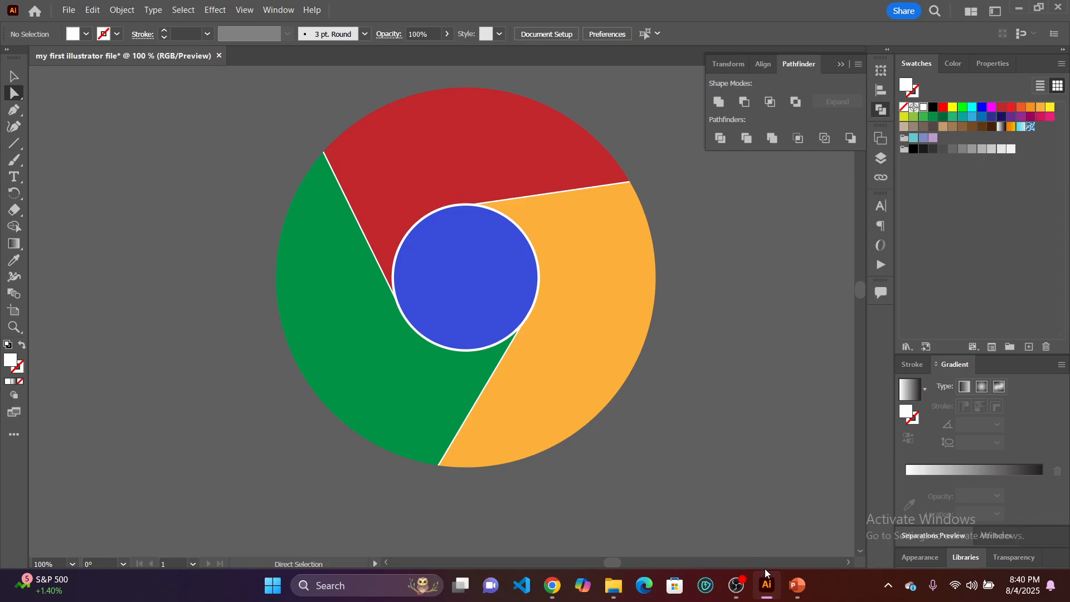
left_click(799, 586)
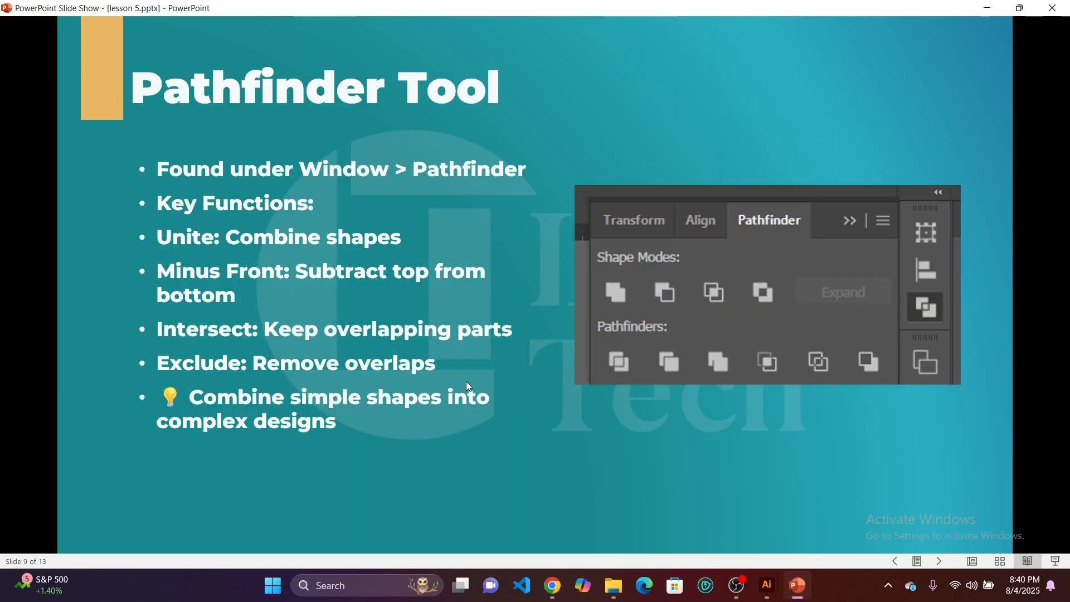
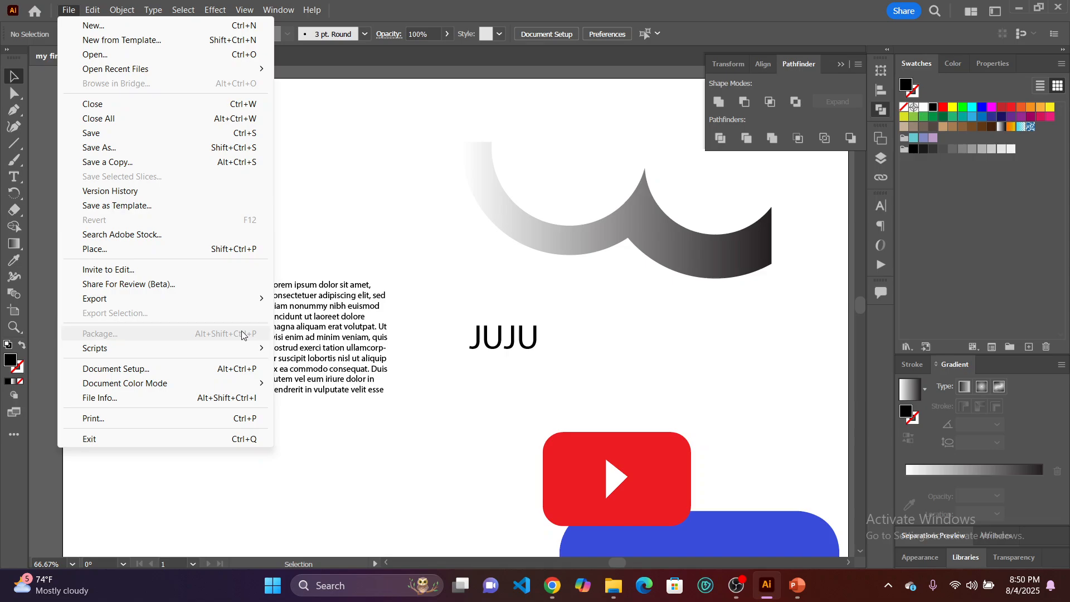
Open the save dialog for storing the document on the computer, examine its folders and file formats, and cancel without saving.
left_click(142, 136)
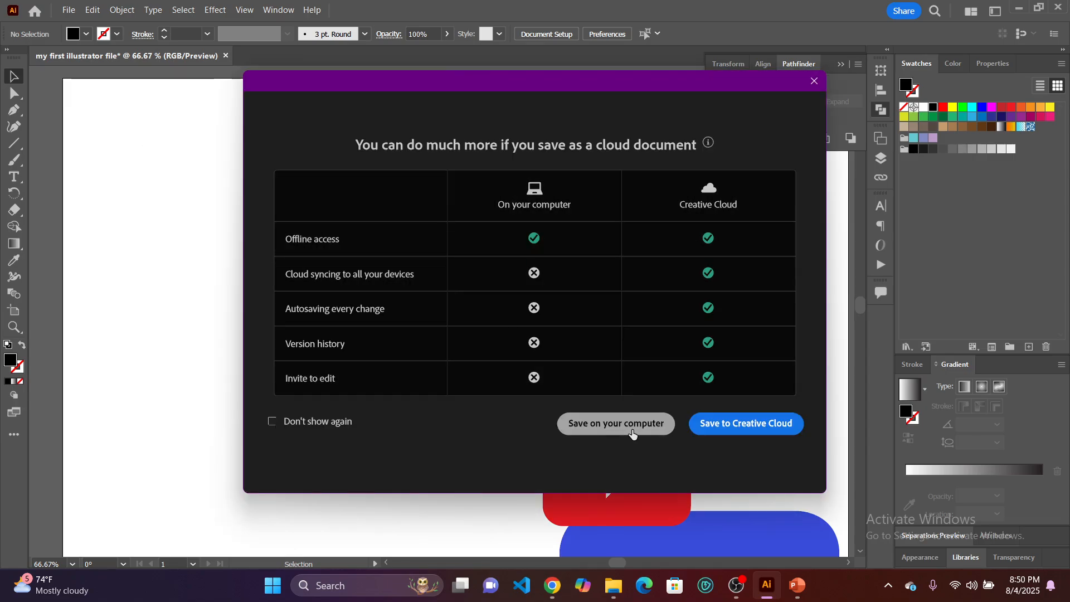
left_click(632, 432)
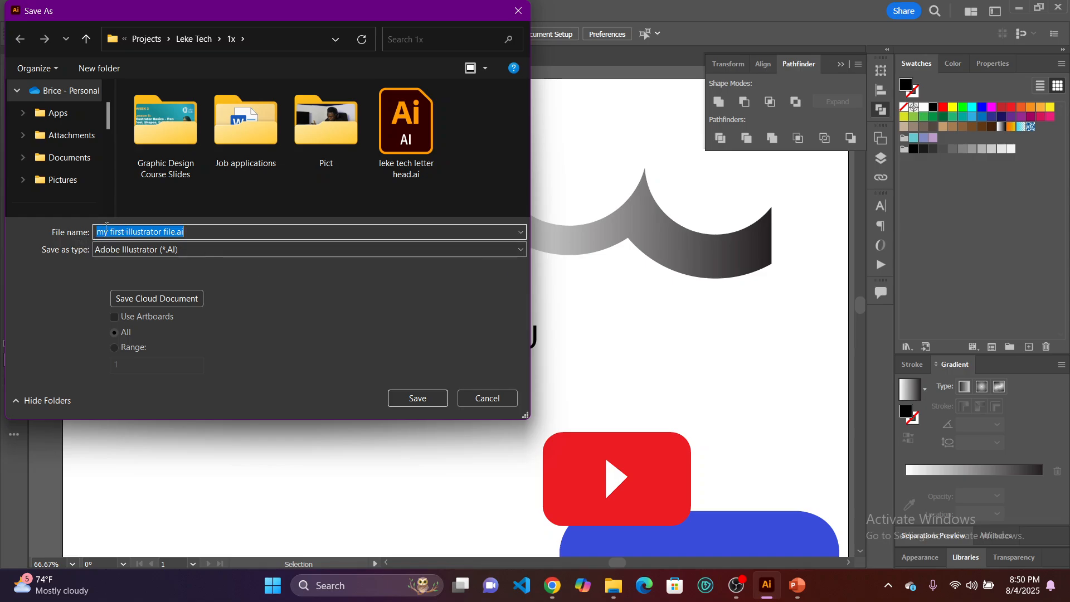
scroll(53, 139, "down", 5)
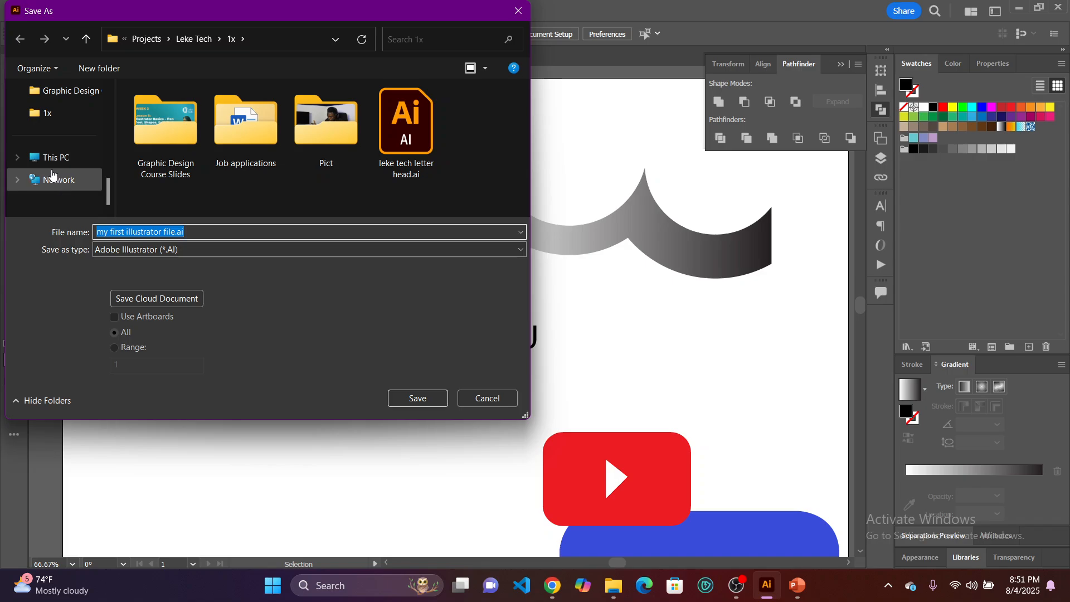
scroll(52, 174, "up", 3)
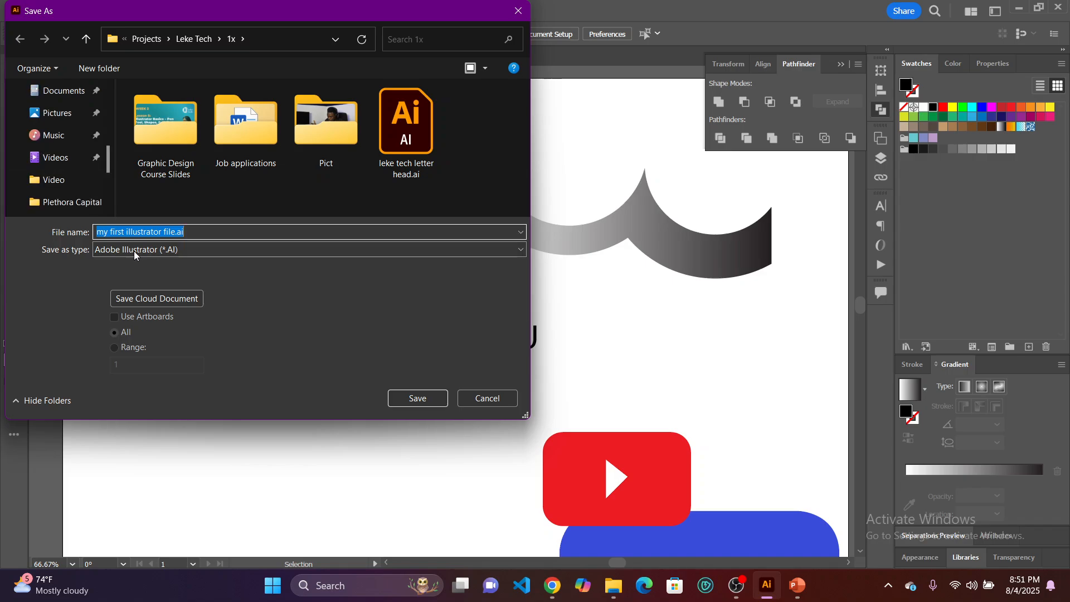
left_click(206, 252)
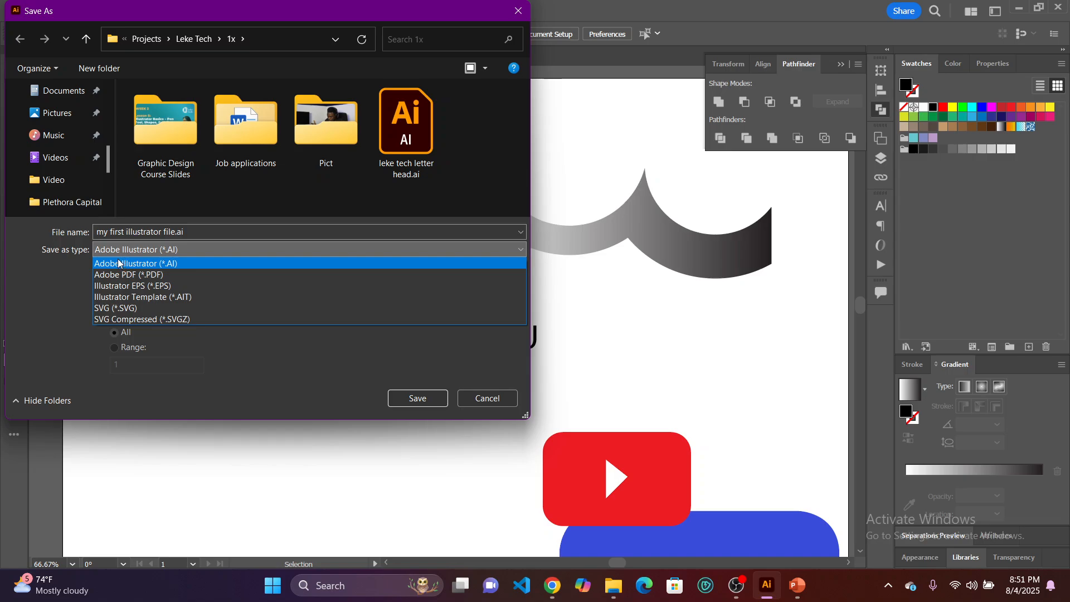
left_click(212, 248)
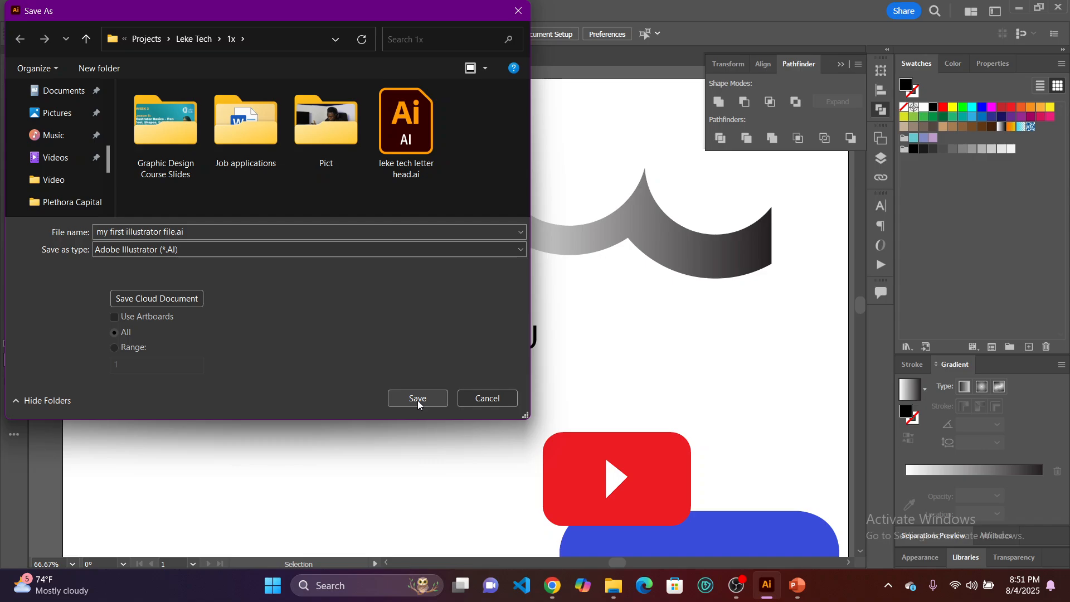
left_click(478, 399)
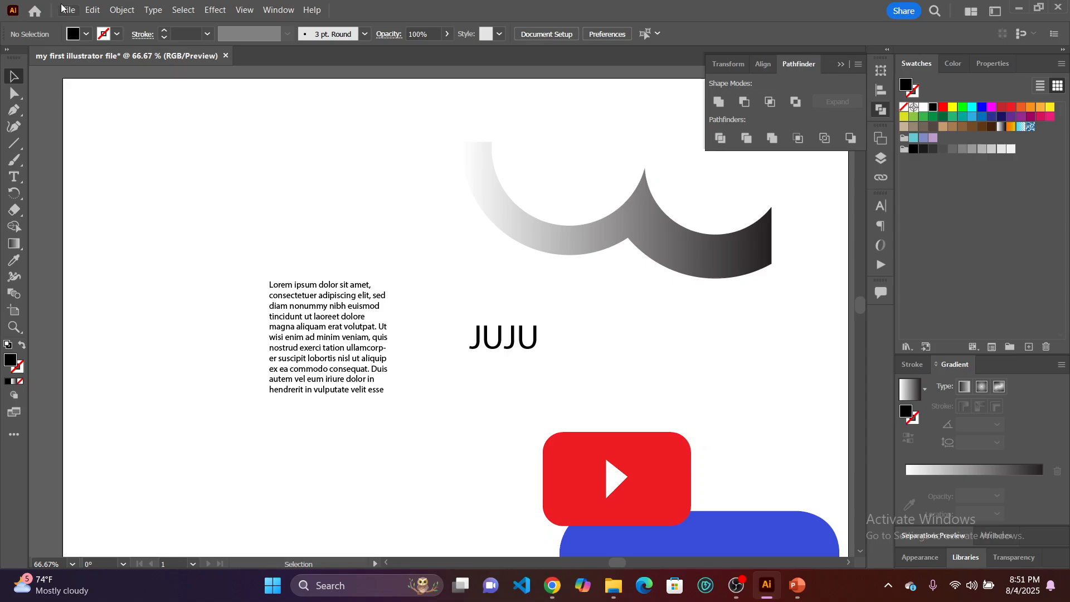
Open the Save a Copy dialog, examine the file formats offered for a copy, and cancel it.
left_click(69, 11)
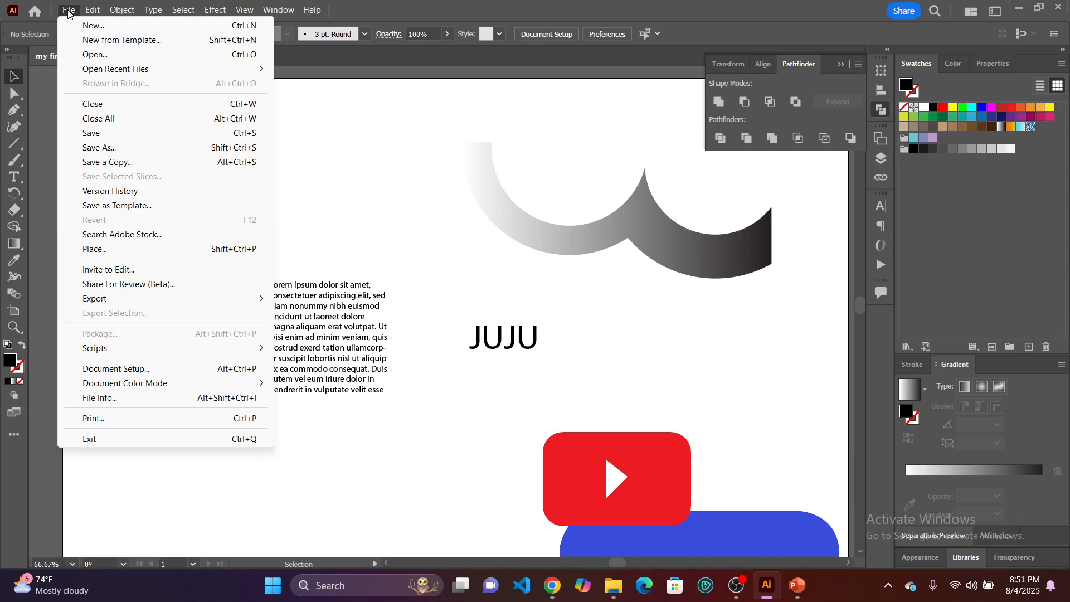
left_click(146, 162)
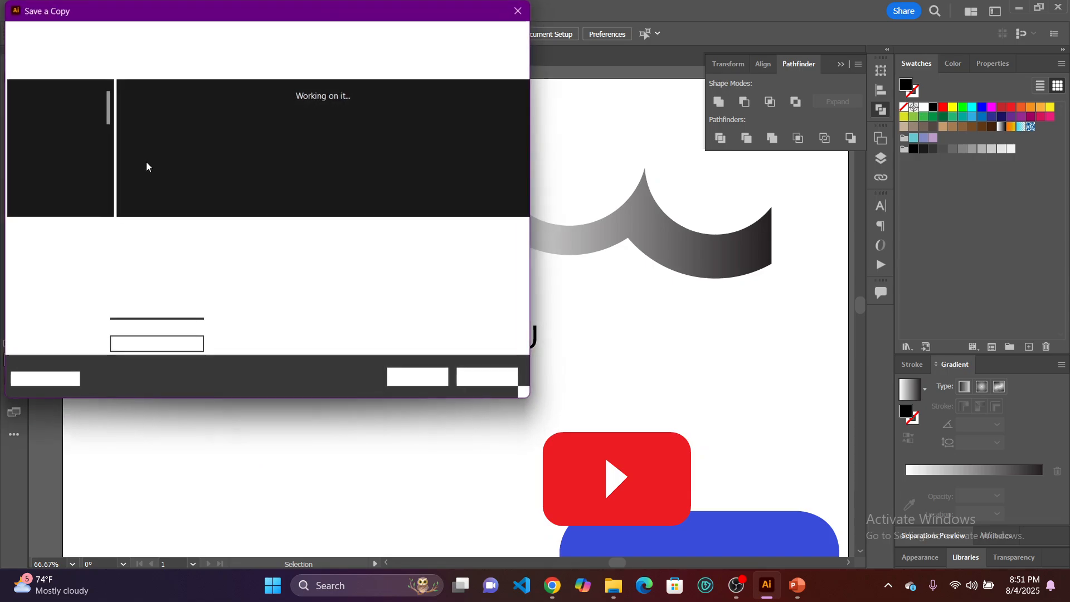
left_click(243, 250)
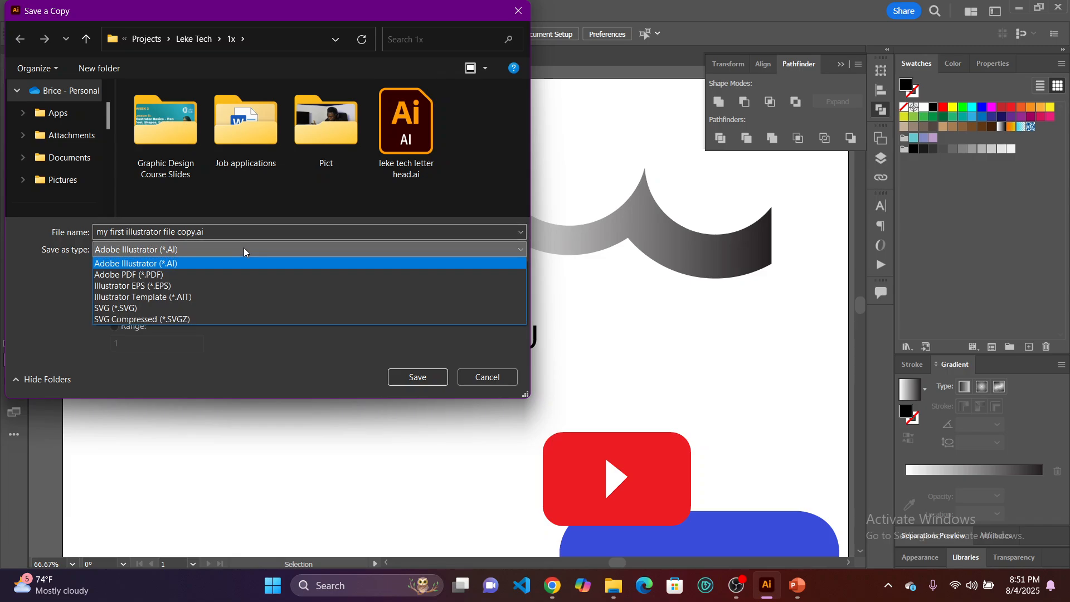
left_click(500, 376)
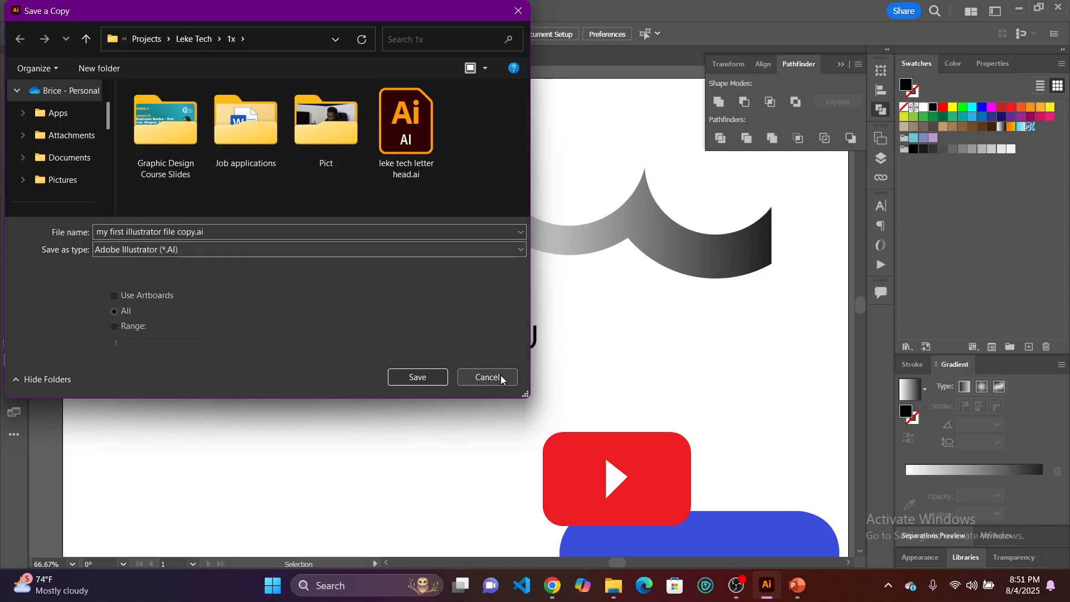
left_click(499, 376)
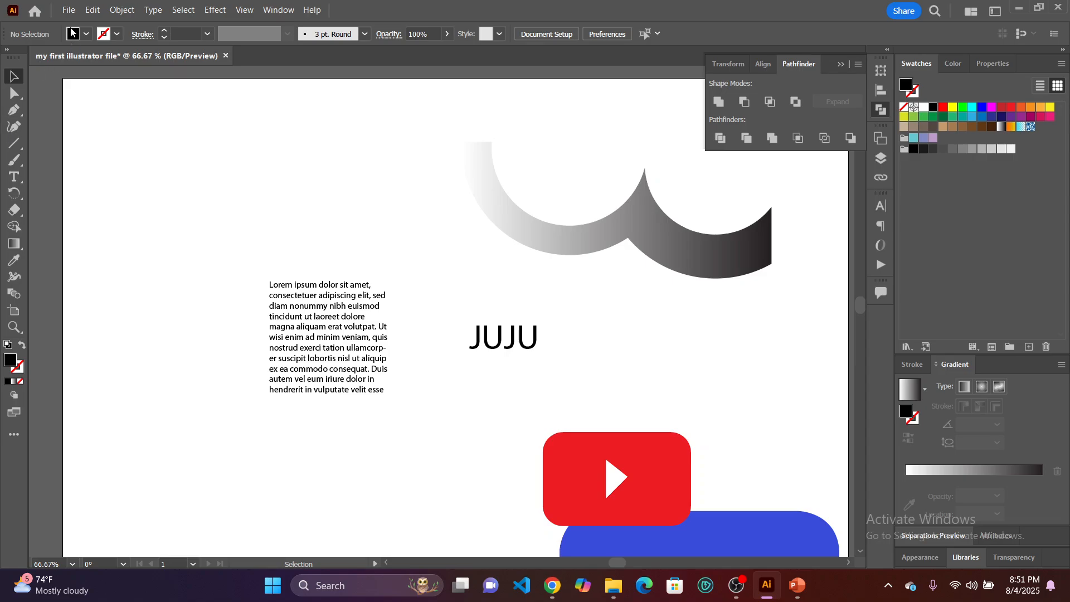
Start exporting the artwork in PNG format under the file name my first illustrator file.png.
left_click(69, 10)
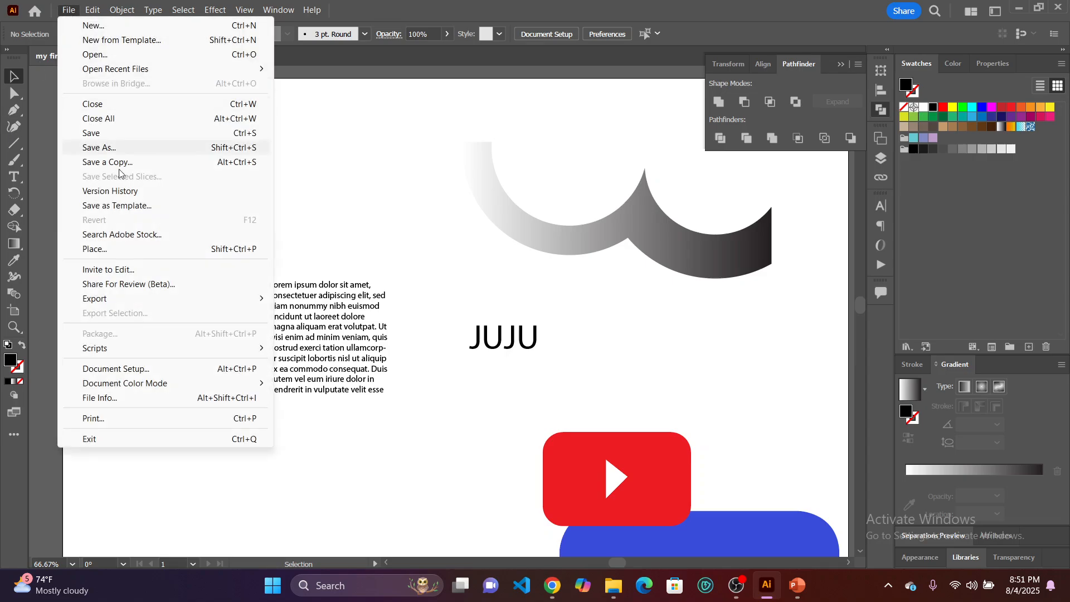
mouse_move(224, 301)
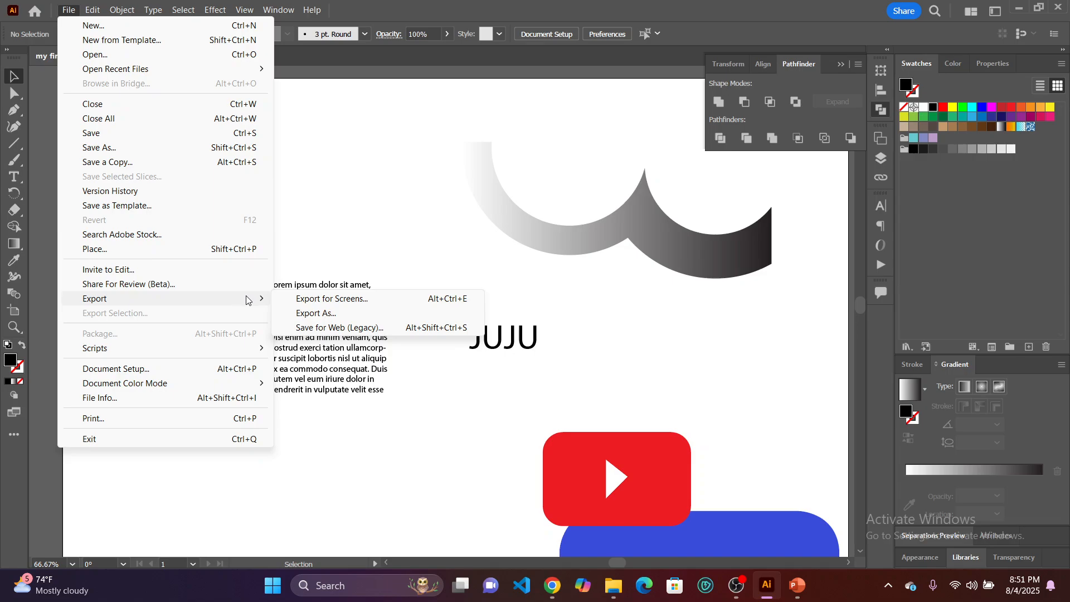
left_click(354, 315)
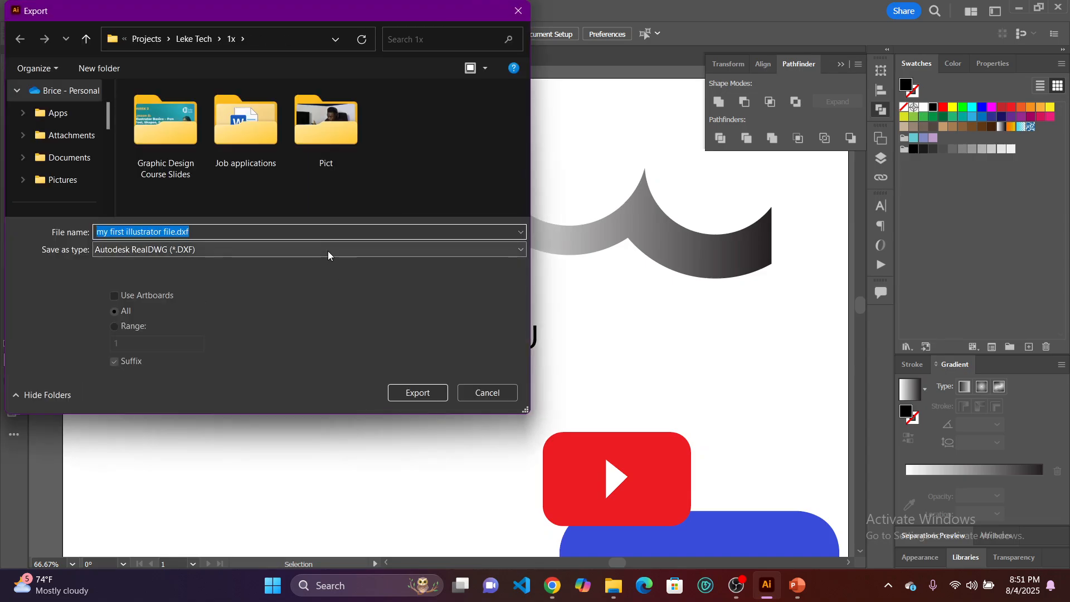
left_click(329, 252)
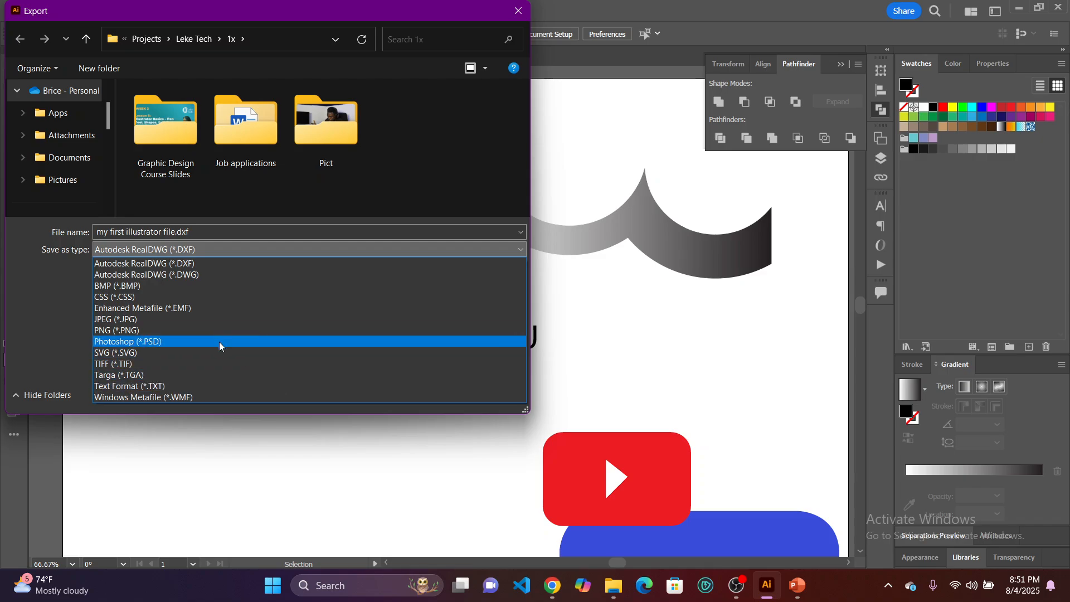
left_click(171, 335)
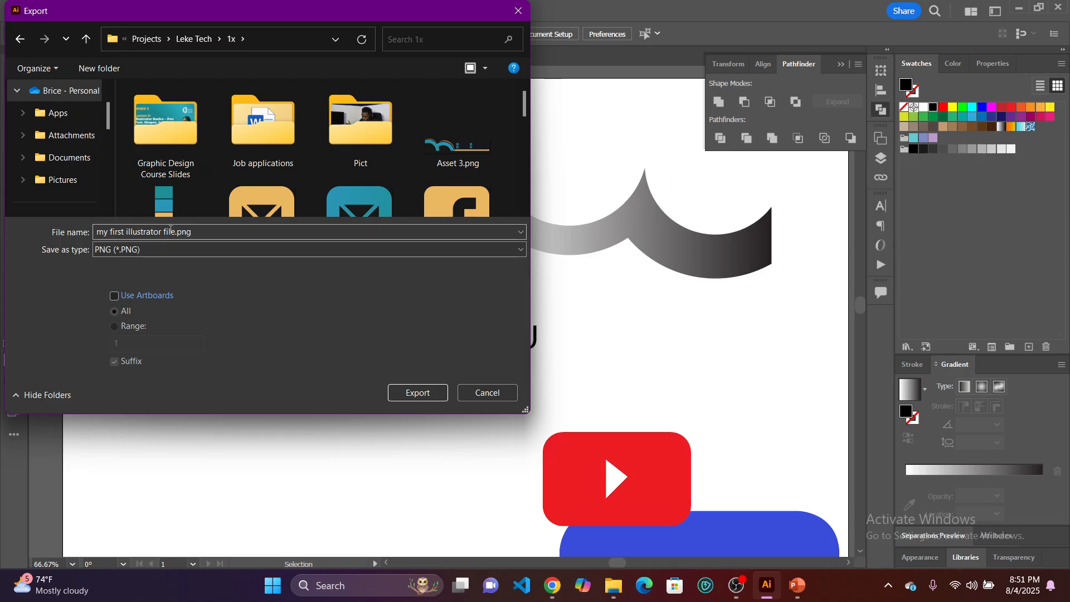
scroll(48, 136, "down", 3)
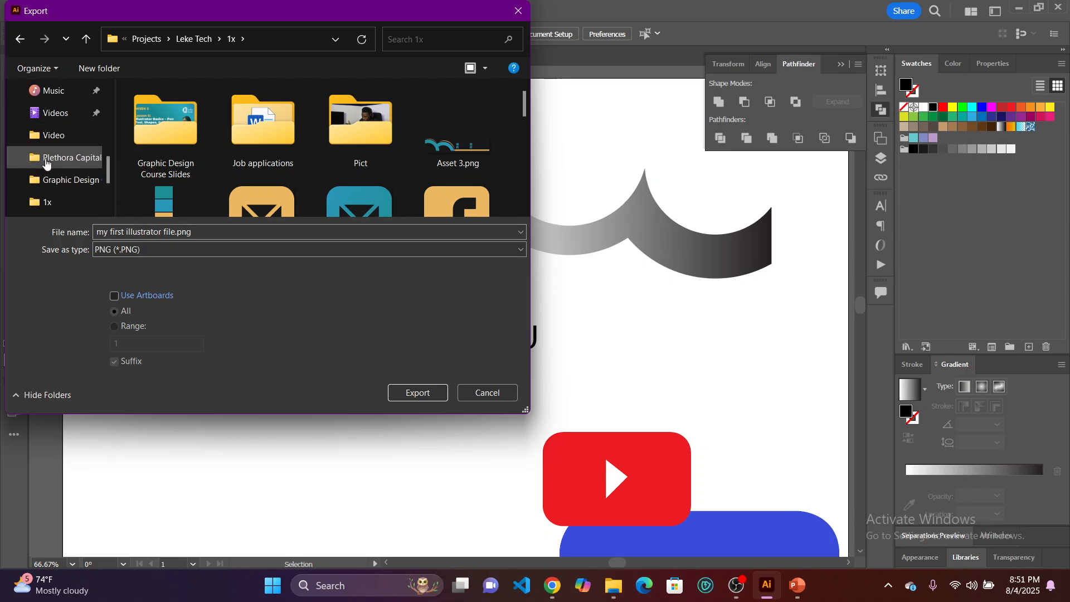
left_click(418, 393)
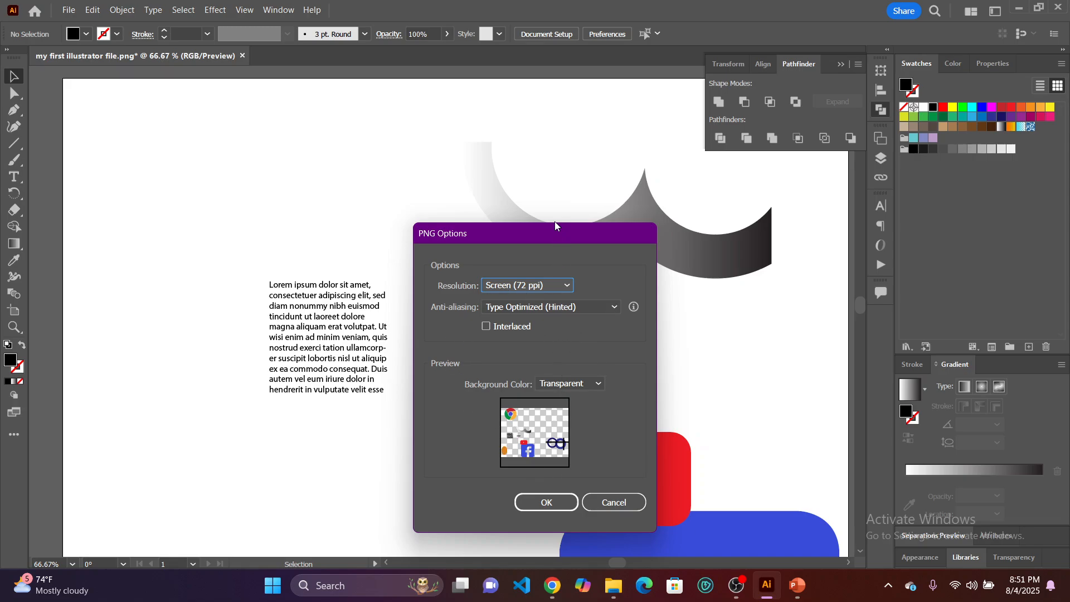
Set the PNG export resolution to High (300 ppi) and cancel the export.
left_click_drag(554, 232, 456, 137)
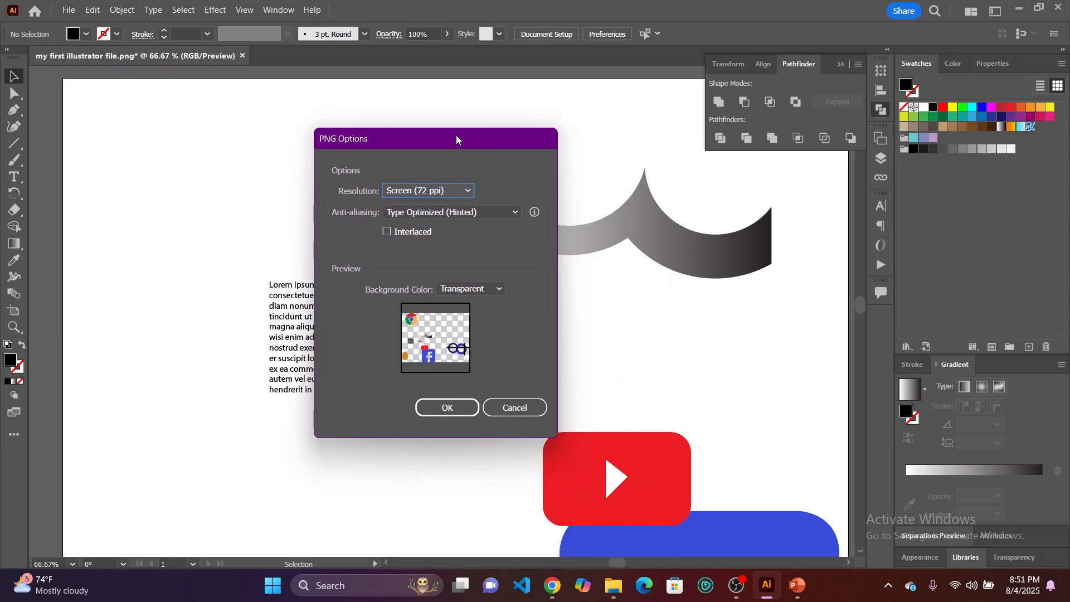
left_click(457, 193)
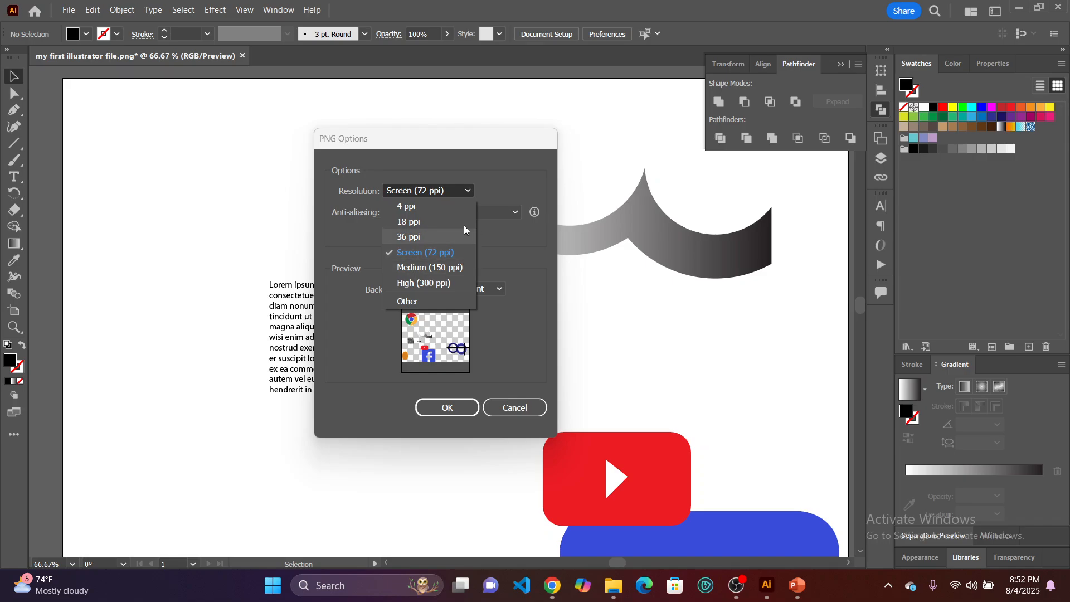
left_click(469, 193)
left_click(468, 191)
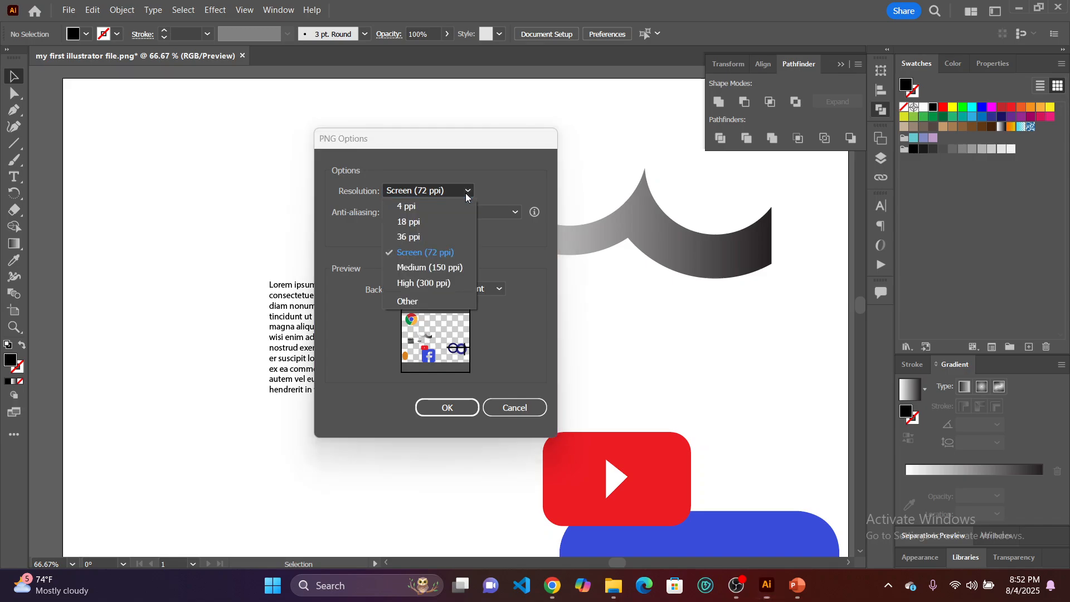
left_click(458, 283)
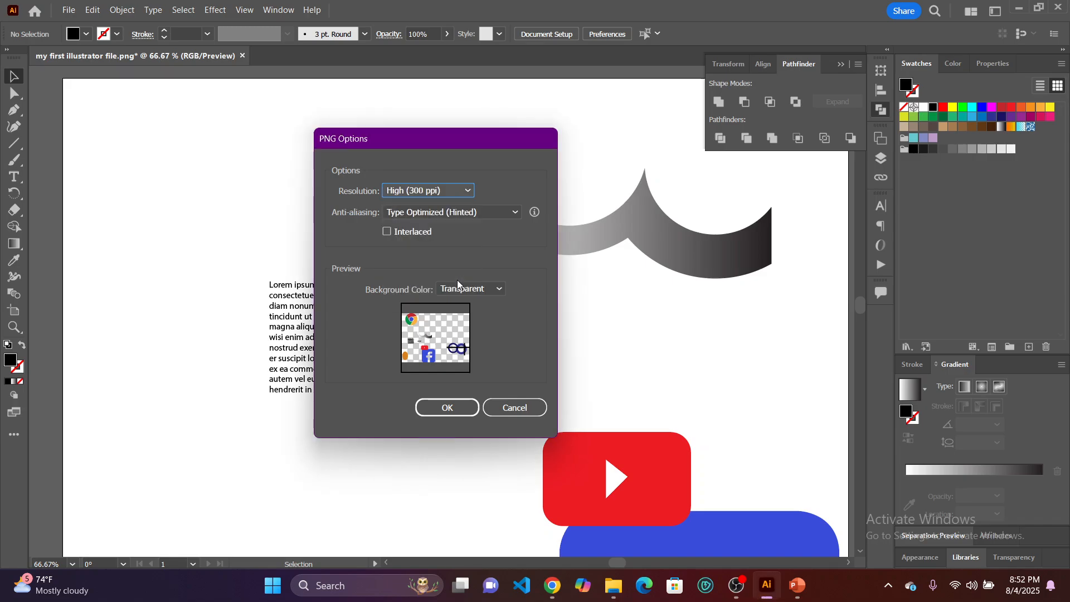
left_click(462, 196)
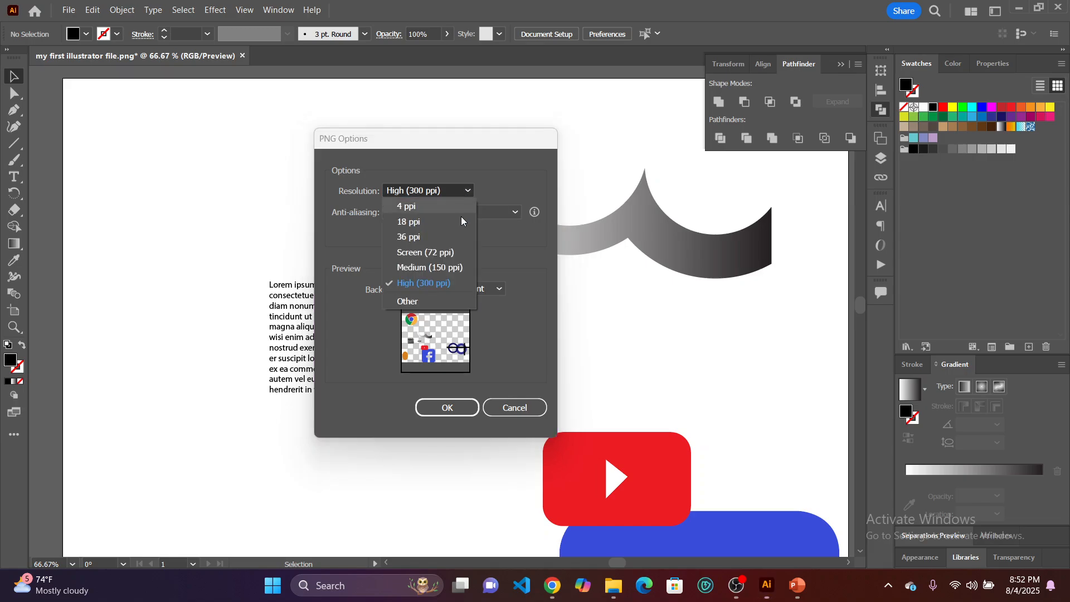
left_click(451, 284)
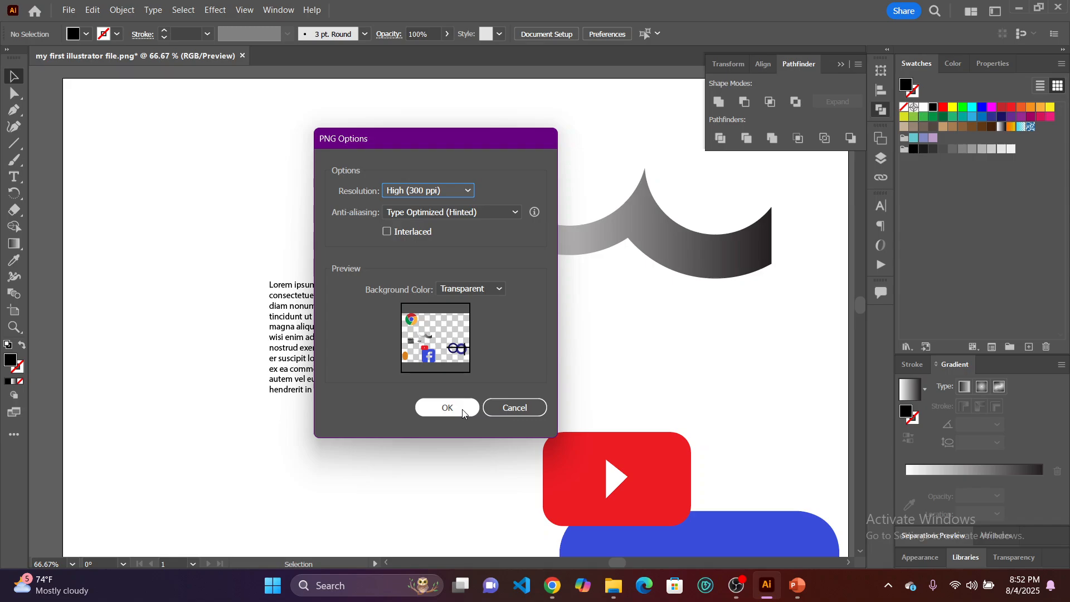
left_click(506, 407)
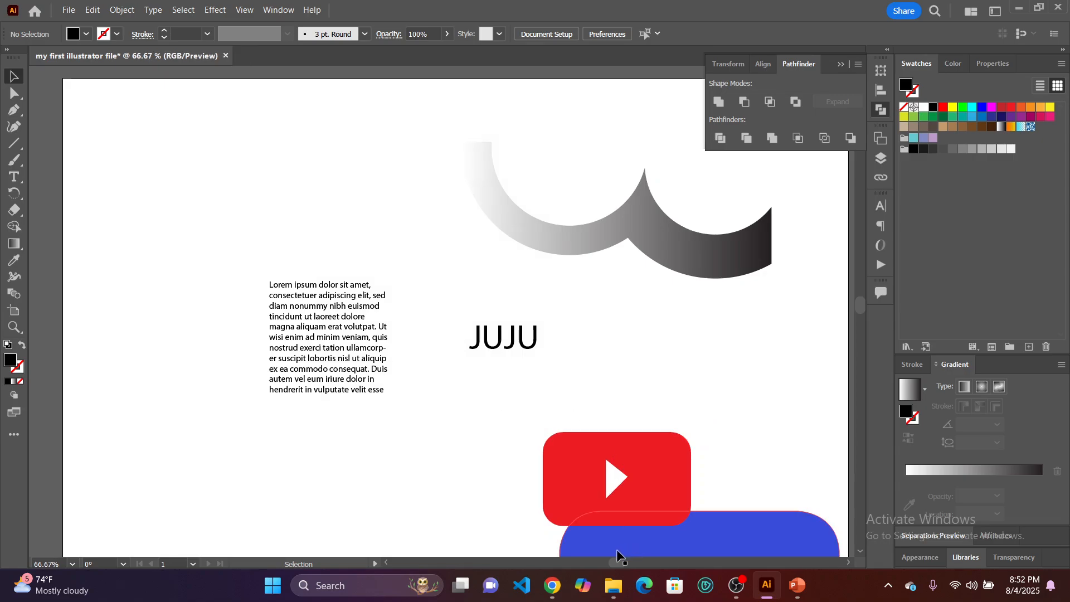
Switch to the Google Meet call in Chrome and turn off the camera and microphone.
mouse_move(553, 585)
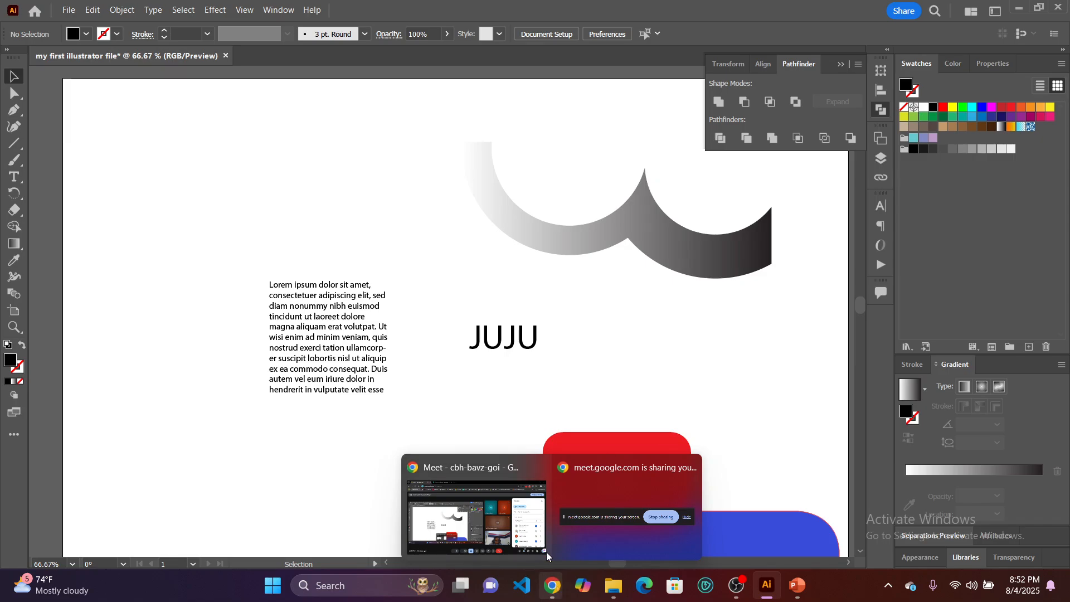
left_click(500, 513)
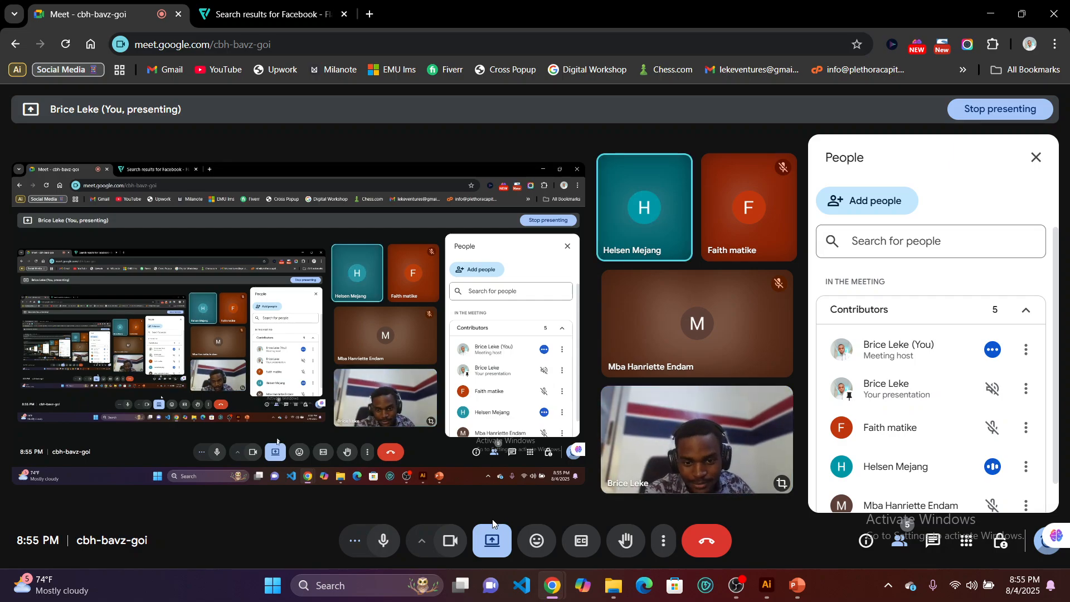
left_click(451, 543)
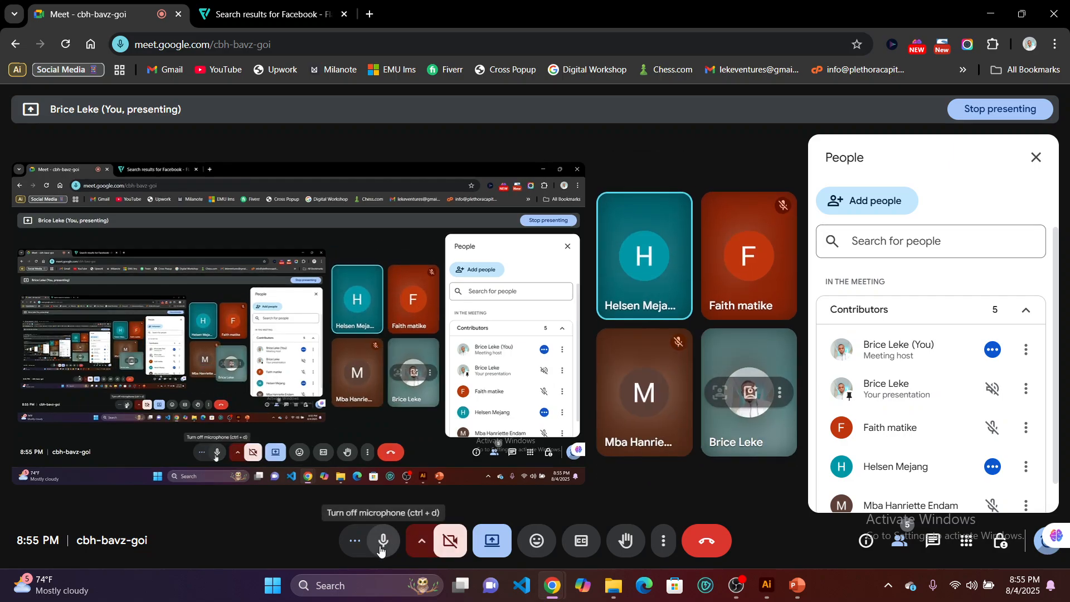
left_click(381, 550)
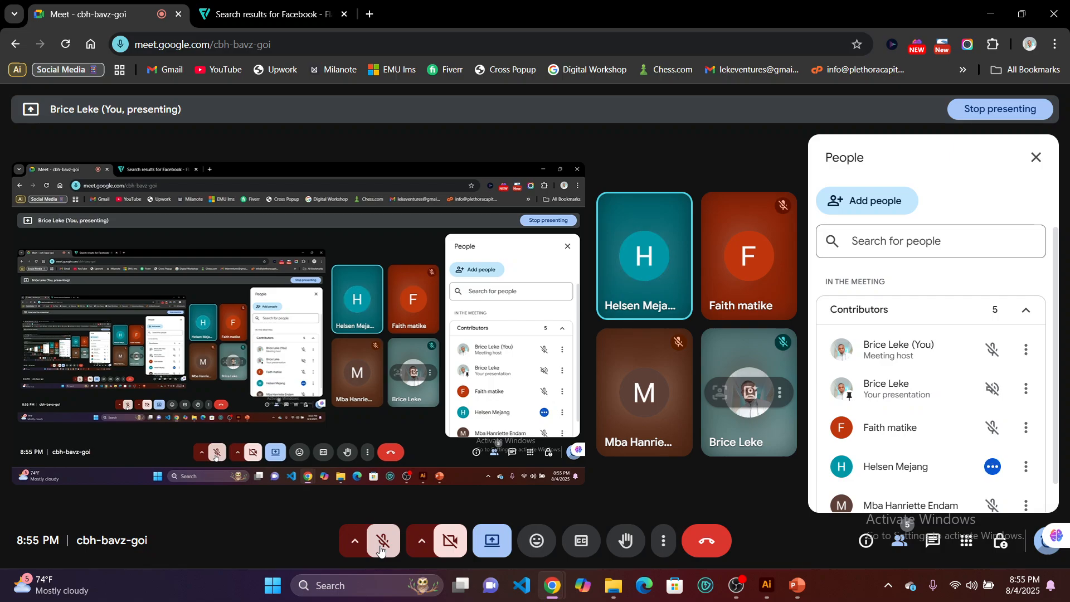
Stop presenting the screen in the meeting.
left_click(493, 543)
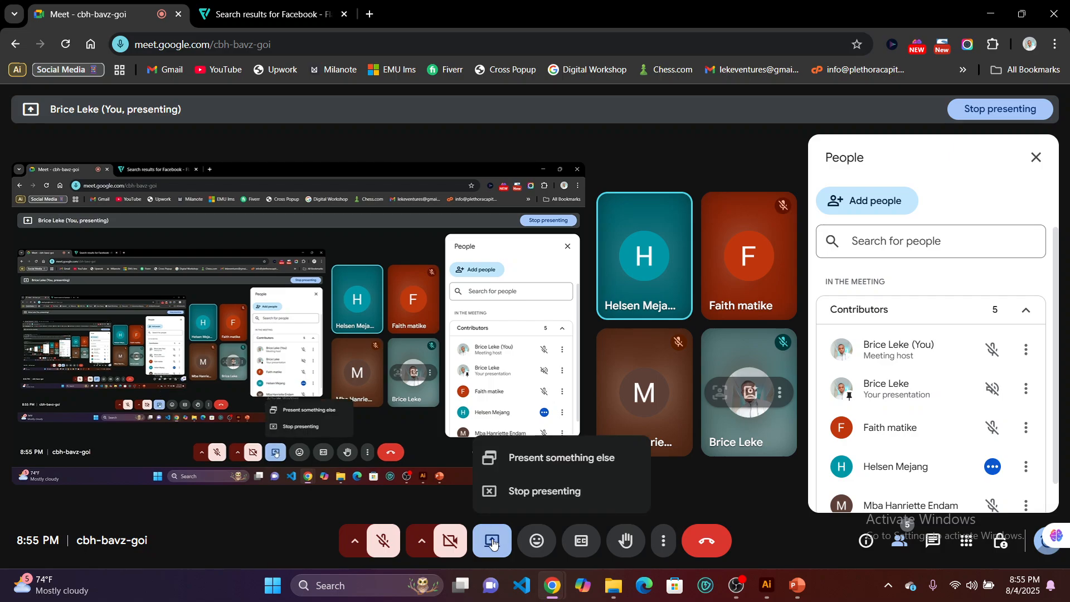
left_click(550, 492)
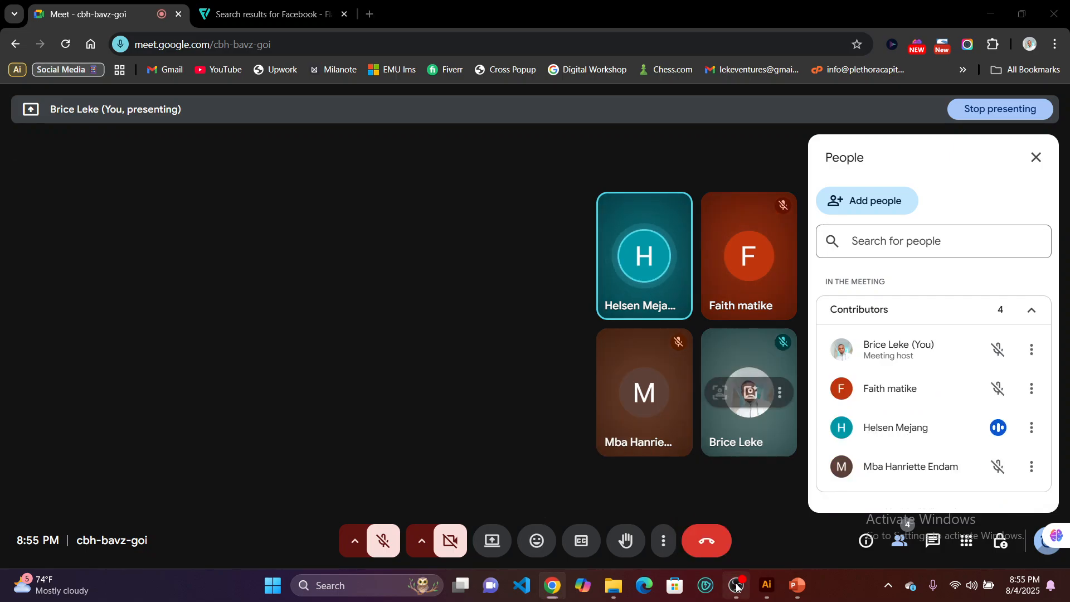